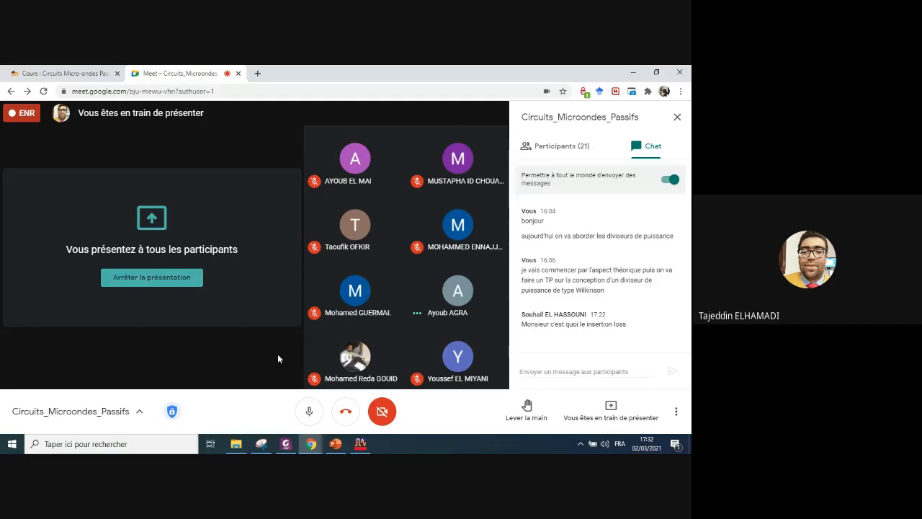
- Switch to Advanced Design System and start a new workspace named Wilkinson_divider_wrk in D:\ADS_2017_project
{"action": "left_click", "coordinate": [360, 443]}
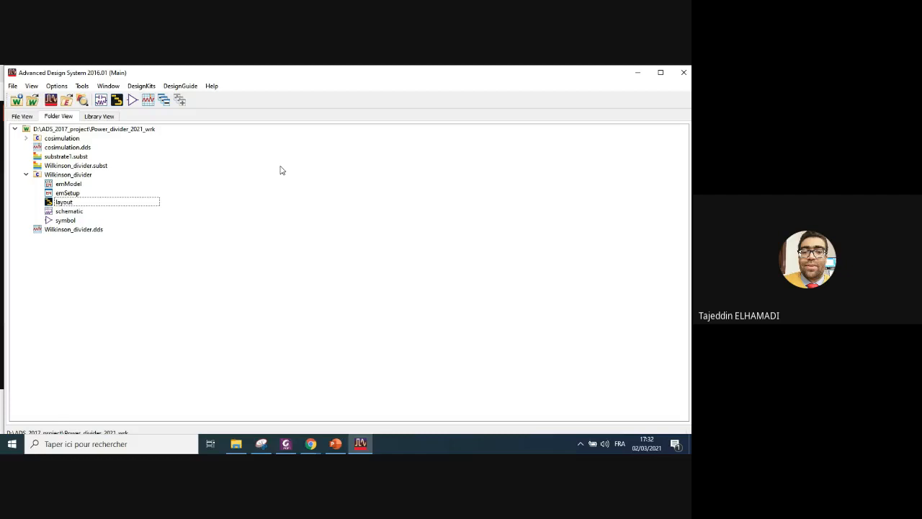
{"action": "left_click", "coordinate": [17, 100]}
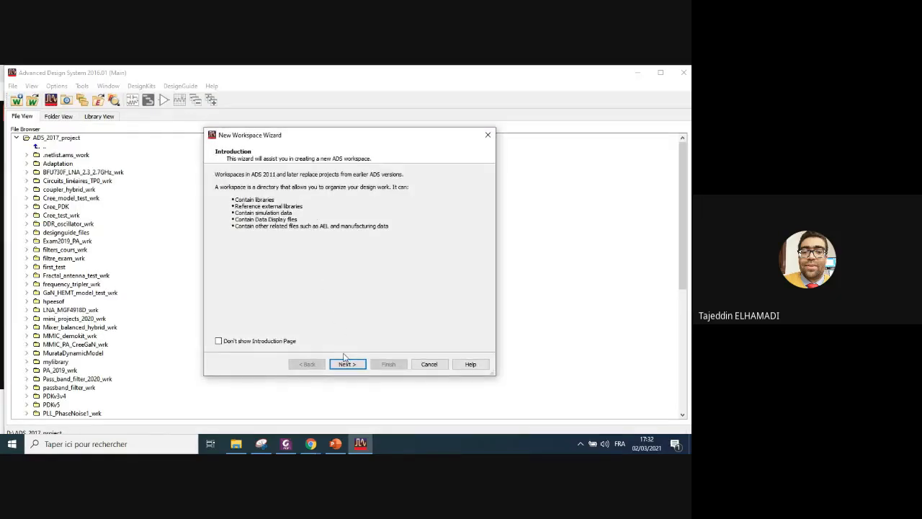
{"action": "left_click", "coordinate": [355, 363]}
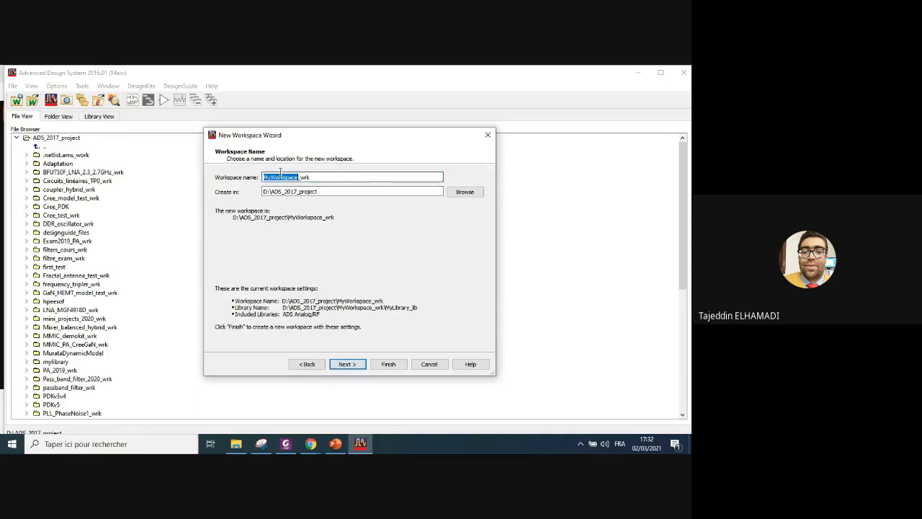
{"action": "type", "text": "Wilkon"}
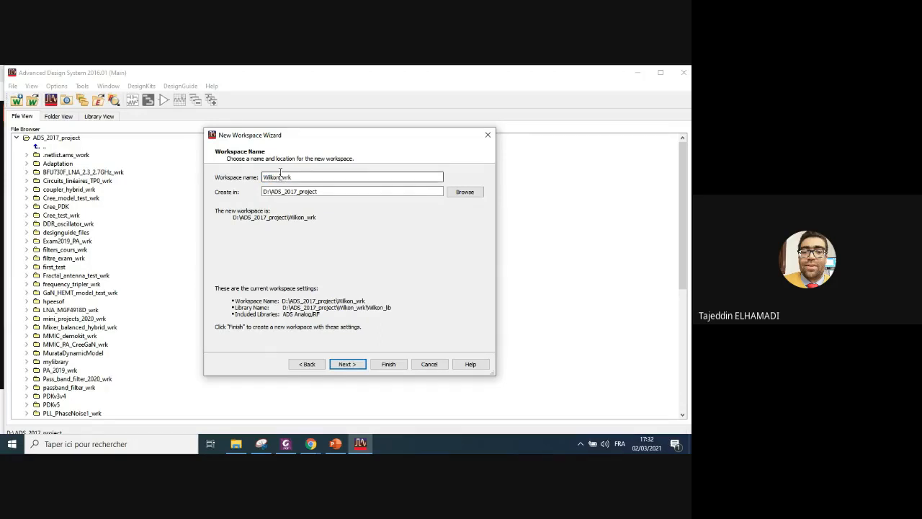
{"action": "key", "text": "BackSpace"}
{"action": "key", "text": "BackSpace"}
{"action": "type", "text": "inson"}
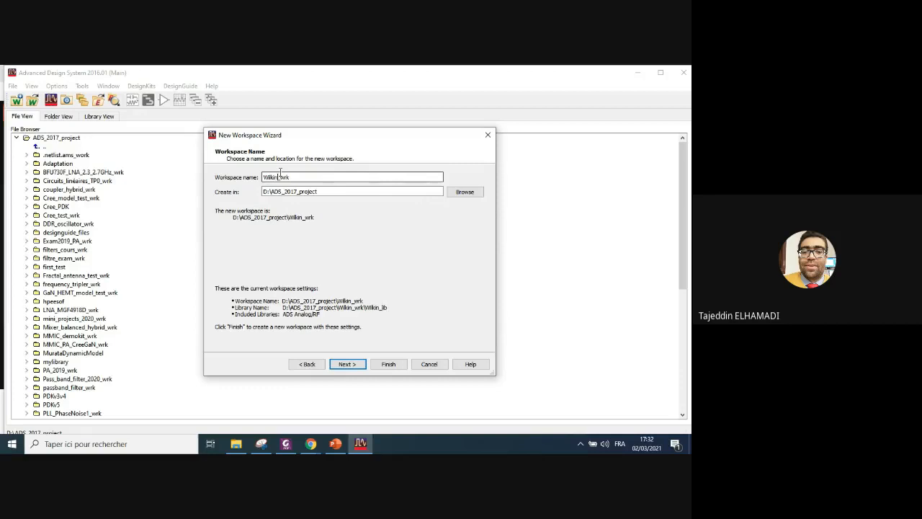
{"action": "type", "text": "_divi"}
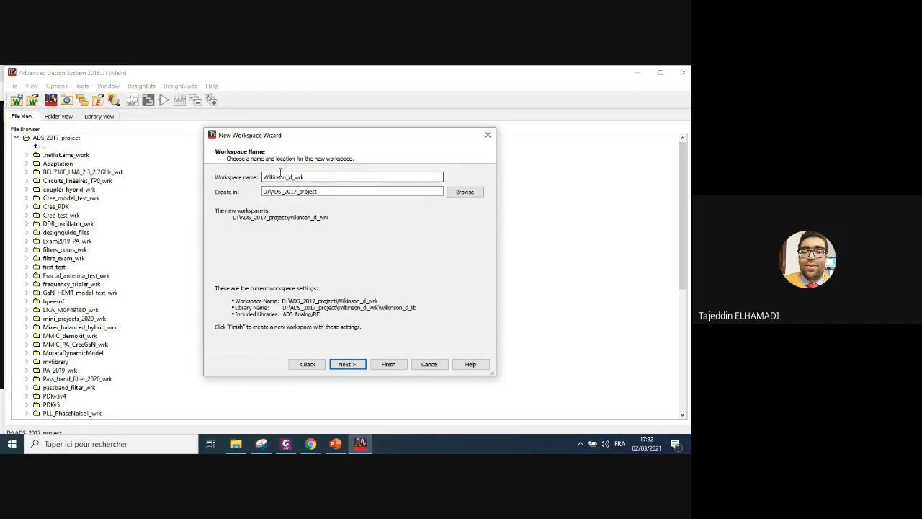
{"action": "type", "text": "der"}
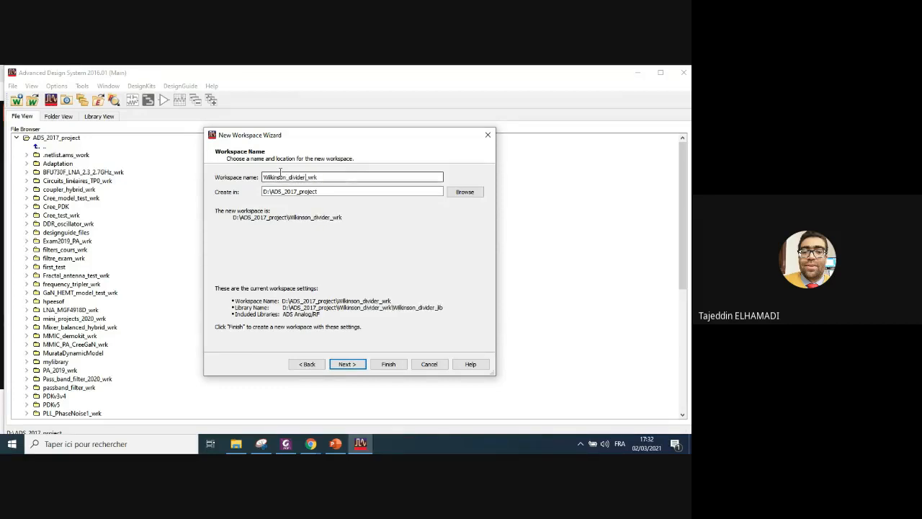
{"action": "left_click", "coordinate": [346, 365]}
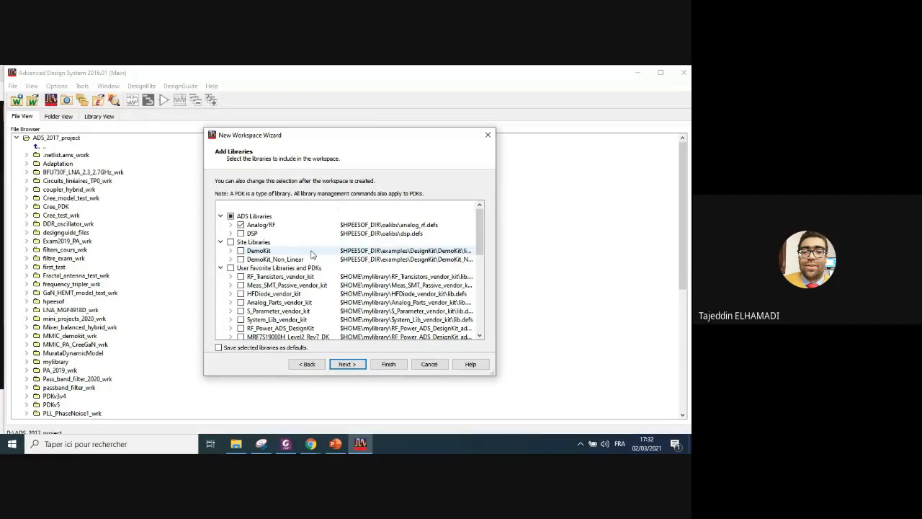
- Include the RF_Passive_SMT_vendor_kit library in the new workspace
{"action": "scroll", "coordinate": [312, 254], "scroll_direction": "down", "scroll_amount": 2}
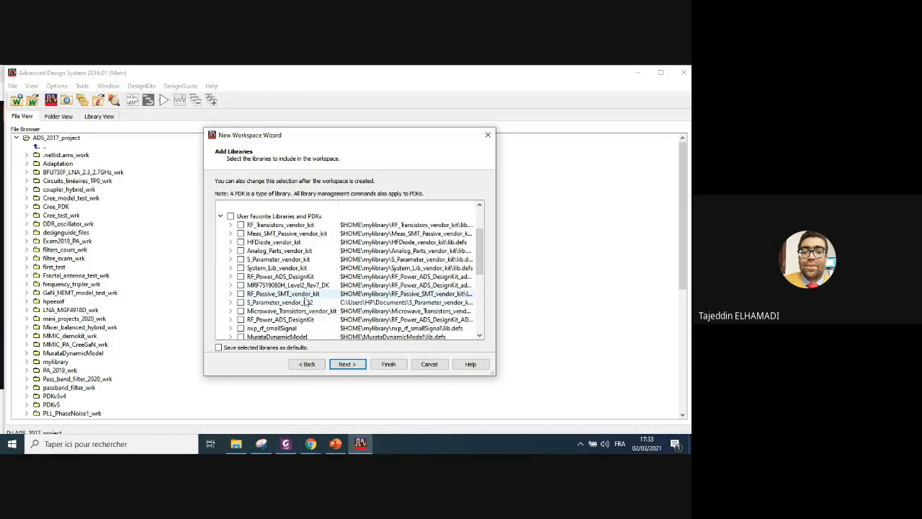
{"action": "left_click", "coordinate": [241, 295]}
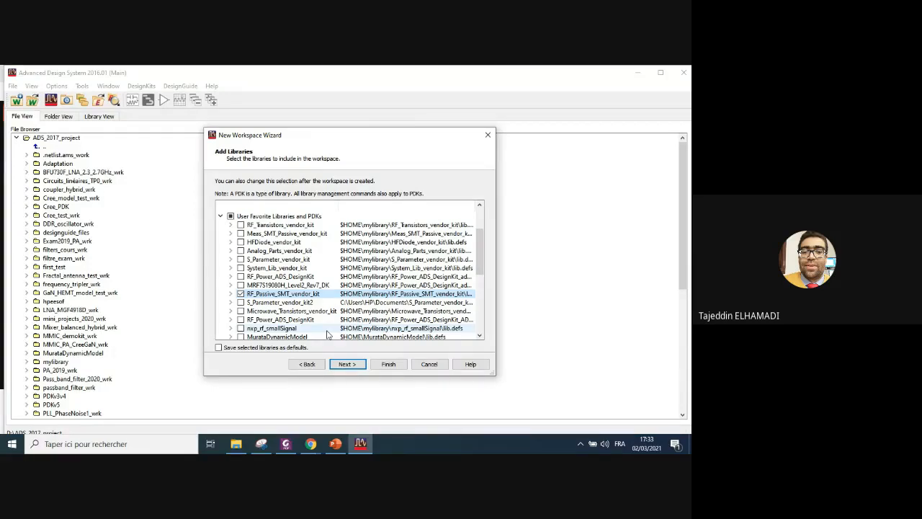
{"action": "left_click", "coordinate": [346, 364]}
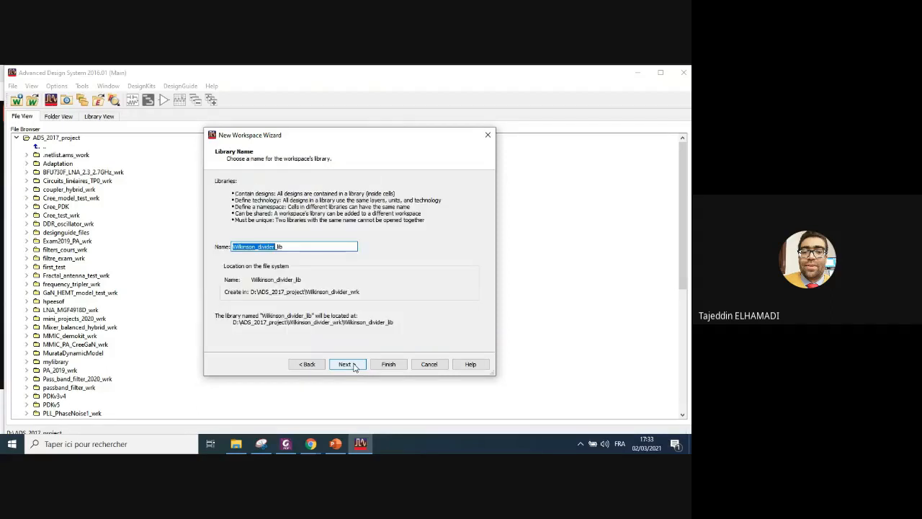
- Keep the proposed library name, choose Standard ADS Layers with 0.0001 millimeter layout resolution, and finish creating the workspace
{"action": "left_click", "coordinate": [352, 364]}
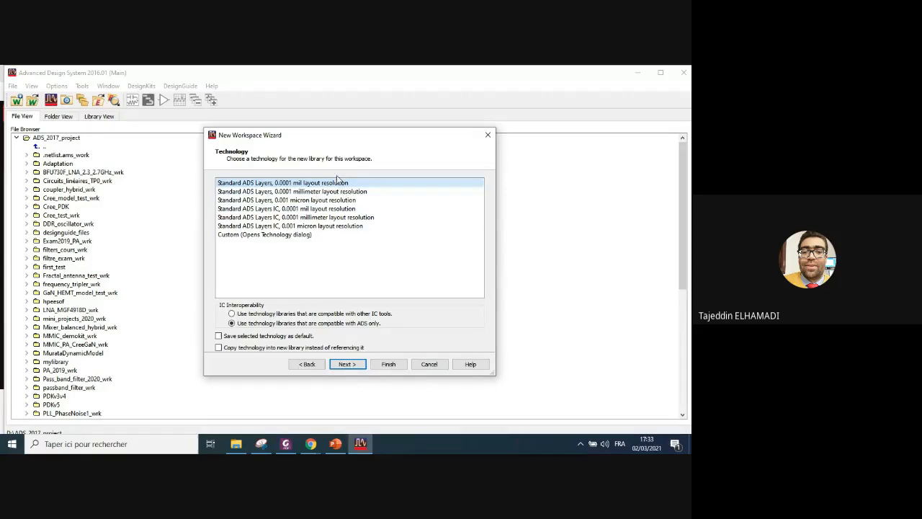
{"action": "left_click", "coordinate": [302, 191]}
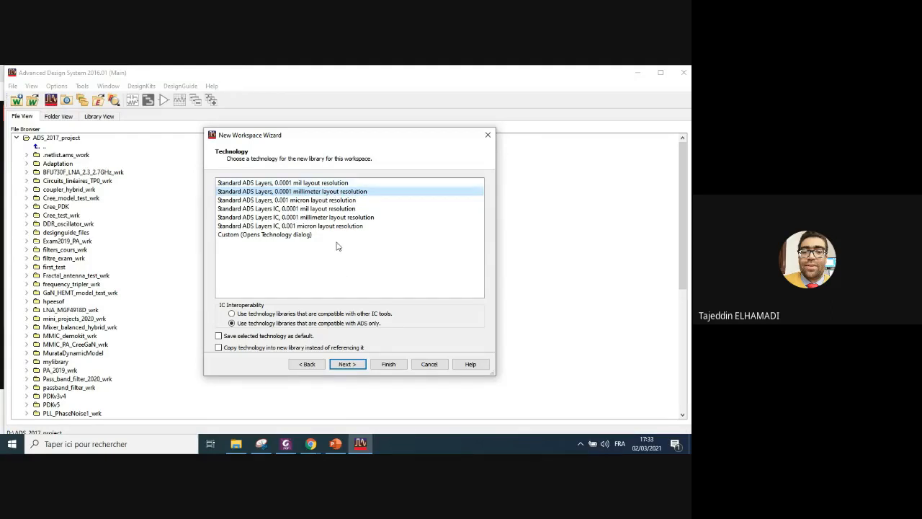
{"action": "left_click", "coordinate": [346, 365]}
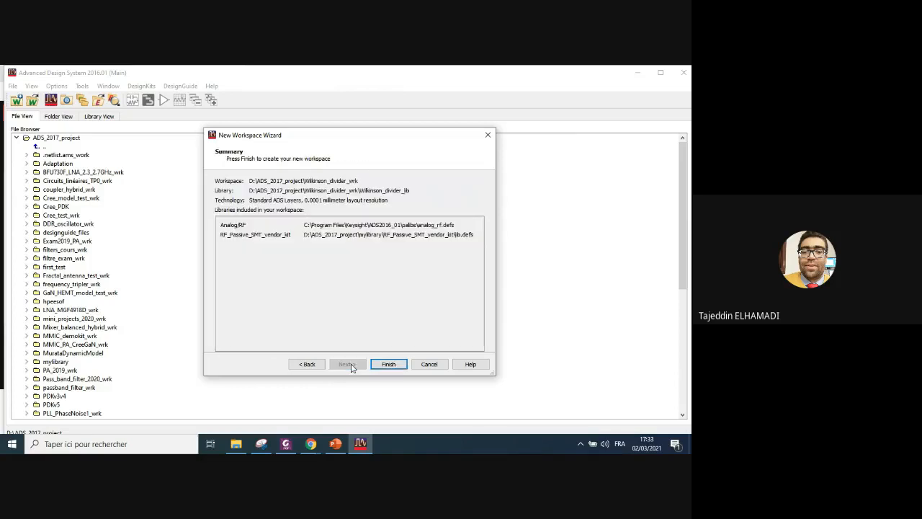
{"action": "left_click", "coordinate": [389, 364]}
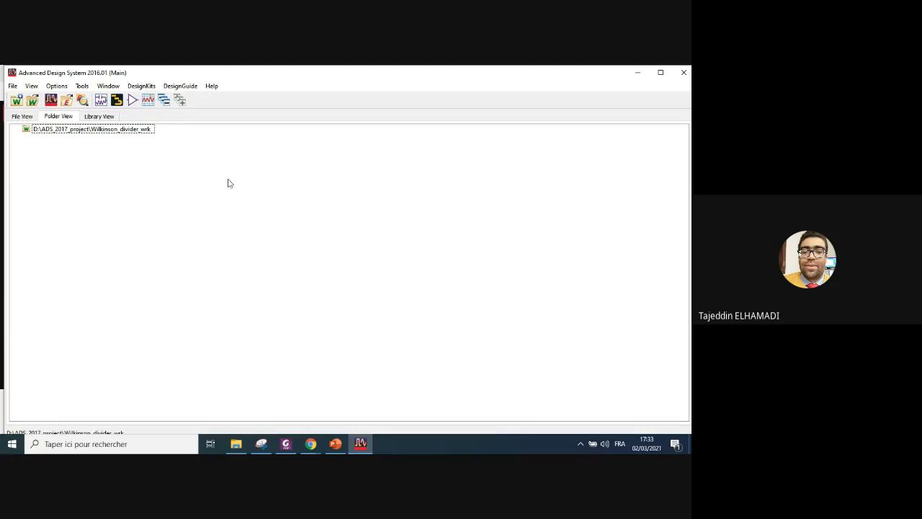
- Examine the favorite design kits and the option for adding a library definition file, without adding one
{"action": "left_click", "coordinate": [144, 85]}
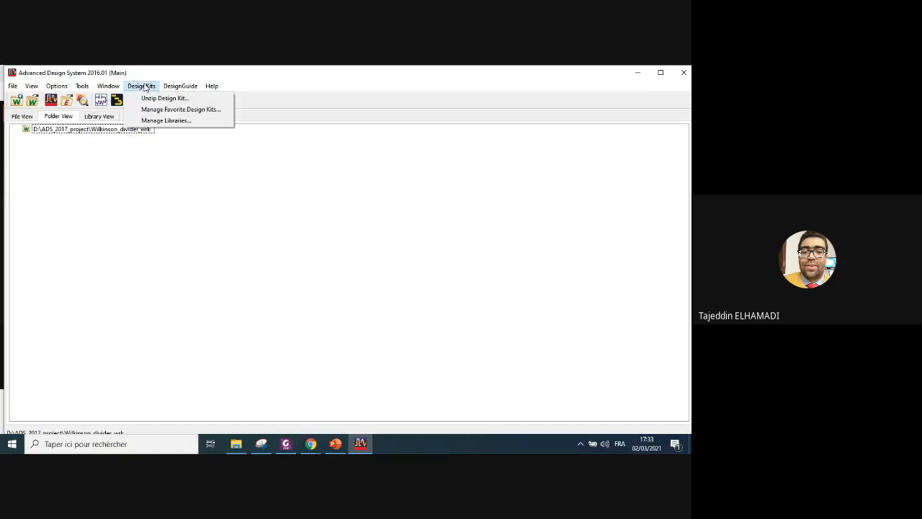
{"action": "left_click", "coordinate": [167, 110]}
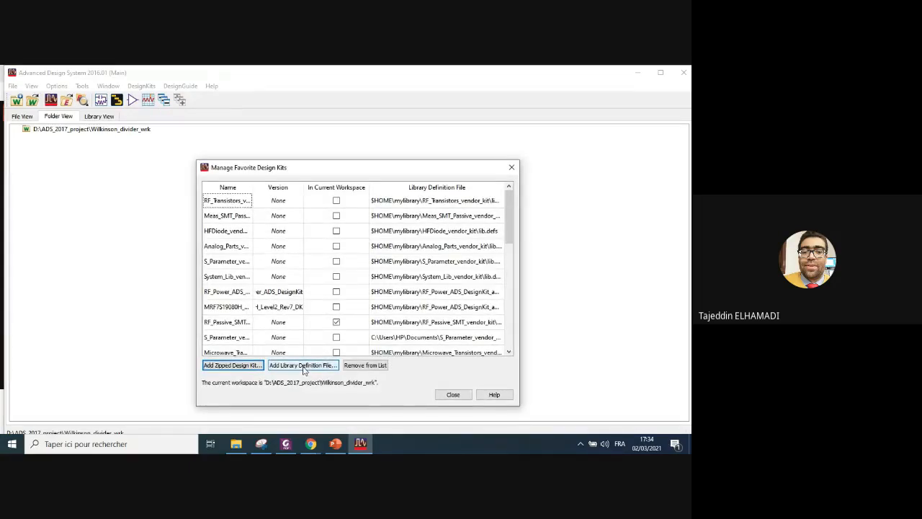
{"action": "left_click", "coordinate": [303, 368]}
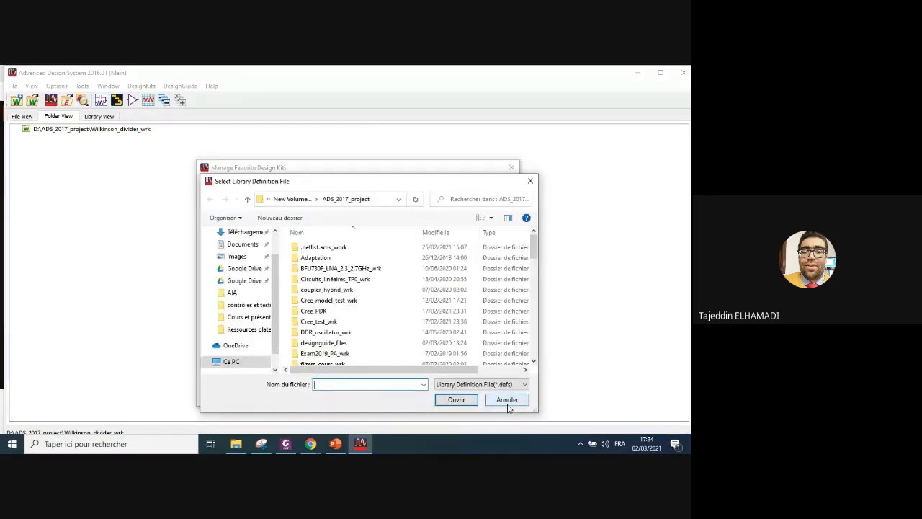
{"action": "left_click", "coordinate": [507, 400]}
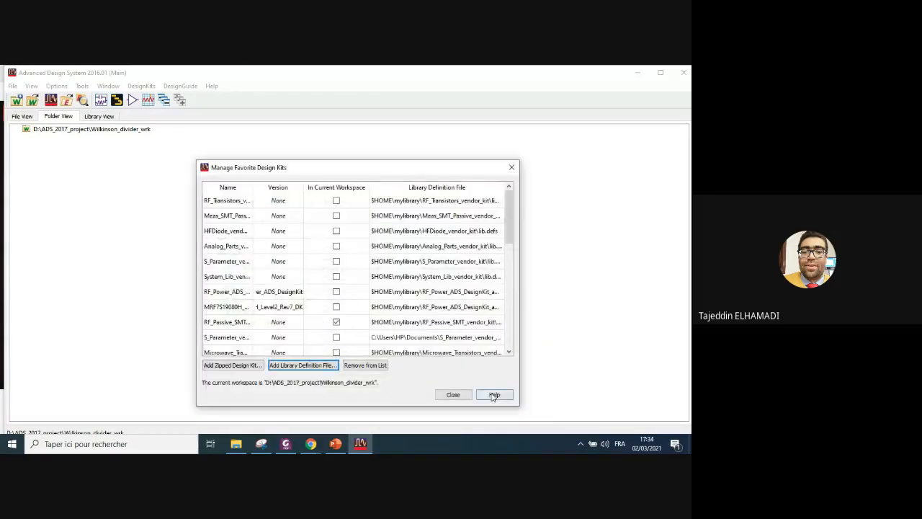
{"action": "left_click", "coordinate": [457, 397]}
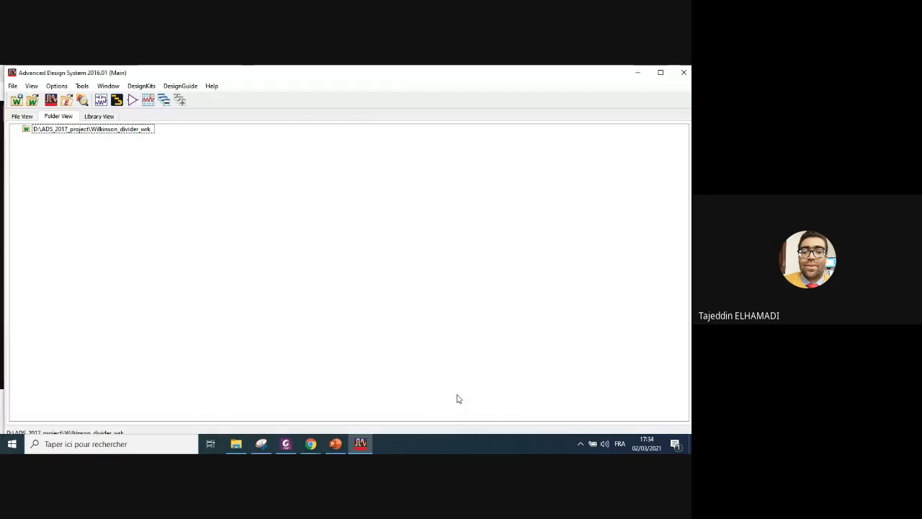
- Review the libraries and library definition files used by the current workspace
{"action": "left_click", "coordinate": [139, 88]}
{"action": "left_click", "coordinate": [153, 120]}
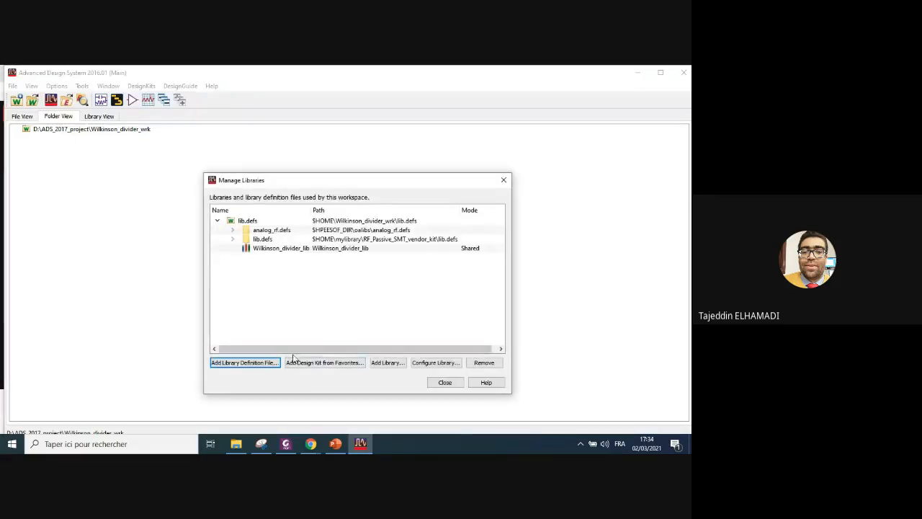
{"action": "key", "text": "Tab"}
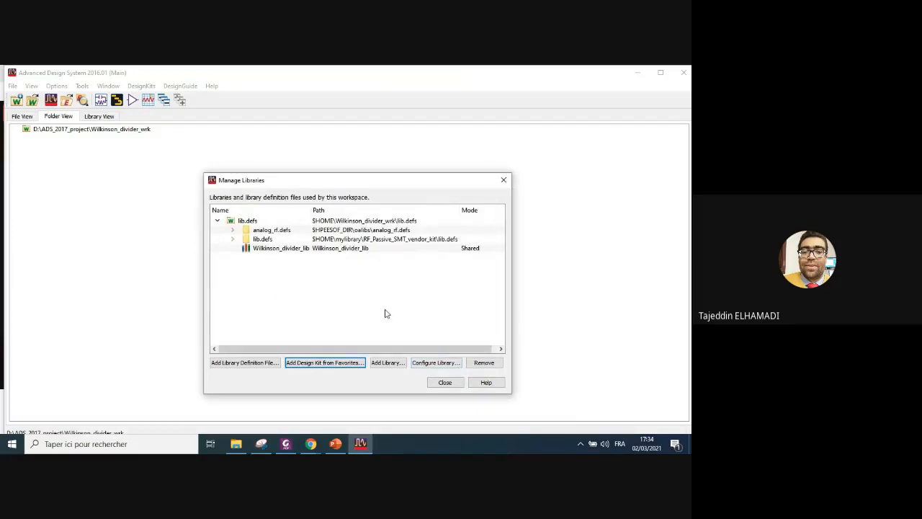
- Create a schematic for a new cell named Wilkinson_1 in Wilkinson_divider_lib and dismiss the Schematic Wizard
{"action": "left_click", "coordinate": [265, 363]}
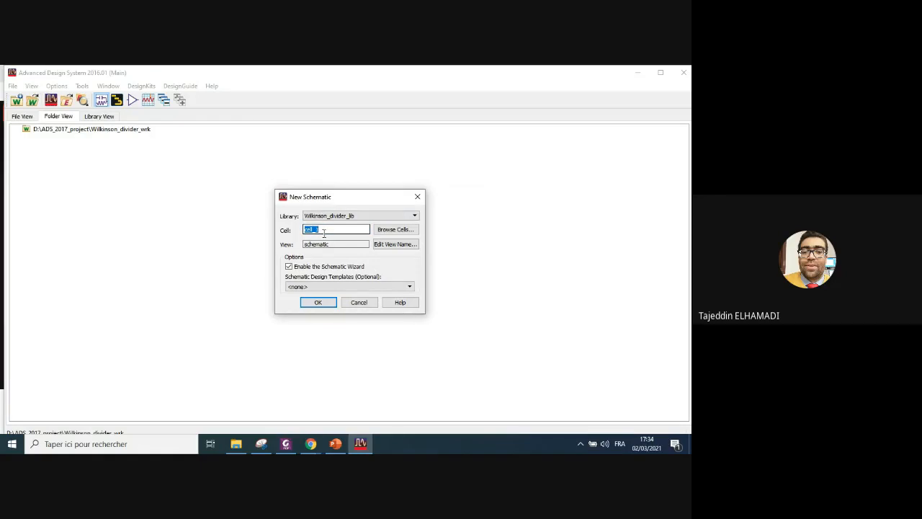
{"action": "type", "text": "Wilkinson_1"}
{"action": "left_click", "coordinate": [319, 303]}
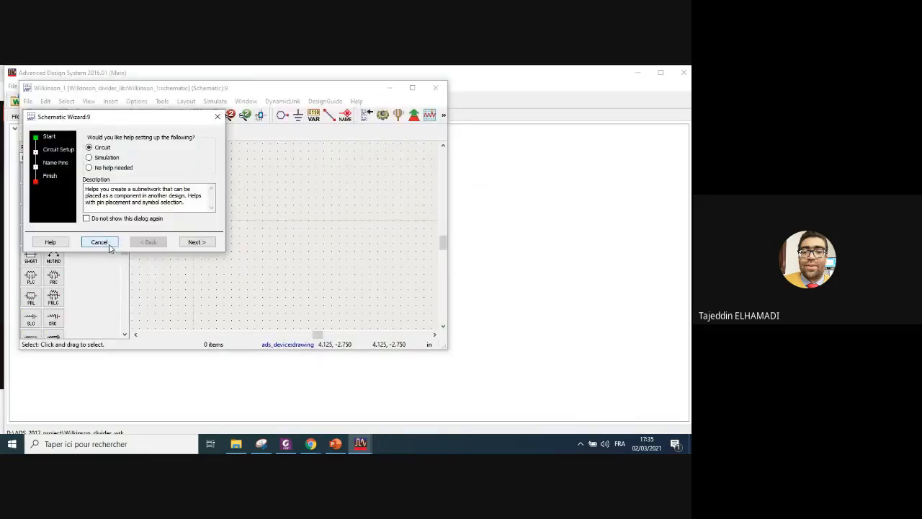
{"action": "left_click", "coordinate": [100, 242]}
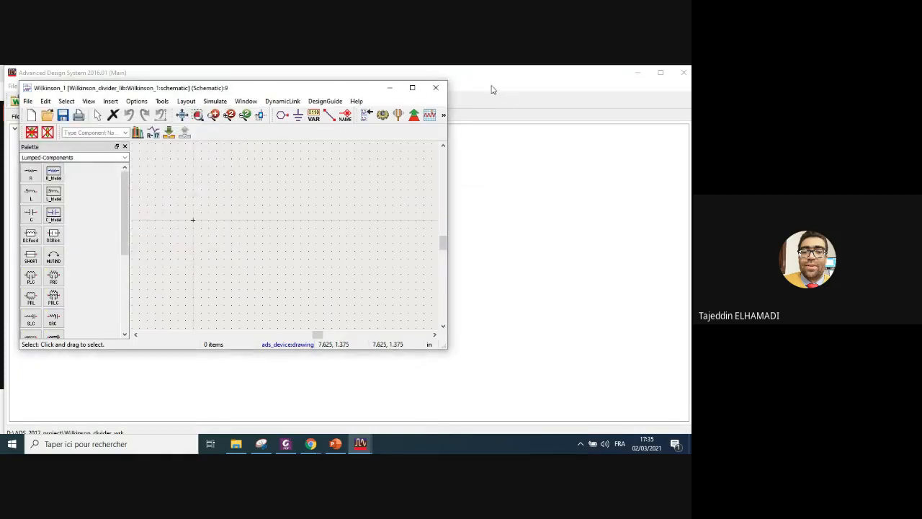
- Maximize the schematic window and display the TLines-Microstrip component palette
{"action": "left_click", "coordinate": [412, 87]}
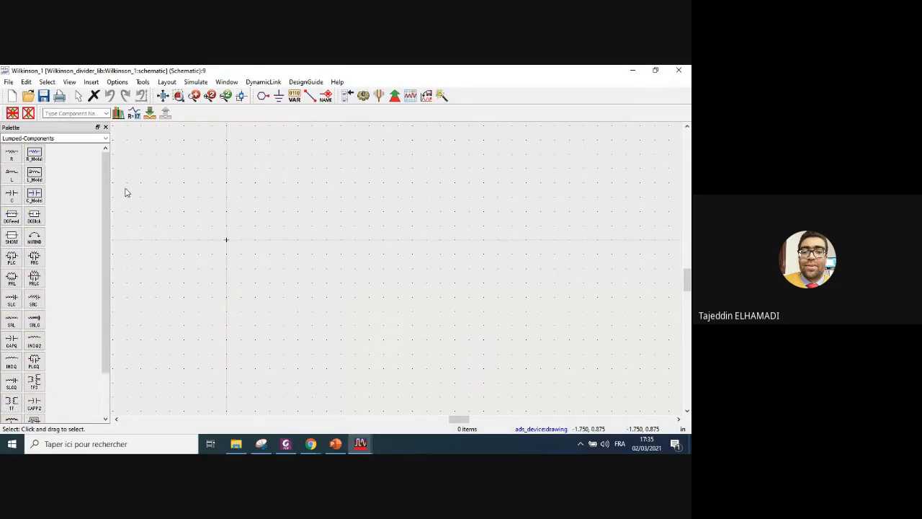
{"action": "left_click", "coordinate": [106, 138]}
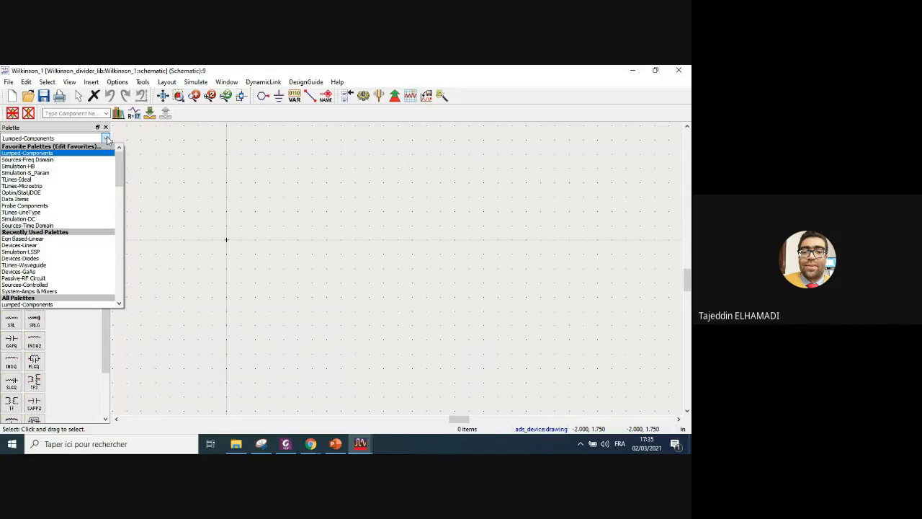
{"action": "left_click", "coordinate": [59, 186]}
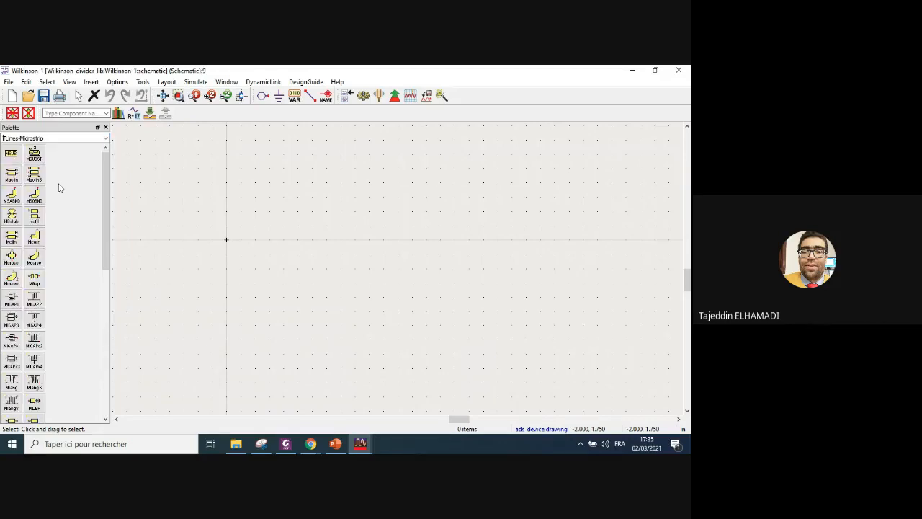
- Switch to the PowerPoint course presentation and examine slide 14 on the equal split Wilkinson divider
{"action": "key", "text": "alt+Tab"}
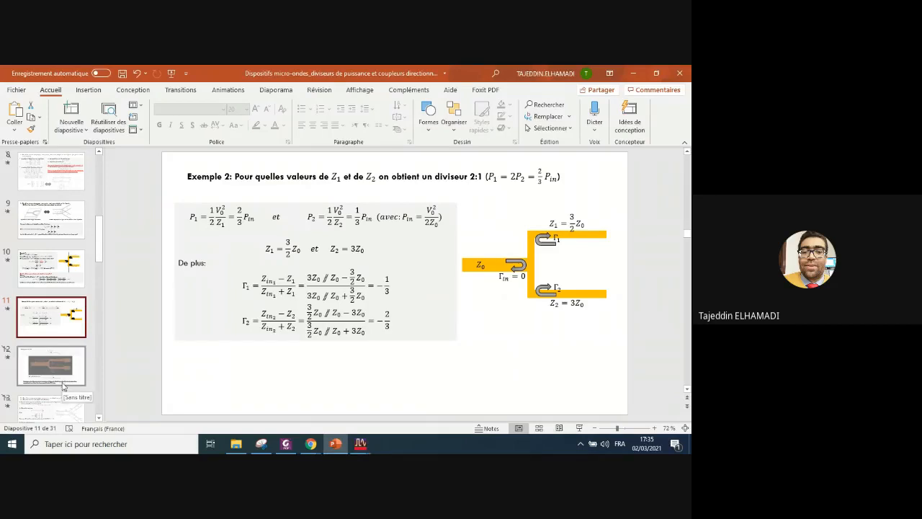
{"action": "scroll", "coordinate": [70, 270], "scroll_direction": "down", "scroll_amount": 3}
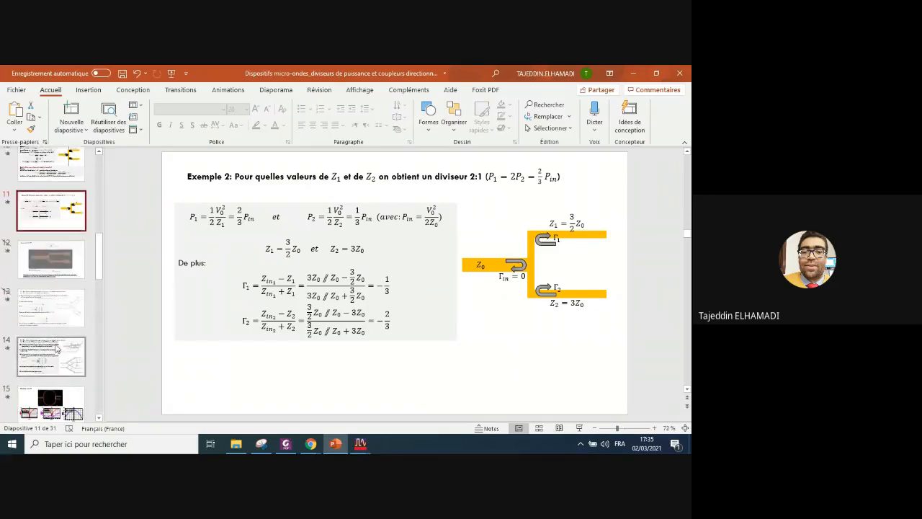
{"action": "left_click", "coordinate": [57, 349]}
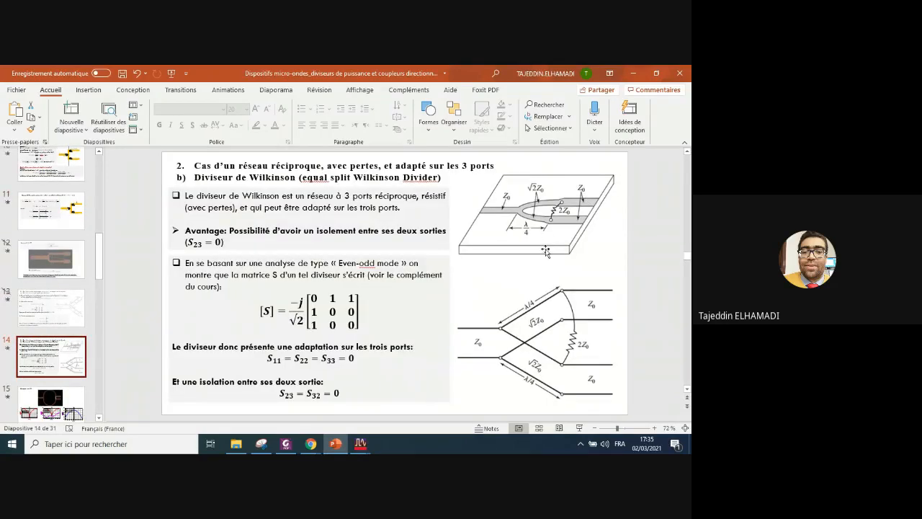
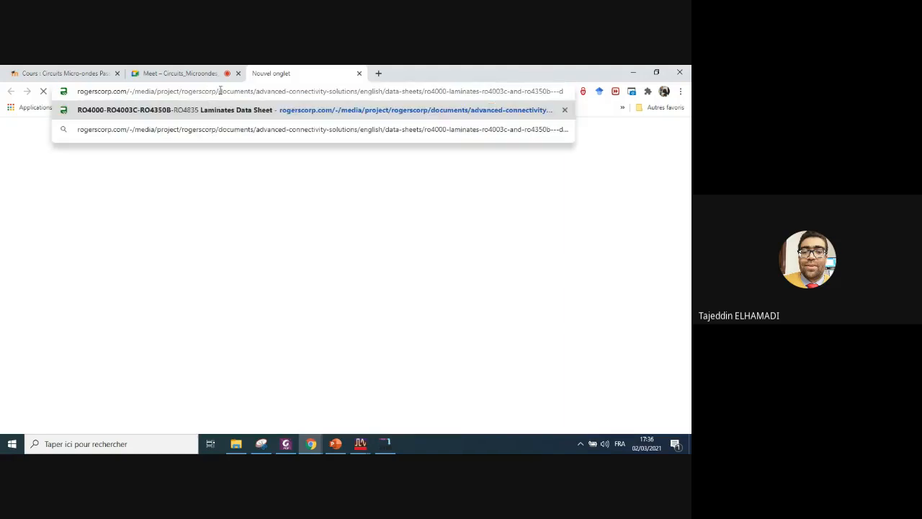
- Search the web for "rogers 4003c" and open the RO4000 Laminates RO4003C and RO4350B data sheet
{"action": "key", "text": "ctrl+a"}
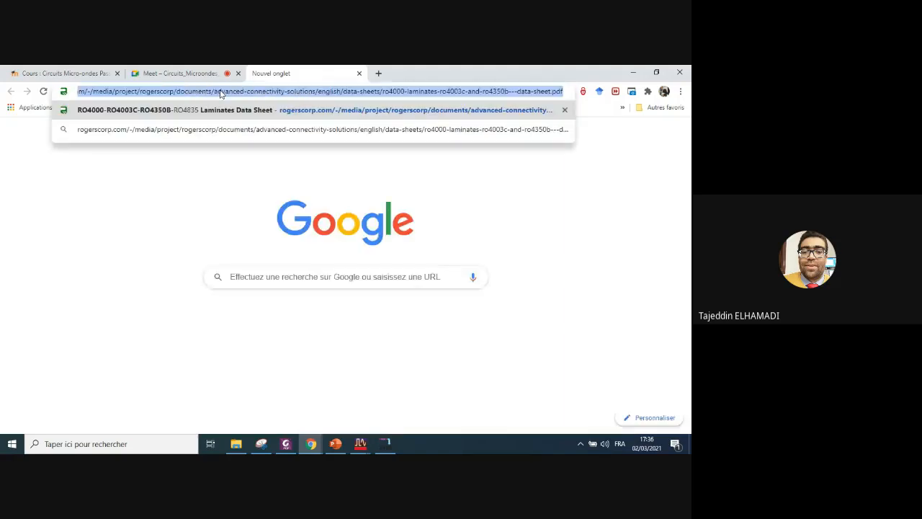
{"action": "type", "text": "roger"}
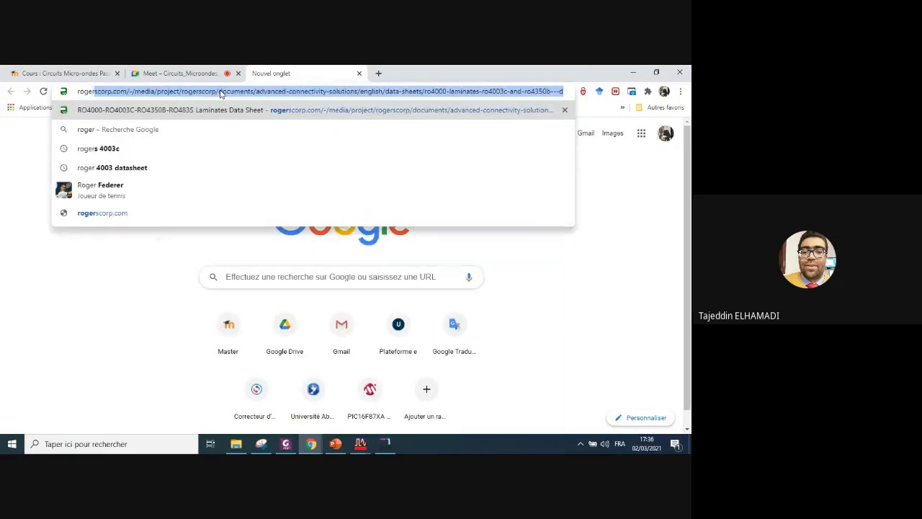
{"action": "key", "text": "BackSpace"}
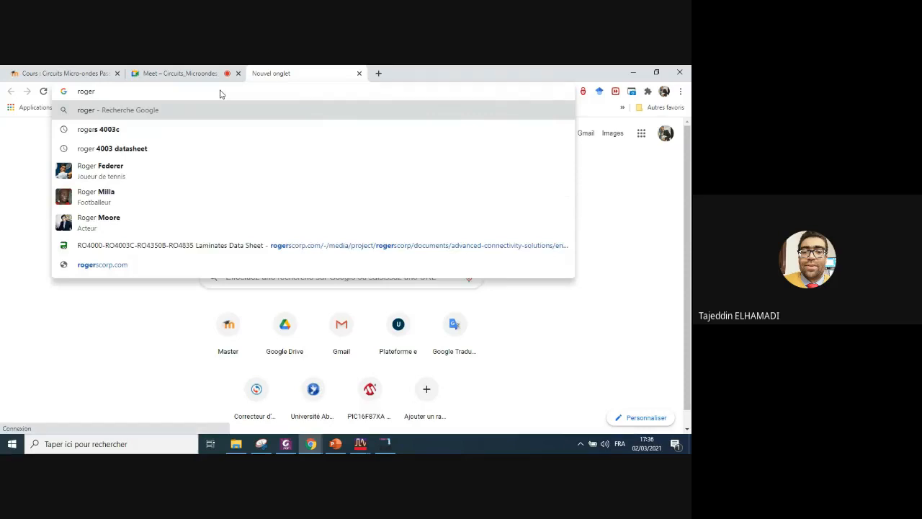
{"action": "left_click", "coordinate": [113, 131]}
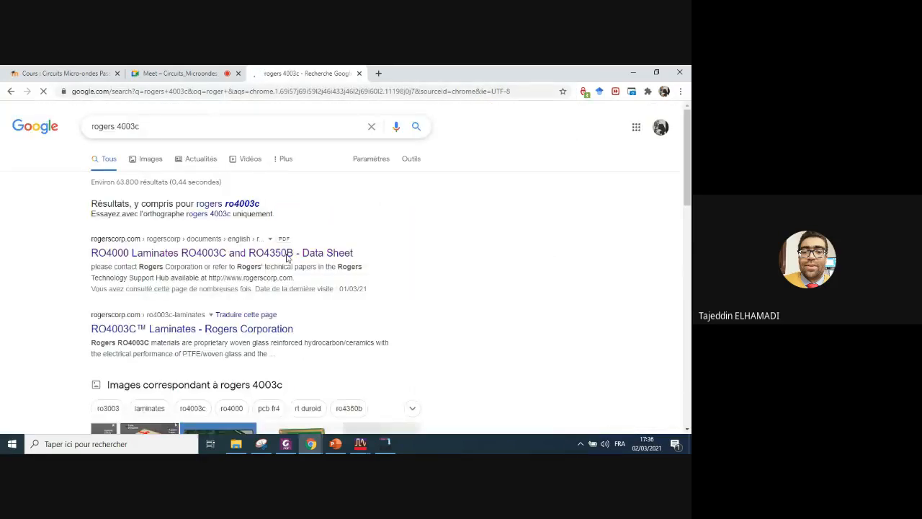
{"action": "left_click", "coordinate": [223, 254]}
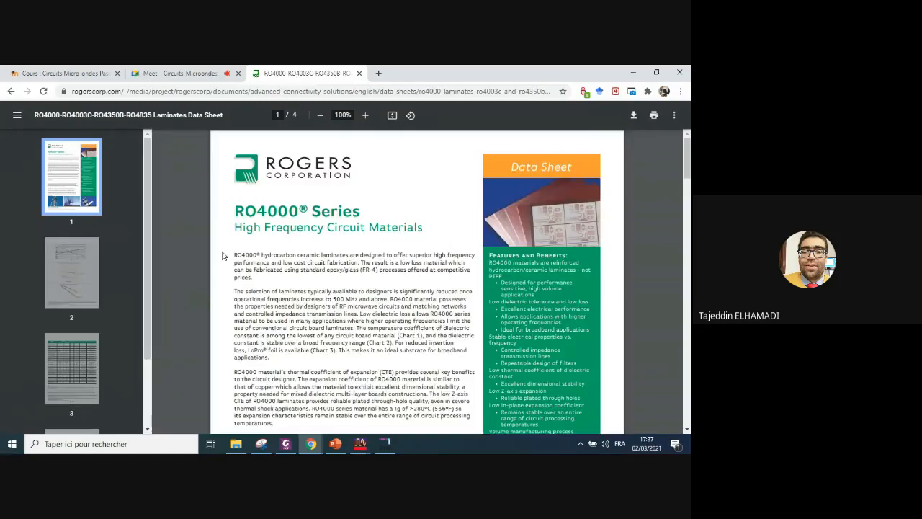
- Examine the RO4003C dielectric constant and dissipation factor in the property table on page 3 of the data sheet
{"action": "scroll", "coordinate": [307, 263], "scroll_direction": "down", "scroll_amount": 20}
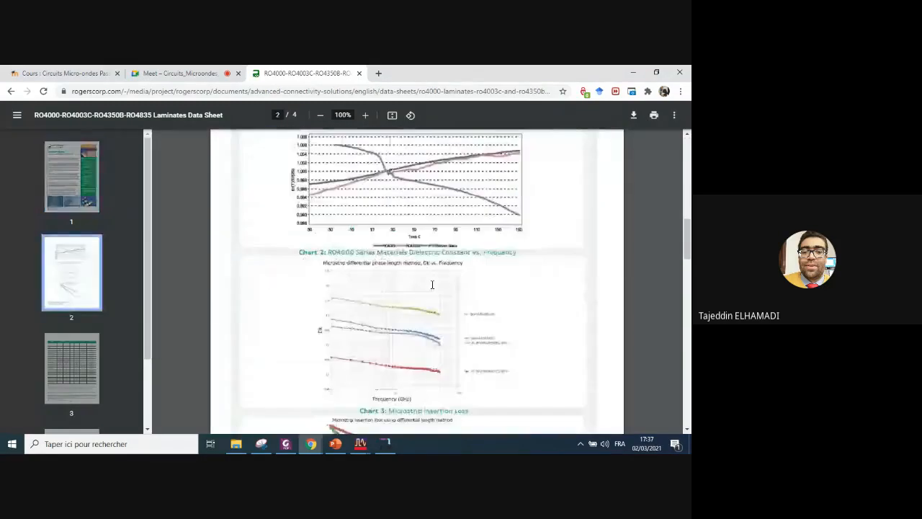
{"action": "scroll", "coordinate": [432, 284], "scroll_direction": "down", "scroll_amount": 3}
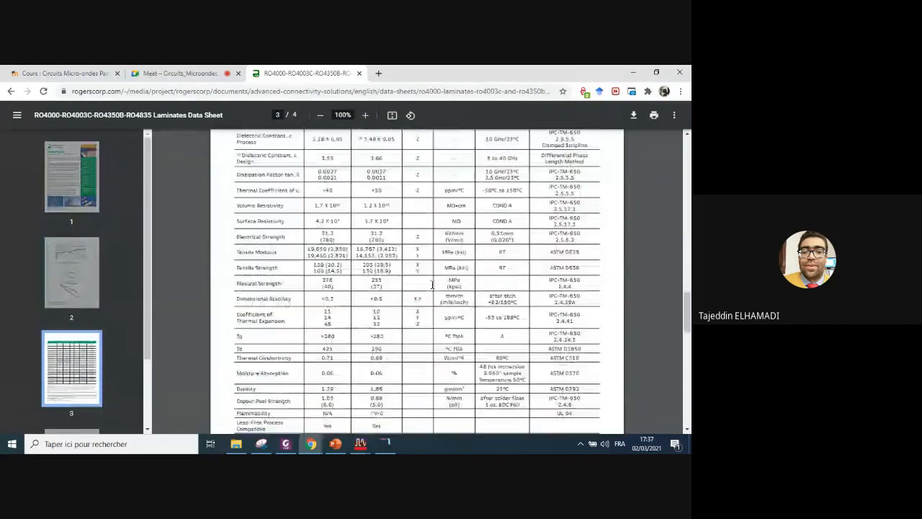
{"action": "scroll", "coordinate": [432, 284], "scroll_direction": "up", "scroll_amount": 3}
{"action": "left_click", "coordinate": [366, 115]}
{"action": "left_click", "coordinate": [366, 115]}
{"action": "left_click_drag", "start_coordinate": [300, 248], "coordinate": [324, 247]}
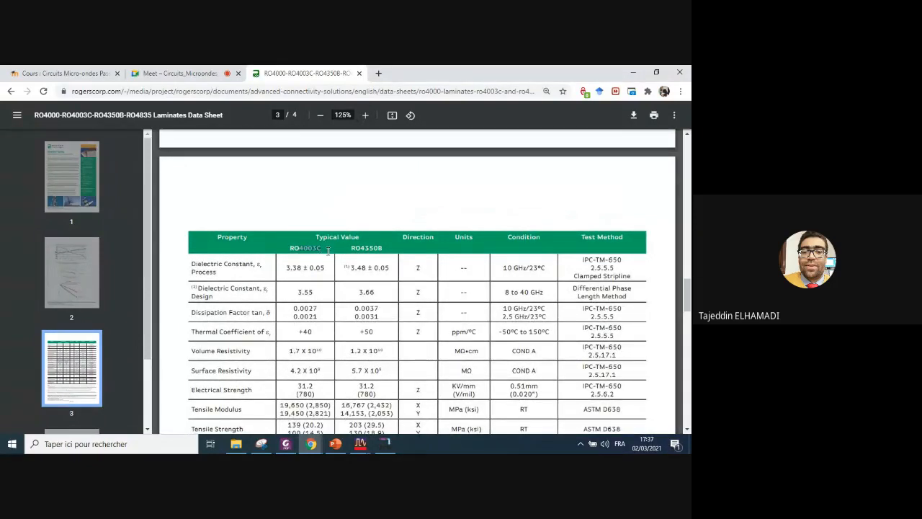
{"action": "left_click", "coordinate": [325, 247]}
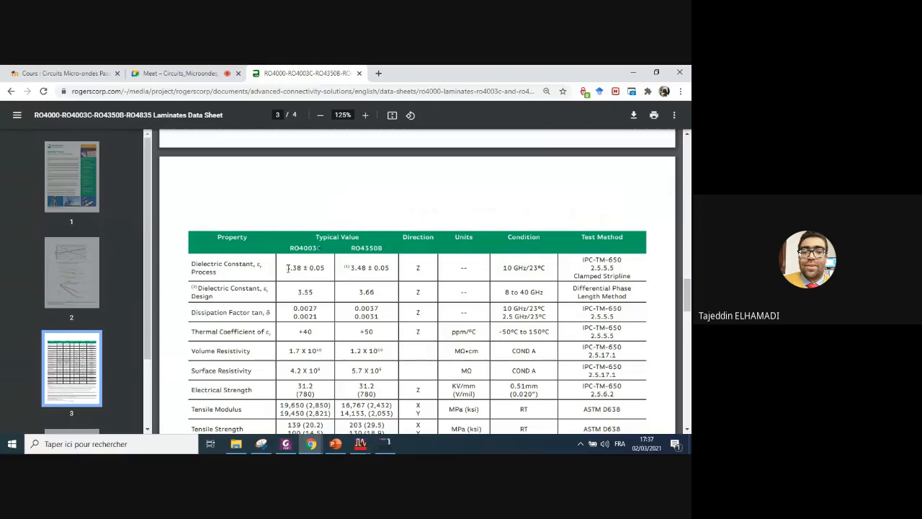
{"action": "left_click_drag", "start_coordinate": [287, 267], "coordinate": [299, 267]}
{"action": "left_click_drag", "start_coordinate": [293, 308], "coordinate": [318, 308]}
- Examine the standard RO4003C thicknesses and copper cladding options on page 4 of the data sheet
{"action": "scroll", "coordinate": [322, 389], "scroll_direction": "down", "scroll_amount": 2}
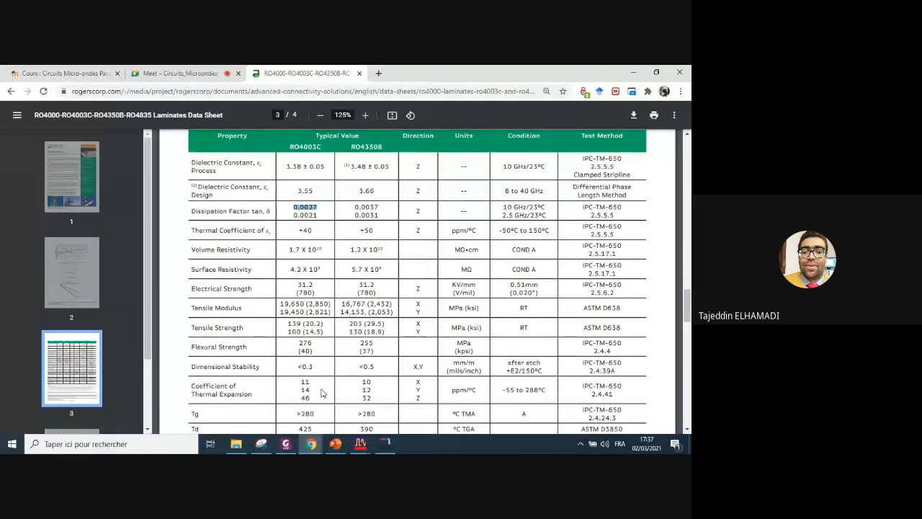
{"action": "scroll", "coordinate": [322, 392], "scroll_direction": "down", "scroll_amount": 4}
{"action": "scroll", "coordinate": [322, 388], "scroll_direction": "down", "scroll_amount": 8}
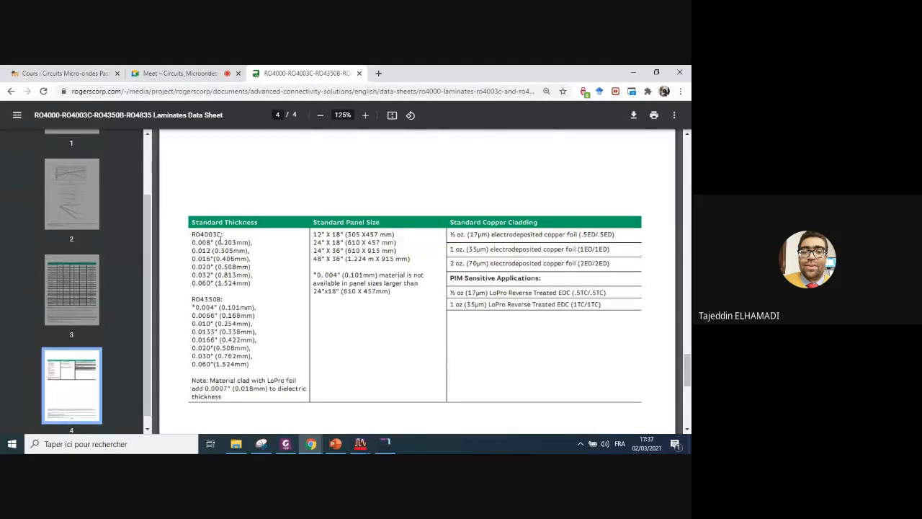
{"action": "left_click_drag", "start_coordinate": [218, 243], "coordinate": [236, 242]}
{"action": "left_click_drag", "start_coordinate": [216, 267], "coordinate": [255, 269]}
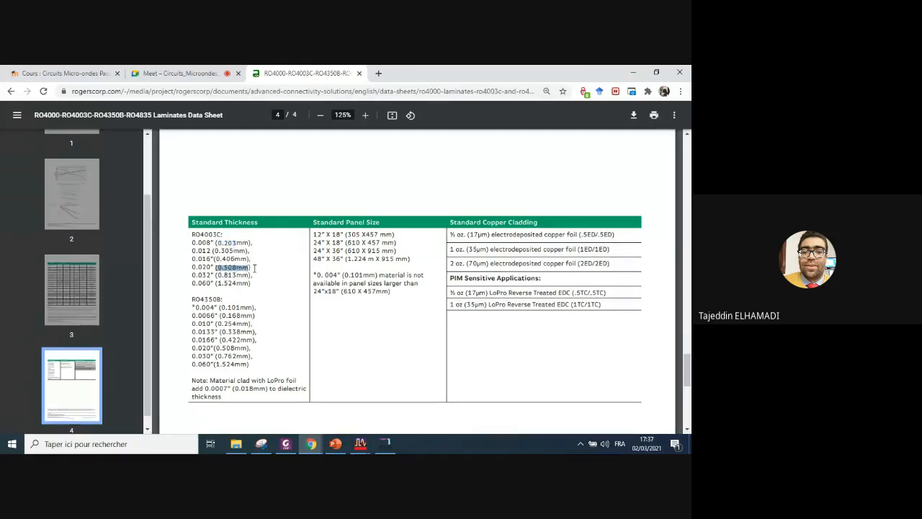
{"action": "left_click", "coordinate": [215, 269]}
{"action": "left_click_drag", "start_coordinate": [193, 267], "coordinate": [215, 268]}
{"action": "double_click", "coordinate": [198, 267]}
{"action": "left_click", "coordinate": [220, 270]}
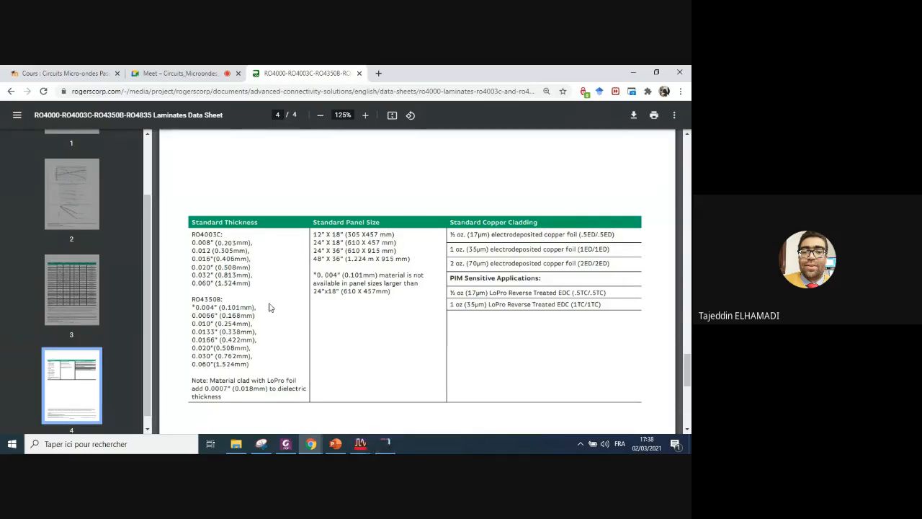
- Switch to LineCalc and set the substrate's Er to 3.38 and its height H to 0.508 mm
{"action": "left_click", "coordinate": [385, 444]}
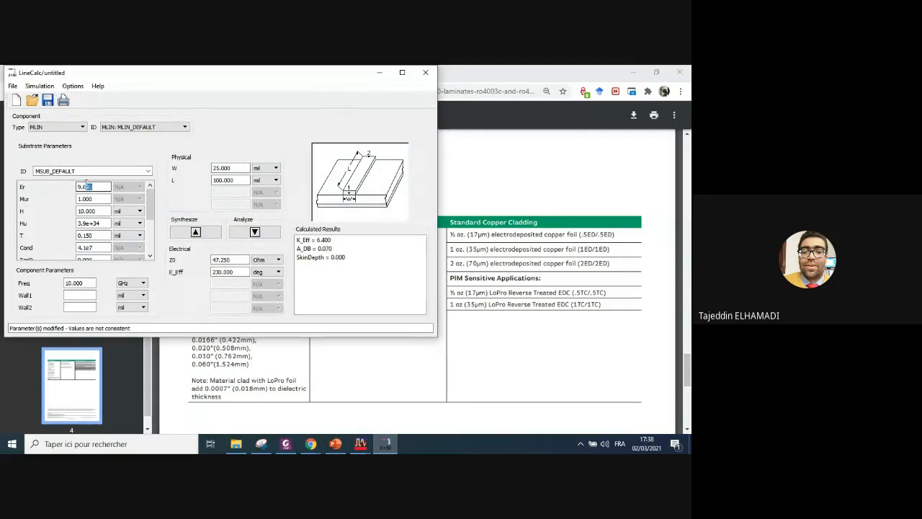
{"action": "type", "text": "3.38"}
{"action": "left_click", "coordinate": [99, 210]}
{"action": "left_click", "coordinate": [139, 211]}
{"action": "left_click", "coordinate": [124, 236]}
{"action": "left_click", "coordinate": [103, 211]}
{"action": "key", "text": "BackSpace"}
{"action": "key", "text": "BackSpace"}
{"action": "key", "text": "BackSpace"}
{"action": "key", "text": "BackSpace"}
{"action": "key", "text": "BackSpace"}
{"action": "key", "text": "BackSpace"}
{"action": "type", "text": "0.508"}
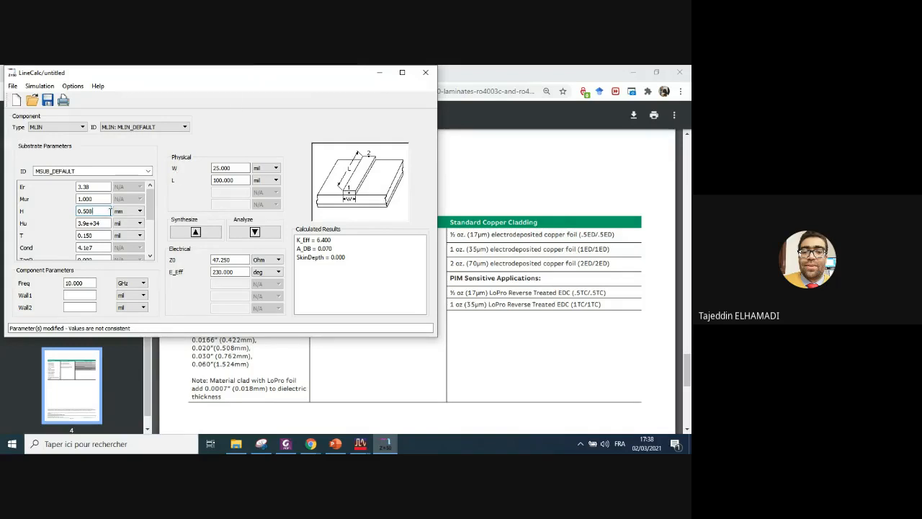
- Set the substrate's conductor thickness T to 35 um and its conductivity Cond to 5.8e7
{"action": "double_click", "coordinate": [102, 235]}
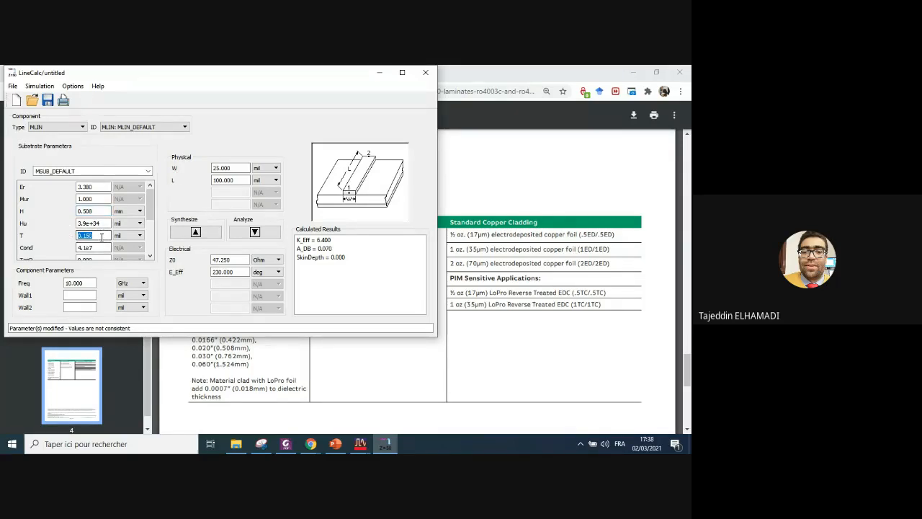
{"action": "type", "text": "35"}
{"action": "left_click", "coordinate": [134, 235]}
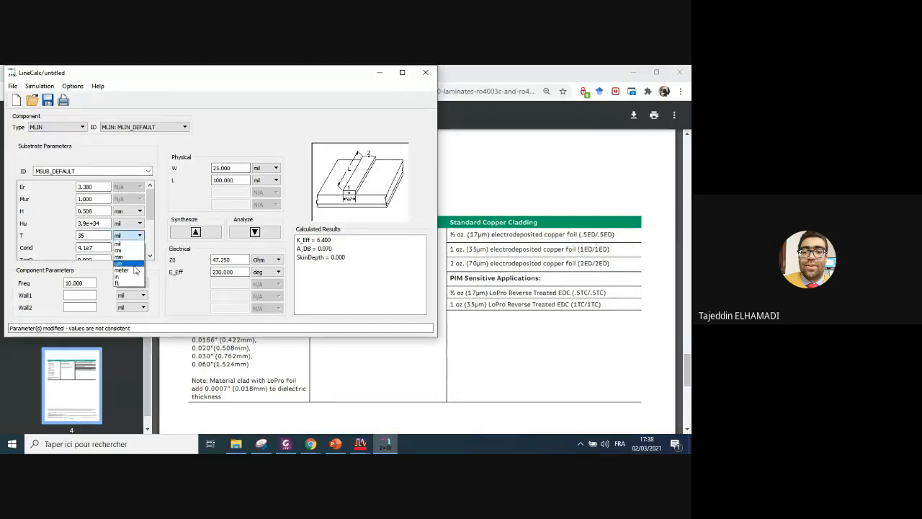
{"action": "left_click", "coordinate": [133, 263]}
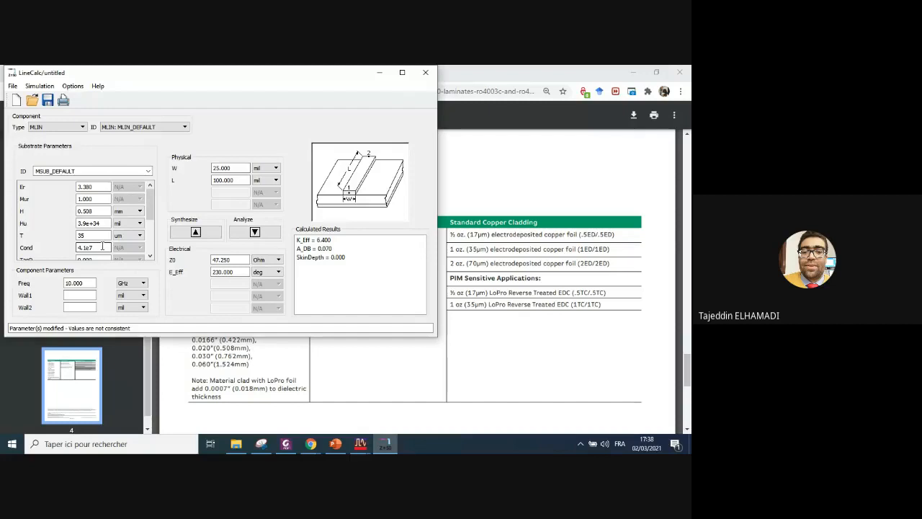
{"action": "left_click", "coordinate": [102, 246]}
{"action": "key", "text": "BackSpace"}
{"action": "key", "text": "BackSpace"}
{"action": "key", "text": "BackSpace"}
{"action": "type", "text": "5.8"}
- Set the substrate's loss tangent TanD to 0.0027 and check the remaining substrate parameters
{"action": "left_click", "coordinate": [150, 257]}
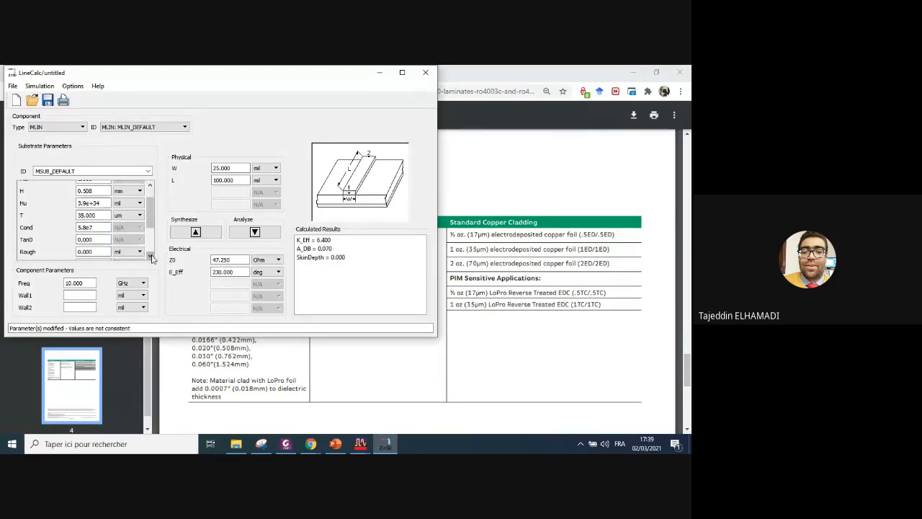
{"action": "left_click", "coordinate": [97, 240]}
{"action": "key", "text": "BackSpace"}
{"action": "type", "text": "27"}
{"action": "left_click", "coordinate": [150, 256]}
{"action": "left_click", "coordinate": [150, 255]}
{"action": "left_click", "coordinate": [150, 256]}
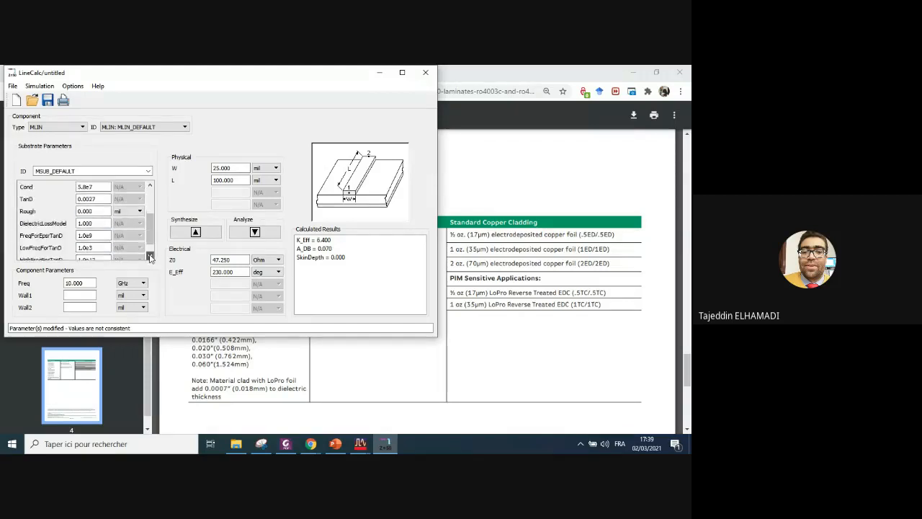
{"action": "left_click", "coordinate": [150, 256]}
{"action": "left_click_drag", "start_coordinate": [149, 237], "coordinate": [150, 193]}
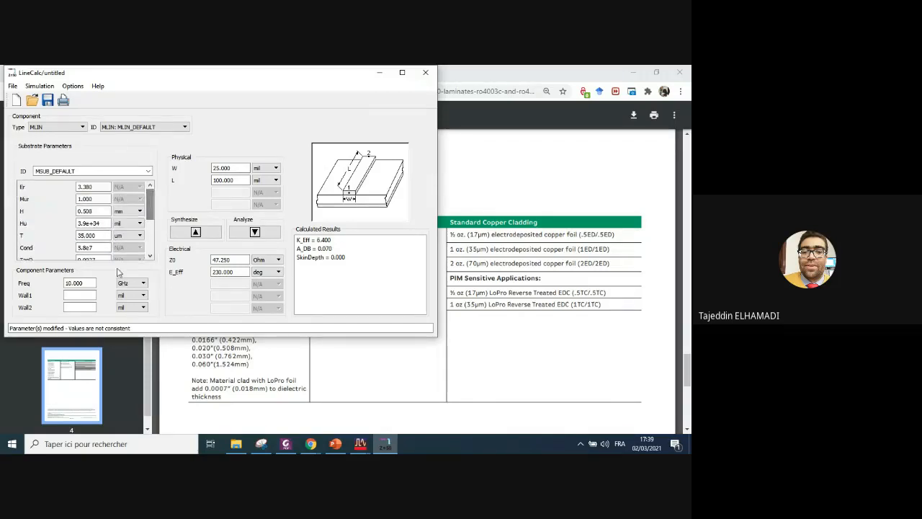
- Set the component frequency to 2.5 GHz
{"action": "left_click", "coordinate": [88, 283]}
{"action": "key", "text": "BackSpace"}
{"action": "key", "text": "BackSpace"}
{"action": "key", "text": "BackSpace"}
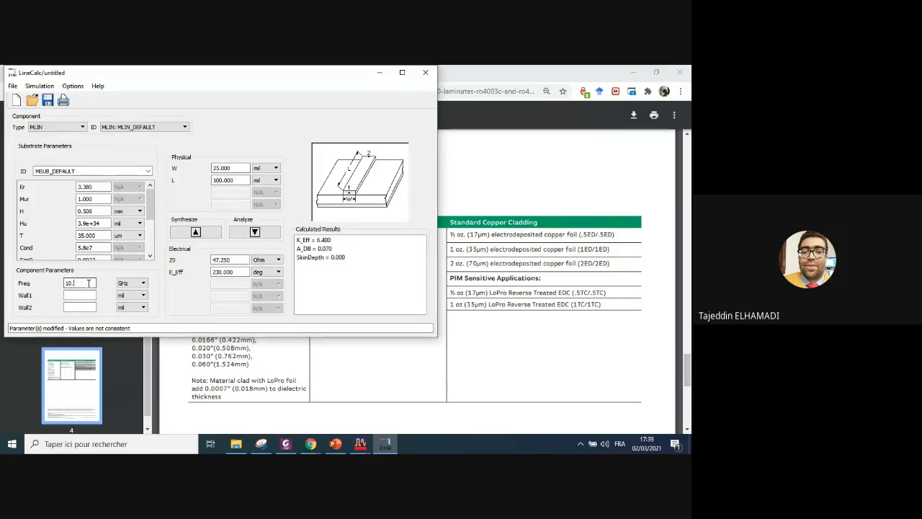
{"action": "type", "text": "2.5"}
{"action": "key", "text": "BackSpace"}
{"action": "key", "text": "BackSpace"}
{"action": "key", "text": "BackSpace"}
{"action": "type", "text": "2.4"}
{"action": "key", "text": "Tab"}
- Set Z0 to 50 Ohm and E_Eff to 20 deg, and synthesize the line's physical dimensions
{"action": "double_click", "coordinate": [229, 259]}
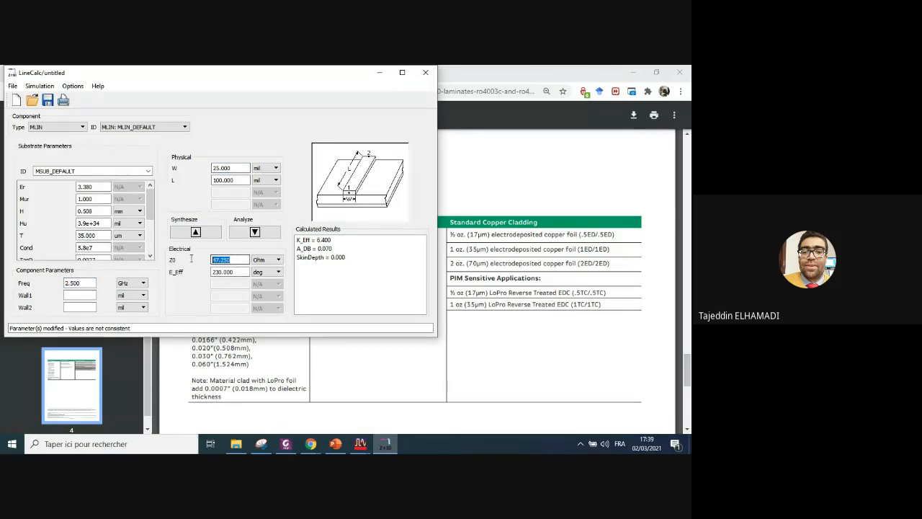
{"action": "type", "text": "50"}
{"action": "left_click", "coordinate": [239, 272]}
{"action": "left_click_drag", "start_coordinate": [224, 273], "coordinate": [206, 283]}
{"action": "type", "text": "20"}
{"action": "left_click", "coordinate": [226, 261]}
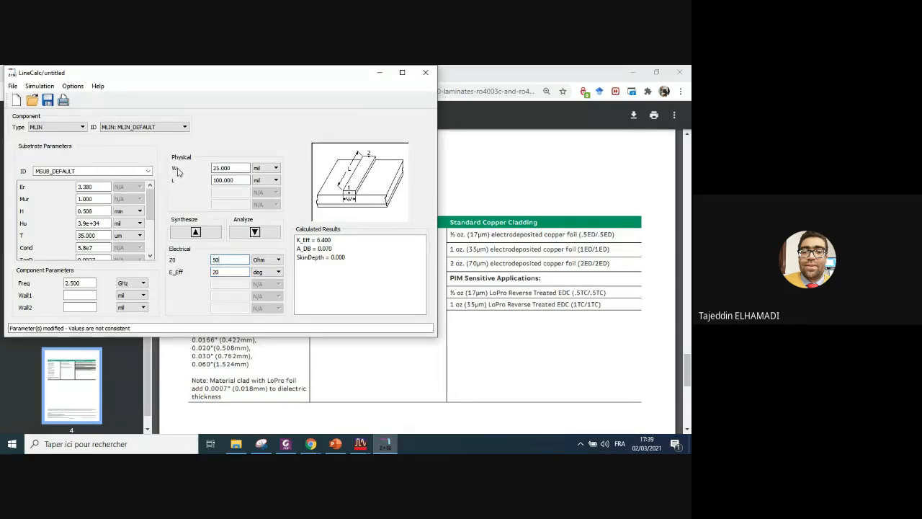
{"action": "left_click", "coordinate": [206, 234]}
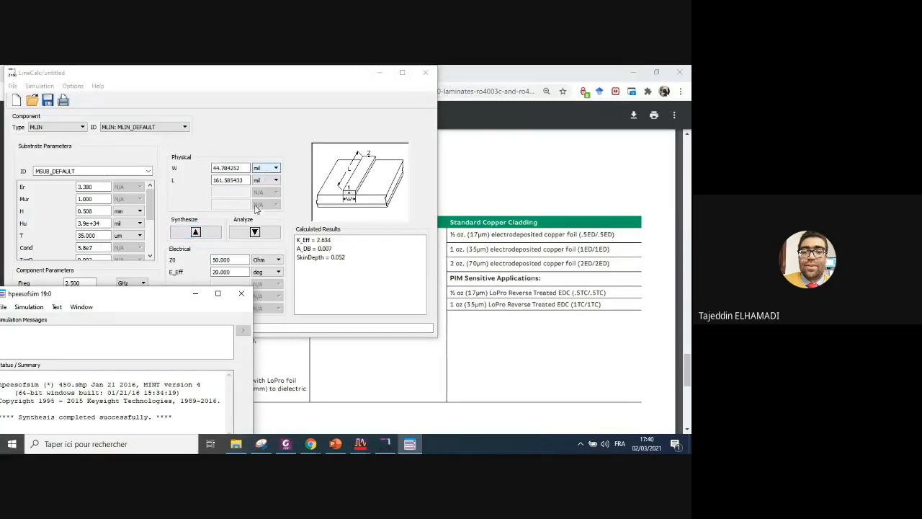
- Change the units of W and L to mm and synthesize the line dimensions again
{"action": "left_click", "coordinate": [272, 167]}
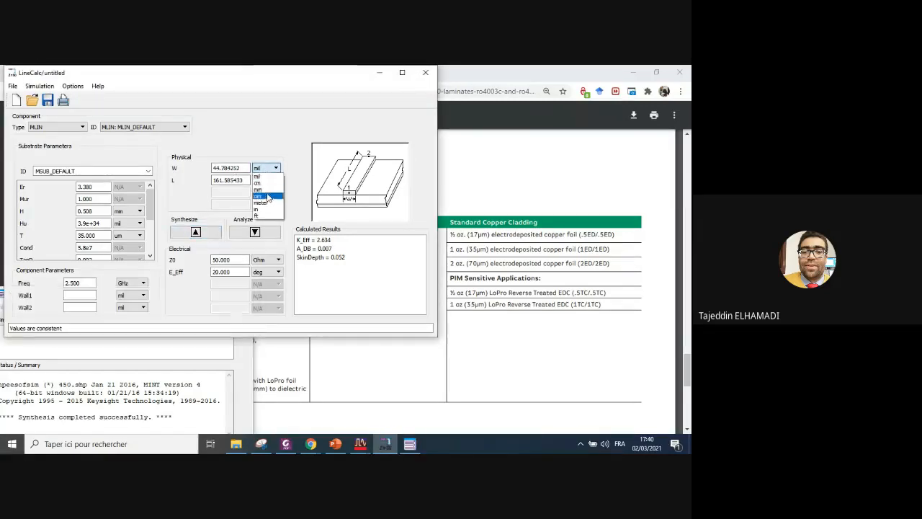
{"action": "left_click", "coordinate": [259, 189]}
{"action": "left_click", "coordinate": [274, 180]}
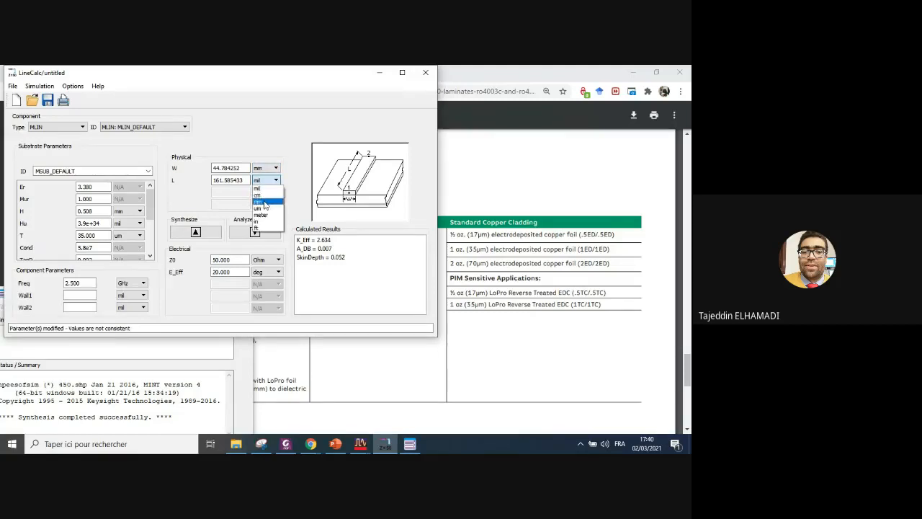
{"action": "left_click", "coordinate": [264, 202]}
{"action": "left_click", "coordinate": [195, 232]}
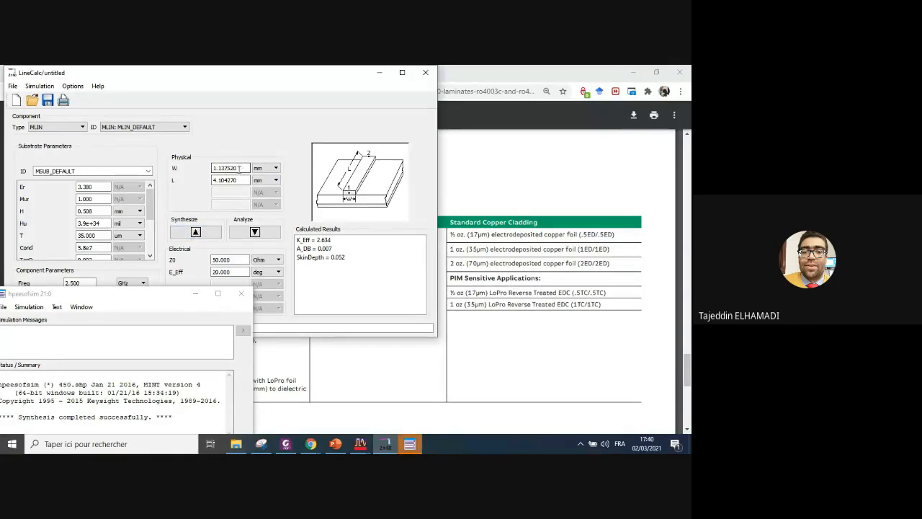
{"action": "left_click_drag", "start_coordinate": [239, 169], "coordinate": [200, 180]}
- Switch to the Wilkinson_1 schematic and place the LineCalc-synthesized MSub substrate with three MLIN lines, one as input and two as outputs
{"action": "mouse_move", "coordinate": [360, 443]}
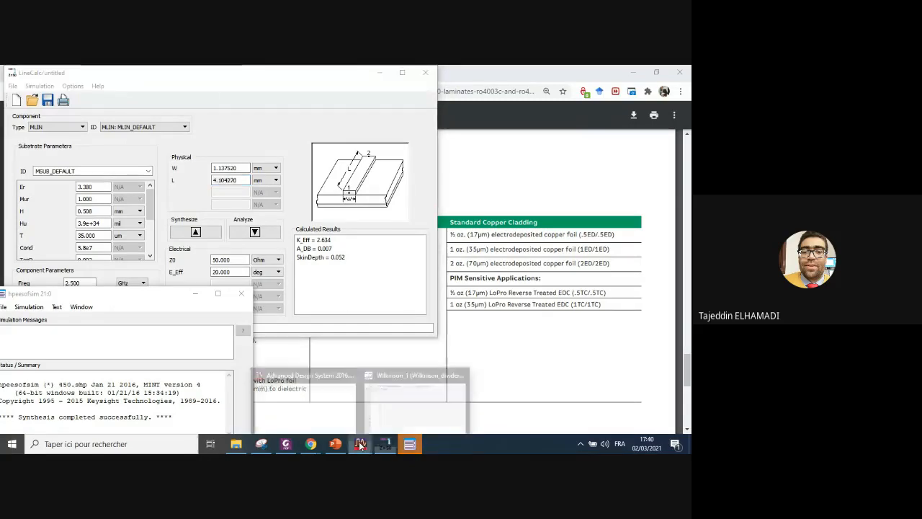
{"action": "left_click", "coordinate": [418, 404]}
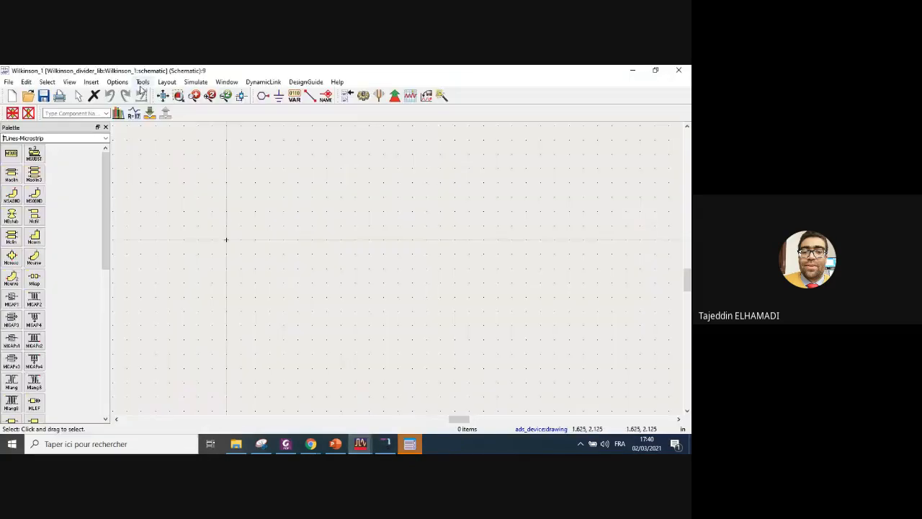
{"action": "left_click", "coordinate": [142, 82]}
{"action": "mouse_move", "coordinate": [163, 148]}
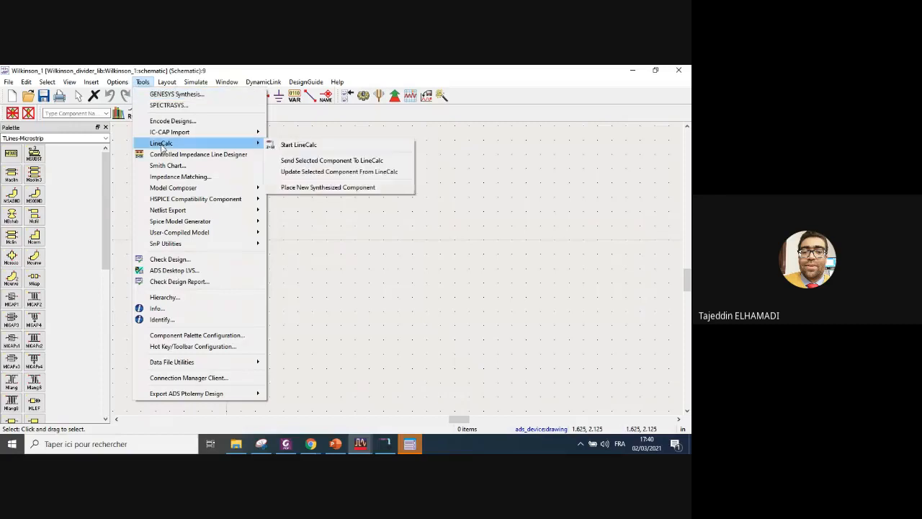
{"action": "left_click", "coordinate": [324, 188]}
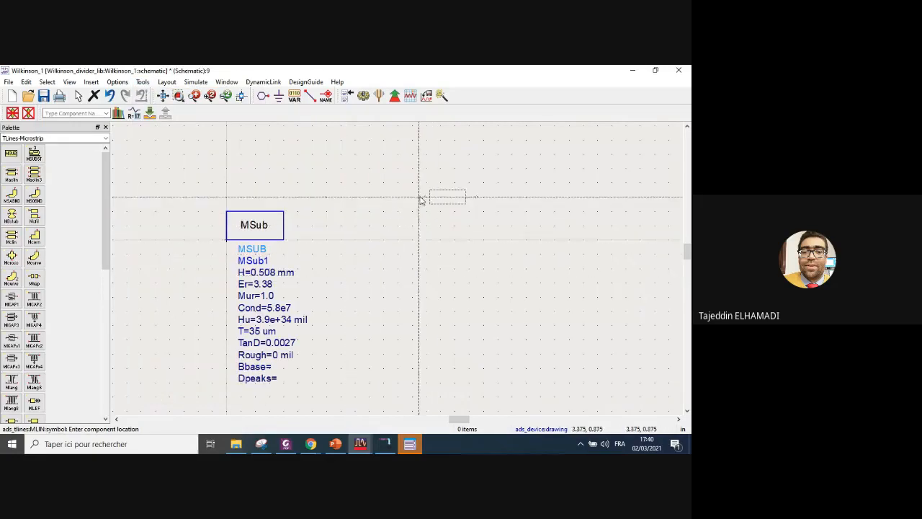
{"action": "left_click", "coordinate": [353, 253]}
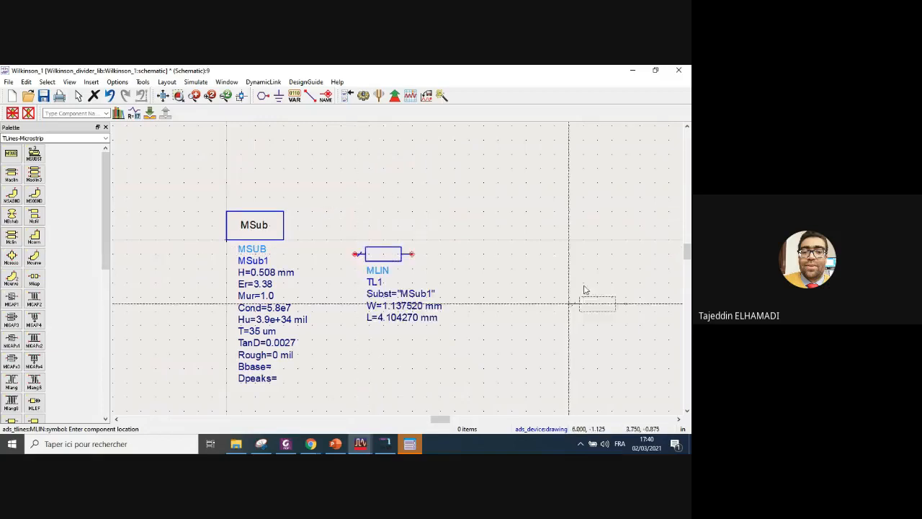
{"action": "left_click", "coordinate": [562, 203]}
{"action": "left_click", "coordinate": [568, 325]}
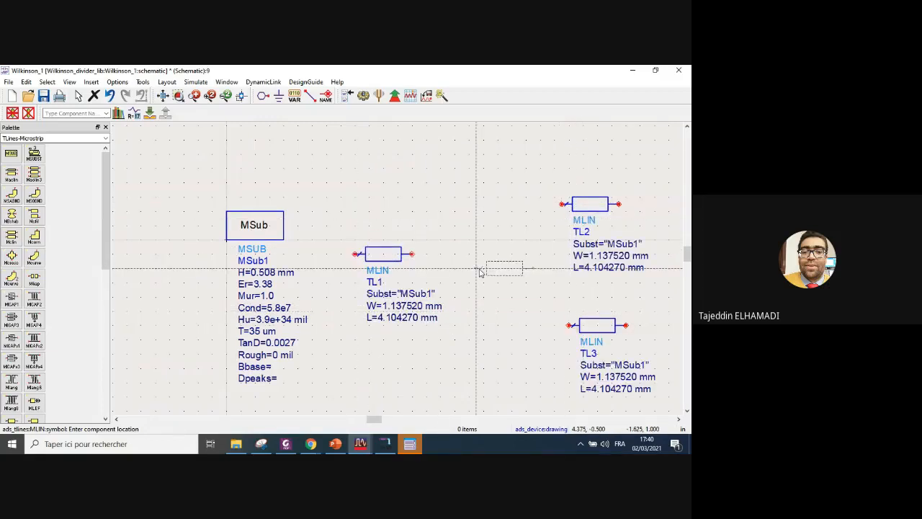
{"action": "key", "text": "Escape"}
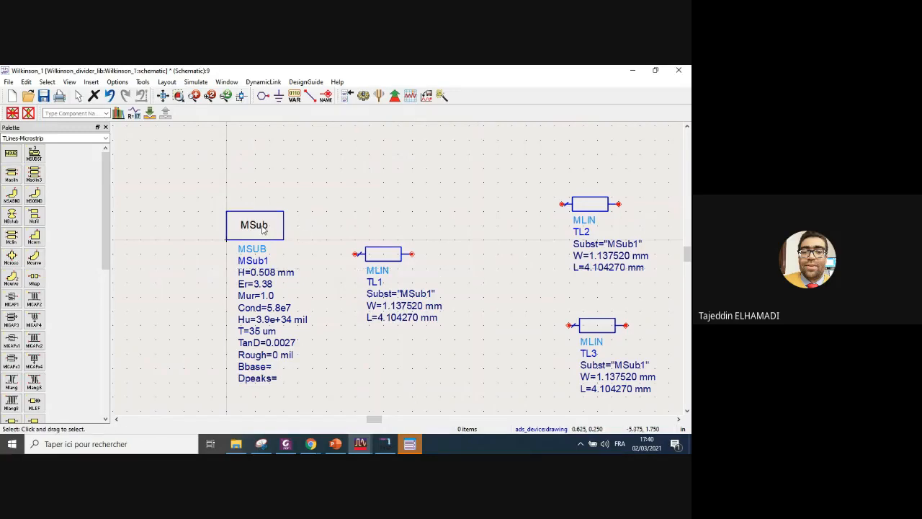
- Spread out the schematic by moving MSub1 and TL1 away from the centre and repositioning output lines TL2 and TL3
{"action": "left_click_drag", "start_coordinate": [257, 224], "coordinate": [175, 165]}
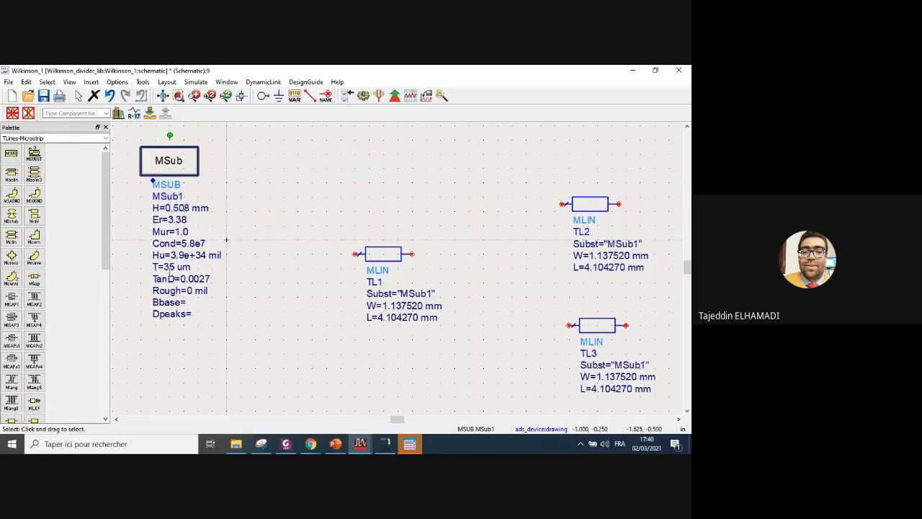
{"action": "left_click_drag", "start_coordinate": [383, 253], "coordinate": [290, 289]}
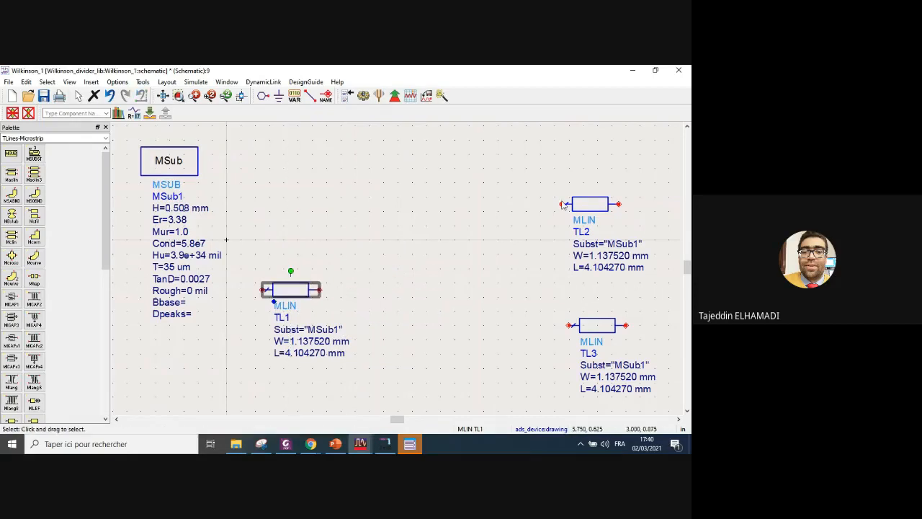
{"action": "left_click_drag", "start_coordinate": [585, 206], "coordinate": [557, 207]}
{"action": "left_click_drag", "start_coordinate": [591, 332], "coordinate": [571, 346]}
{"action": "left_click", "coordinate": [502, 303]}
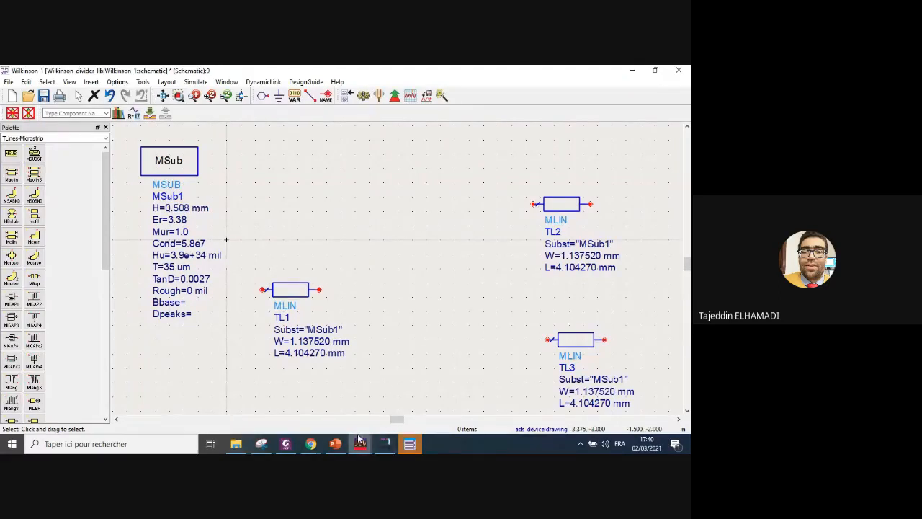
- Switch to LineCalc, set Z0 to 70.71 Ohm and E_Eff to 90 deg, and synthesize the quarter-wave line's dimensions
{"action": "mouse_move", "coordinate": [366, 447]}
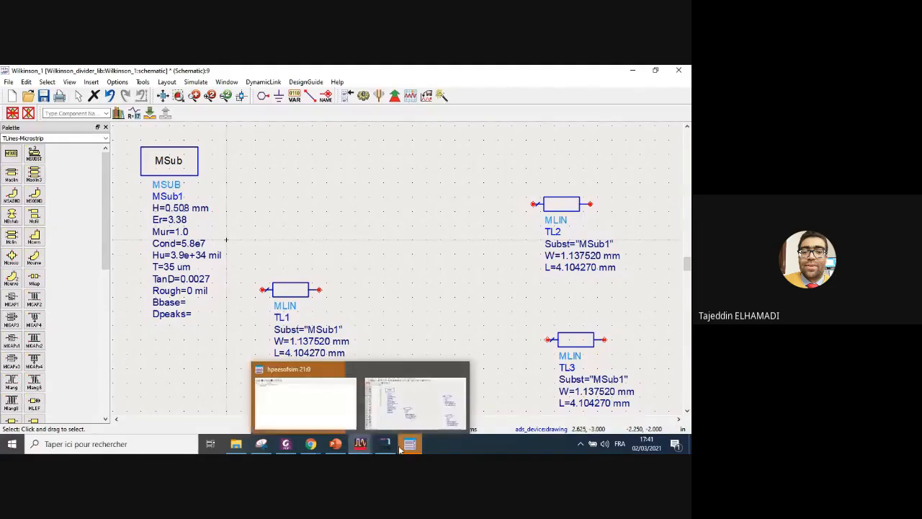
{"action": "left_click", "coordinate": [368, 393]}
{"action": "left_click", "coordinate": [229, 260]}
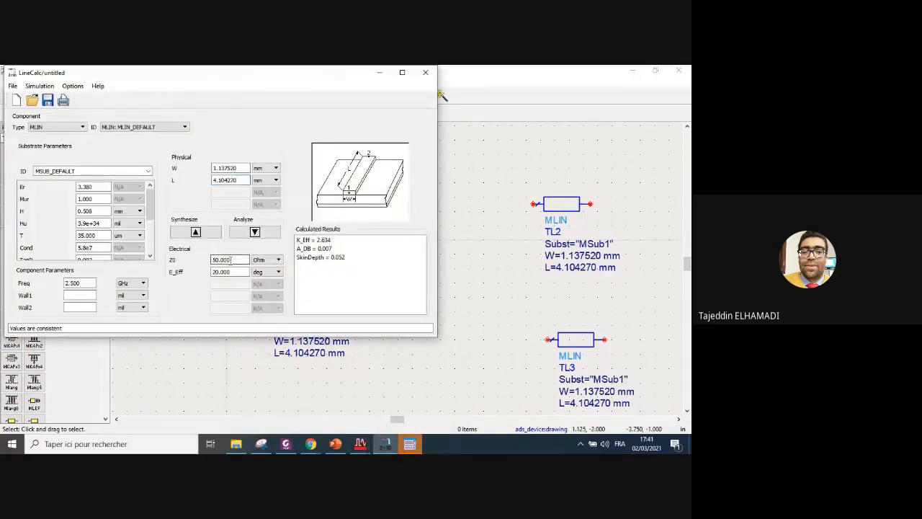
{"action": "left_click_drag", "start_coordinate": [235, 259], "coordinate": [212, 259]}
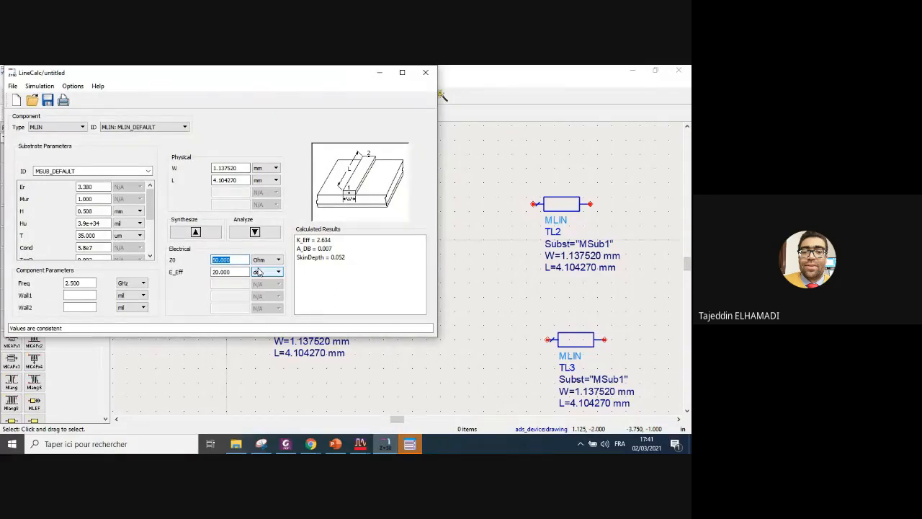
{"action": "type", "text": "70.71"}
{"action": "left_click", "coordinate": [238, 272]}
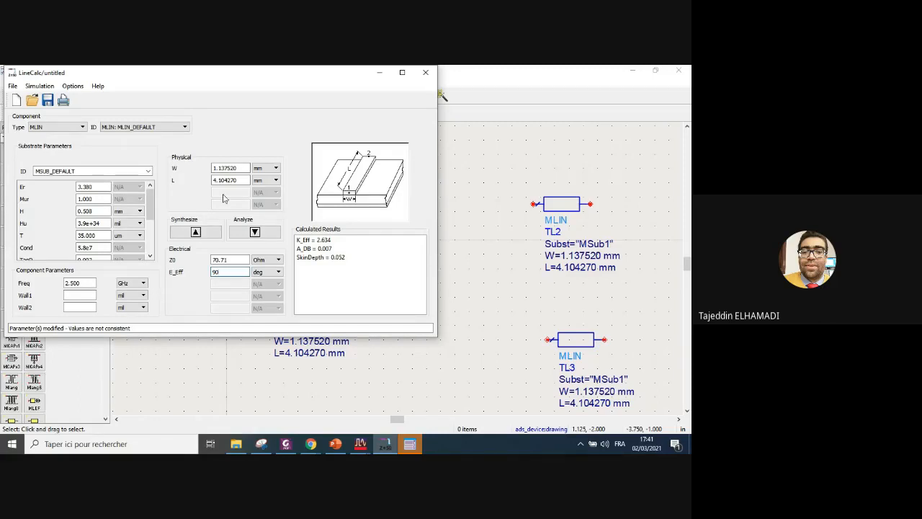
{"action": "left_click", "coordinate": [196, 231]}
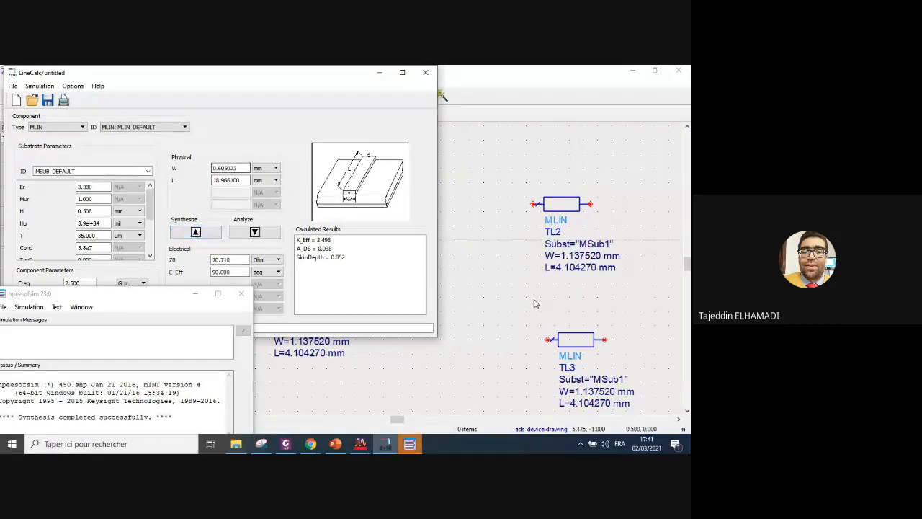
- Return to the Wilkinson_1 schematic and place two newly LineCalc-synthesized MLIN lines between the input and output lines
{"action": "left_click", "coordinate": [512, 322]}
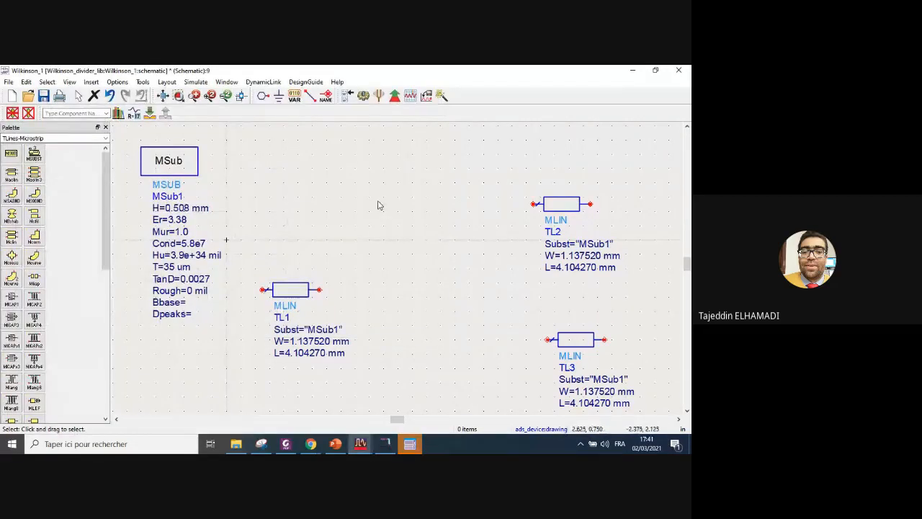
{"action": "left_click", "coordinate": [142, 81]}
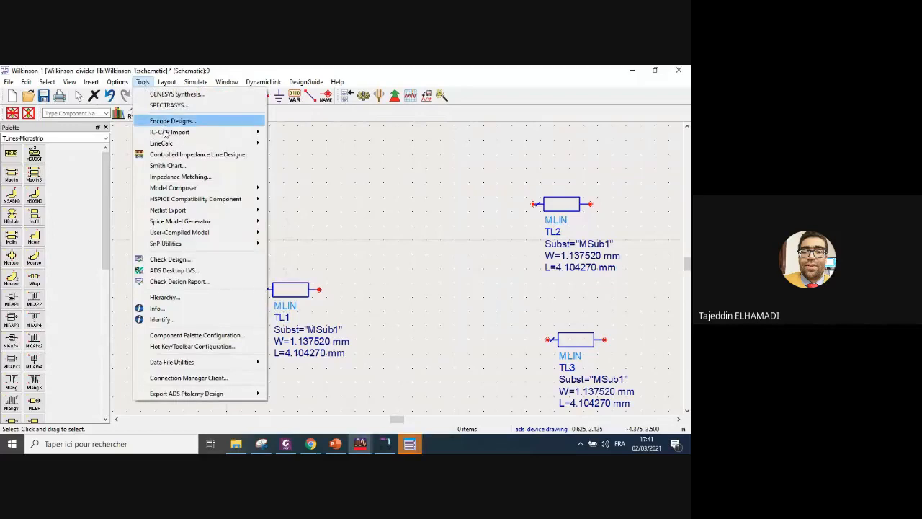
{"action": "mouse_move", "coordinate": [165, 144]}
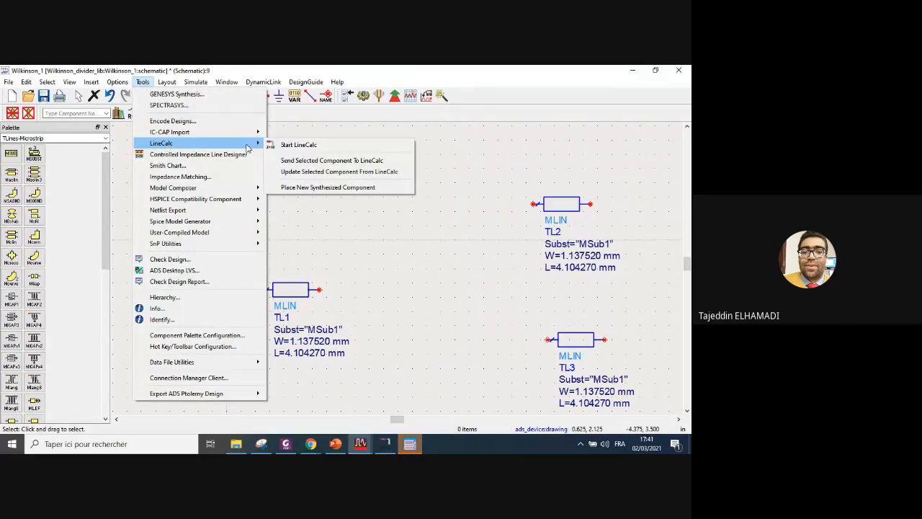
{"action": "left_click", "coordinate": [309, 187]}
{"action": "left_click", "coordinate": [390, 198]}
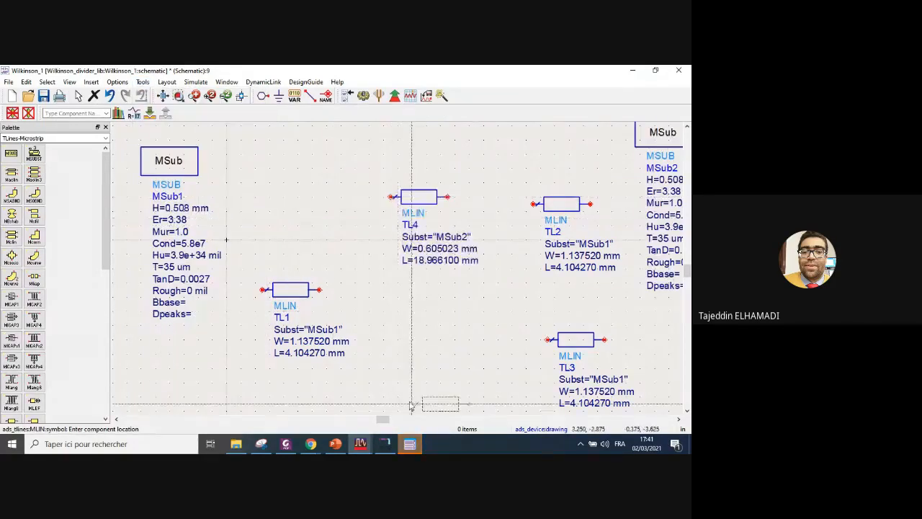
{"action": "left_click", "coordinate": [397, 382]}
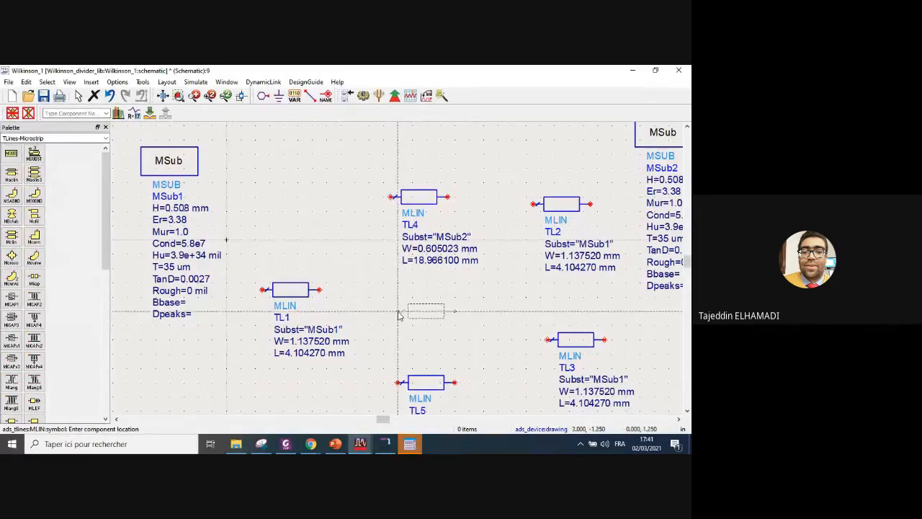
{"action": "key", "text": "Escape"}
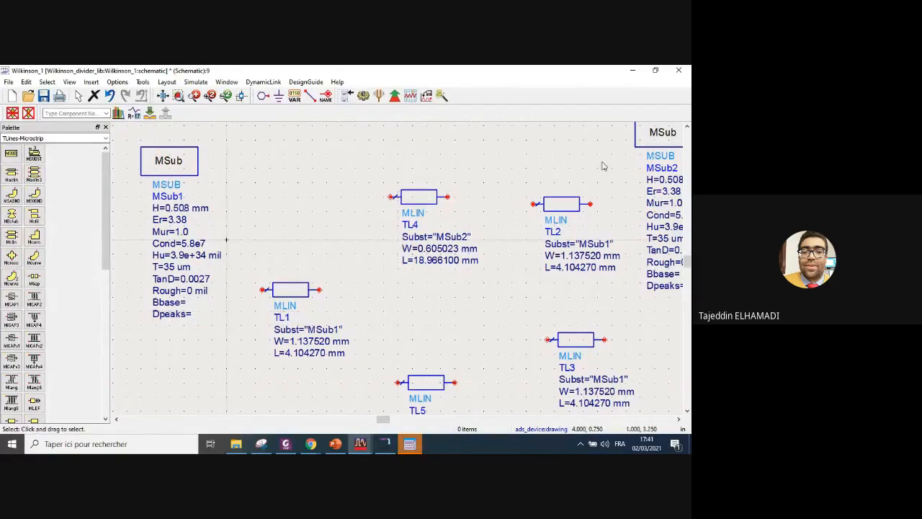
- Delete the duplicate MSub2 substrate and set TL4's substrate reference to "MSub1"
{"action": "left_click", "coordinate": [663, 139]}
{"action": "key", "text": "Delete"}
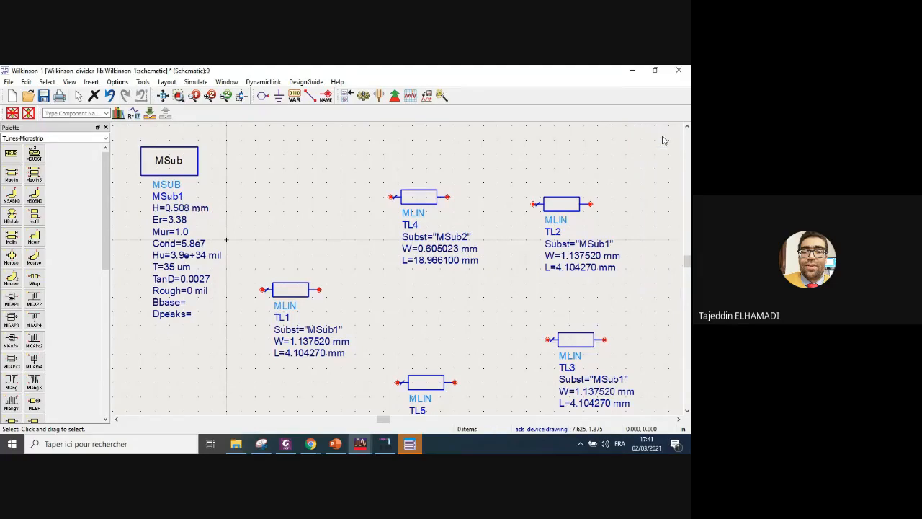
{"action": "double_click", "coordinate": [472, 237]}
{"action": "left_click", "coordinate": [472, 236]}
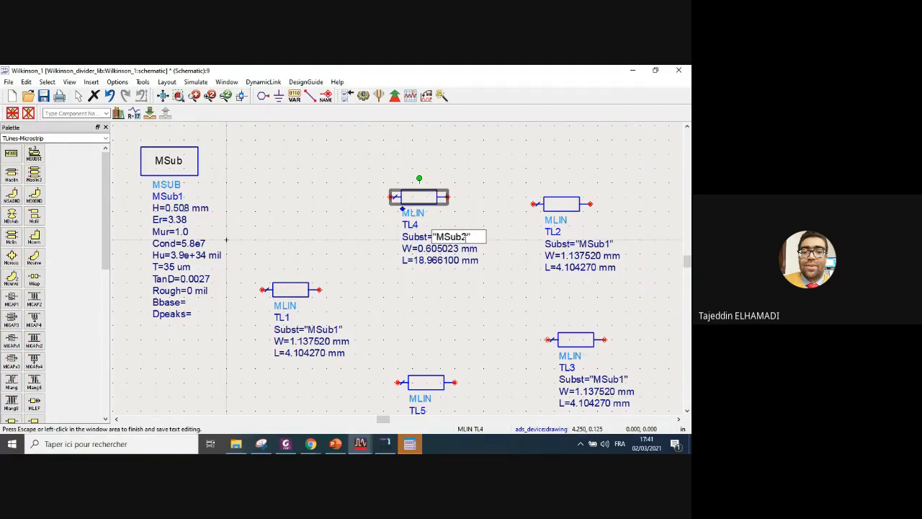
{"action": "key", "text": "BackSpace"}
{"action": "type", "text": "1"}
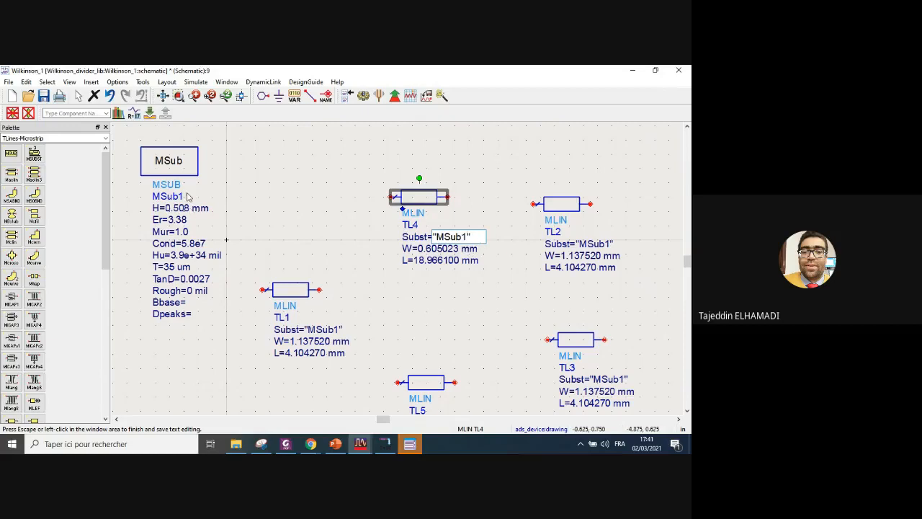
{"action": "left_click", "coordinate": [434, 392]}
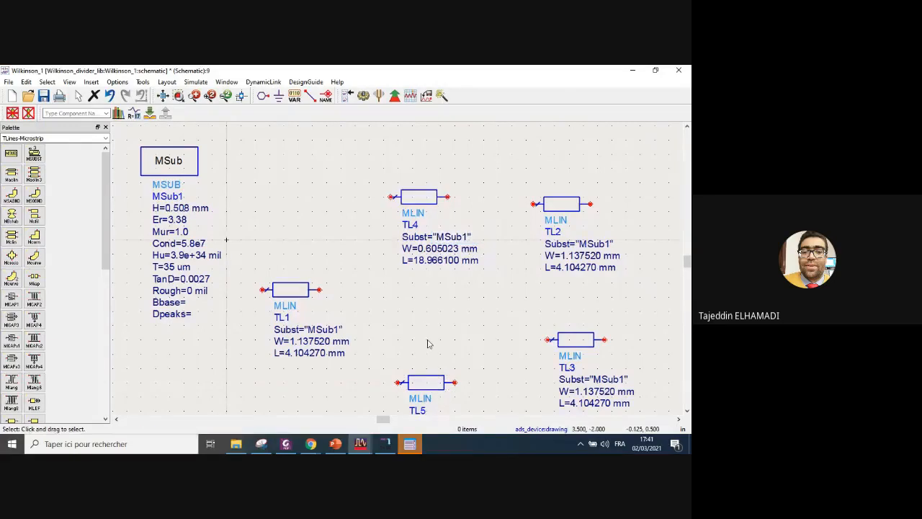
- Move TL5 up beneath TL4 and set its substrate reference to "MSub1"
{"action": "left_click_drag", "start_coordinate": [434, 392], "coordinate": [434, 307]}
{"action": "left_click", "coordinate": [463, 333]}
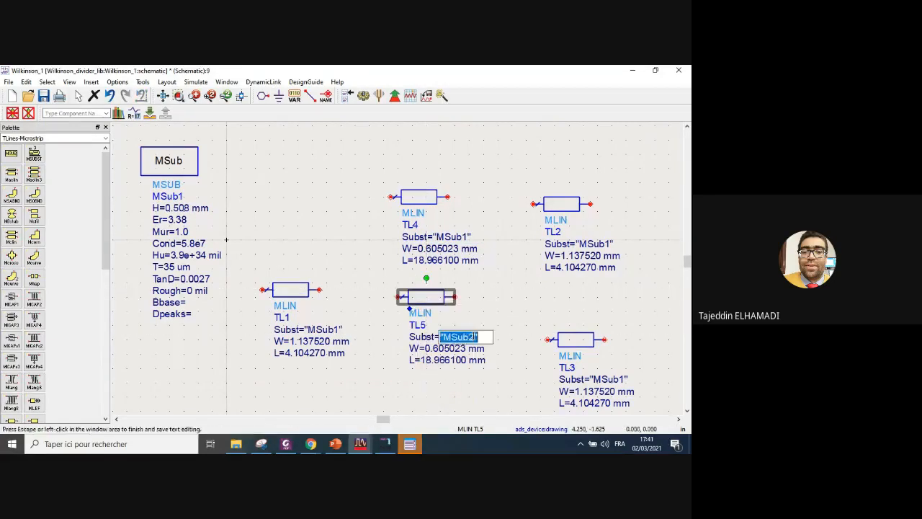
{"action": "left_click", "coordinate": [476, 337]}
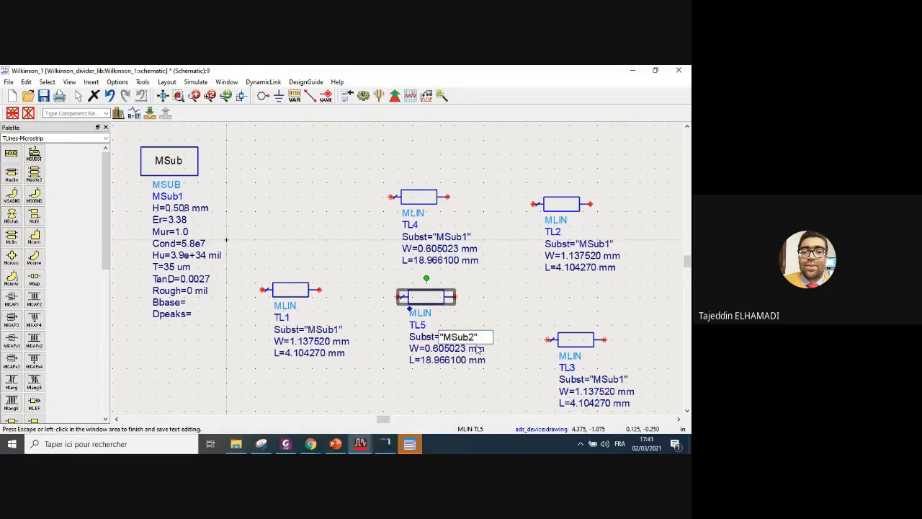
{"action": "key", "text": "BackSpace"}
{"action": "type", "text": "1"}
{"action": "left_click", "coordinate": [502, 306]}
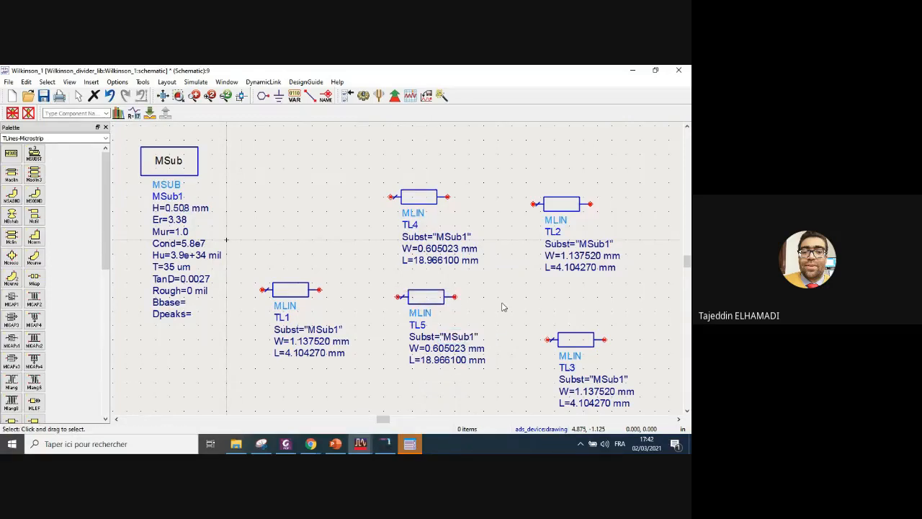
- Arrange TL4 and TL5 as upper and lower branches connected to TL1, and delete the direct wire between their inputs
{"action": "left_click_drag", "start_coordinate": [425, 297], "coordinate": [417, 368]}
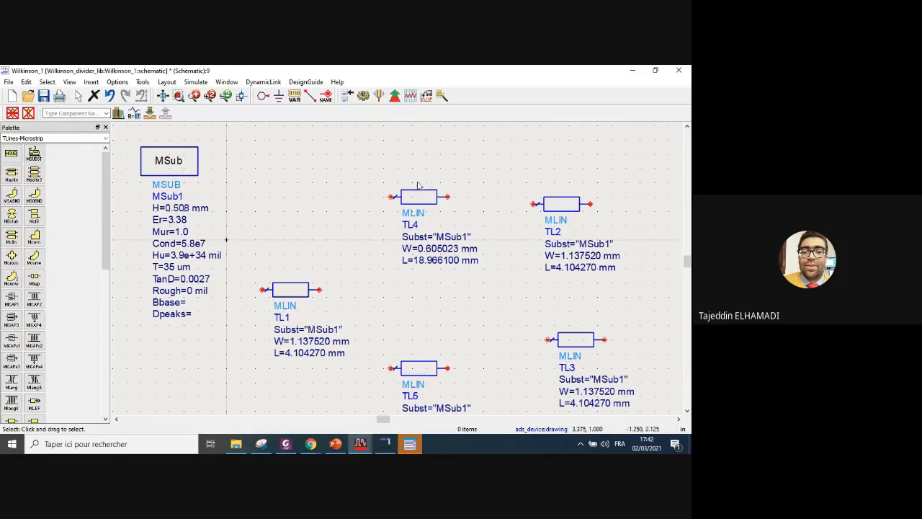
{"action": "left_click_drag", "start_coordinate": [417, 197], "coordinate": [398, 197]}
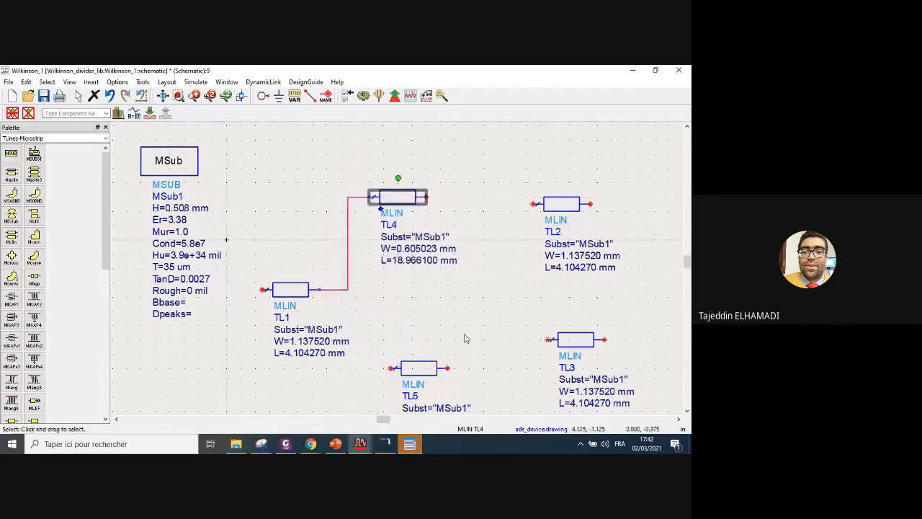
{"action": "left_click", "coordinate": [425, 369]}
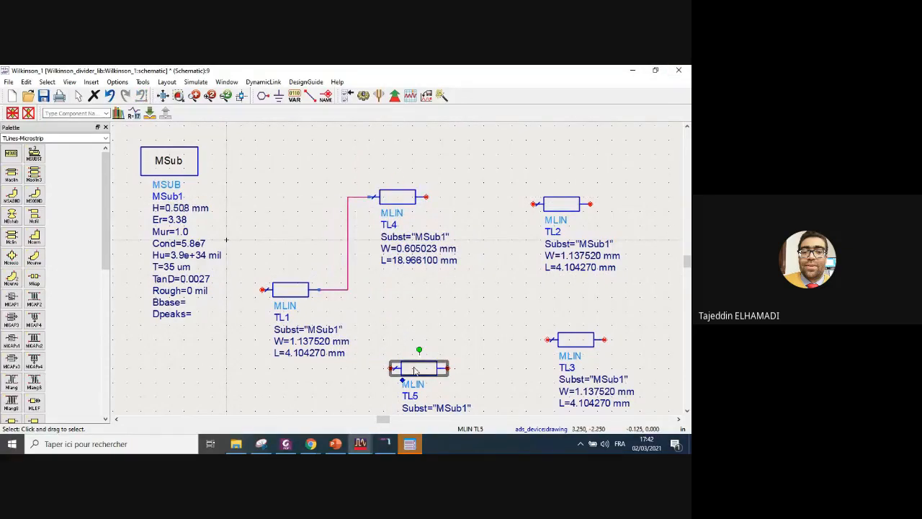
{"action": "left_click_drag", "start_coordinate": [414, 371], "coordinate": [392, 380]}
{"action": "left_click", "coordinate": [370, 322]}
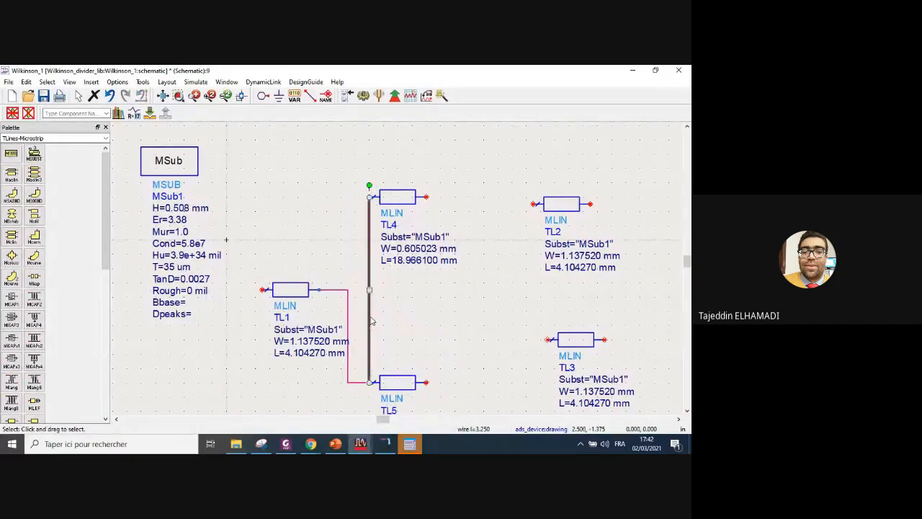
{"action": "key", "text": "Delete"}
- Wire TL4's input to the corner of the wire joining TL1 and TL5
{"action": "left_click", "coordinate": [309, 95]}
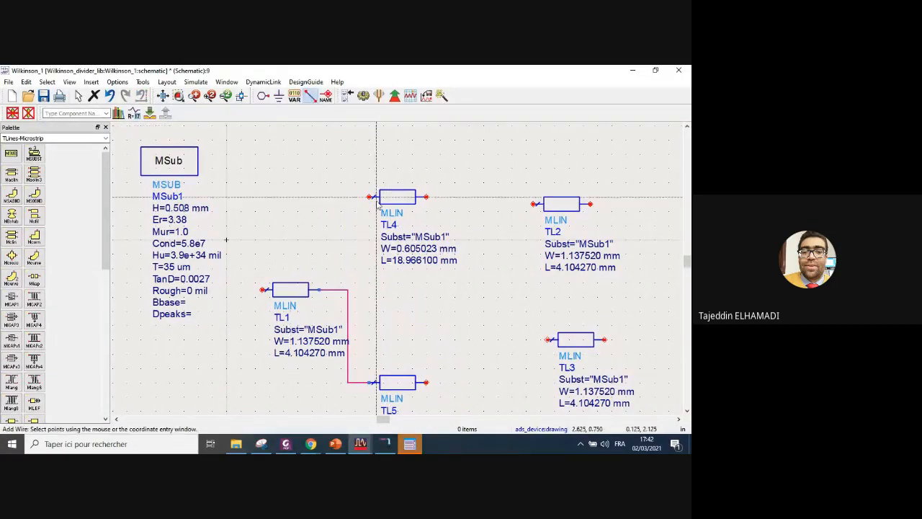
{"action": "left_click", "coordinate": [369, 197]}
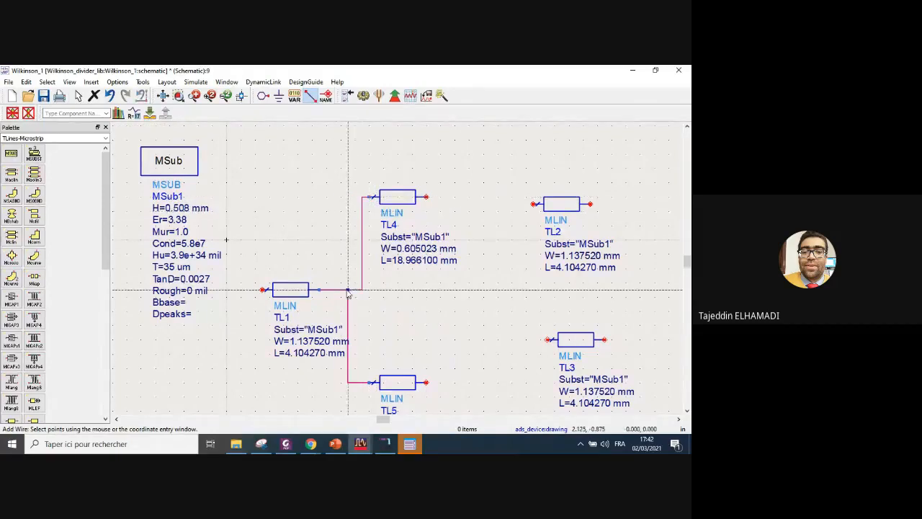
{"action": "left_click", "coordinate": [348, 289]}
- Wire the input of TL2 to TL4's output and the input of TL3 to TL5's output
{"action": "left_click", "coordinate": [533, 204]}
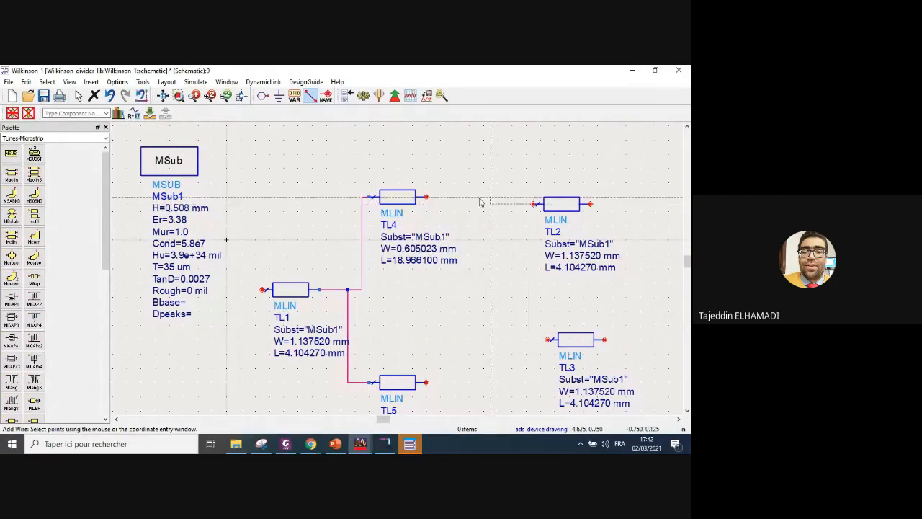
{"action": "left_click", "coordinate": [426, 197]}
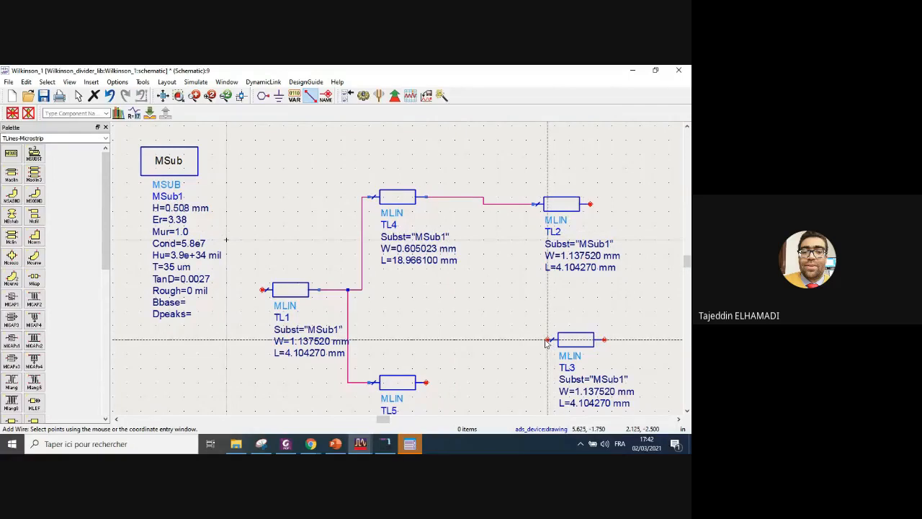
{"action": "left_click", "coordinate": [547, 339]}
{"action": "left_click", "coordinate": [426, 382]}
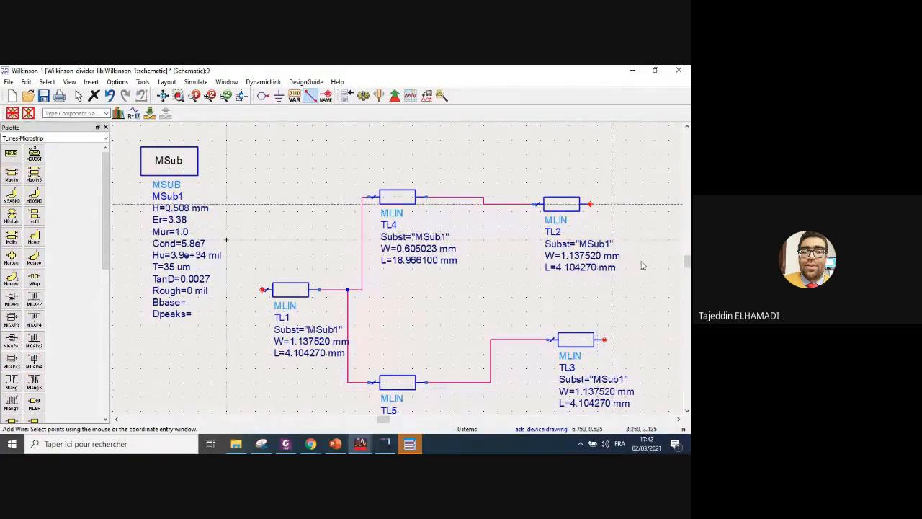
{"action": "key", "text": "Escape"}
- Align TL2 horizontally with TL4 and TL3 with TL5 so that their connecting wires run straight
{"action": "left_click_drag", "start_coordinate": [565, 205], "coordinate": [521, 197]}
{"action": "left_click_drag", "start_coordinate": [564, 346], "coordinate": [520, 386]}
{"action": "left_click", "coordinate": [463, 303]}
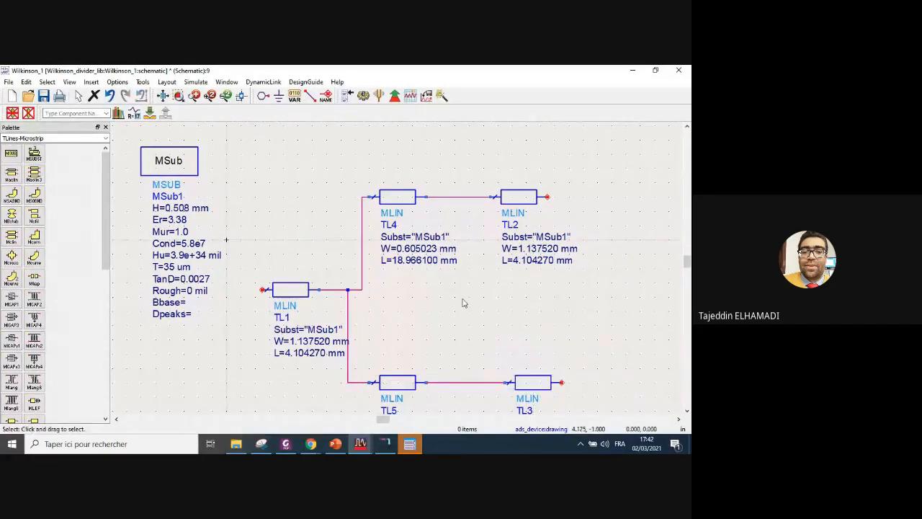
- Line up the lower branch's vertical wire with the upper branch's wire, and shift TL3 slightly closer to TL5
{"action": "left_click_drag", "start_coordinate": [349, 328], "coordinate": [365, 330]}
{"action": "left_click_drag", "start_coordinate": [401, 382], "coordinate": [405, 382]}
{"action": "left_click", "coordinate": [432, 356]}
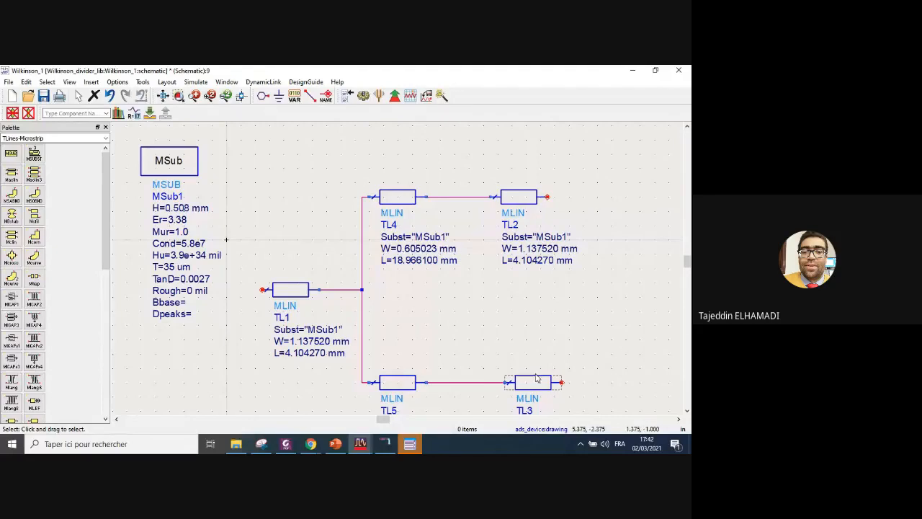
{"action": "left_click_drag", "start_coordinate": [534, 389], "coordinate": [527, 389]}
{"action": "left_click", "coordinate": [494, 321]}
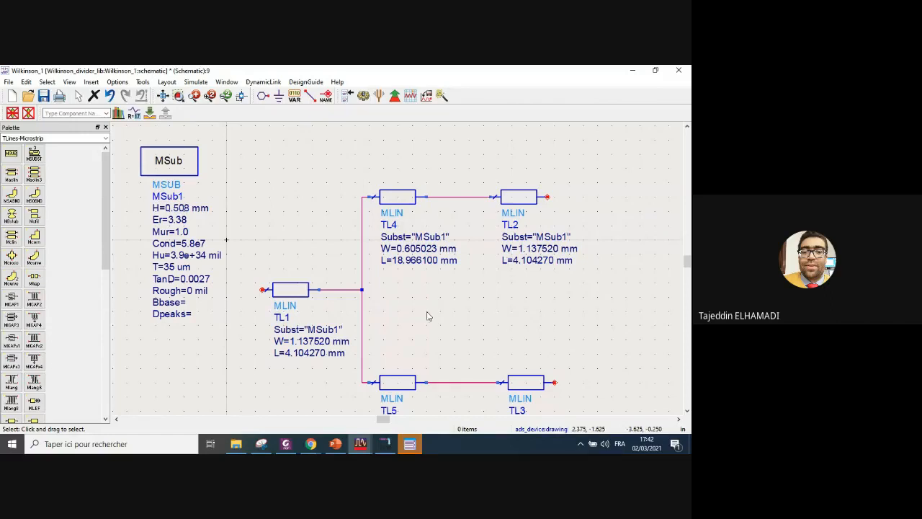
- Place grounded TermG ports at TL1's input, TL2's output and TL3's output, in that order
{"action": "scroll", "coordinate": [442, 292], "scroll_direction": "down", "scroll_amount": 1}
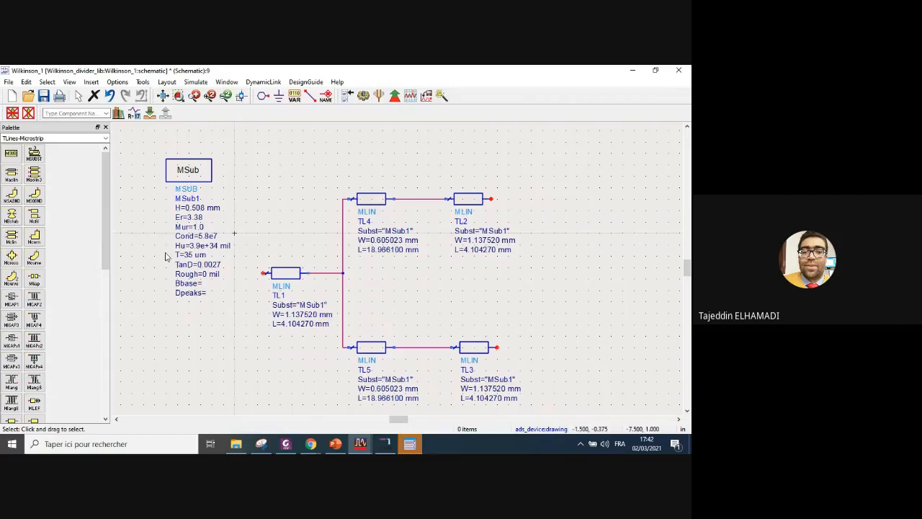
{"action": "left_click", "coordinate": [104, 138]}
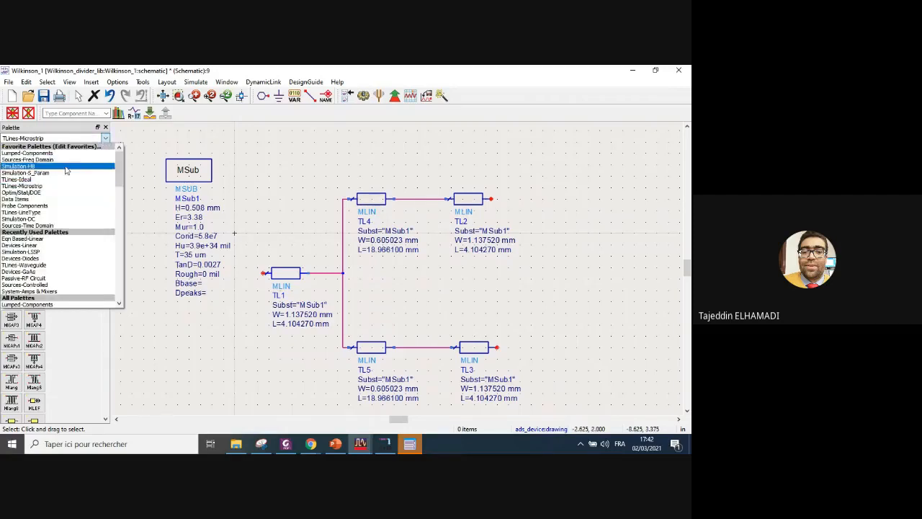
{"action": "left_click", "coordinate": [32, 174]}
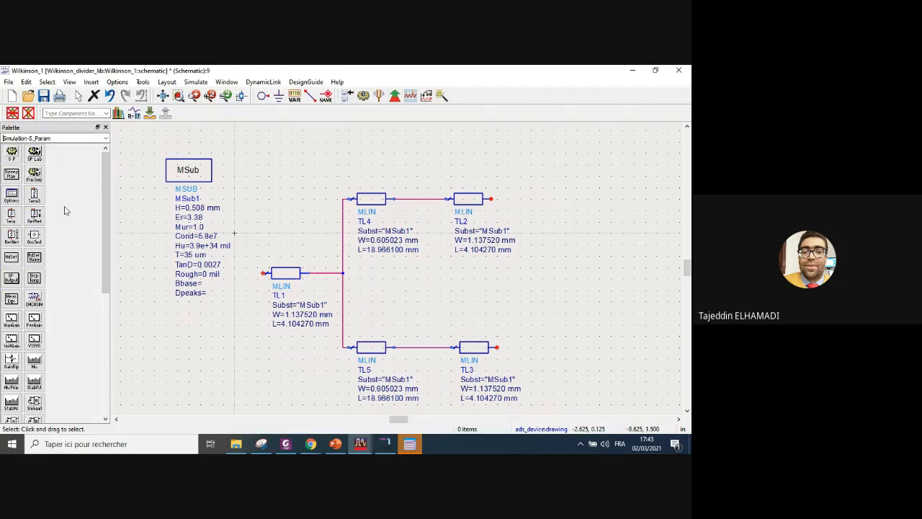
{"action": "left_click", "coordinate": [34, 196]}
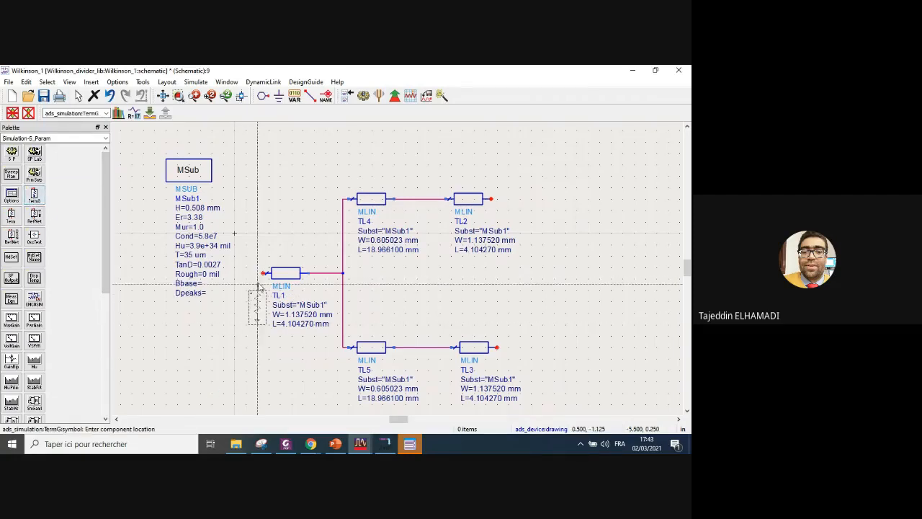
{"action": "left_click", "coordinate": [263, 273]}
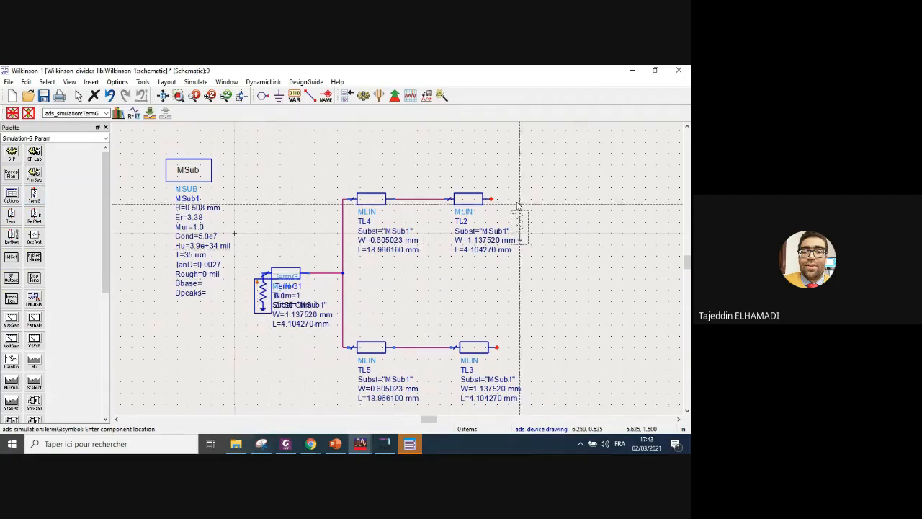
{"action": "left_click", "coordinate": [497, 348]}
{"action": "key", "text": "Escape"}
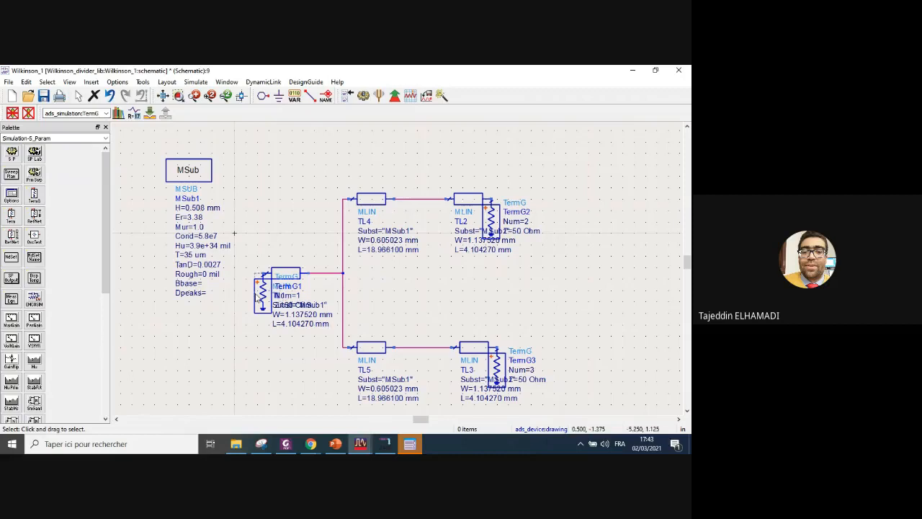
- Move the three TermG ports clear of the microstrip lines with their wires attached, and shift MSub up and away from TL1's input wire
{"action": "left_click_drag", "start_coordinate": [259, 296], "coordinate": [175, 347]}
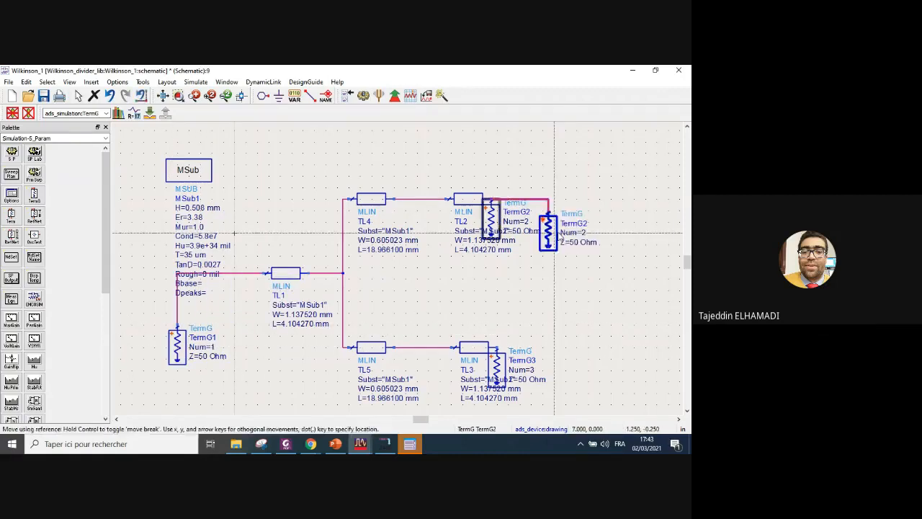
{"action": "left_click_drag", "start_coordinate": [494, 221], "coordinate": [558, 235]}
{"action": "left_click_drag", "start_coordinate": [497, 368], "coordinate": [576, 386]}
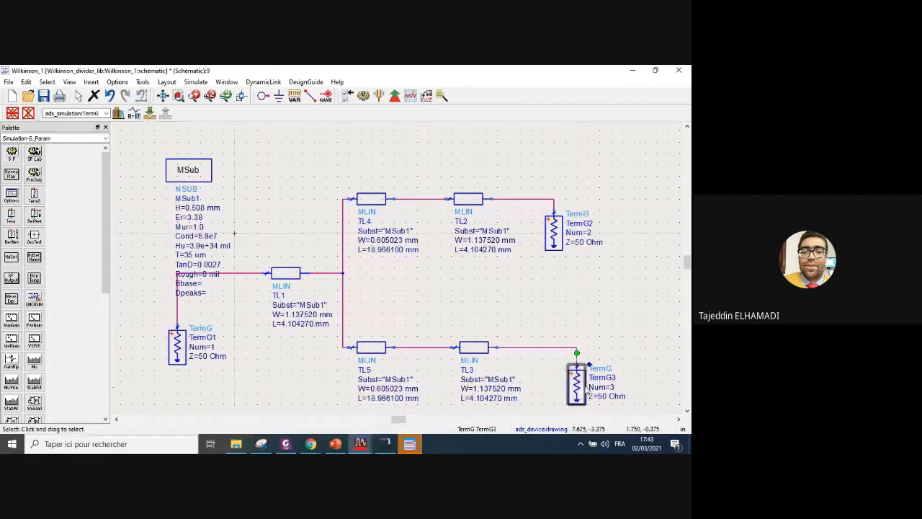
{"action": "left_click_drag", "start_coordinate": [204, 173], "coordinate": [158, 144]}
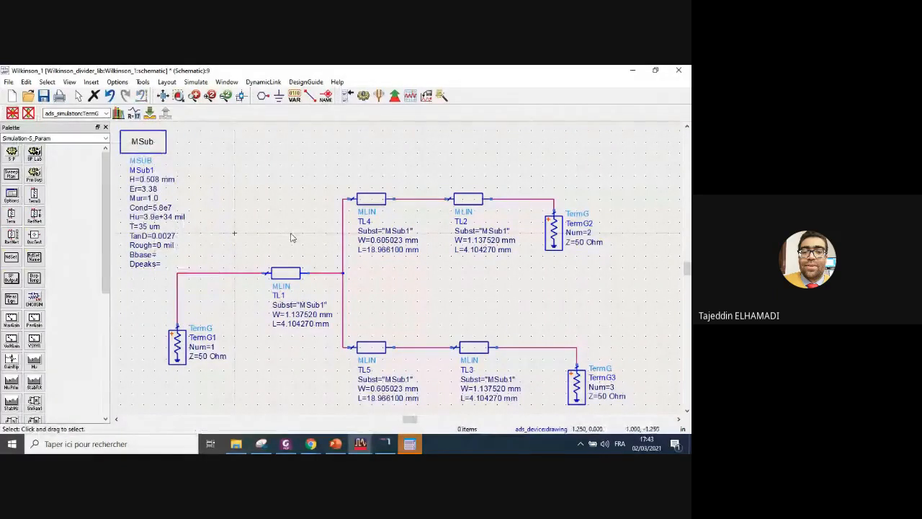
{"action": "left_click_drag", "start_coordinate": [559, 234], "coordinate": [581, 227]}
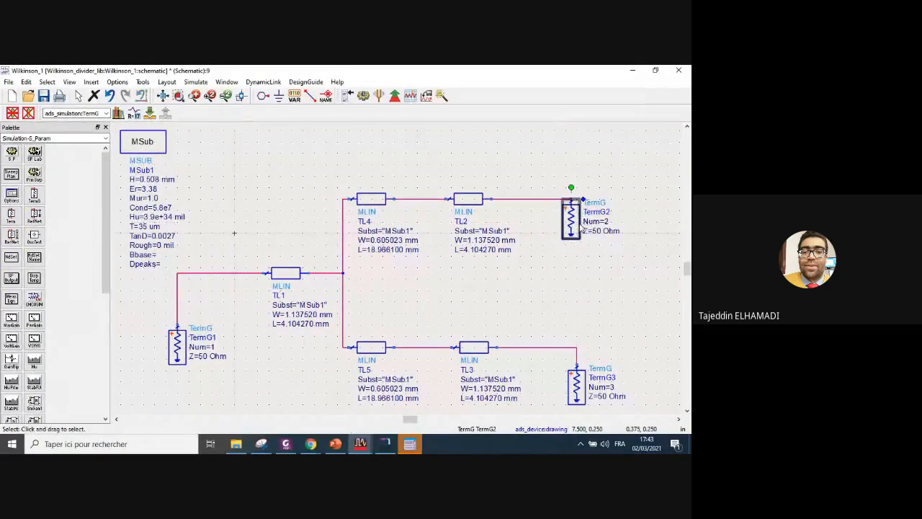
{"action": "left_click", "coordinate": [578, 297]}
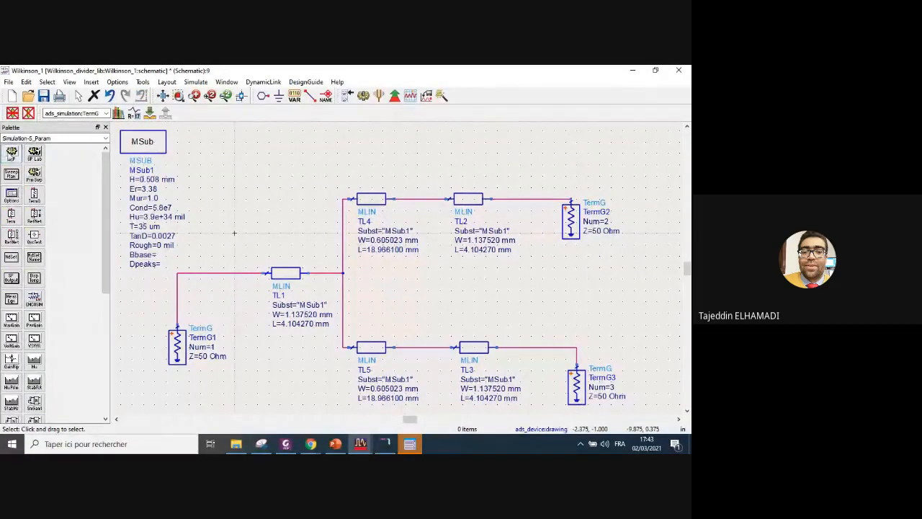
- Place an S-Parameters simulation controller next to the MSub block, above TL1
{"action": "left_click", "coordinate": [11, 153]}
{"action": "left_click", "coordinate": [206, 144]}
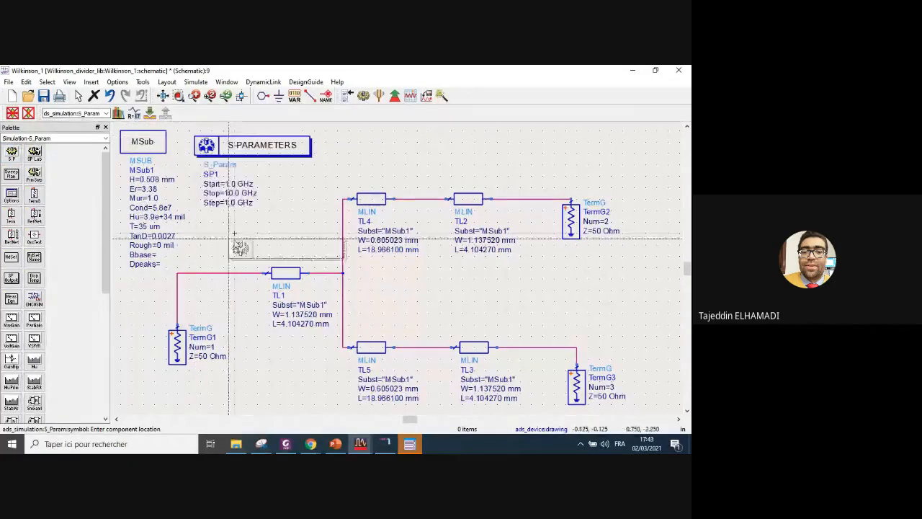
{"action": "key", "text": "Escape"}
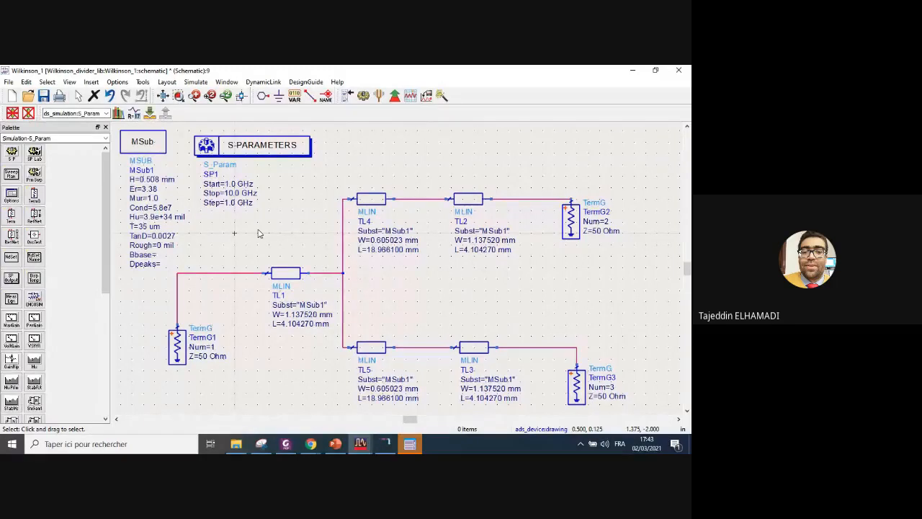
- Set the S-parameter simulation to a single-point sweep at 2.5 GHz
{"action": "left_click", "coordinate": [247, 149]}
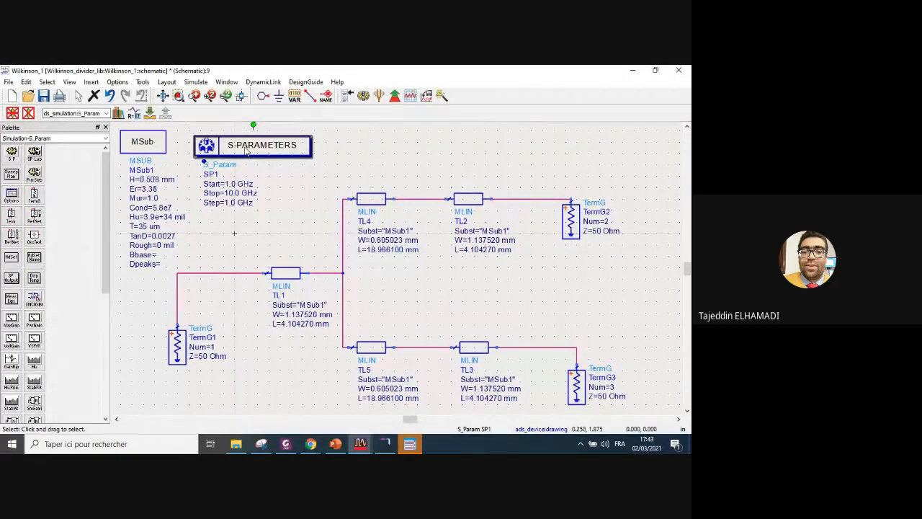
{"action": "double_click", "coordinate": [246, 149]}
{"action": "left_click", "coordinate": [115, 179]}
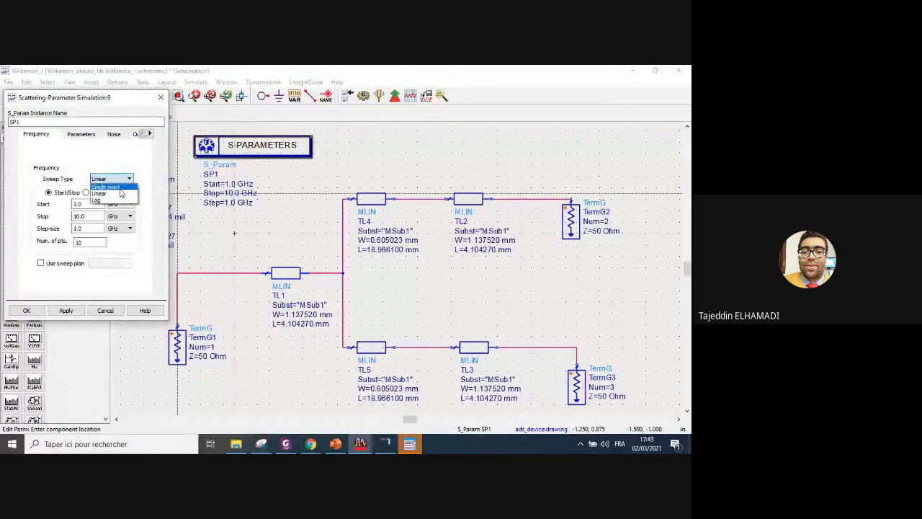
{"action": "left_click", "coordinate": [106, 202]}
{"action": "left_click_drag", "start_coordinate": [106, 203], "coordinate": [64, 204]}
{"action": "type", "text": "2"}
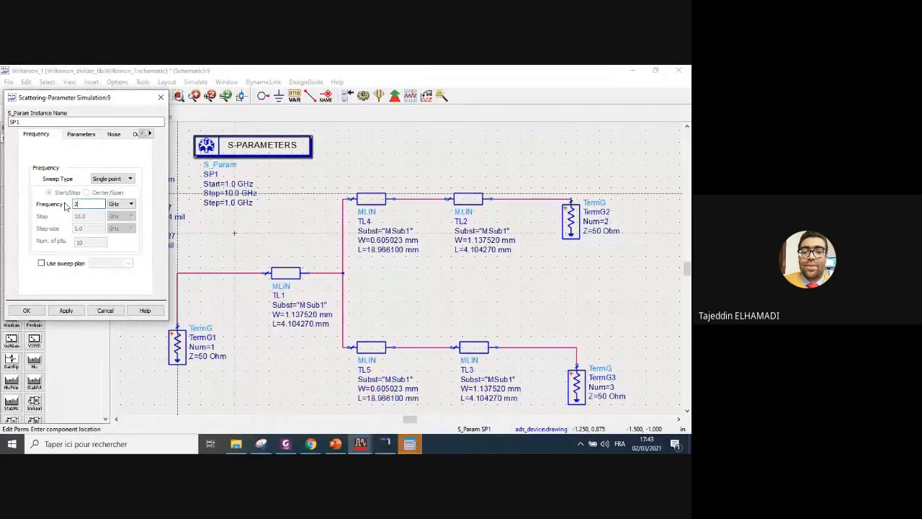
{"action": "type", "text": ".5"}
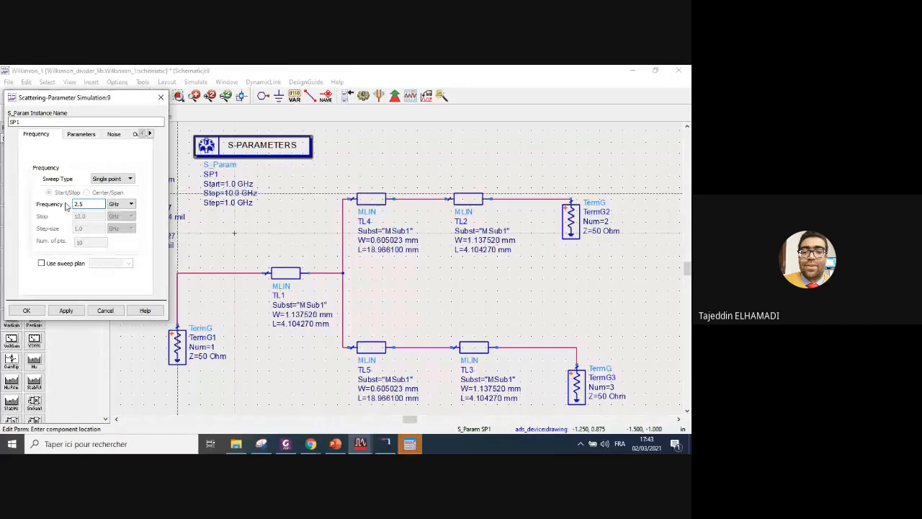
{"action": "left_click", "coordinate": [26, 310]}
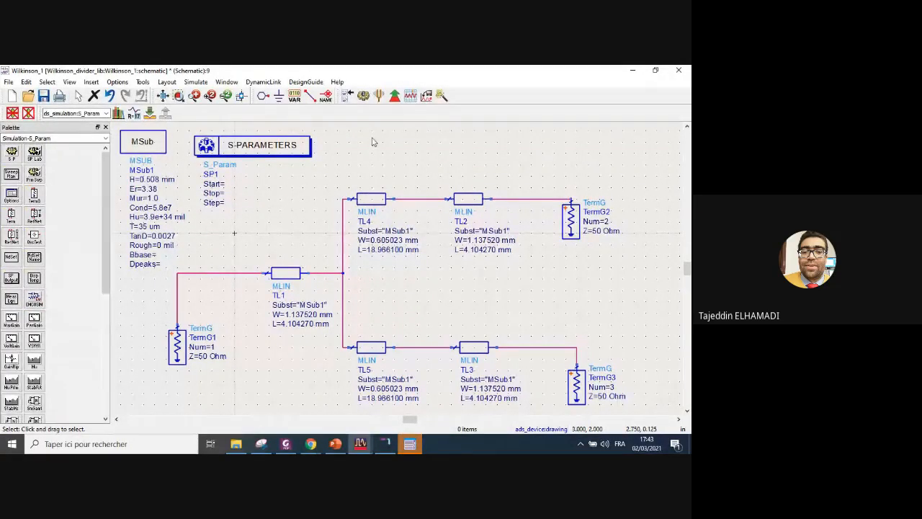
- Run the simulation and insert a list of the full S matrix on the maximized results page
{"action": "left_click", "coordinate": [364, 96]}
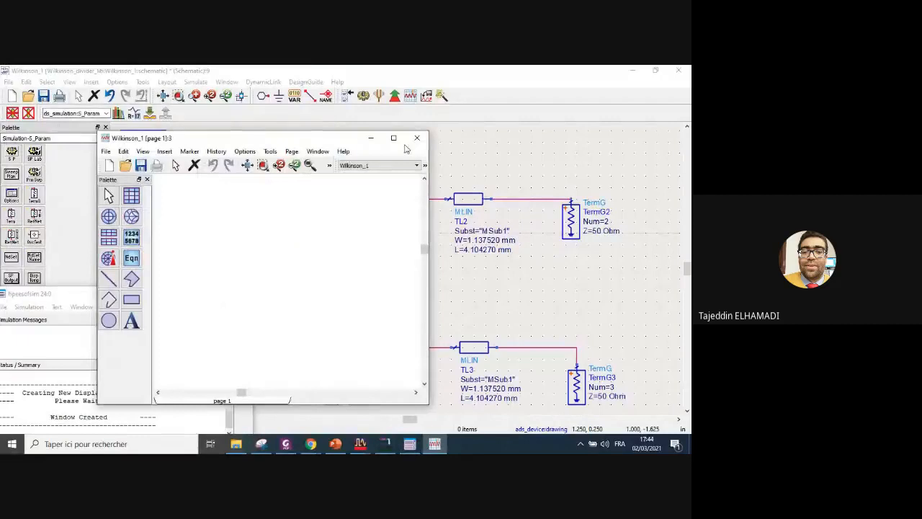
{"action": "left_click", "coordinate": [396, 141]}
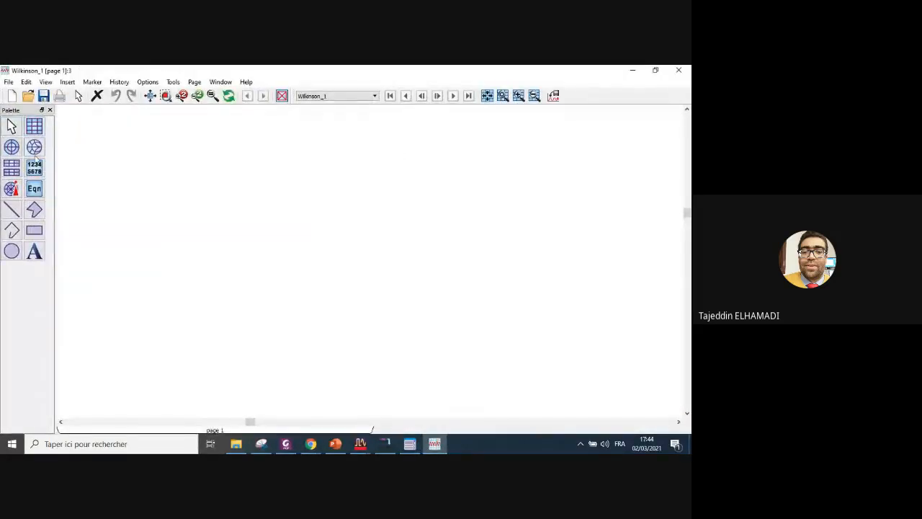
{"action": "left_click", "coordinate": [35, 167]}
{"action": "left_click", "coordinate": [121, 133]}
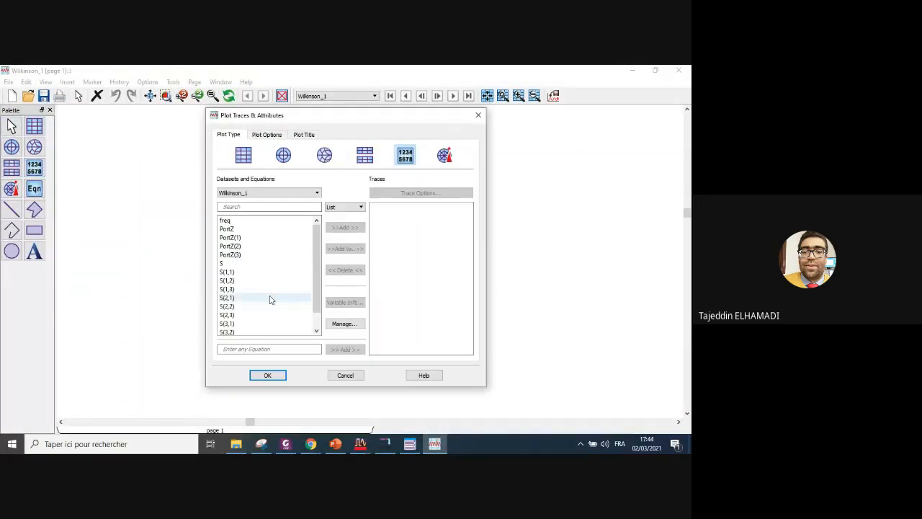
{"action": "left_click_drag", "start_coordinate": [316, 254], "coordinate": [318, 282]}
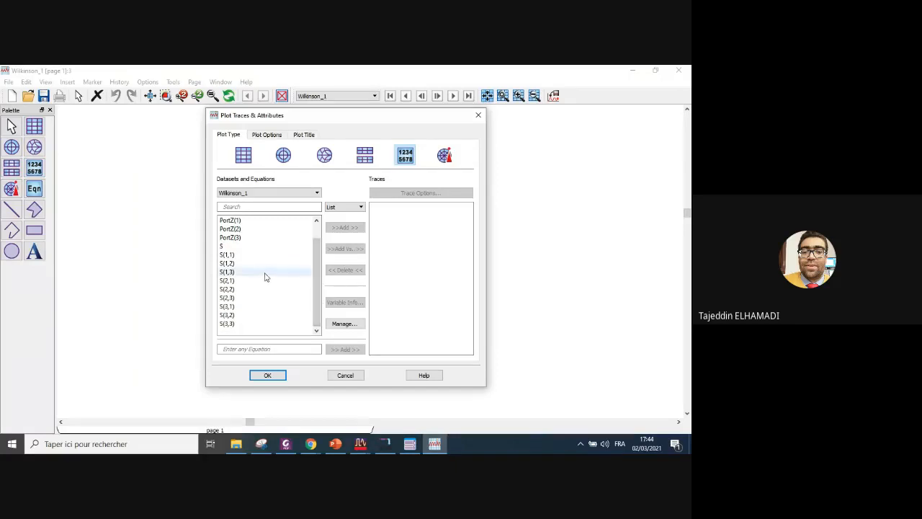
{"action": "left_click", "coordinate": [244, 255]}
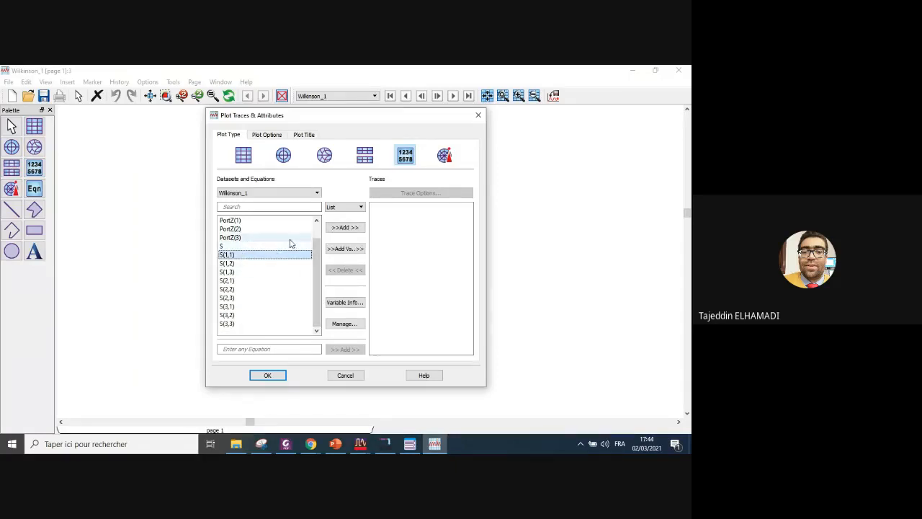
{"action": "left_click", "coordinate": [234, 247]}
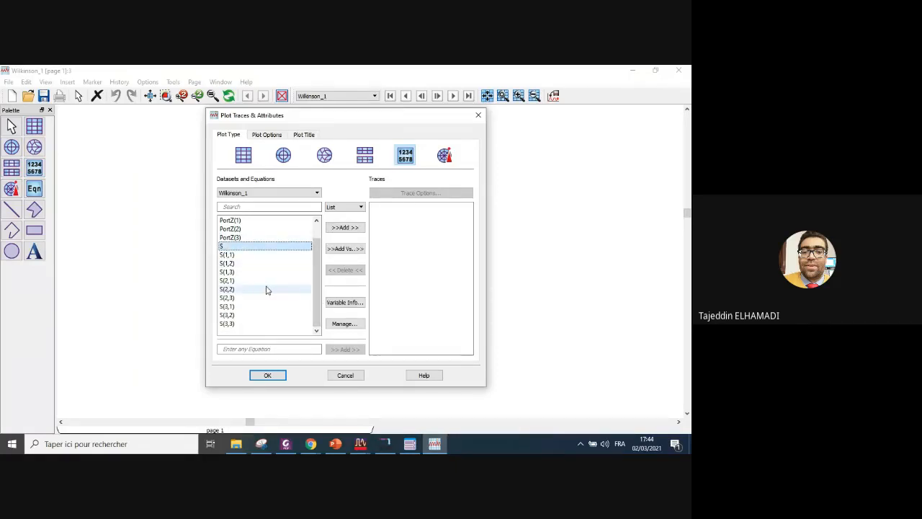
{"action": "left_click", "coordinate": [353, 227]}
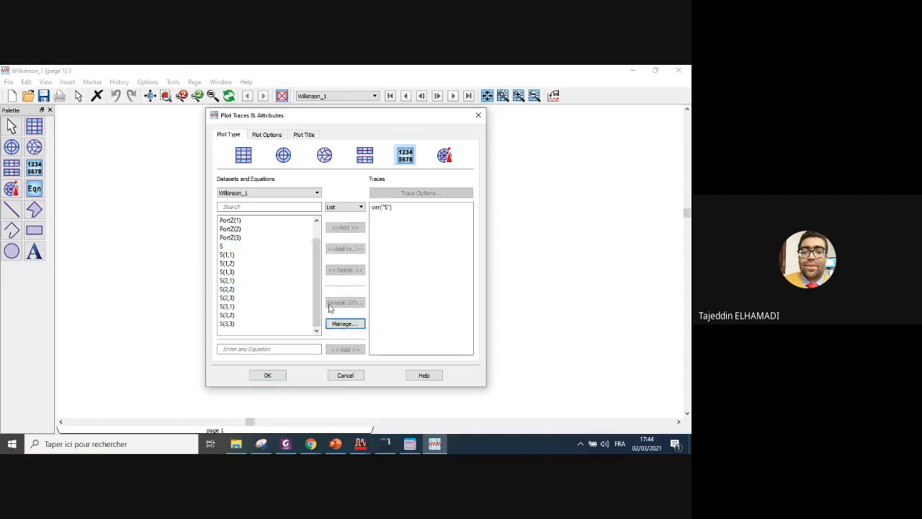
{"action": "left_click", "coordinate": [268, 375]}
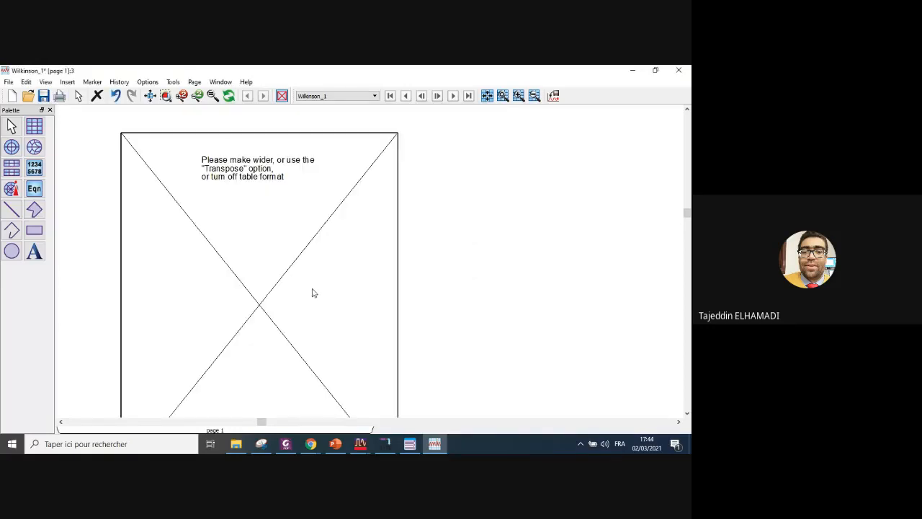
- Move the S-matrix list to the page's upper-left corner and widen it until every magnitude and phase value fits
{"action": "left_click", "coordinate": [367, 274]}
{"action": "scroll", "coordinate": [368, 273], "scroll_direction": "down", "scroll_amount": 2}
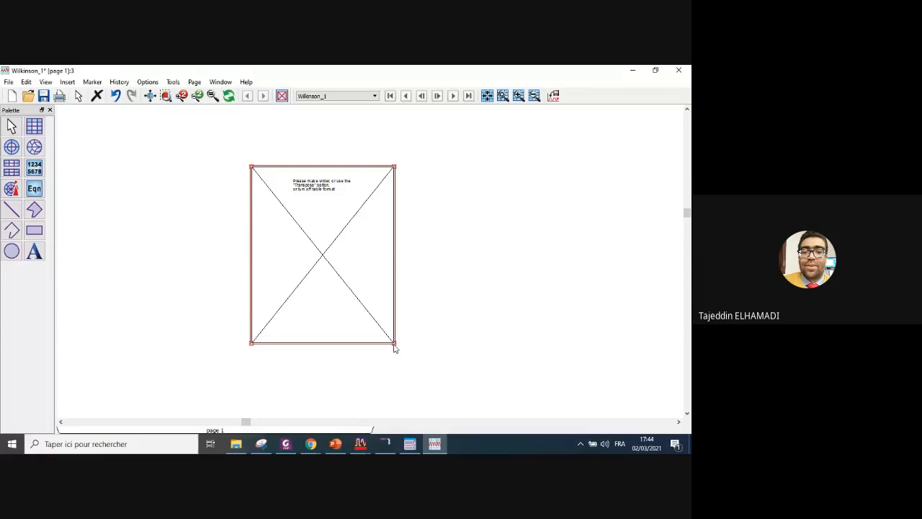
{"action": "left_click_drag", "start_coordinate": [395, 345], "coordinate": [641, 315]}
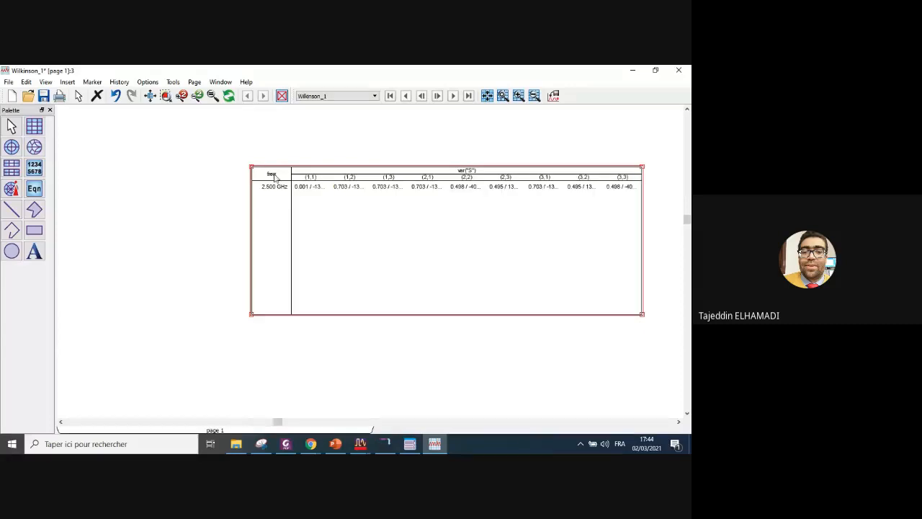
{"action": "left_click_drag", "start_coordinate": [273, 176], "coordinate": [87, 134]}
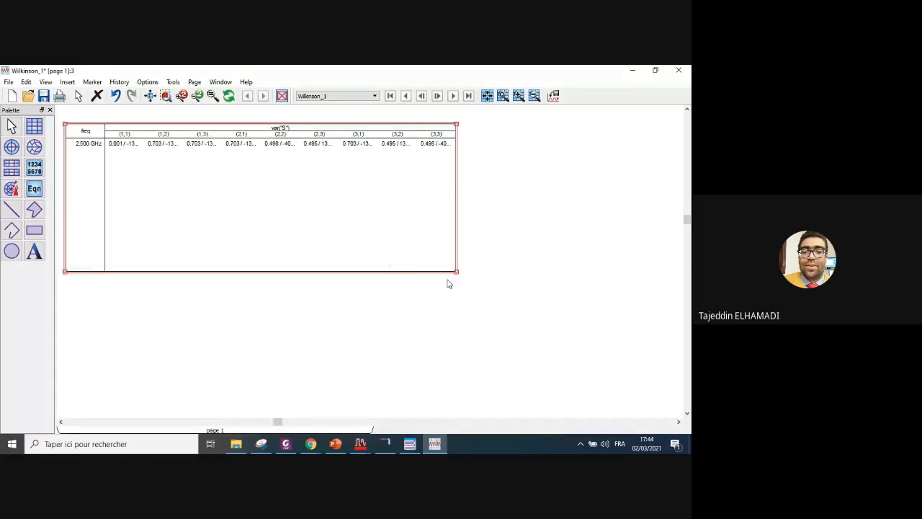
{"action": "left_click_drag", "start_coordinate": [457, 272], "coordinate": [677, 175]}
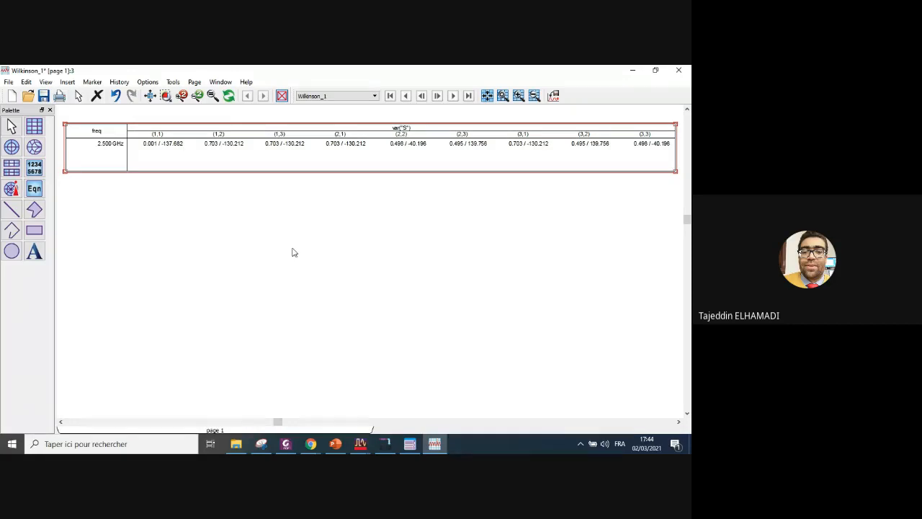
- Switch to PowerPoint, examine the output reflection coefficient calculation in Exemple 1 on slide 10, and return to the S-matrix results
{"action": "left_click", "coordinate": [340, 444]}
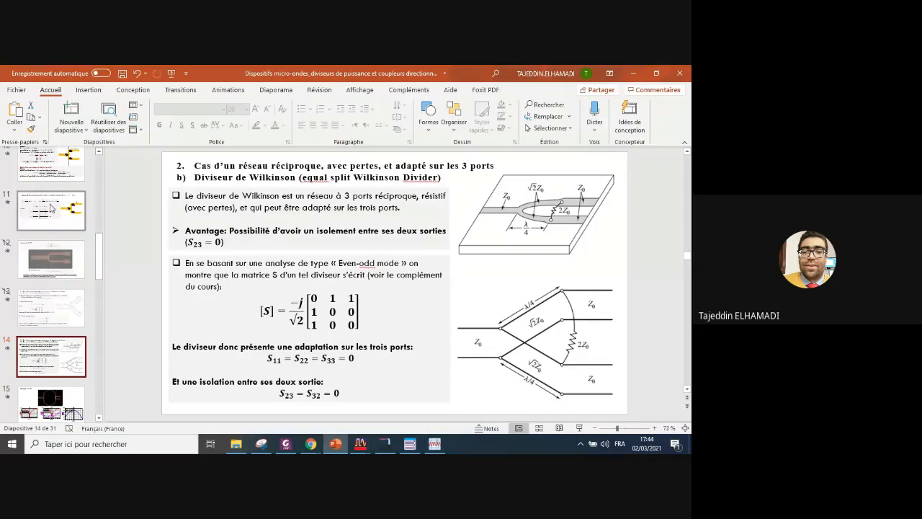
{"action": "left_click", "coordinate": [50, 164]}
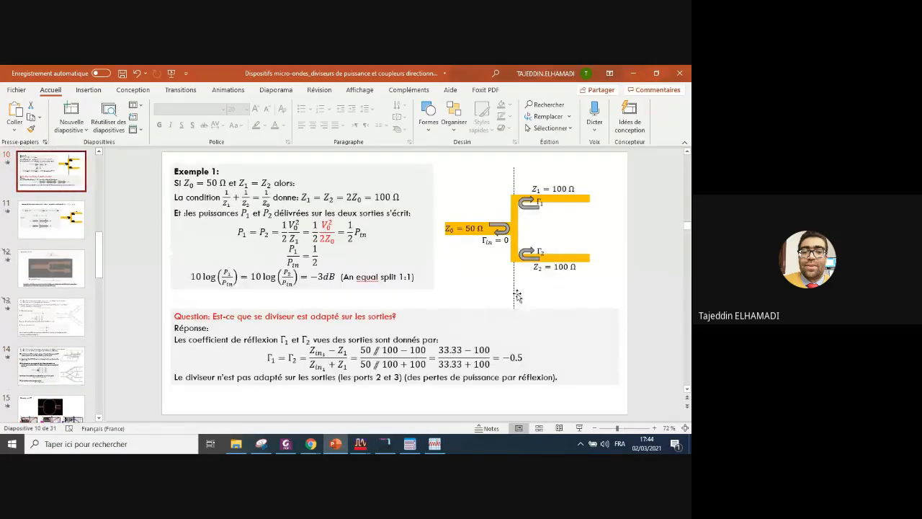
{"action": "double_click", "coordinate": [506, 357]}
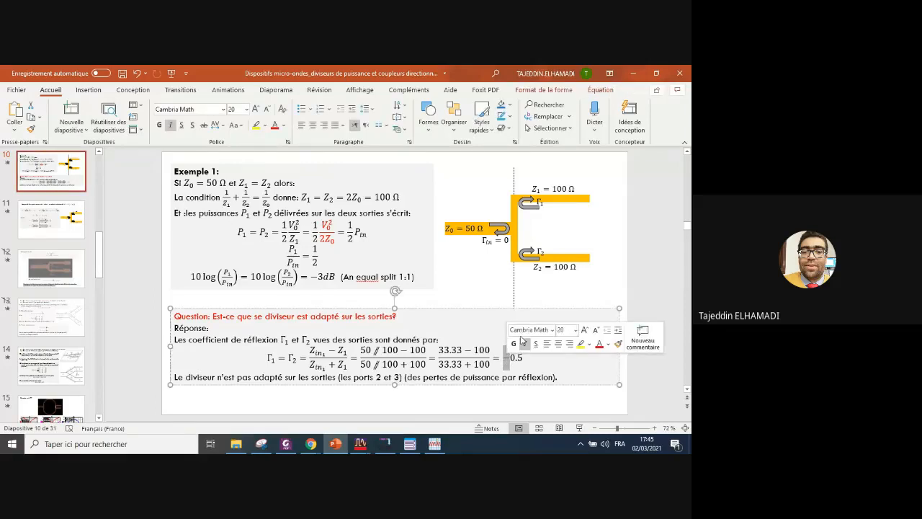
{"action": "left_click", "coordinate": [496, 319]}
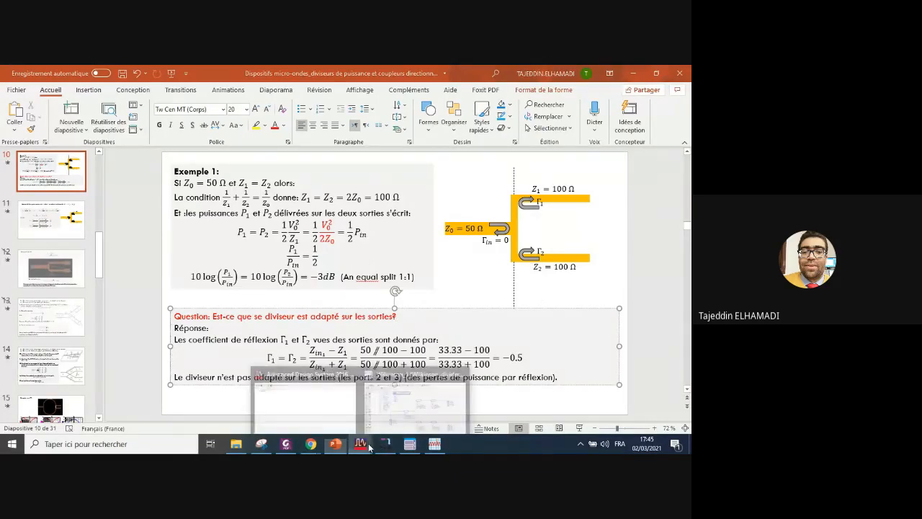
{"action": "left_click", "coordinate": [434, 444]}
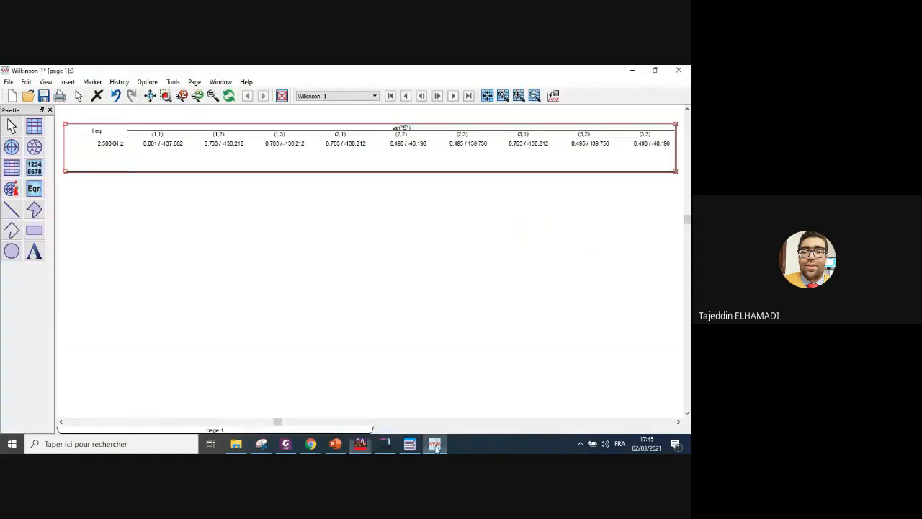
- Examine the magnitude and phase of each S-matrix entry at 2.5 GHz, from S(1,1) through S(3,3), in the results list
{"action": "scroll", "coordinate": [289, 254], "scroll_direction": "up", "scroll_amount": 3}
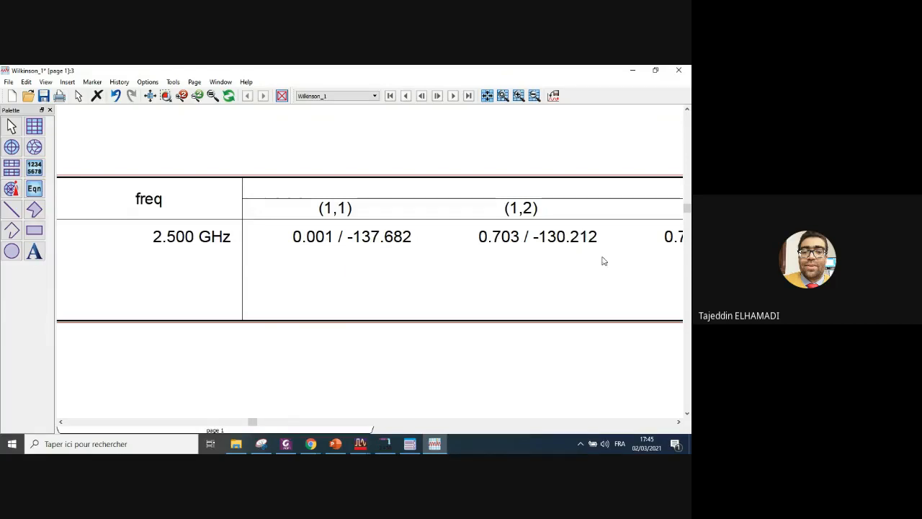
{"action": "scroll", "coordinate": [404, 262], "scroll_direction": "down", "scroll_amount": 3}
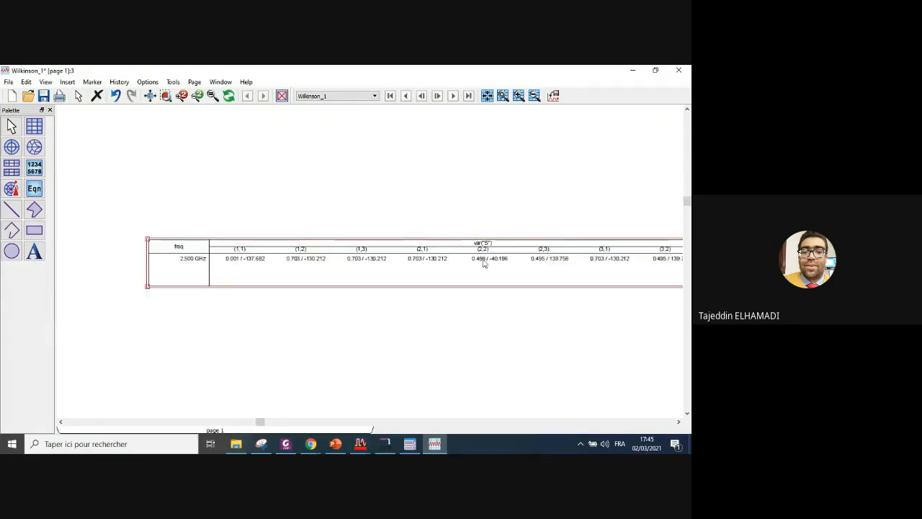
{"action": "scroll", "coordinate": [481, 261], "scroll_direction": "up", "scroll_amount": 4}
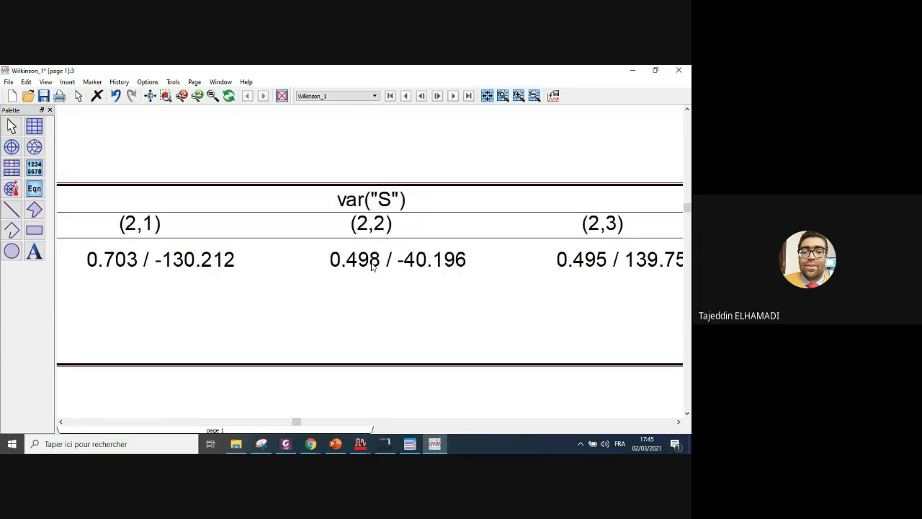
{"action": "scroll", "coordinate": [370, 263], "scroll_direction": "down", "scroll_amount": 4}
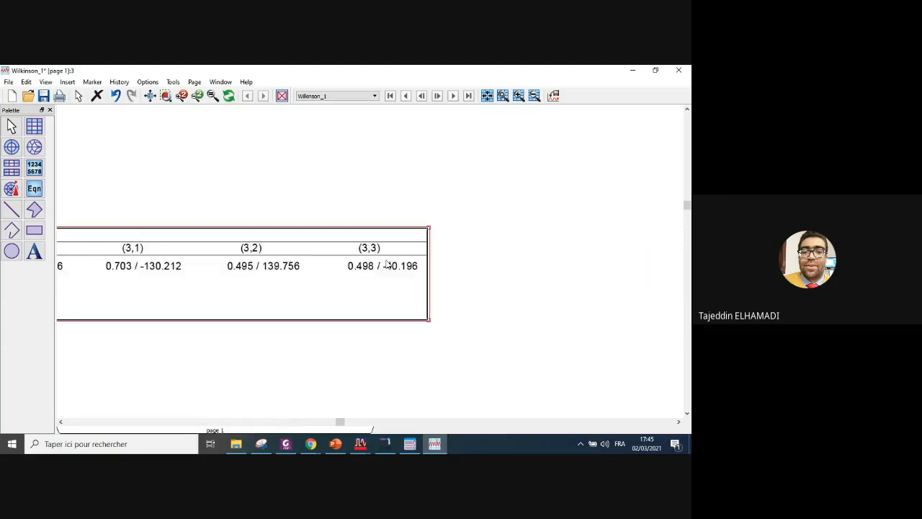
{"action": "scroll", "coordinate": [631, 262], "scroll_direction": "up", "scroll_amount": 4}
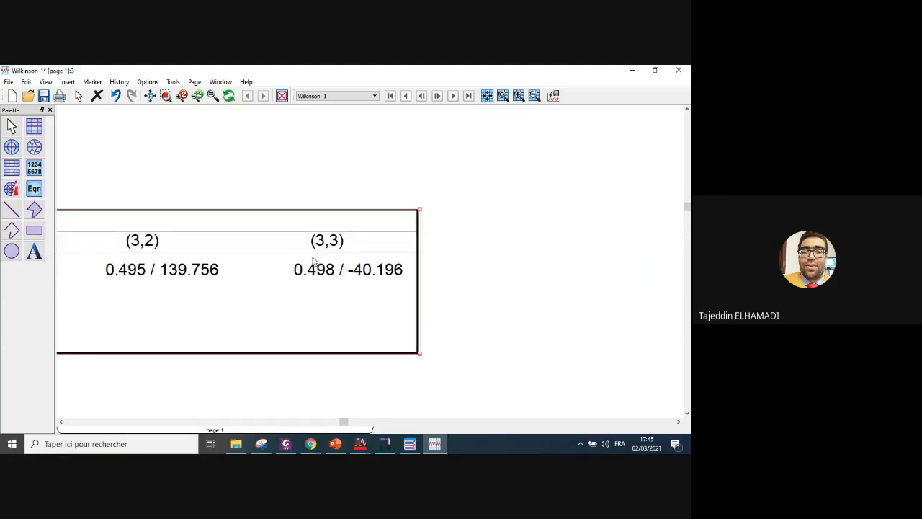
{"action": "scroll", "coordinate": [321, 276], "scroll_direction": "down", "scroll_amount": 5}
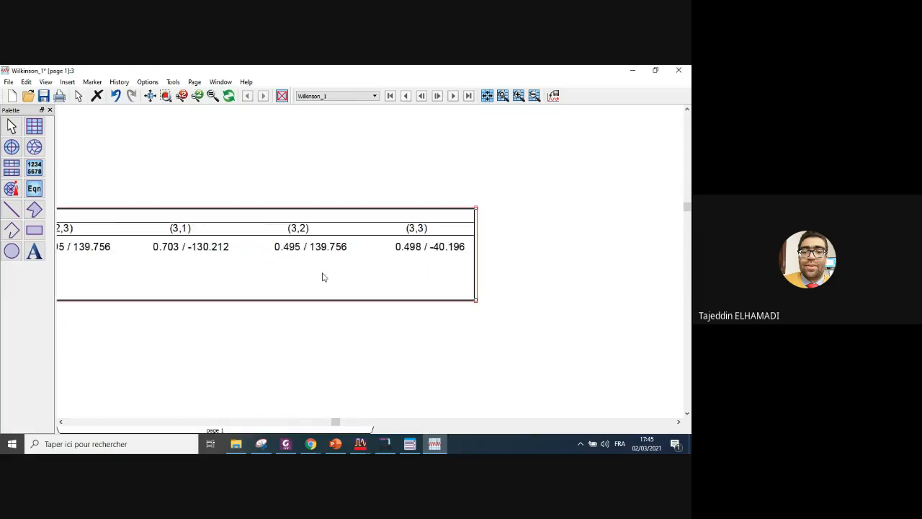
{"action": "scroll", "coordinate": [346, 261], "scroll_direction": "up", "scroll_amount": 5}
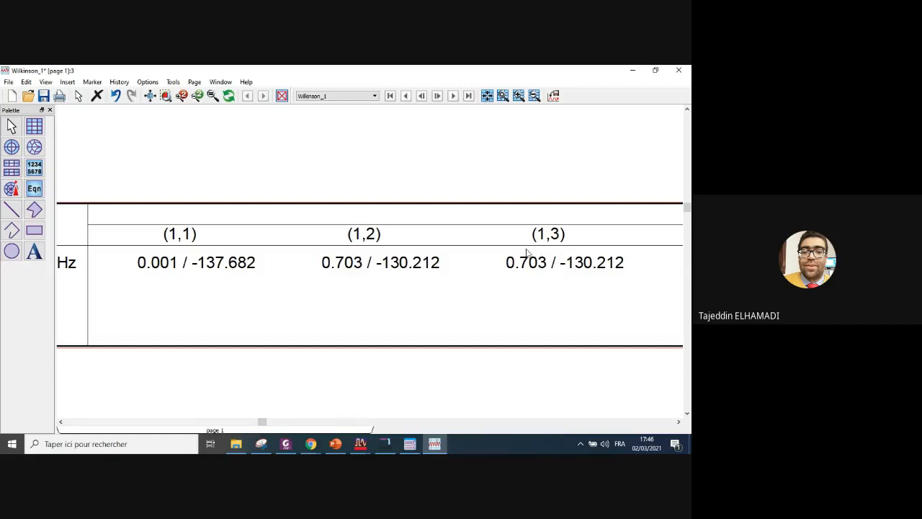
{"action": "scroll", "coordinate": [376, 273], "scroll_direction": "down", "scroll_amount": 2}
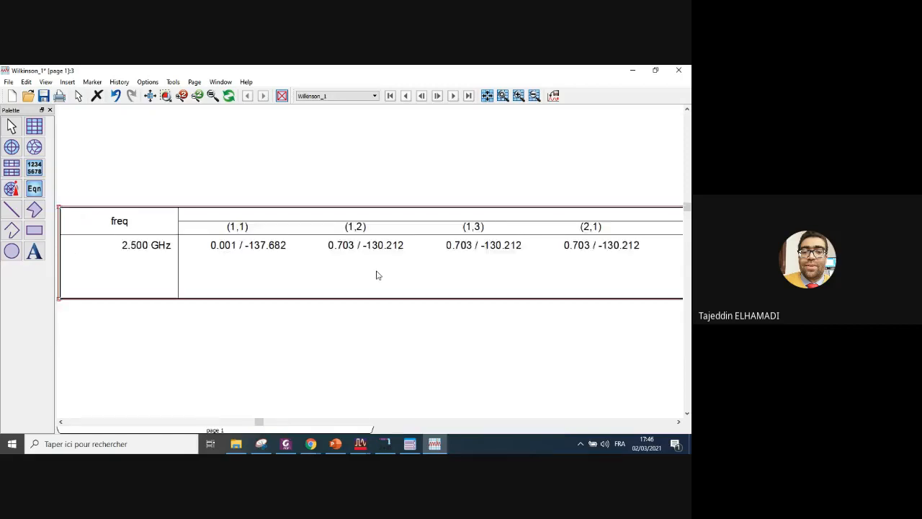
{"action": "left_click_drag", "start_coordinate": [487, 232], "coordinate": [390, 141]}
{"action": "left_click", "coordinate": [380, 269]}
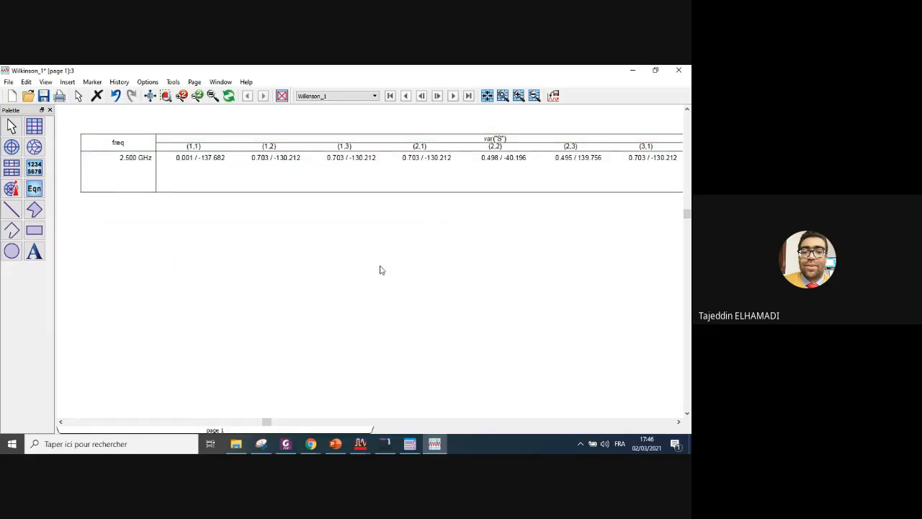
- Return to the Wilkinson_1 schematic and set the S-parameter simulation to a linear sweep from 2 to 3 GHz with a 0.01 GHz step
{"action": "left_click", "coordinate": [360, 444]}
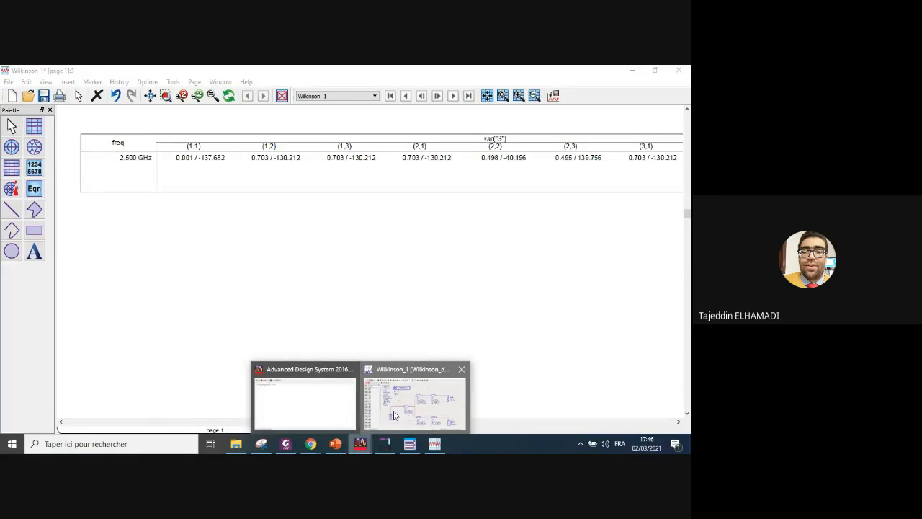
{"action": "left_click", "coordinate": [394, 416]}
{"action": "double_click", "coordinate": [248, 147]}
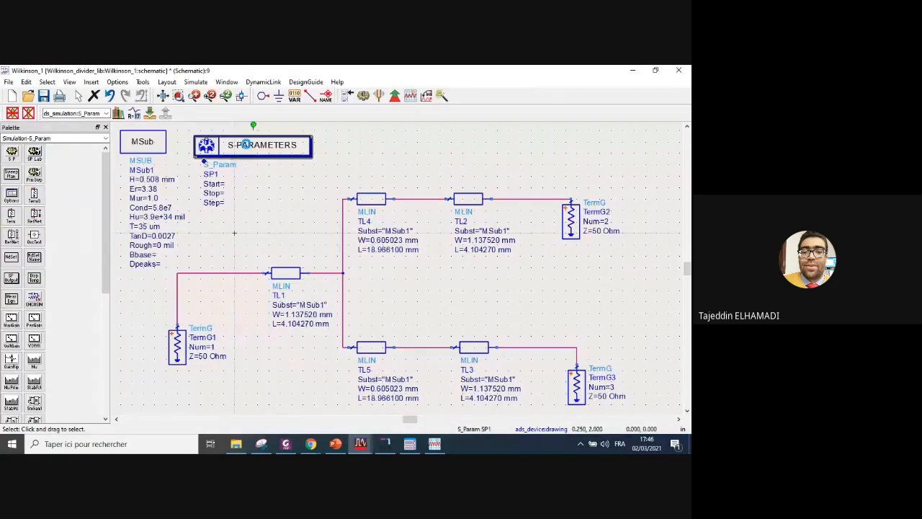
{"action": "left_click_drag", "start_coordinate": [89, 203], "coordinate": [43, 208]}
{"action": "type", "text": "2"}
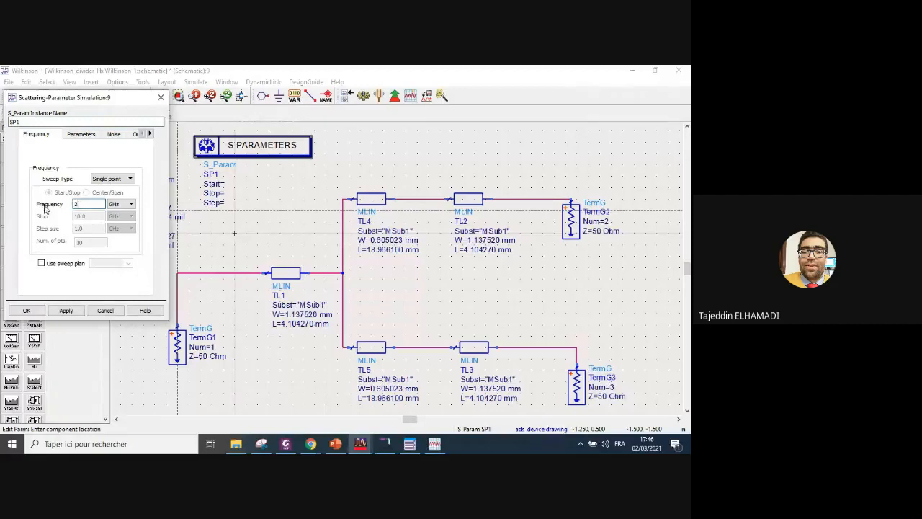
{"action": "left_click", "coordinate": [117, 180]}
{"action": "left_click", "coordinate": [108, 193]}
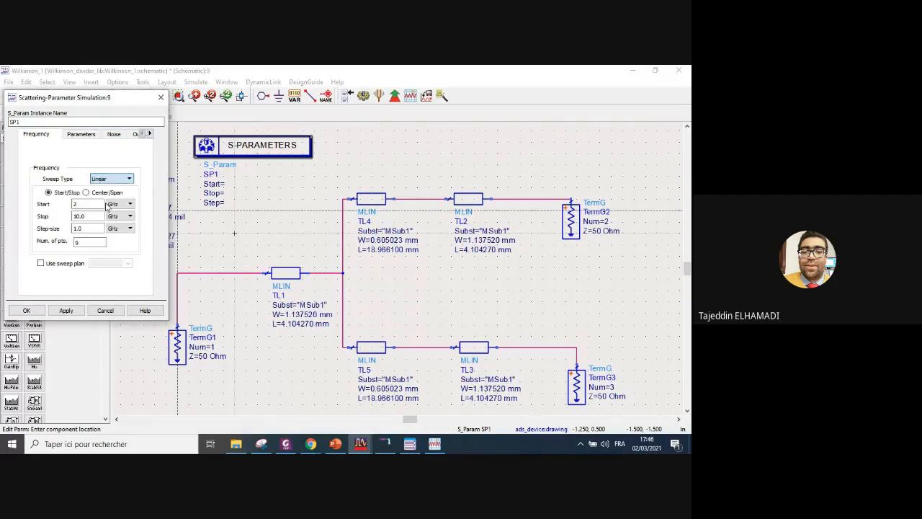
{"action": "left_click_drag", "start_coordinate": [98, 216], "coordinate": [22, 221]}
{"action": "type", "text": "3"}
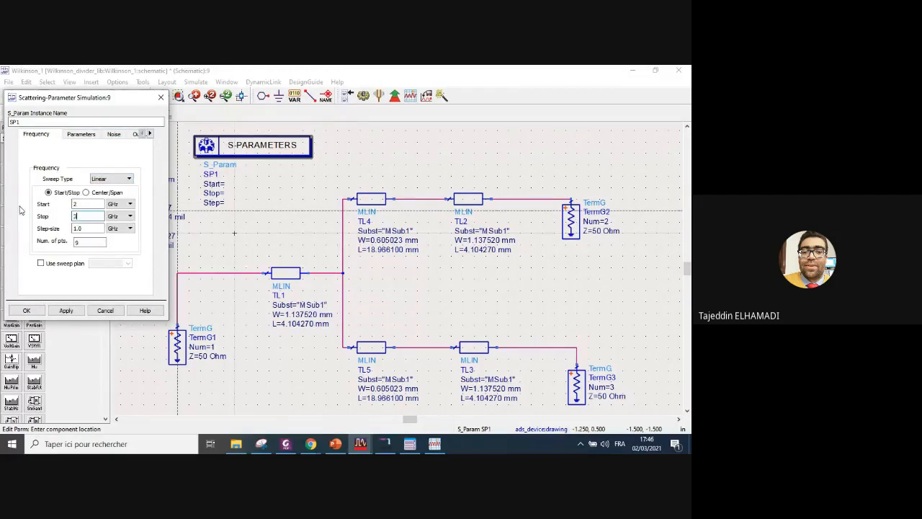
{"action": "left_click_drag", "start_coordinate": [93, 228], "coordinate": [57, 220]}
{"action": "type", "text": "0.01"}
{"action": "left_click", "coordinate": [29, 308]}
- Run the swept simulation and delete the S-matrix list from the results page
{"action": "left_click", "coordinate": [363, 96]}
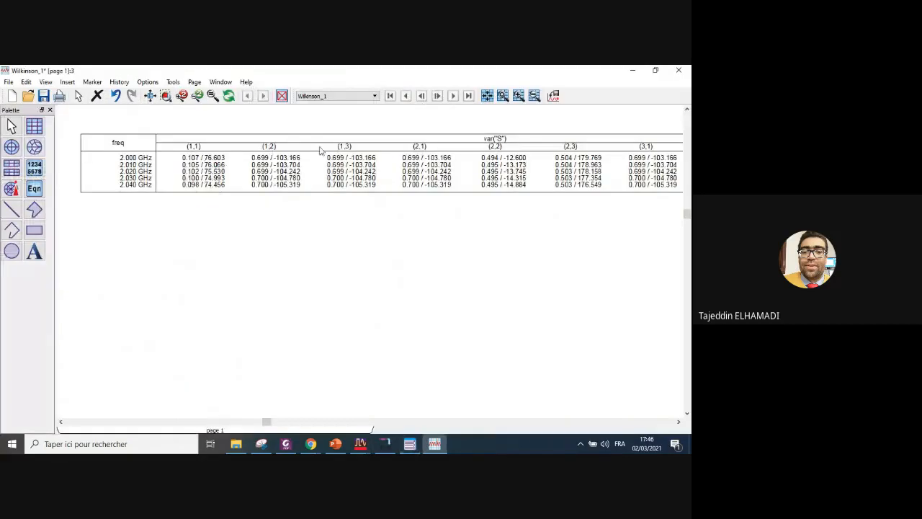
{"action": "left_click", "coordinate": [321, 150]}
{"action": "key", "text": "Delete"}
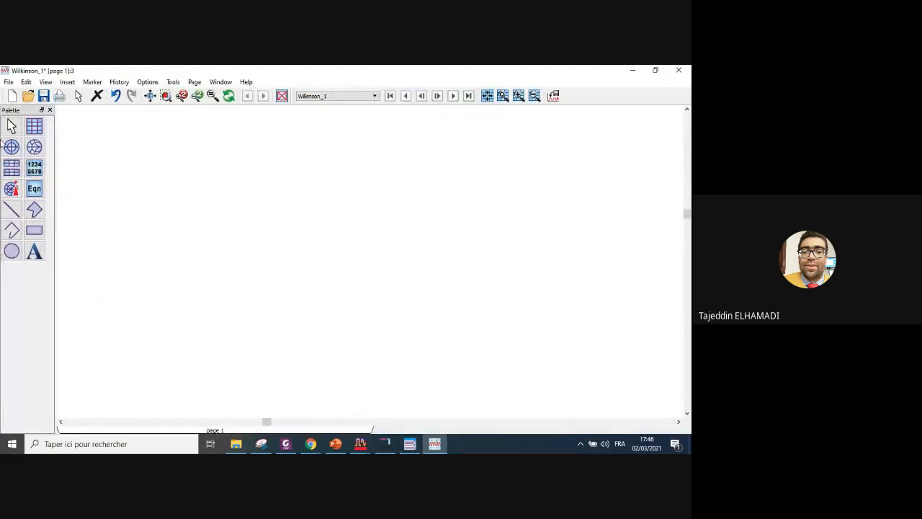
- Insert a rectangular plot in the results page's upper-left area, selecting S(1,1), S(2,2) and S(3,3) in the Wilkinson_1 dataset
{"action": "left_click", "coordinate": [34, 126]}
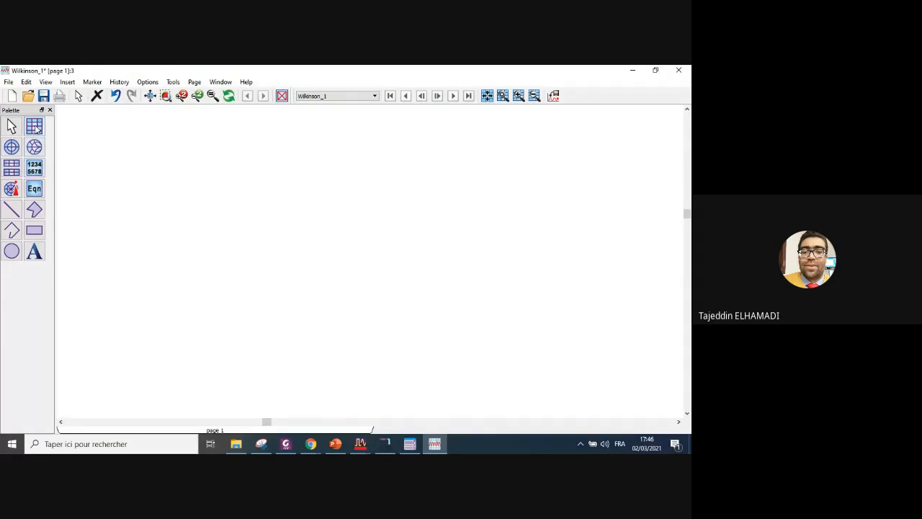
{"action": "left_click", "coordinate": [103, 133]}
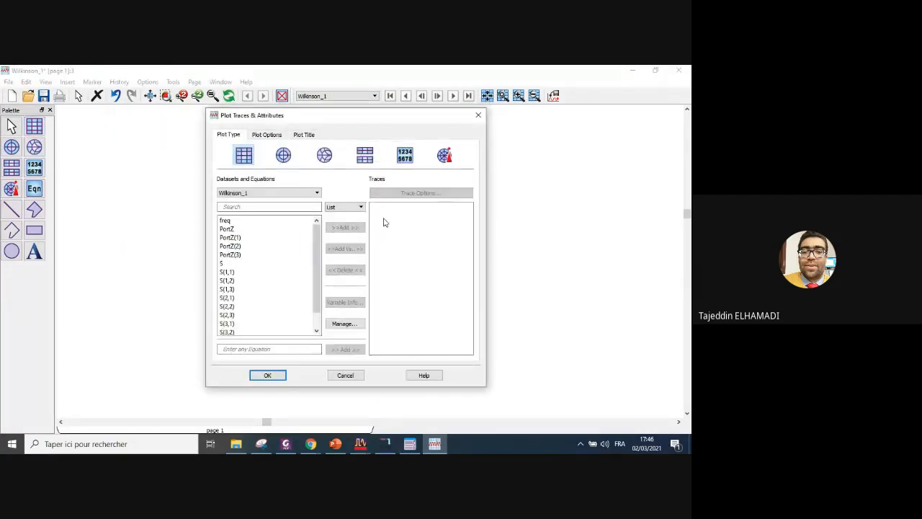
{"action": "left_click", "coordinate": [227, 272]}
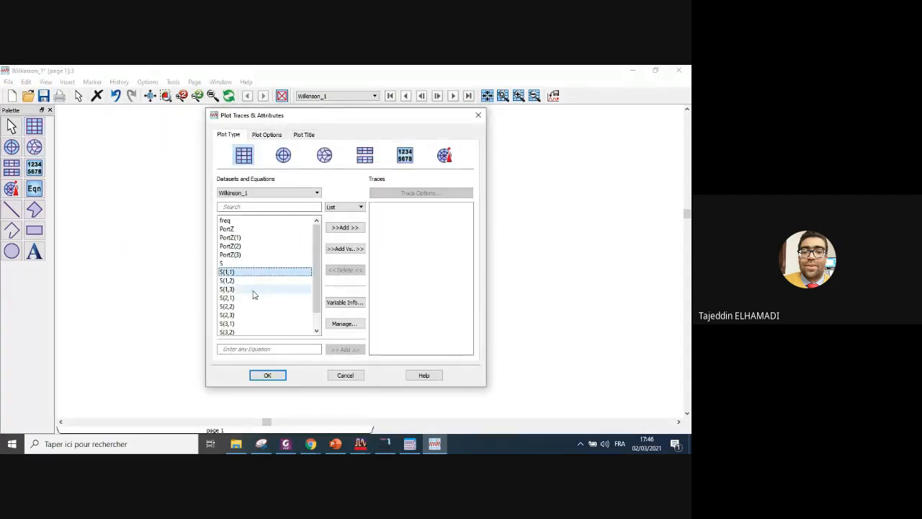
{"action": "left_click", "coordinate": [229, 306], "text": "ctrl"}
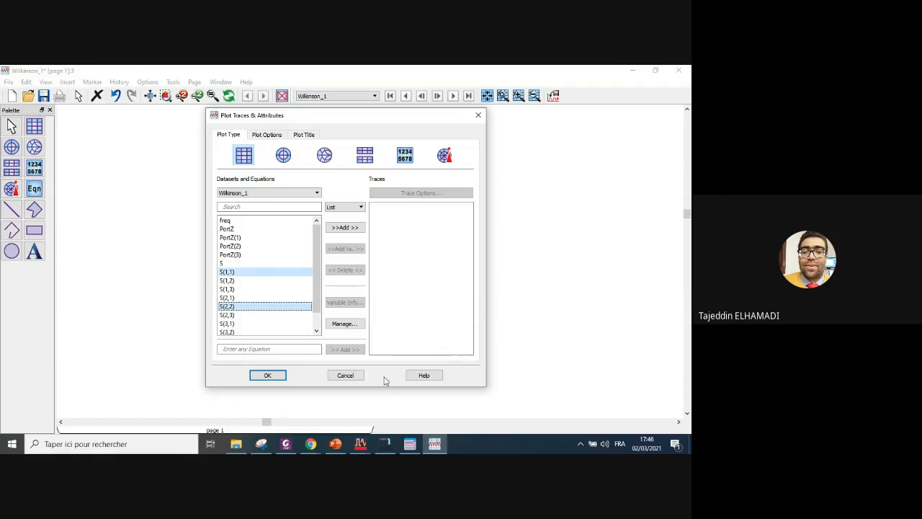
{"action": "left_click", "coordinate": [525, 333]}
{"action": "scroll", "coordinate": [318, 312], "scroll_direction": "down", "scroll_amount": 1}
{"action": "left_click", "coordinate": [257, 329], "text": "ctrl"}
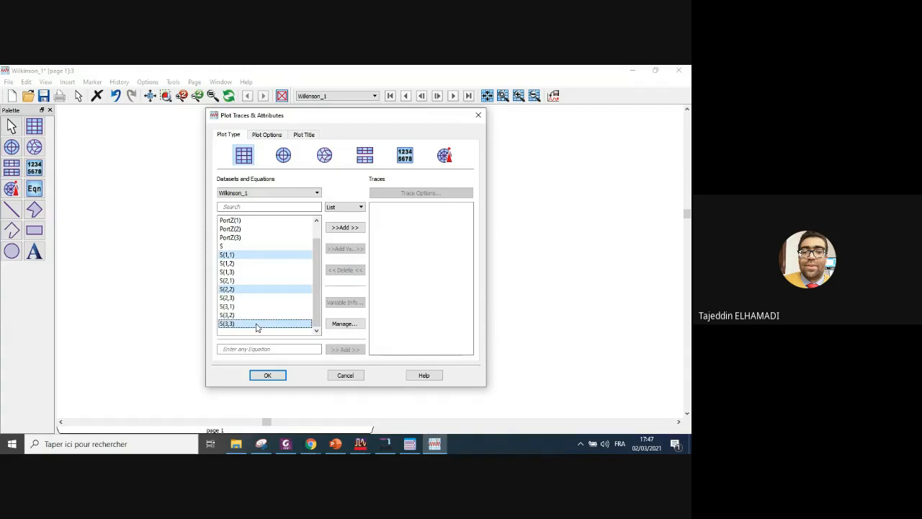
{"action": "left_click", "coordinate": [271, 375]}
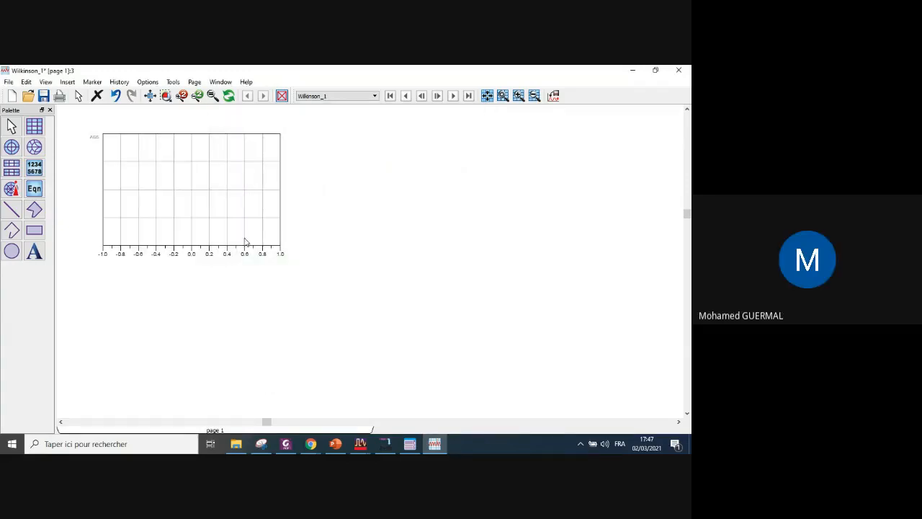
- Add the reflection parameters S(1,1), S(2,2) and S(3,3) in dB as traces on the empty rectangular plot
{"action": "double_click", "coordinate": [227, 225]}
{"action": "left_click", "coordinate": [251, 273]}
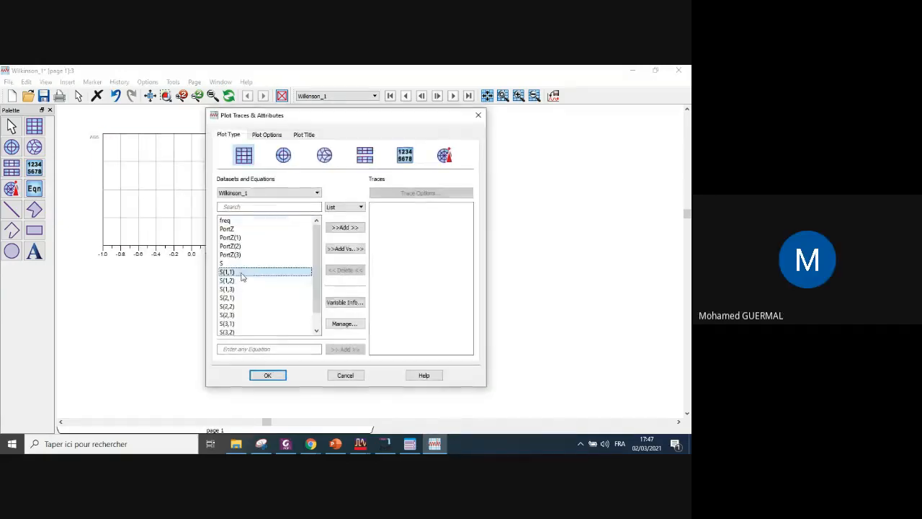
{"action": "left_click", "coordinate": [233, 306], "text": "ctrl"}
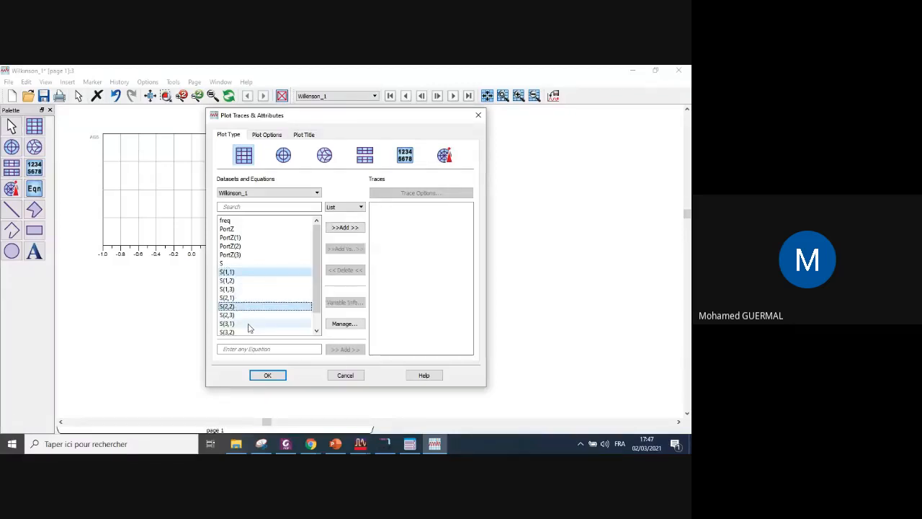
{"action": "scroll", "coordinate": [314, 303], "scroll_direction": "down", "scroll_amount": 1}
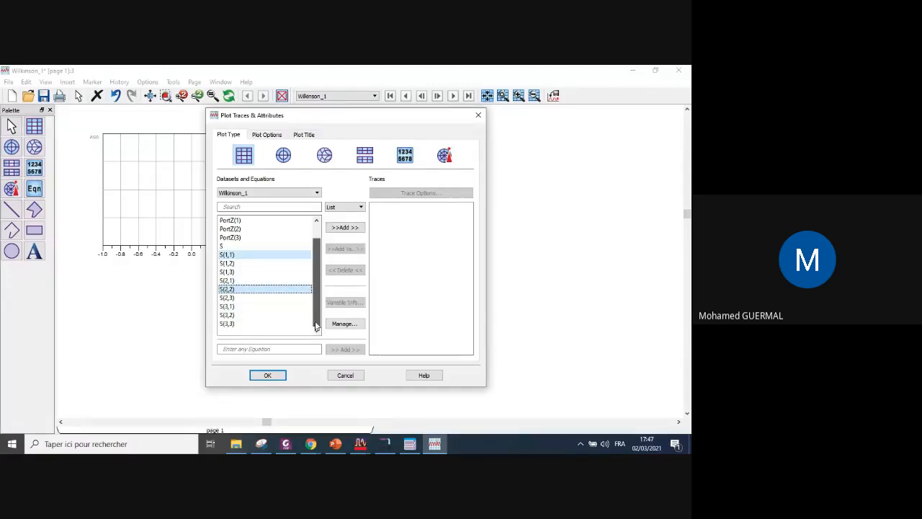
{"action": "left_click", "coordinate": [242, 325], "text": "ctrl"}
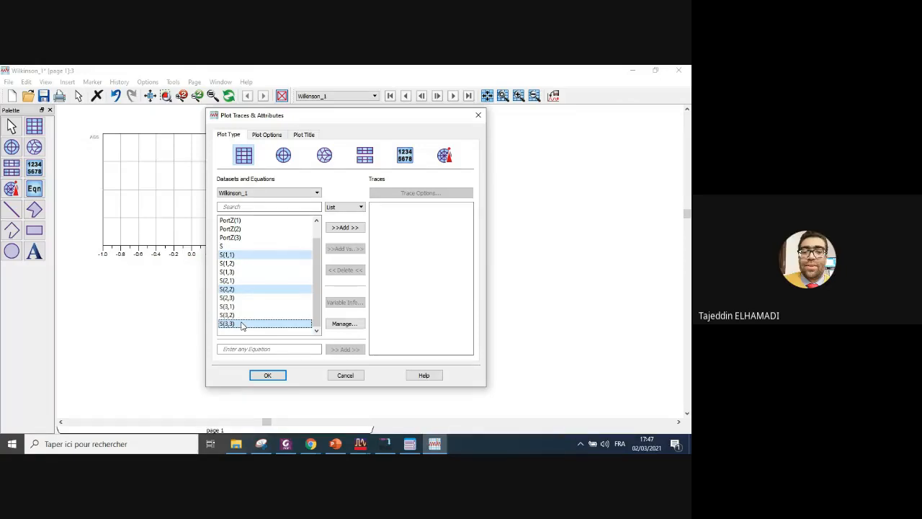
{"action": "left_click", "coordinate": [336, 229]}
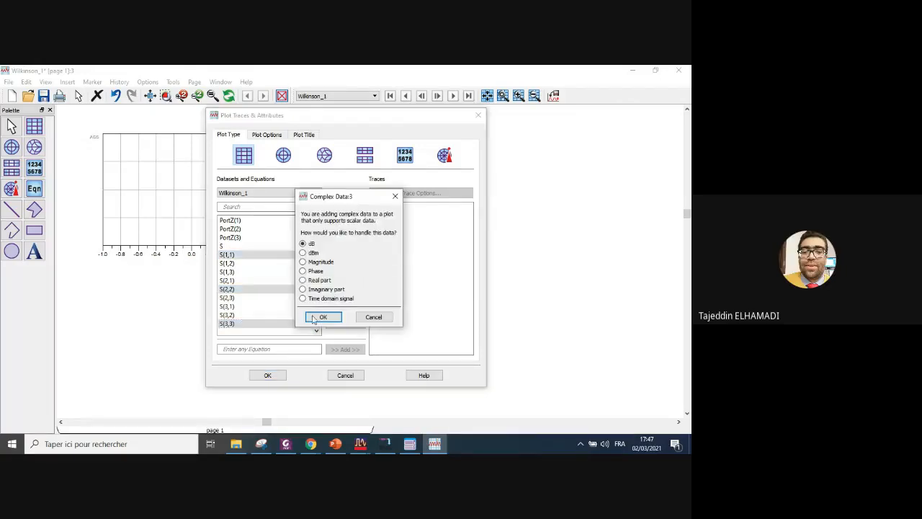
{"action": "left_click", "coordinate": [314, 318]}
{"action": "left_click", "coordinate": [267, 375]}
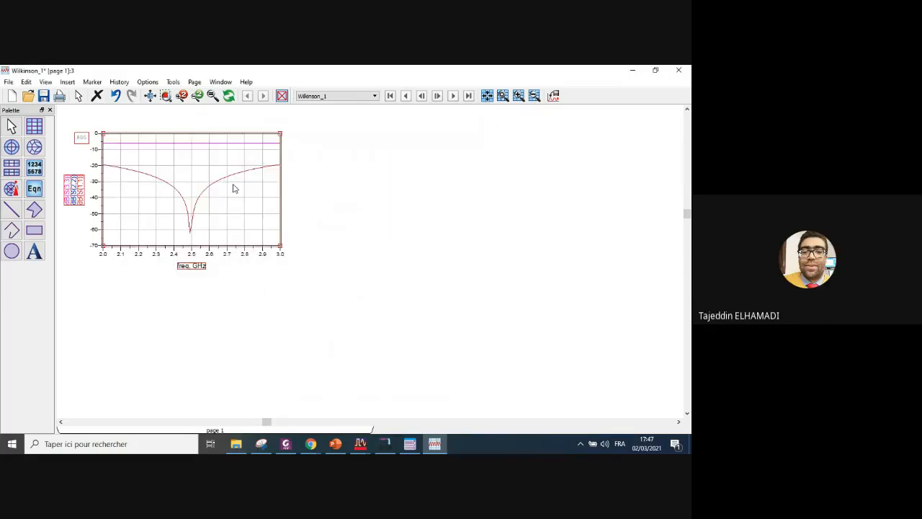
- Shift the reflection plot slightly to the right, enlarge it, and highlight its S(1,1) and S(2,2) curves for inspection
{"action": "left_click_drag", "start_coordinate": [235, 184], "coordinate": [242, 188]}
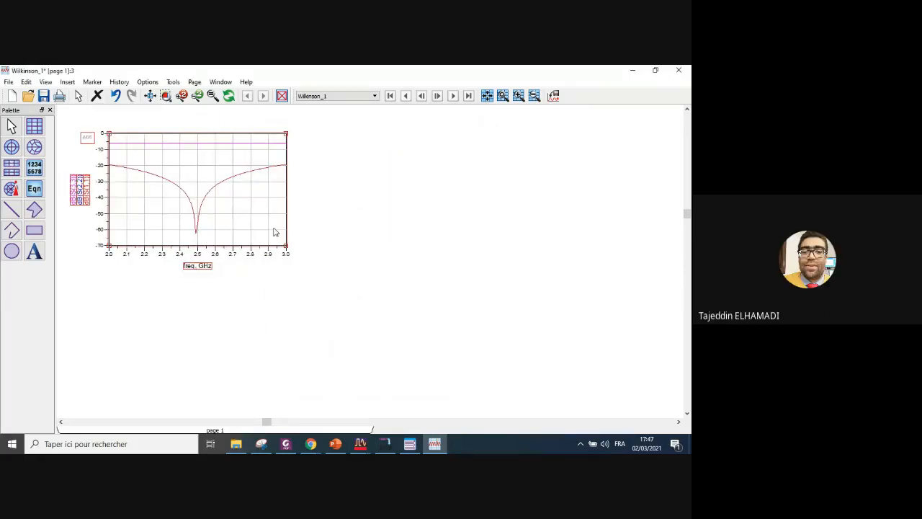
{"action": "left_click_drag", "start_coordinate": [286, 250], "coordinate": [315, 281]}
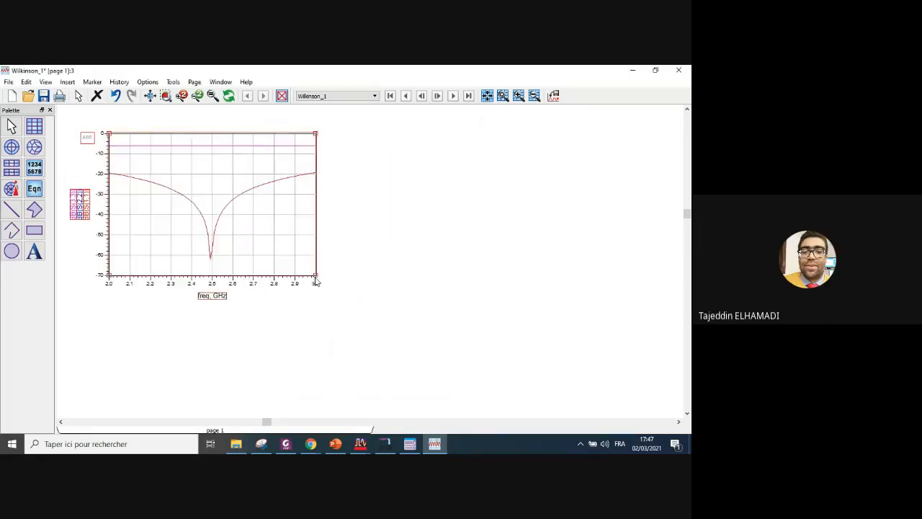
{"action": "left_click", "coordinate": [234, 204]}
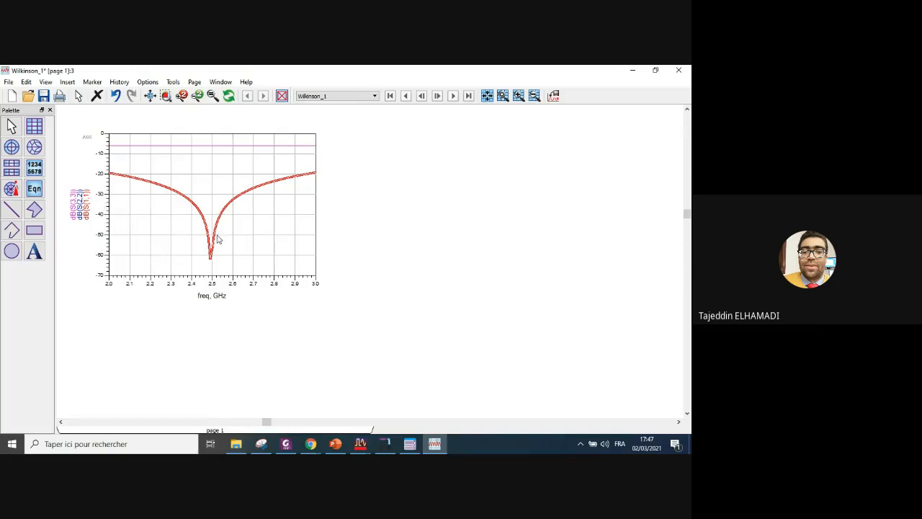
{"action": "left_click", "coordinate": [192, 149]}
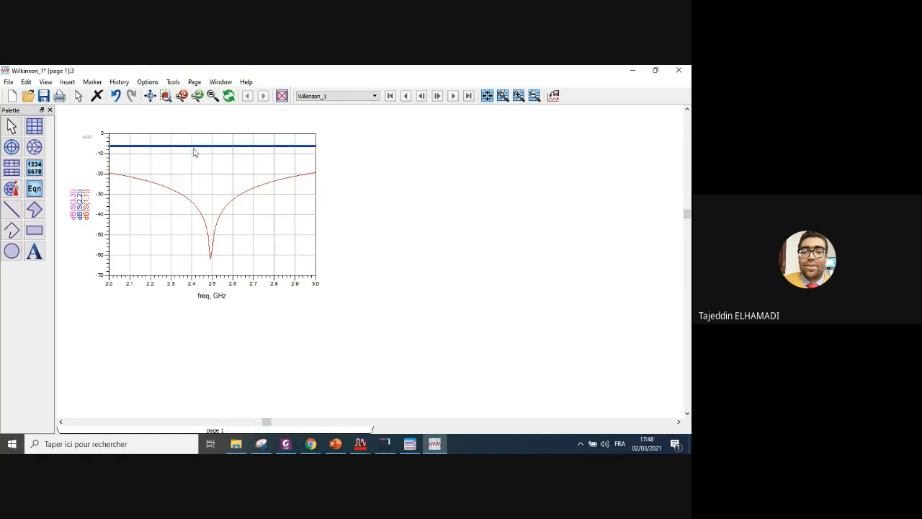
{"action": "mouse_move", "coordinate": [208, 150]}
- Insert a second rectangular plot beside the reflection plot, showing S(1,2) and S(1,3) from the Wilkinson_1 dataset in dB
{"action": "left_click", "coordinate": [34, 126]}
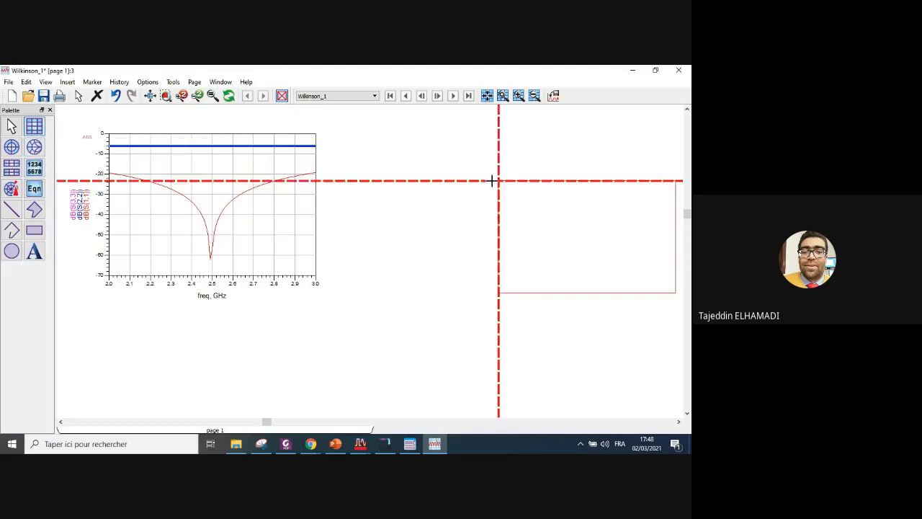
{"action": "left_click", "coordinate": [379, 148]}
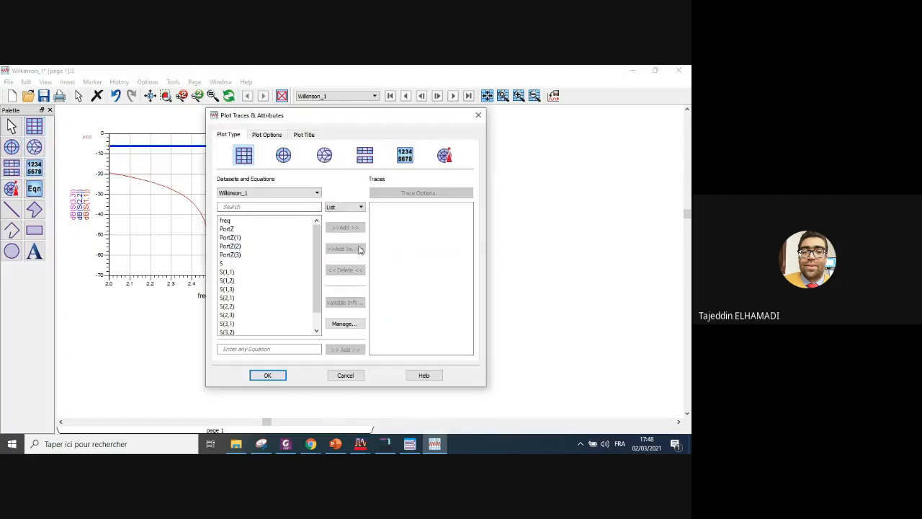
{"action": "left_click", "coordinate": [240, 281]}
{"action": "left_click", "coordinate": [245, 289], "text": "shift"}
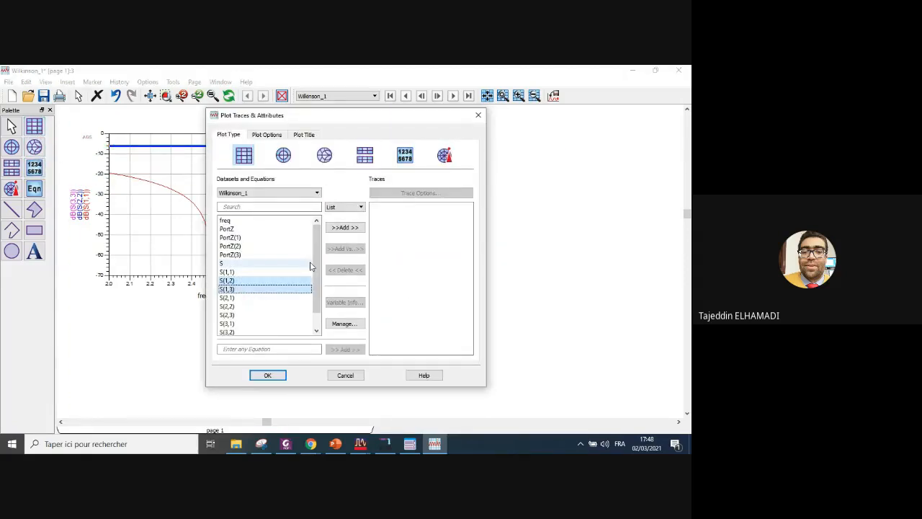
{"action": "left_click", "coordinate": [356, 228]}
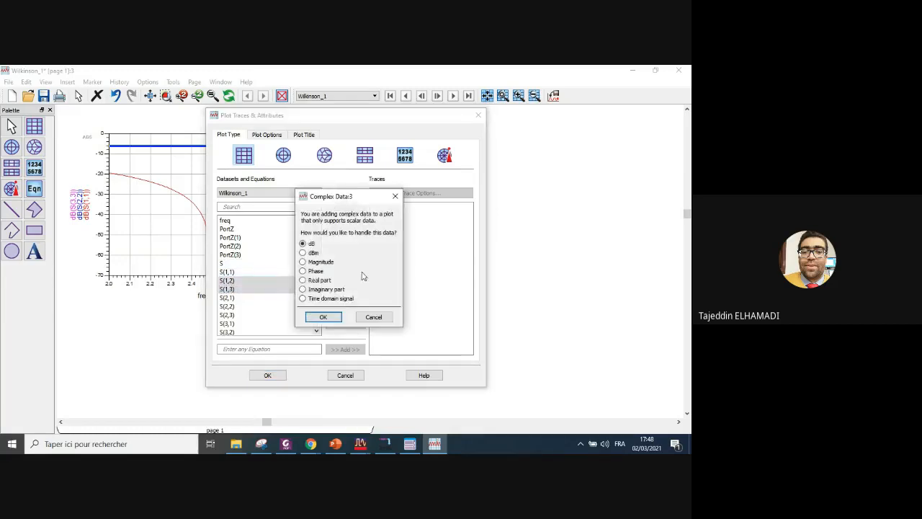
{"action": "left_click", "coordinate": [323, 317]}
{"action": "left_click", "coordinate": [276, 375]}
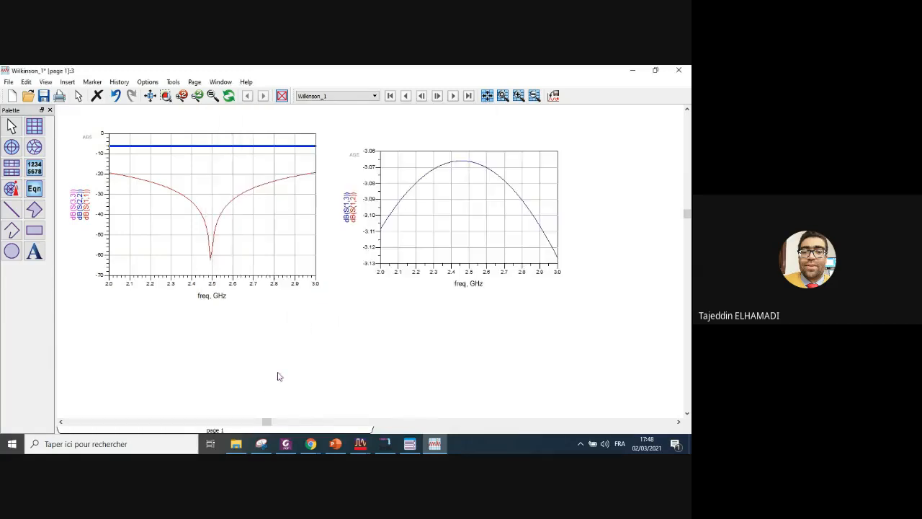
- Enlarge the S(1,2) and S(1,3) transmission plot in both width and height
{"action": "left_click", "coordinate": [481, 234]}
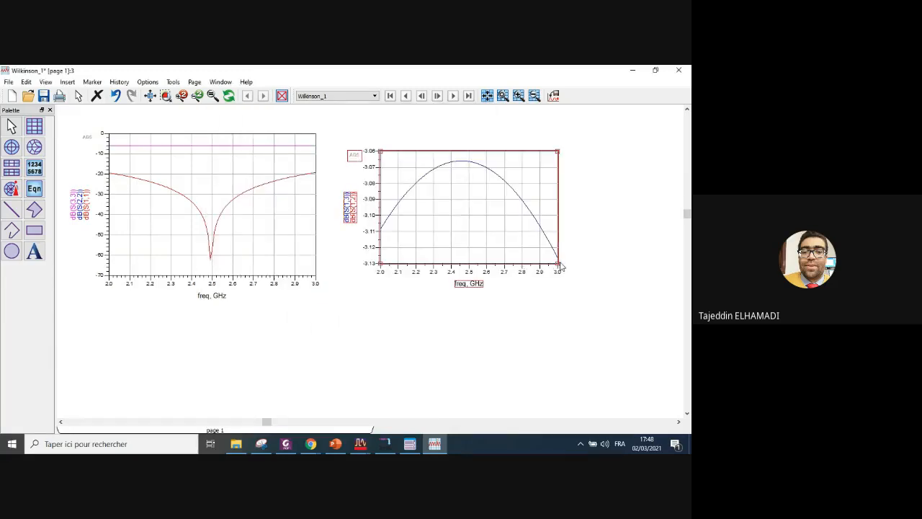
{"action": "left_click_drag", "start_coordinate": [560, 268], "coordinate": [599, 266]}
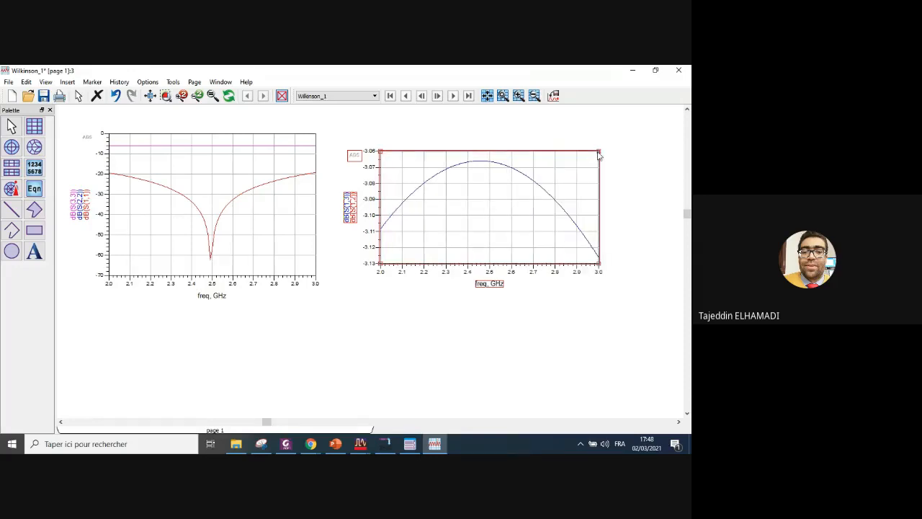
{"action": "left_click_drag", "start_coordinate": [599, 154], "coordinate": [598, 128]}
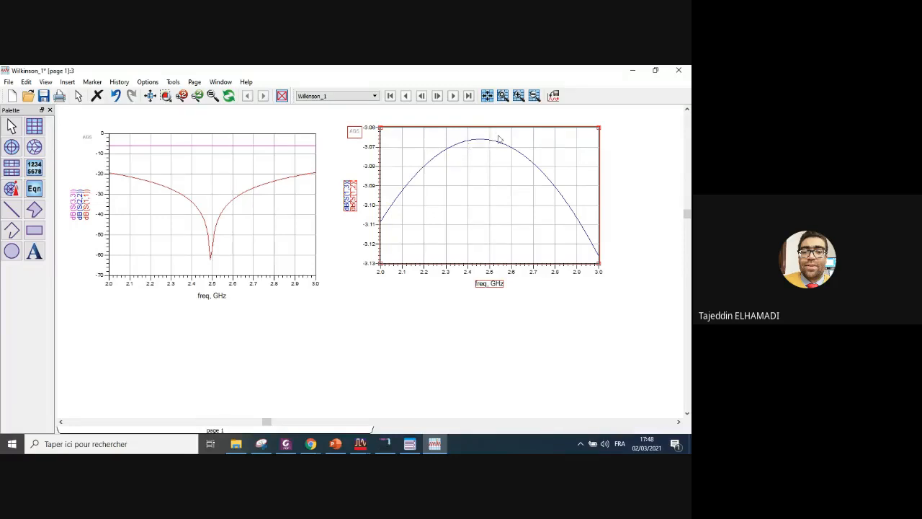
- Highlight the overlapping S(1,2) and S(1,3) curves on the transmission plot for inspection
{"action": "left_click", "coordinate": [448, 150]}
{"action": "left_click", "coordinate": [352, 196]}
{"action": "left_click", "coordinate": [384, 199]}
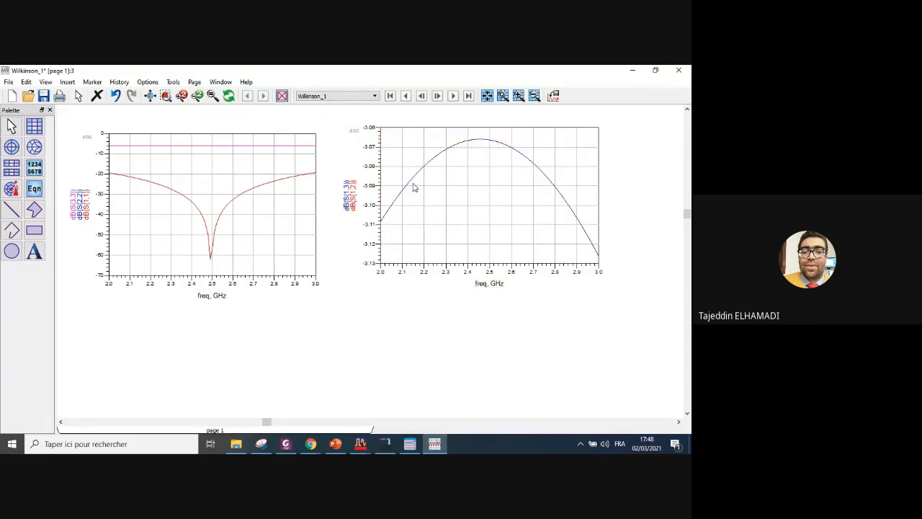
{"action": "left_click", "coordinate": [415, 188]}
{"action": "left_click", "coordinate": [408, 186]}
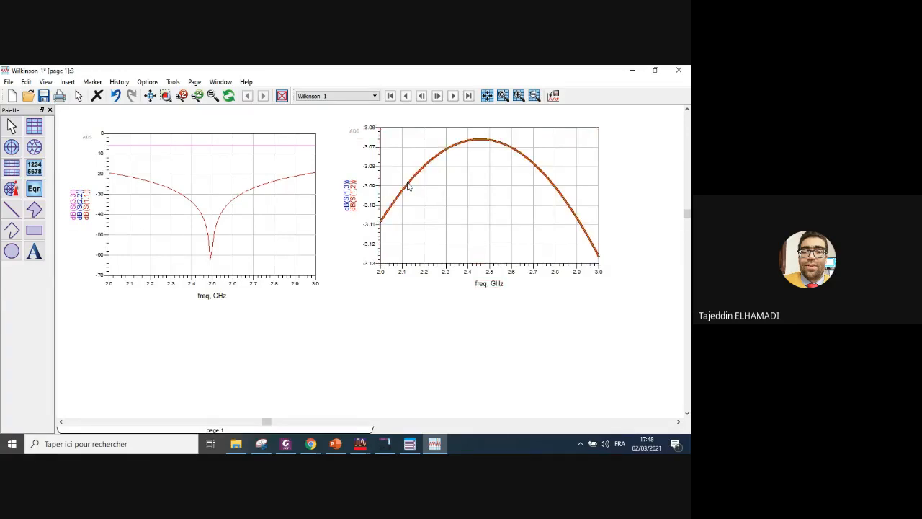
- Insert a third rectangular plot below the other two, showing the isolation parameter S(2,3) in dB
{"action": "left_click", "coordinate": [34, 126]}
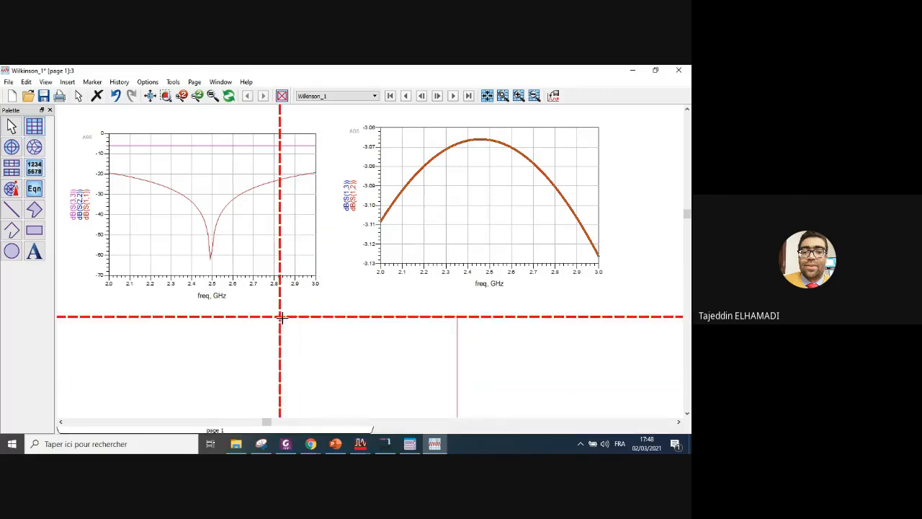
{"action": "left_click", "coordinate": [280, 314]}
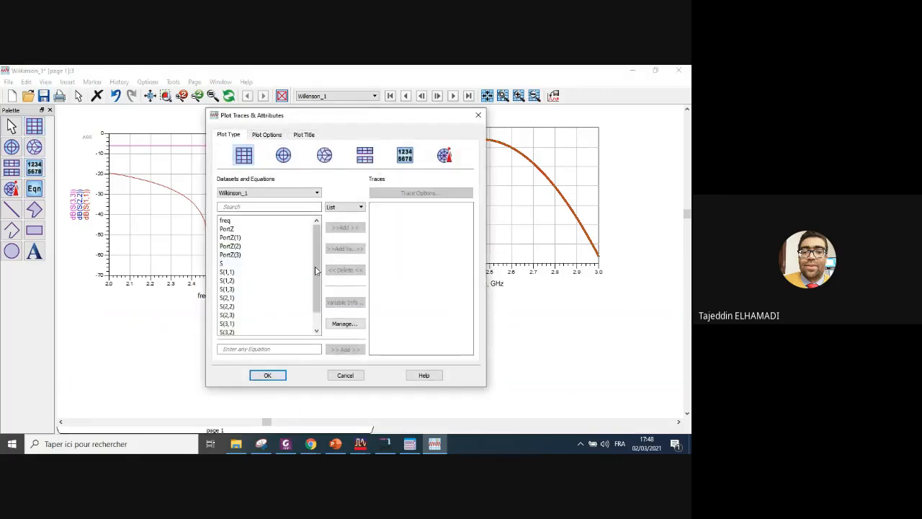
{"action": "scroll", "coordinate": [263, 299], "scroll_direction": "down", "scroll_amount": 1}
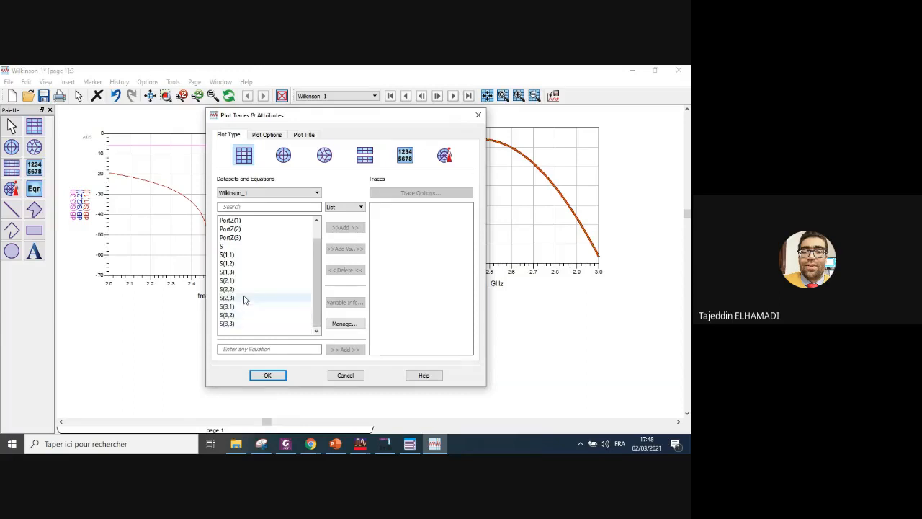
{"action": "left_click", "coordinate": [242, 297]}
{"action": "left_click", "coordinate": [345, 227]}
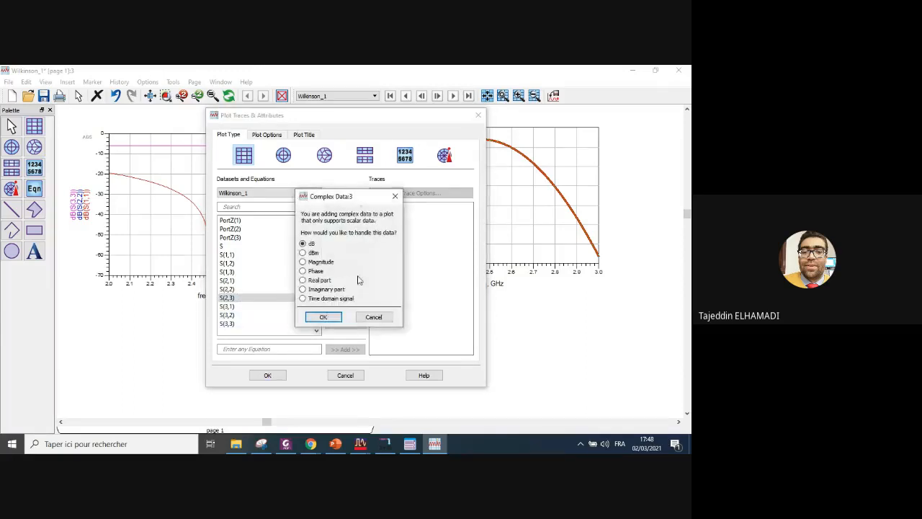
{"action": "left_click", "coordinate": [326, 317]}
{"action": "left_click", "coordinate": [267, 375]}
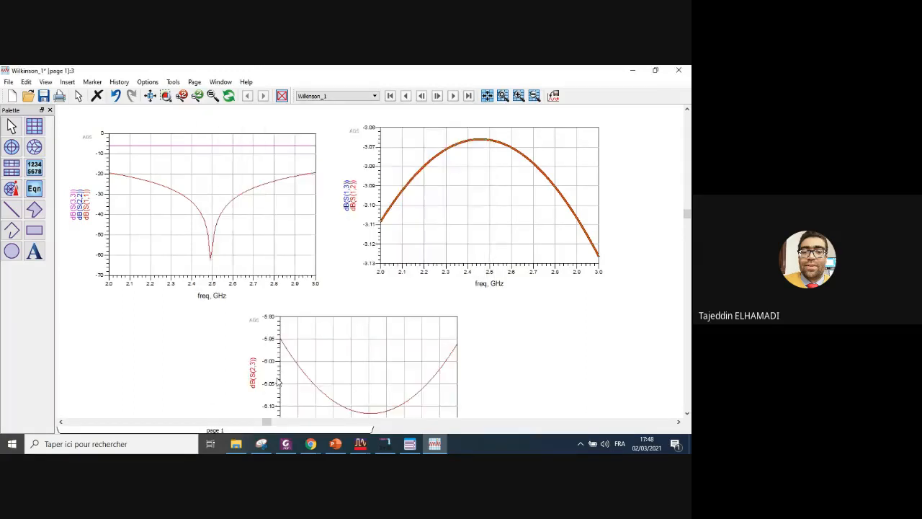
- Examine the S(2,3) isolation curve around 2.5 GHz and compare it with the reflection and transmission plots
{"action": "scroll", "coordinate": [373, 273], "scroll_direction": "down", "scroll_amount": 2}
{"action": "scroll", "coordinate": [370, 270], "scroll_direction": "up", "scroll_amount": 3}
{"action": "scroll", "coordinate": [368, 268], "scroll_direction": "up", "scroll_amount": 3}
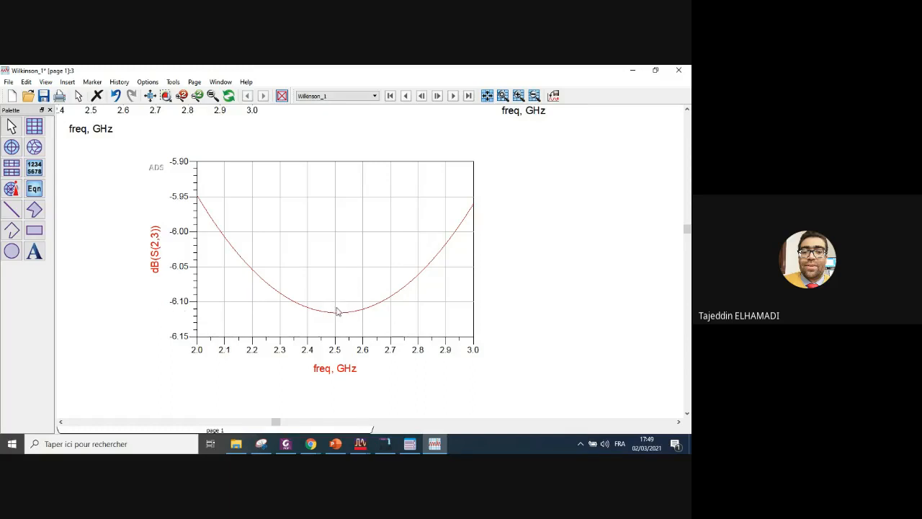
{"action": "scroll", "coordinate": [355, 288], "scroll_direction": "down", "scroll_amount": 3}
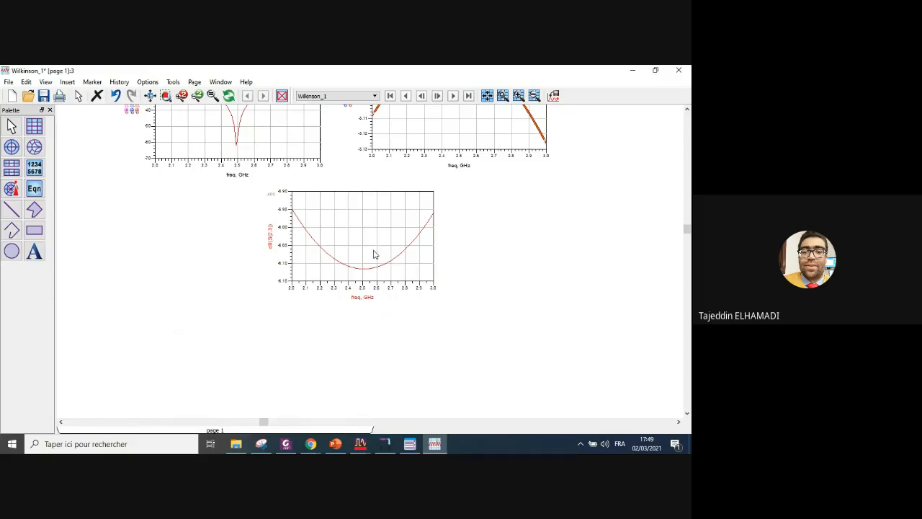
{"action": "scroll", "coordinate": [371, 256], "scroll_direction": "up", "scroll_amount": 1}
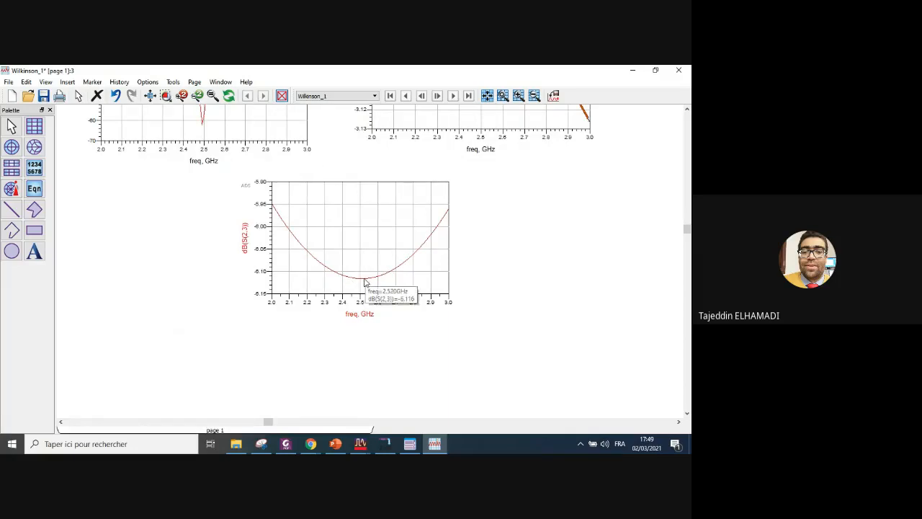
{"action": "scroll", "coordinate": [367, 282], "scroll_direction": "up", "scroll_amount": 1}
{"action": "scroll", "coordinate": [370, 265], "scroll_direction": "down", "scroll_amount": 2}
{"action": "scroll", "coordinate": [375, 228], "scroll_direction": "down", "scroll_amount": 1}
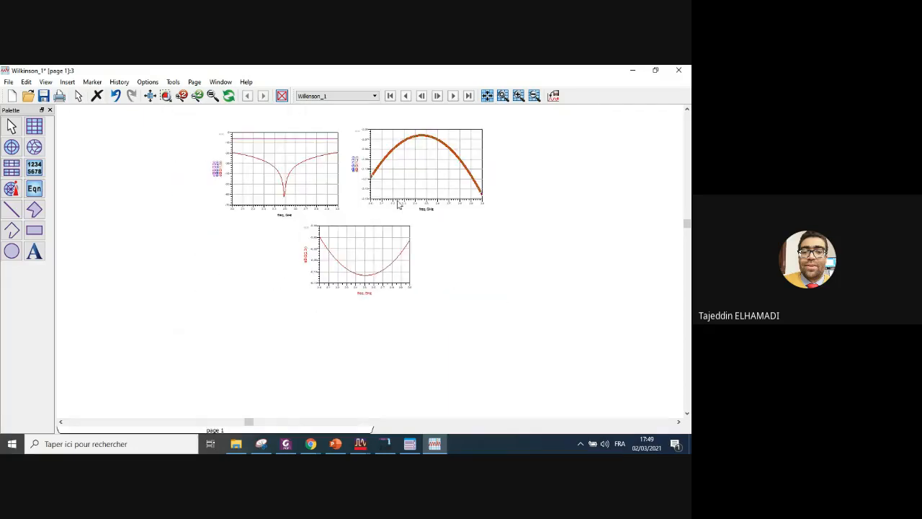
{"action": "scroll", "coordinate": [380, 250], "scroll_direction": "up", "scroll_amount": 1}
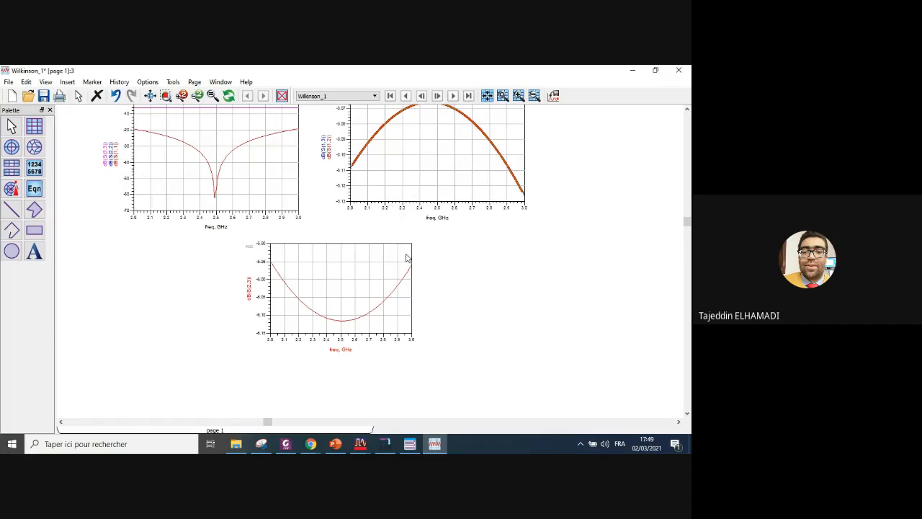
{"action": "scroll", "coordinate": [407, 258], "scroll_direction": "down", "scroll_amount": 1}
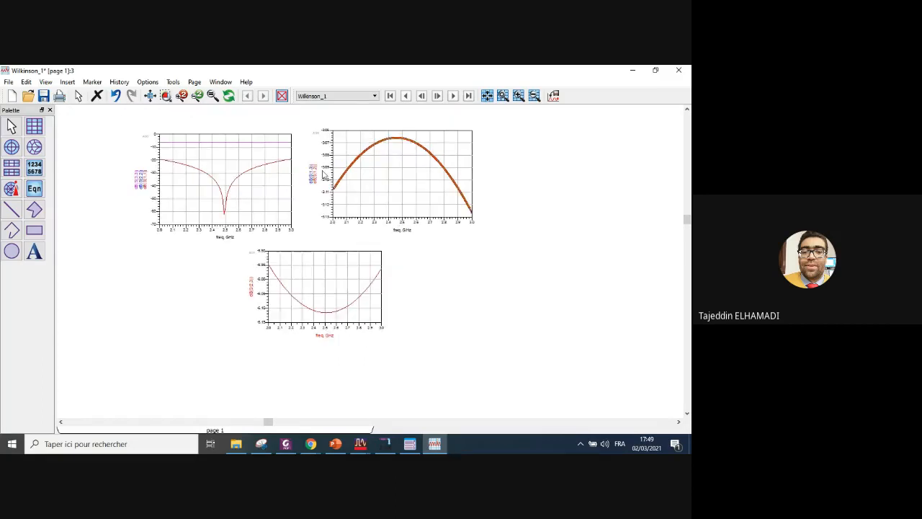
- Switch to the Wilkinson_1 schematic and move the TL3 microstrip line away from TL5, roughly beneath TL2
{"action": "left_click", "coordinate": [360, 443]}
{"action": "left_click", "coordinate": [435, 419]}
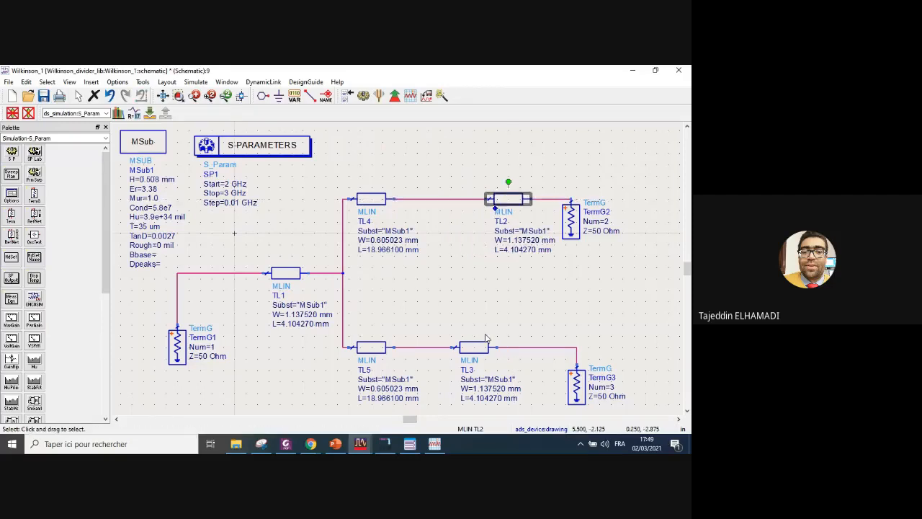
{"action": "left_click_drag", "start_coordinate": [473, 347], "coordinate": [513, 340]}
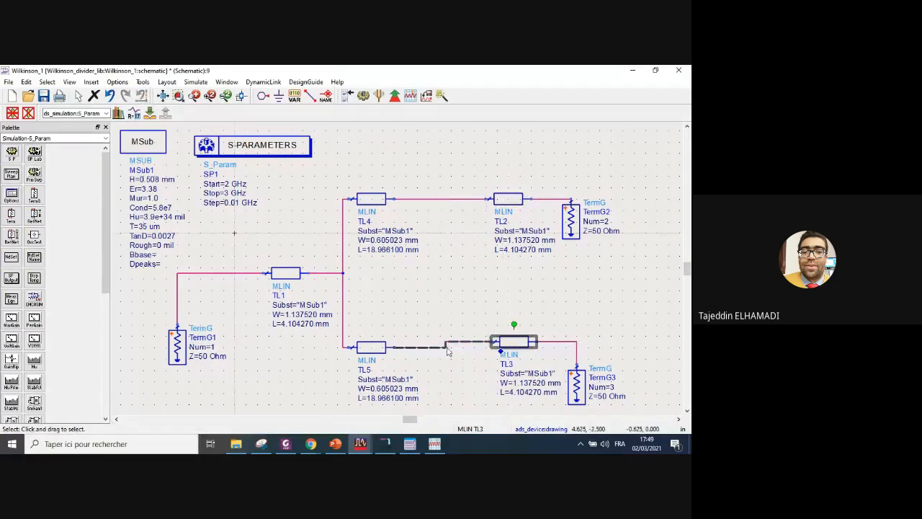
- Place a vertical 50 Ohm lumped resistor between the two output branches and wire it to the TL4–TL2 and TL5–TL3 connections
{"action": "left_click", "coordinate": [105, 138]}
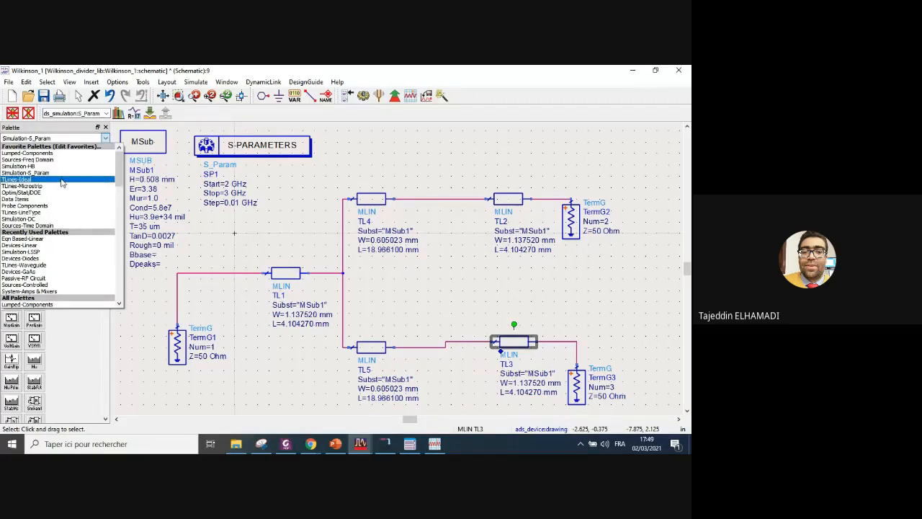
{"action": "left_click", "coordinate": [61, 153]}
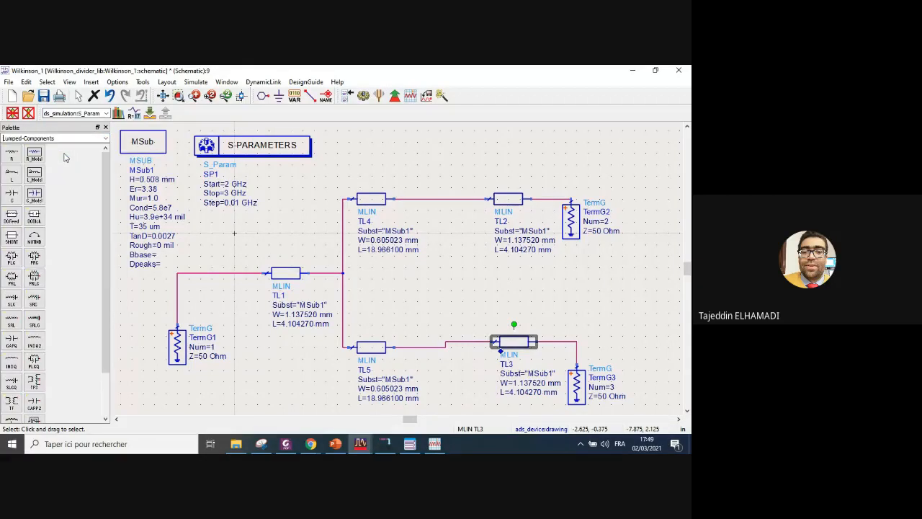
{"action": "left_click", "coordinate": [11, 153]}
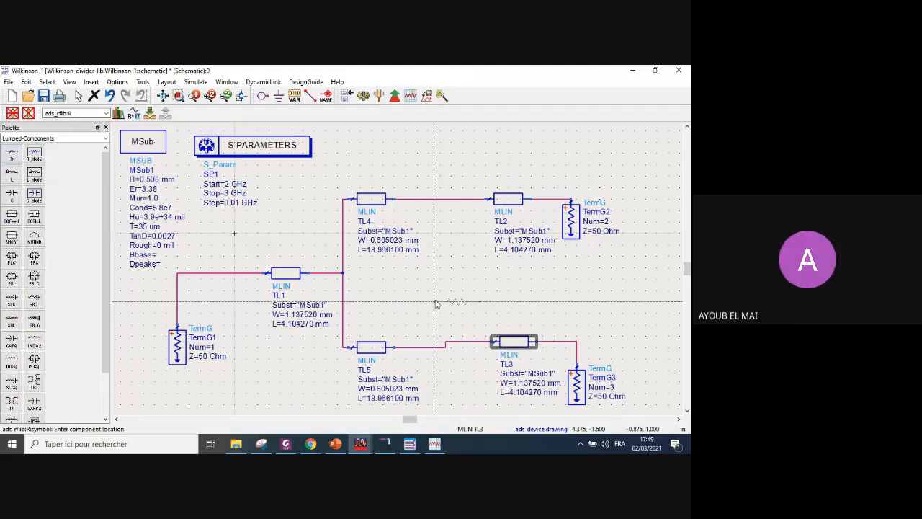
{"action": "key", "text": "ctrl+r"}
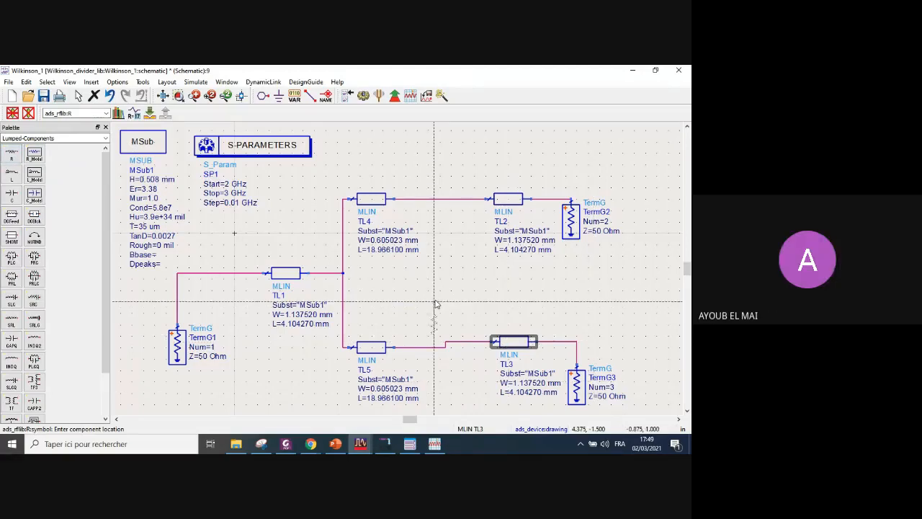
{"action": "left_click", "coordinate": [452, 257]}
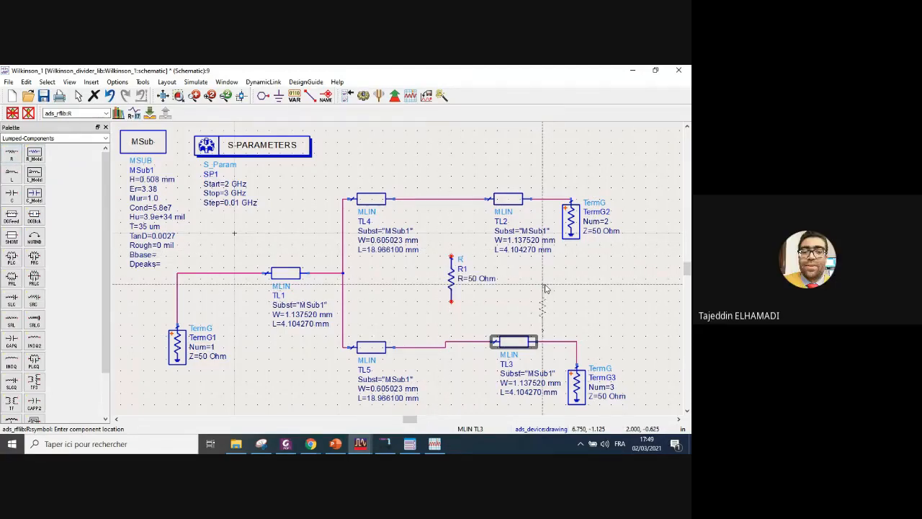
{"action": "key", "text": "Escape"}
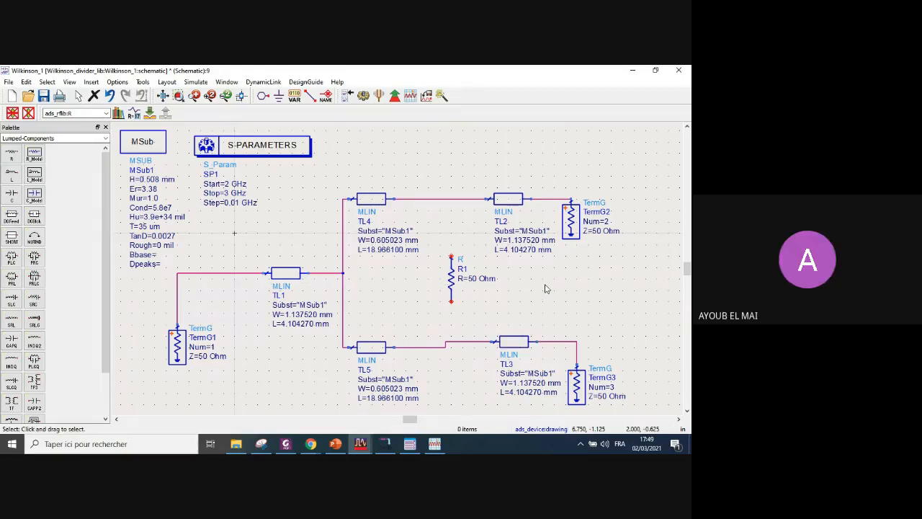
{"action": "mouse_move", "coordinate": [451, 273]}
{"action": "left_mouse_down"}
{"action": "mouse_move", "coordinate": [458, 237]}
{"action": "mouse_move", "coordinate": [446, 215]}
{"action": "mouse_move", "coordinate": [447, 314]}
{"action": "mouse_move", "coordinate": [451, 280]}
{"action": "left_mouse_up"}
{"action": "left_click", "coordinate": [503, 298]}
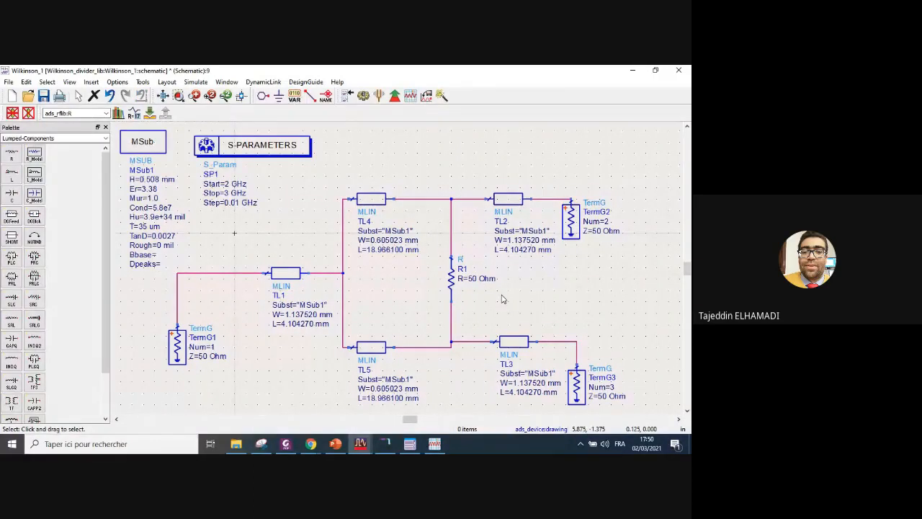
- Review the divider schematic with its isolation resistor against the simulation plots, and examine the S(2,3) curve in the results window
{"action": "mouse_move", "coordinate": [360, 444]}
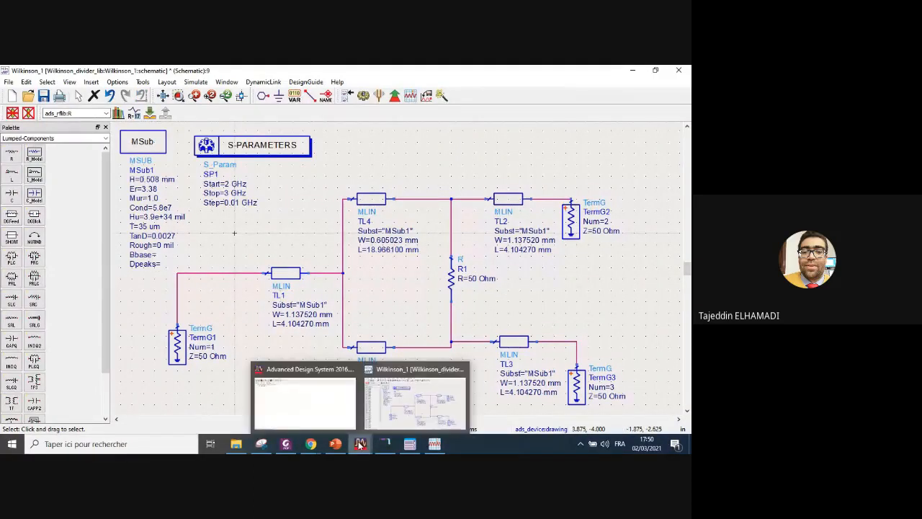
{"action": "left_click", "coordinate": [359, 376]}
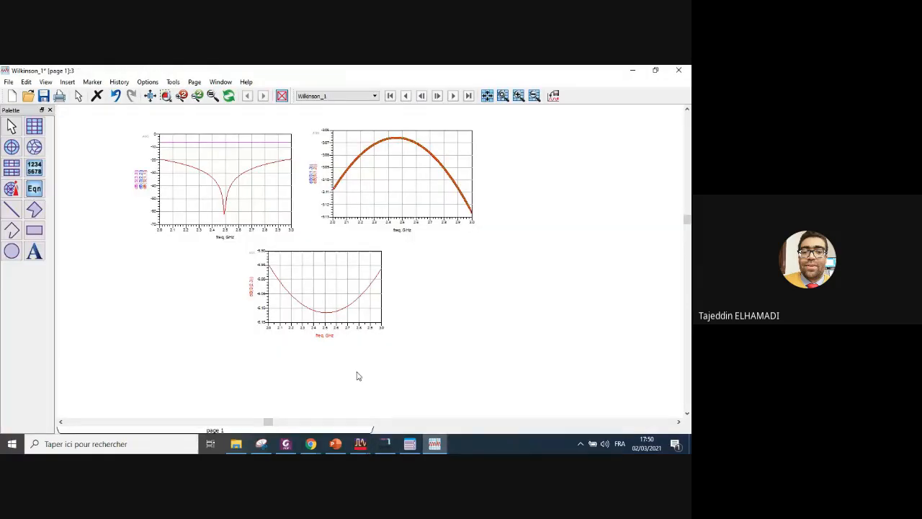
{"action": "left_click", "coordinate": [363, 443]}
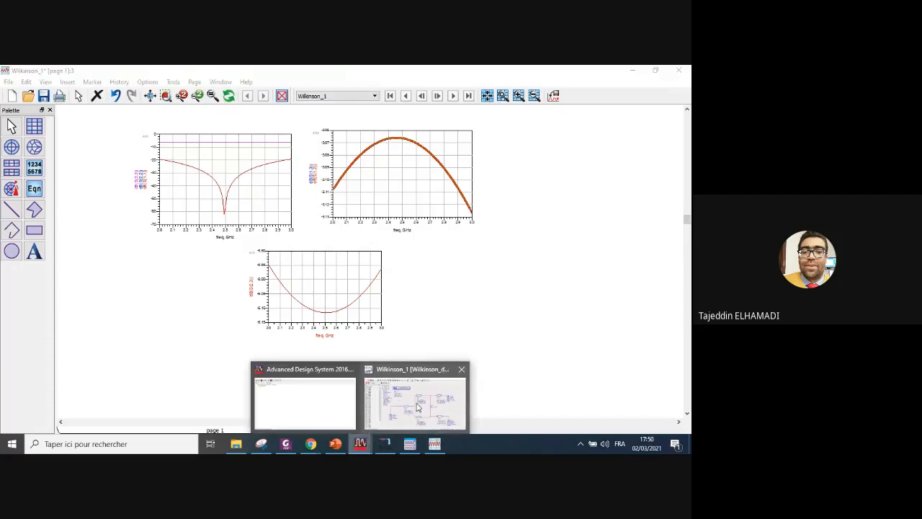
{"action": "left_click", "coordinate": [418, 407]}
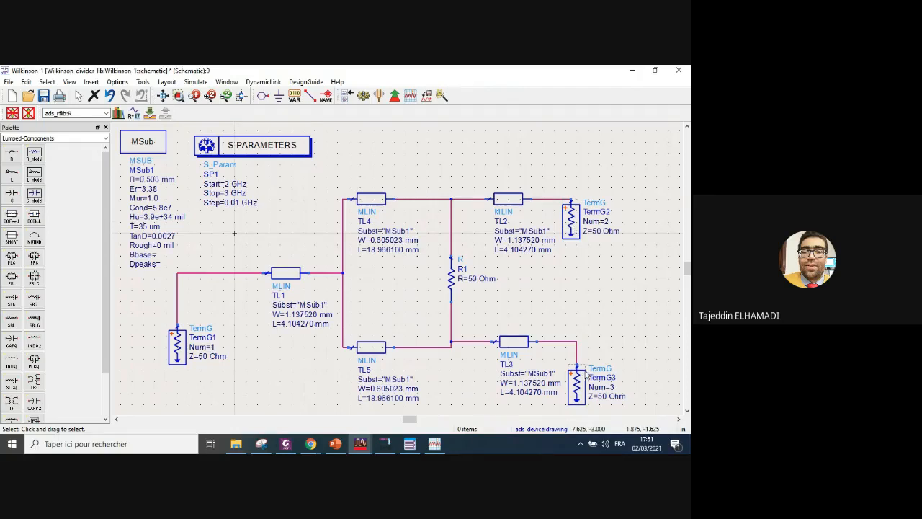
{"action": "left_click", "coordinate": [435, 443]}
{"action": "scroll", "coordinate": [325, 301], "scroll_direction": "up", "scroll_amount": 3}
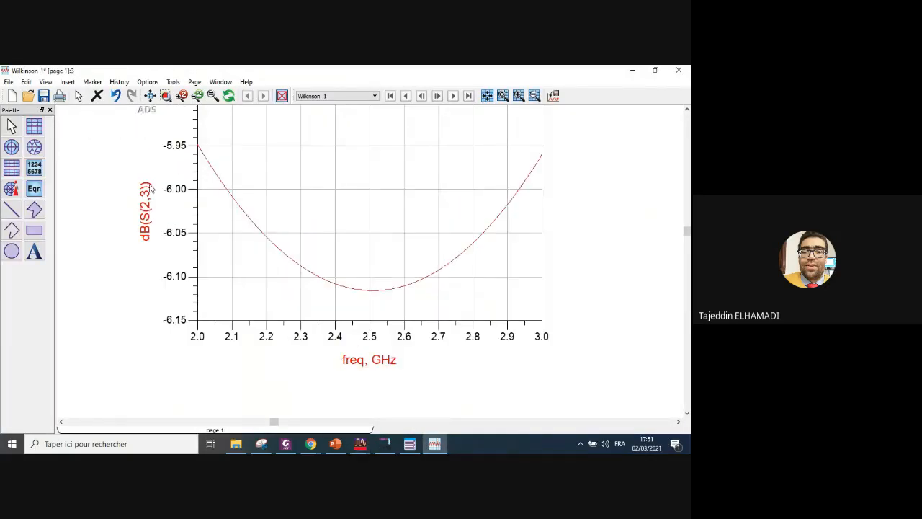
{"action": "scroll", "coordinate": [362, 263], "scroll_direction": "down", "scroll_amount": 2}
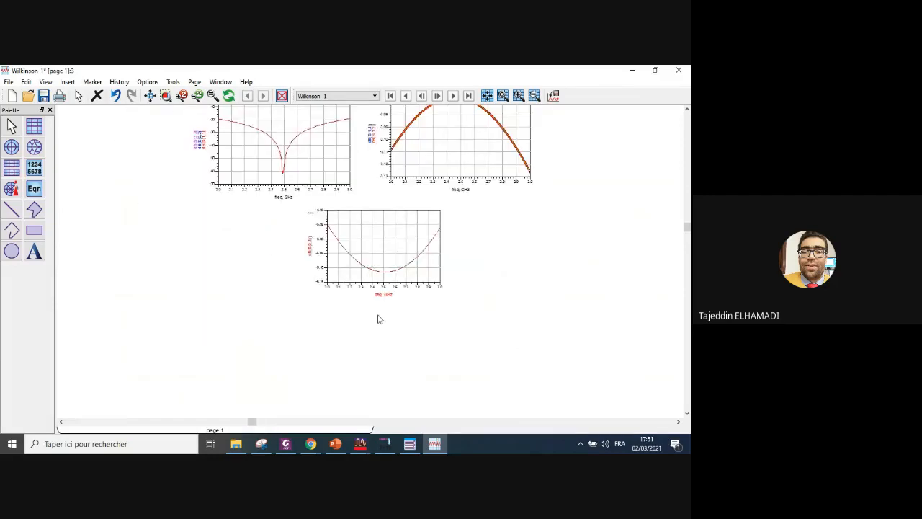
{"action": "left_click", "coordinate": [41, 168]}
{"action": "left_click", "coordinate": [305, 159]}
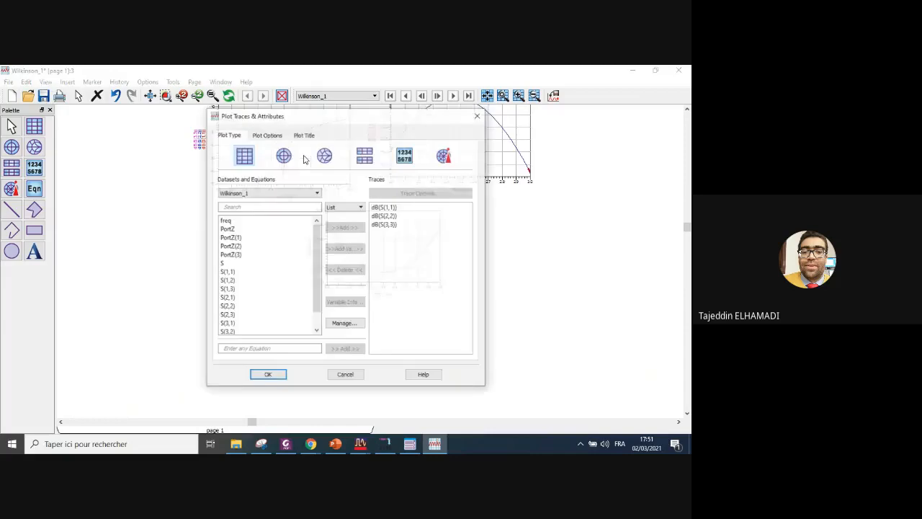
{"action": "left_click", "coordinate": [477, 114]}
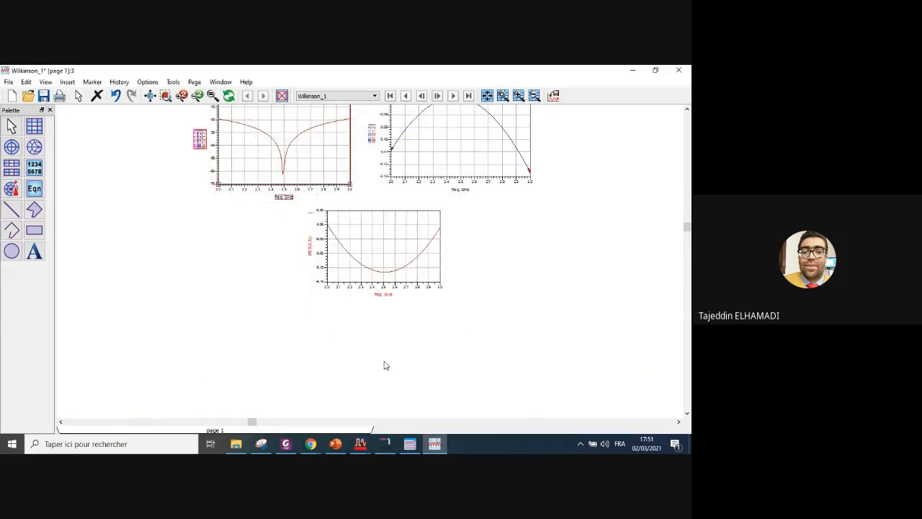
- Insert a rectangular plot below the existing graphs showing S(1,1), S(2,2) and S(3,3) as magnitude, and adjust its placement
{"action": "scroll", "coordinate": [399, 309], "scroll_direction": "down", "scroll_amount": 2}
{"action": "scroll", "coordinate": [372, 267], "scroll_direction": "up", "scroll_amount": 2}
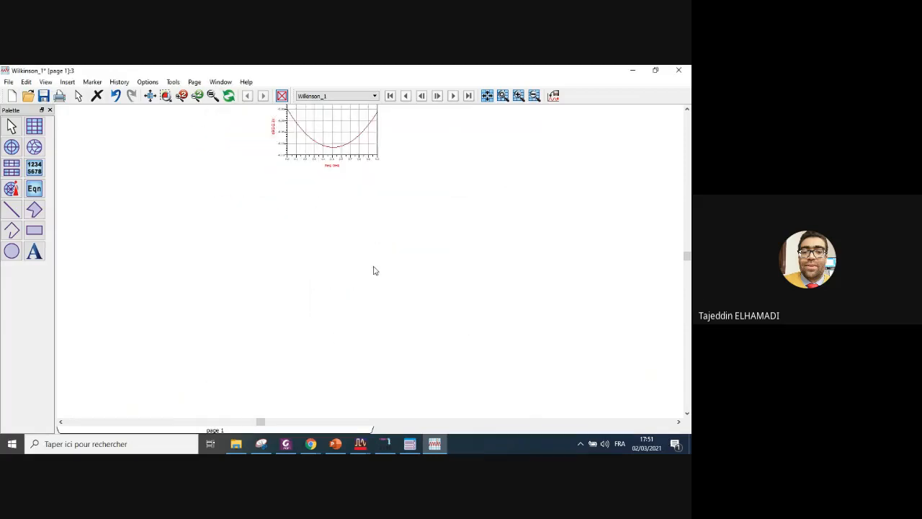
{"action": "left_click", "coordinate": [32, 127]}
{"action": "left_click", "coordinate": [146, 187]}
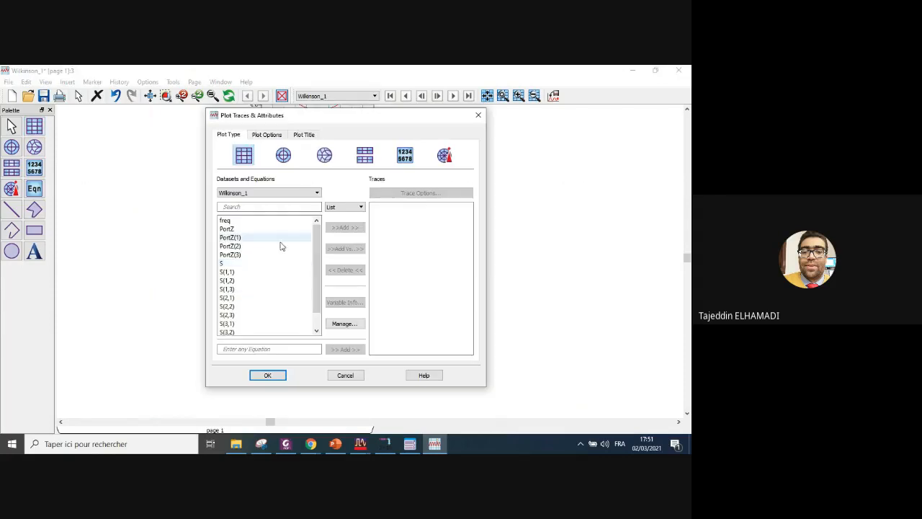
{"action": "left_click", "coordinate": [243, 274]}
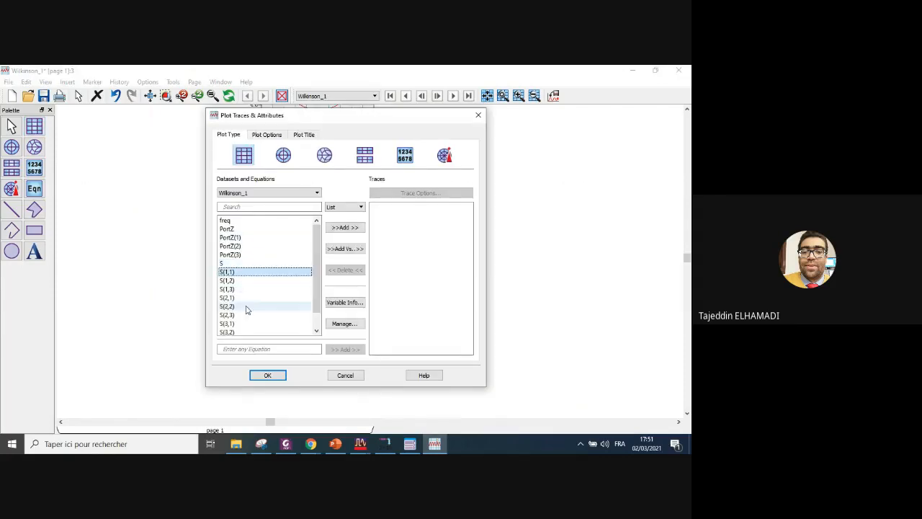
{"action": "left_click", "coordinate": [238, 307], "text": "ctrl"}
{"action": "left_click", "coordinate": [317, 330]}
{"action": "left_click", "coordinate": [316, 330]}
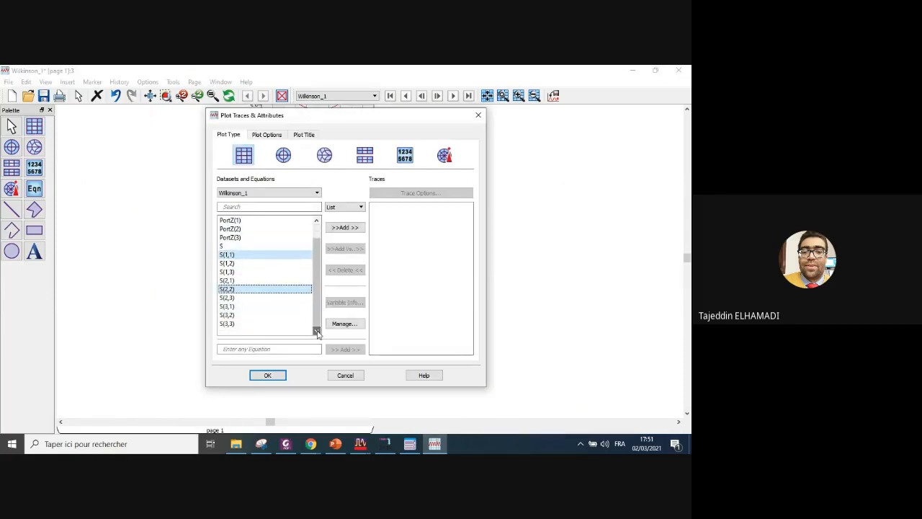
{"action": "left_click", "coordinate": [247, 326], "text": "ctrl"}
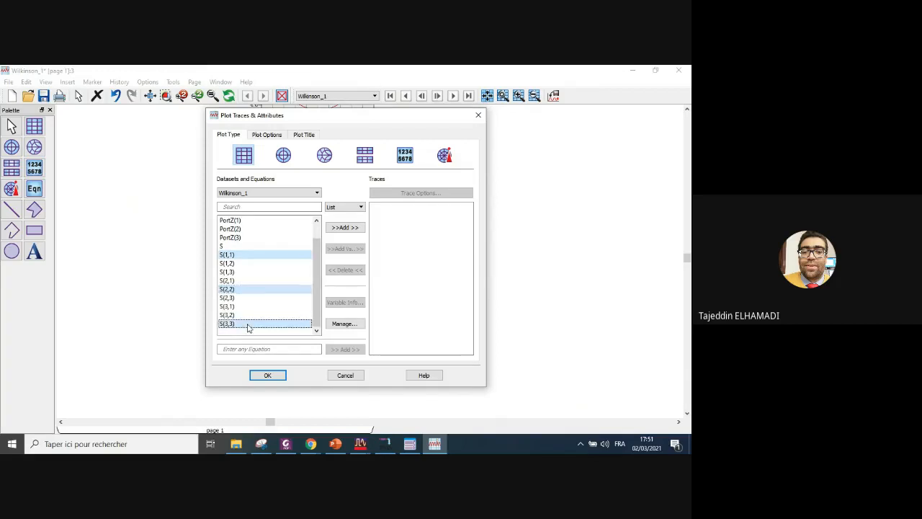
{"action": "left_click", "coordinate": [344, 228]}
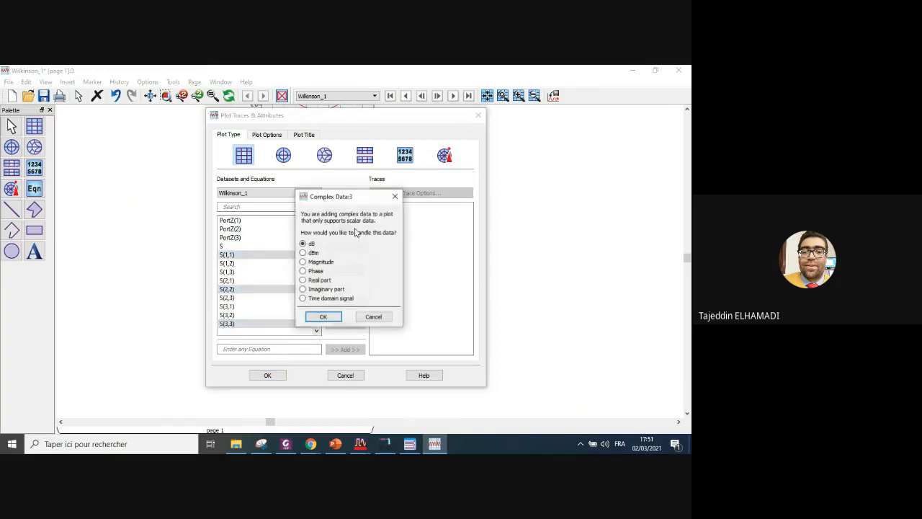
{"action": "left_click", "coordinate": [324, 263]}
{"action": "left_click", "coordinate": [323, 317]}
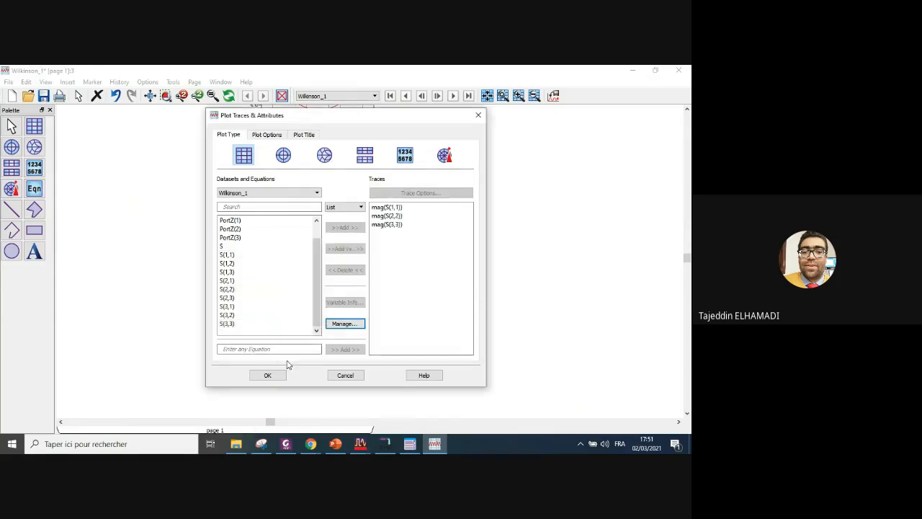
{"action": "left_click", "coordinate": [268, 376]}
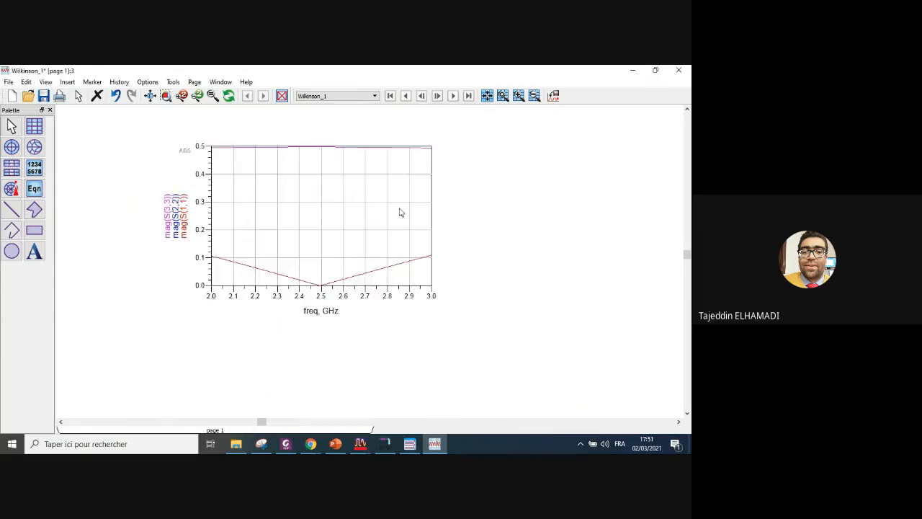
{"action": "left_click_drag", "start_coordinate": [382, 229], "coordinate": [337, 228]}
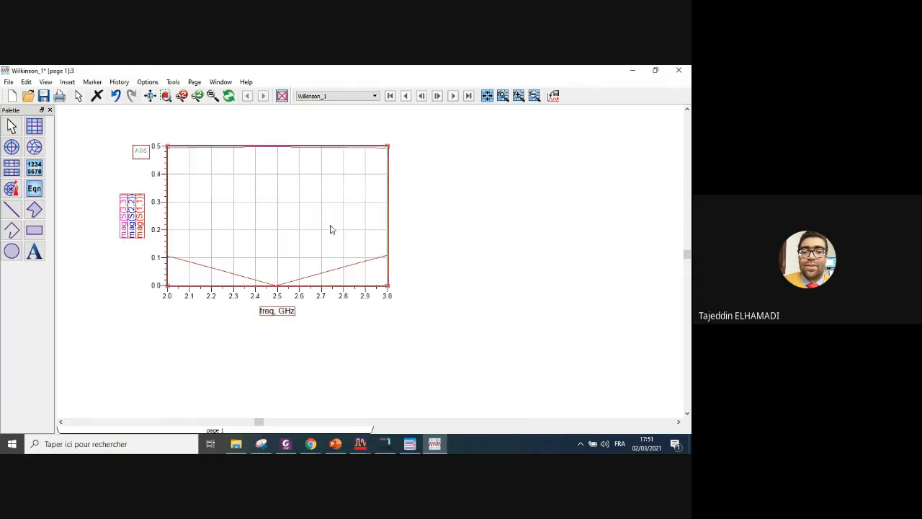
- Examine the S(1,1) and S(2,2) magnitude curves around 2.5 GHz in the new reflection plot
{"action": "scroll", "coordinate": [316, 241], "scroll_direction": "up", "scroll_amount": 2}
{"action": "scroll", "coordinate": [324, 245], "scroll_direction": "up", "scroll_amount": 1}
{"action": "scroll", "coordinate": [382, 273], "scroll_direction": "down", "scroll_amount": 2}
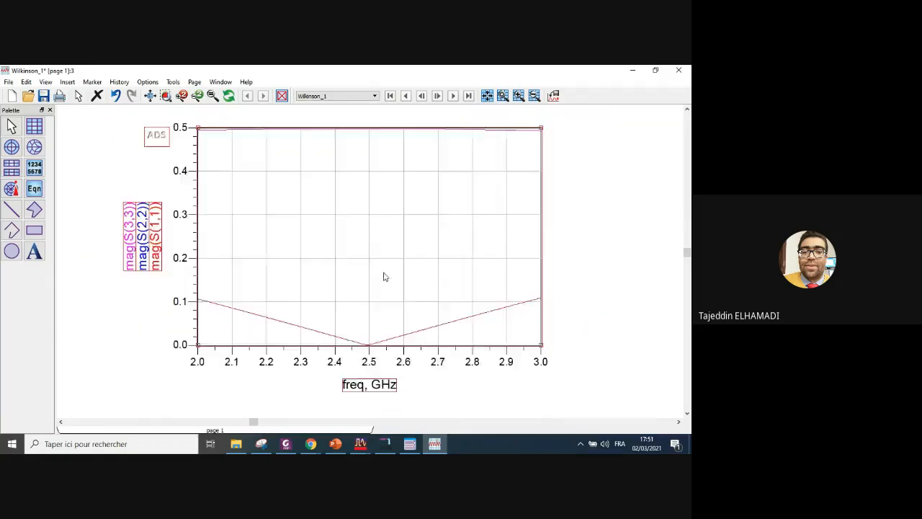
{"action": "double_click", "coordinate": [187, 231]}
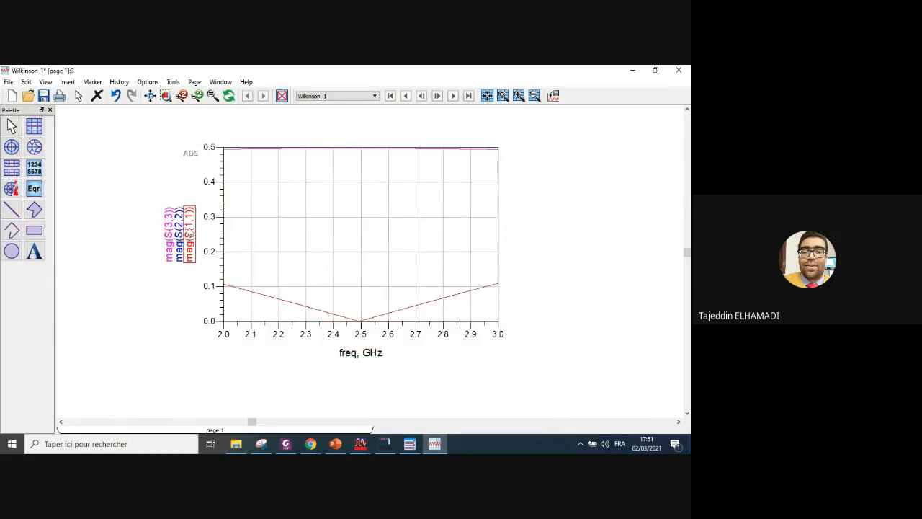
{"action": "left_click", "coordinate": [347, 322]}
{"action": "left_click", "coordinate": [179, 228]}
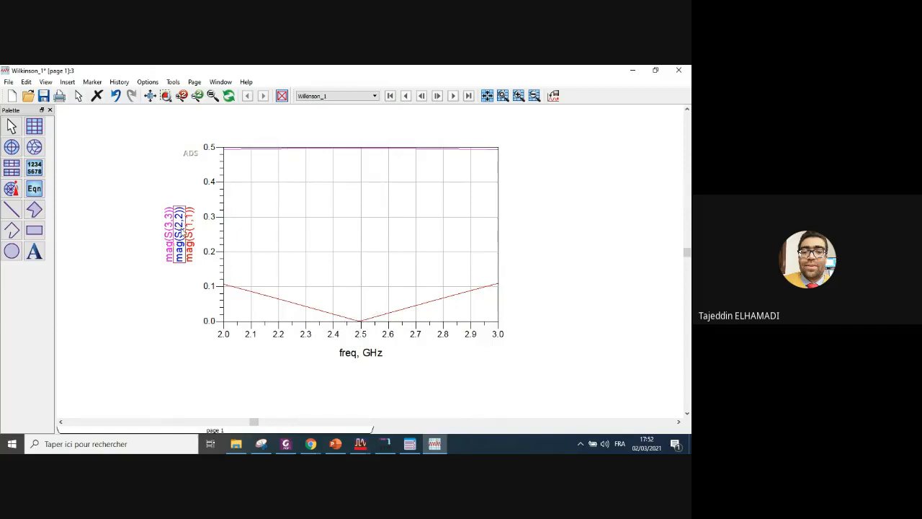
{"action": "left_click", "coordinate": [179, 229]}
{"action": "key", "text": "Return"}
{"action": "left_click", "coordinate": [365, 153]}
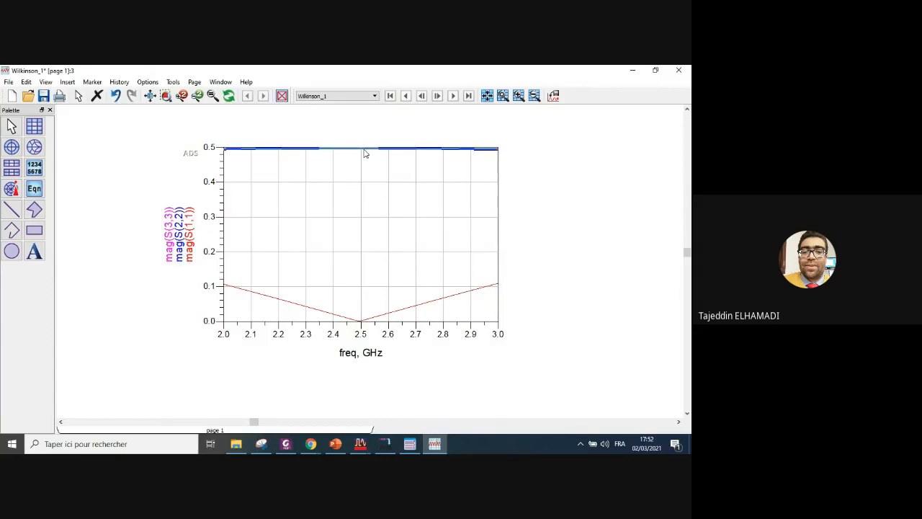
{"action": "mouse_move", "coordinate": [364, 152]}
- Shift the reflection magnitude plot aside and place a new rectangular plot in the free space beside it
{"action": "left_click_drag", "start_coordinate": [355, 251], "coordinate": [255, 244]}
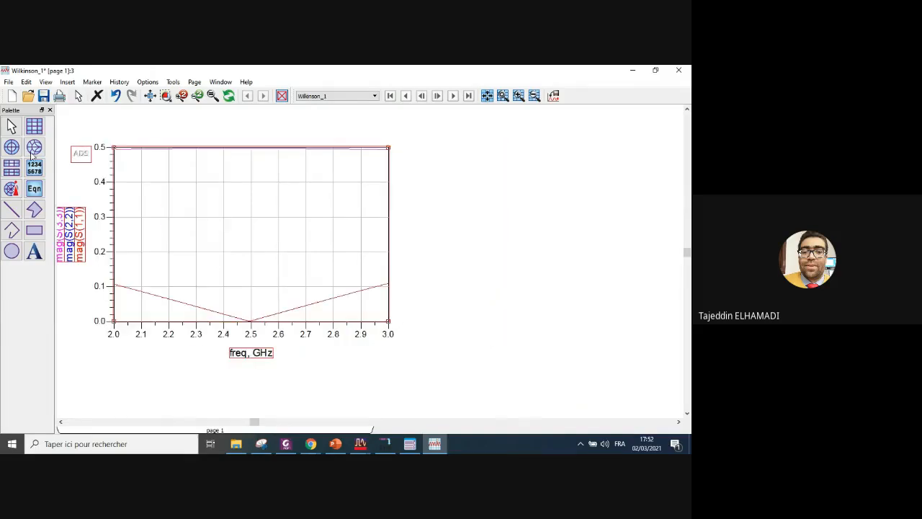
{"action": "left_click", "coordinate": [34, 127]}
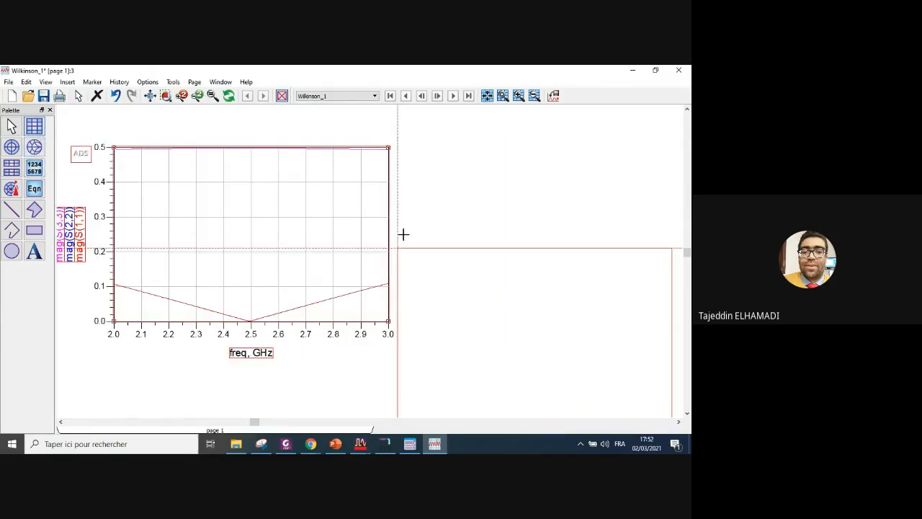
{"action": "left_click", "coordinate": [413, 156]}
{"action": "left_click", "coordinate": [234, 282]}
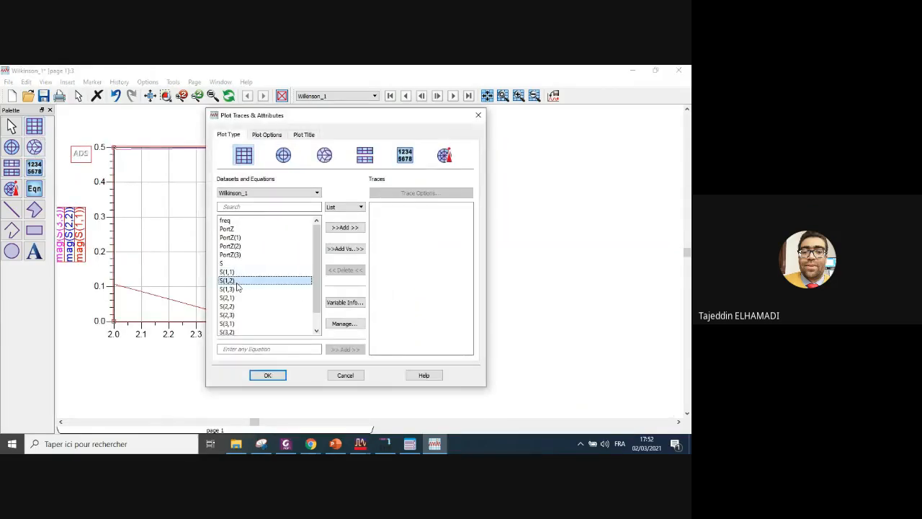
{"action": "left_click", "coordinate": [238, 289], "text": "shift"}
{"action": "left_click", "coordinate": [344, 228]}
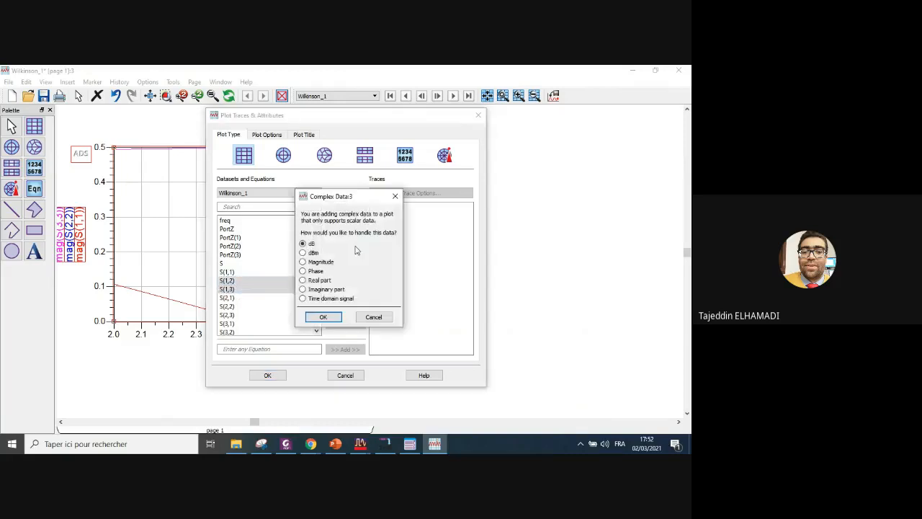
{"action": "left_click", "coordinate": [373, 318]}
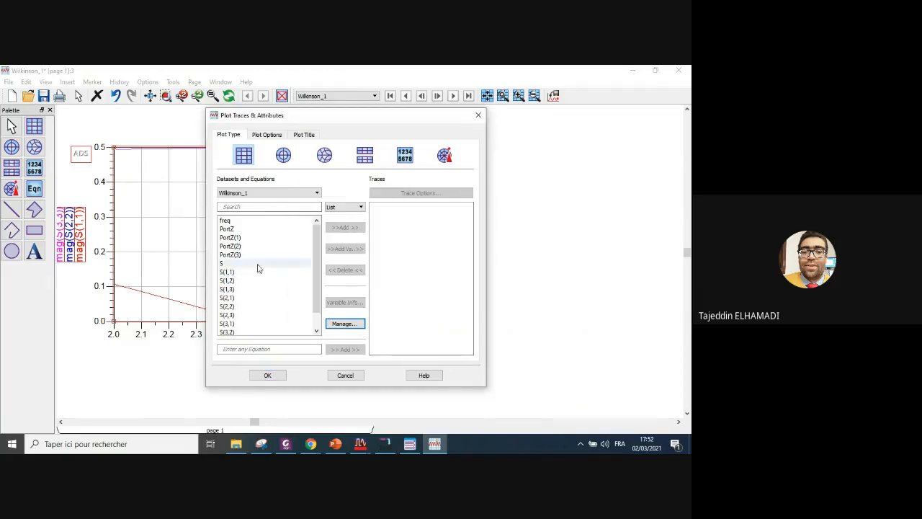
{"action": "left_click", "coordinate": [238, 280]}
{"action": "left_click", "coordinate": [237, 289], "text": "shift"}
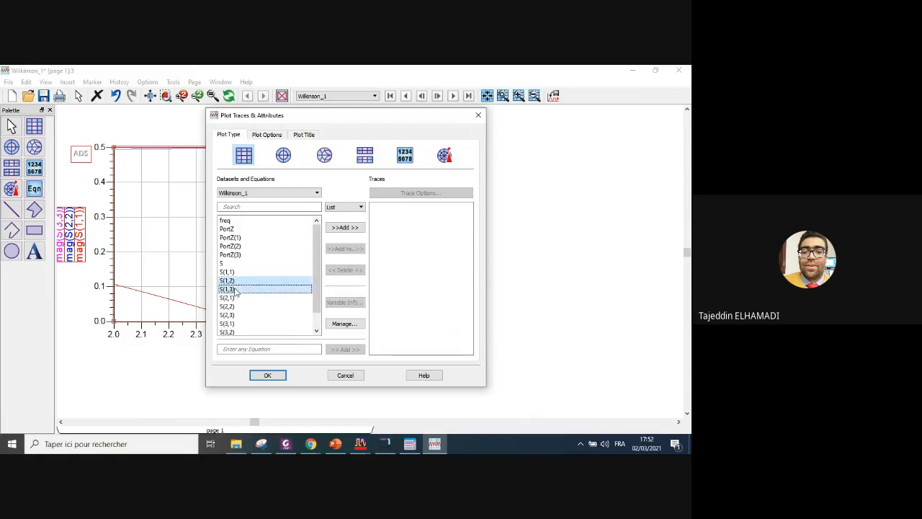
{"action": "left_click", "coordinate": [237, 315], "text": "ctrl"}
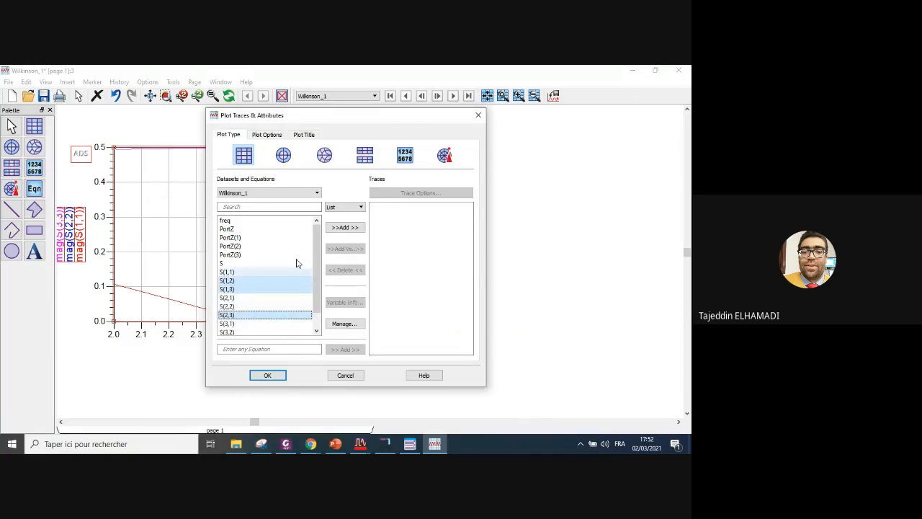
{"action": "left_click", "coordinate": [343, 228]}
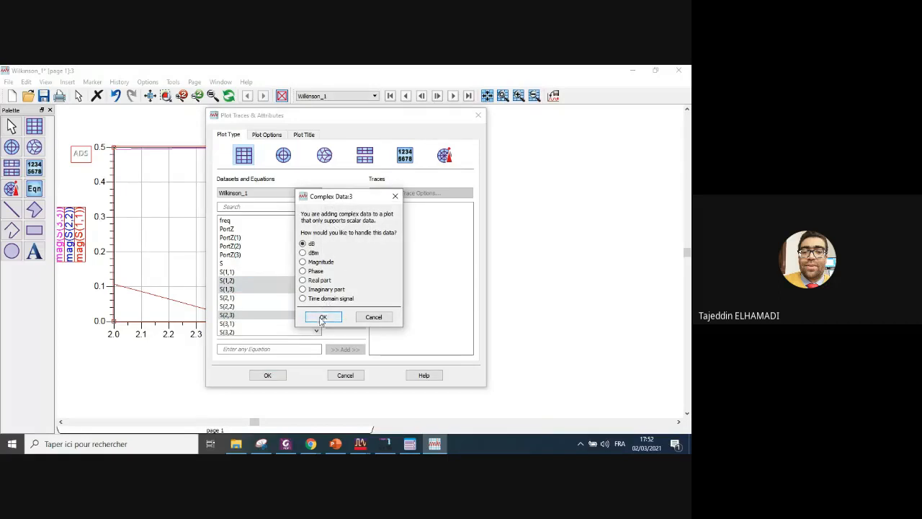
{"action": "left_click", "coordinate": [323, 317]}
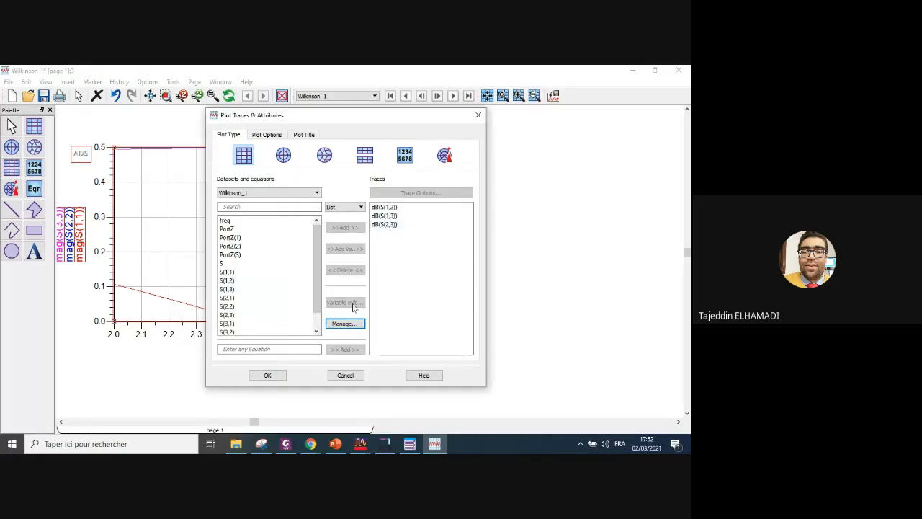
{"action": "left_click", "coordinate": [389, 208]}
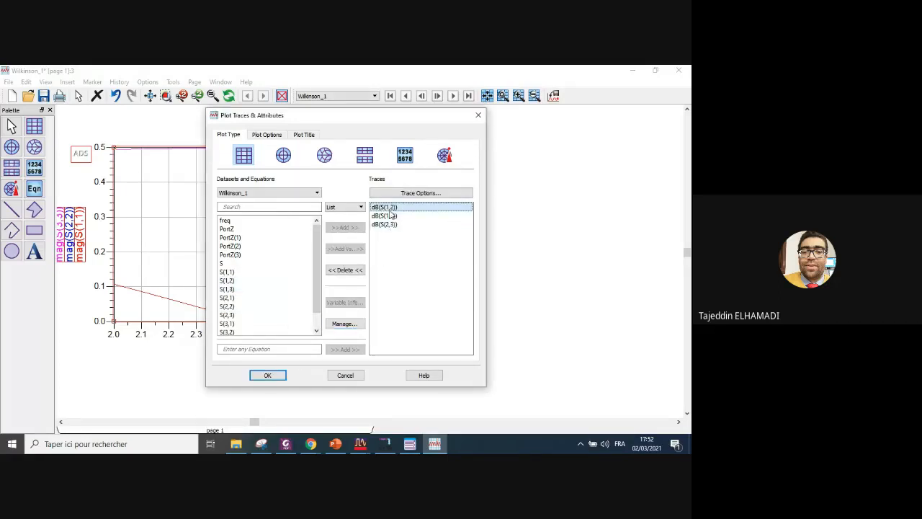
{"action": "left_click", "coordinate": [391, 224], "text": "ctrl"}
{"action": "left_click", "coordinate": [391, 216], "text": "ctrl"}
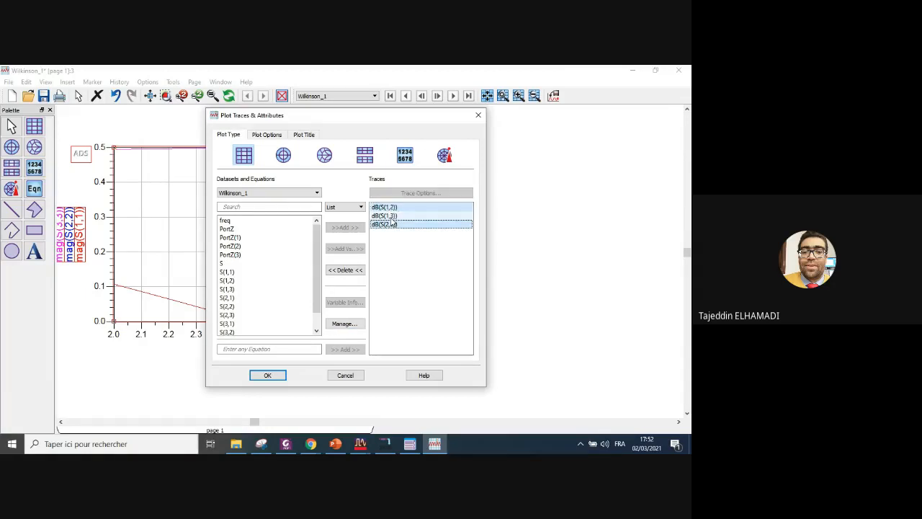
{"action": "left_click", "coordinate": [353, 268]}
- Add S(1,2), S(1,3) and S(2,3) to the new plot as magnitude traces and create the plot
{"action": "left_click", "coordinate": [229, 280]}
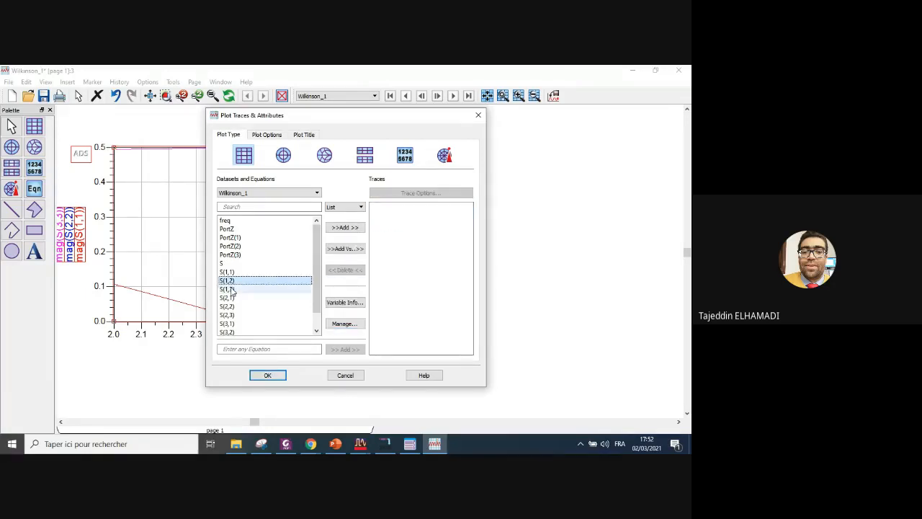
{"action": "left_click", "coordinate": [229, 289], "text": "ctrl"}
{"action": "left_click", "coordinate": [229, 314], "text": "ctrl"}
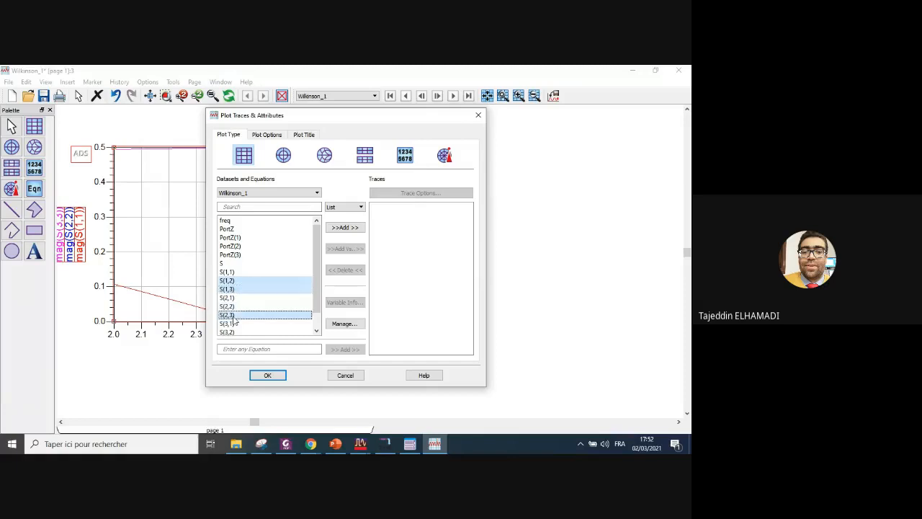
{"action": "left_click", "coordinate": [343, 228]}
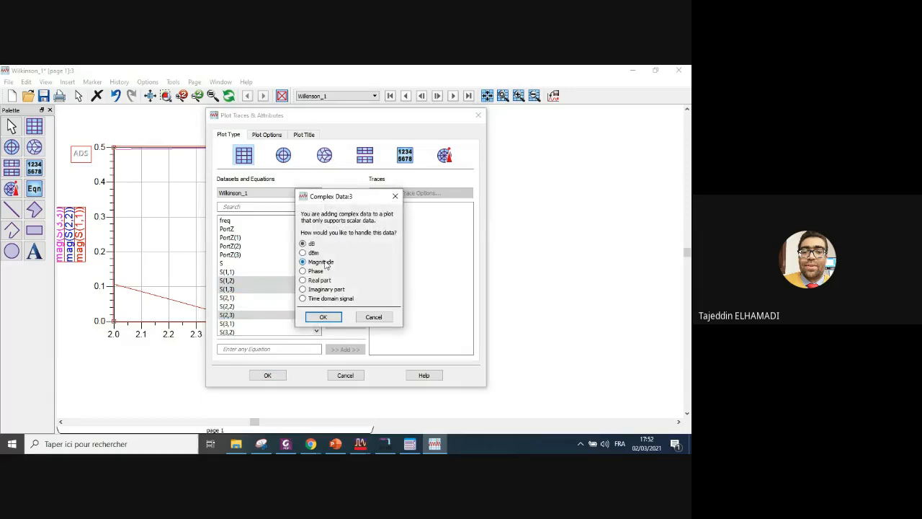
{"action": "left_click", "coordinate": [323, 317]}
{"action": "left_click", "coordinate": [268, 375]}
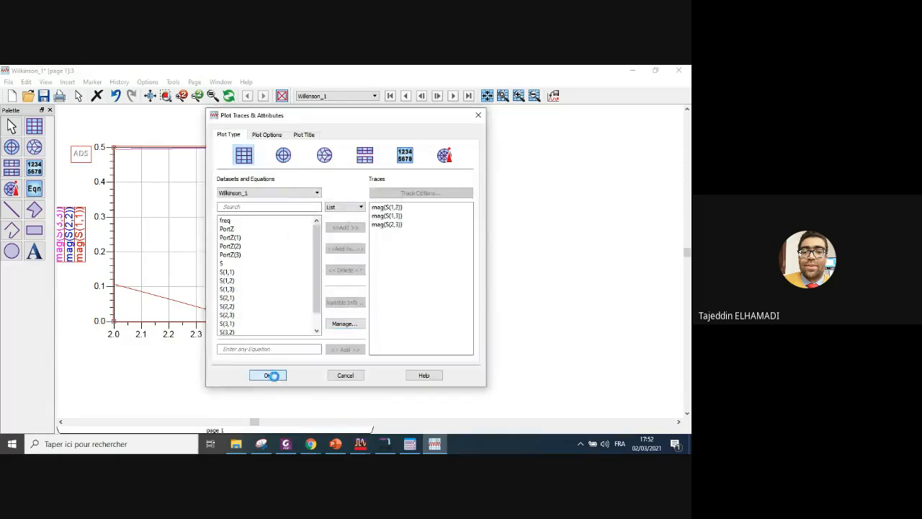
- Move the transmission and isolation magnitude plot clear of the neighbouring reflection plot and highlight its S(1,2) curve
{"action": "left_click", "coordinate": [603, 233]}
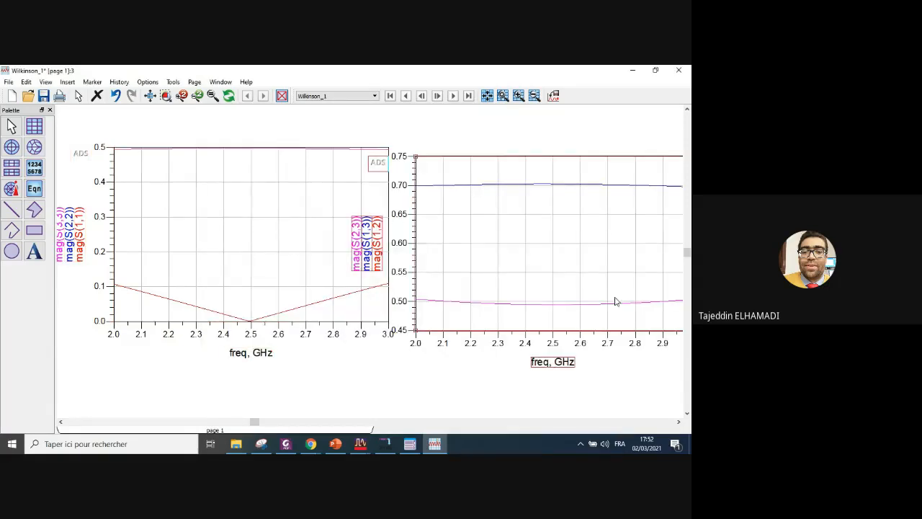
{"action": "scroll", "coordinate": [432, 271], "scroll_direction": "down", "scroll_amount": 3}
{"action": "scroll", "coordinate": [372, 263], "scroll_direction": "up", "scroll_amount": 3}
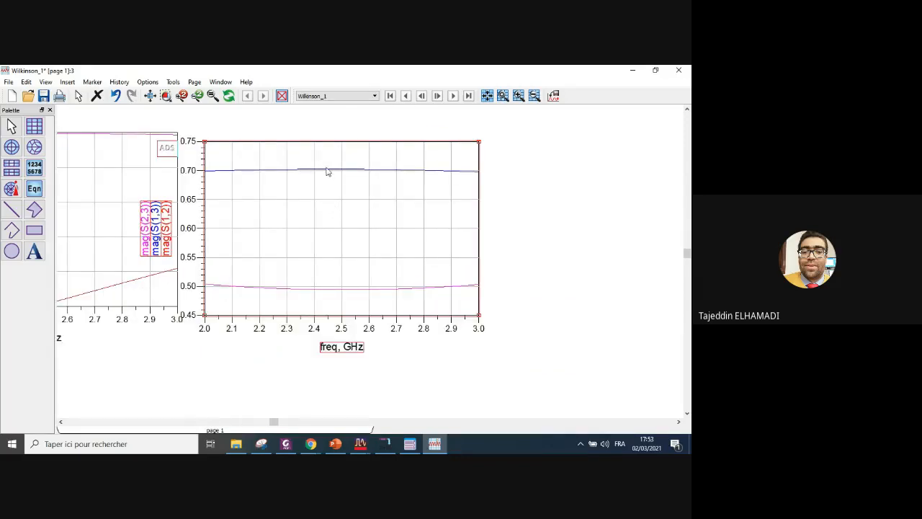
{"action": "left_click_drag", "start_coordinate": [326, 176], "coordinate": [406, 186]}
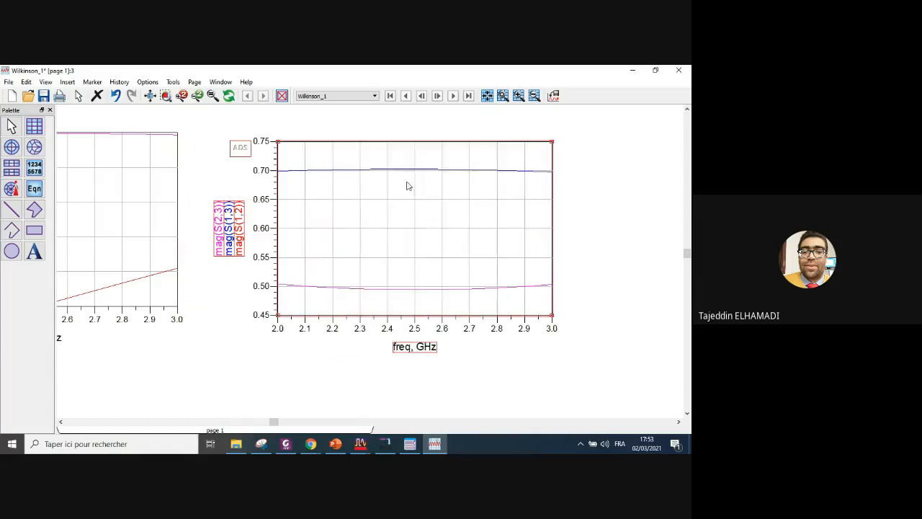
{"action": "left_click", "coordinate": [404, 172]}
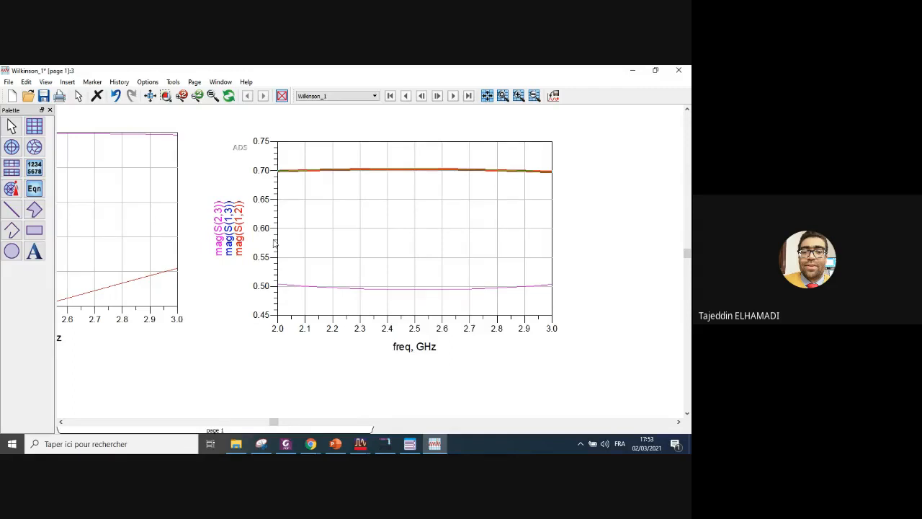
- Examine the S(2,3) magnitude curve against the S(1,2) and S(1,3) curves around 2.5 GHz, and look over all the plots
{"action": "left_click", "coordinate": [418, 289]}
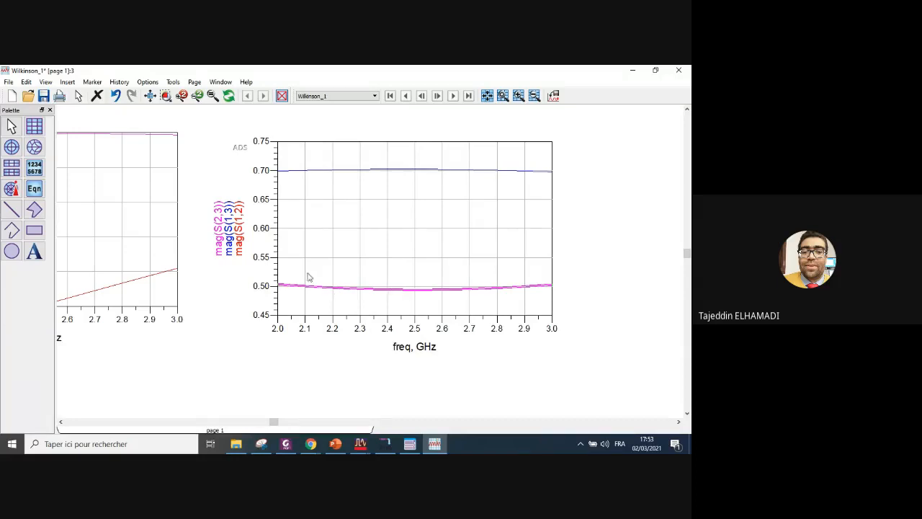
{"action": "left_click", "coordinate": [419, 274]}
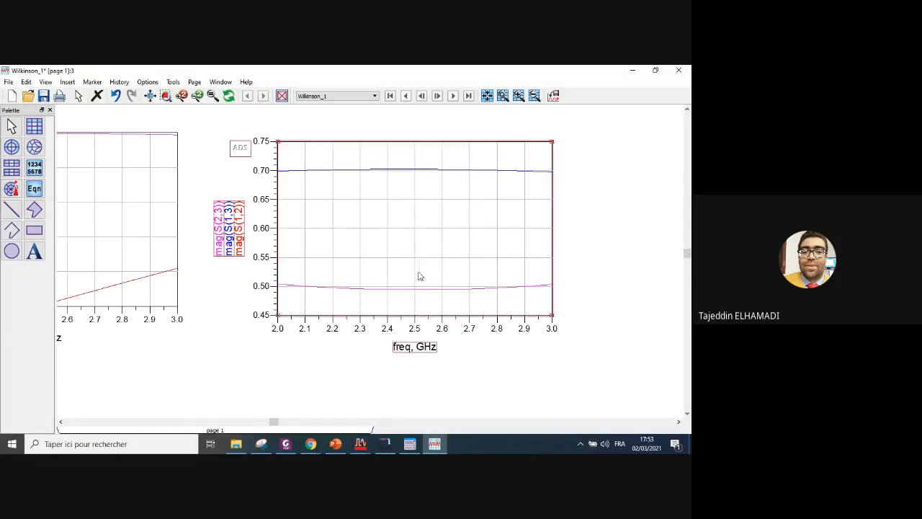
{"action": "left_click", "coordinate": [419, 289]}
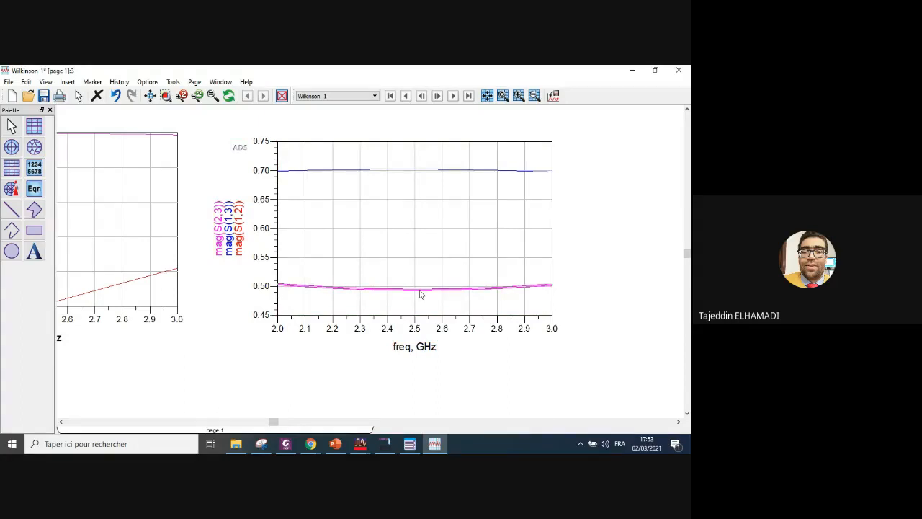
{"action": "left_click", "coordinate": [420, 293]}
{"action": "left_click", "coordinate": [420, 293]}
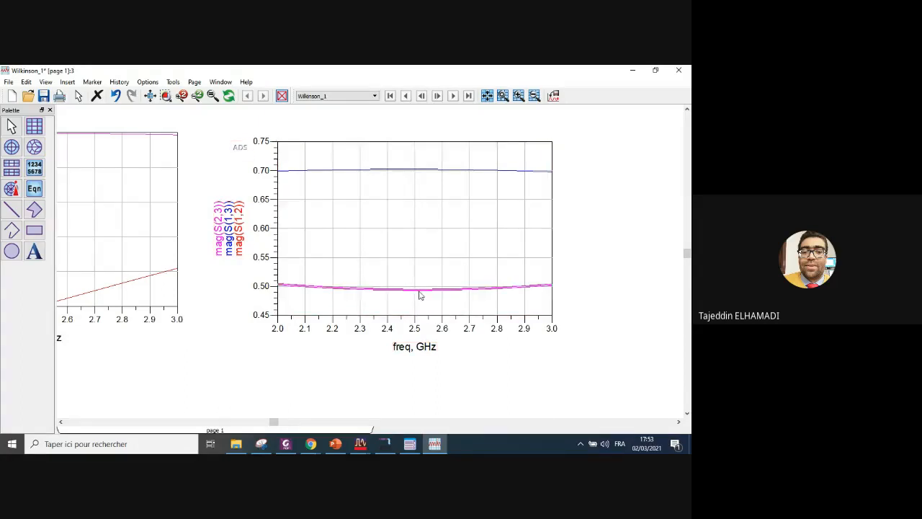
{"action": "left_click", "coordinate": [302, 211]}
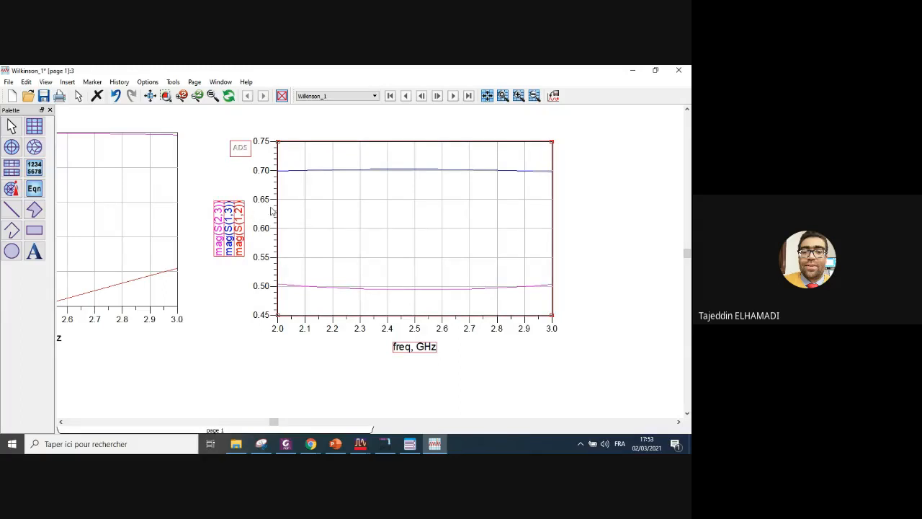
{"action": "left_click", "coordinate": [407, 172]}
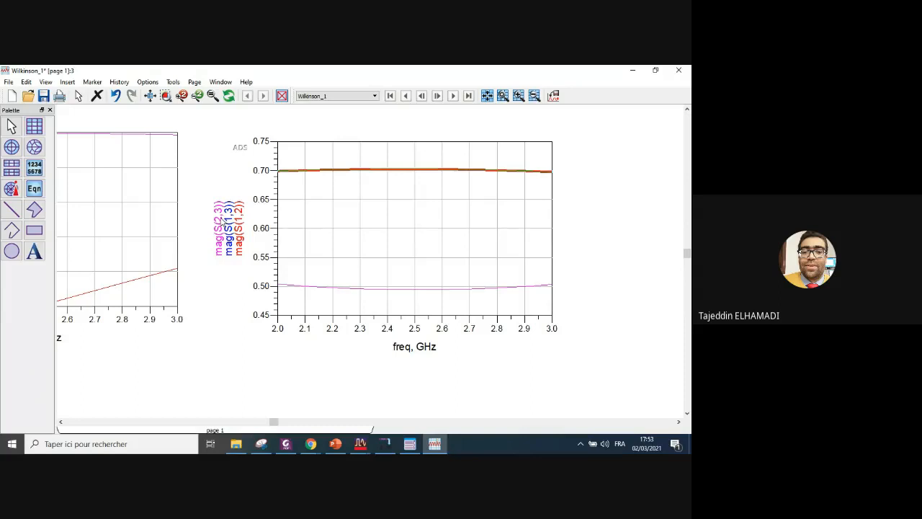
{"action": "double_click", "coordinate": [218, 216]}
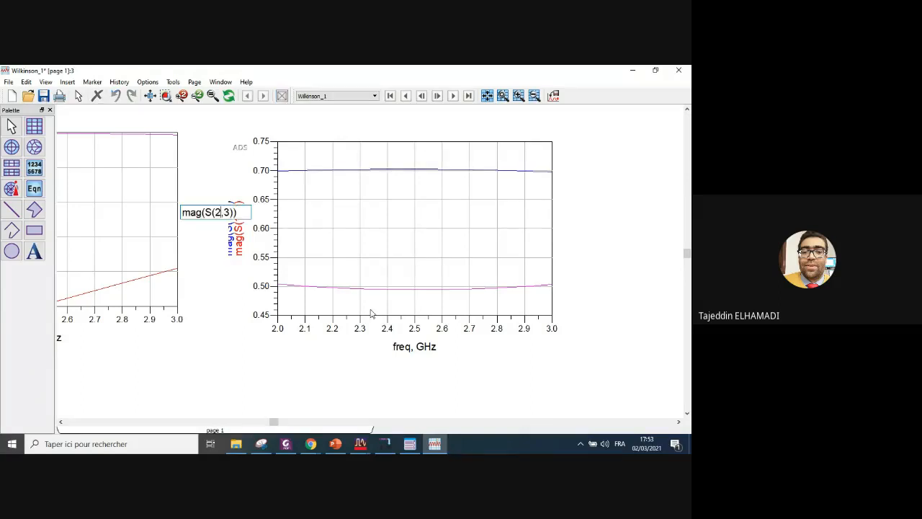
{"action": "left_click", "coordinate": [490, 375]}
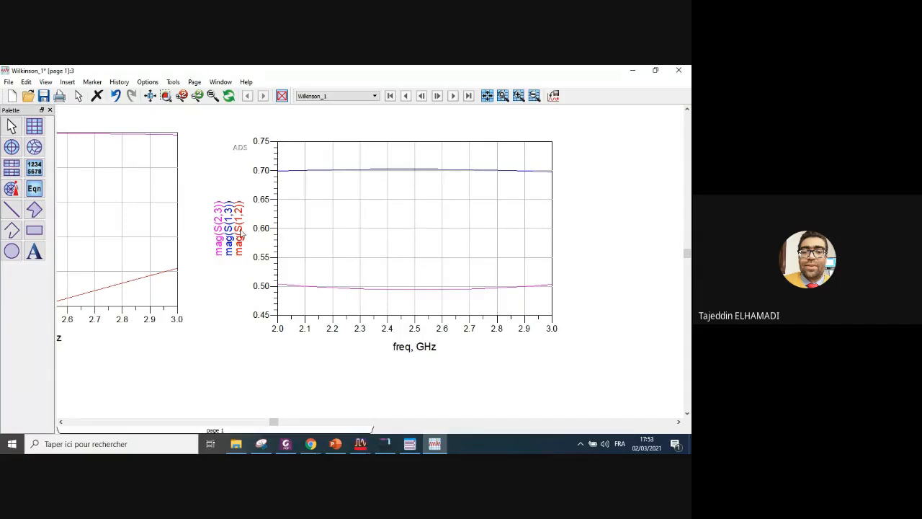
{"action": "left_click", "coordinate": [410, 291]}
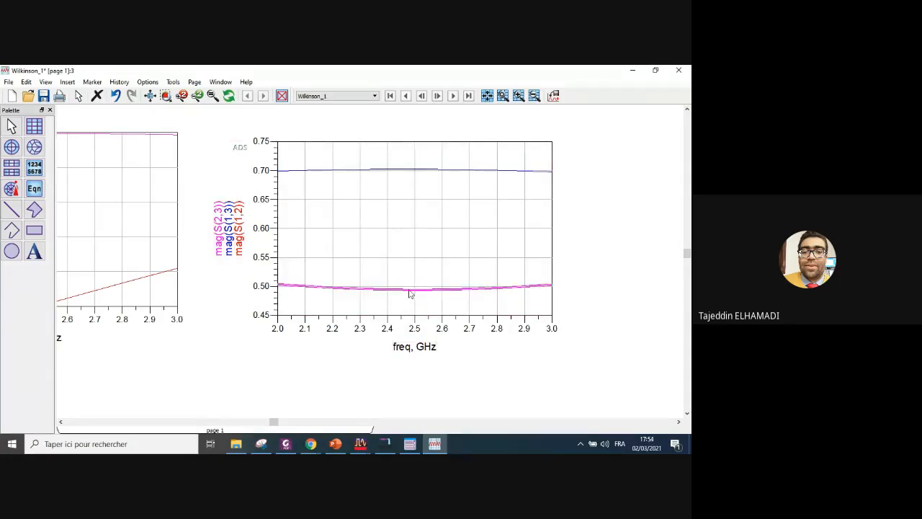
{"action": "mouse_move", "coordinate": [409, 293]}
{"action": "scroll", "coordinate": [285, 301], "scroll_direction": "down", "scroll_amount": 4}
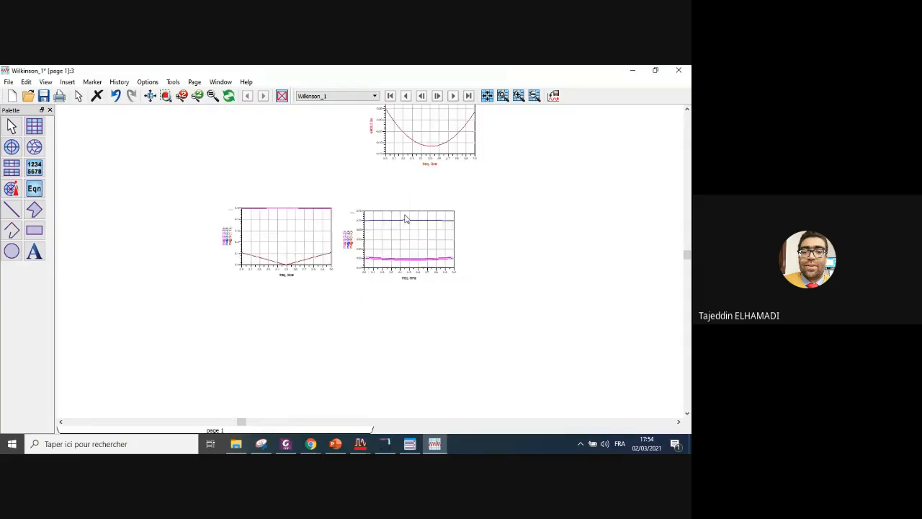
{"action": "scroll", "coordinate": [386, 241], "scroll_direction": "down", "scroll_amount": 1}
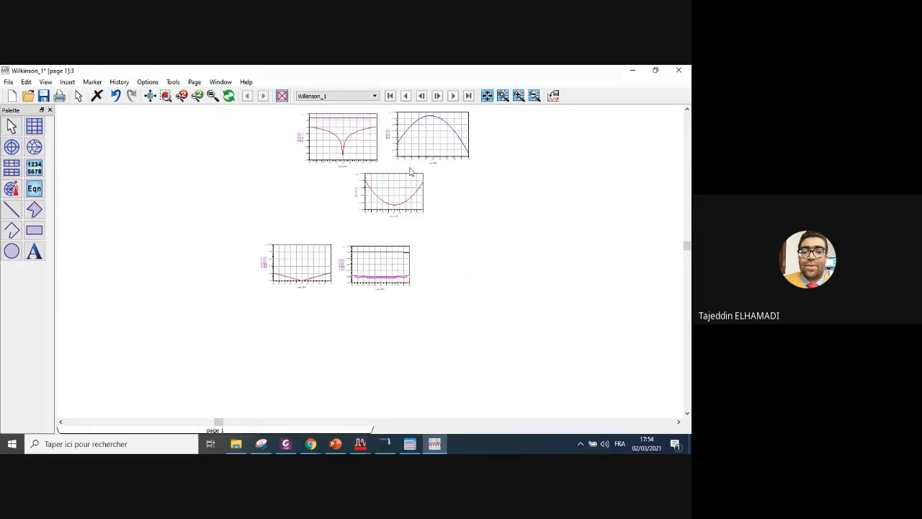
{"action": "scroll", "coordinate": [379, 245], "scroll_direction": "up", "scroll_amount": 1}
{"action": "scroll", "coordinate": [371, 265], "scroll_direction": "up", "scroll_amount": 1}
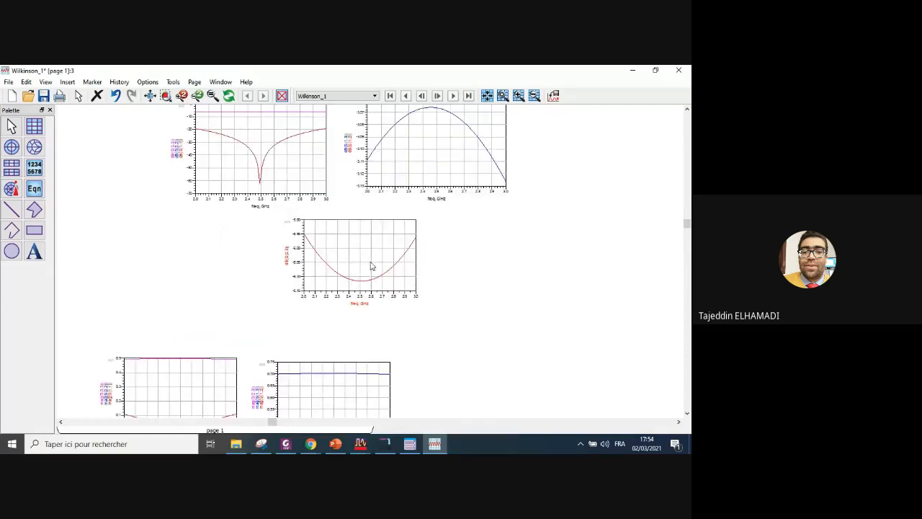
{"action": "scroll", "coordinate": [371, 265], "scroll_direction": "down", "scroll_amount": 1}
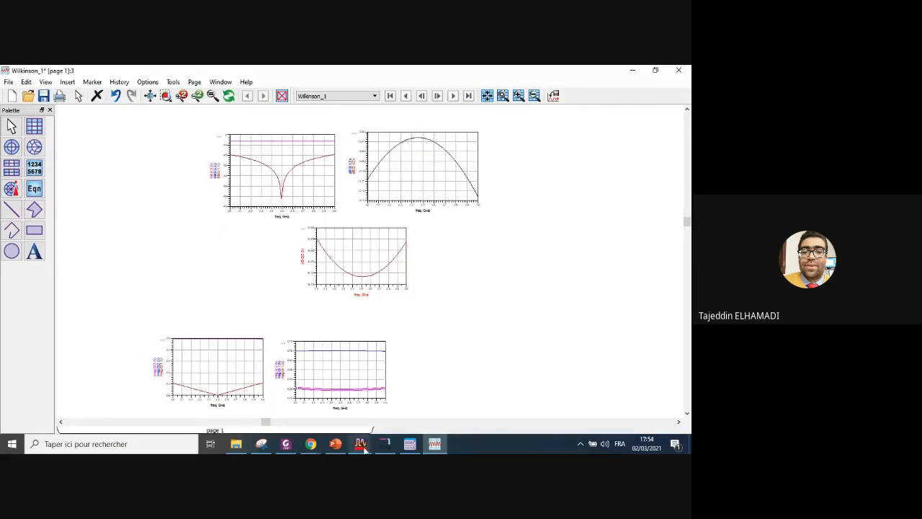
- In the schematic, set the isolation resistor R1 between the two outputs to 100 Ohm and rerun the simulation
{"action": "mouse_move", "coordinate": [369, 442]}
{"action": "left_click", "coordinate": [415, 396]}
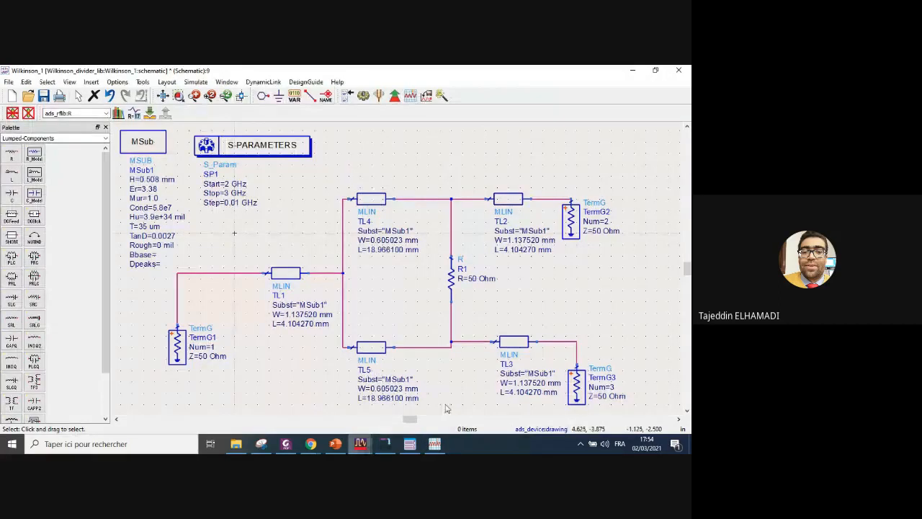
{"action": "double_click", "coordinate": [477, 278]}
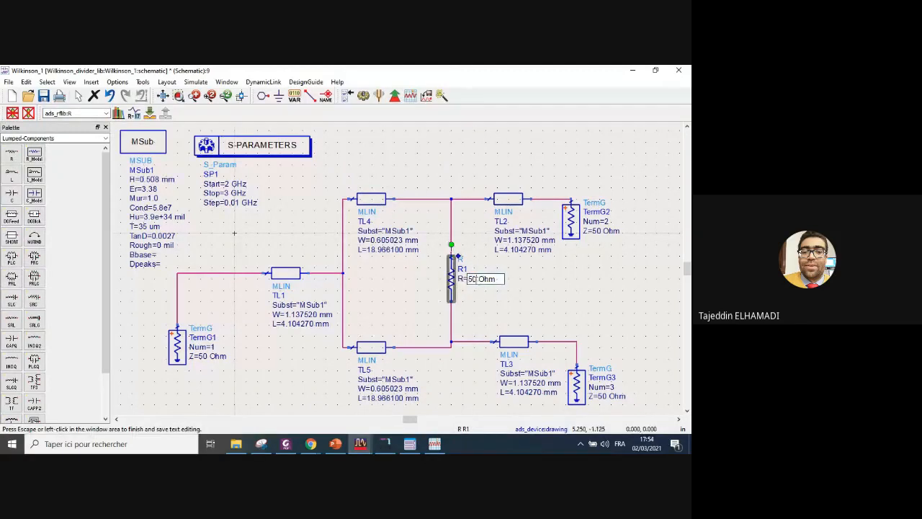
{"action": "key", "text": "BackSpace"}
{"action": "key", "text": "BackSpace"}
{"action": "type", "text": "100"}
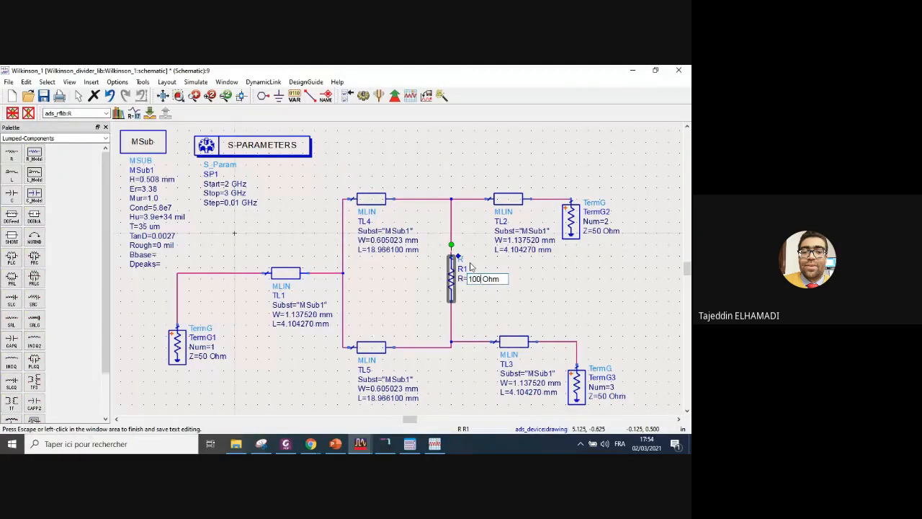
{"action": "left_click", "coordinate": [577, 298]}
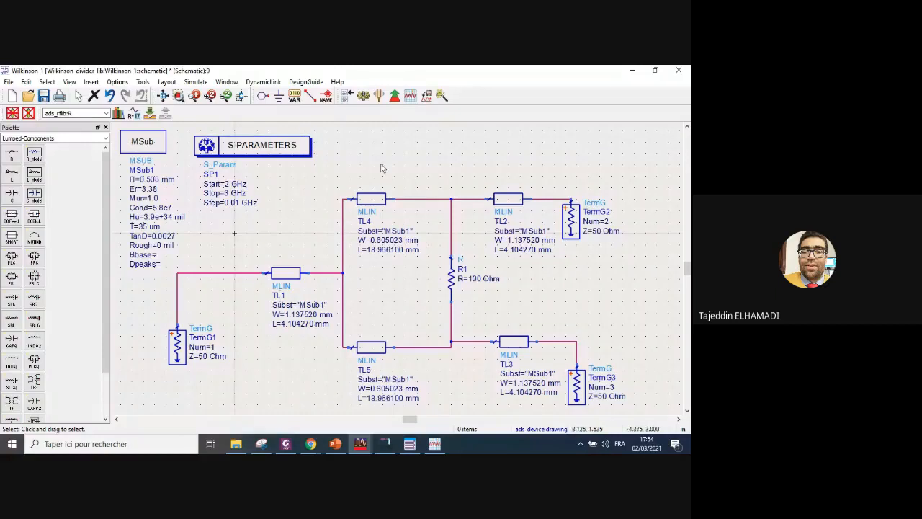
{"action": "left_click", "coordinate": [364, 96]}
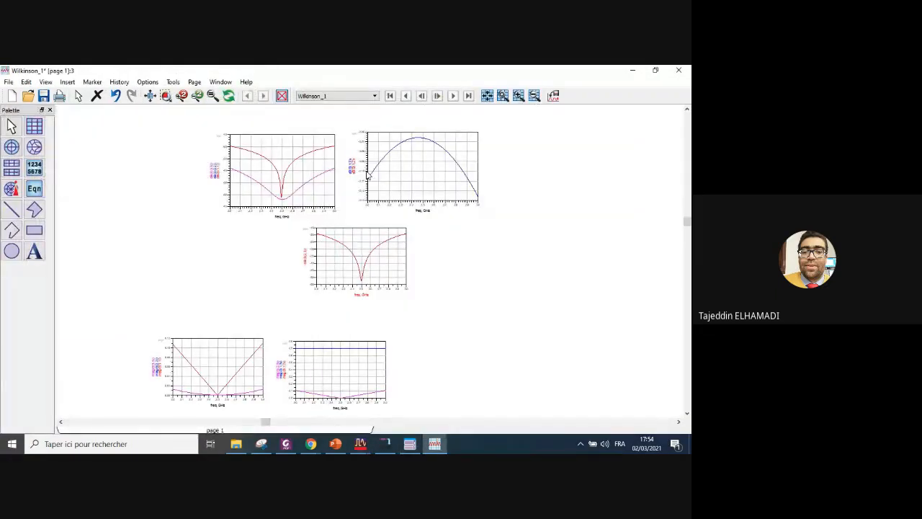
- Examine the updated S(1,1), S(2,2) and S(3,3) curves near 2.5 GHz in the dB and magnitude reflection plots
{"action": "scroll", "coordinate": [345, 231], "scroll_direction": "up", "scroll_amount": 3}
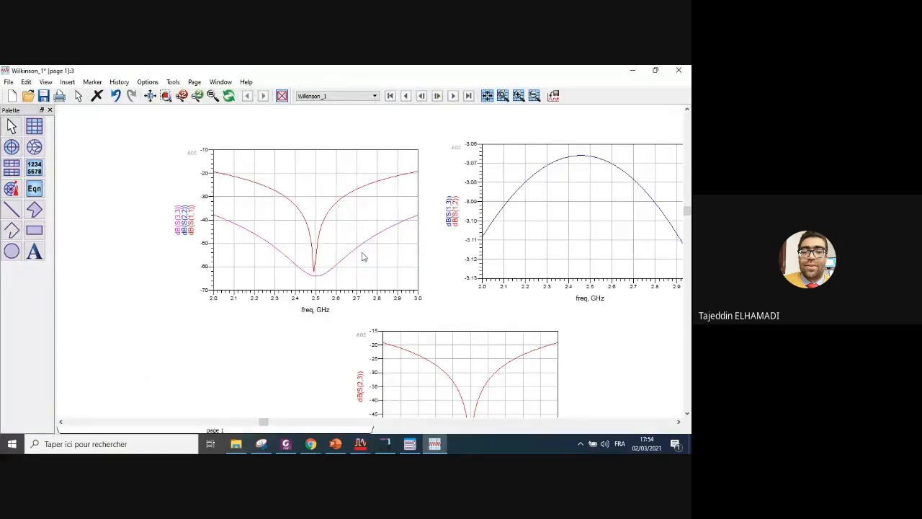
{"action": "scroll", "coordinate": [363, 257], "scroll_direction": "up", "scroll_amount": 1}
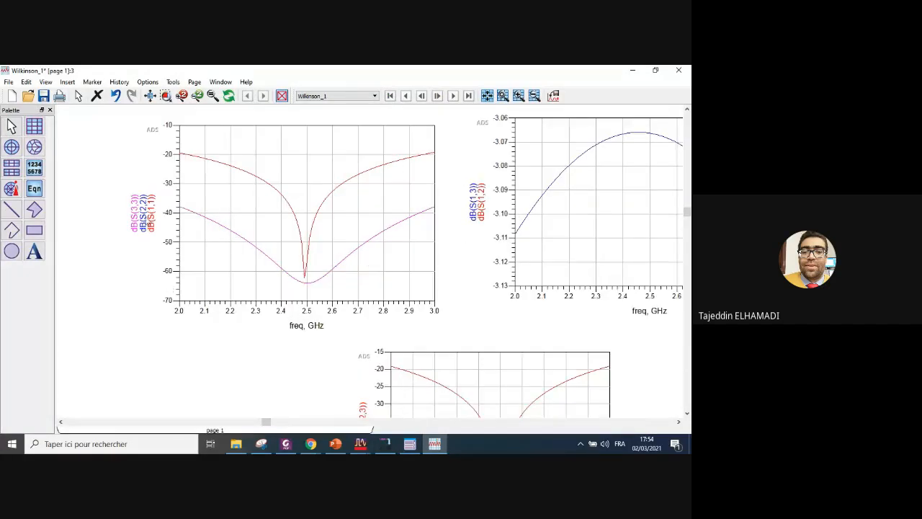
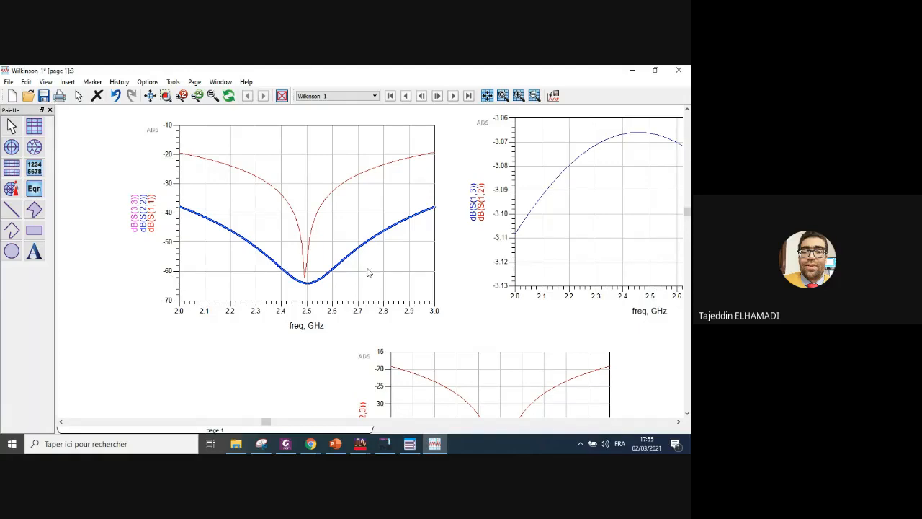
{"action": "scroll", "coordinate": [343, 282], "scroll_direction": "down", "scroll_amount": 6}
{"action": "scroll", "coordinate": [378, 358], "scroll_direction": "up", "scroll_amount": 3}
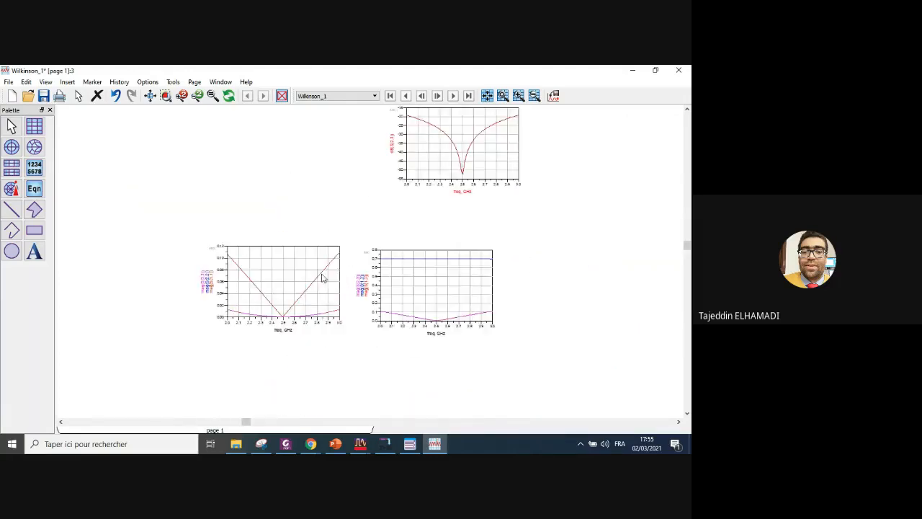
{"action": "scroll", "coordinate": [346, 289], "scroll_direction": "up", "scroll_amount": 2}
{"action": "scroll", "coordinate": [364, 274], "scroll_direction": "up", "scroll_amount": 2}
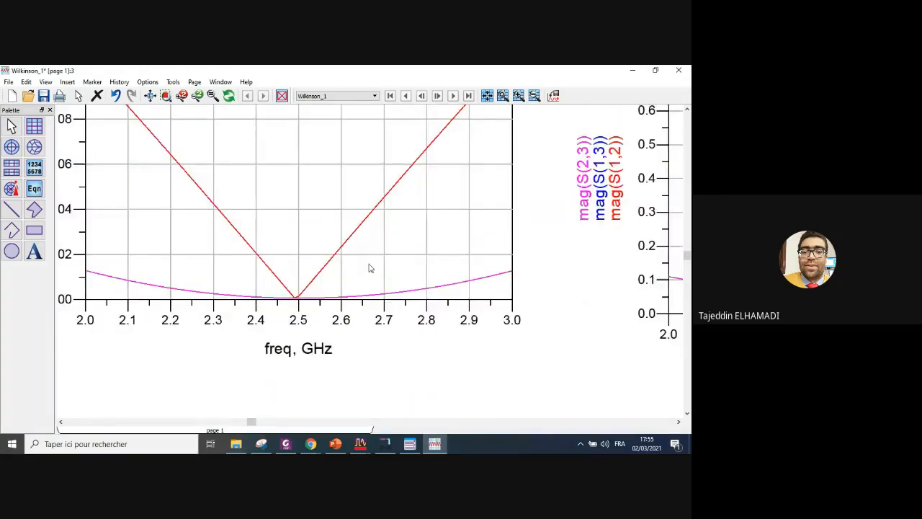
{"action": "scroll", "coordinate": [298, 286], "scroll_direction": "up", "scroll_amount": 1}
{"action": "scroll", "coordinate": [250, 260], "scroll_direction": "down", "scroll_amount": 3}
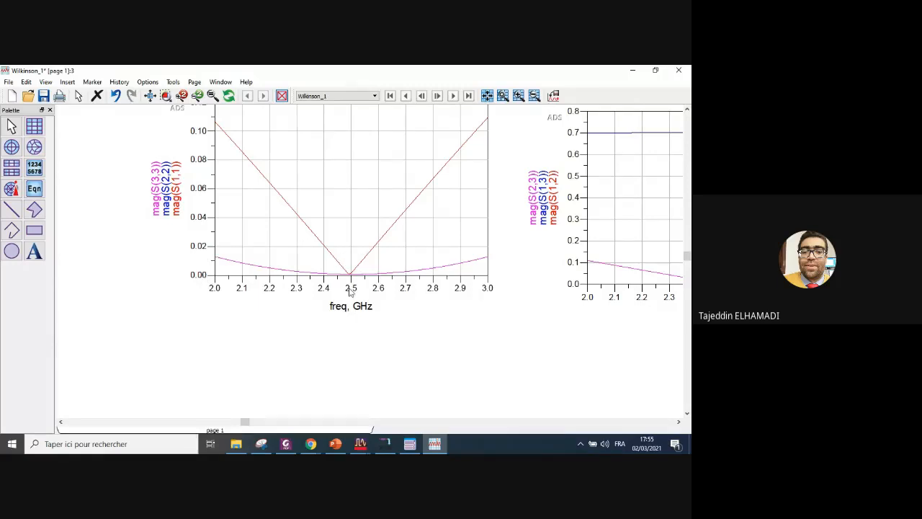
{"action": "scroll", "coordinate": [362, 268], "scroll_direction": "up", "scroll_amount": 2}
{"action": "scroll", "coordinate": [368, 262], "scroll_direction": "down", "scroll_amount": 2}
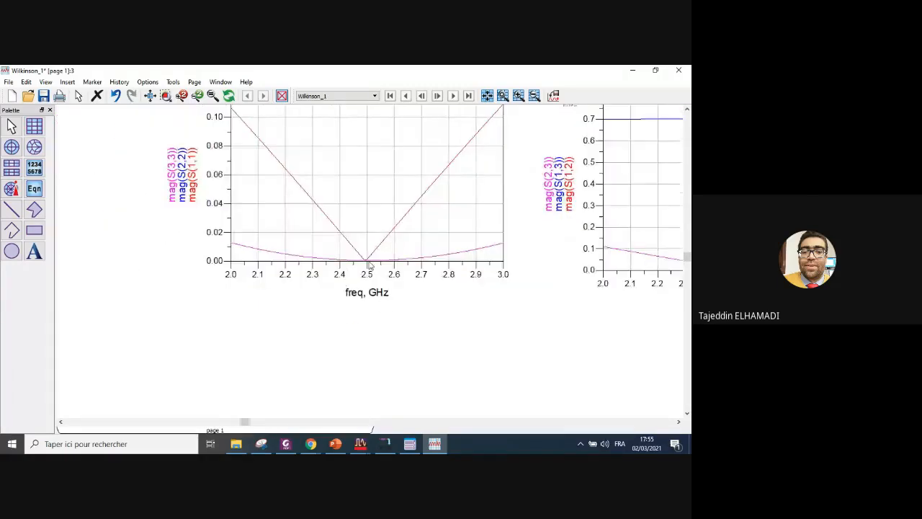
{"action": "mouse_move", "coordinate": [369, 265]}
{"action": "scroll", "coordinate": [369, 265], "scroll_direction": "up", "scroll_amount": 3}
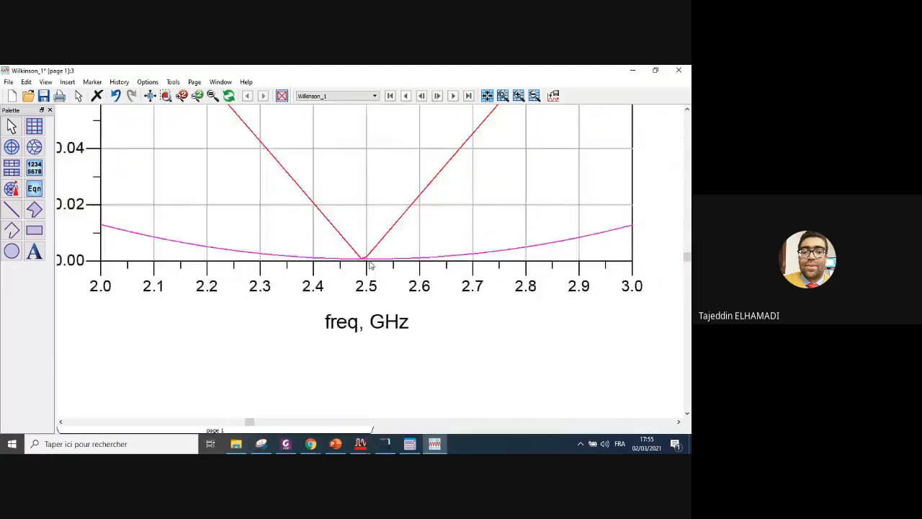
{"action": "scroll", "coordinate": [368, 265], "scroll_direction": "down", "scroll_amount": 3}
{"action": "scroll", "coordinate": [369, 265], "scroll_direction": "up", "scroll_amount": 2}
{"action": "scroll", "coordinate": [369, 265], "scroll_direction": "up", "scroll_amount": 1}
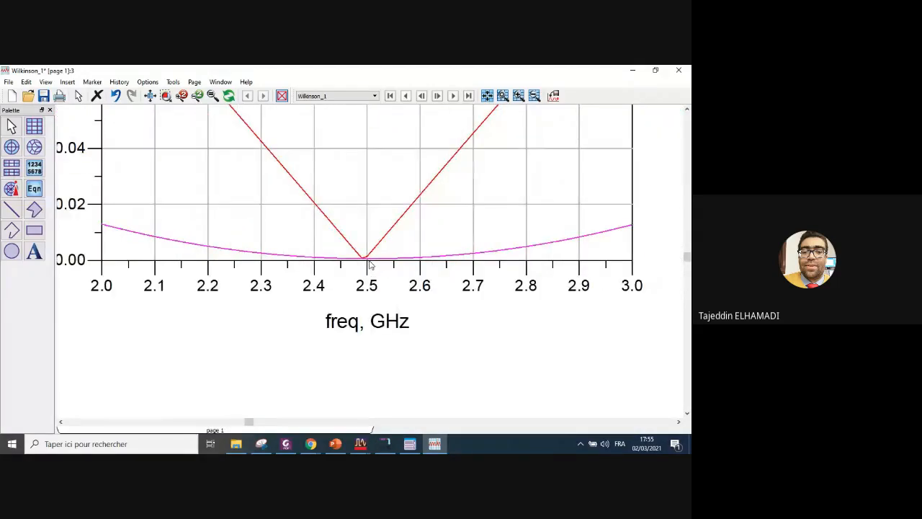
{"action": "scroll", "coordinate": [369, 265], "scroll_direction": "down", "scroll_amount": 2}
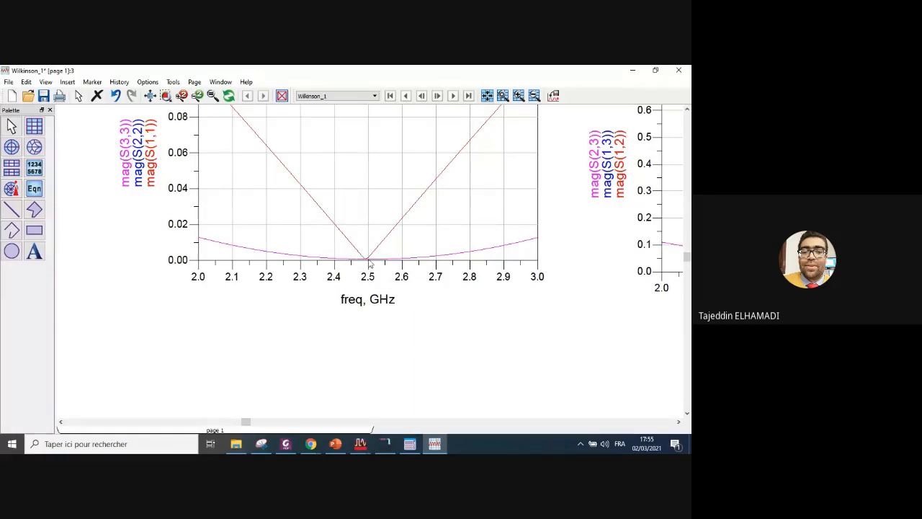
- Add a line marker at 2.5 GHz to the reflection magnitude plot and place its readout inside the plot beside the marker line
{"action": "left_click", "coordinate": [98, 84]}
{"action": "left_click", "coordinate": [115, 148]}
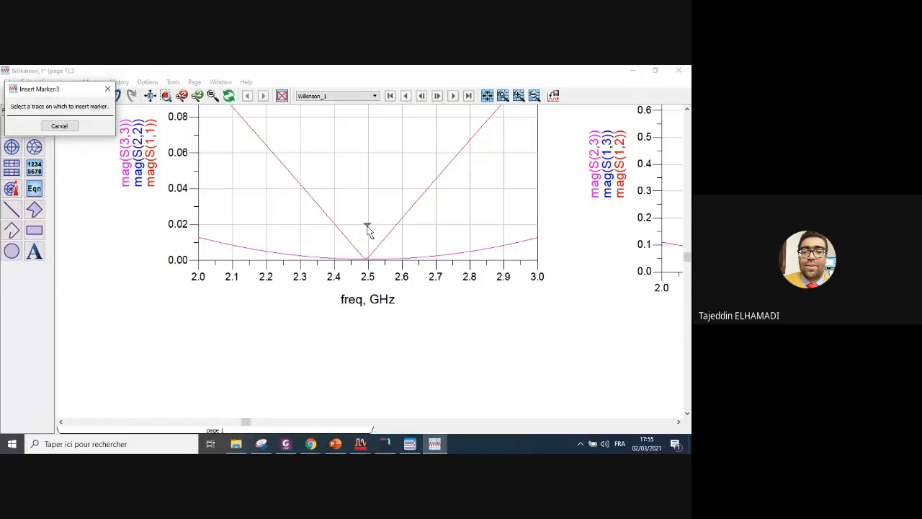
{"action": "left_click", "coordinate": [367, 228]}
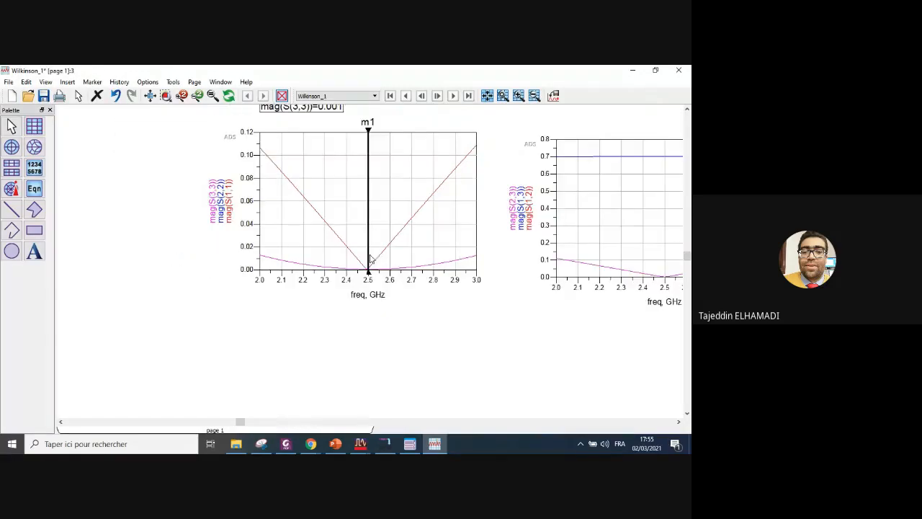
{"action": "left_click_drag", "start_coordinate": [333, 109], "coordinate": [338, 196]}
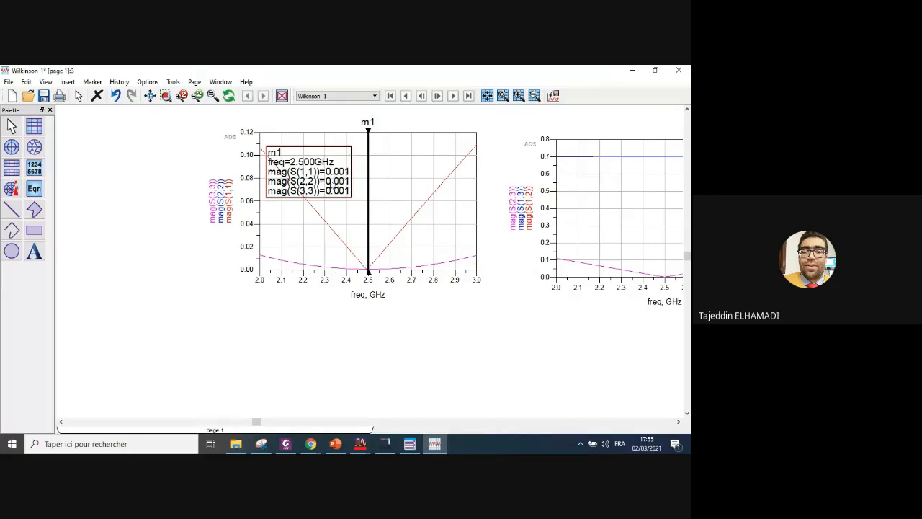
{"action": "left_click_drag", "start_coordinate": [338, 156], "coordinate": [346, 140]}
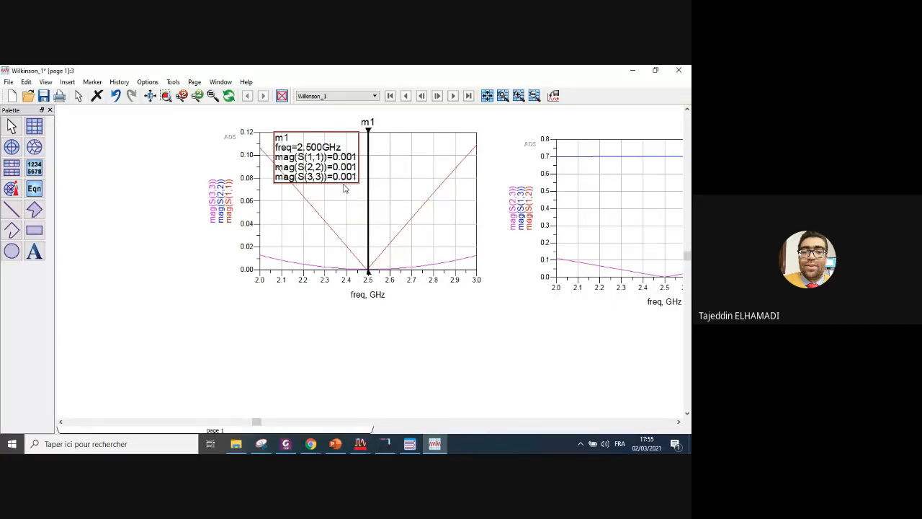
- Add a line marker at 2.5 GHz to the dB plot of S(1,1), S(2,2) and S(3,3) and place its readout inside the plot
{"action": "scroll", "coordinate": [344, 188], "scroll_direction": "down", "scroll_amount": 5}
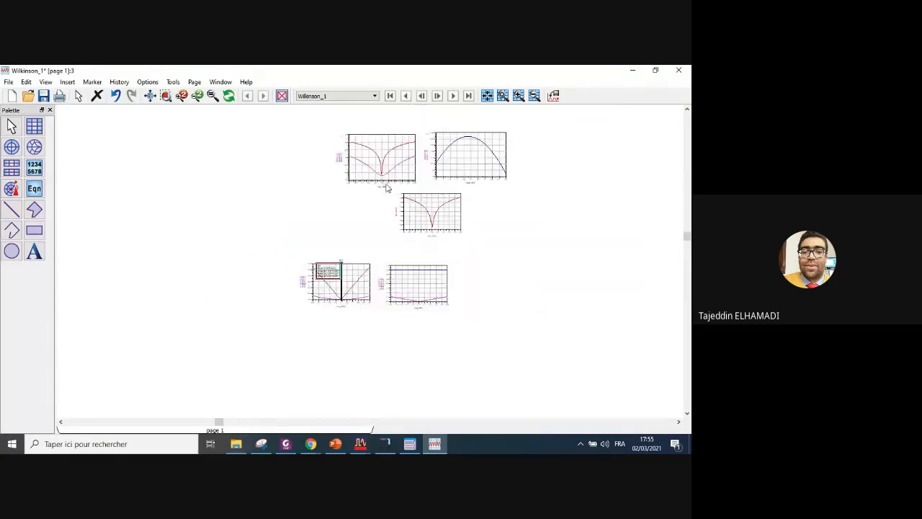
{"action": "scroll", "coordinate": [373, 251], "scroll_direction": "up", "scroll_amount": 5}
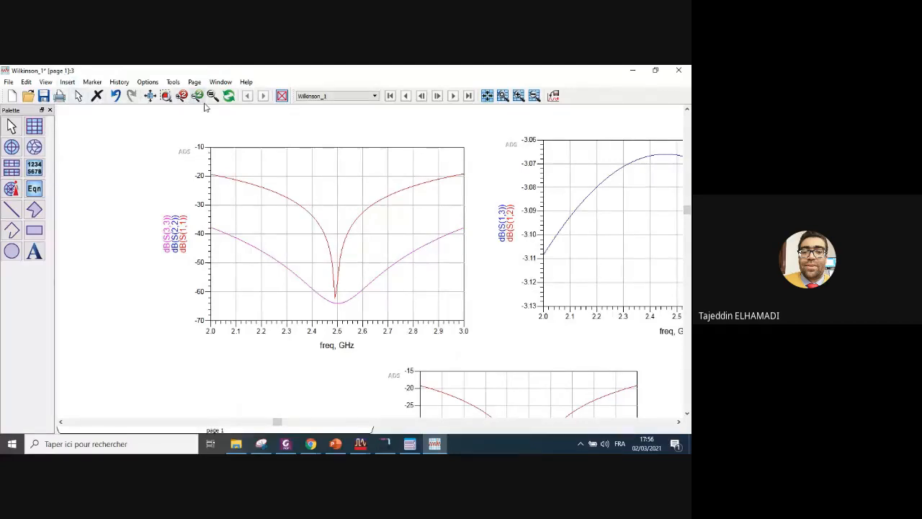
{"action": "left_click", "coordinate": [92, 82]}
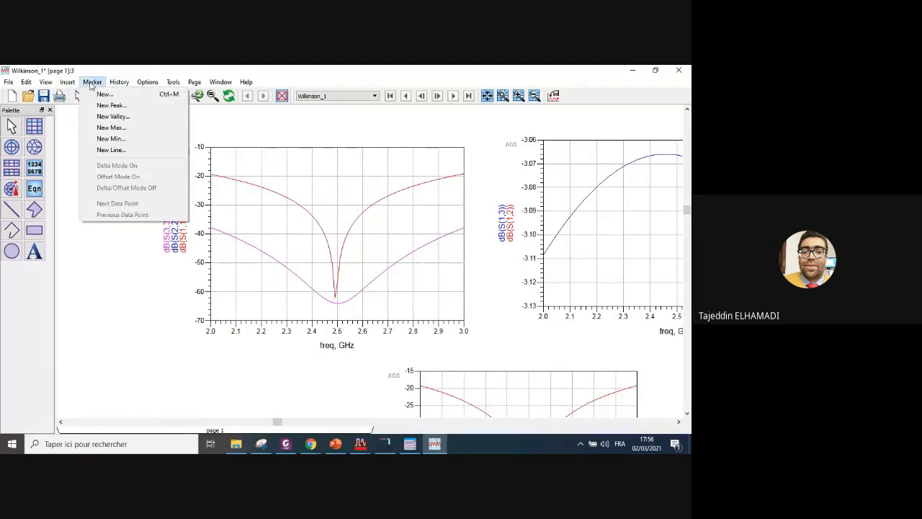
{"action": "left_click", "coordinate": [116, 150]}
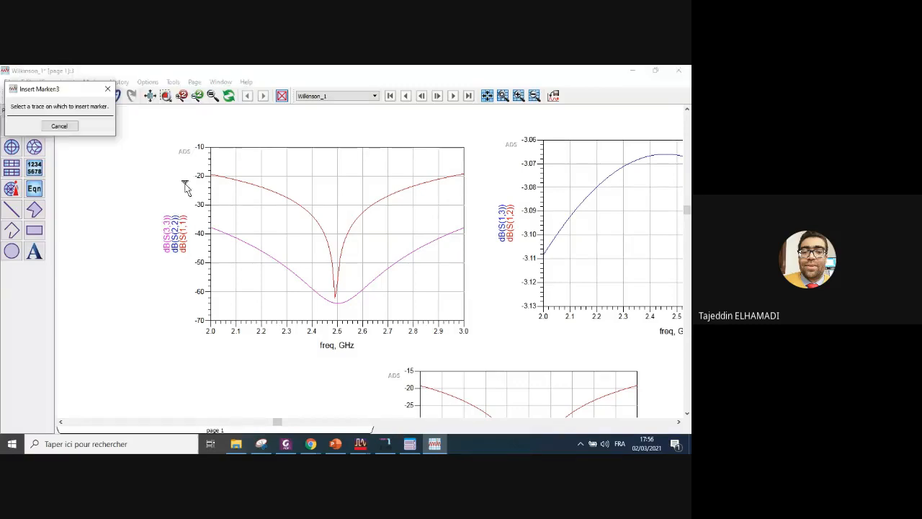
{"action": "left_click", "coordinate": [337, 221]}
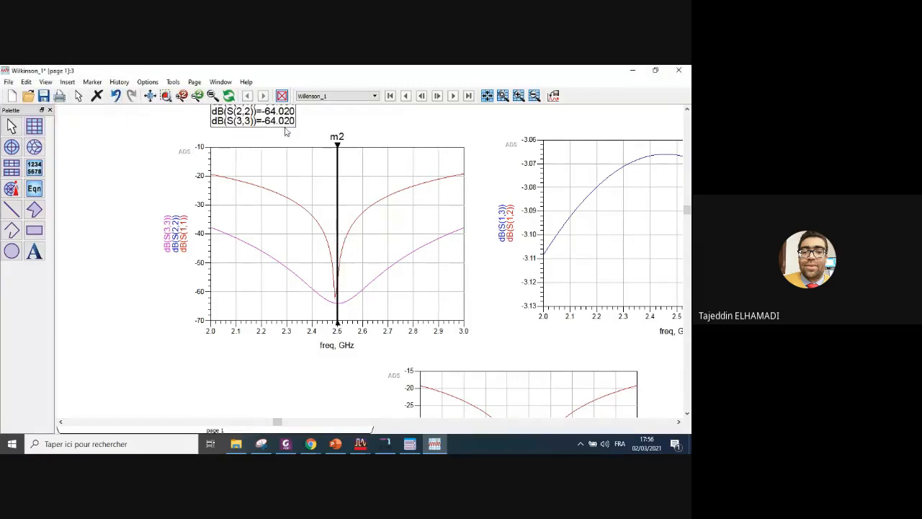
{"action": "left_click_drag", "start_coordinate": [286, 131], "coordinate": [301, 199]}
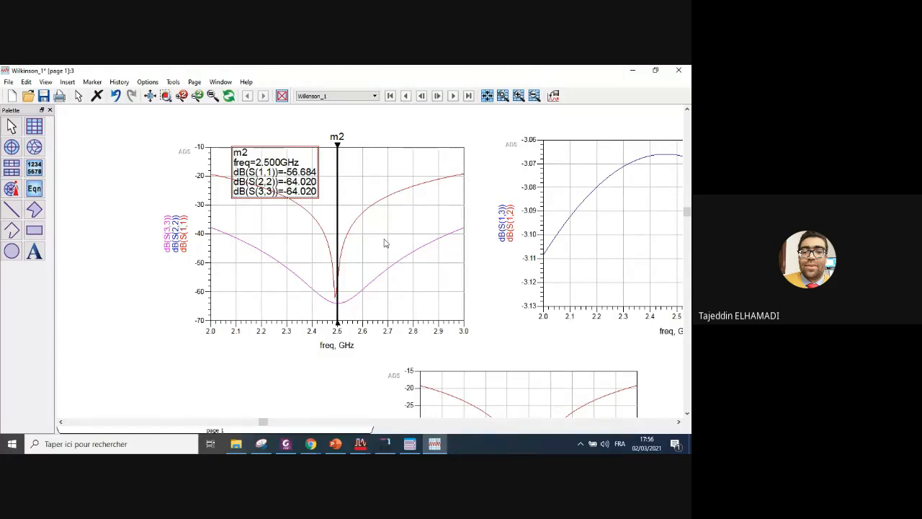
- Add a line marker at 2.5 GHz to the dB plot of S(1,2) and S(1,3) and place its readout above the curve, clear of it
{"action": "scroll", "coordinate": [383, 266], "scroll_direction": "down", "scroll_amount": 2}
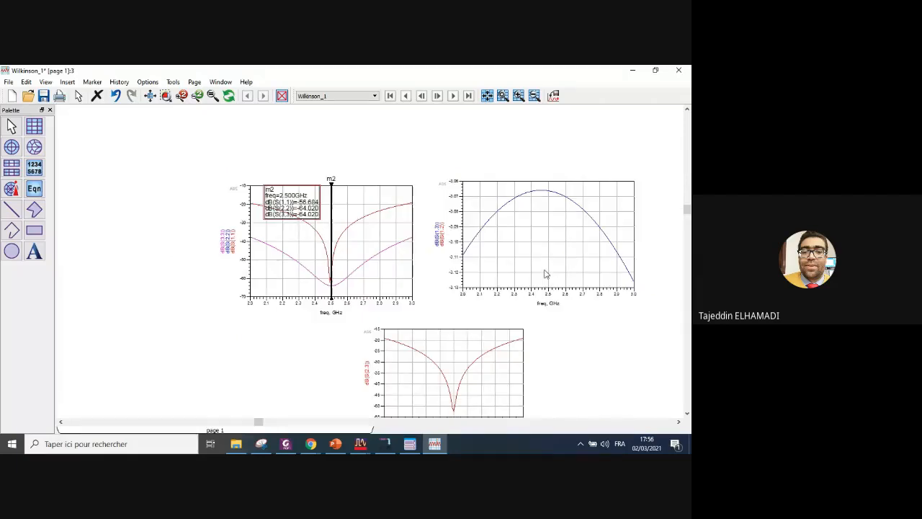
{"action": "scroll", "coordinate": [566, 252], "scroll_direction": "up", "scroll_amount": 2}
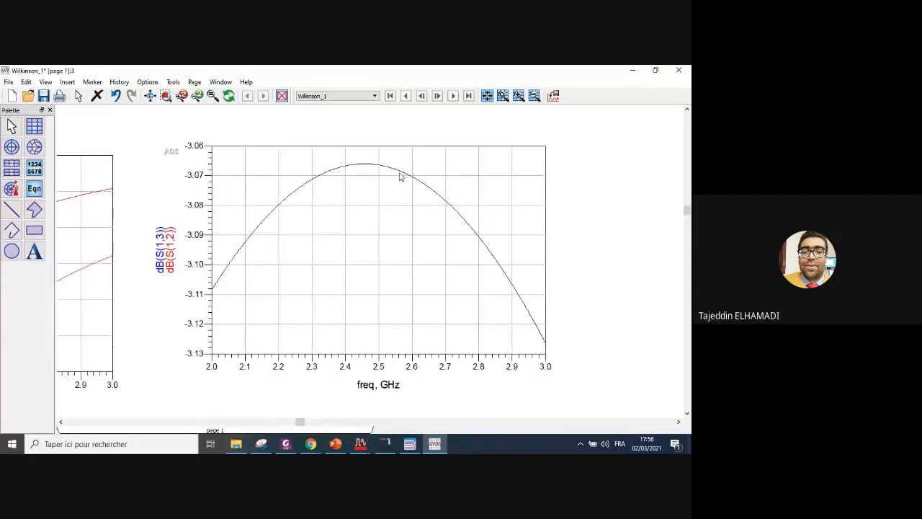
{"action": "scroll", "coordinate": [344, 282], "scroll_direction": "down", "scroll_amount": 2}
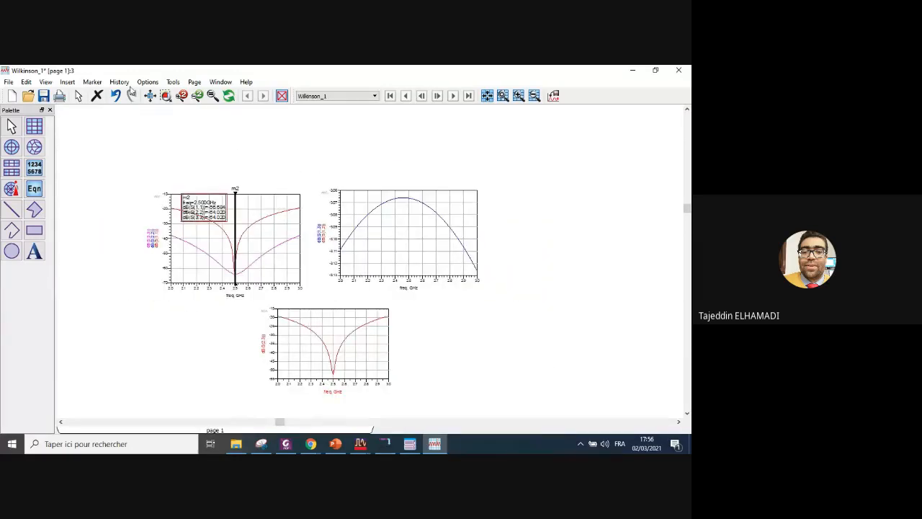
{"action": "left_click", "coordinate": [92, 81]}
{"action": "left_click", "coordinate": [101, 149]}
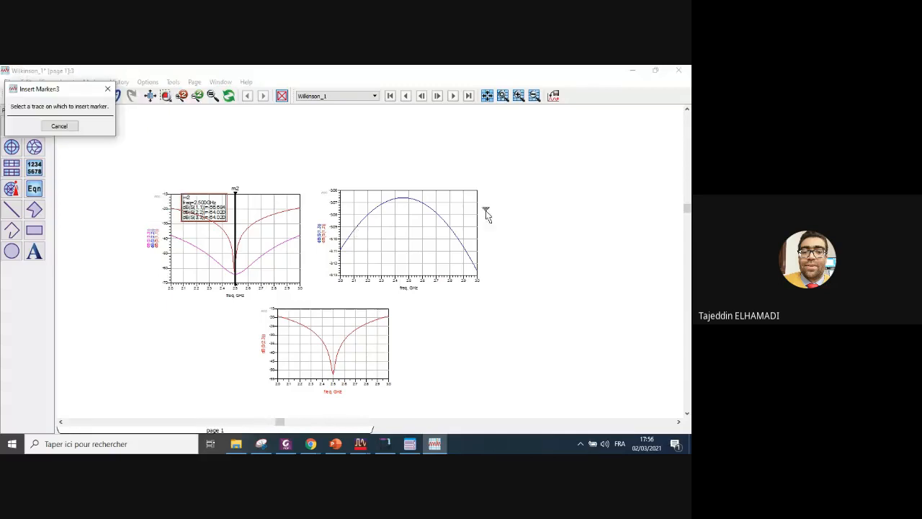
{"action": "left_click", "coordinate": [412, 199]}
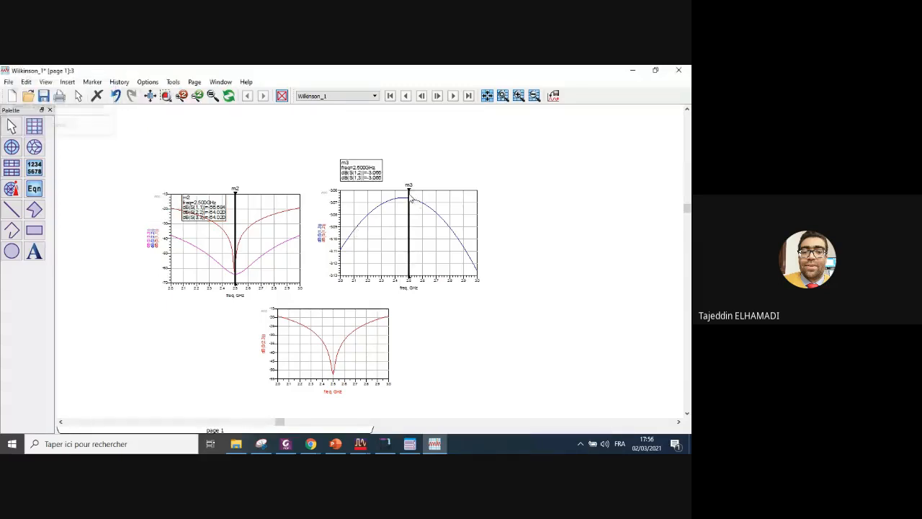
{"action": "left_click_drag", "start_coordinate": [369, 179], "coordinate": [384, 217]}
{"action": "scroll", "coordinate": [383, 222], "scroll_direction": "up", "scroll_amount": 2}
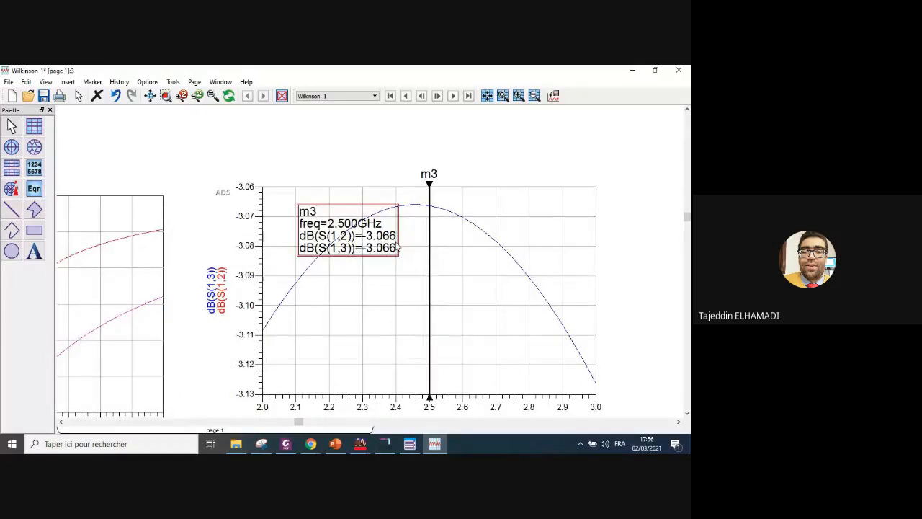
{"action": "left_click_drag", "start_coordinate": [352, 211], "coordinate": [326, 158]}
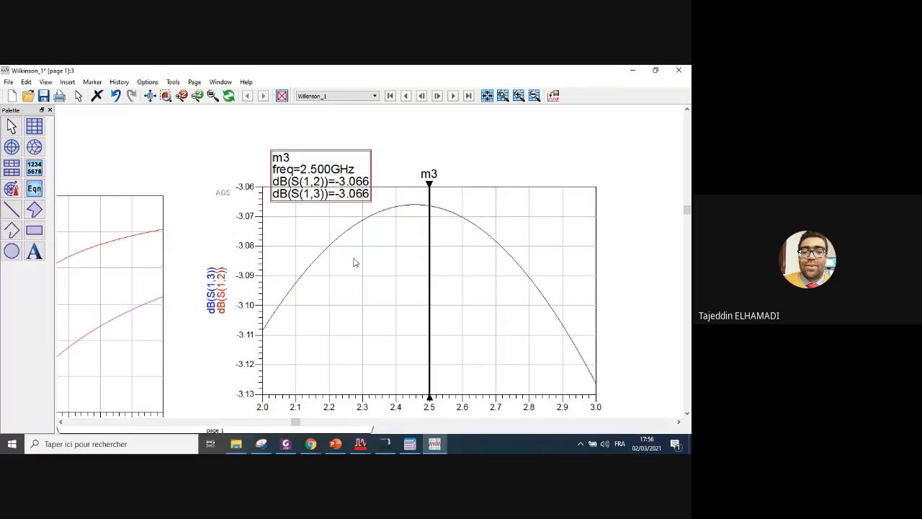
- Add a line marker at 2.5 GHz to the dB(S(2,3)) plot and place its readout inside the plot on the higher-frequency side of the marker line
{"action": "scroll", "coordinate": [371, 323], "scroll_direction": "down", "scroll_amount": 2}
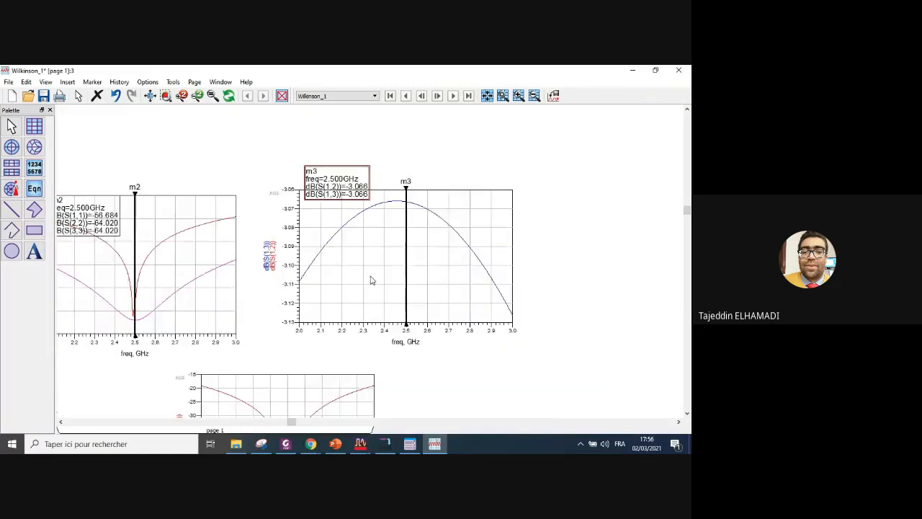
{"action": "scroll", "coordinate": [372, 280], "scroll_direction": "down", "scroll_amount": 2}
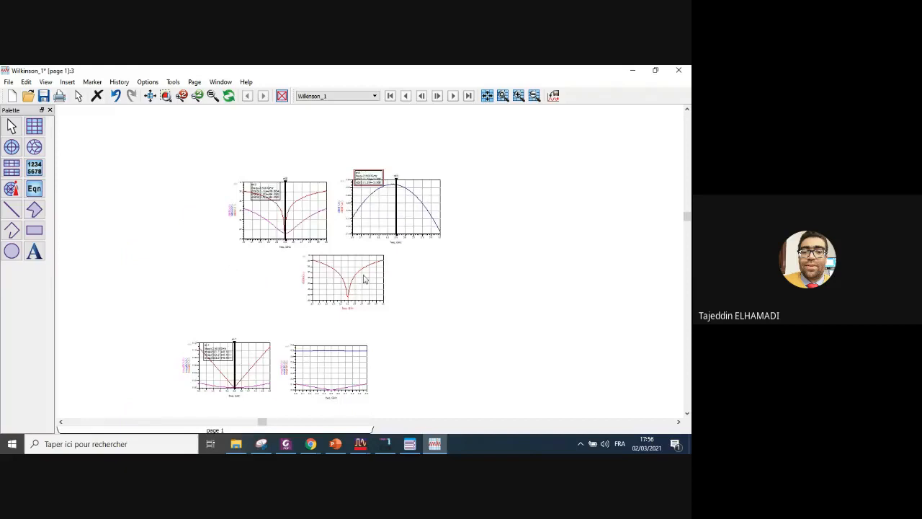
{"action": "scroll", "coordinate": [364, 279], "scroll_direction": "up", "scroll_amount": 4}
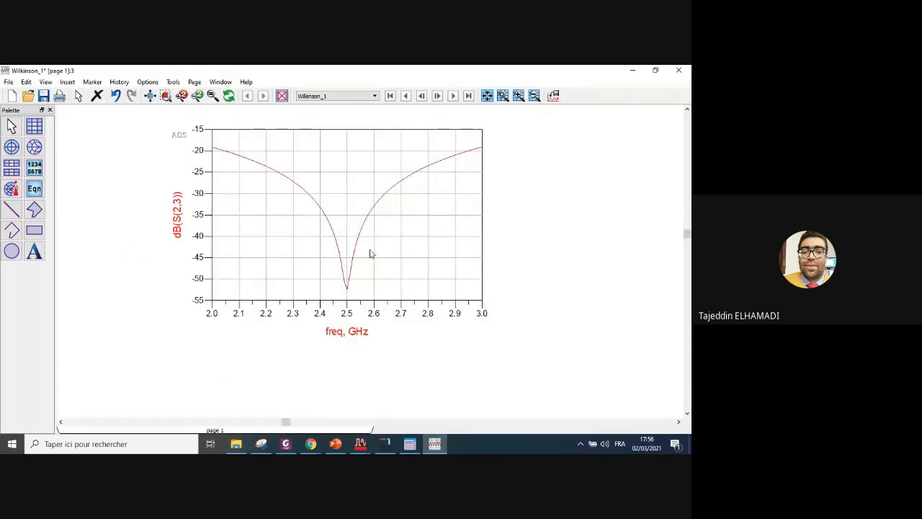
{"action": "left_click", "coordinate": [92, 82]}
{"action": "mouse_move", "coordinate": [72, 83]}
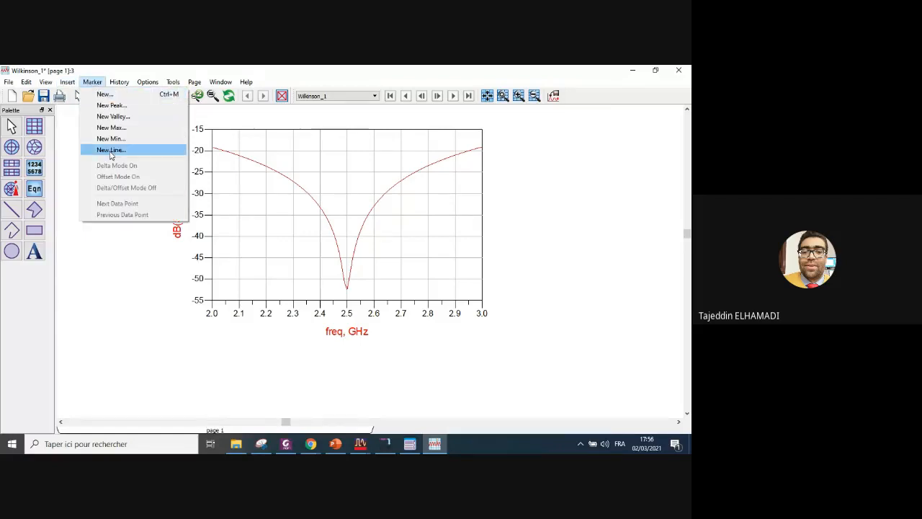
{"action": "left_click", "coordinate": [111, 150]}
{"action": "left_click", "coordinate": [348, 165]}
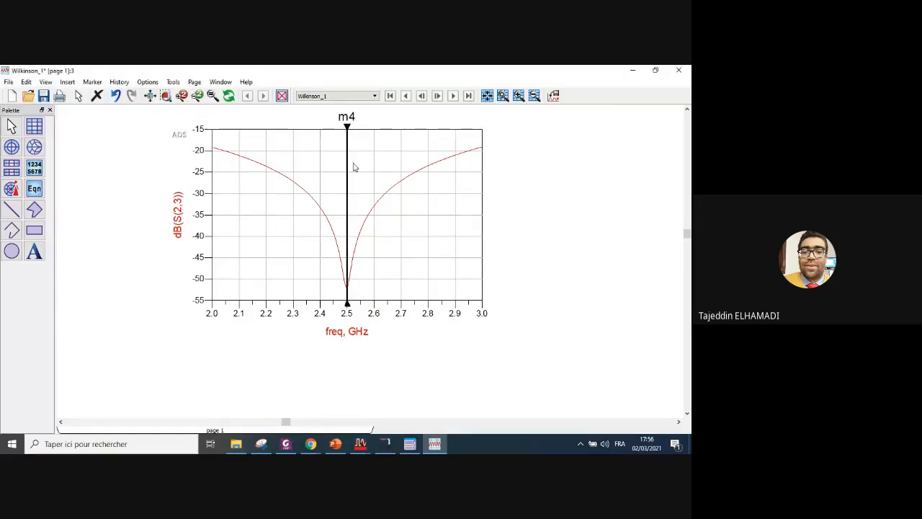
{"action": "left_click_drag", "start_coordinate": [303, 150], "coordinate": [320, 213]}
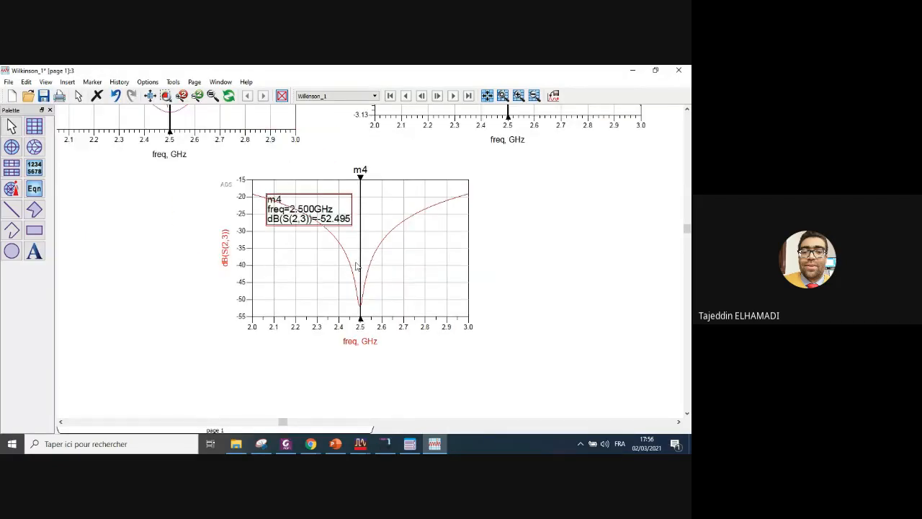
{"action": "scroll", "coordinate": [356, 266], "scroll_direction": "up", "scroll_amount": 2}
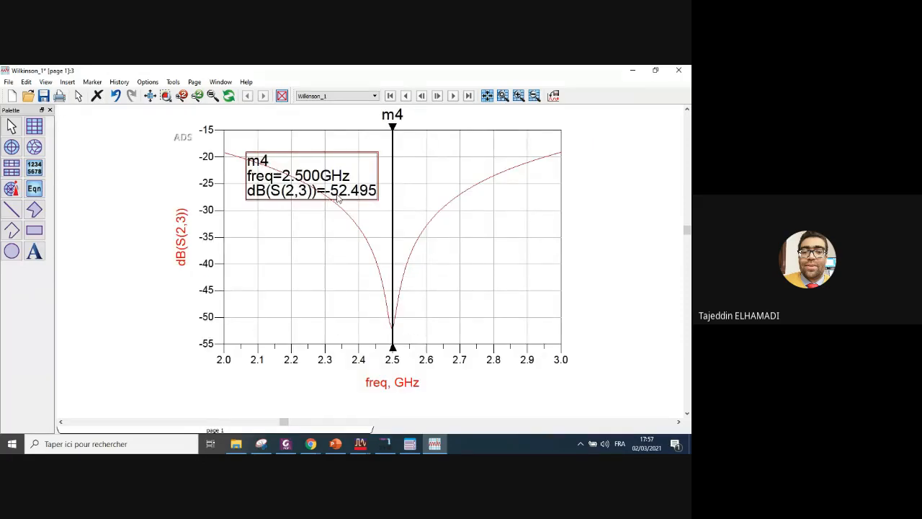
{"action": "left_click_drag", "start_coordinate": [367, 174], "coordinate": [512, 150]}
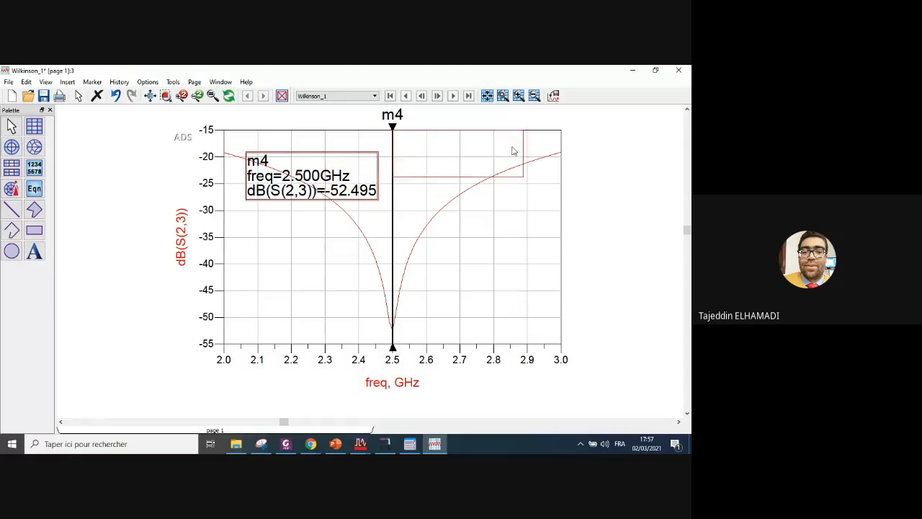
- Add a line marker at 2.5 GHz to the magnitude plot of S(1,2), S(1,3) and S(2,3), place its readout inside the plot and read it
{"action": "scroll", "coordinate": [375, 264], "scroll_direction": "down", "scroll_amount": 3}
{"action": "scroll", "coordinate": [373, 265], "scroll_direction": "down", "scroll_amount": 2}
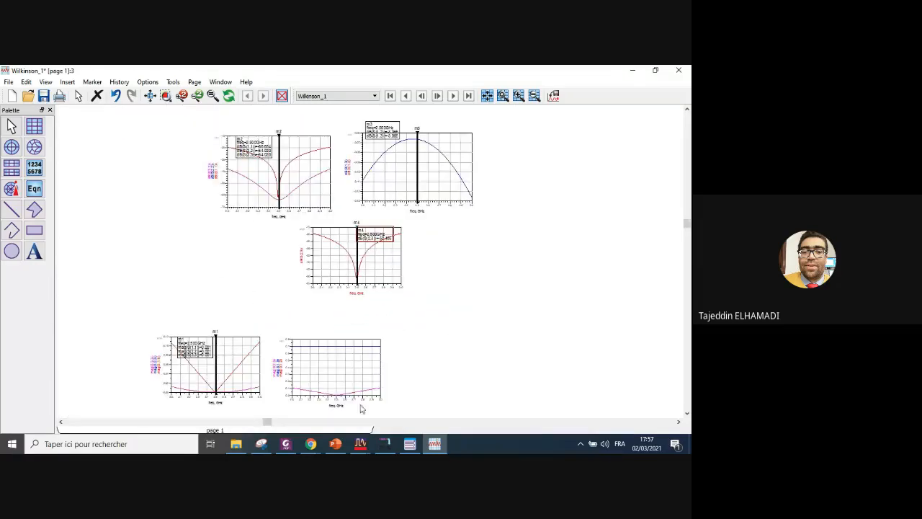
{"action": "scroll", "coordinate": [350, 381], "scroll_direction": "up", "scroll_amount": 2}
{"action": "scroll", "coordinate": [366, 273], "scroll_direction": "up", "scroll_amount": 1}
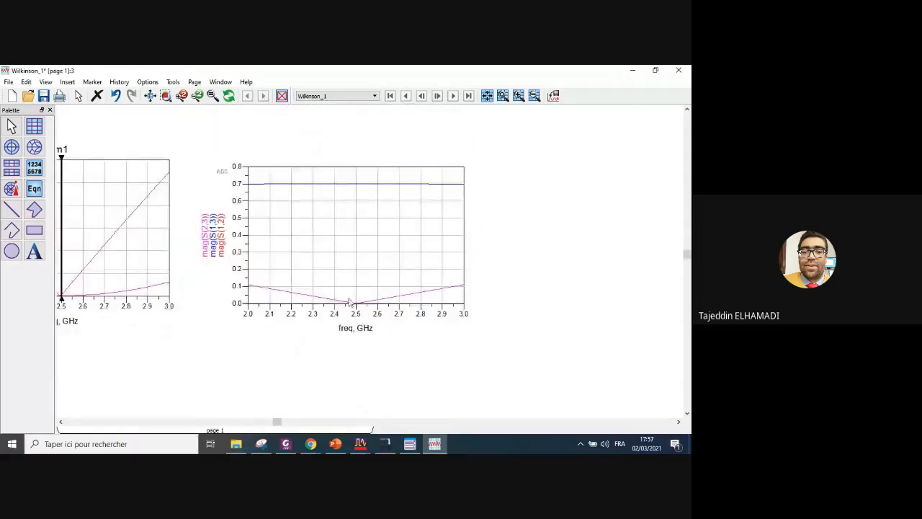
{"action": "scroll", "coordinate": [364, 274], "scroll_direction": "up", "scroll_amount": 1}
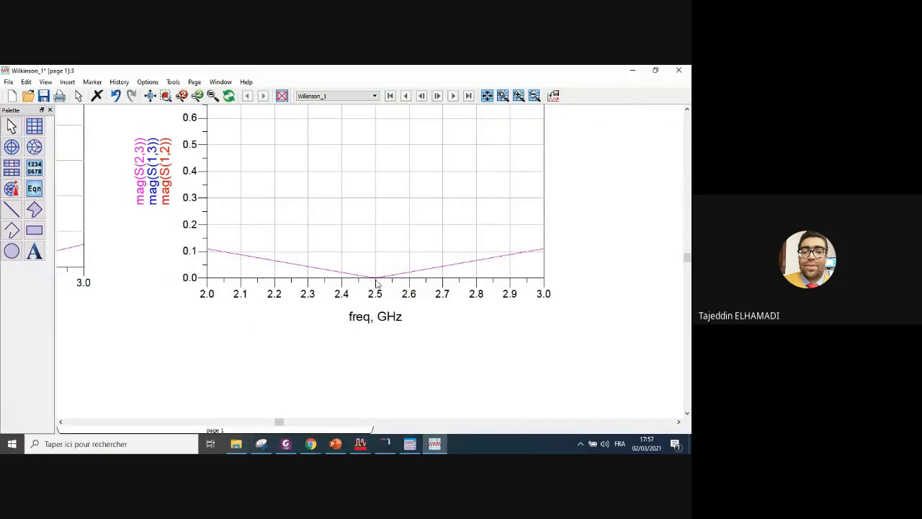
{"action": "left_click", "coordinate": [93, 81]}
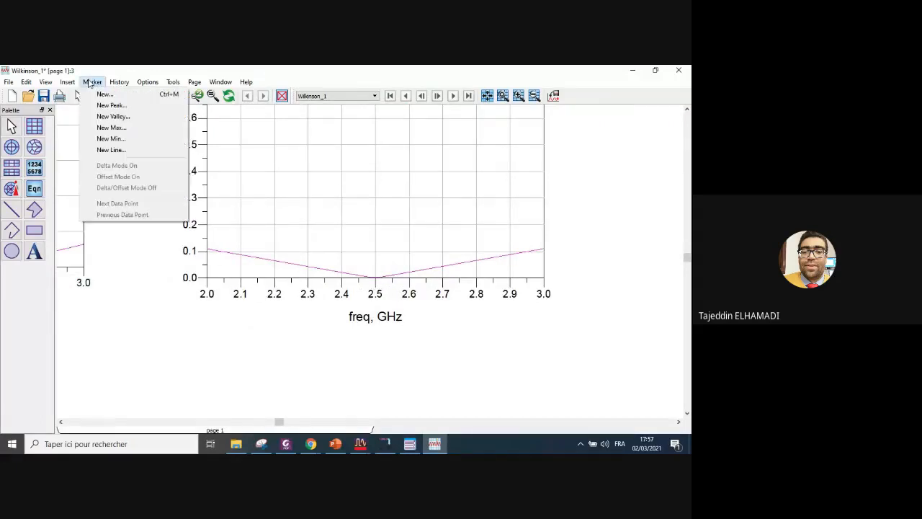
{"action": "left_click", "coordinate": [110, 149]}
{"action": "left_click", "coordinate": [376, 187]}
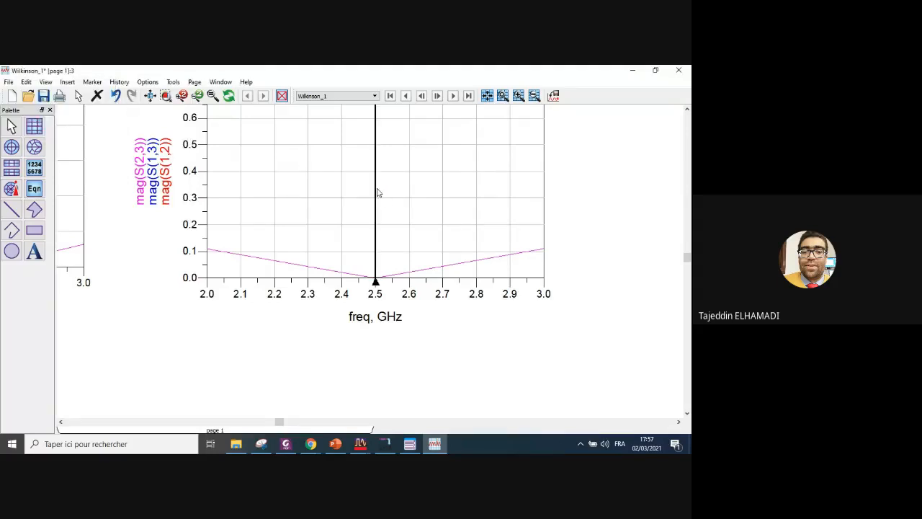
{"action": "scroll", "coordinate": [375, 238], "scroll_direction": "down", "scroll_amount": 2}
{"action": "left_click_drag", "start_coordinate": [329, 148], "coordinate": [332, 193]}
{"action": "left_click", "coordinate": [345, 220]}
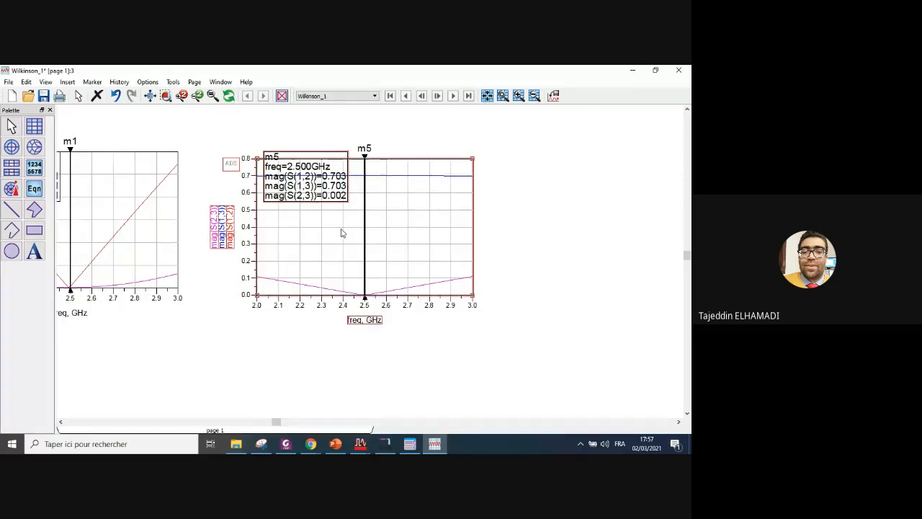
{"action": "scroll", "coordinate": [344, 234], "scroll_direction": "up", "scroll_amount": 3}
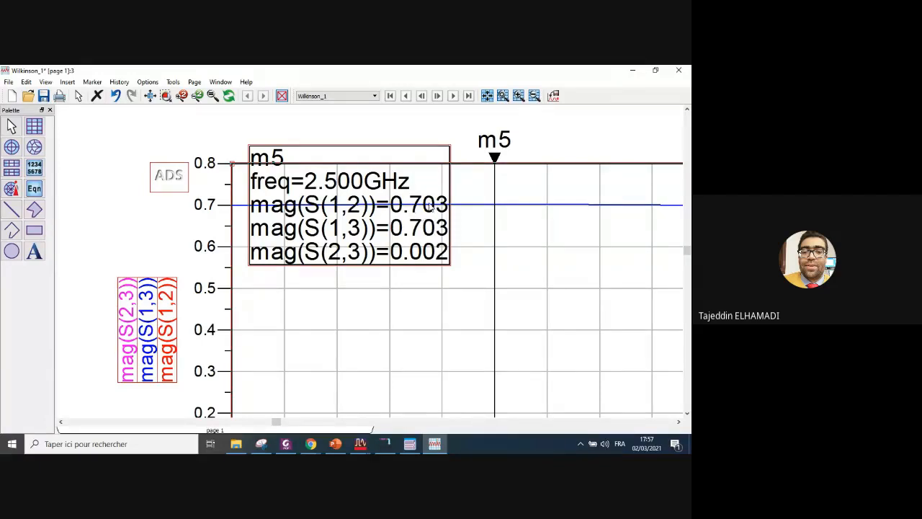
{"action": "mouse_move", "coordinate": [427, 208]}
- Move the dB plot of S(1,1), S(2,2) and S(3,3) away from the transmission and isolation plots into free space
{"action": "scroll", "coordinate": [432, 259], "scroll_direction": "down", "scroll_amount": 8}
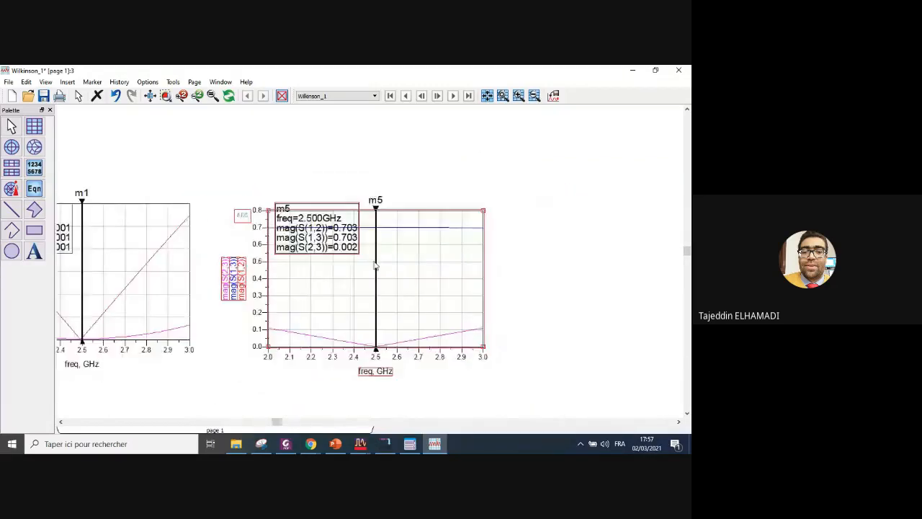
{"action": "scroll", "coordinate": [391, 241], "scroll_direction": "down", "scroll_amount": 1}
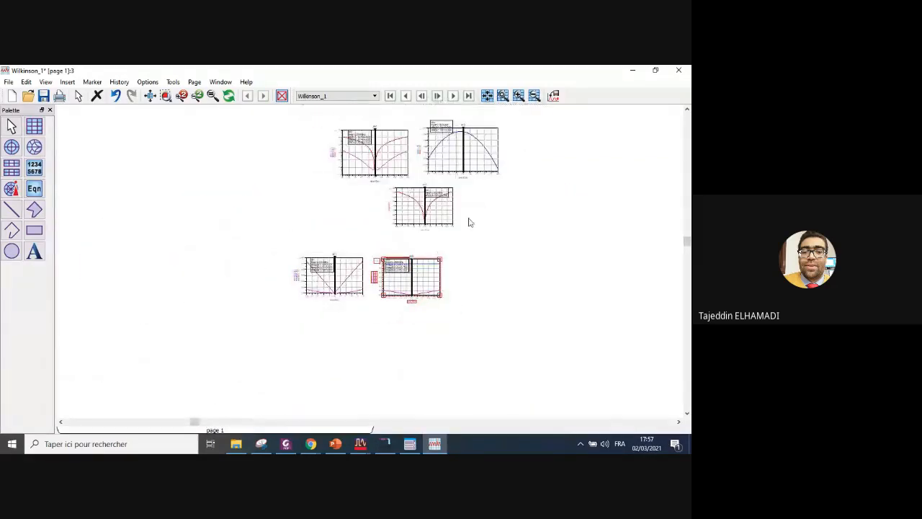
{"action": "left_click", "coordinate": [316, 152]}
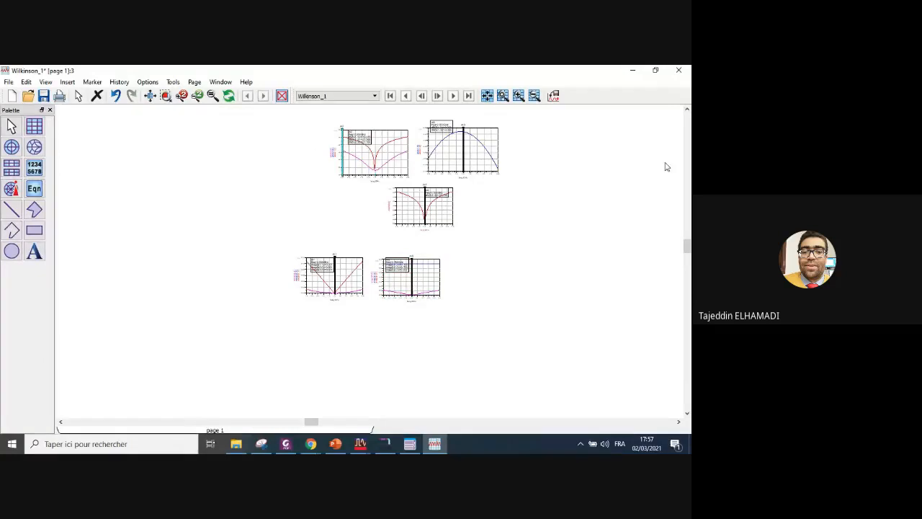
{"action": "mouse_move", "coordinate": [385, 131]}
{"action": "left_mouse_down"}
{"action": "mouse_move", "coordinate": [123, 154]}
{"action": "mouse_move", "coordinate": [250, 145]}
{"action": "left_mouse_up"}
- Move the magnitude plot of S(1,1), S(2,2) and S(3,3) directly beneath the dB reflection plot
{"action": "left_click", "coordinate": [315, 275]}
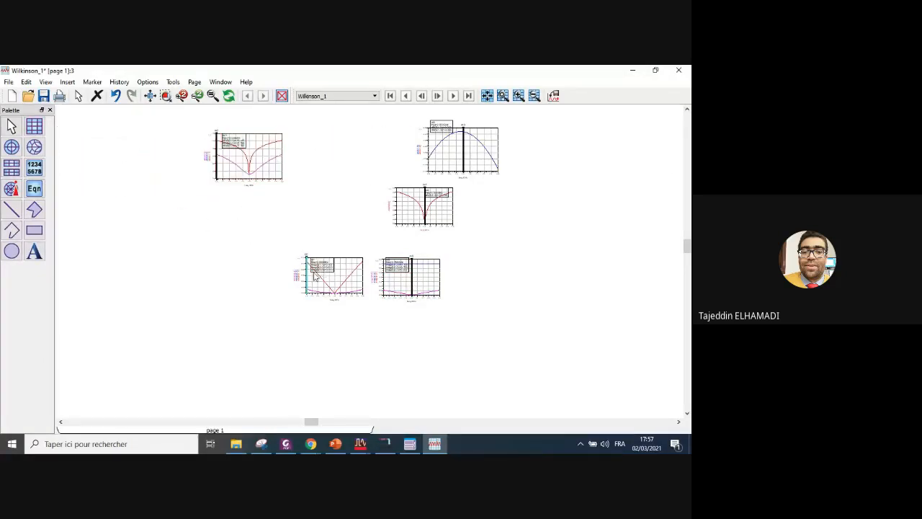
{"action": "mouse_move", "coordinate": [337, 281]}
{"action": "left_mouse_down"}
{"action": "mouse_move", "coordinate": [232, 227]}
{"action": "mouse_move", "coordinate": [250, 228]}
{"action": "left_mouse_up"}
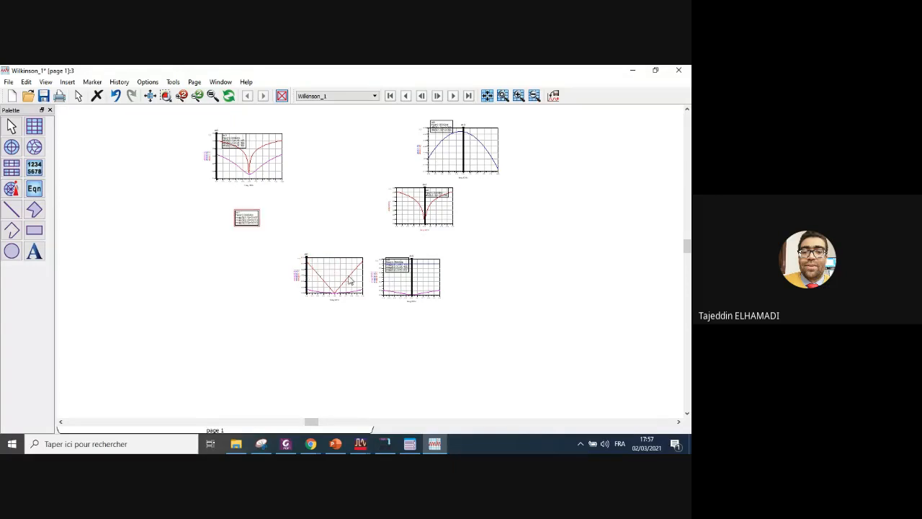
{"action": "key", "text": "ctrl+z"}
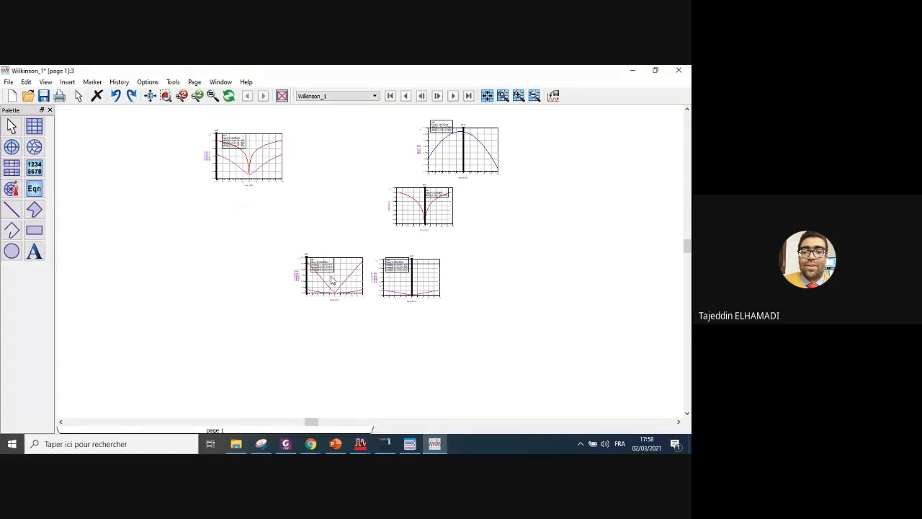
{"action": "left_click_drag", "start_coordinate": [332, 281], "coordinate": [239, 232]}
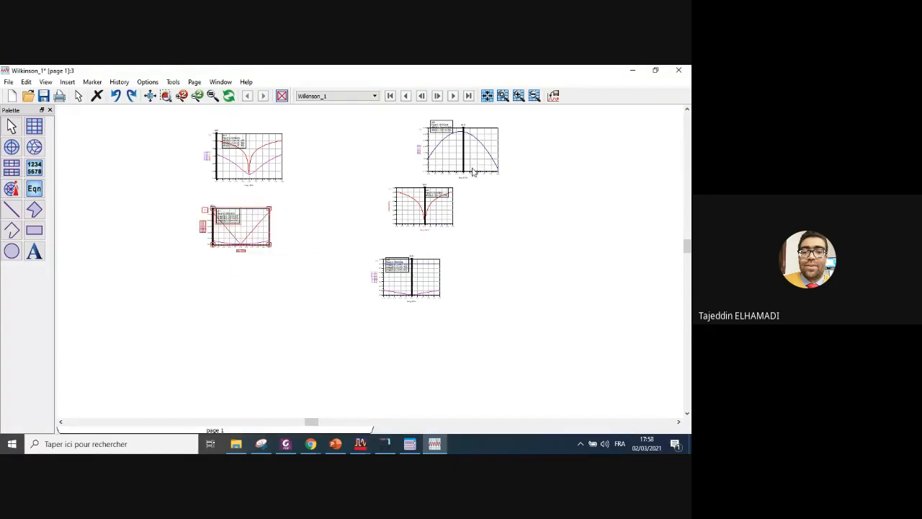
- Line up the dB transmission and isolation plots beside the dB reflection plot, and align the two magnitude plots in a row beneath them
{"action": "left_click_drag", "start_coordinate": [460, 163], "coordinate": [350, 170]}
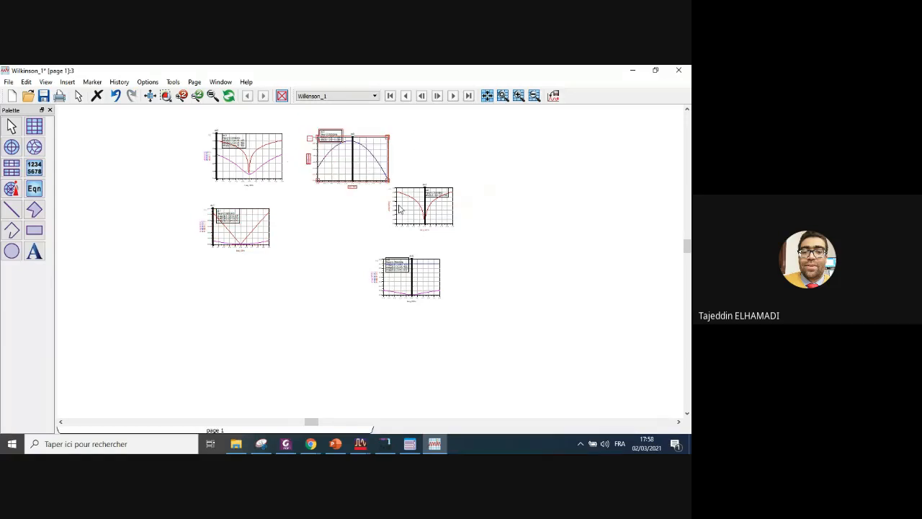
{"action": "left_click_drag", "start_coordinate": [415, 217], "coordinate": [452, 161]}
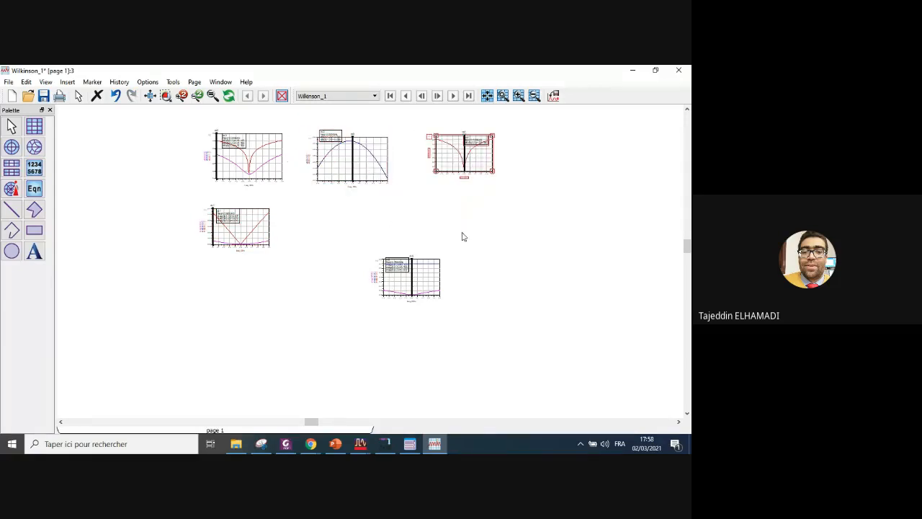
{"action": "left_click_drag", "start_coordinate": [424, 284], "coordinate": [425, 233]}
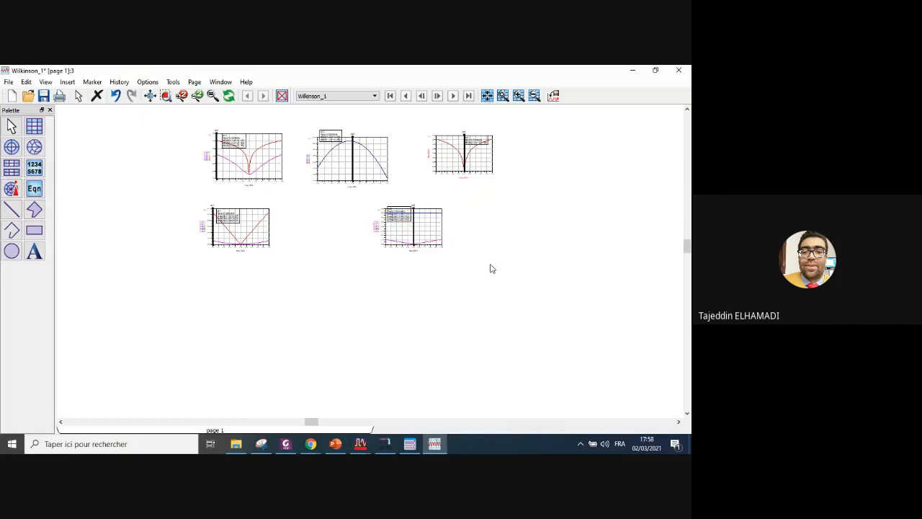
{"action": "scroll", "coordinate": [375, 230], "scroll_direction": "up", "scroll_amount": 3}
{"action": "scroll", "coordinate": [381, 227], "scroll_direction": "down", "scroll_amount": 2}
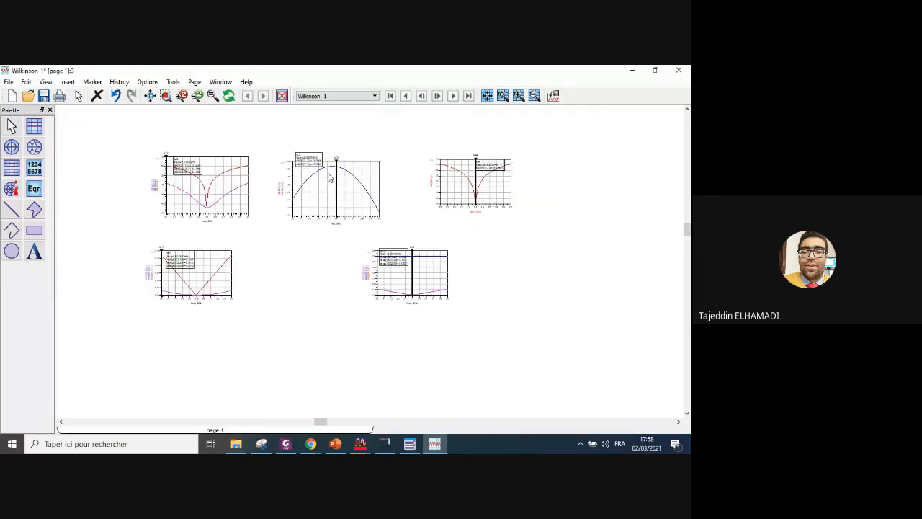
{"action": "scroll", "coordinate": [348, 225], "scroll_direction": "up", "scroll_amount": 2}
{"action": "scroll", "coordinate": [360, 248], "scroll_direction": "down", "scroll_amount": 3}
{"action": "scroll", "coordinate": [364, 267], "scroll_direction": "up", "scroll_amount": 3}
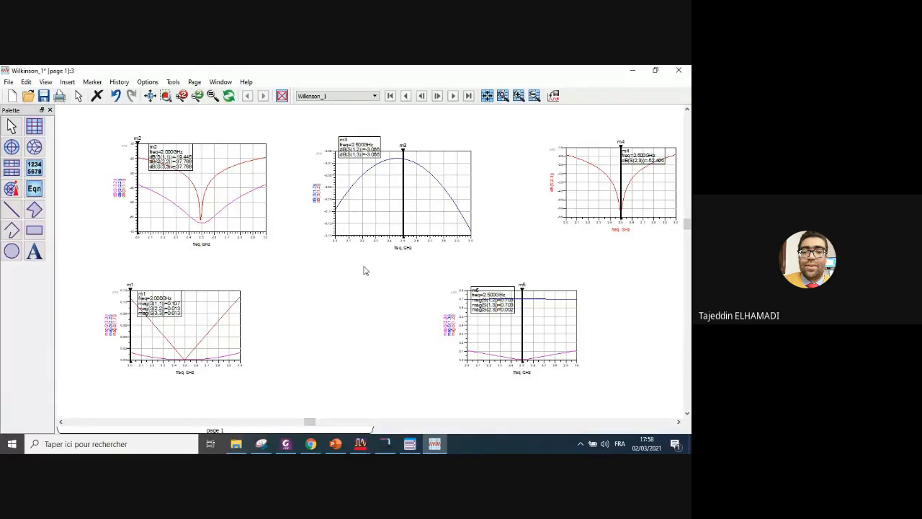
- Switch to the Wilkinson_1 schematic, generate a layout of the entire design with the default options, and maximize the layout window
{"action": "left_click", "coordinate": [360, 442]}
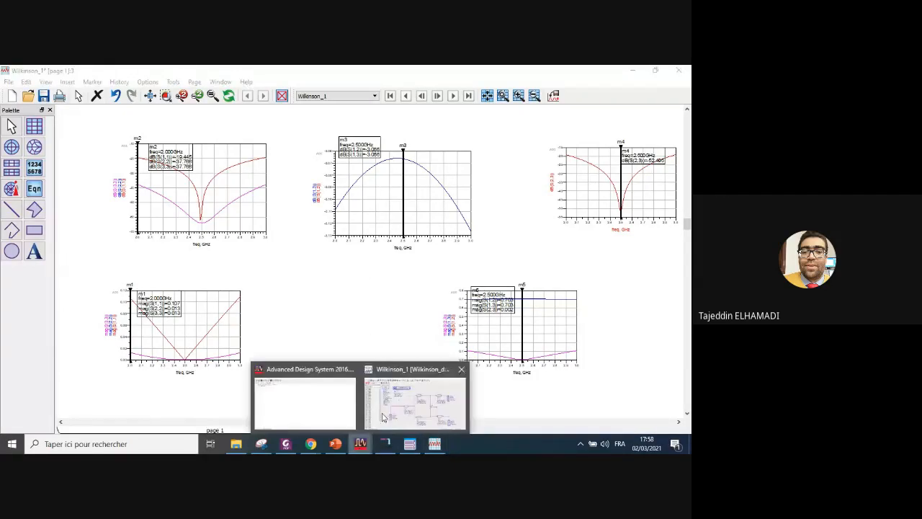
{"action": "left_click", "coordinate": [404, 408]}
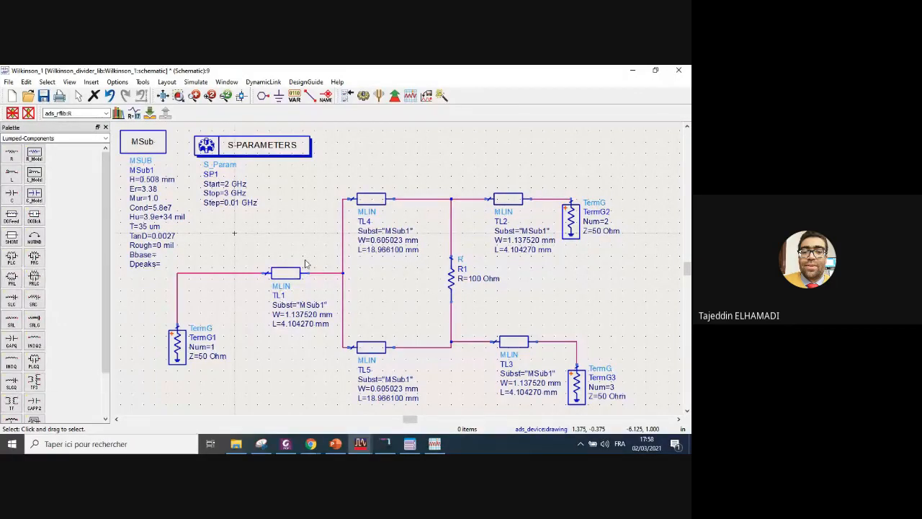
{"action": "left_click", "coordinate": [173, 82]}
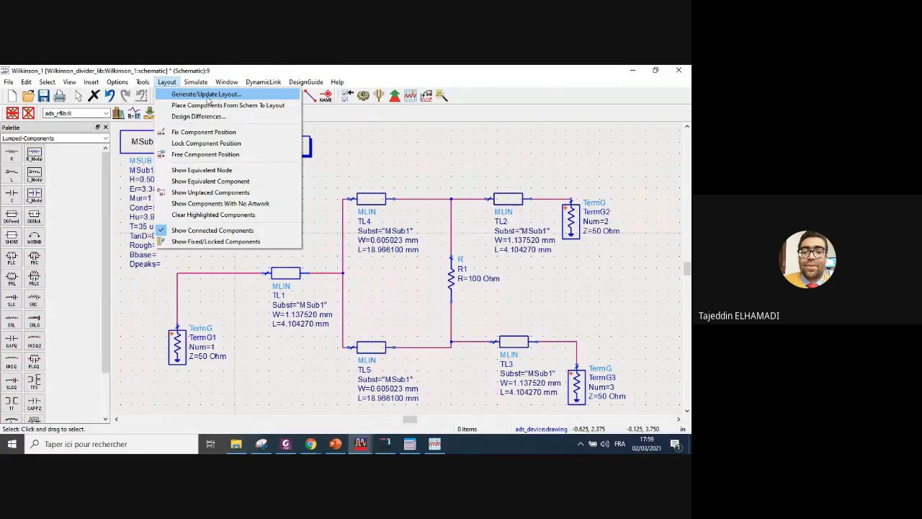
{"action": "left_click", "coordinate": [209, 94]}
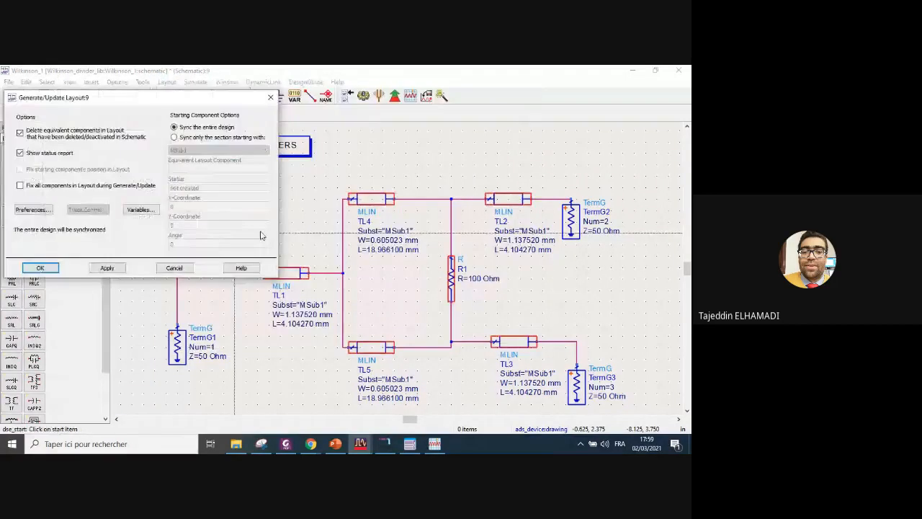
{"action": "left_click", "coordinate": [60, 268]}
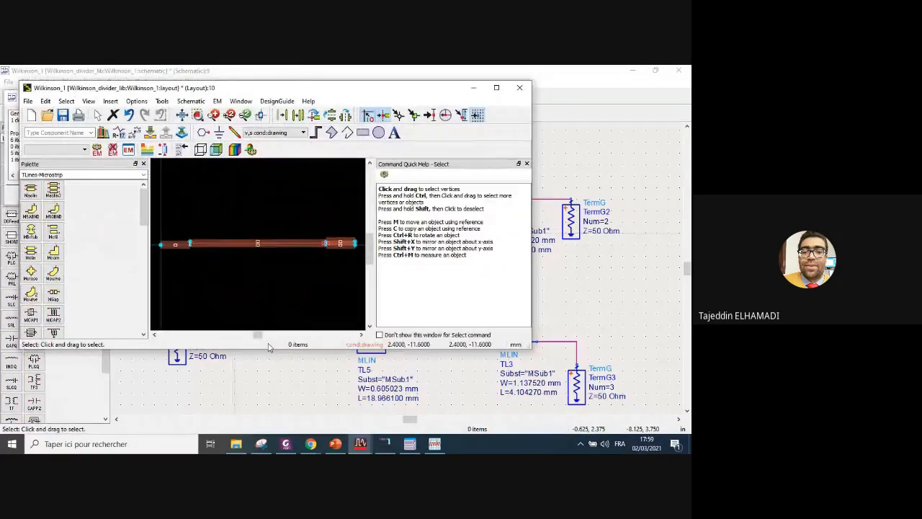
{"action": "left_click", "coordinate": [497, 88]}
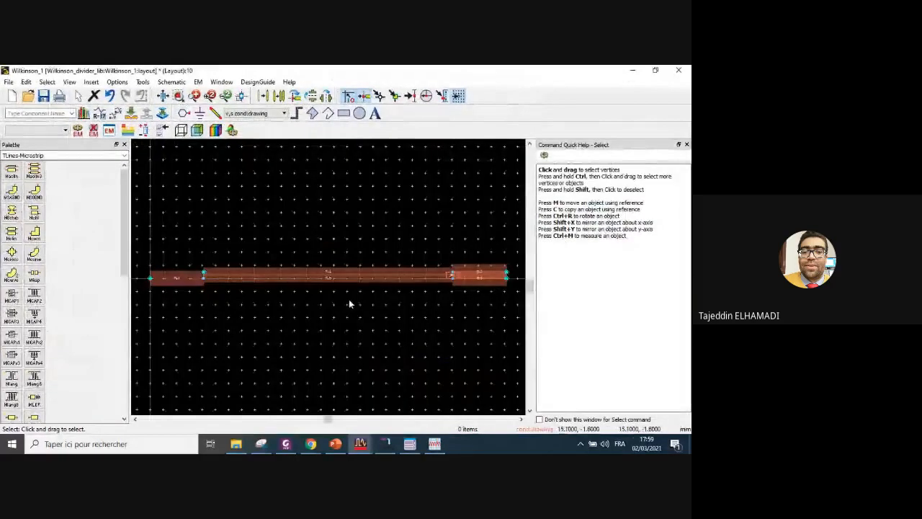
- Separate the overlapping lines TL2, TL3, TL4 and TL5 in the layout to opposite sides of the centre line, leaving R1 between them
{"action": "scroll", "coordinate": [347, 292], "scroll_direction": "up", "scroll_amount": 2}
{"action": "scroll", "coordinate": [328, 275], "scroll_direction": "down", "scroll_amount": 3}
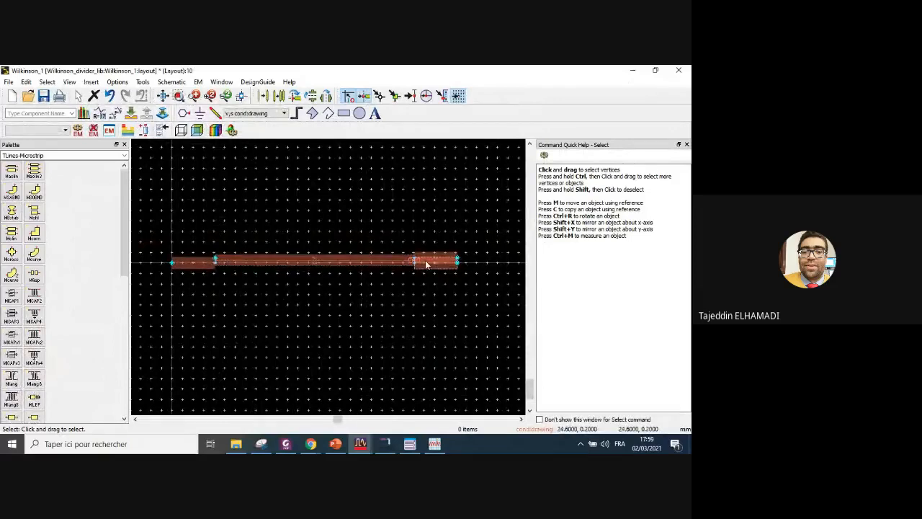
{"action": "scroll", "coordinate": [320, 265], "scroll_direction": "up", "scroll_amount": 2}
{"action": "scroll", "coordinate": [328, 288], "scroll_direction": "down", "scroll_amount": 1}
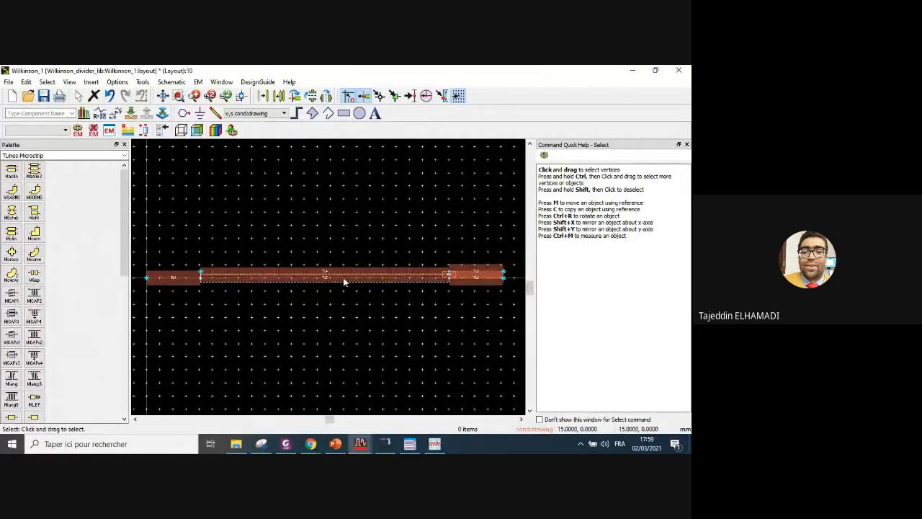
{"action": "mouse_move", "coordinate": [337, 273]}
{"action": "left_mouse_down"}
{"action": "mouse_move", "coordinate": [339, 241]}
{"action": "mouse_move", "coordinate": [330, 279]}
{"action": "mouse_move", "coordinate": [344, 326]}
{"action": "left_mouse_up"}
{"action": "mouse_move", "coordinate": [478, 273]}
{"action": "left_mouse_down"}
{"action": "mouse_move", "coordinate": [486, 208]}
{"action": "mouse_move", "coordinate": [491, 346]}
{"action": "left_mouse_up"}
{"action": "left_click", "coordinate": [448, 274]}
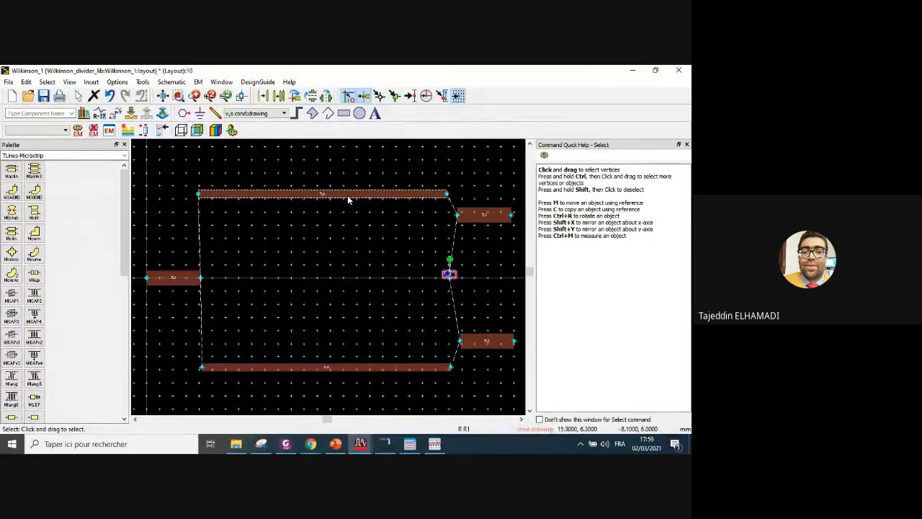
- Stack TL4 and TL5 on the centre line beside TL1, and spread them apart again with TL5 above and TL4 below
{"action": "left_click_drag", "start_coordinate": [276, 196], "coordinate": [282, 277]}
{"action": "left_click_drag", "start_coordinate": [266, 363], "coordinate": [264, 277]}
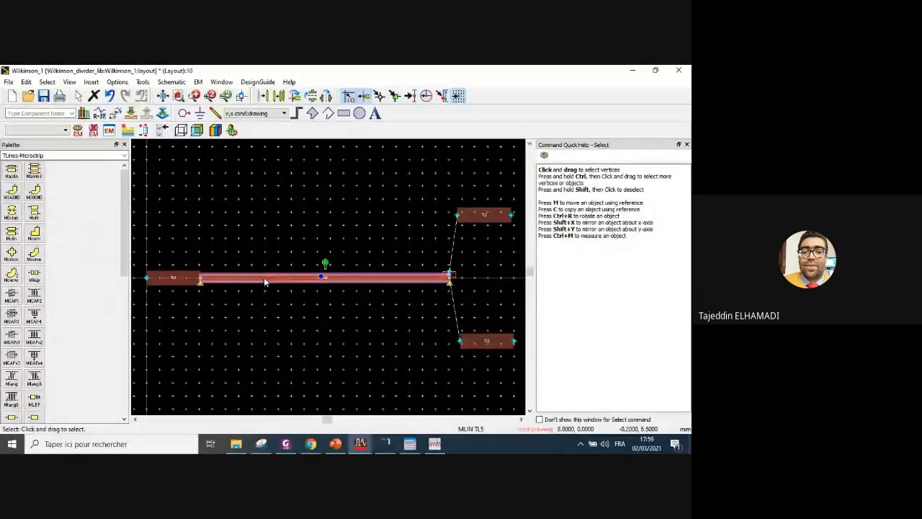
{"action": "key", "text": "ctrl+z"}
{"action": "left_click_drag", "start_coordinate": [309, 278], "coordinate": [280, 199]}
{"action": "left_click", "coordinate": [325, 279]}
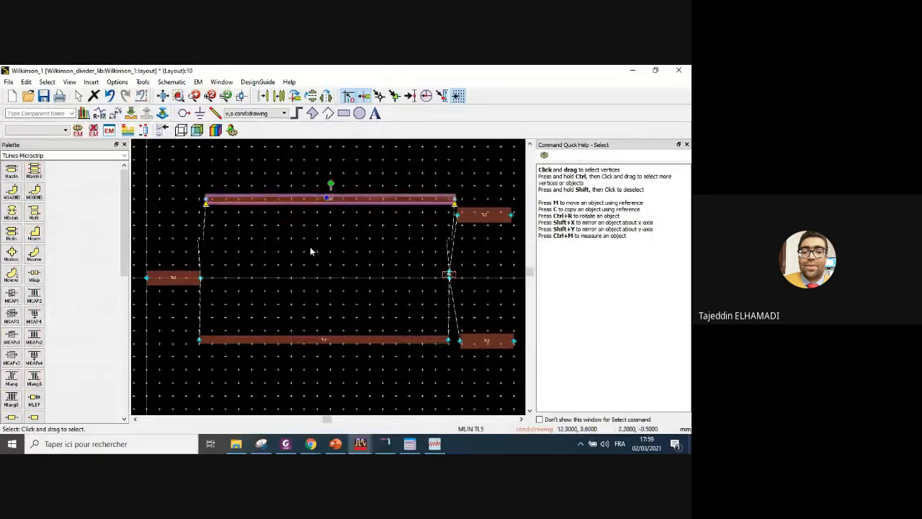
{"action": "left_click", "coordinate": [310, 283]}
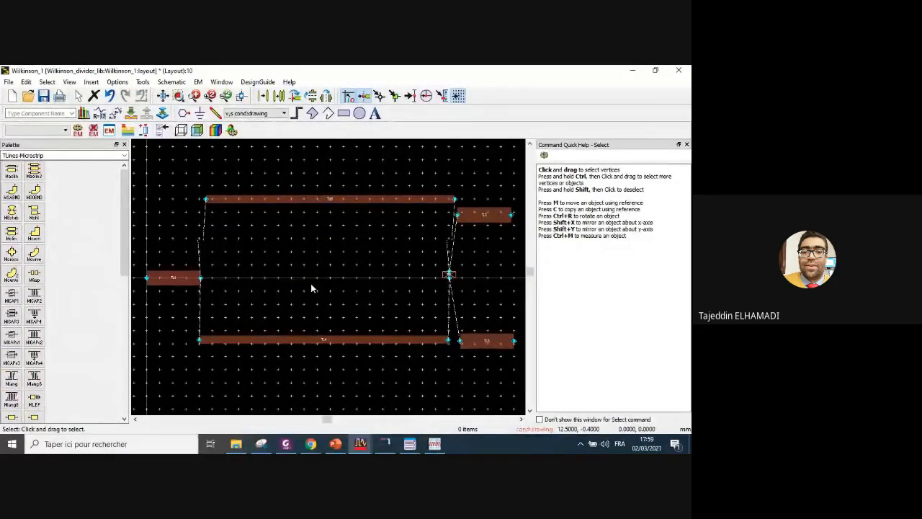
- Return to the schematic and examine lines TL4, TL1, TL5, TL3 and TL2 as counterparts of the layout traces
{"action": "left_click", "coordinate": [635, 70]}
{"action": "left_click", "coordinate": [343, 245]}
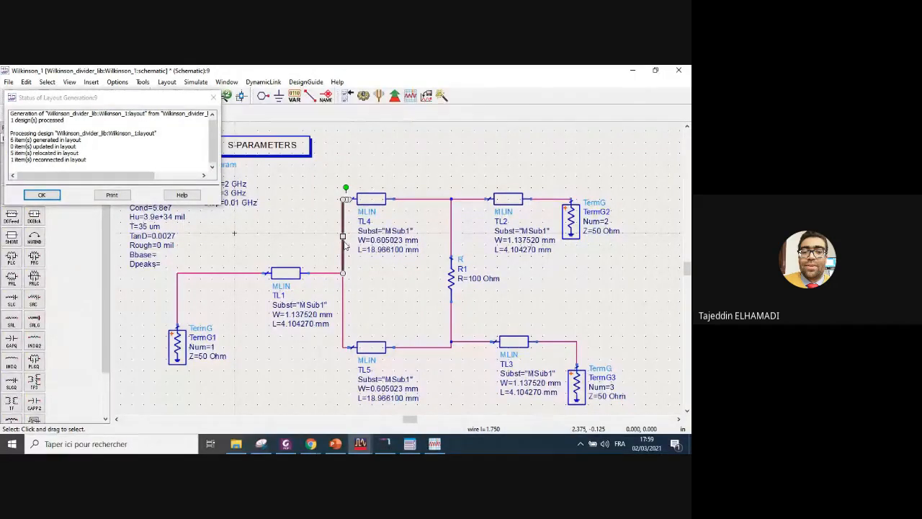
{"action": "left_click", "coordinate": [372, 199]}
{"action": "left_click", "coordinate": [288, 272]}
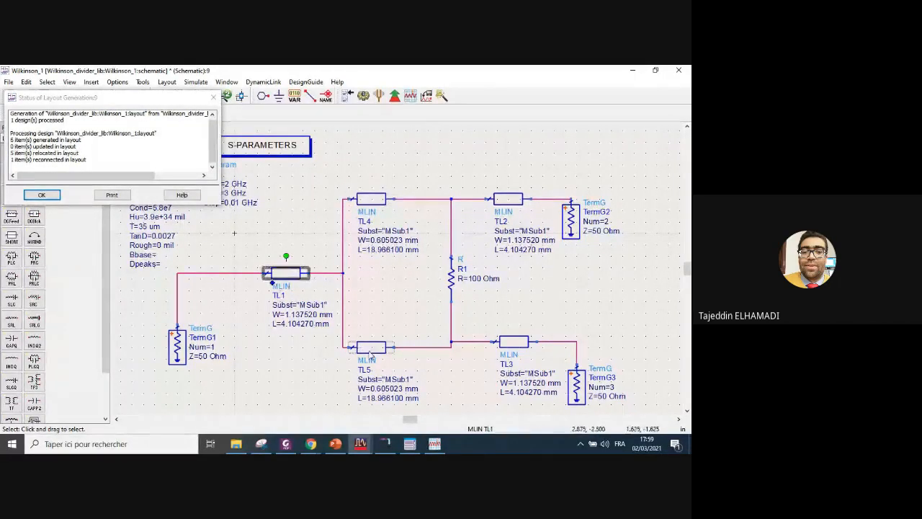
{"action": "left_click", "coordinate": [371, 347]}
{"action": "left_click", "coordinate": [513, 342]}
{"action": "left_click", "coordinate": [504, 199]}
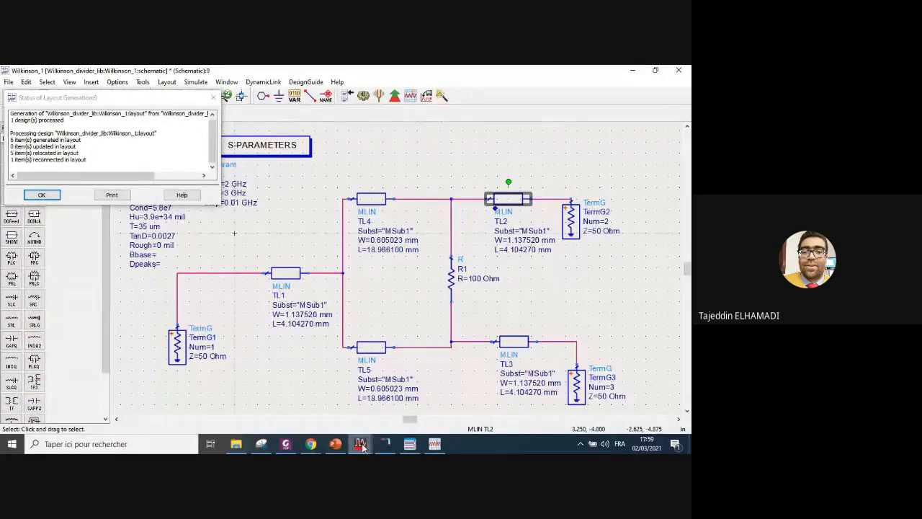
- Dismiss the missing-substrate message in the layout, and close the layout generation status report in the schematic
{"action": "mouse_move", "coordinate": [362, 445]}
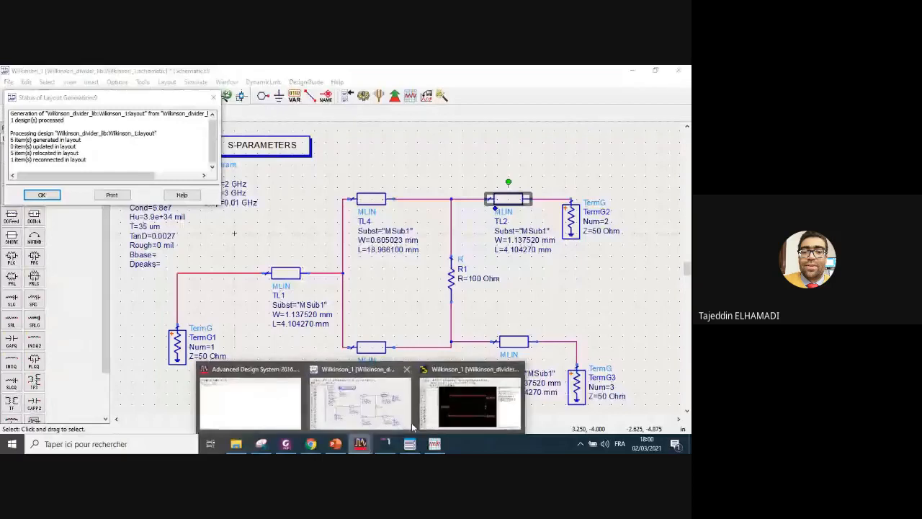
{"action": "left_click", "coordinate": [435, 418]}
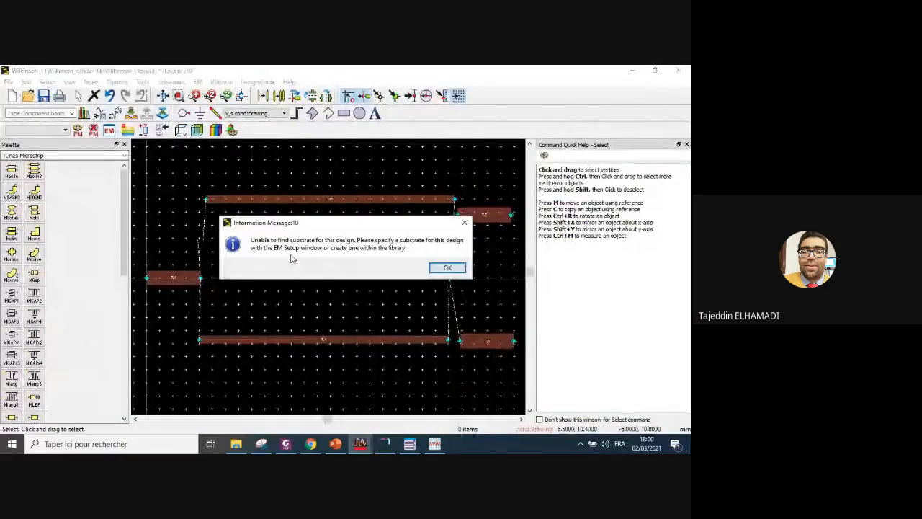
{"action": "left_click", "coordinate": [441, 268]}
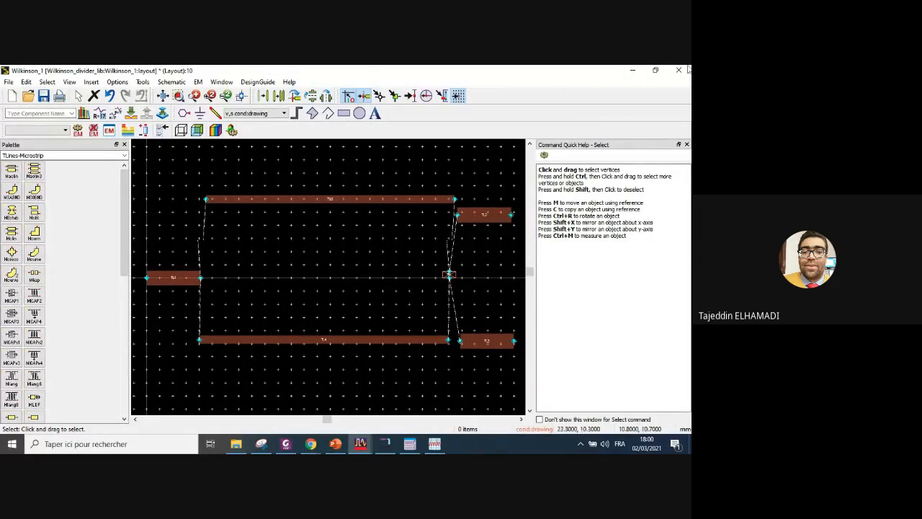
{"action": "left_click", "coordinate": [632, 70]}
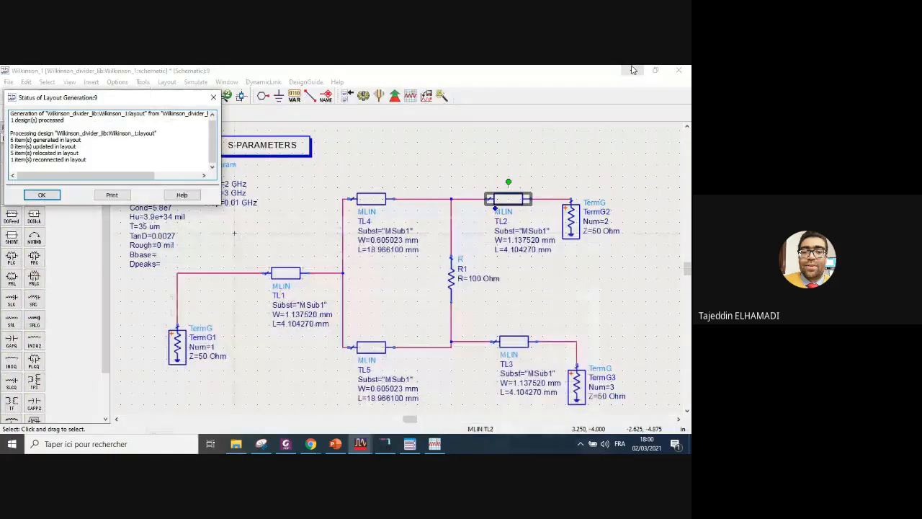
{"action": "left_click", "coordinate": [42, 194]}
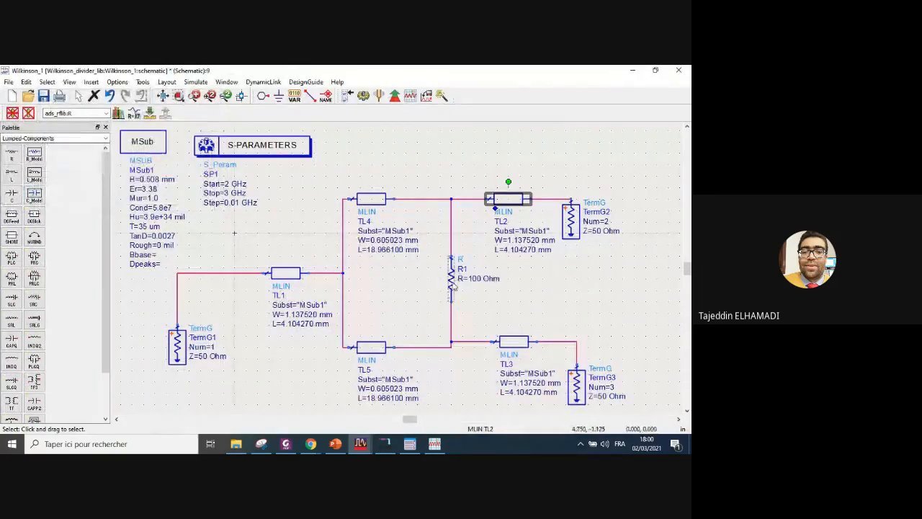
- Locate resistor R1 in the schematic and examine its placeholder footprint in the layout before returning to the schematic
{"action": "left_click", "coordinate": [452, 280]}
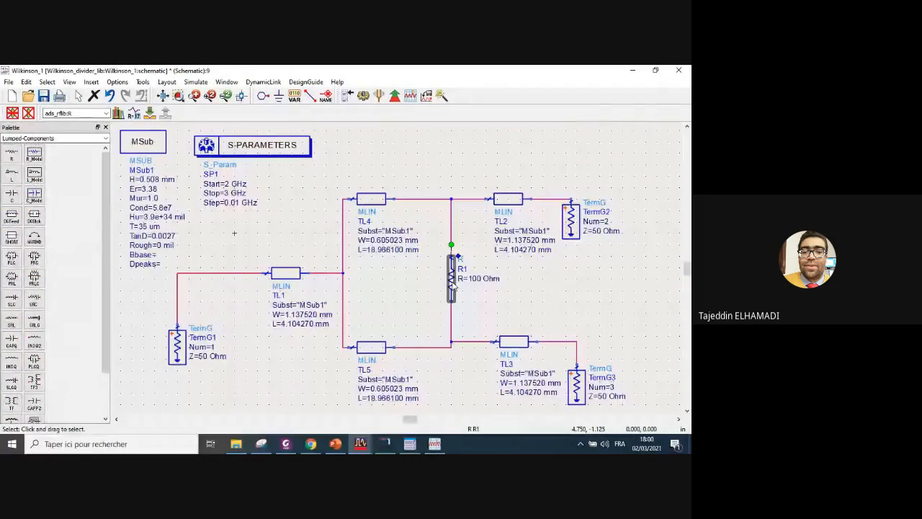
{"action": "left_click", "coordinate": [447, 282]}
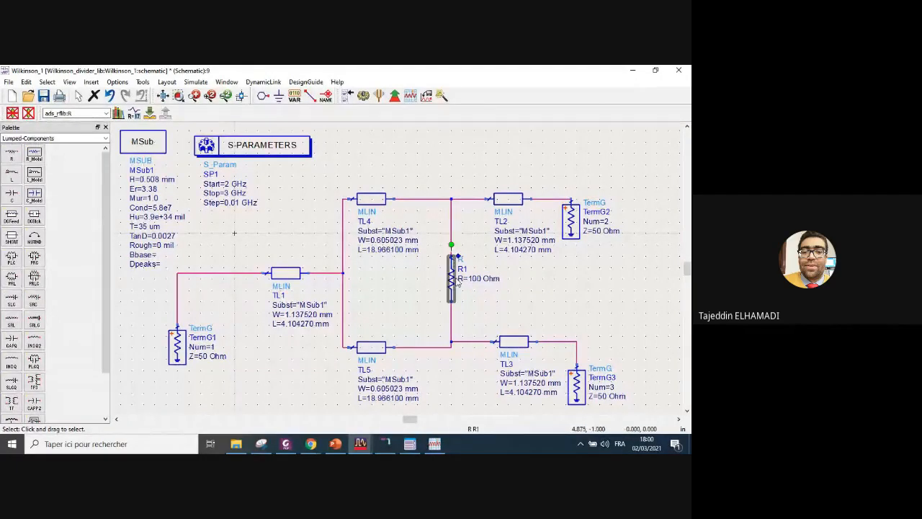
{"action": "left_click", "coordinate": [360, 444]}
{"action": "left_click", "coordinate": [472, 402]}
{"action": "scroll", "coordinate": [329, 281], "scroll_direction": "up", "scroll_amount": 3}
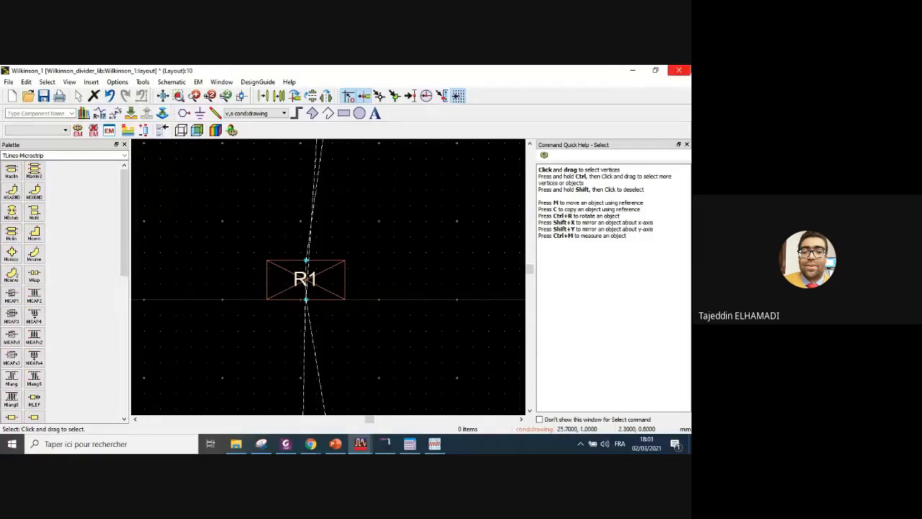
{"action": "left_click", "coordinate": [633, 70]}
{"action": "left_click", "coordinate": [531, 309]}
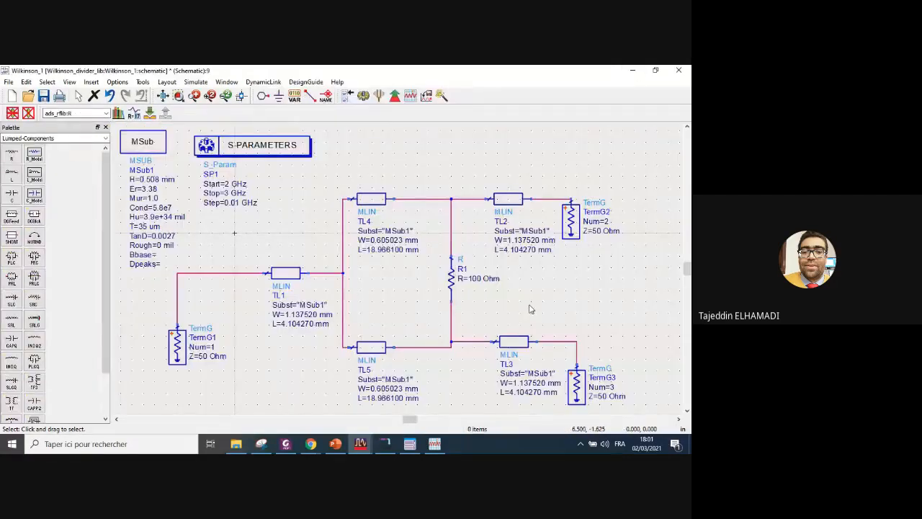
- Select resistor R1 in the schematic and open the component library
{"action": "left_click", "coordinate": [452, 283]}
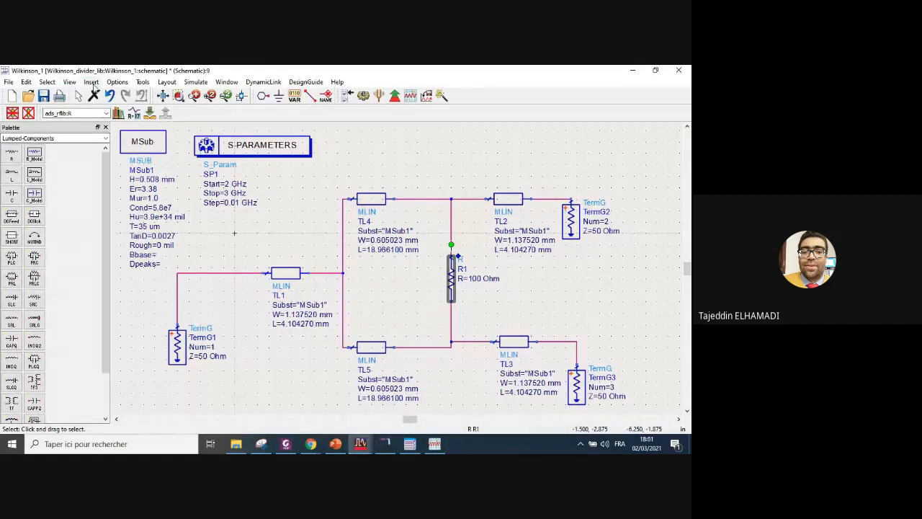
{"action": "left_click", "coordinate": [92, 84]}
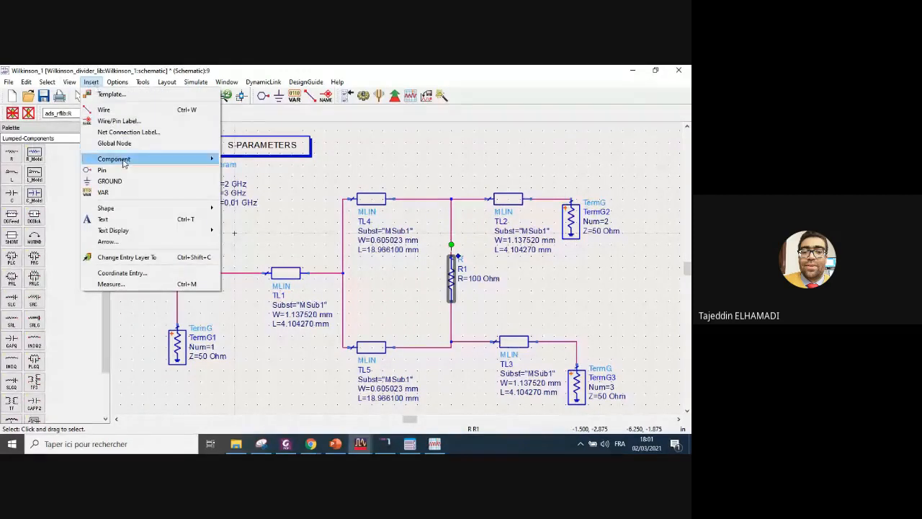
{"action": "mouse_move", "coordinate": [123, 160]}
{"action": "left_click", "coordinate": [229, 161]}
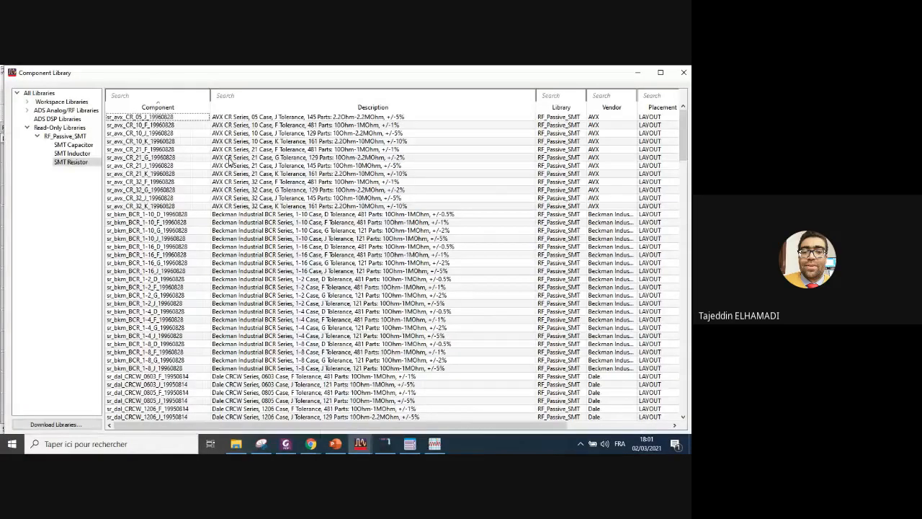
- Browse the RF_Passive_SMT capacitor, inductor and resistor categories, and look through the SMT resistor series for a suitable part
{"action": "left_click", "coordinate": [50, 128]}
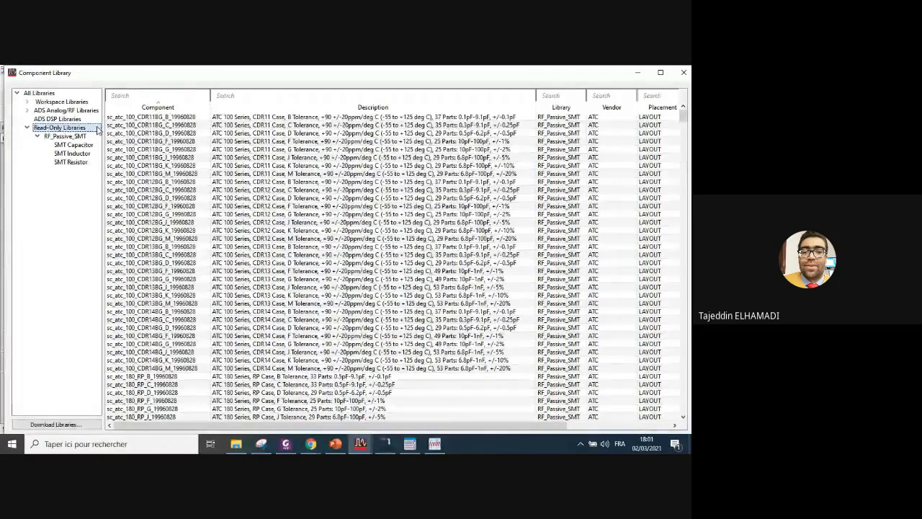
{"action": "left_click", "coordinate": [70, 136]}
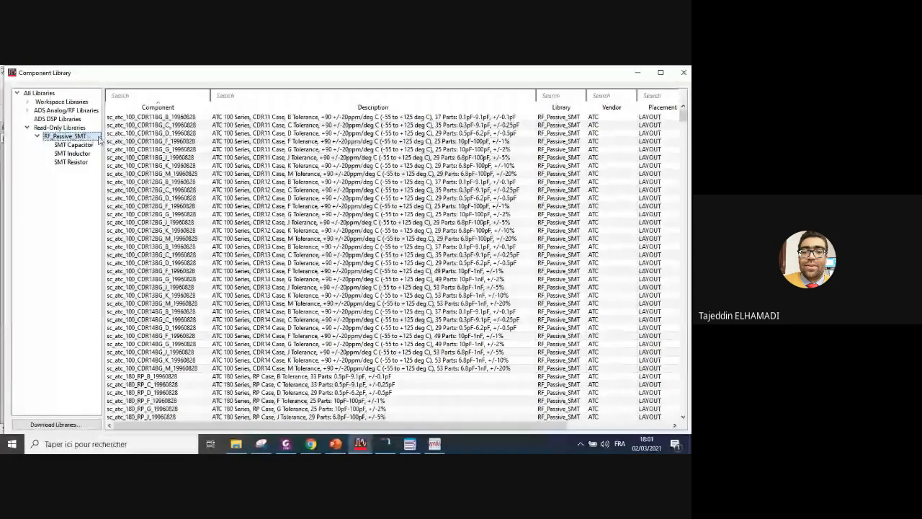
{"action": "left_click", "coordinate": [73, 144]}
{"action": "left_click", "coordinate": [76, 154]}
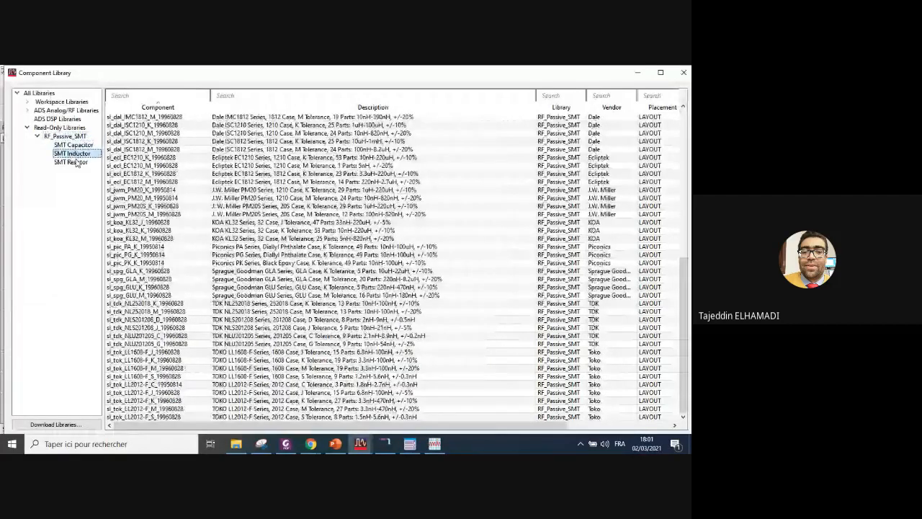
{"action": "left_click", "coordinate": [75, 162]}
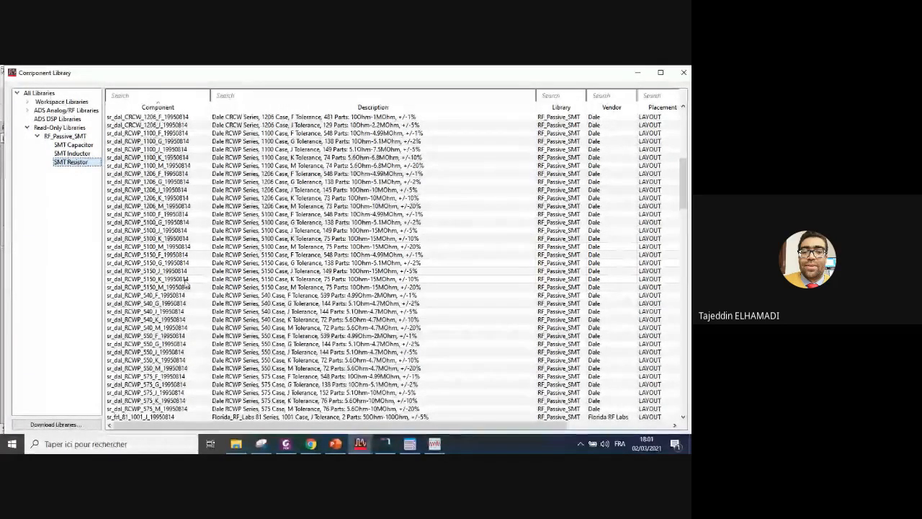
{"action": "scroll", "coordinate": [167, 266], "scroll_direction": "down", "scroll_amount": 8}
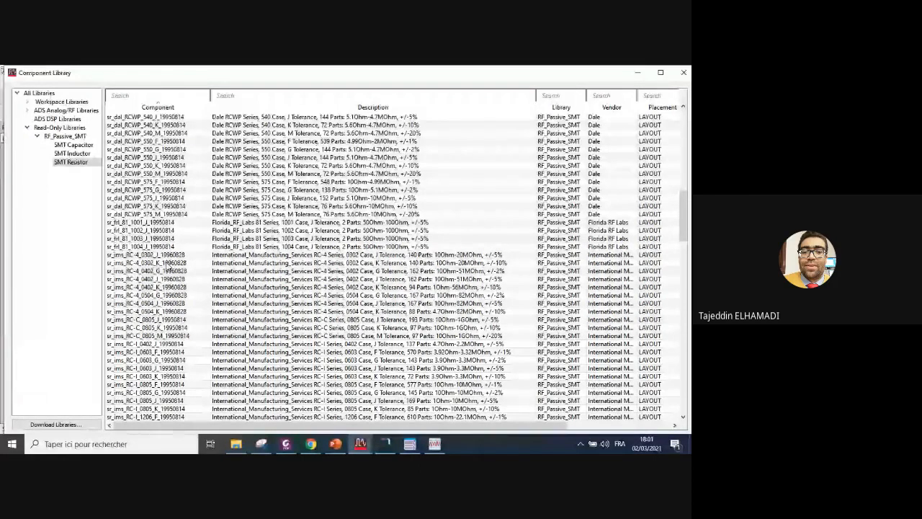
{"action": "scroll", "coordinate": [167, 267], "scroll_direction": "up", "scroll_amount": 5}
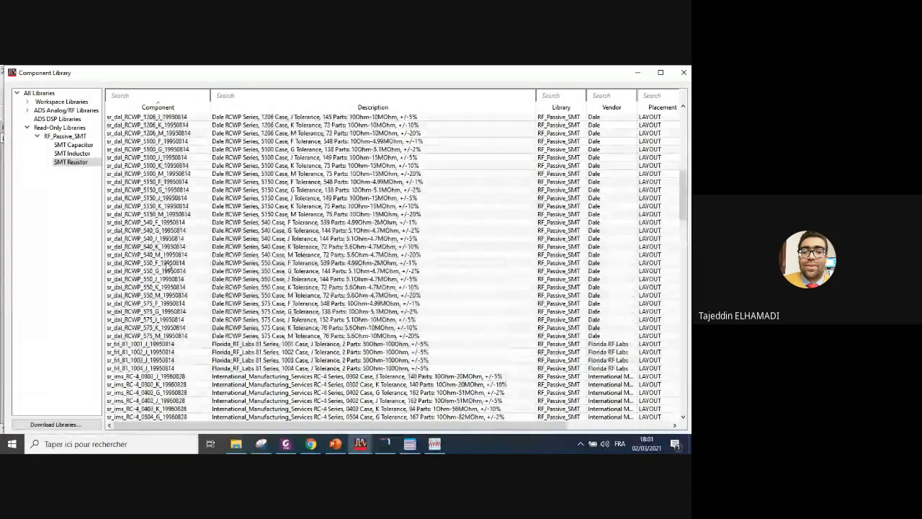
{"action": "scroll", "coordinate": [167, 267], "scroll_direction": "up", "scroll_amount": 5}
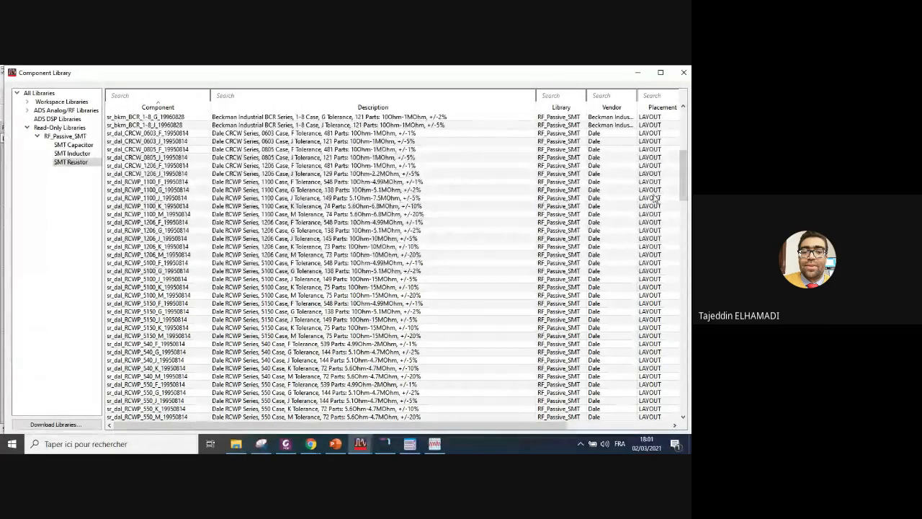
{"action": "scroll", "coordinate": [640, 218], "scroll_direction": "up", "scroll_amount": 1}
{"action": "scroll", "coordinate": [184, 262], "scroll_direction": "up", "scroll_amount": 9}
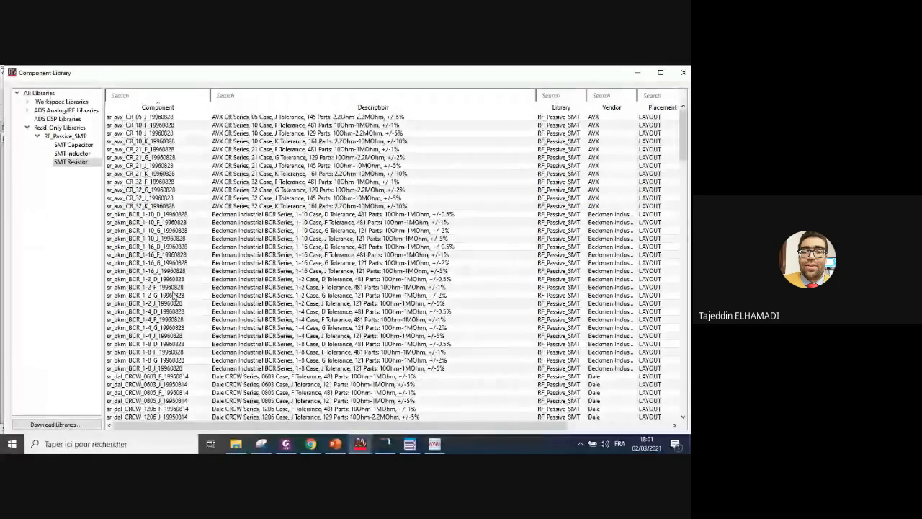
- Place the SMT resistor sr_dal_CRCW_0603_F_19950814 from the component library in free space above the divider schematic
{"action": "left_click", "coordinate": [158, 376]}
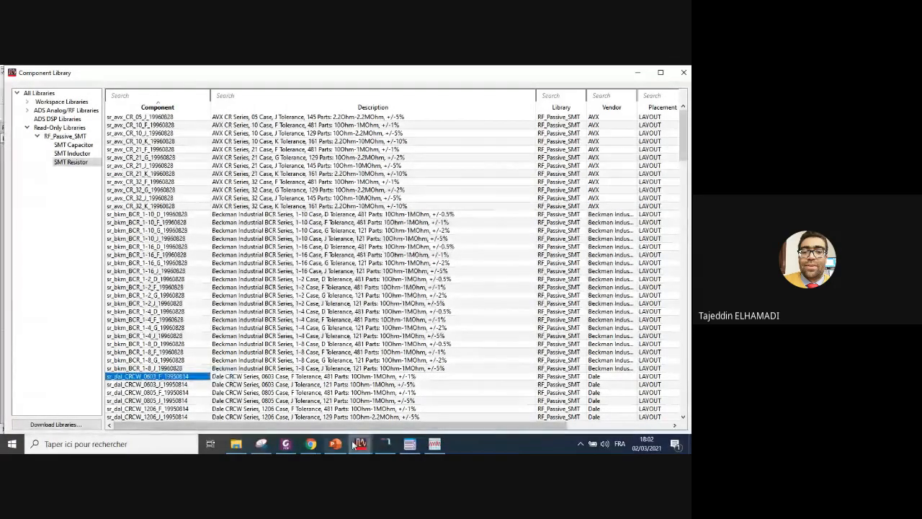
{"action": "mouse_move", "coordinate": [360, 444]}
{"action": "left_click", "coordinate": [308, 405]}
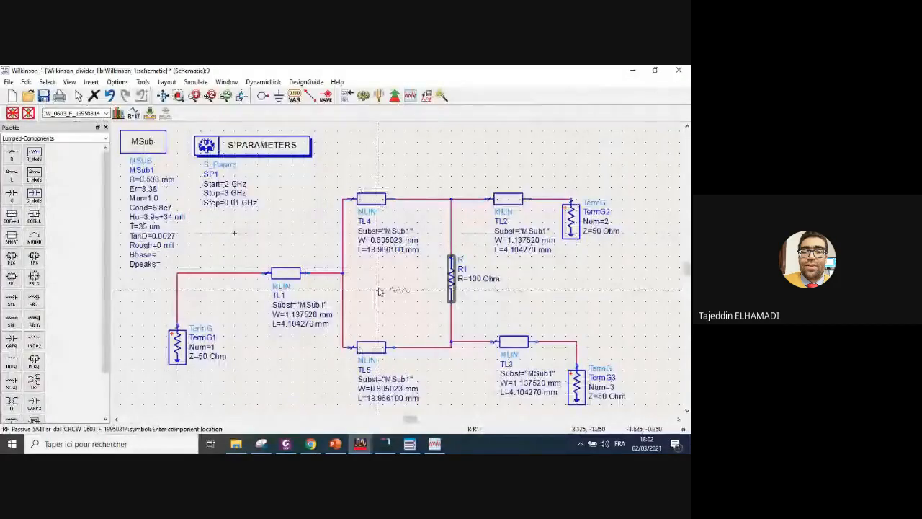
{"action": "left_click", "coordinate": [406, 153]}
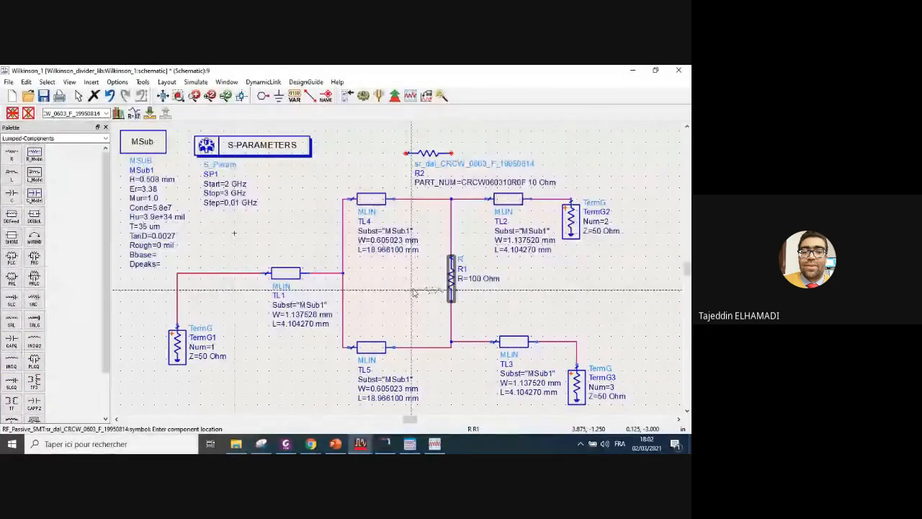
{"action": "key", "text": "Escape"}
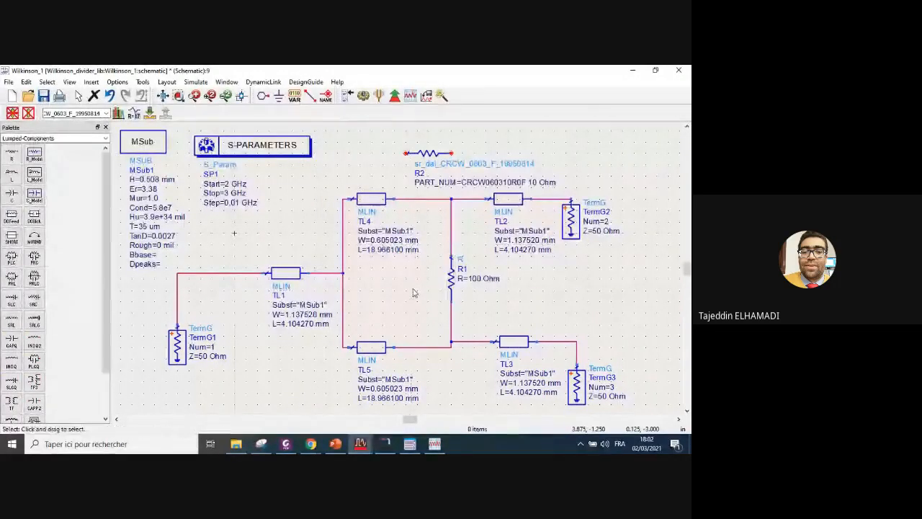
- Delete the ideal resistor R1 and put the SMT resistor R2 in its place, rotated vertically between the two branches
{"action": "key", "text": "Delete"}
{"action": "left_click_drag", "start_coordinate": [428, 153], "coordinate": [451, 284]}
{"action": "key", "text": "ctrl+r"}
- Set the part number of SMT resistor R2 to CRCW06031000F 100 Ohm
{"action": "double_click", "coordinate": [451, 279]}
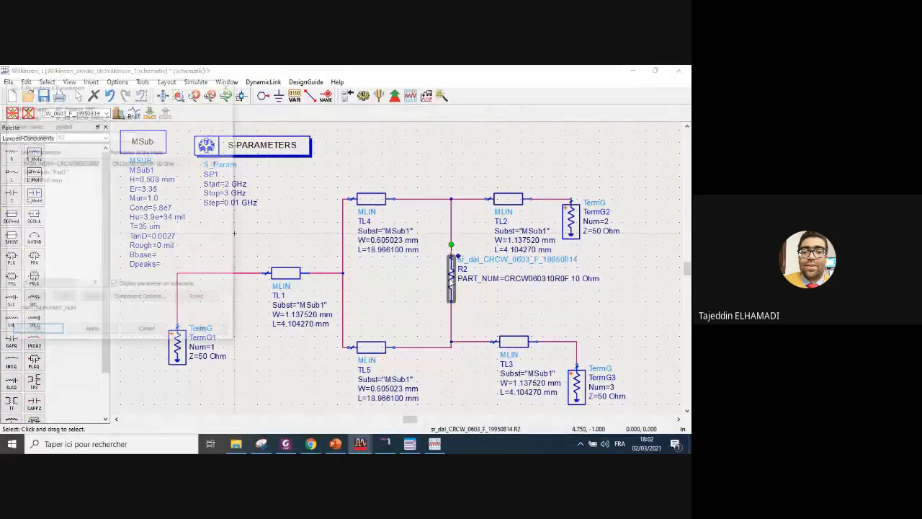
{"action": "left_click", "coordinate": [206, 162]}
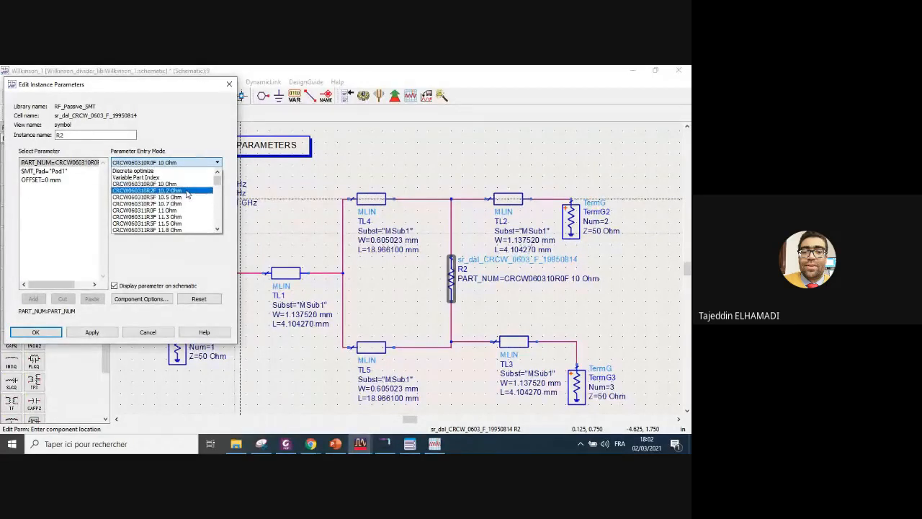
{"action": "scroll", "coordinate": [188, 198], "scroll_direction": "down", "scroll_amount": 3}
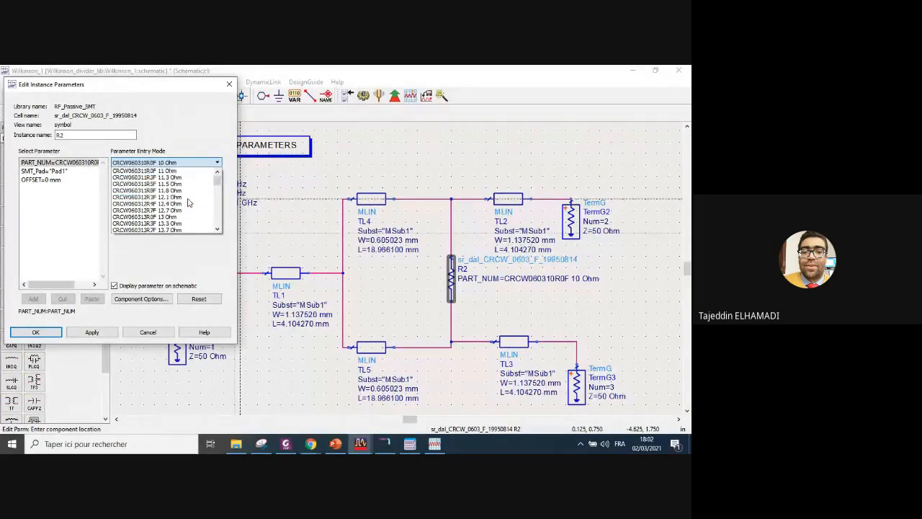
{"action": "scroll", "coordinate": [187, 202], "scroll_direction": "down", "scroll_amount": 8}
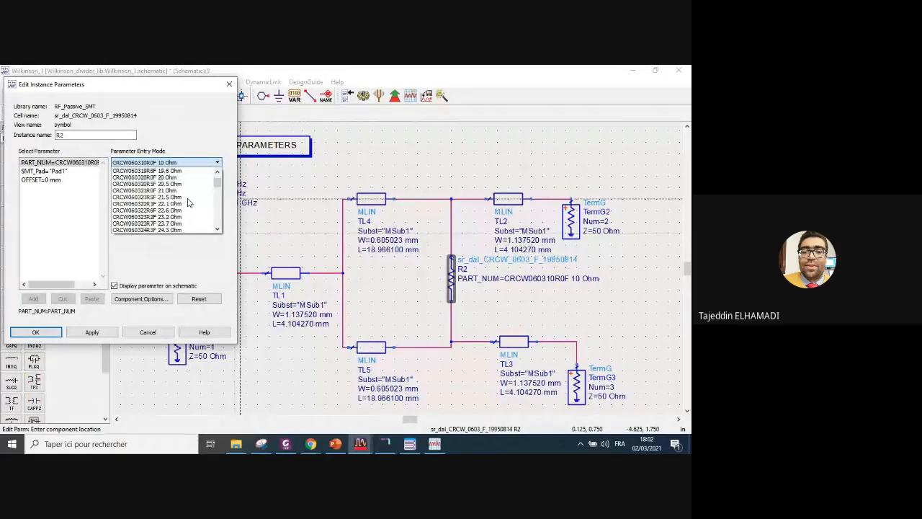
{"action": "scroll", "coordinate": [187, 202], "scroll_direction": "down", "scroll_amount": 10}
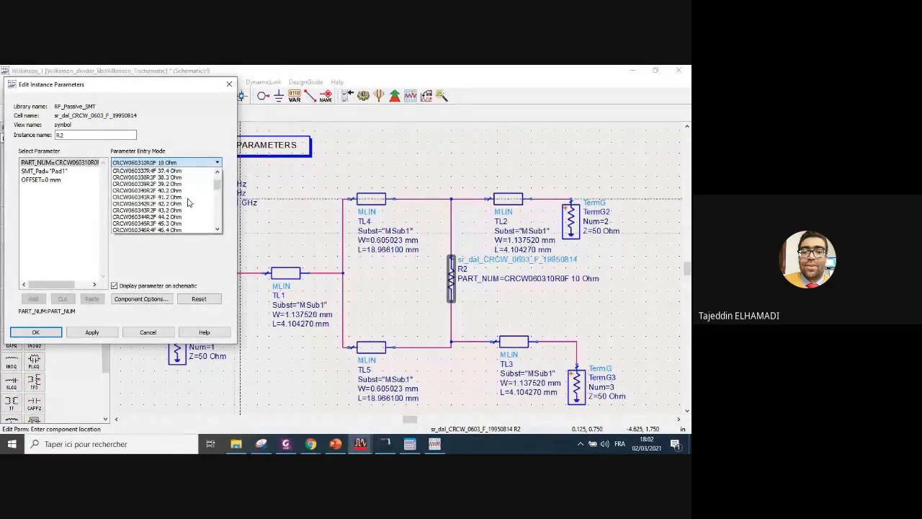
{"action": "scroll", "coordinate": [188, 202], "scroll_direction": "down", "scroll_amount": 5}
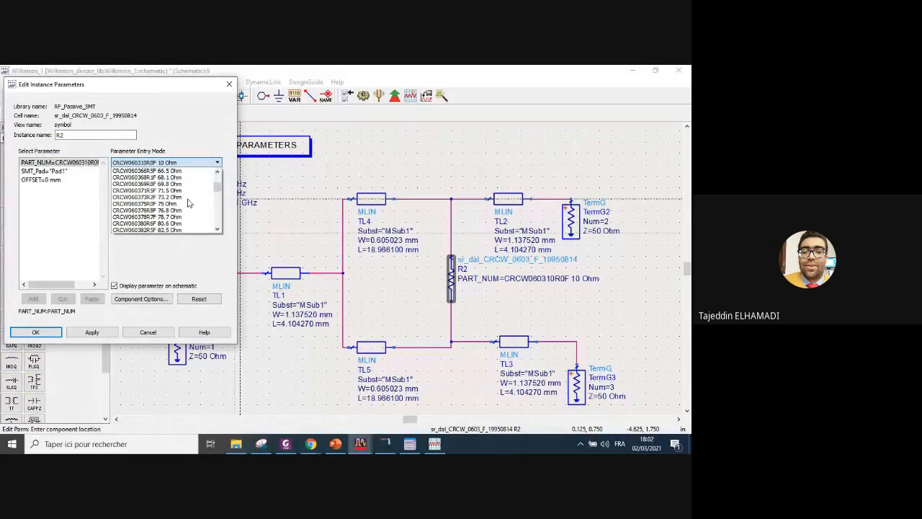
{"action": "scroll", "coordinate": [184, 201], "scroll_direction": "down", "scroll_amount": 4}
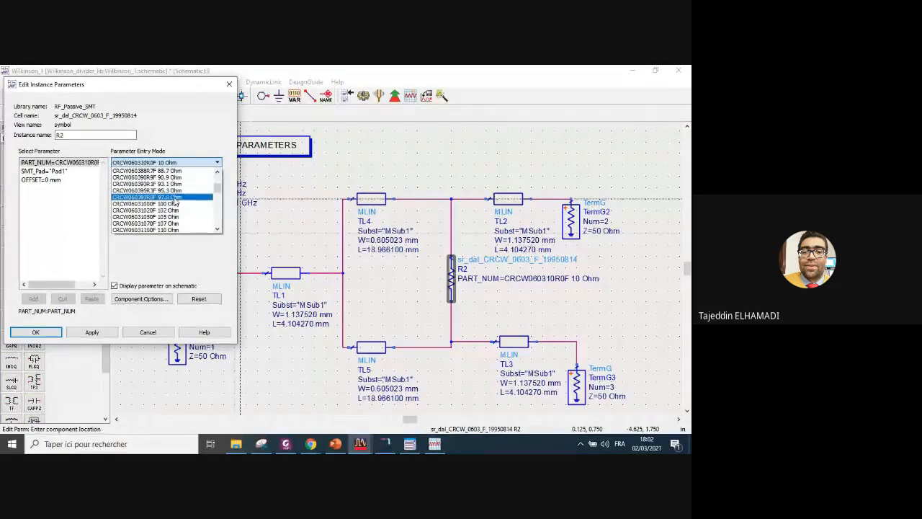
{"action": "left_click", "coordinate": [174, 204]}
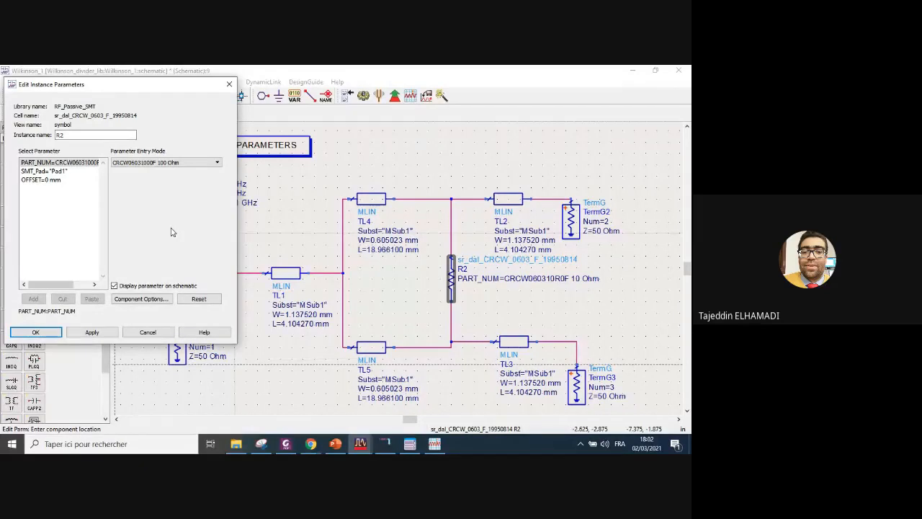
{"action": "left_click", "coordinate": [36, 332]}
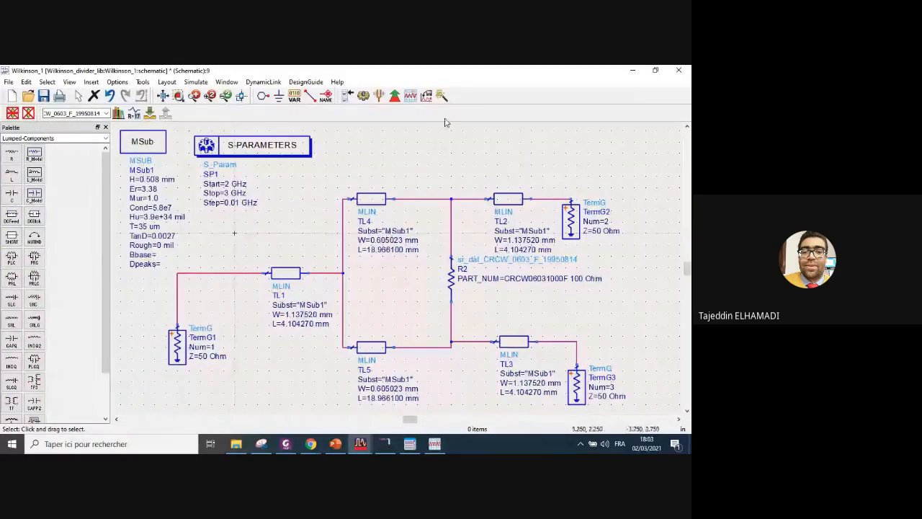
- Regenerate the layout from the schematic so that it includes the SMT resistor R2
{"action": "left_click", "coordinate": [167, 81]}
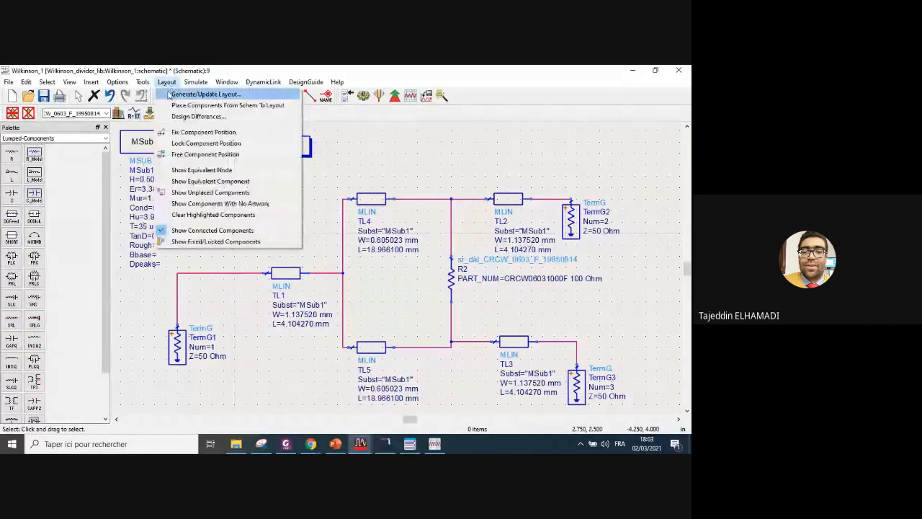
{"action": "left_click", "coordinate": [206, 95]}
{"action": "left_click", "coordinate": [43, 267]}
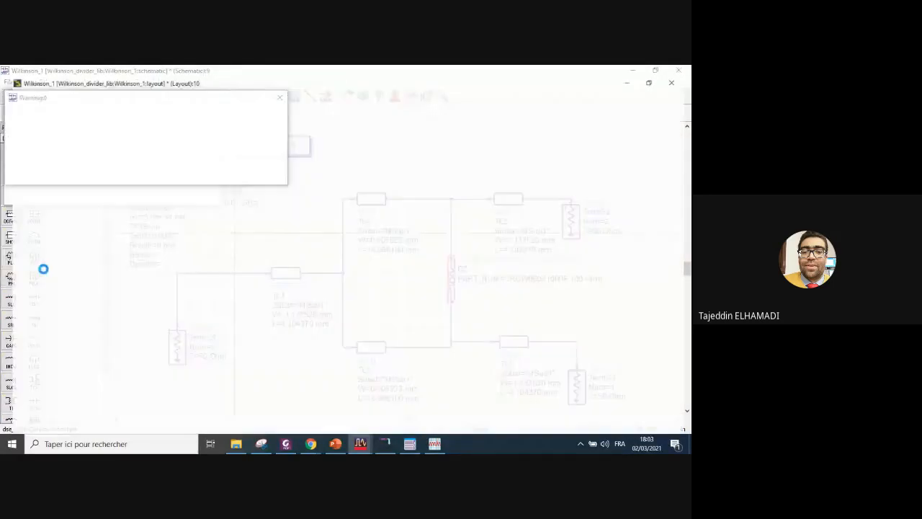
- Examine the footprint of R2 between the output lines and the junction of TL1 with TL4 and TL5 in the layout
{"action": "scroll", "coordinate": [455, 285], "scroll_direction": "up", "scroll_amount": 5}
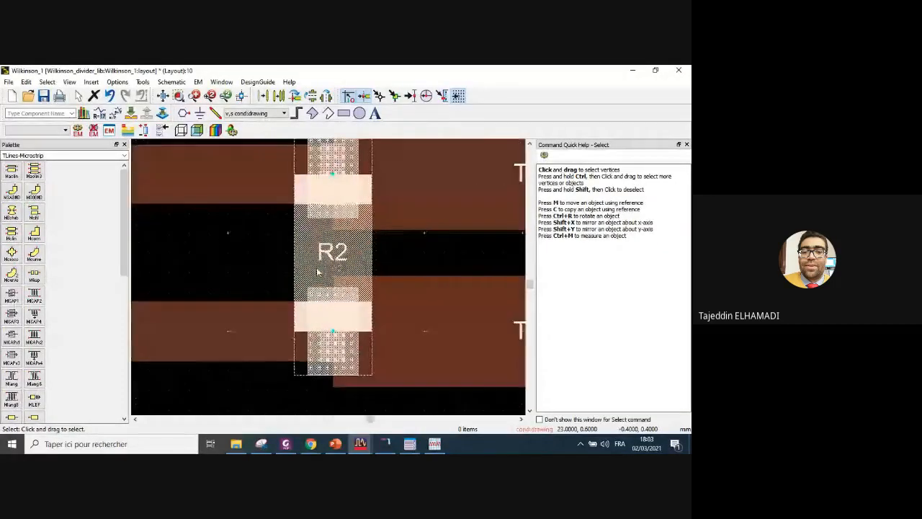
{"action": "scroll", "coordinate": [350, 274], "scroll_direction": "down", "scroll_amount": 5}
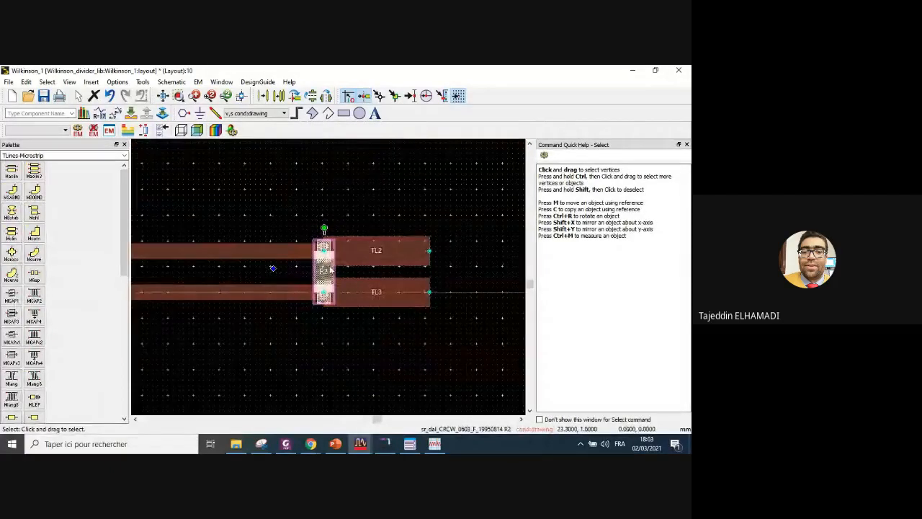
{"action": "left_click", "coordinate": [329, 278]}
{"action": "scroll", "coordinate": [309, 286], "scroll_direction": "down", "scroll_amount": 3}
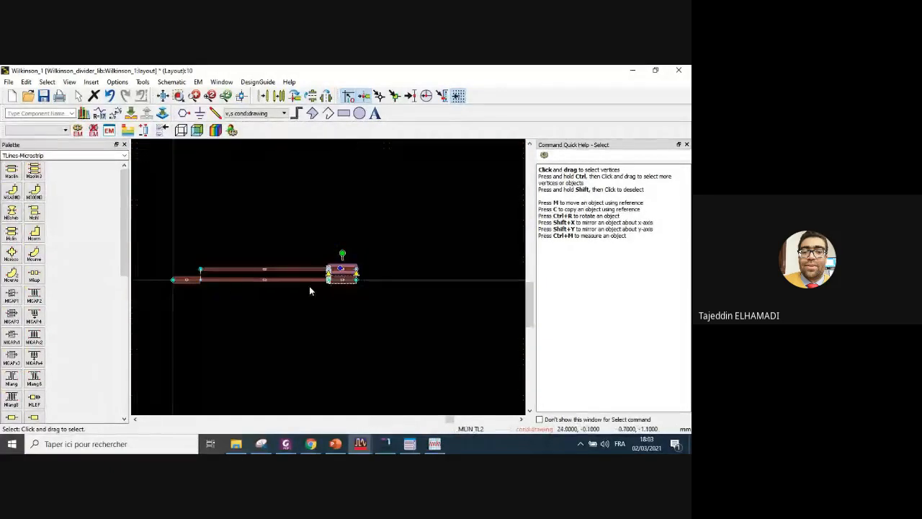
{"action": "scroll", "coordinate": [367, 259], "scroll_direction": "up", "scroll_amount": 5}
{"action": "scroll", "coordinate": [346, 274], "scroll_direction": "up", "scroll_amount": 2}
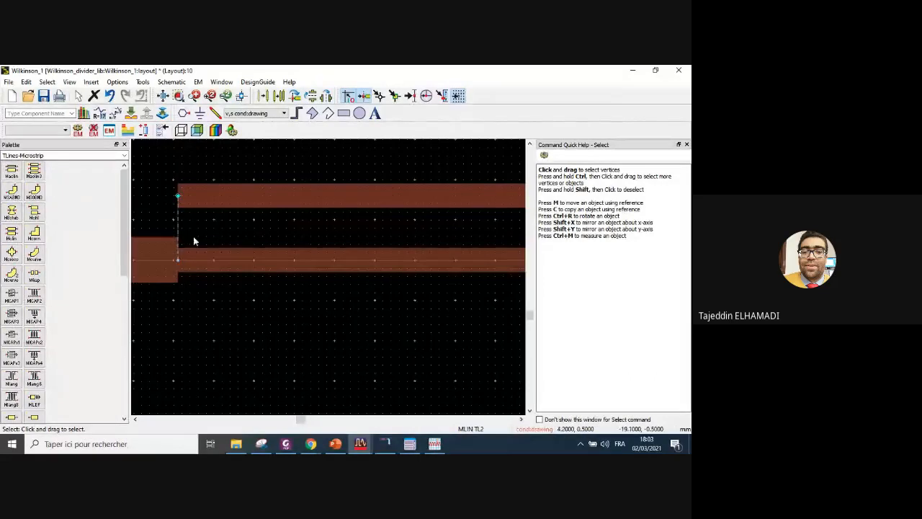
{"action": "left_click", "coordinate": [184, 205]}
{"action": "left_click", "coordinate": [206, 263]}
{"action": "scroll", "coordinate": [304, 276], "scroll_direction": "down", "scroll_amount": 2}
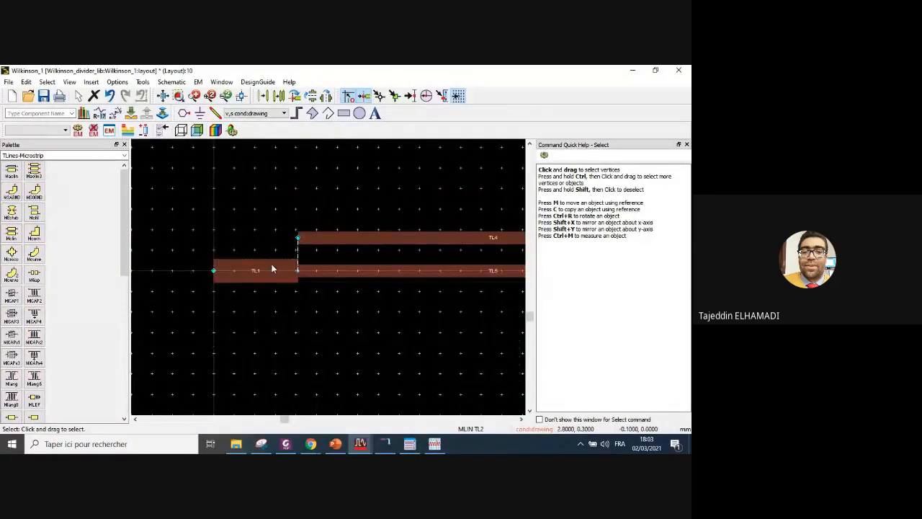
{"action": "left_click", "coordinate": [272, 269]}
{"action": "scroll", "coordinate": [437, 267], "scroll_direction": "down", "scroll_amount": 2}
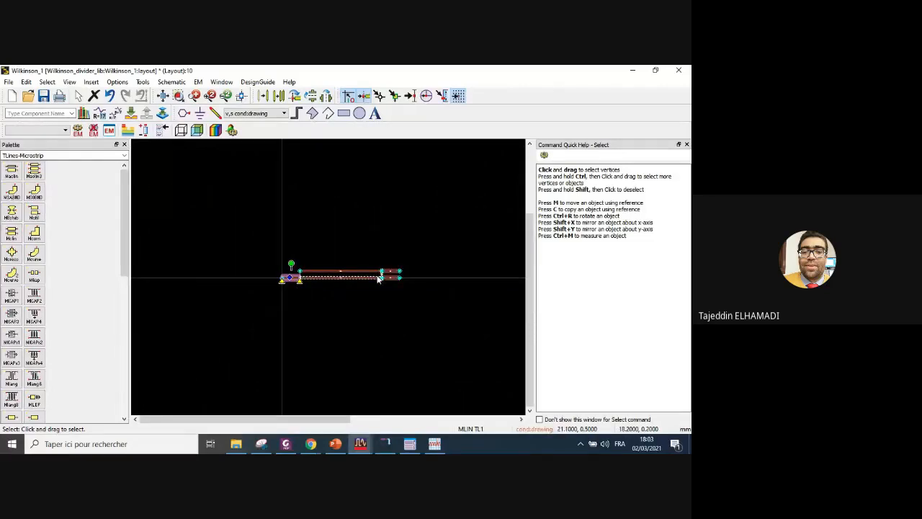
{"action": "scroll", "coordinate": [332, 278], "scroll_direction": "up", "scroll_amount": 4}
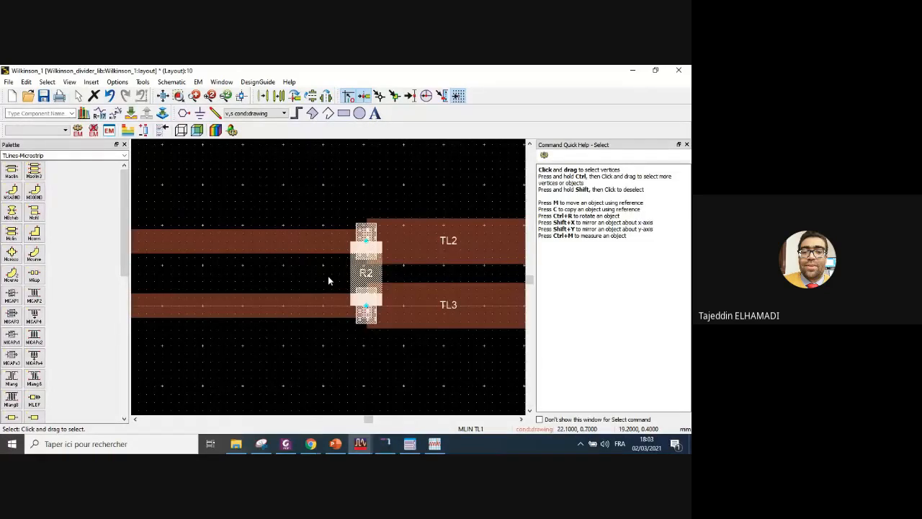
{"action": "scroll", "coordinate": [328, 278], "scroll_direction": "down", "scroll_amount": 5}
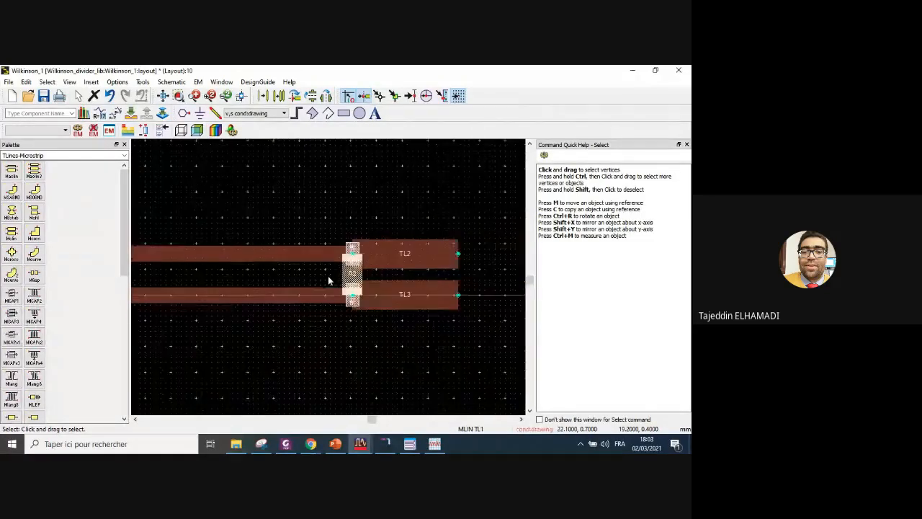
{"action": "scroll", "coordinate": [324, 280], "scroll_direction": "up", "scroll_amount": 2}
{"action": "scroll", "coordinate": [323, 280], "scroll_direction": "up", "scroll_amount": 3}
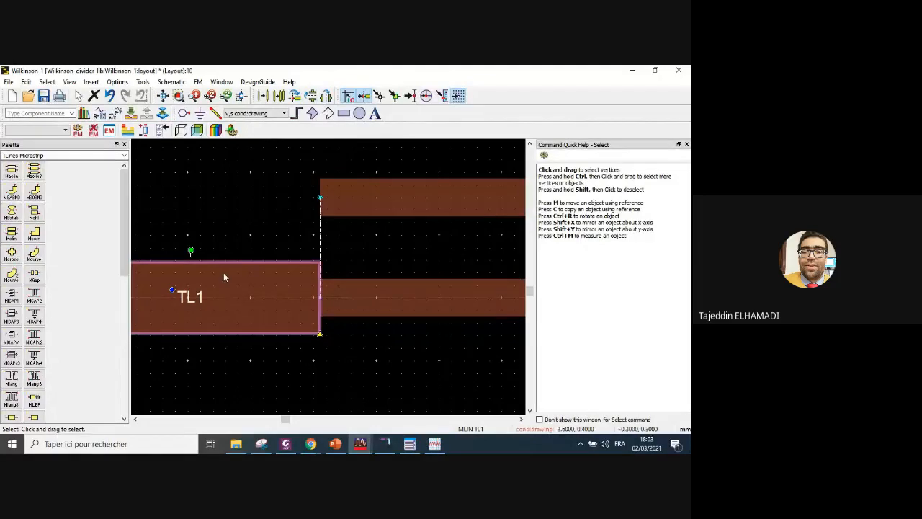
- Move line TL1 by about -0.3 mm in X and 0.8 mm in Y, and shift it slightly farther from TL4 and TL5
{"action": "key", "text": "m"}
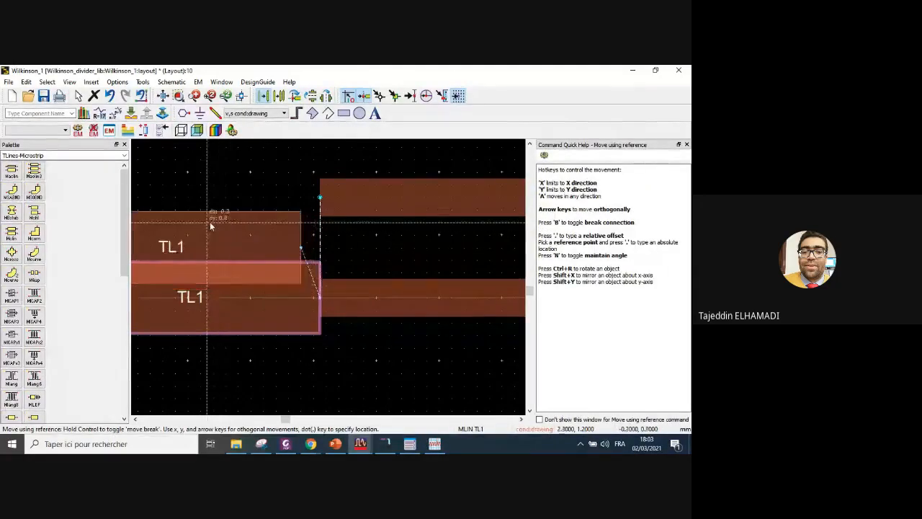
{"action": "left_click", "coordinate": [210, 223]}
{"action": "left_click", "coordinate": [305, 345]}
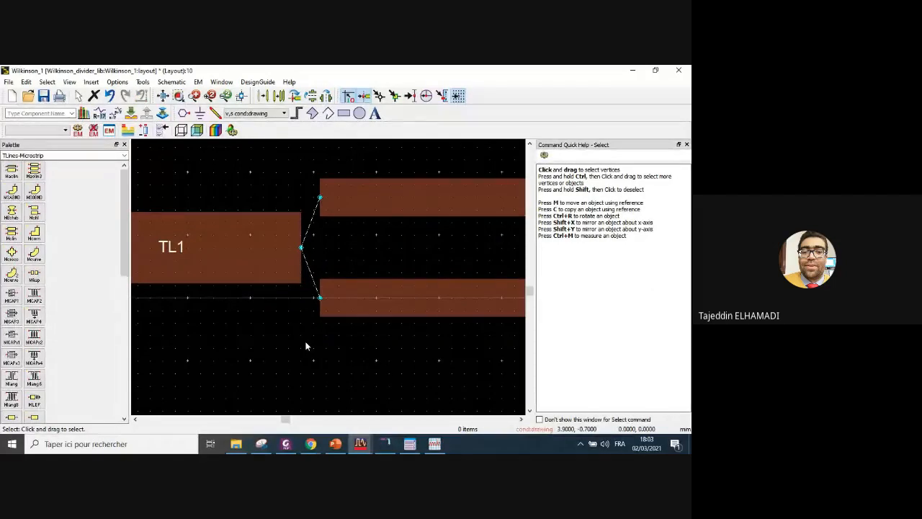
{"action": "left_click_drag", "start_coordinate": [251, 248], "coordinate": [214, 242]}
{"action": "left_click", "coordinate": [329, 339]}
- Inspect the whole layout, the R2 pads at TL2 and TL3, and the open connections between TL1, TL4 and TL5
{"action": "scroll", "coordinate": [355, 268], "scroll_direction": "down", "scroll_amount": 4}
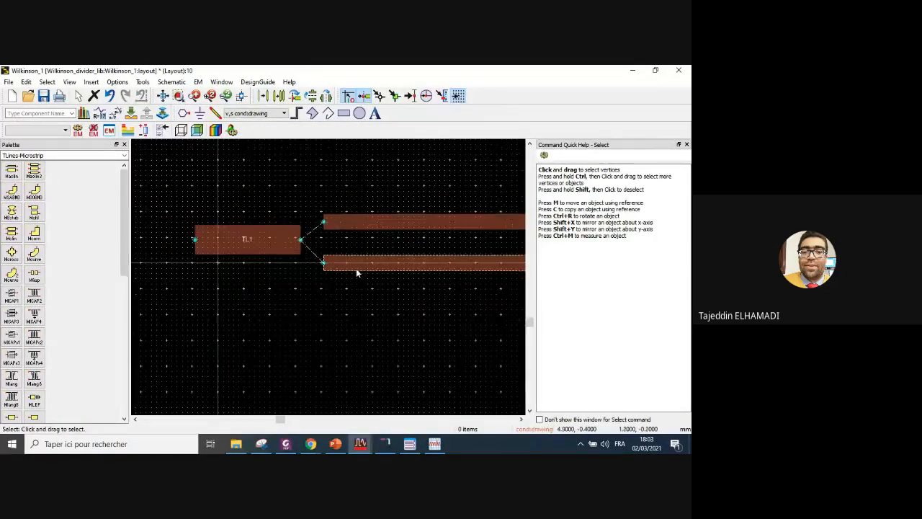
{"action": "scroll", "coordinate": [331, 274], "scroll_direction": "up", "scroll_amount": 3}
{"action": "scroll", "coordinate": [328, 275], "scroll_direction": "down", "scroll_amount": 3}
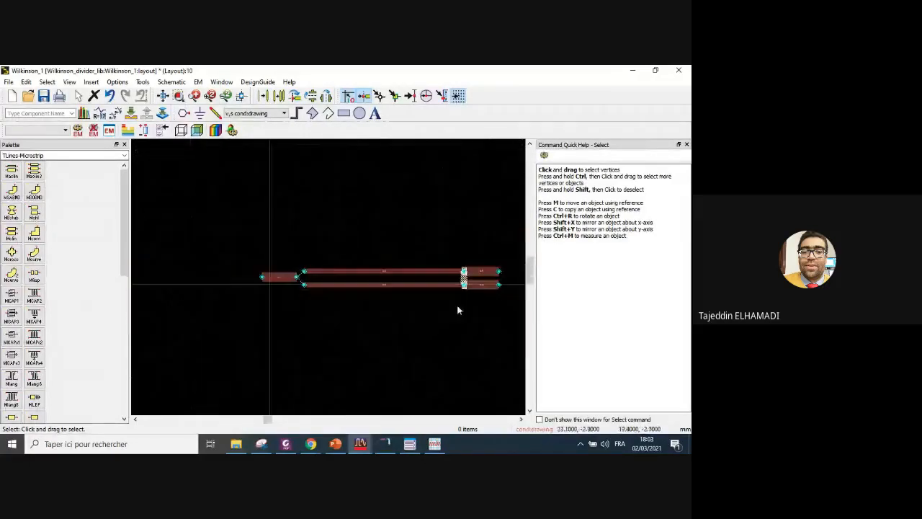
{"action": "scroll", "coordinate": [331, 281], "scroll_direction": "up", "scroll_amount": 2}
{"action": "scroll", "coordinate": [333, 278], "scroll_direction": "up", "scroll_amount": 1}
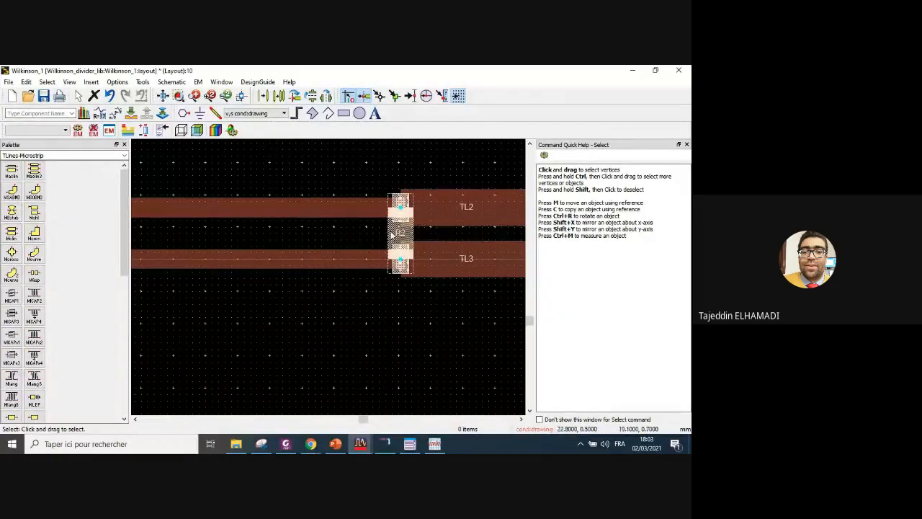
{"action": "scroll", "coordinate": [259, 283], "scroll_direction": "down", "scroll_amount": 3}
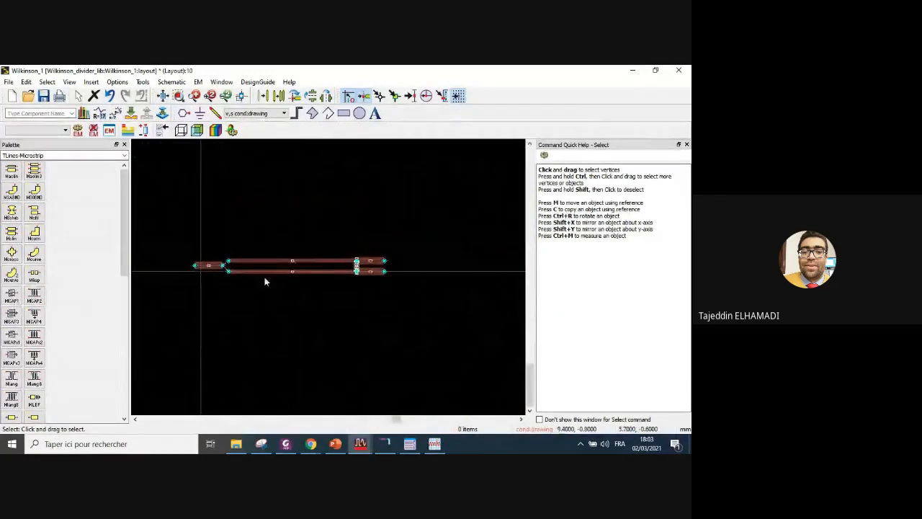
{"action": "scroll", "coordinate": [236, 274], "scroll_direction": "up", "scroll_amount": 5}
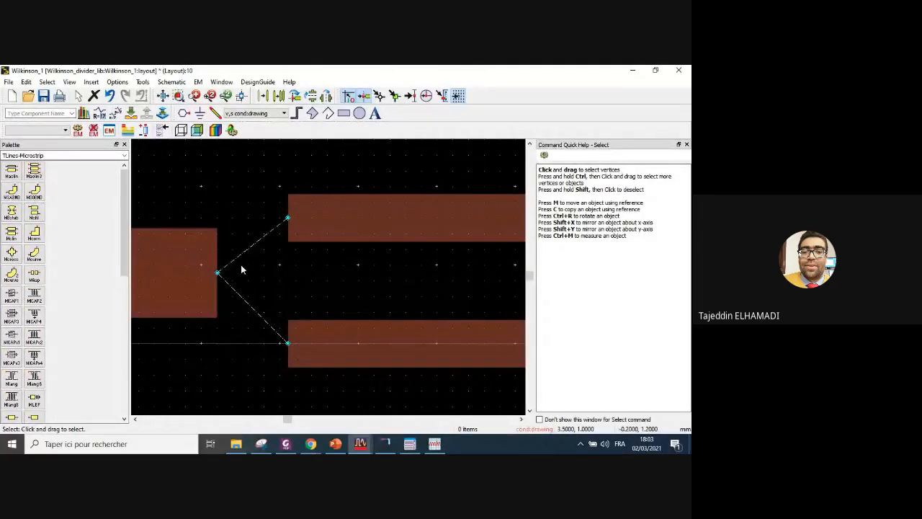
{"action": "scroll", "coordinate": [241, 264], "scroll_direction": "up", "scroll_amount": 2}
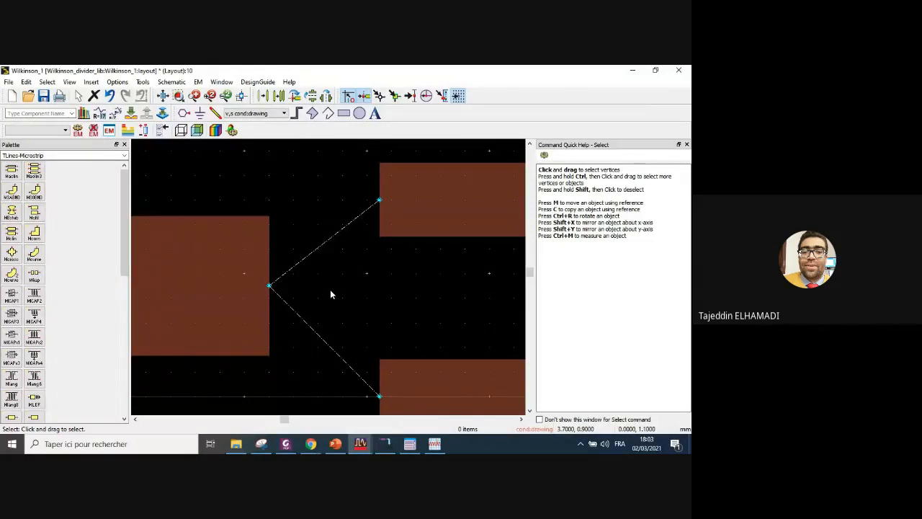
- Examine the gap between the feed line TL1 and the two parallel branch lines
{"action": "scroll", "coordinate": [332, 278], "scroll_direction": "down", "scroll_amount": 4}
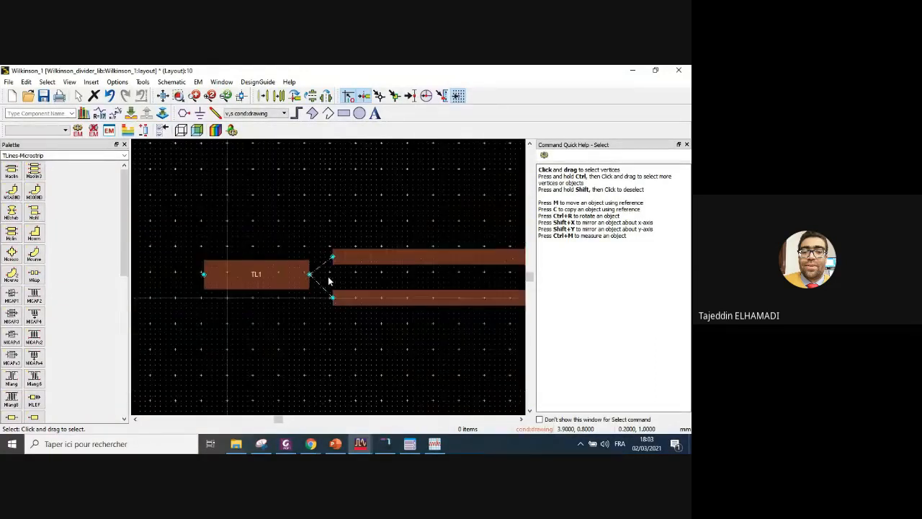
{"action": "scroll", "coordinate": [328, 275], "scroll_direction": "up", "scroll_amount": 2}
{"action": "scroll", "coordinate": [328, 276], "scroll_direction": "down", "scroll_amount": 1}
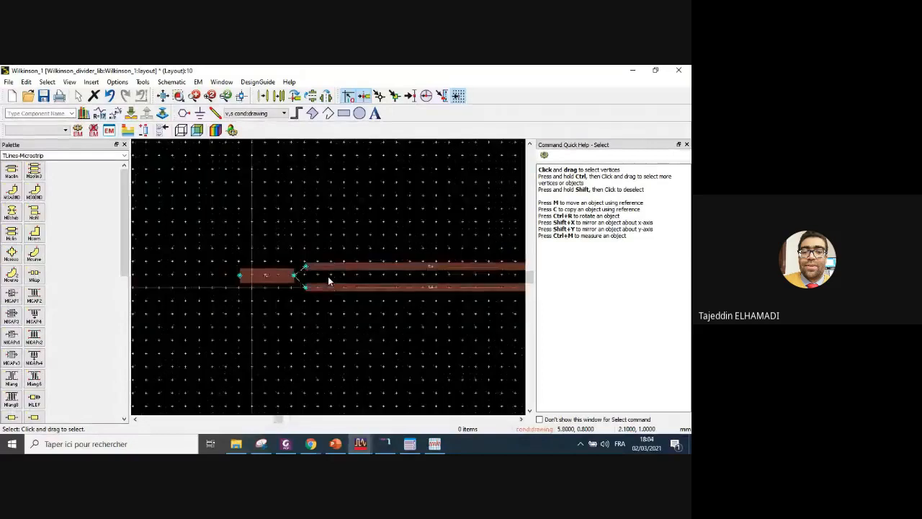
{"action": "scroll", "coordinate": [327, 276], "scroll_direction": "up", "scroll_amount": 1}
{"action": "scroll", "coordinate": [328, 276], "scroll_direction": "down", "scroll_amount": 2}
{"action": "scroll", "coordinate": [326, 281], "scroll_direction": "up", "scroll_amount": 4}
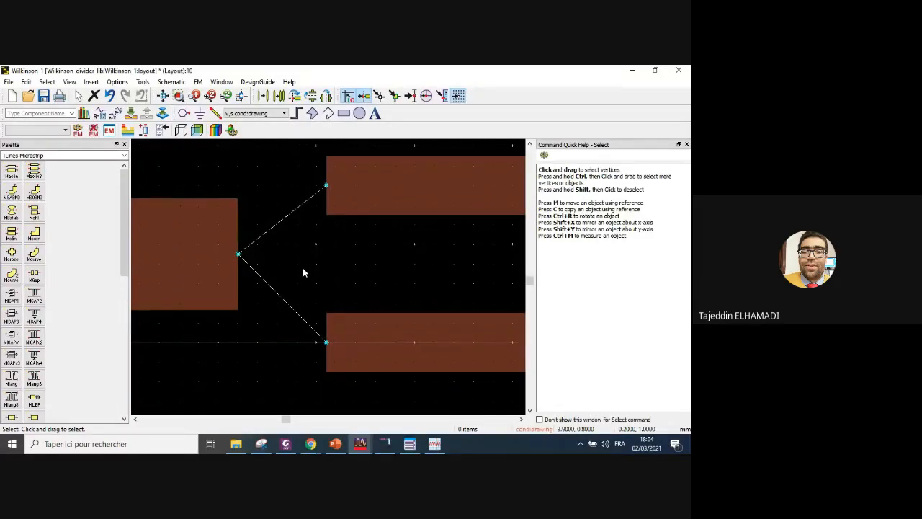
{"action": "scroll", "coordinate": [324, 277], "scroll_direction": "down", "scroll_amount": 2}
{"action": "scroll", "coordinate": [329, 278], "scroll_direction": "up", "scroll_amount": 1}
{"action": "scroll", "coordinate": [328, 280], "scroll_direction": "down", "scroll_amount": 1}
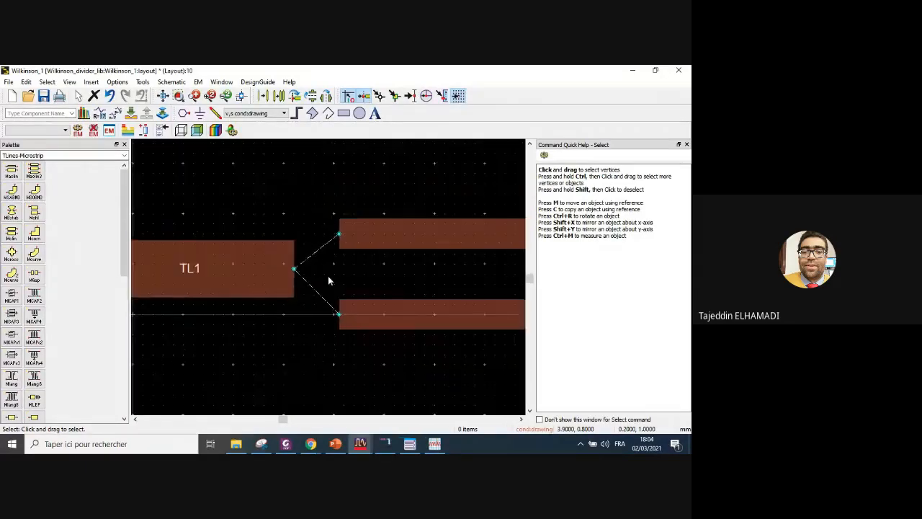
{"action": "scroll", "coordinate": [327, 280], "scroll_direction": "up", "scroll_amount": 2}
{"action": "scroll", "coordinate": [328, 278], "scroll_direction": "down", "scroll_amount": 1}
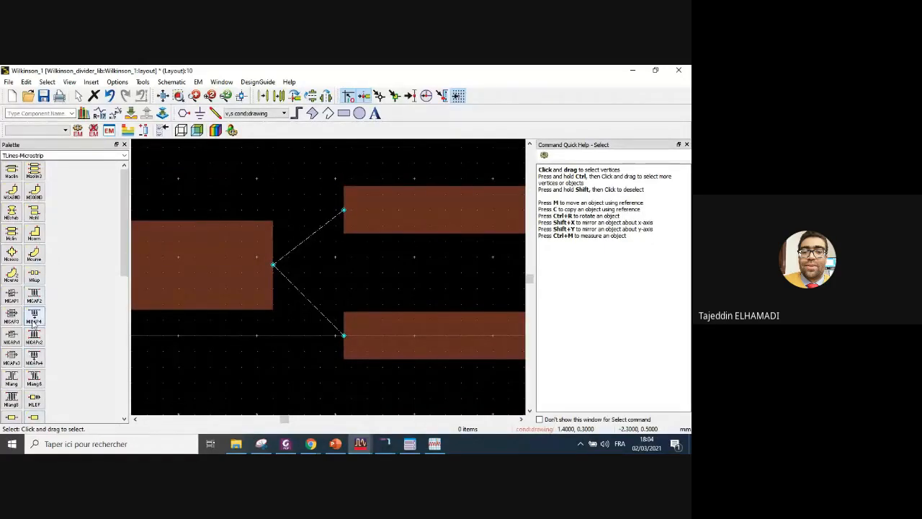
- Place one microstrip tee junction (MTEE) in the empty area below the gap between the feed line and the branch lines
{"action": "scroll", "coordinate": [33, 324], "scroll_direction": "down", "scroll_amount": 3}
{"action": "scroll", "coordinate": [33, 326], "scroll_direction": "down", "scroll_amount": 5}
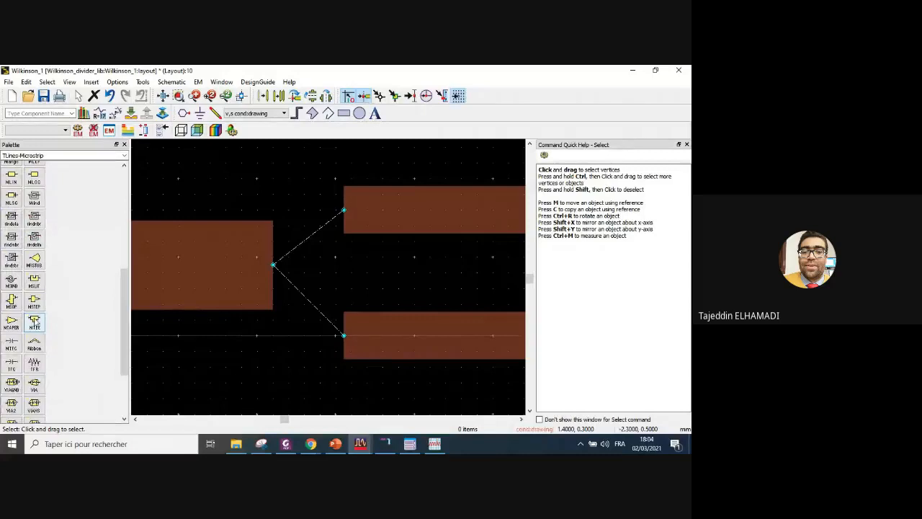
{"action": "left_click", "coordinate": [41, 325]}
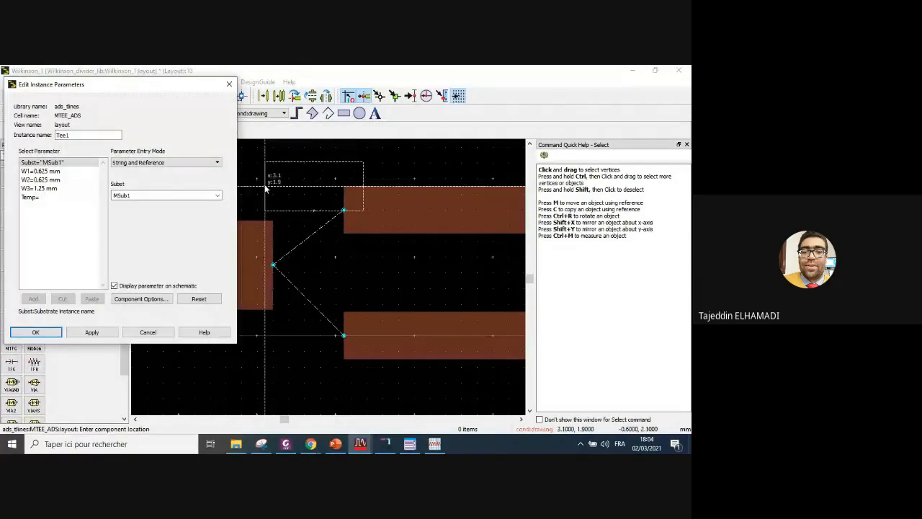
{"action": "left_click", "coordinate": [204, 385]}
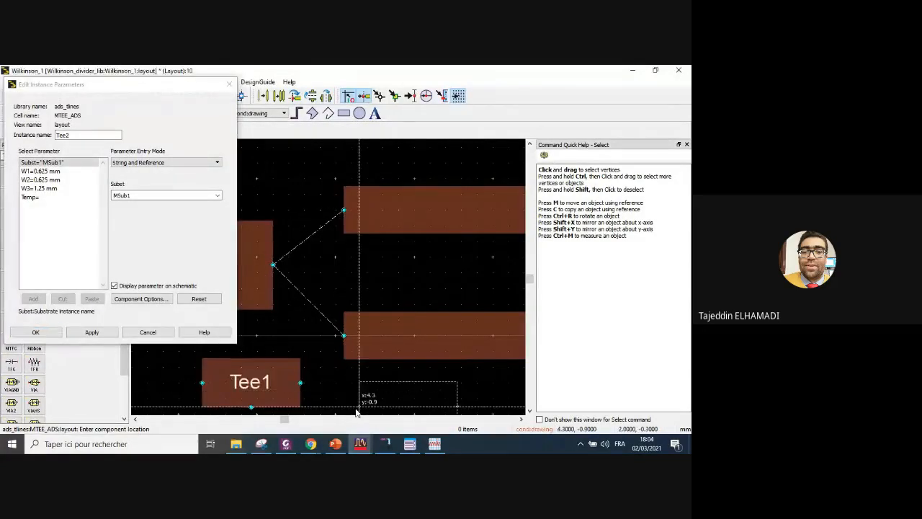
{"action": "key", "text": "Escape"}
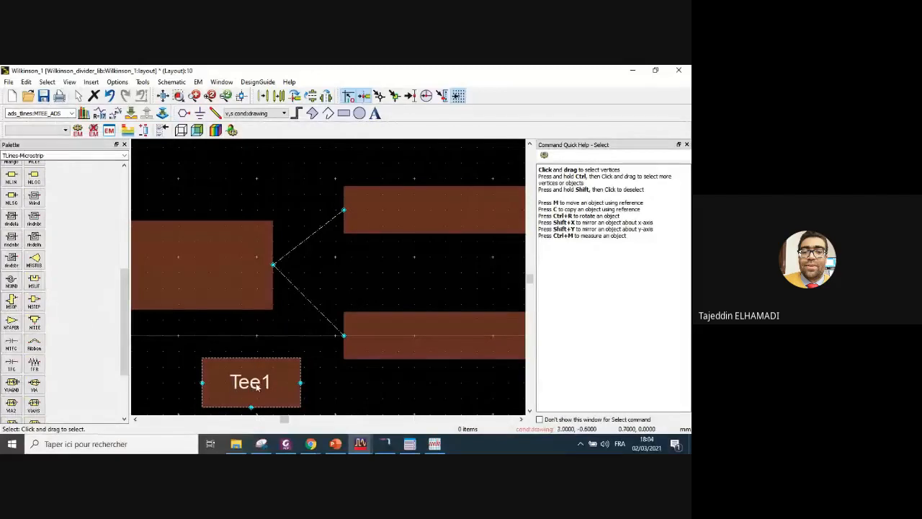
- Rotate the tee 90 degrees so its third port faces TL1, and move it into the gap before the branch lines
{"action": "left_click", "coordinate": [257, 387]}
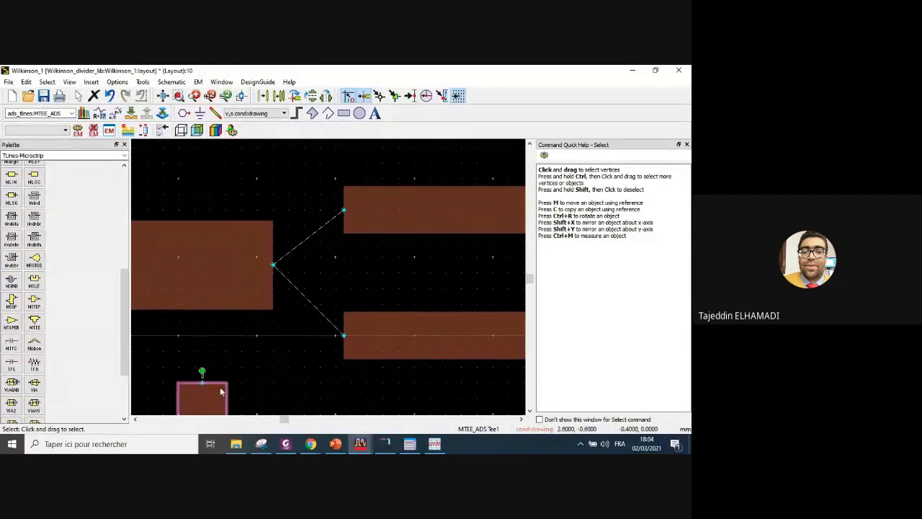
{"action": "key", "text": "m"}
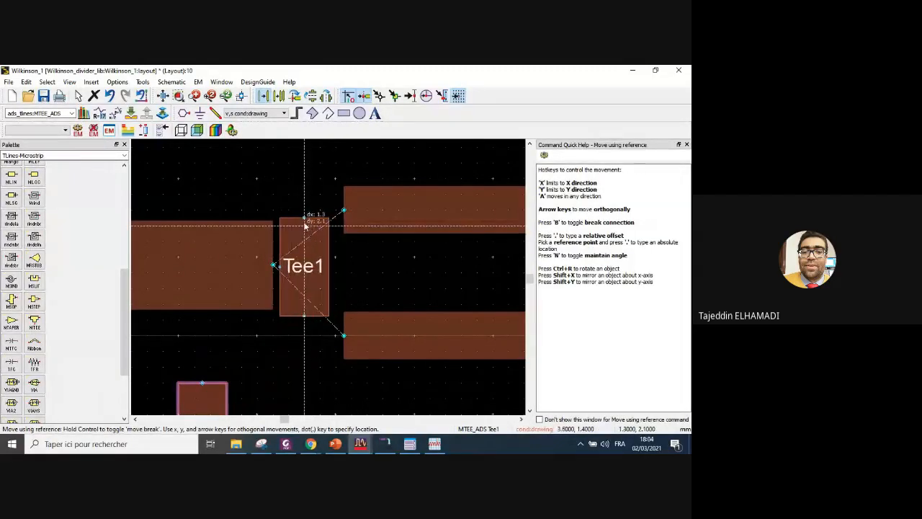
{"action": "left_click", "coordinate": [302, 222]}
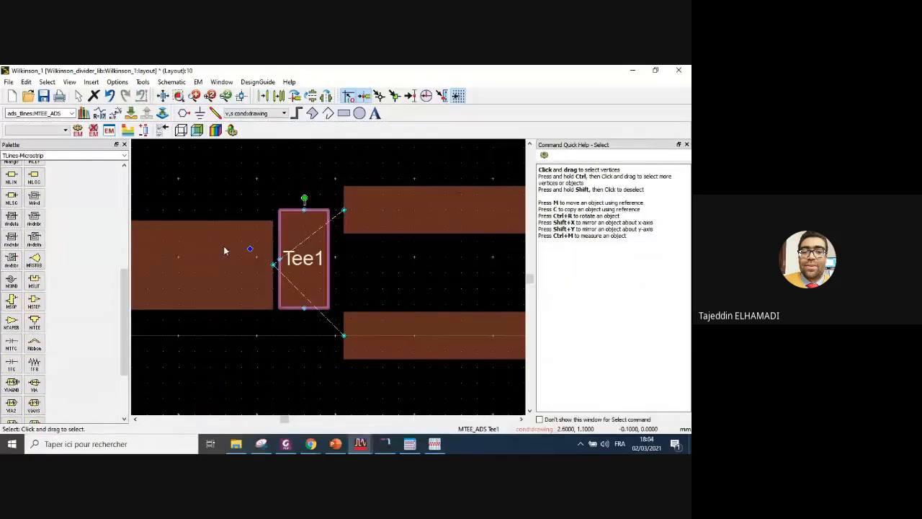
- Shift TL1 away from the branch lines and place the tee clear in the widened gap
{"action": "left_click_drag", "start_coordinate": [225, 246], "coordinate": [133, 238]}
{"action": "left_click", "coordinate": [299, 253]}
{"action": "left_click_drag", "start_coordinate": [301, 257], "coordinate": [254, 258]}
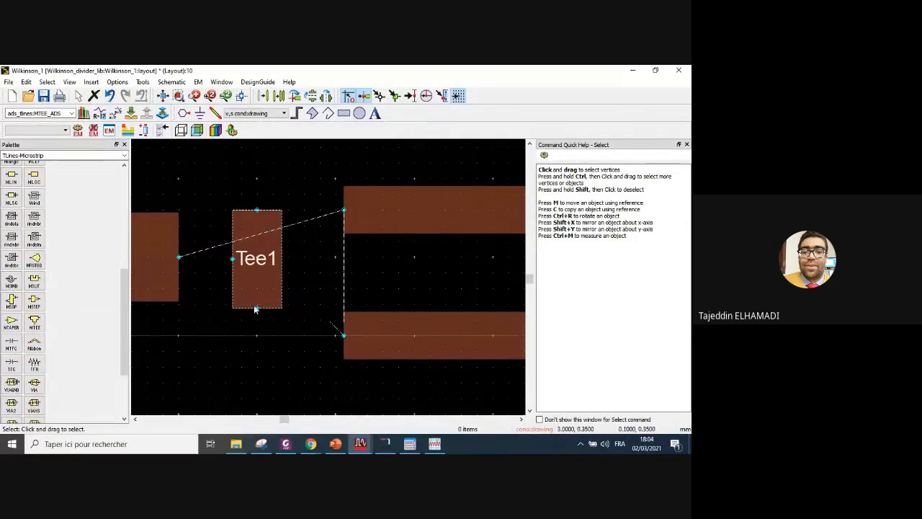
- Look up the widths of lines TL1 and TL4 in the schematic, and return to the layout
{"action": "left_click", "coordinate": [155, 243]}
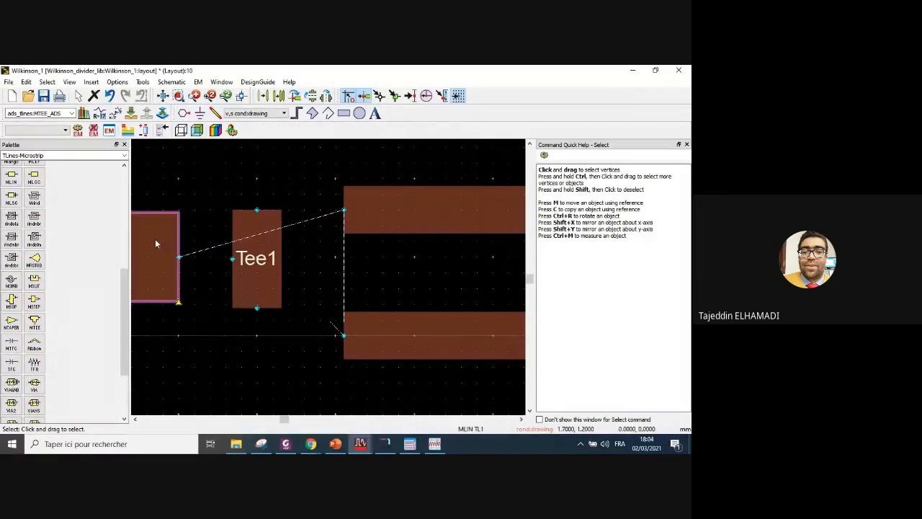
{"action": "left_click", "coordinate": [355, 207]}
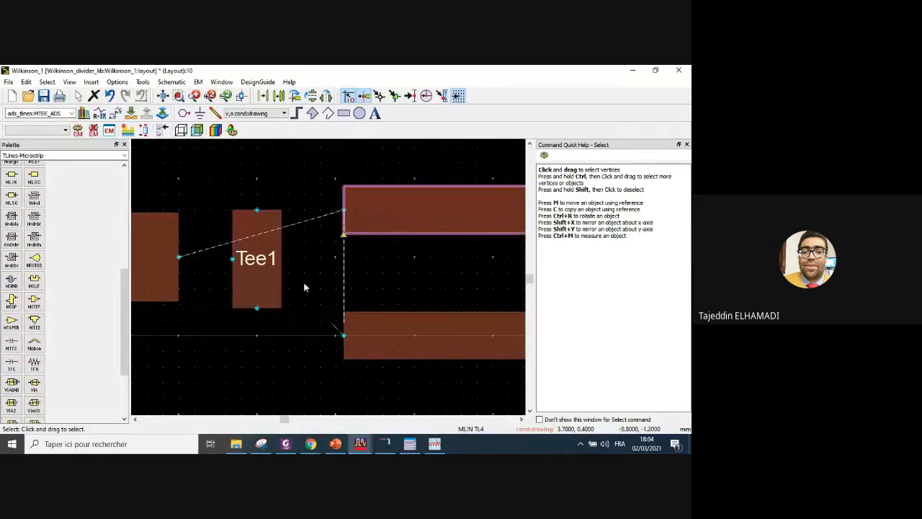
{"action": "left_click", "coordinate": [261, 266]}
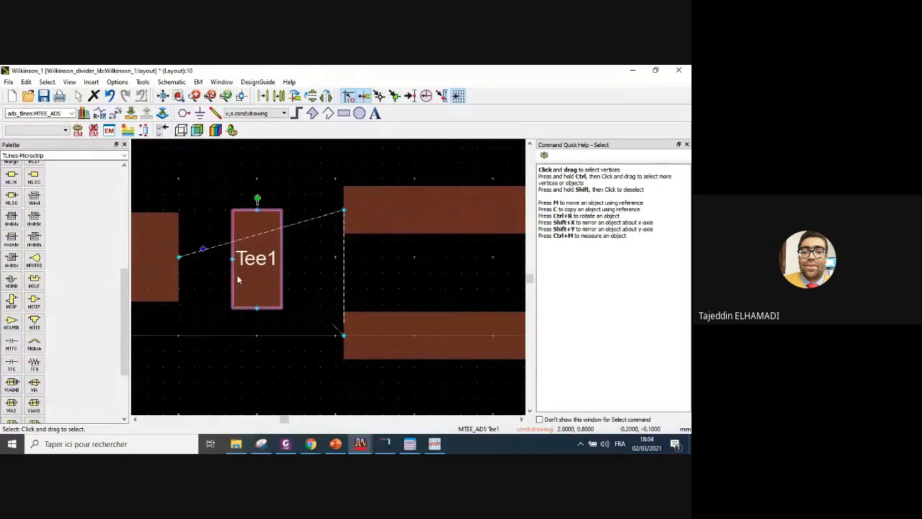
{"action": "left_click", "coordinate": [158, 243]}
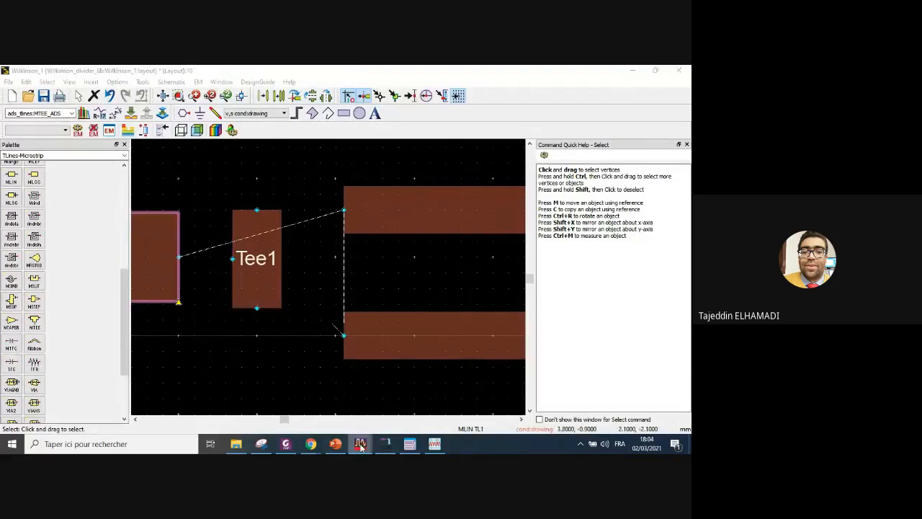
{"action": "mouse_move", "coordinate": [359, 444]}
{"action": "left_click", "coordinate": [300, 401]}
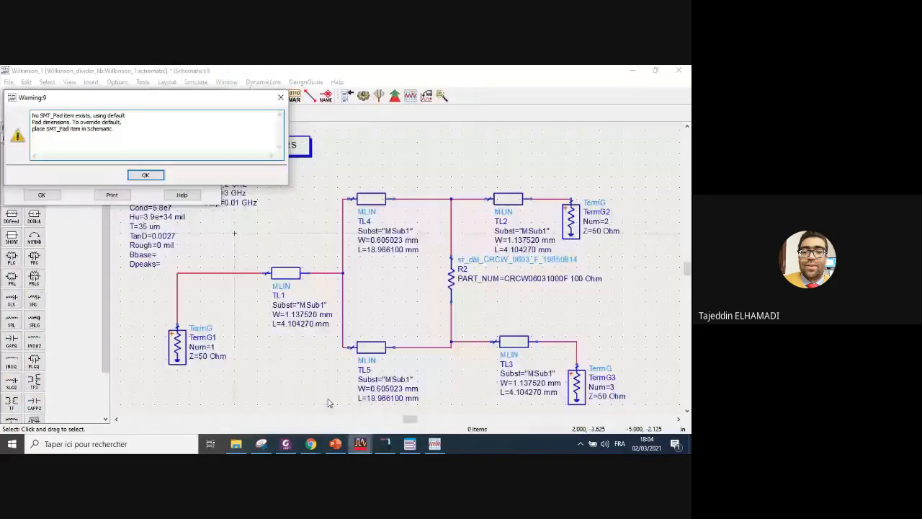
{"action": "left_click", "coordinate": [283, 315]}
{"action": "double_click", "coordinate": [292, 314]}
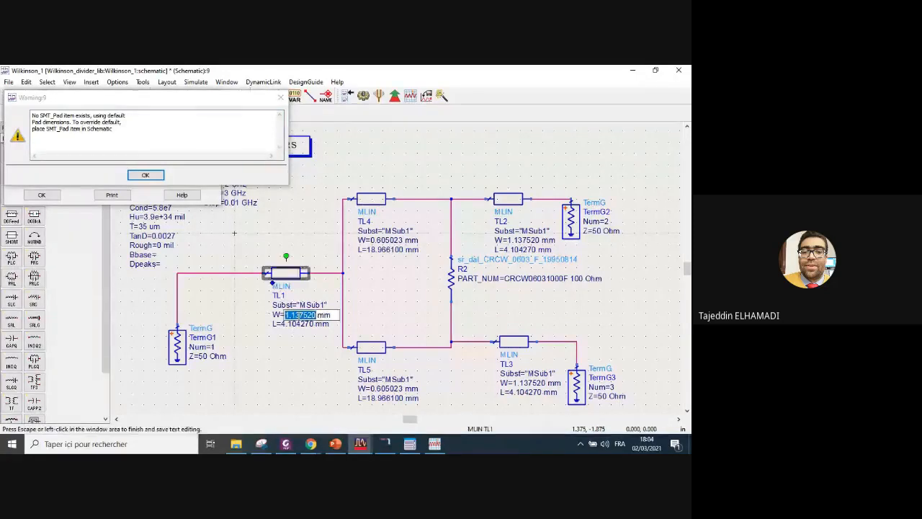
{"action": "left_click", "coordinate": [382, 240]}
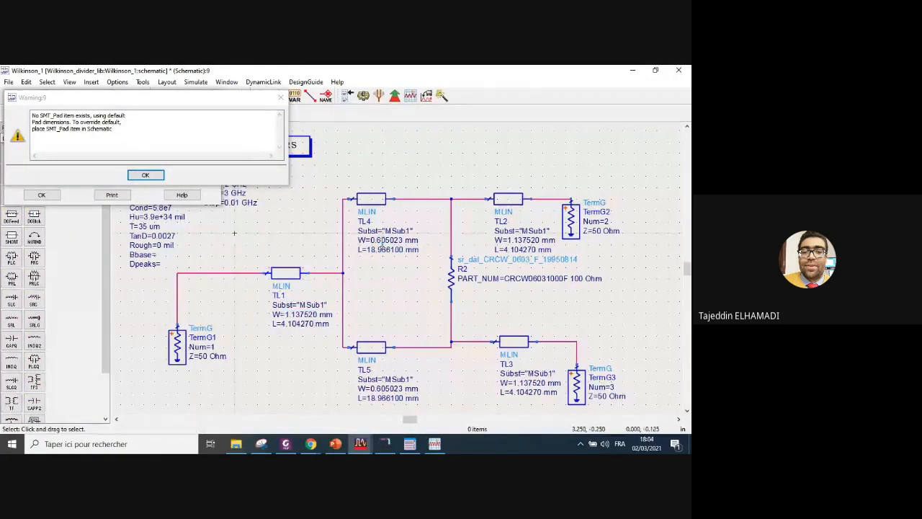
{"action": "double_click", "coordinate": [383, 241]}
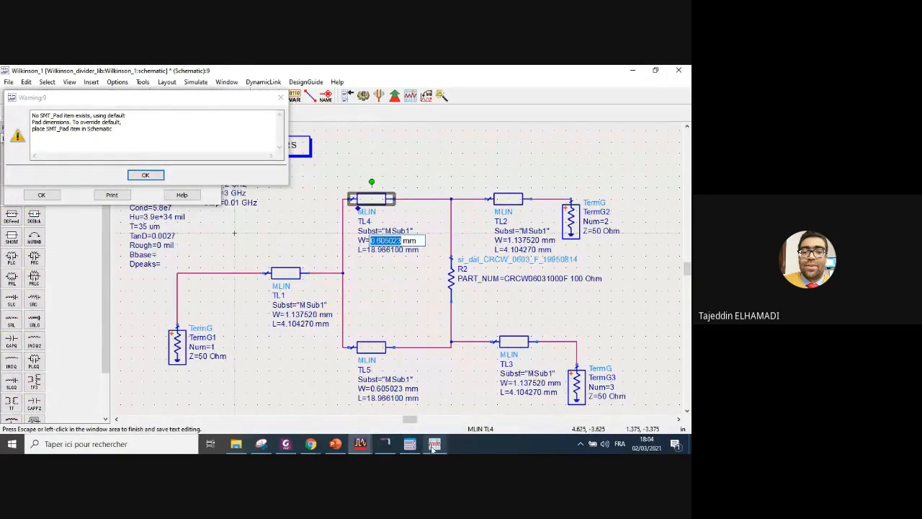
{"action": "mouse_move", "coordinate": [362, 445]}
{"action": "left_click", "coordinate": [412, 393]}
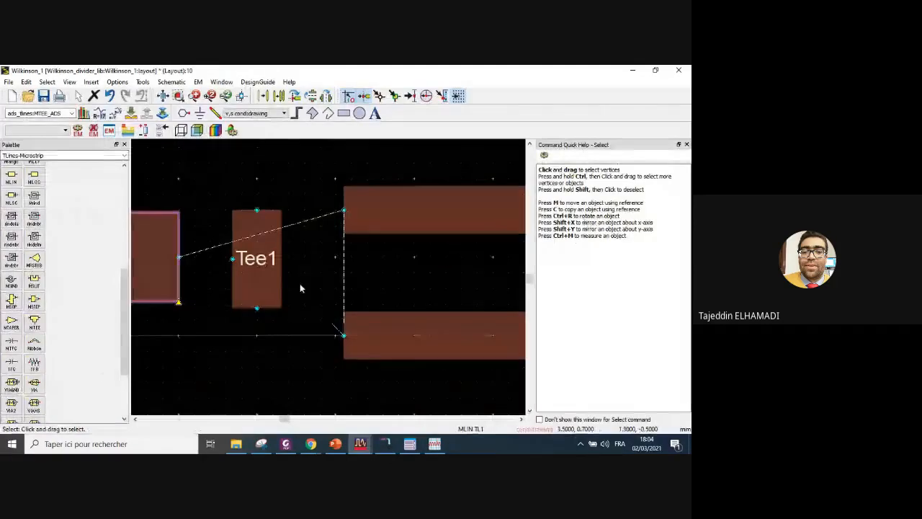
- Set the tee's conductor widths W1 and W2 to 0.6 mm and W3 to 1.13 mm
{"action": "double_click", "coordinate": [257, 284]}
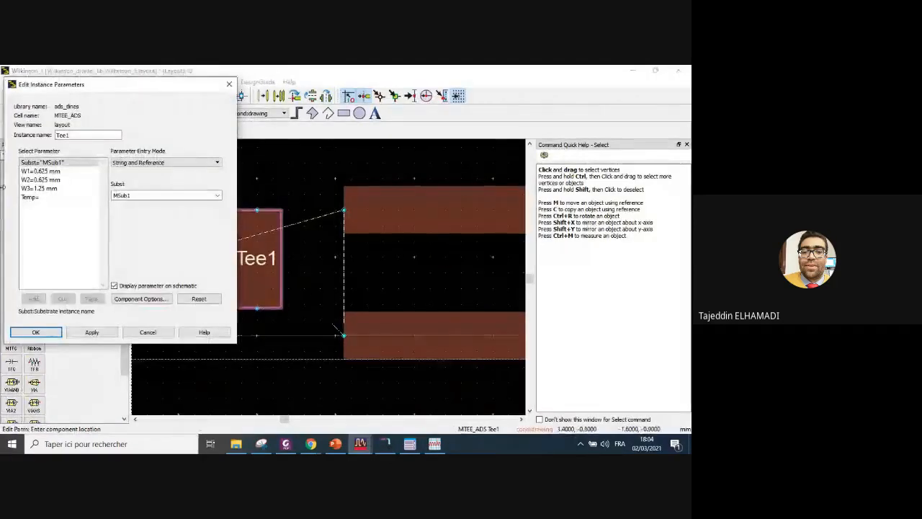
{"action": "left_click", "coordinate": [43, 171]}
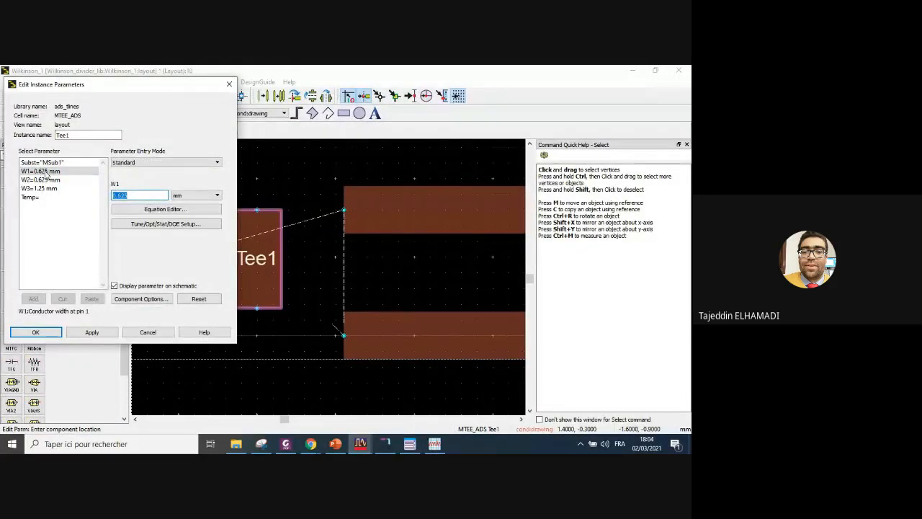
{"action": "type", "text": "0.6"}
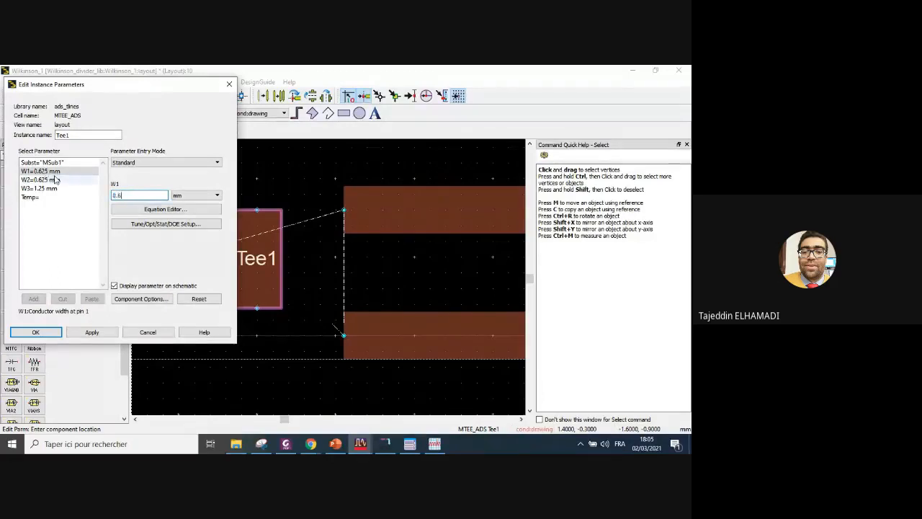
{"action": "left_click", "coordinate": [51, 180]}
{"action": "type", "text": "0.6"}
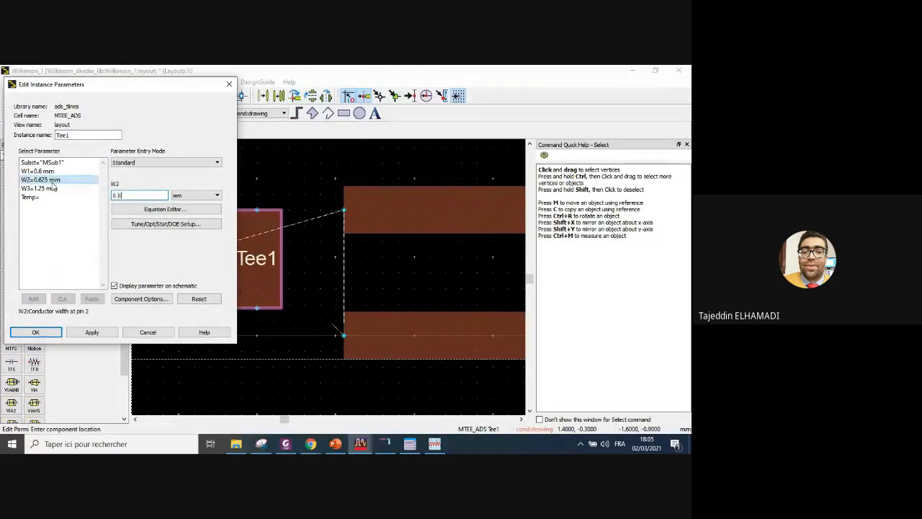
{"action": "left_click", "coordinate": [52, 189]}
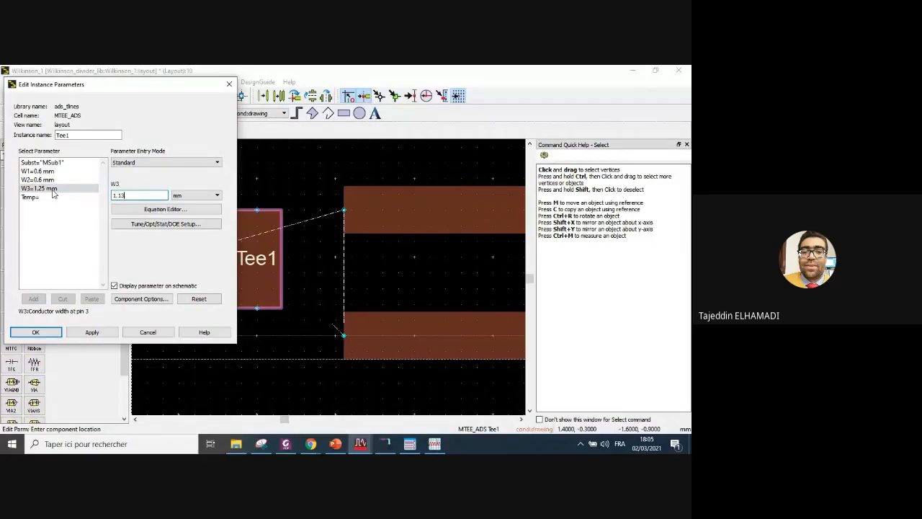
{"action": "type", "text": "1.13"}
{"action": "left_click", "coordinate": [35, 332]}
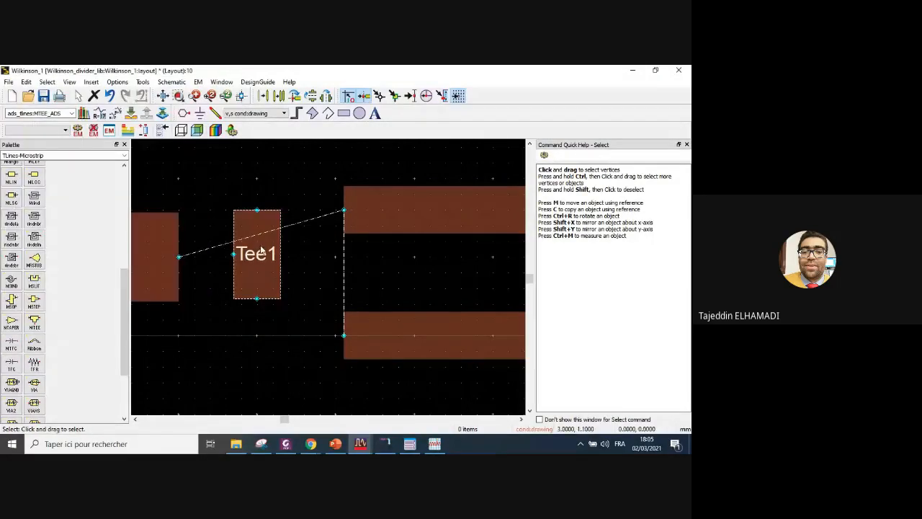
- Attach the tee to the end of TL1 and move both together closer to the branch lines
{"action": "key", "text": "m"}
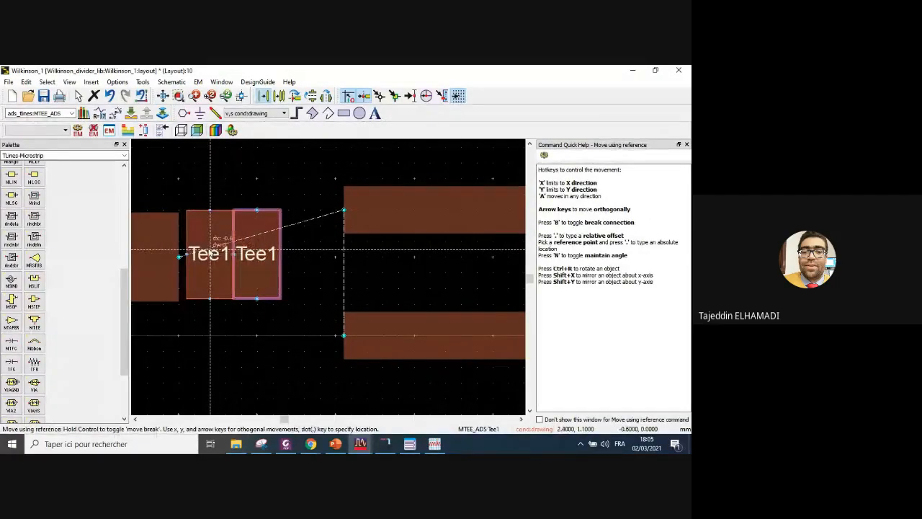
{"action": "left_click", "coordinate": [203, 252]}
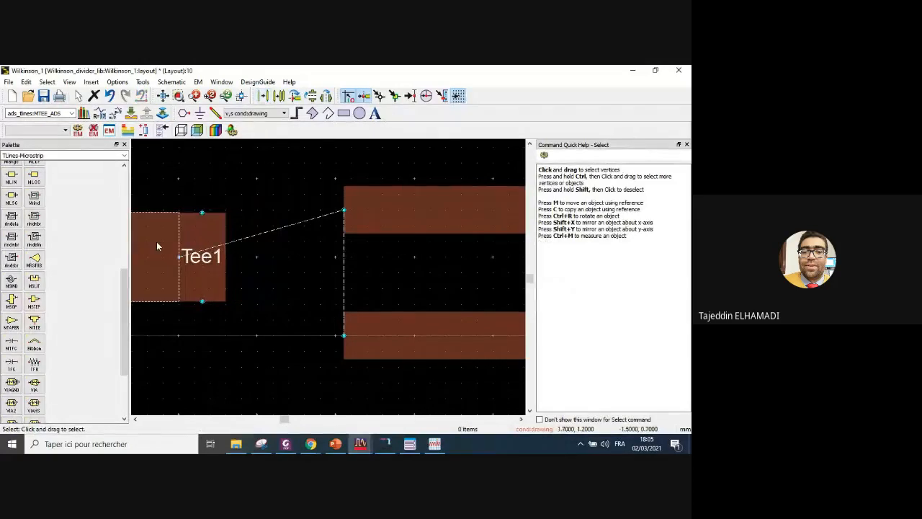
{"action": "left_click", "coordinate": [157, 247]}
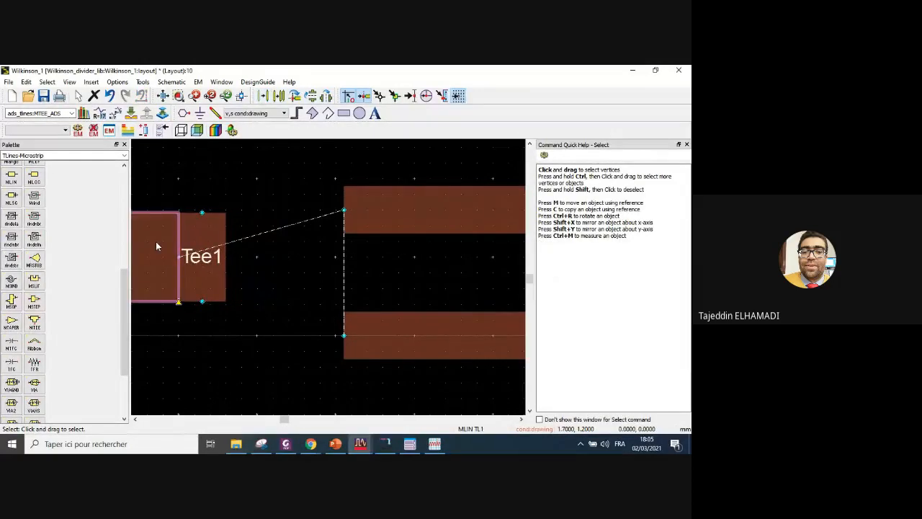
{"action": "left_click", "coordinate": [202, 249], "text": "ctrl"}
{"action": "key", "text": "m"}
{"action": "left_click", "coordinate": [197, 259]}
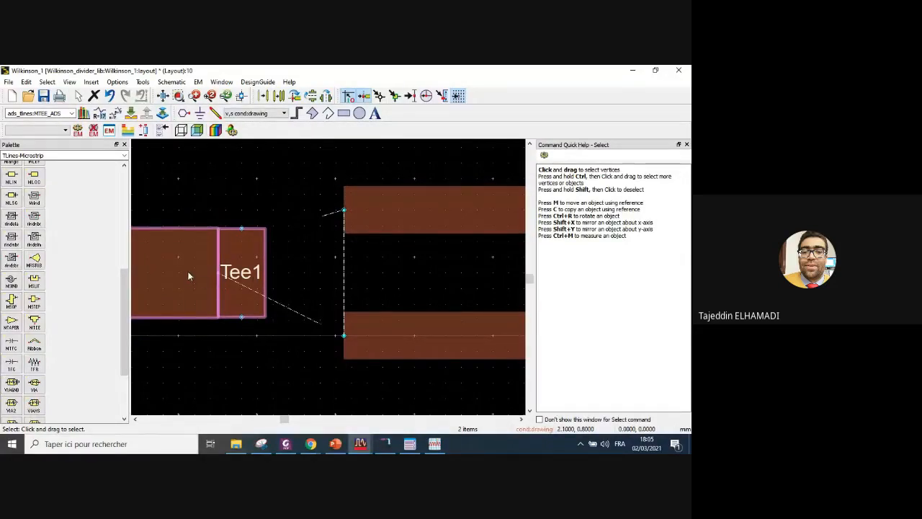
{"action": "left_click_drag", "start_coordinate": [189, 274], "coordinate": [193, 260]}
{"action": "left_click", "coordinate": [291, 202]}
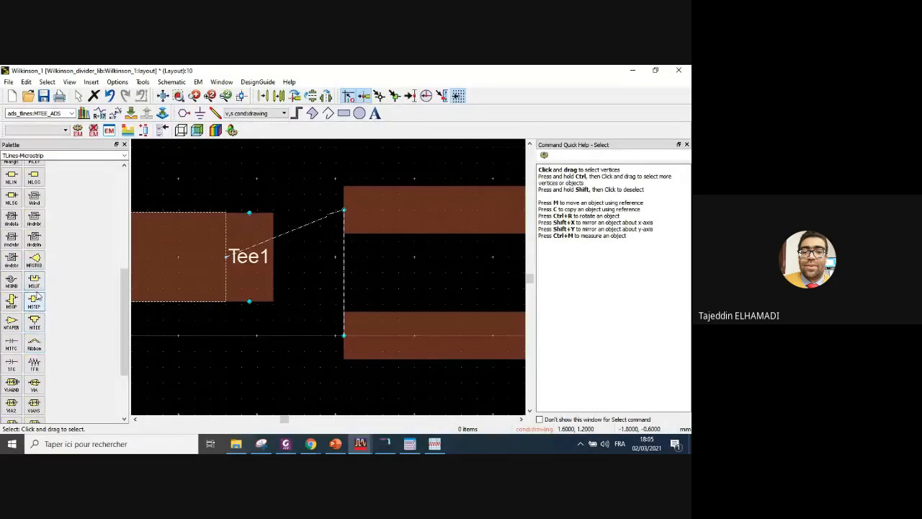
- Insert a microstrip curve (MCURVE2) in the empty area above TL1 and the branch lines
{"action": "scroll", "coordinate": [39, 295], "scroll_direction": "up", "scroll_amount": 4}
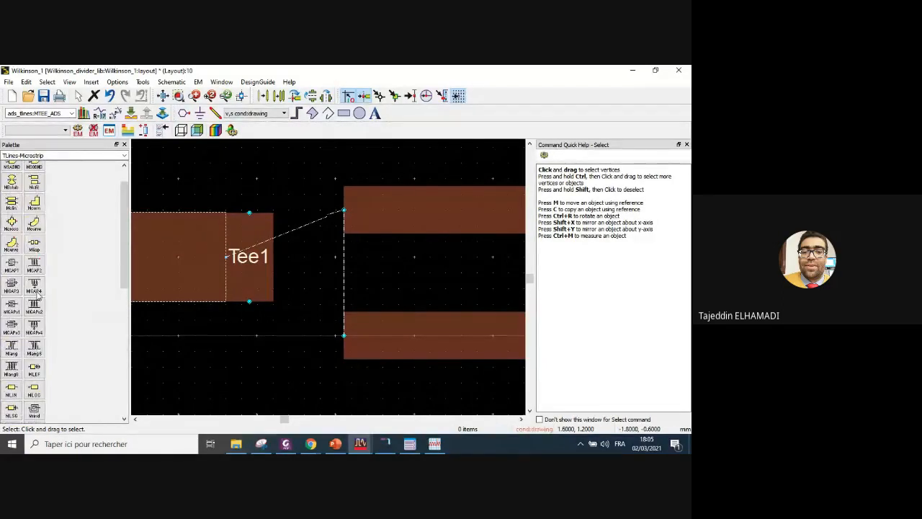
{"action": "left_click", "coordinate": [12, 244]}
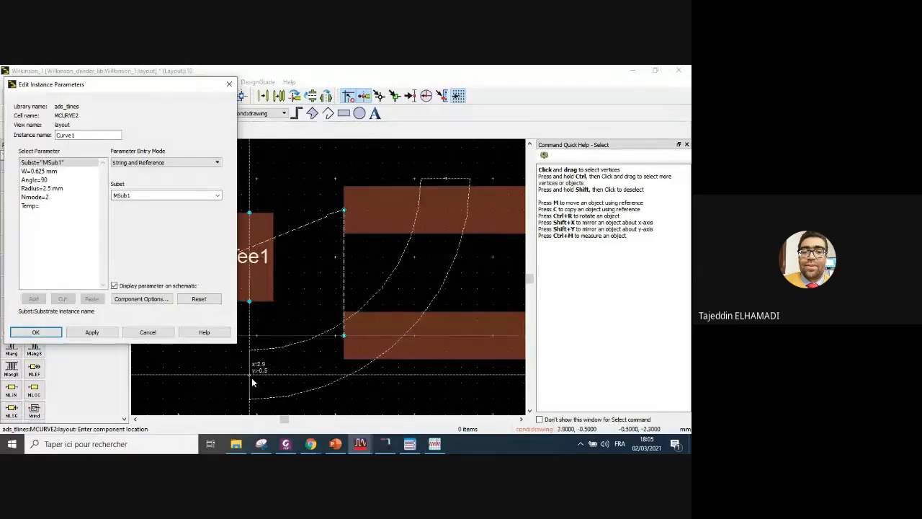
{"action": "scroll", "coordinate": [257, 370], "scroll_direction": "down", "scroll_amount": 4}
{"action": "left_click", "coordinate": [309, 207]}
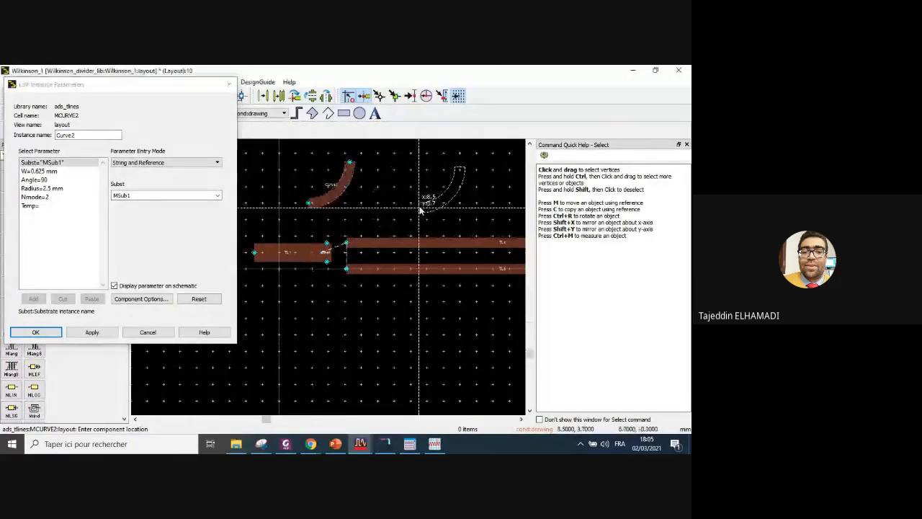
{"action": "key", "text": "Delete"}
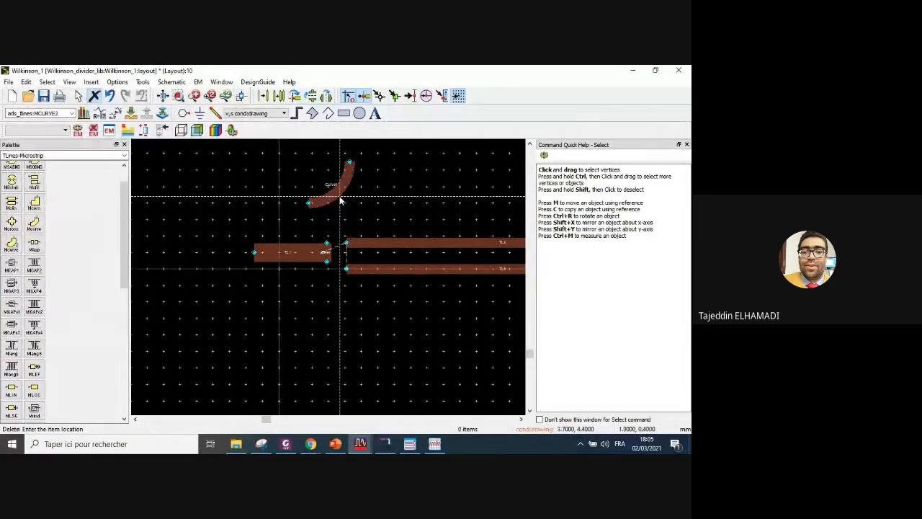
{"action": "scroll", "coordinate": [324, 259], "scroll_direction": "up", "scroll_amount": 2}
{"action": "left_click", "coordinate": [325, 268]}
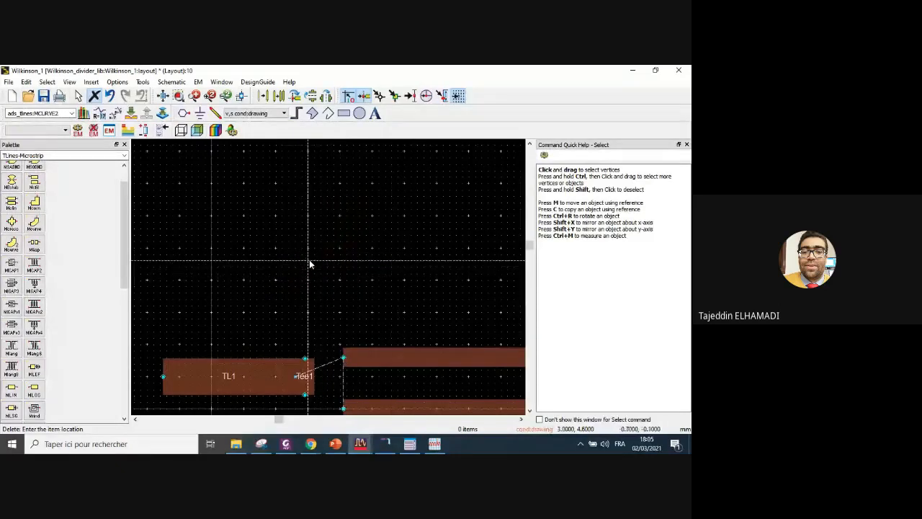
{"action": "key", "text": "ctrl+z"}
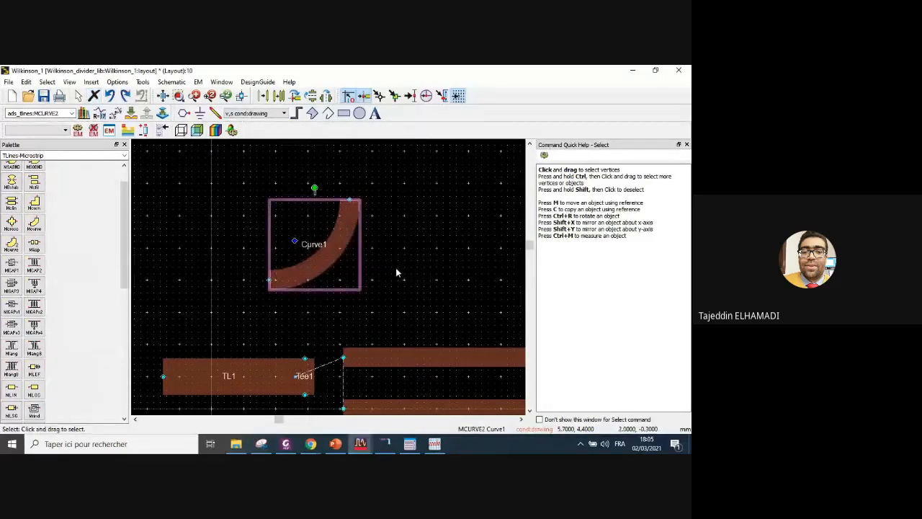
- Set the curve's conductor width W to 0.6 mm
{"action": "double_click", "coordinate": [343, 240]}
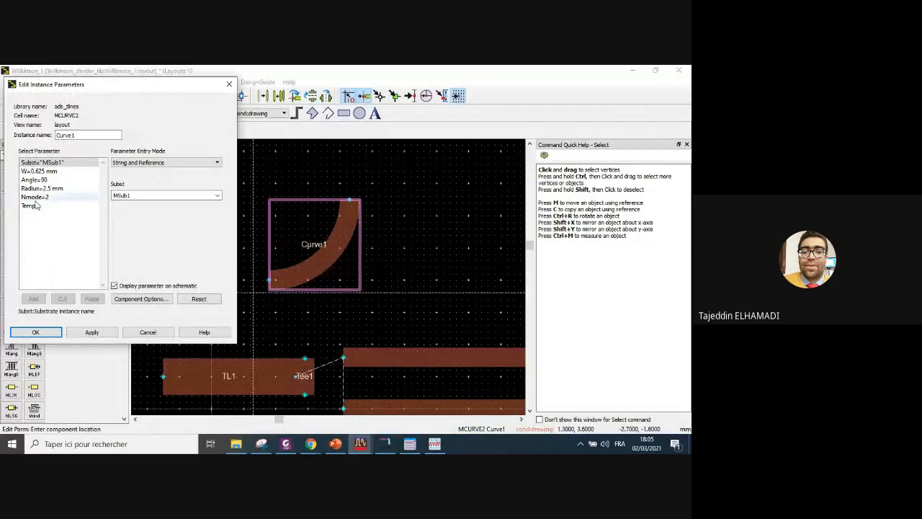
{"action": "left_click", "coordinate": [40, 171]}
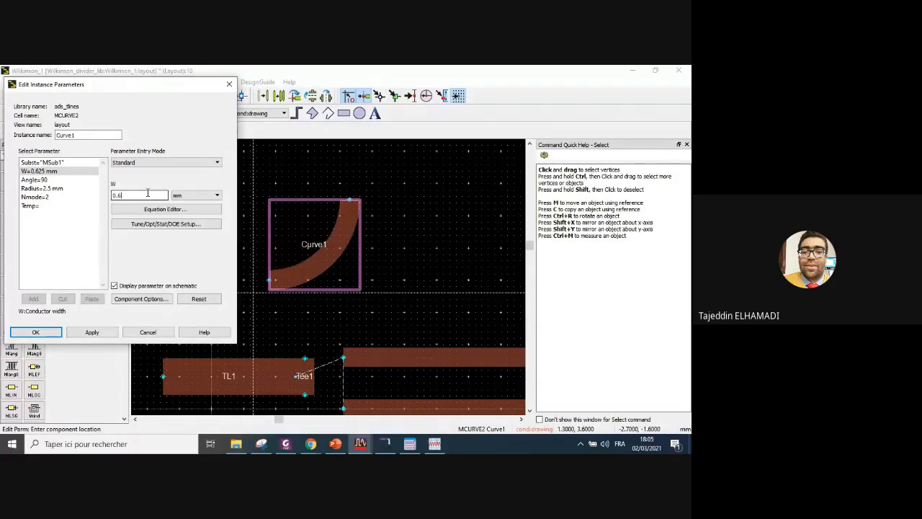
{"action": "left_click", "coordinate": [45, 188]}
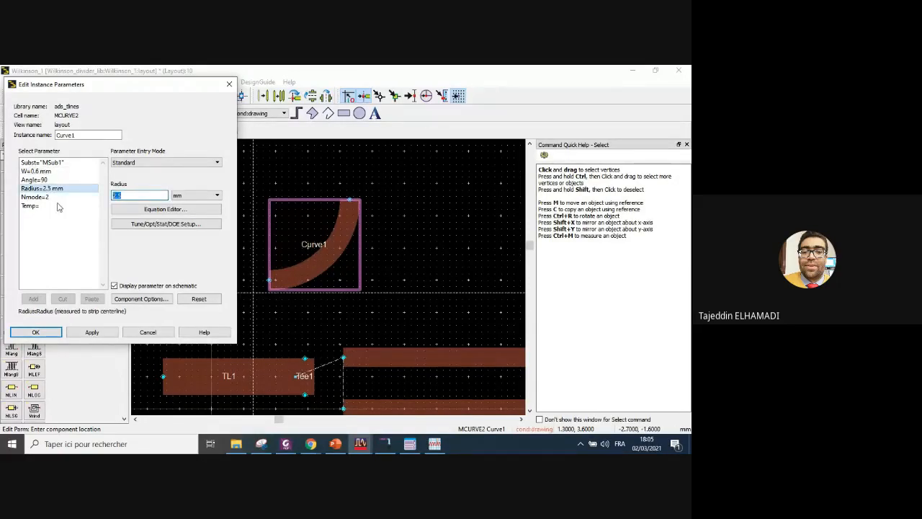
{"action": "left_click", "coordinate": [91, 332]}
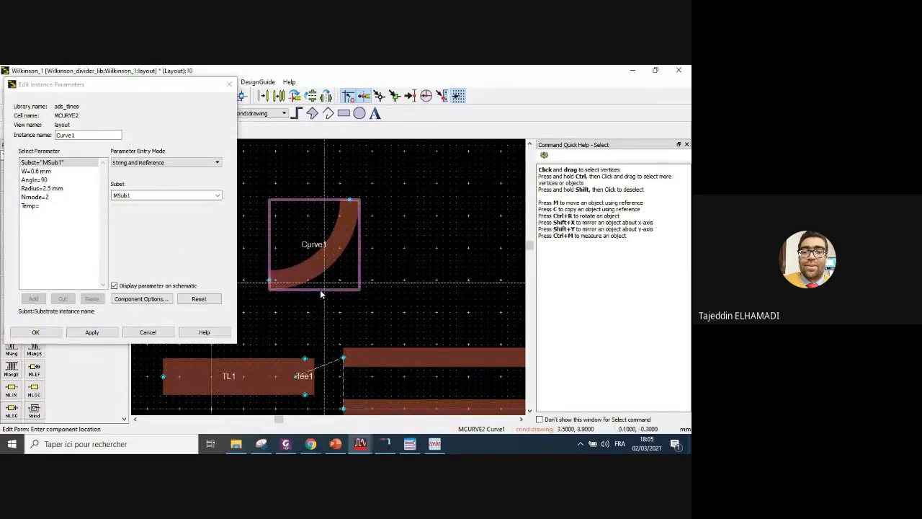
{"action": "left_click", "coordinate": [146, 333]}
- Rotate the curve 180 degrees and move it down to the upper edge of TL1
{"action": "left_click", "coordinate": [327, 267]}
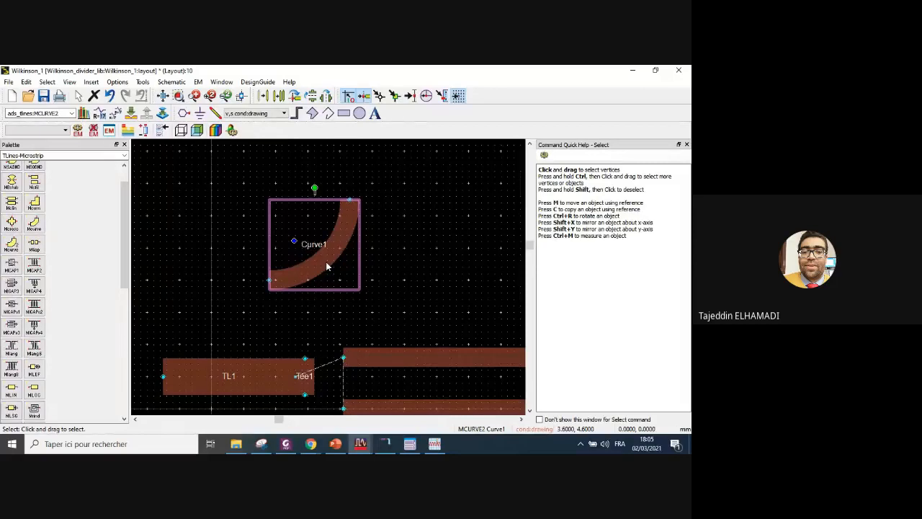
{"action": "left_click_drag", "start_coordinate": [326, 267], "coordinate": [236, 336]}
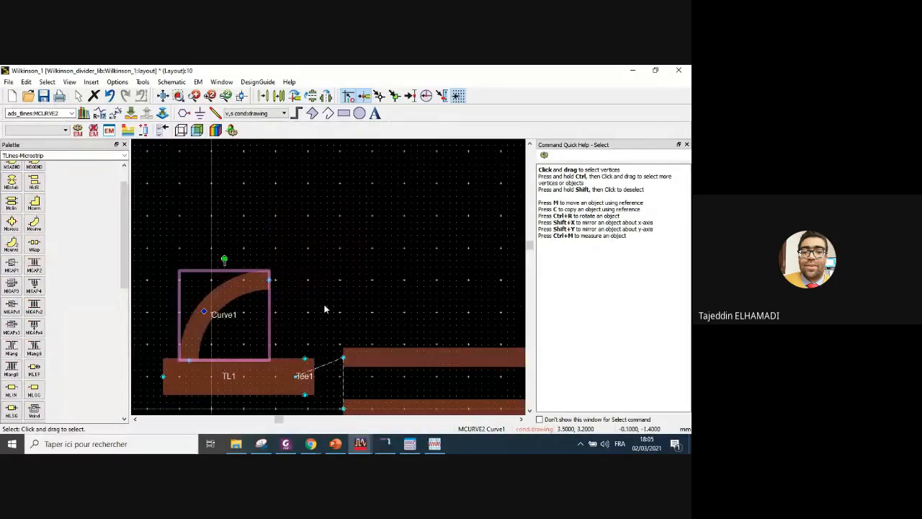
{"action": "scroll", "coordinate": [327, 280], "scroll_direction": "up", "scroll_amount": 2}
{"action": "scroll", "coordinate": [321, 374], "scroll_direction": "down", "scroll_amount": 2}
{"action": "scroll", "coordinate": [329, 291], "scroll_direction": "up", "scroll_amount": 3}
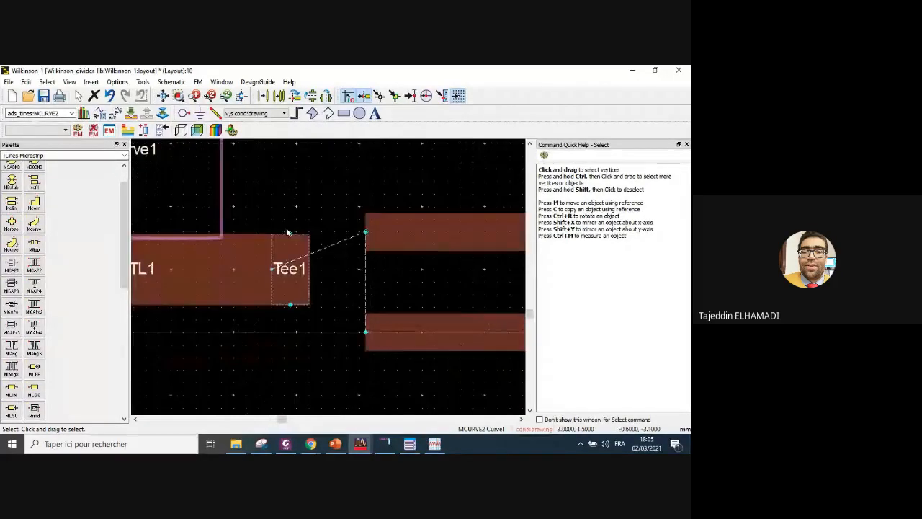
{"action": "left_click", "coordinate": [181, 182]}
{"action": "scroll", "coordinate": [326, 276], "scroll_direction": "down", "scroll_amount": 2}
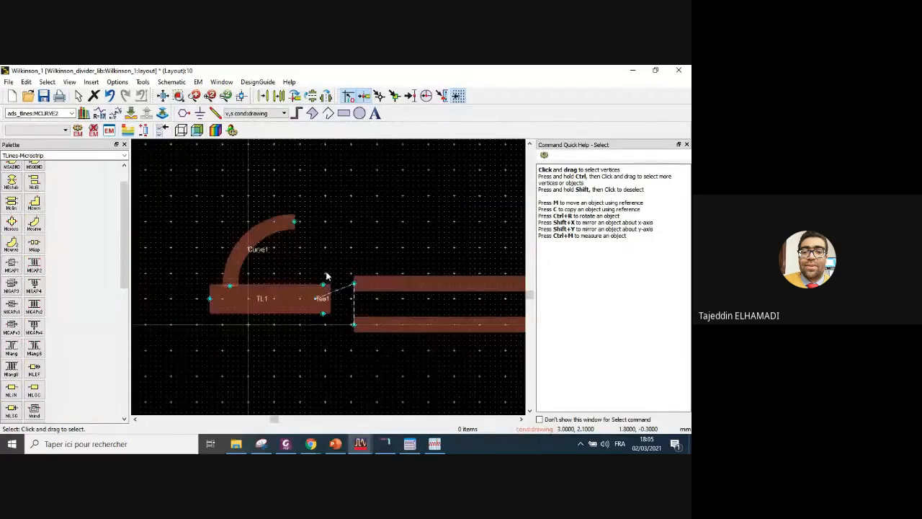
- Move the curve using a reference point so its lower end meets the tee's upper arm
{"action": "left_click", "coordinate": [264, 243]}
{"action": "key", "text": "m"}
{"action": "left_click", "coordinate": [265, 232]}
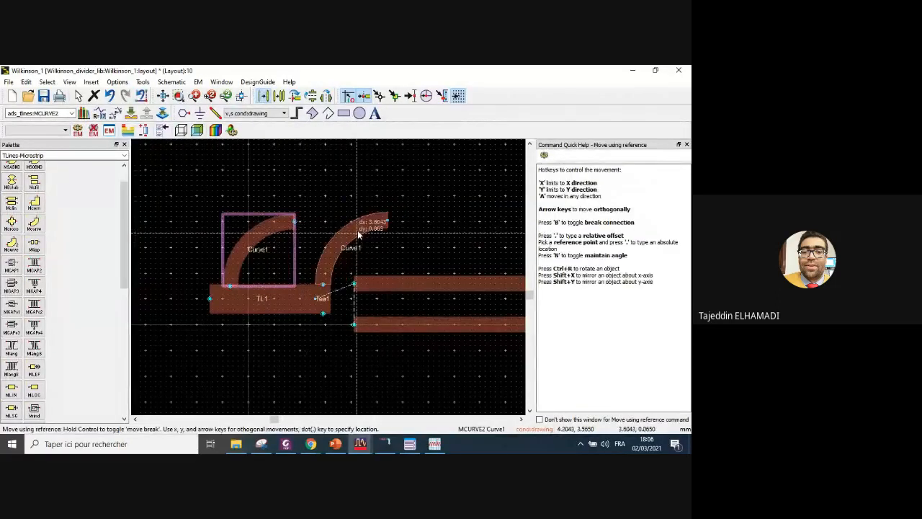
{"action": "left_click", "coordinate": [357, 229]}
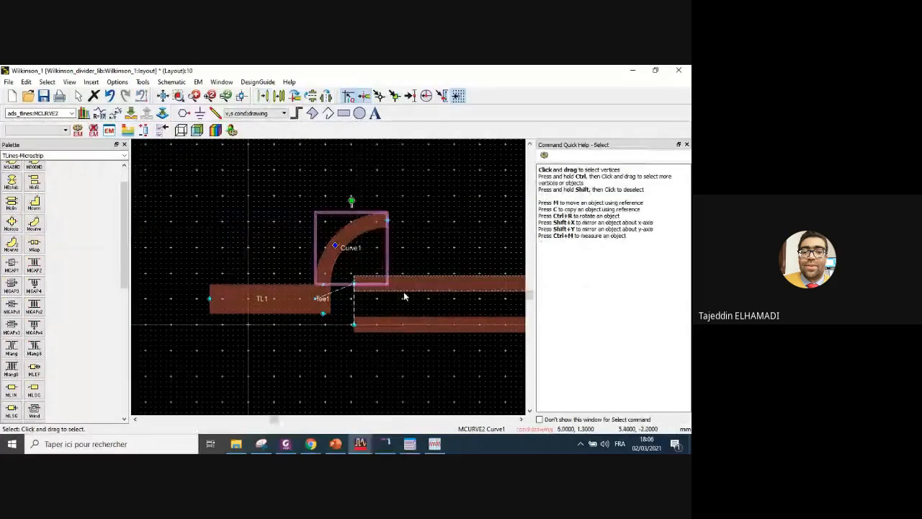
- Examine the full divider layout and the curve's parameters against the spacing of the branch lines
{"action": "scroll", "coordinate": [403, 291], "scroll_direction": "down", "scroll_amount": 2}
{"action": "scroll", "coordinate": [332, 275], "scroll_direction": "down", "scroll_amount": 3}
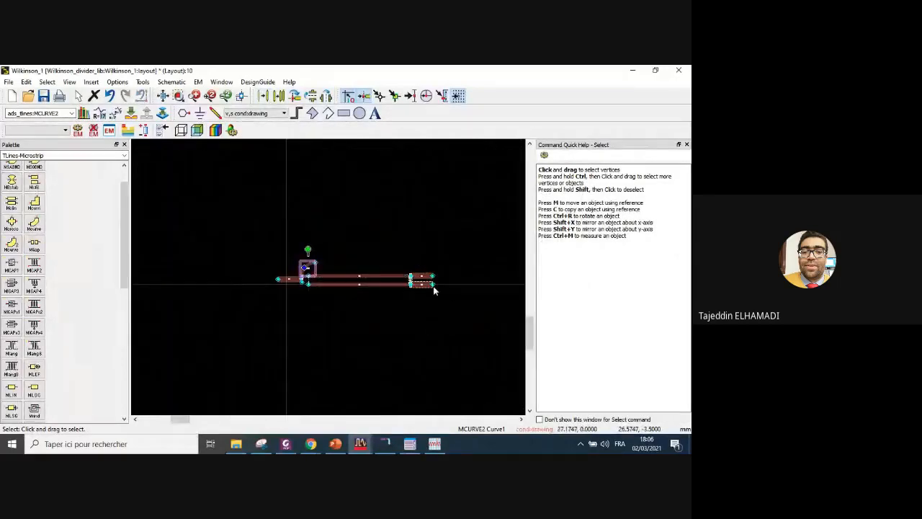
{"action": "scroll", "coordinate": [372, 283], "scroll_direction": "up", "scroll_amount": 2}
{"action": "scroll", "coordinate": [324, 281], "scroll_direction": "down", "scroll_amount": 2}
{"action": "scroll", "coordinate": [324, 280], "scroll_direction": "up", "scroll_amount": 4}
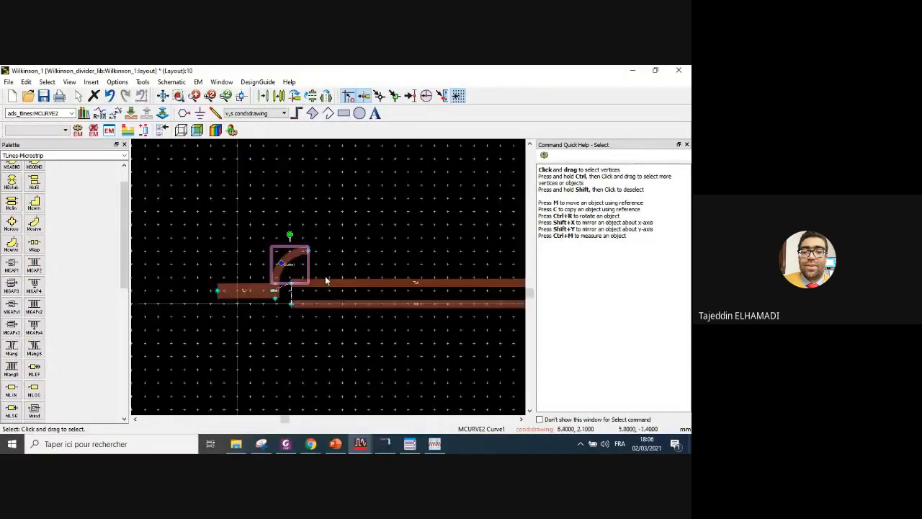
{"action": "scroll", "coordinate": [323, 279], "scroll_direction": "up", "scroll_amount": 2}
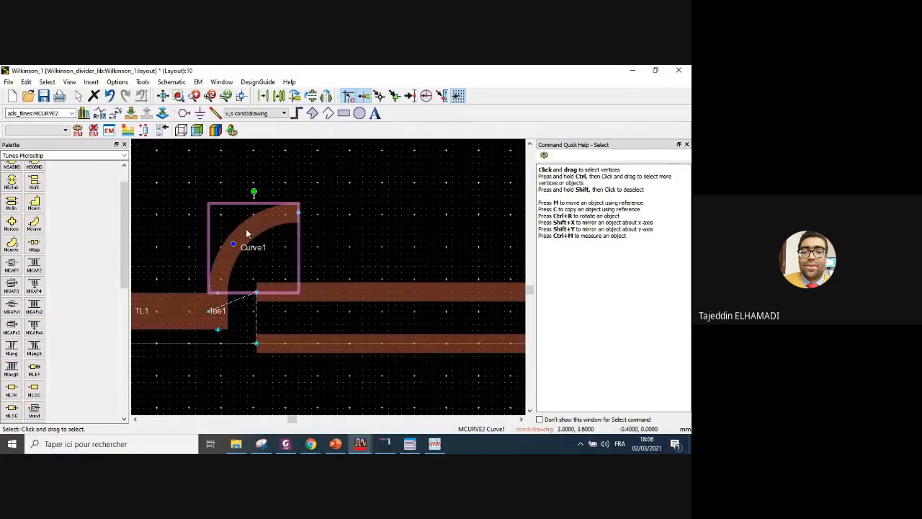
{"action": "double_click", "coordinate": [246, 228]}
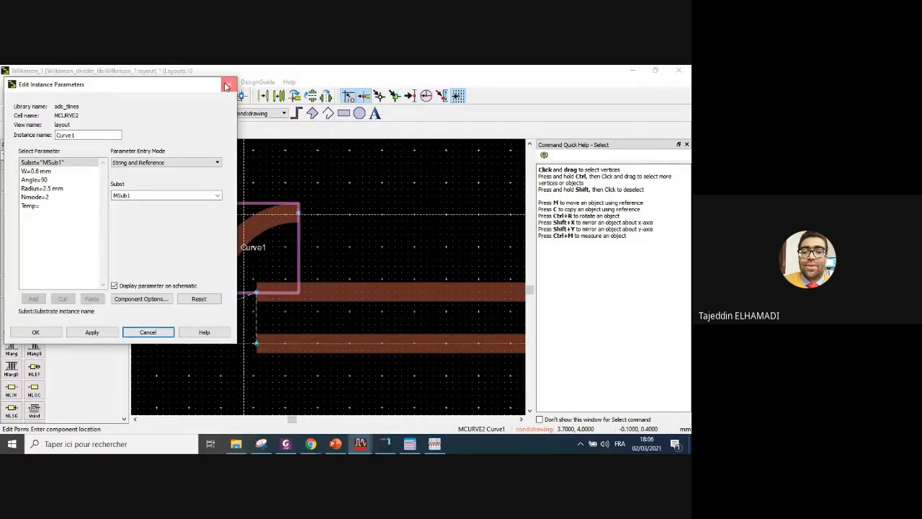
{"action": "key", "text": "Escape"}
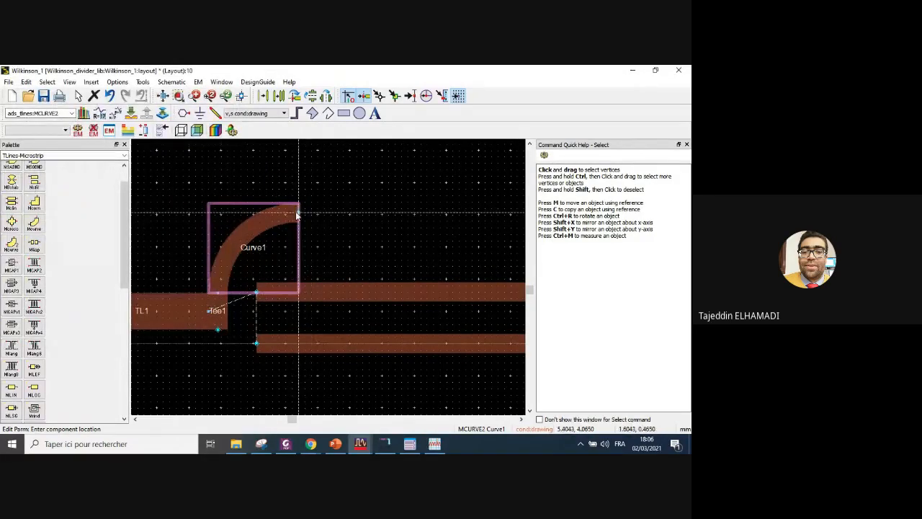
{"action": "key", "text": "Escape"}
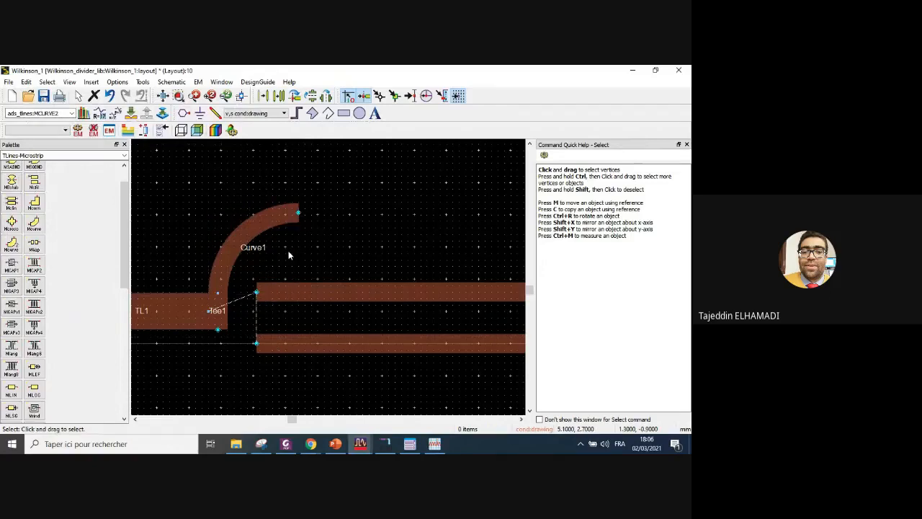
- Set the curve's radius to 1 mm
{"action": "left_click", "coordinate": [288, 211]}
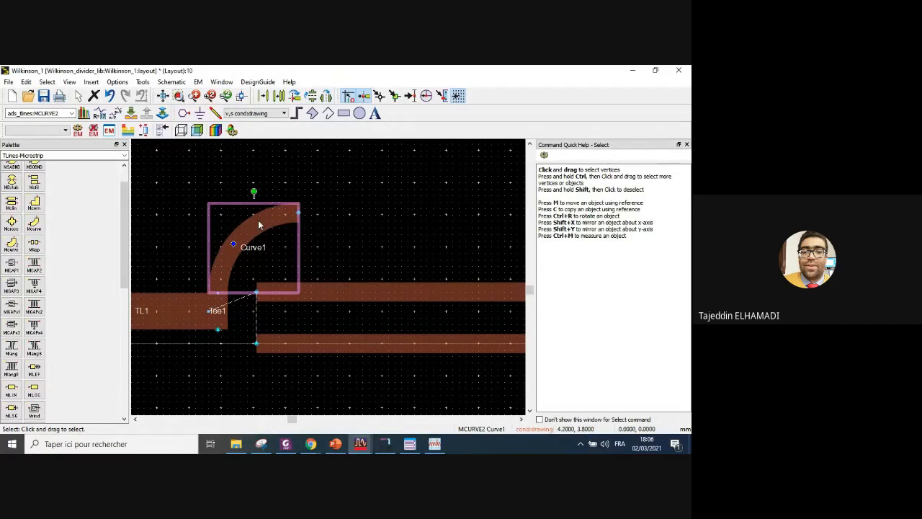
{"action": "double_click", "coordinate": [258, 220]}
{"action": "left_click", "coordinate": [42, 188]}
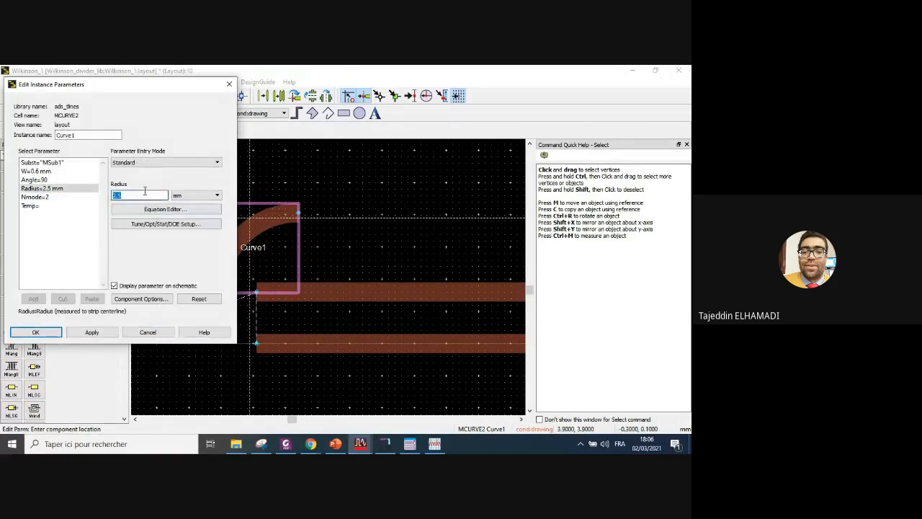
{"action": "left_click", "coordinate": [36, 332]}
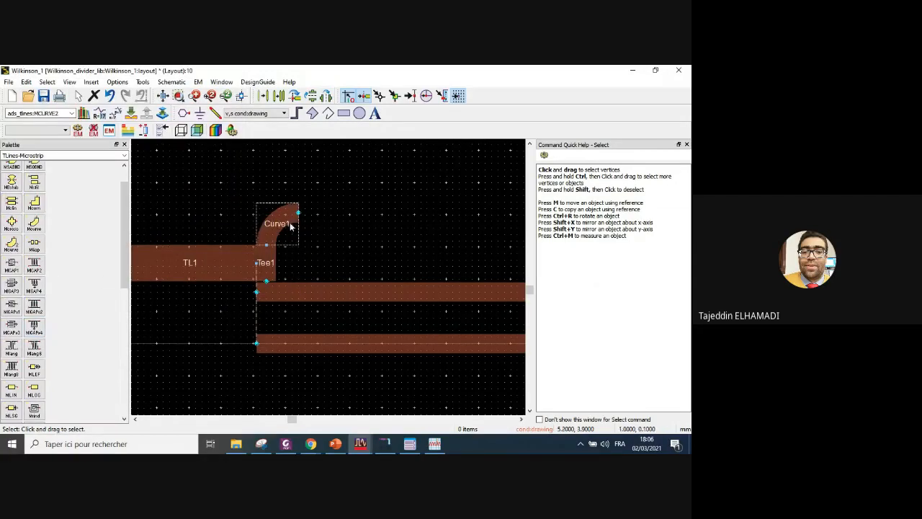
- Move TL1, the tee and the curve together so the curve's free end joins the start of TL4
{"action": "left_click", "coordinate": [209, 267]}
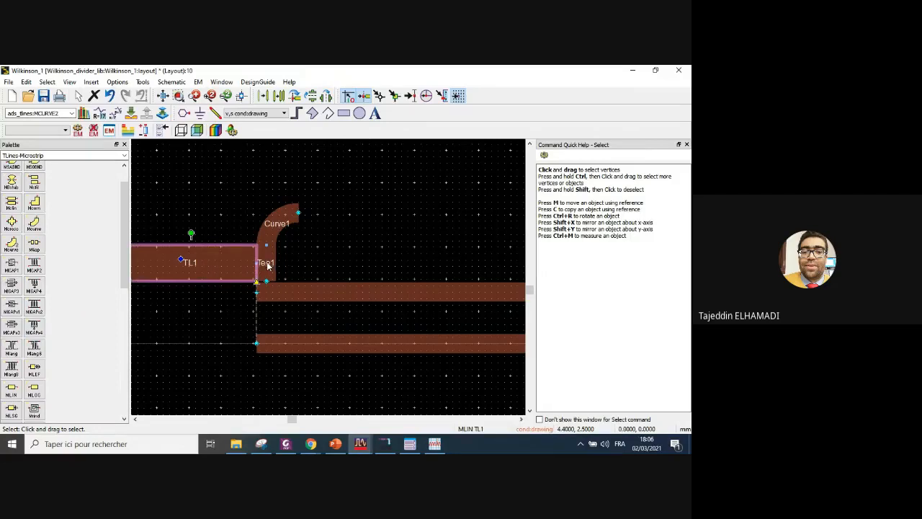
{"action": "left_click", "coordinate": [267, 266], "text": "ctrl"}
{"action": "left_click", "coordinate": [282, 226], "text": "ctrl"}
{"action": "left_click_drag", "start_coordinate": [211, 265], "coordinate": [171, 339]}
{"action": "left_click", "coordinate": [286, 327]}
{"action": "scroll", "coordinate": [291, 325], "scroll_direction": "down", "scroll_amount": 3}
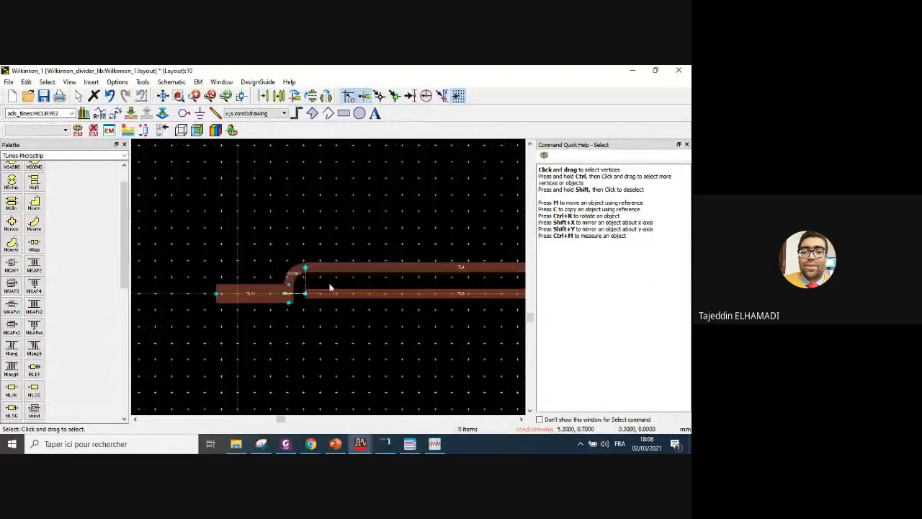
- Reduce the curve's radius to bring the tee between the two branch lines
{"action": "scroll", "coordinate": [364, 324], "scroll_direction": "up", "scroll_amount": 4}
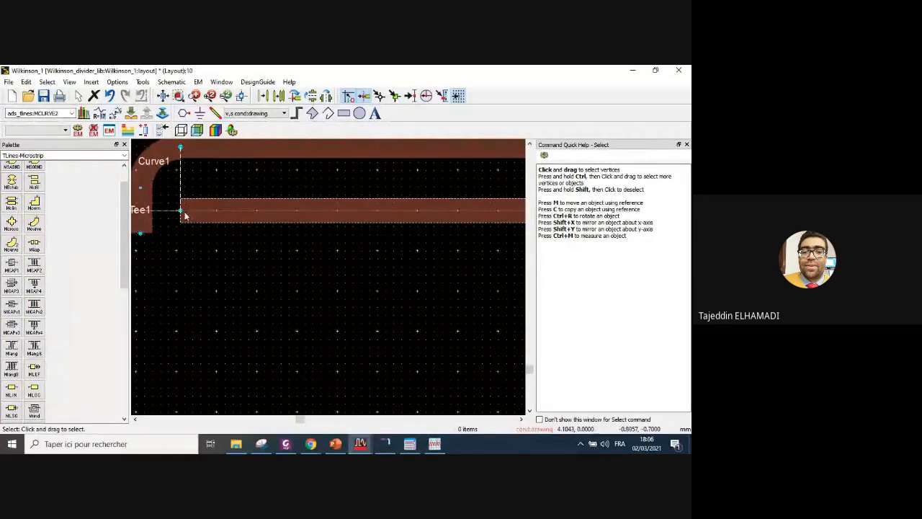
{"action": "scroll", "coordinate": [288, 253], "scroll_direction": "down", "scroll_amount": 2}
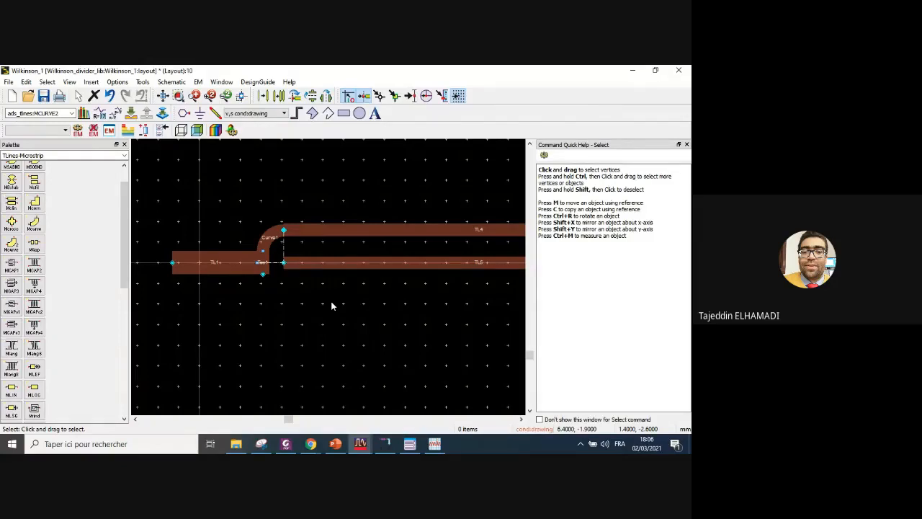
{"action": "double_click", "coordinate": [268, 238]}
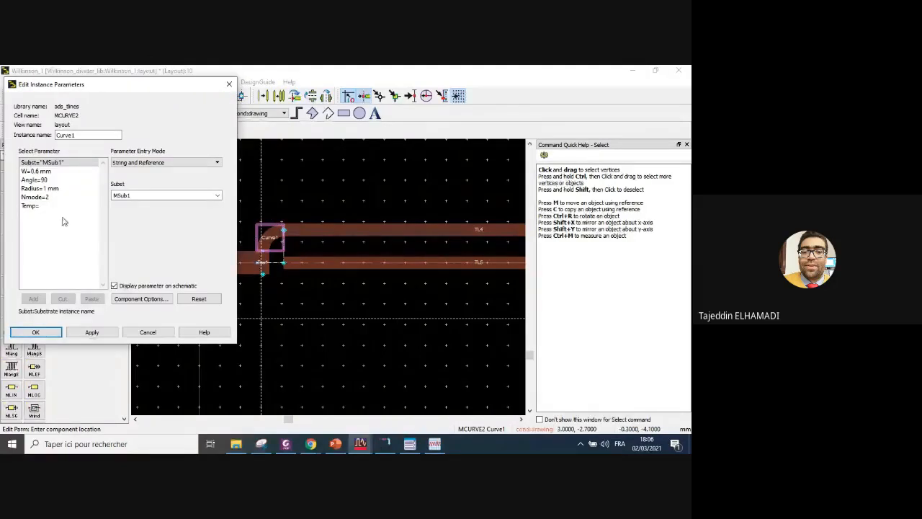
{"action": "left_click", "coordinate": [58, 189]}
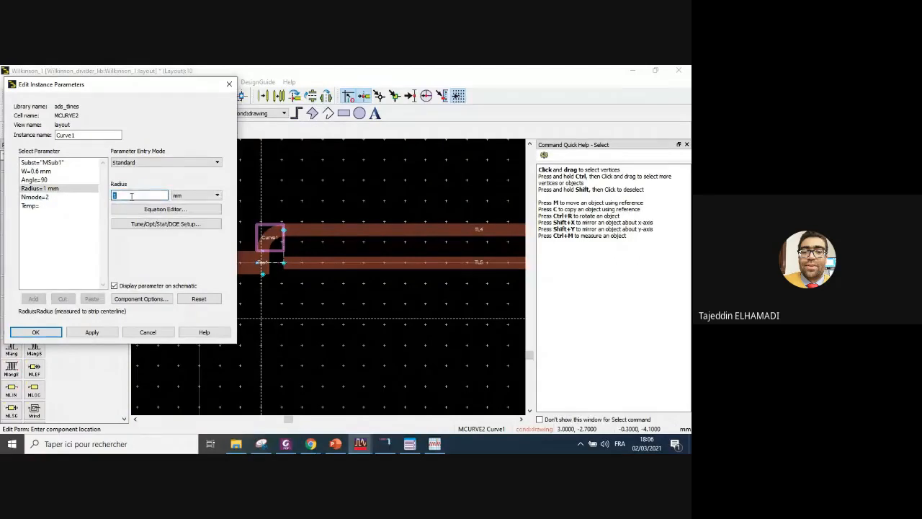
{"action": "left_click", "coordinate": [52, 332]}
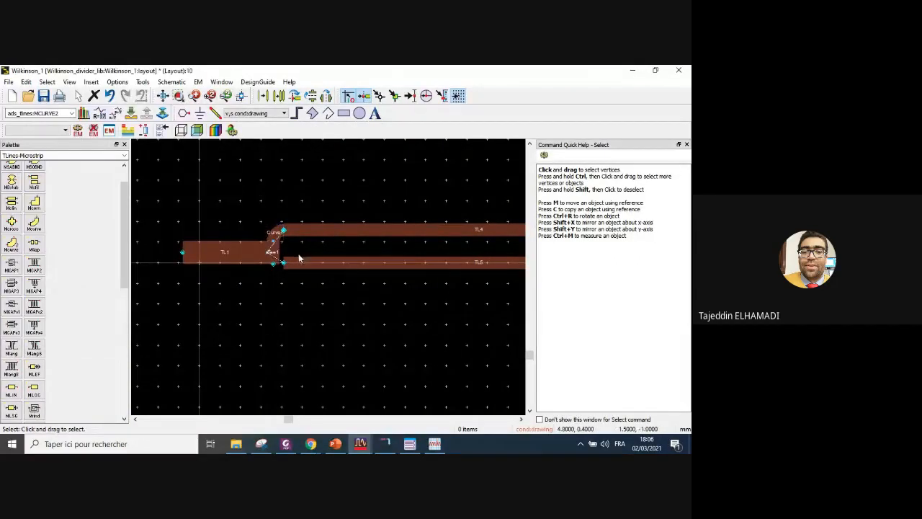
- Copy the curve and paste the duplicate in the empty area below the tee
{"action": "scroll", "coordinate": [297, 248], "scroll_direction": "up", "scroll_amount": 2}
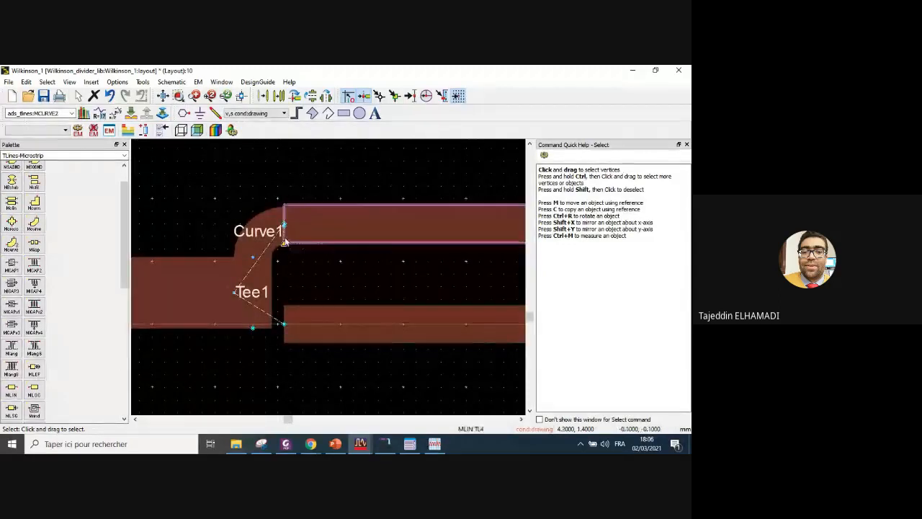
{"action": "left_click", "coordinate": [265, 234]}
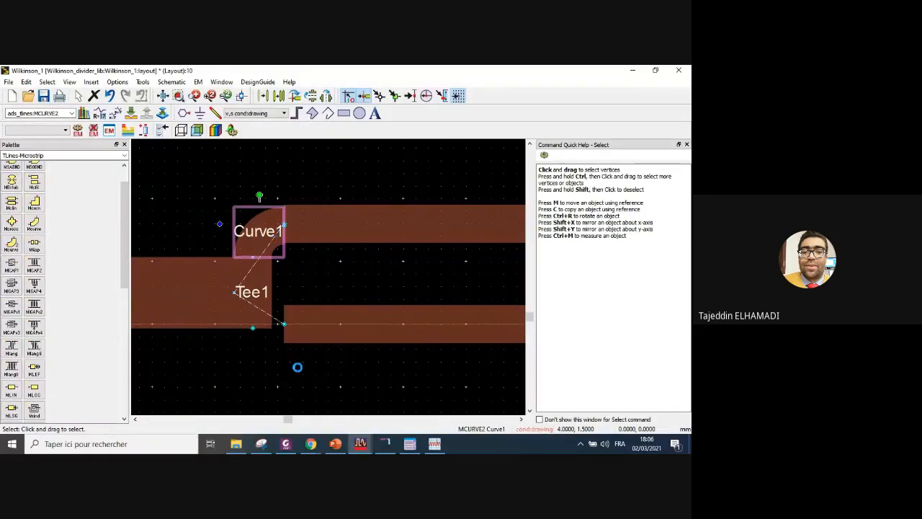
{"action": "key", "text": "ctrl+v"}
{"action": "left_click", "coordinate": [227, 406]}
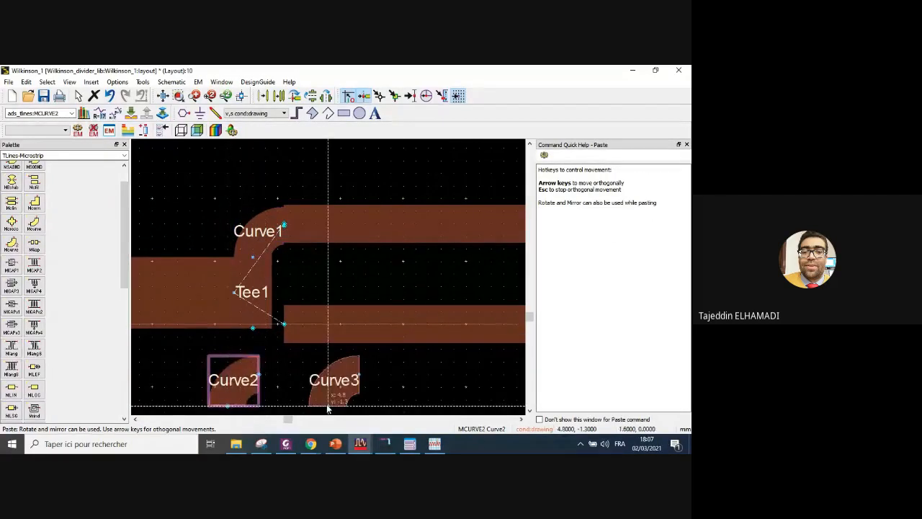
- End the pasting, then reorient Curve2 as the mirror image of Curve1 and attach it to the tee's free lower port
{"action": "key", "text": "Escape"}
{"action": "left_click_drag", "start_coordinate": [245, 392], "coordinate": [253, 348]}
{"action": "left_click", "coordinate": [344, 382]}
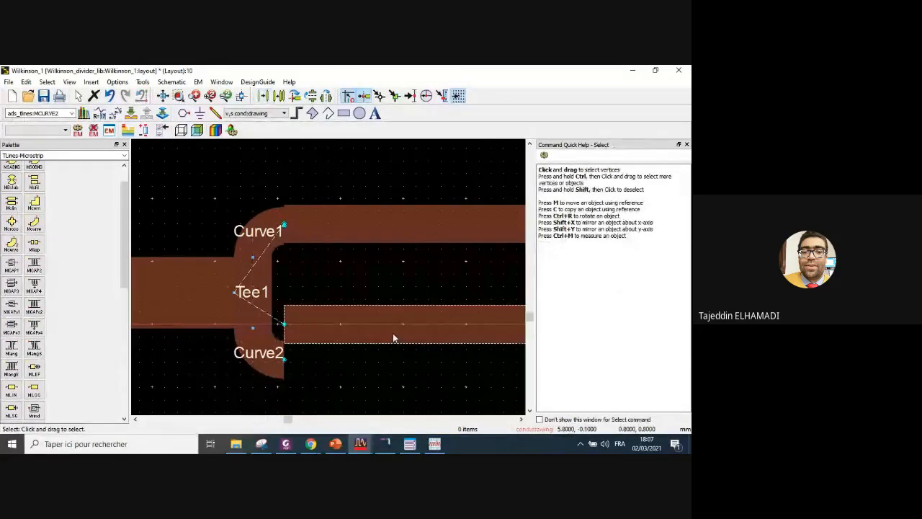
- Move TL5 down so its start joins the free end of Curve2
{"action": "scroll", "coordinate": [393, 334], "scroll_direction": "down", "scroll_amount": 4}
{"action": "scroll", "coordinate": [483, 259], "scroll_direction": "up", "scroll_amount": 5}
{"action": "scroll", "coordinate": [332, 279], "scroll_direction": "down", "scroll_amount": 3}
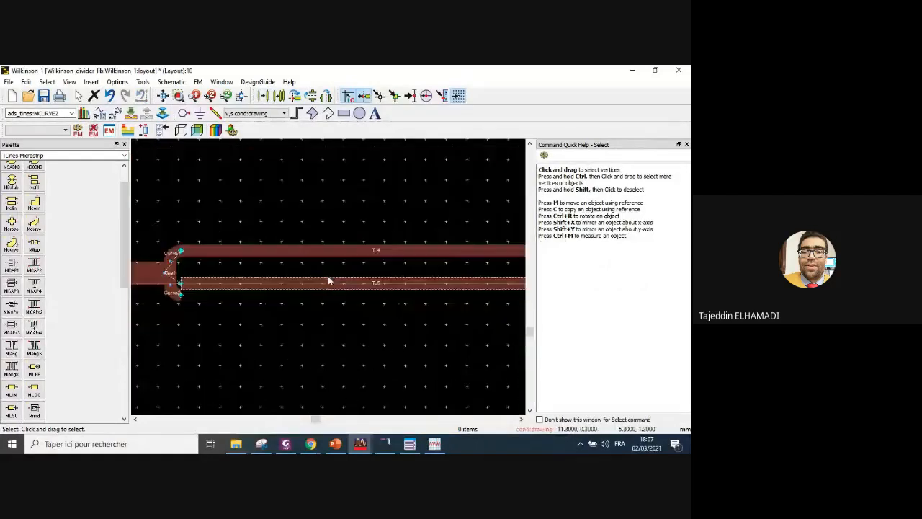
{"action": "left_click", "coordinate": [276, 282]}
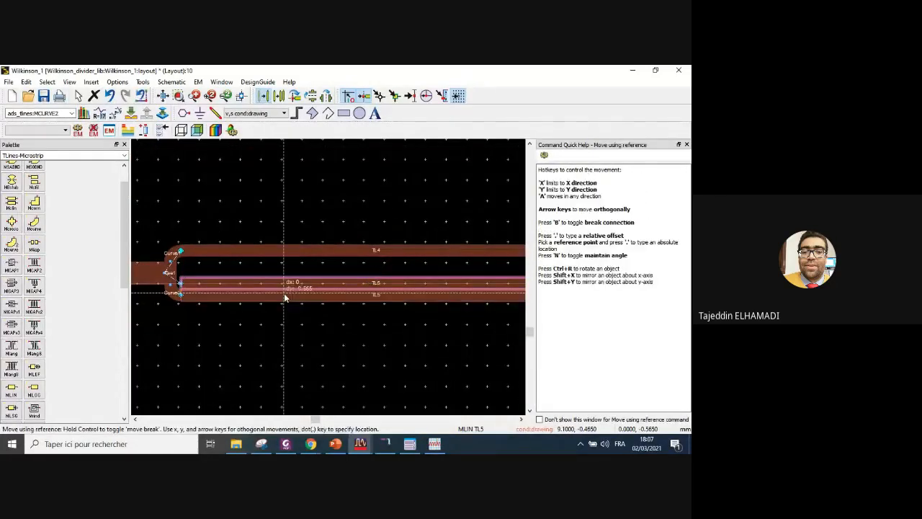
{"action": "scroll", "coordinate": [275, 297], "scroll_direction": "up", "scroll_amount": 2}
{"action": "scroll", "coordinate": [213, 267], "scroll_direction": "down", "scroll_amount": 3}
{"action": "scroll", "coordinate": [329, 277], "scroll_direction": "up", "scroll_amount": 5}
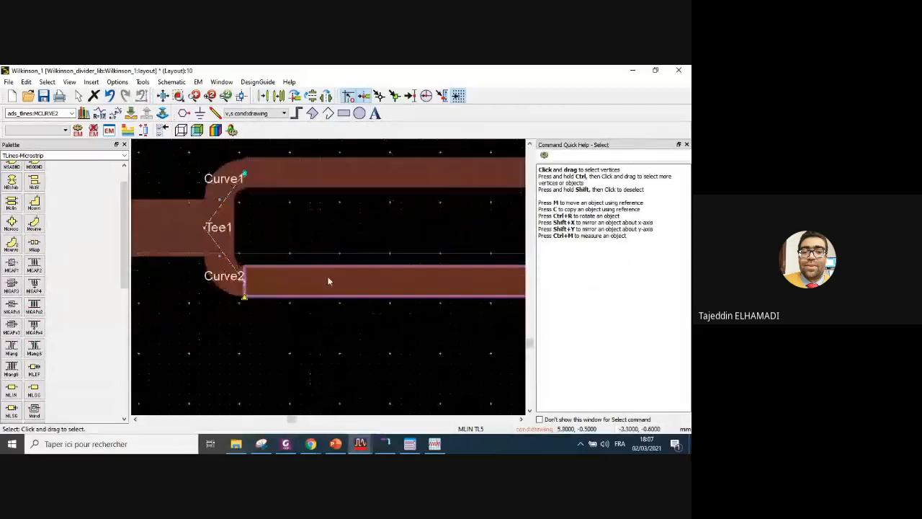
{"action": "left_click", "coordinate": [269, 235]}
- Shift Curve1 by its reference point so its free end lines up exactly with the start of TL4
{"action": "scroll", "coordinate": [319, 279], "scroll_direction": "up", "scroll_amount": 3}
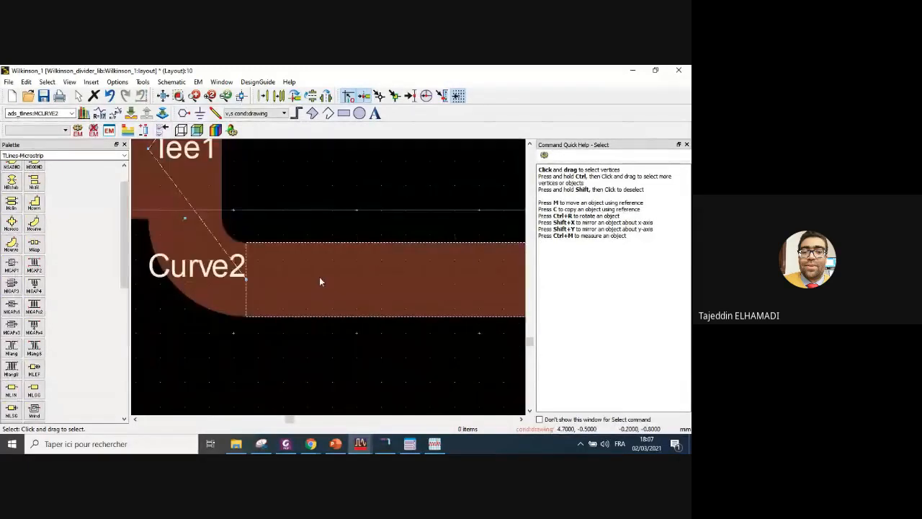
{"action": "scroll", "coordinate": [326, 279], "scroll_direction": "down", "scroll_amount": 5}
{"action": "scroll", "coordinate": [322, 281], "scroll_direction": "up", "scroll_amount": 5}
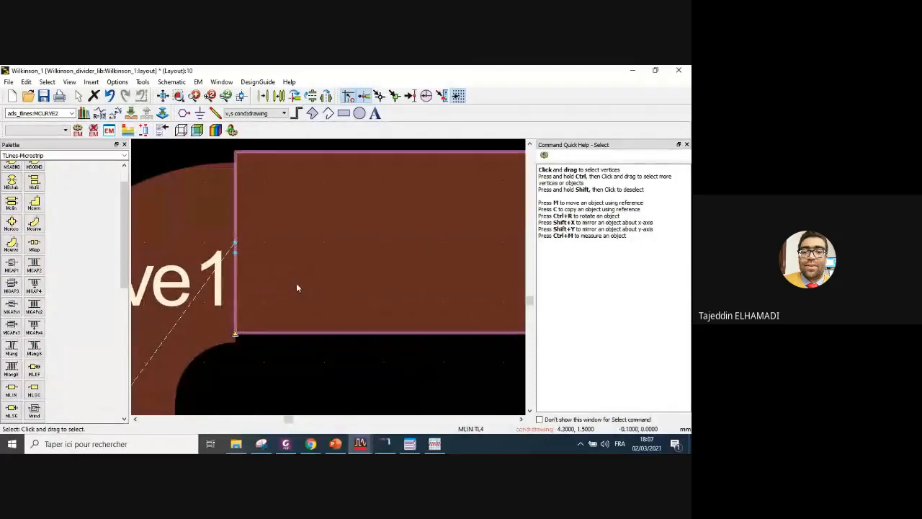
{"action": "scroll", "coordinate": [317, 282], "scroll_direction": "down", "scroll_amount": 3}
{"action": "left_click", "coordinate": [288, 280]}
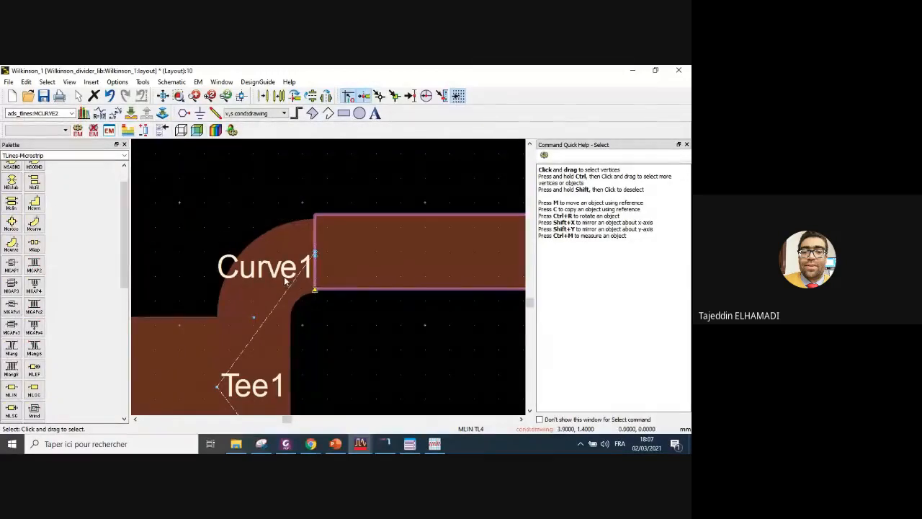
{"action": "key", "text": "m"}
{"action": "left_click", "coordinate": [287, 275]}
{"action": "left_click", "coordinate": [354, 340]}
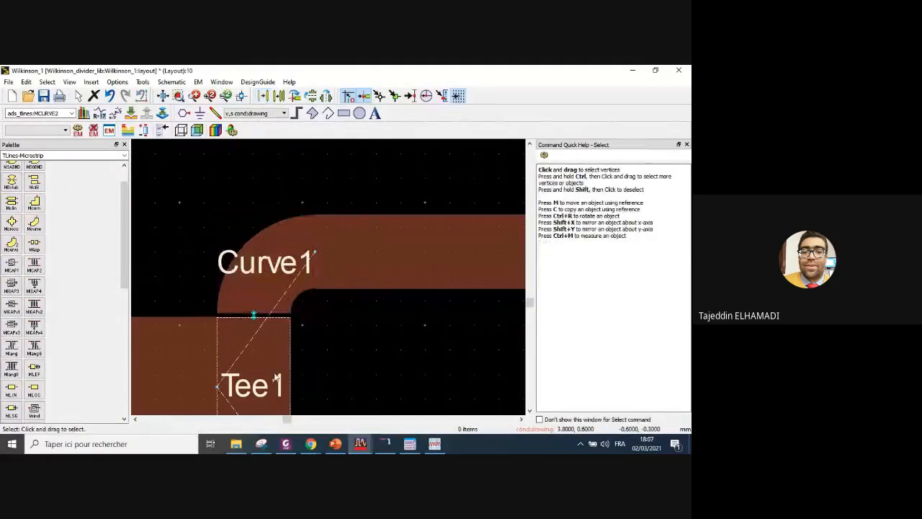
- Move Tee1 up to close the gap with the lower end of Curve1
{"action": "scroll", "coordinate": [333, 282], "scroll_direction": "down", "scroll_amount": 3}
{"action": "left_click", "coordinate": [323, 283]}
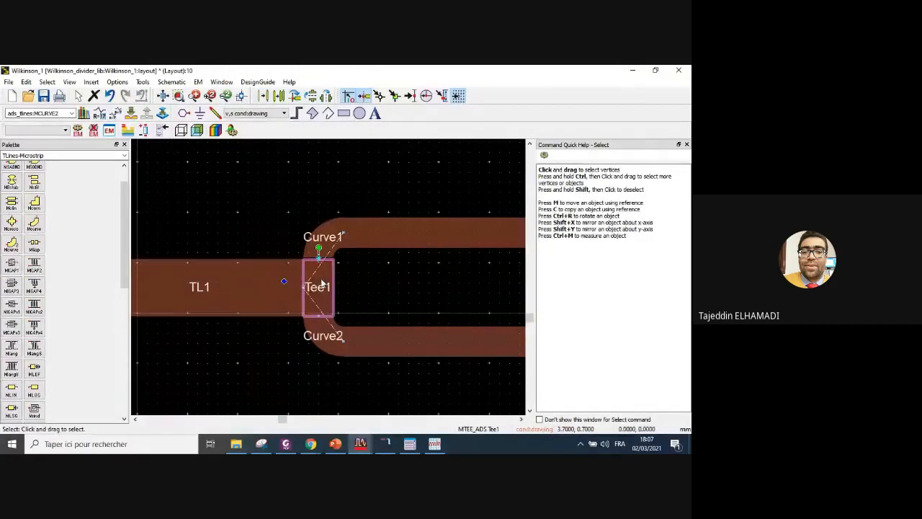
{"action": "left_click", "coordinate": [317, 319]}
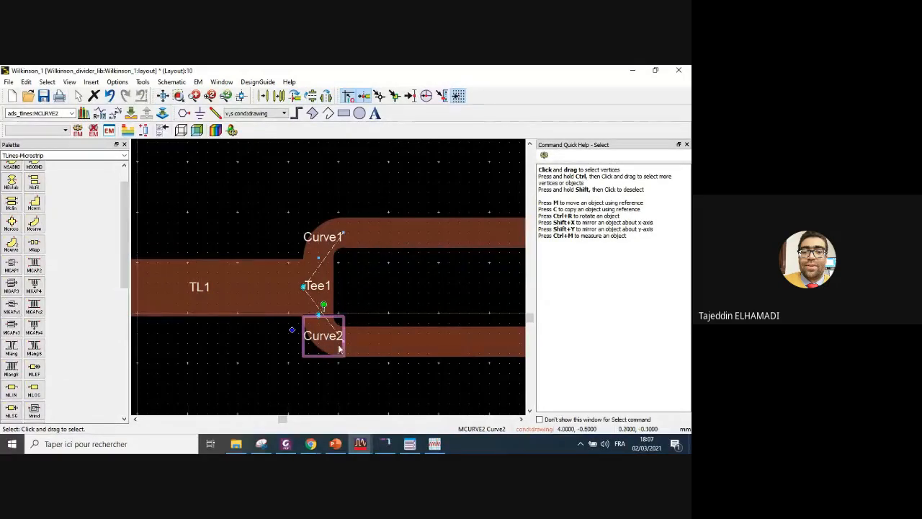
- Move Curve2 up so its end joins the lower port of Tee1
{"action": "scroll", "coordinate": [340, 349], "scroll_direction": "up", "scroll_amount": 3}
{"action": "key", "text": "m"}
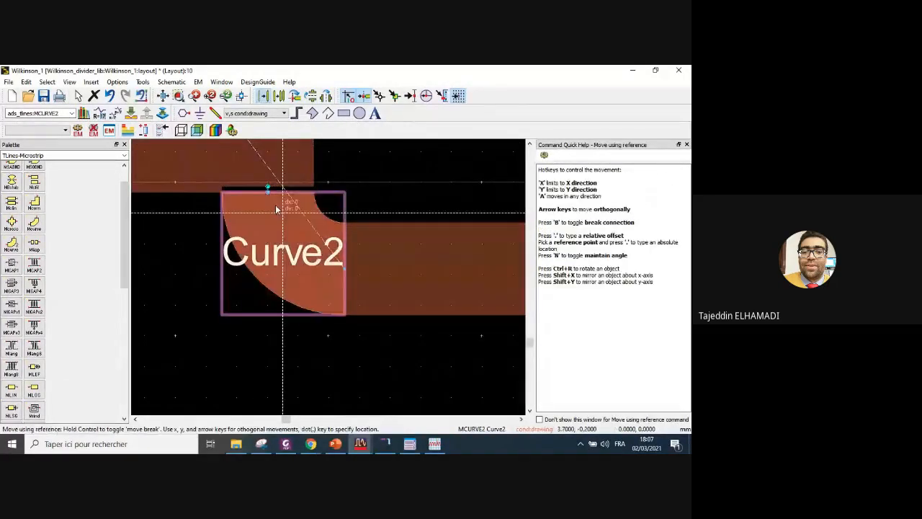
{"action": "scroll", "coordinate": [276, 210], "scroll_direction": "up", "scroll_amount": 3}
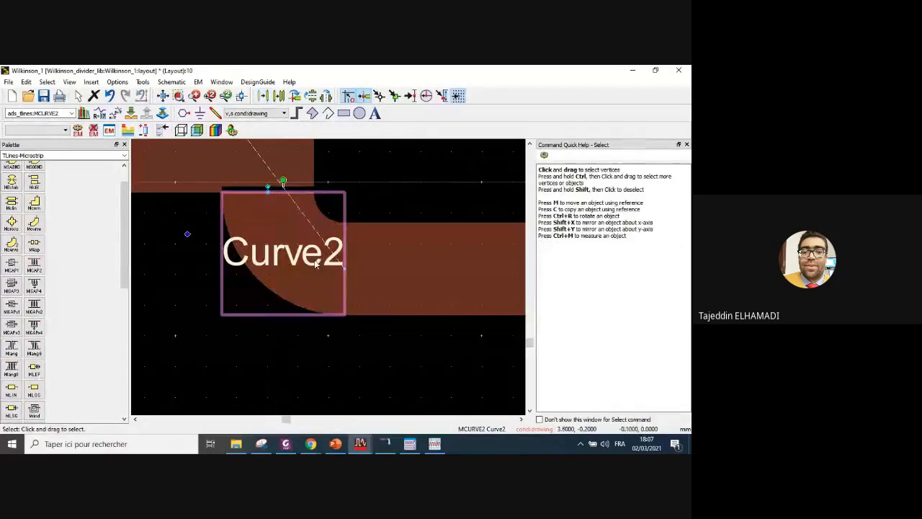
{"action": "left_click_drag", "start_coordinate": [315, 254], "coordinate": [344, 262]}
{"action": "scroll", "coordinate": [172, 316], "scroll_direction": "down", "scroll_amount": 5}
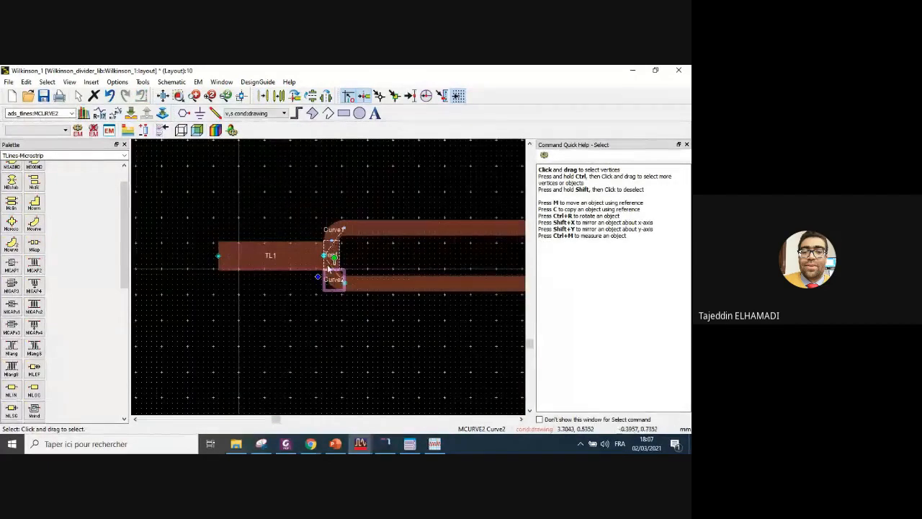
- Move TL1 so its end aligns exactly with the input port of Tee1
{"action": "scroll", "coordinate": [327, 281], "scroll_direction": "up", "scroll_amount": 5}
{"action": "scroll", "coordinate": [297, 284], "scroll_direction": "down", "scroll_amount": 2}
{"action": "left_click", "coordinate": [291, 299]}
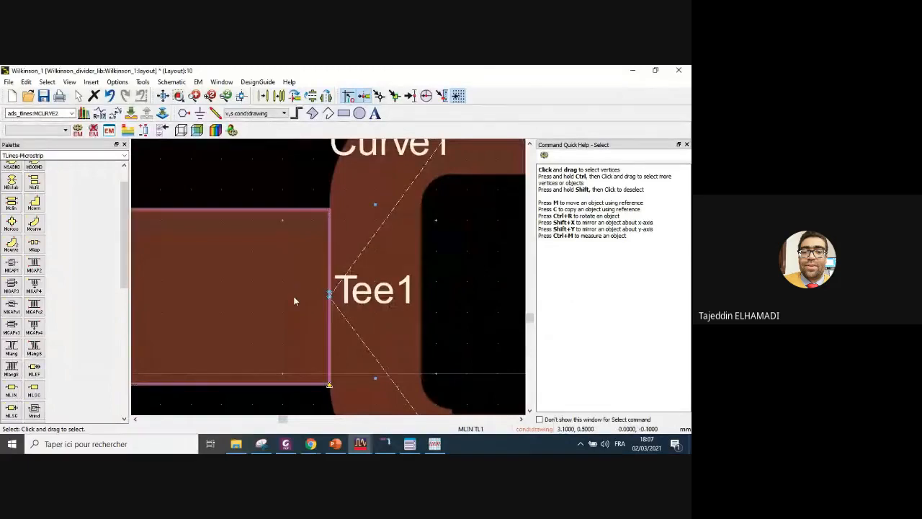
{"action": "key", "text": "m"}
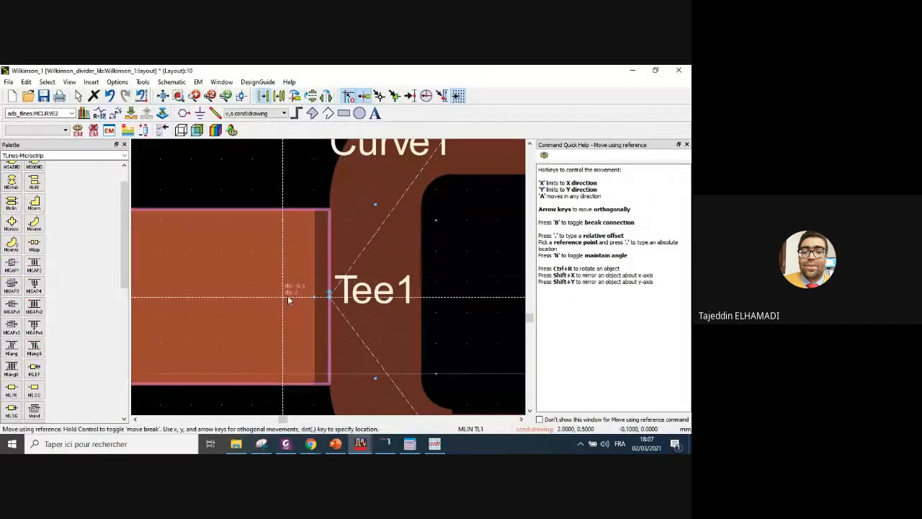
{"action": "left_click", "coordinate": [297, 292]}
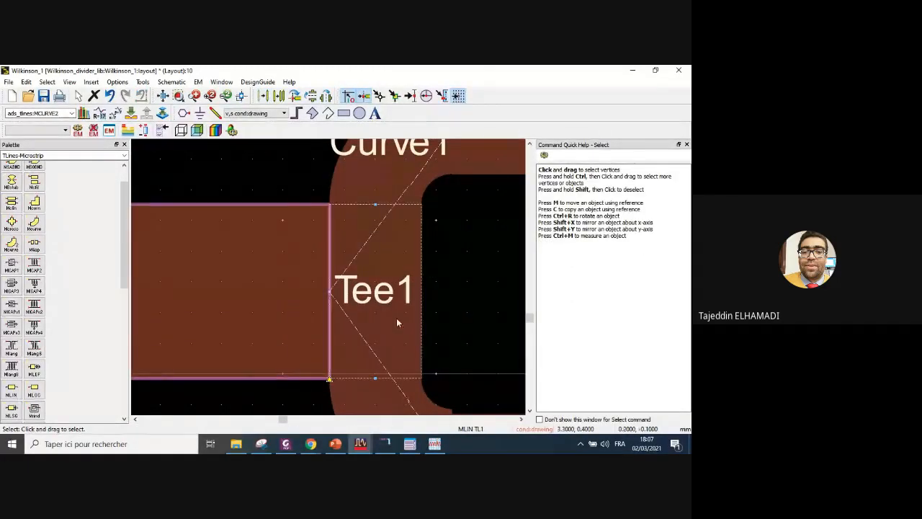
- Move TL5 so its start aligns exactly with the free end of Curve2
{"action": "scroll", "coordinate": [335, 284], "scroll_direction": "down", "scroll_amount": 2}
{"action": "scroll", "coordinate": [336, 284], "scroll_direction": "down", "scroll_amount": 1}
{"action": "scroll", "coordinate": [372, 296], "scroll_direction": "up", "scroll_amount": 4}
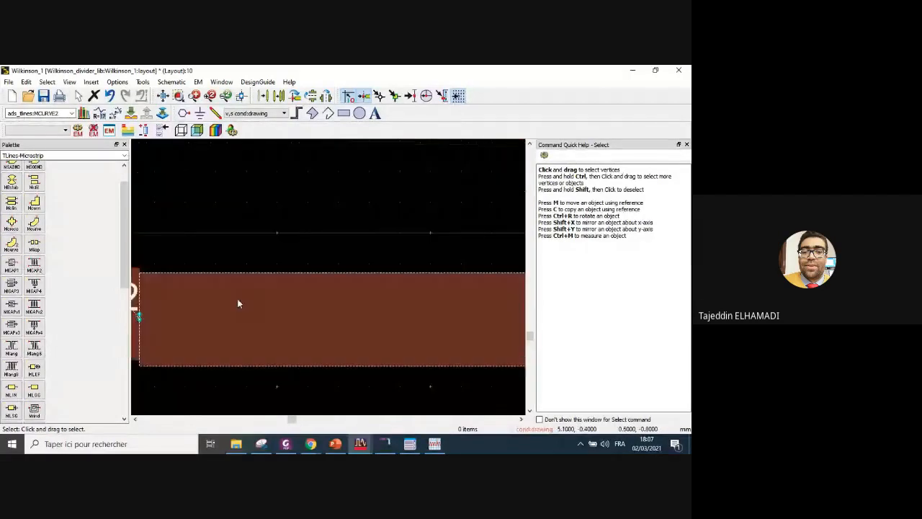
{"action": "scroll", "coordinate": [323, 282], "scroll_direction": "down", "scroll_amount": 3}
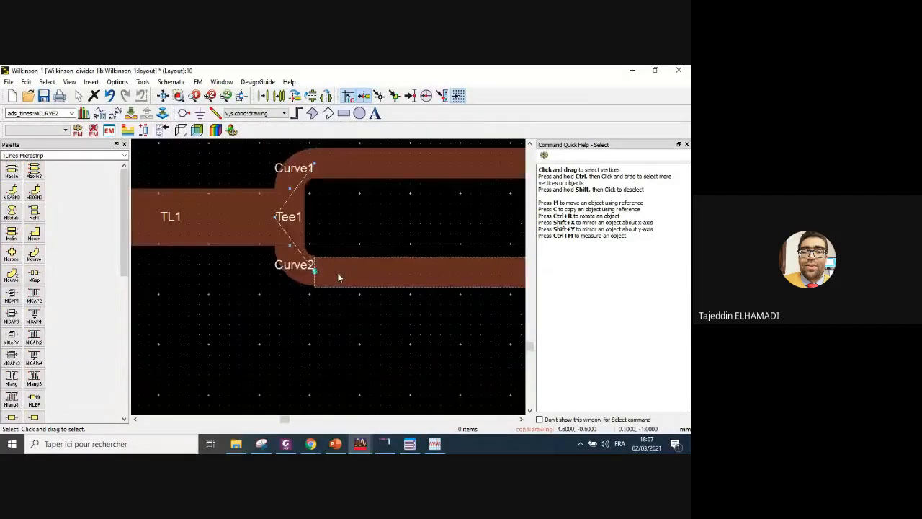
{"action": "scroll", "coordinate": [288, 271], "scroll_direction": "up", "scroll_amount": 3}
{"action": "scroll", "coordinate": [283, 275], "scroll_direction": "up", "scroll_amount": 1}
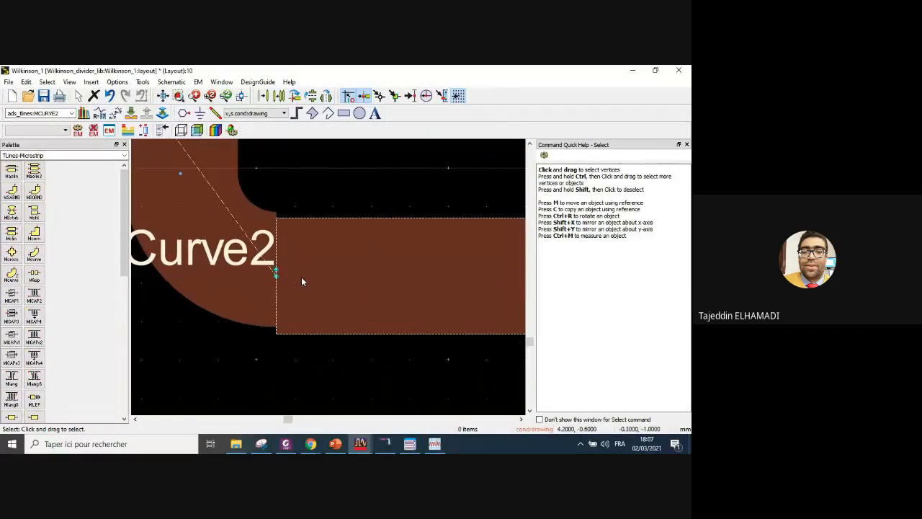
{"action": "left_click", "coordinate": [301, 277]}
{"action": "key", "text": "m"}
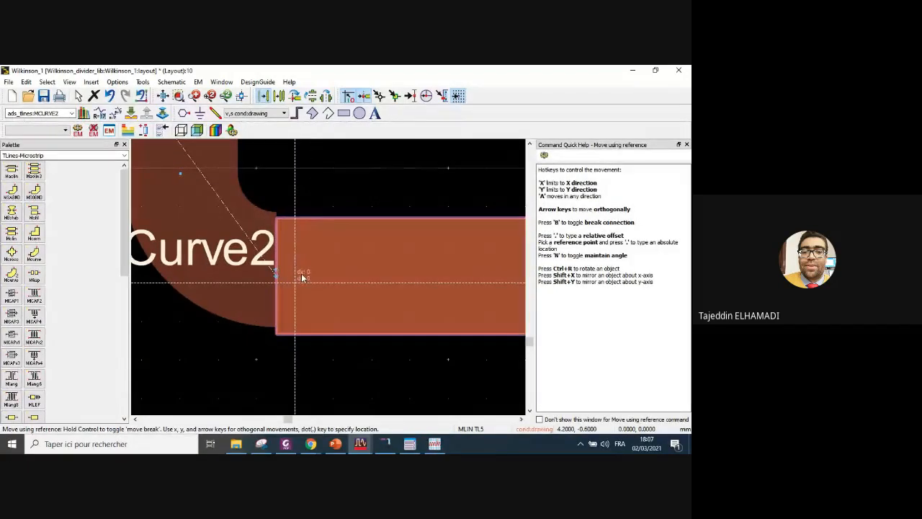
{"action": "key", "text": "Escape"}
{"action": "key", "text": "Escape"}
{"action": "left_click", "coordinate": [316, 265]}
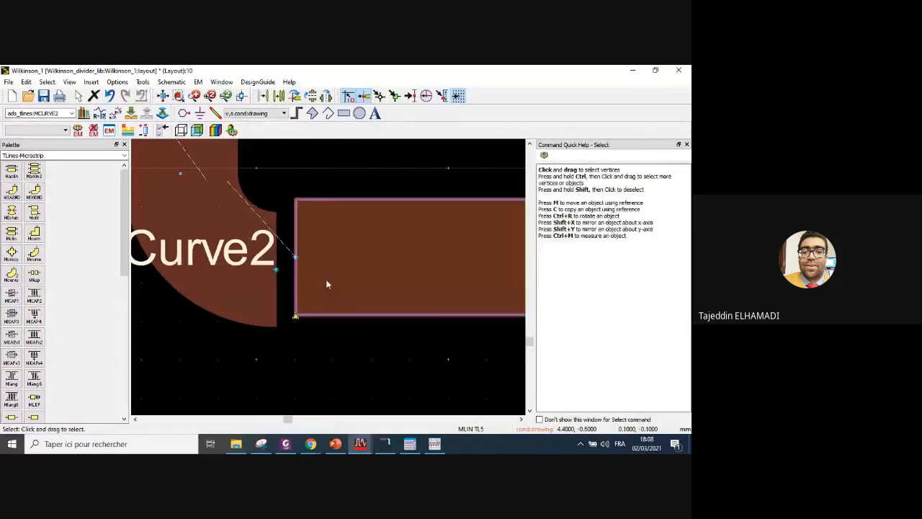
{"action": "key", "text": "m"}
{"action": "key", "text": "Escape"}
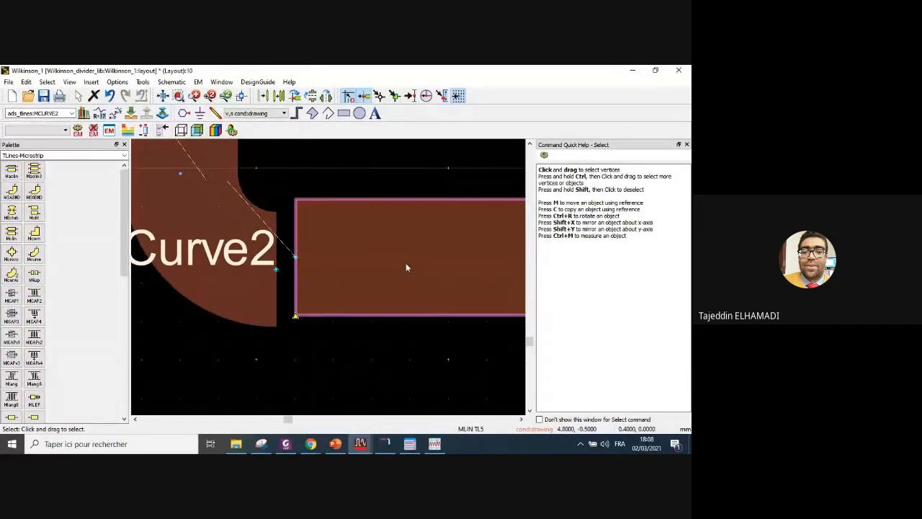
{"action": "key", "text": "m"}
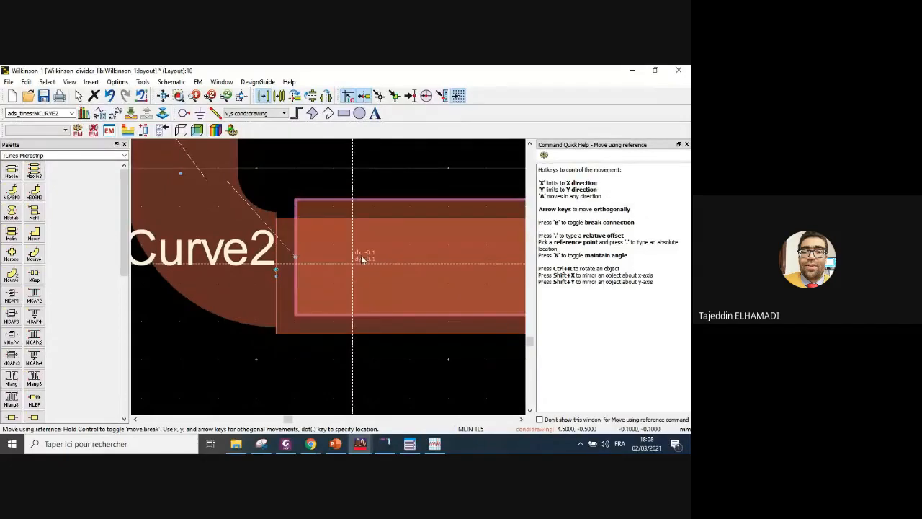
{"action": "left_click", "coordinate": [354, 259]}
{"action": "left_click", "coordinate": [327, 362]}
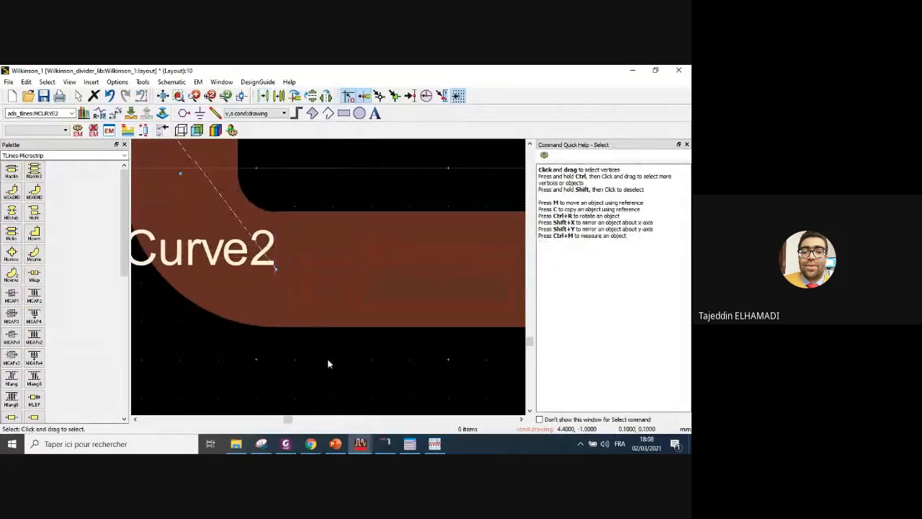
- Move TL3, TL2 and resistor R2 away from the output ends of the two branch lines, leaving space between them
{"action": "scroll", "coordinate": [401, 290], "scroll_direction": "down", "scroll_amount": 5}
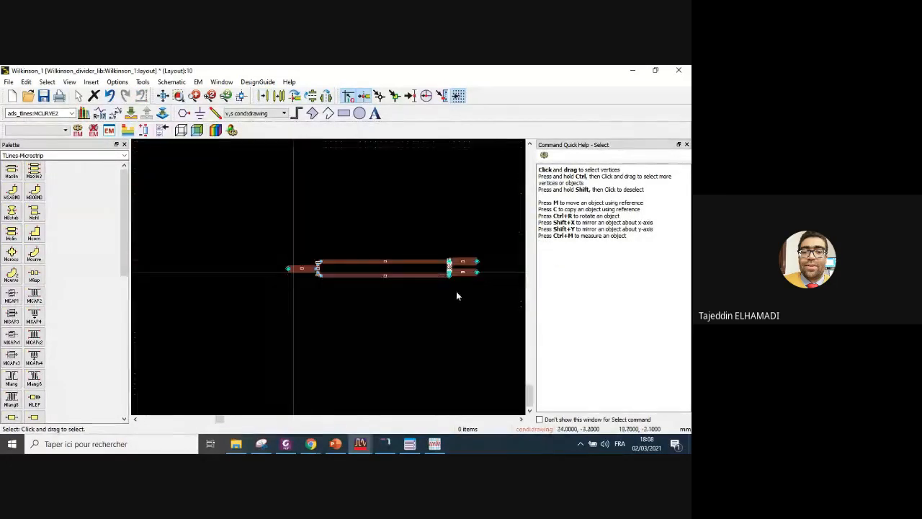
{"action": "scroll", "coordinate": [333, 281], "scroll_direction": "up", "scroll_amount": 6}
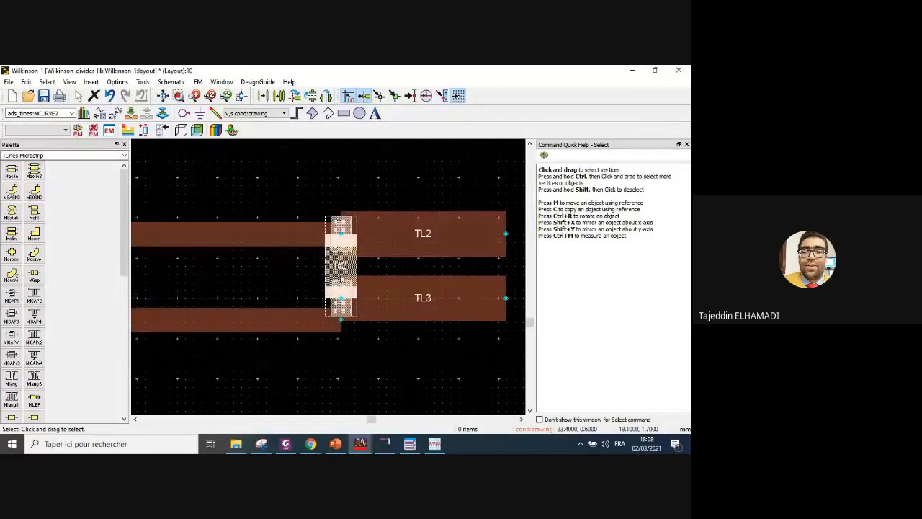
{"action": "scroll", "coordinate": [330, 279], "scroll_direction": "down", "scroll_amount": 2}
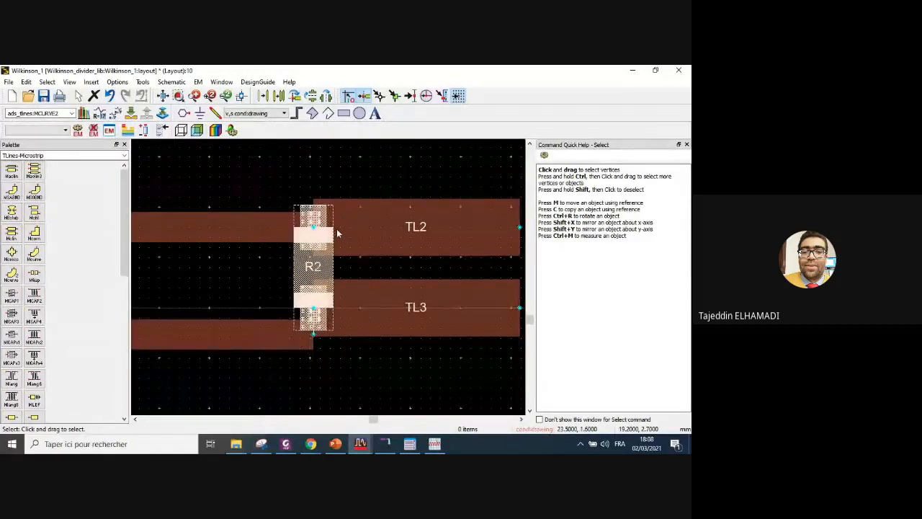
{"action": "scroll", "coordinate": [337, 233], "scroll_direction": "up", "scroll_amount": 2}
{"action": "scroll", "coordinate": [360, 252], "scroll_direction": "down", "scroll_amount": 3}
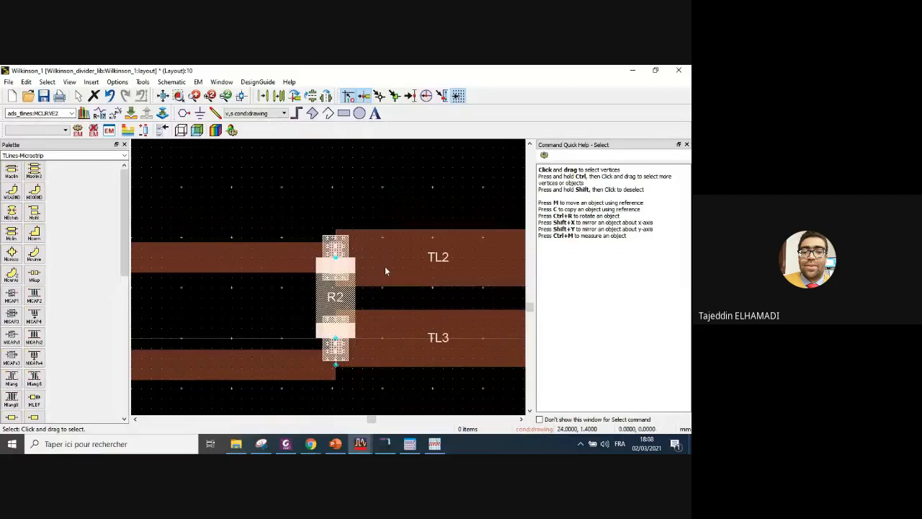
{"action": "left_click", "coordinate": [385, 271]}
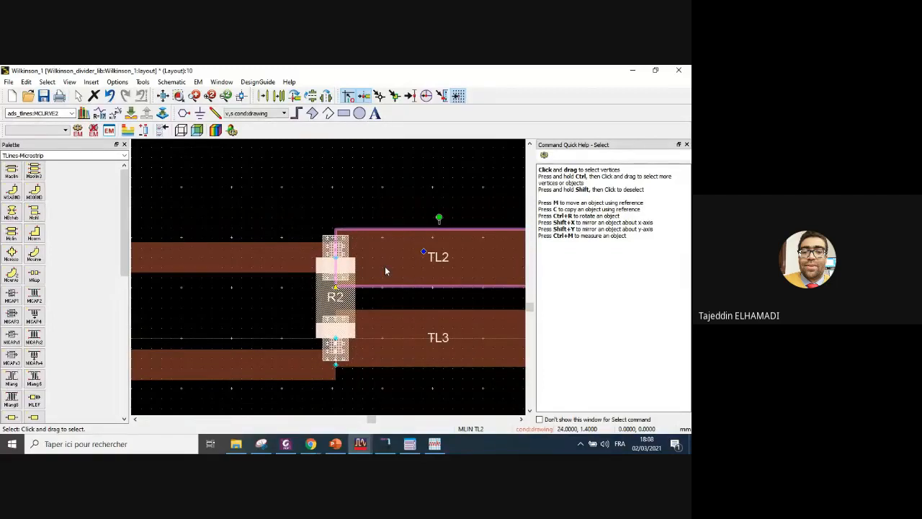
{"action": "scroll", "coordinate": [385, 270], "scroll_direction": "down", "scroll_amount": 2}
{"action": "left_click_drag", "start_coordinate": [367, 319], "coordinate": [436, 360]}
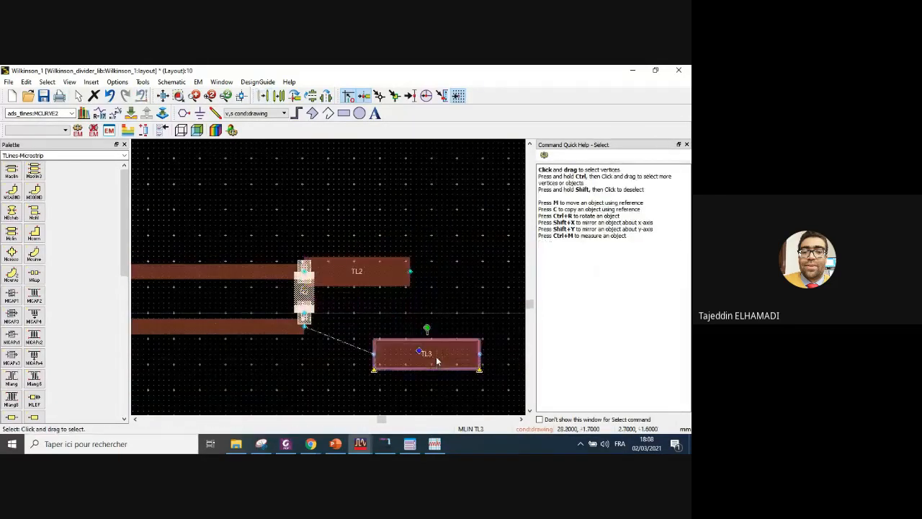
{"action": "left_click_drag", "start_coordinate": [370, 286], "coordinate": [461, 283]}
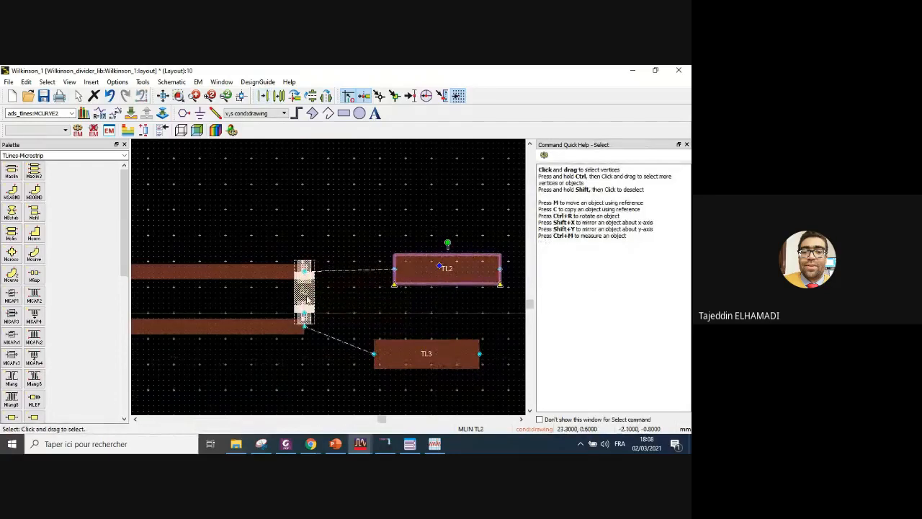
{"action": "left_click", "coordinate": [337, 301]}
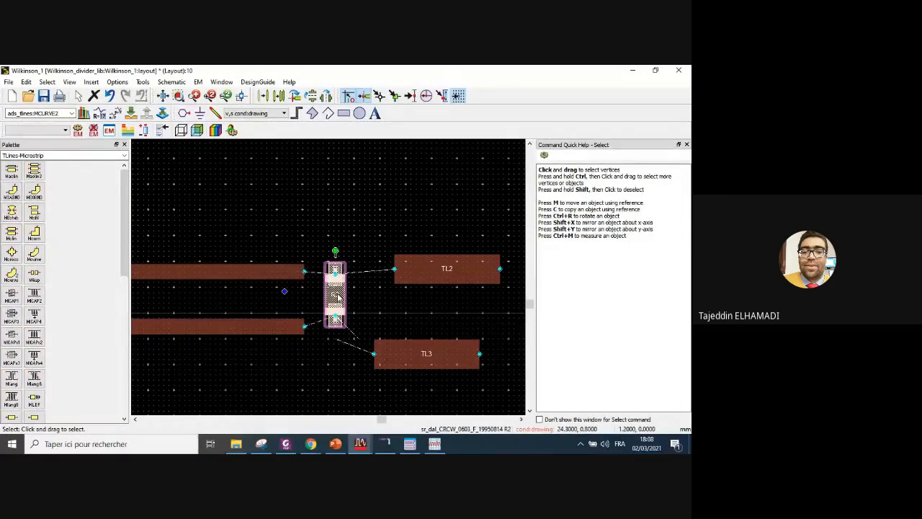
{"action": "key", "text": "m"}
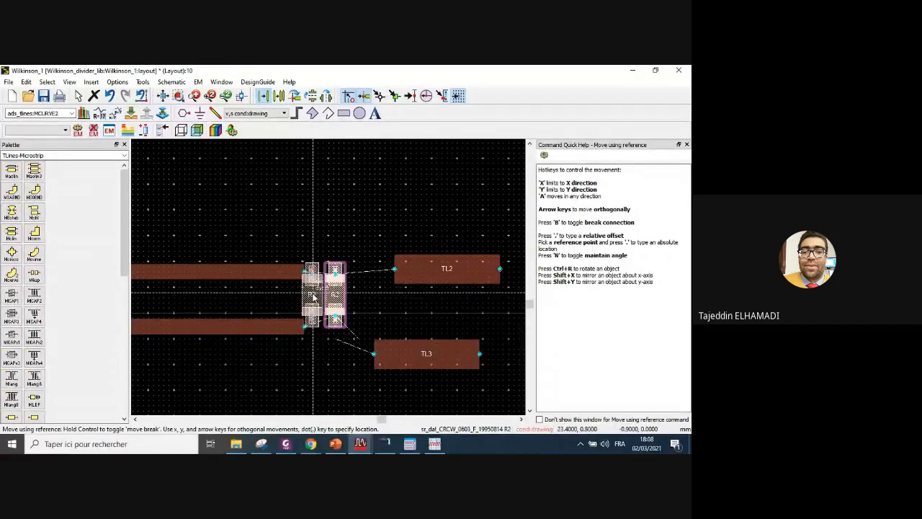
{"action": "left_click", "coordinate": [336, 296]}
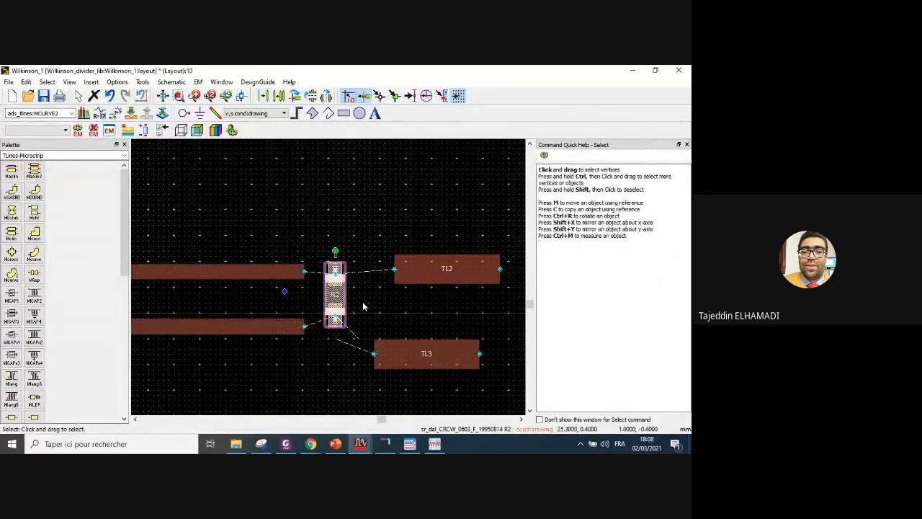
{"action": "left_click", "coordinate": [364, 306]}
{"action": "left_click", "coordinate": [336, 298]}
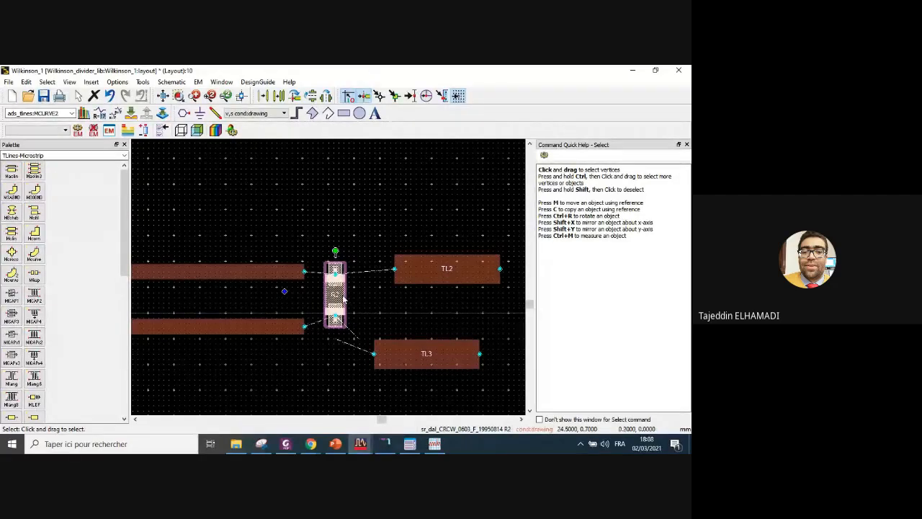
- Delete resistor R2 and place the SMT resistor sr_dal_RCWP_1206_F_19950814 above the output ends of the branch lines
{"action": "key", "text": "Delete"}
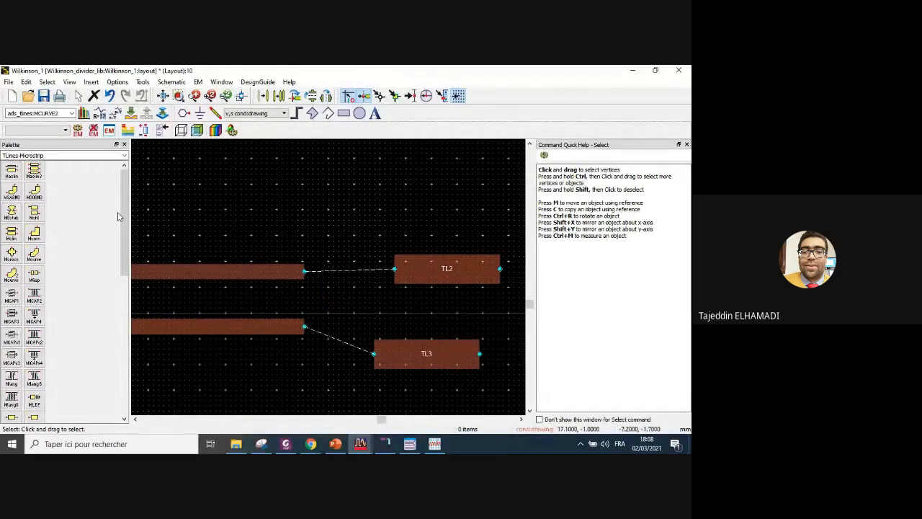
{"action": "left_click", "coordinate": [91, 81]}
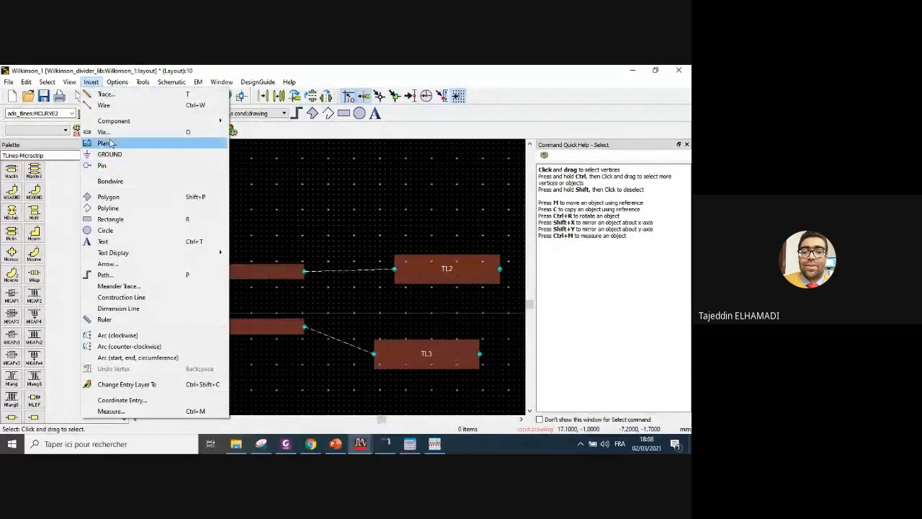
{"action": "mouse_move", "coordinate": [121, 124]}
{"action": "left_click", "coordinate": [270, 122]}
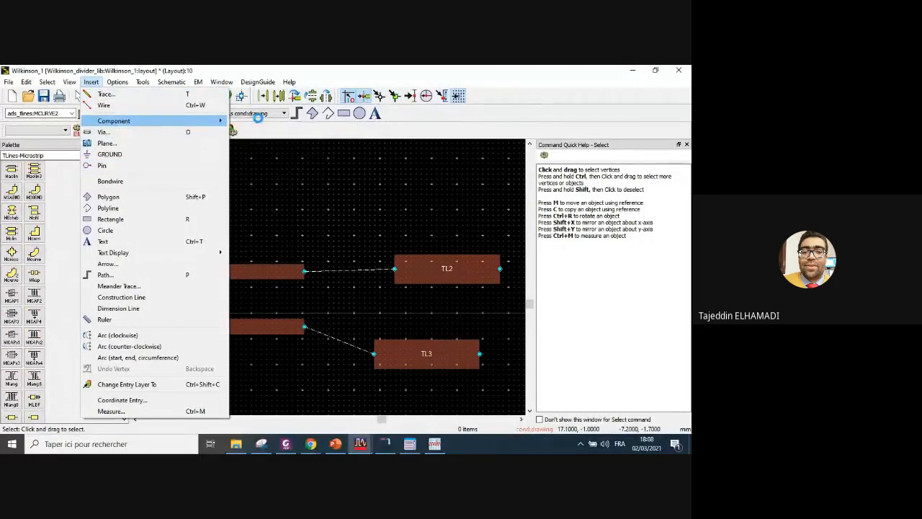
{"action": "scroll", "coordinate": [192, 350], "scroll_direction": "down", "scroll_amount": 3}
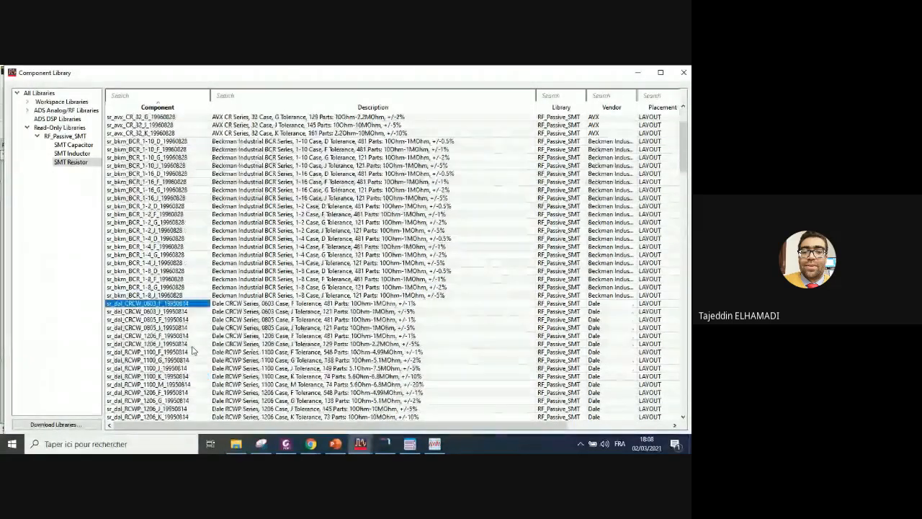
{"action": "scroll", "coordinate": [192, 350], "scroll_direction": "down", "scroll_amount": 1}
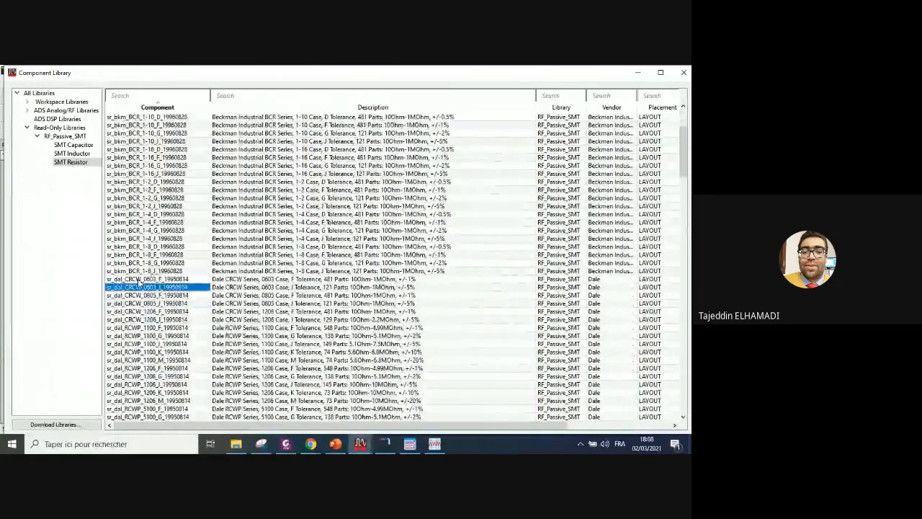
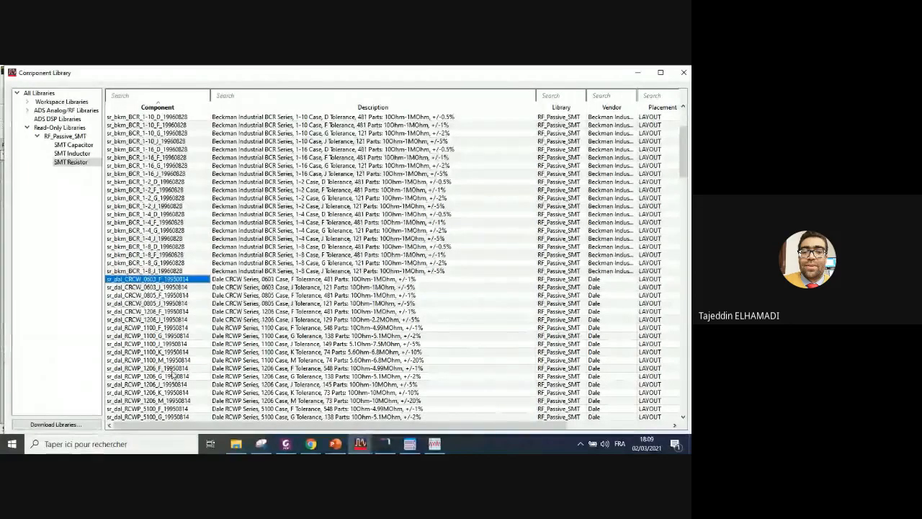
{"action": "left_click", "coordinate": [152, 368]}
{"action": "right_click", "coordinate": [152, 369]}
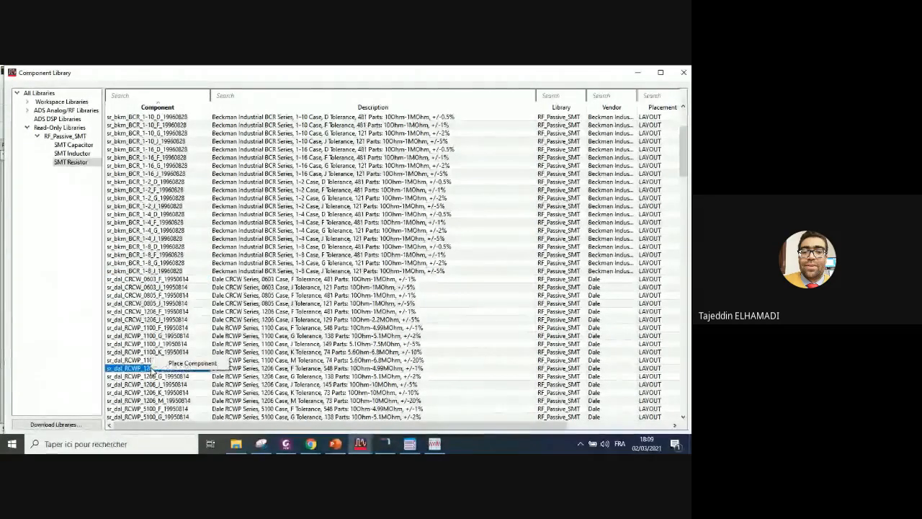
{"action": "left_click", "coordinate": [195, 368]}
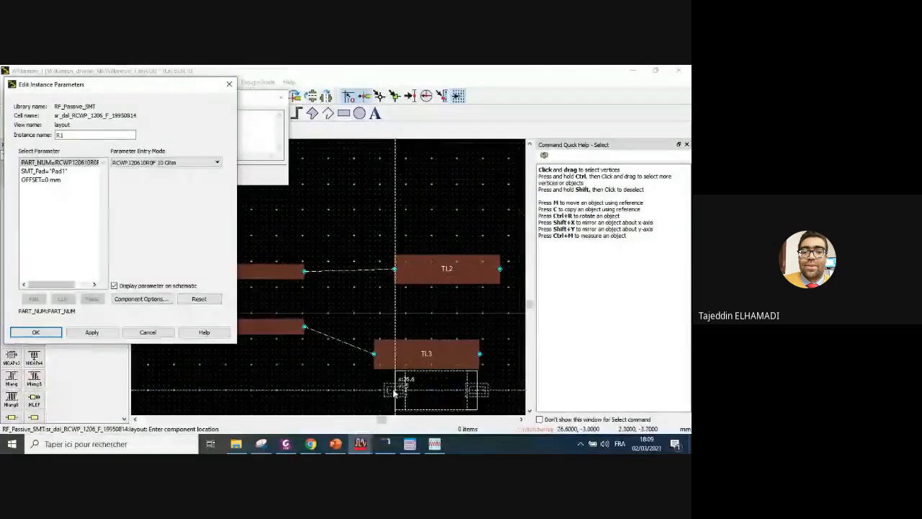
{"action": "left_click", "coordinate": [316, 214]}
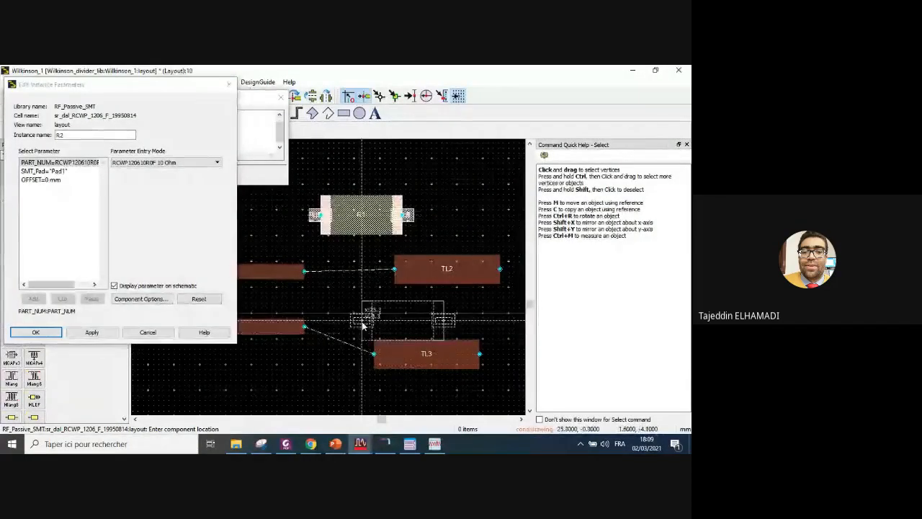
{"action": "key", "text": "Escape"}
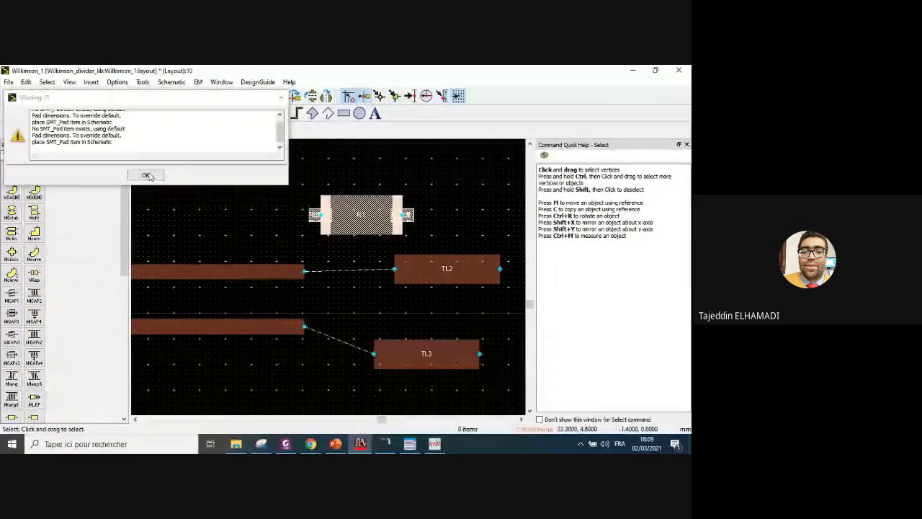
{"action": "left_click", "coordinate": [146, 175]}
- Rotate resistor R1 to vertical and move it just beyond the end of the upper branch line
{"action": "left_click", "coordinate": [383, 228]}
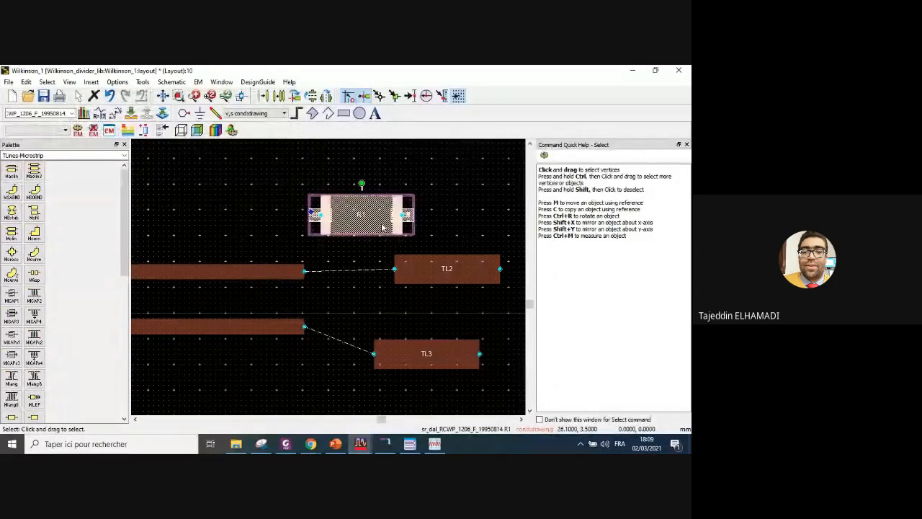
{"action": "key", "text": "ctrl+r"}
{"action": "key", "text": "m"}
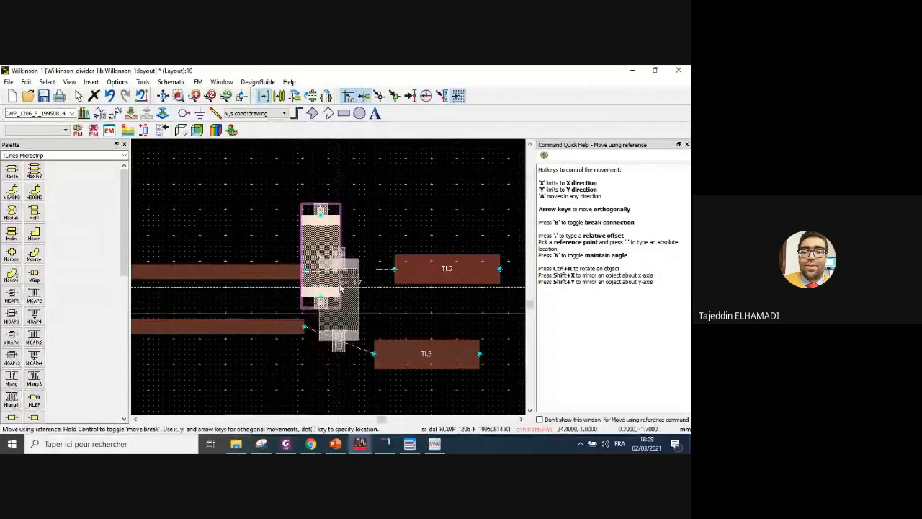
{"action": "left_click", "coordinate": [369, 227]}
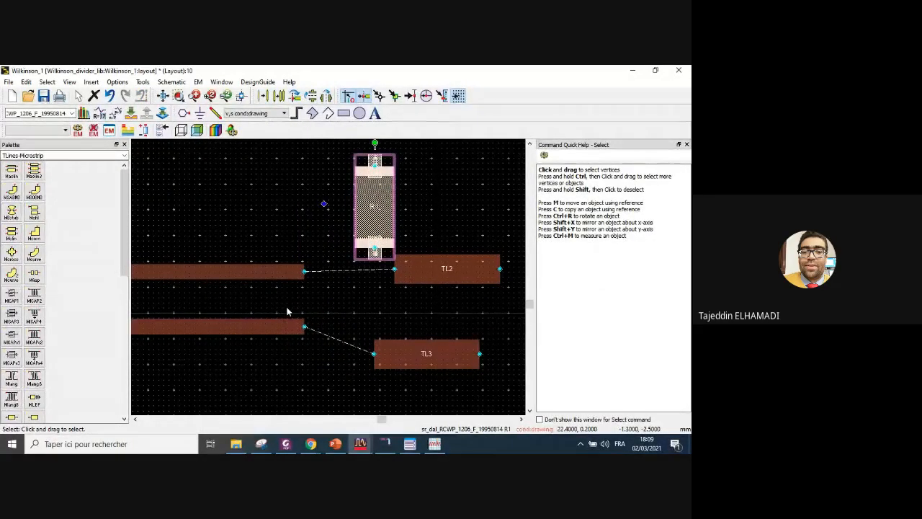
{"action": "key", "text": "m"}
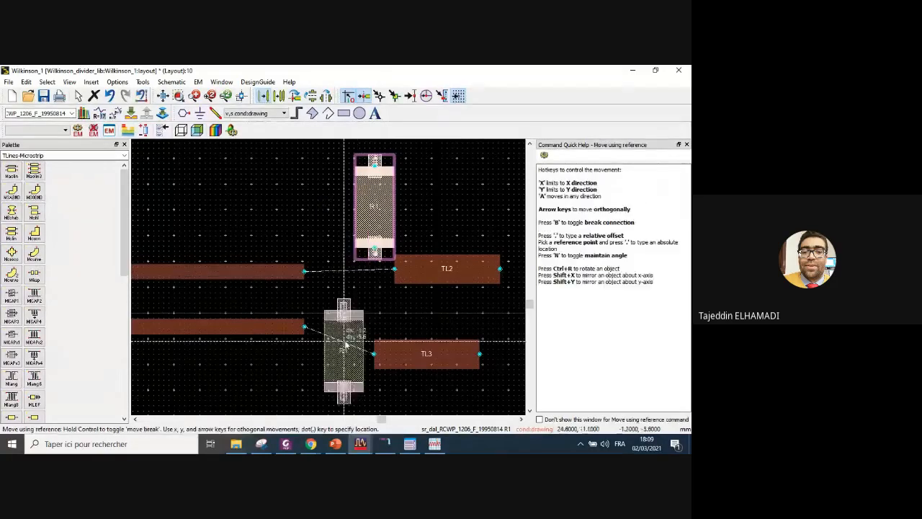
{"action": "left_click", "coordinate": [337, 210]}
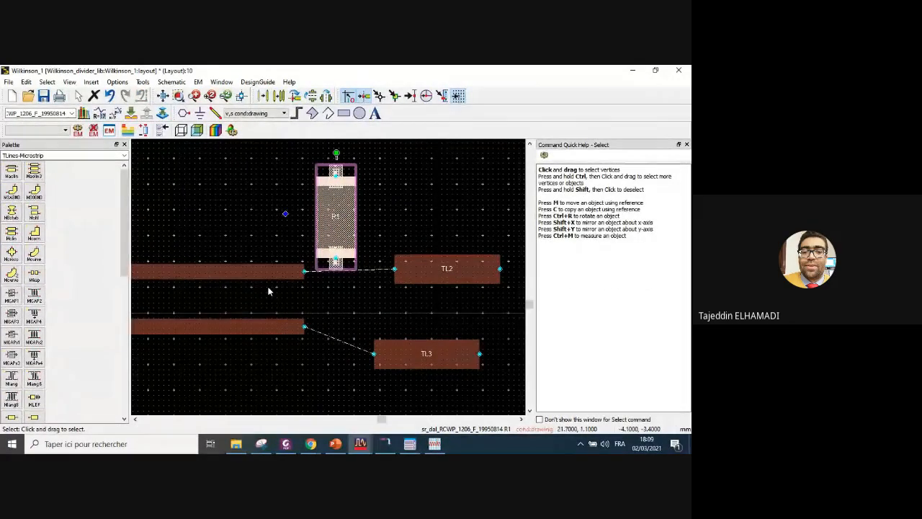
- Move R1 so its upper pin meets the output end of the upper branch line
{"action": "scroll", "coordinate": [268, 291], "scroll_direction": "up", "scroll_amount": 2}
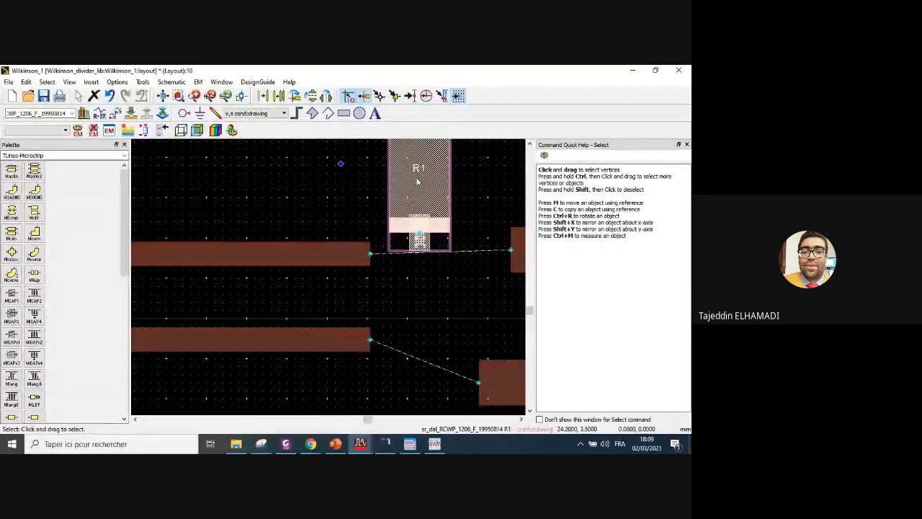
{"action": "key", "text": "m"}
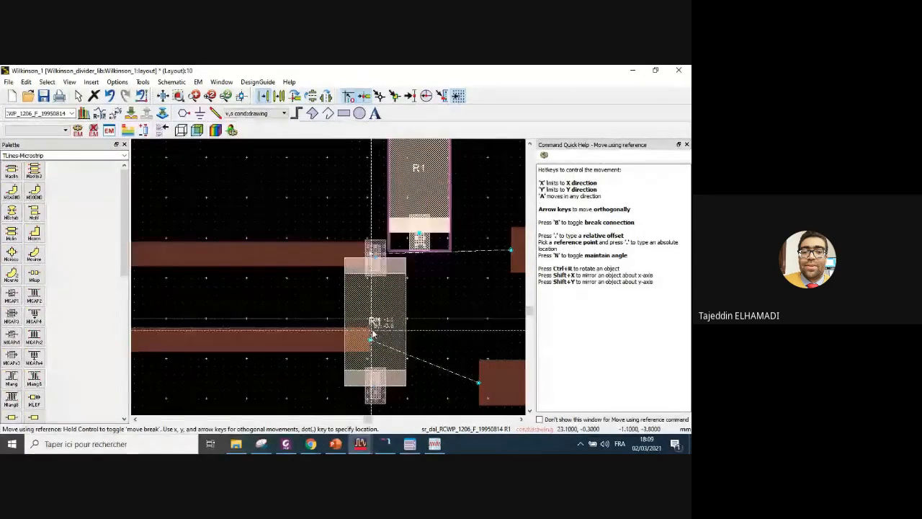
{"action": "left_click", "coordinate": [373, 334]}
{"action": "scroll", "coordinate": [340, 280], "scroll_direction": "up", "scroll_amount": 1}
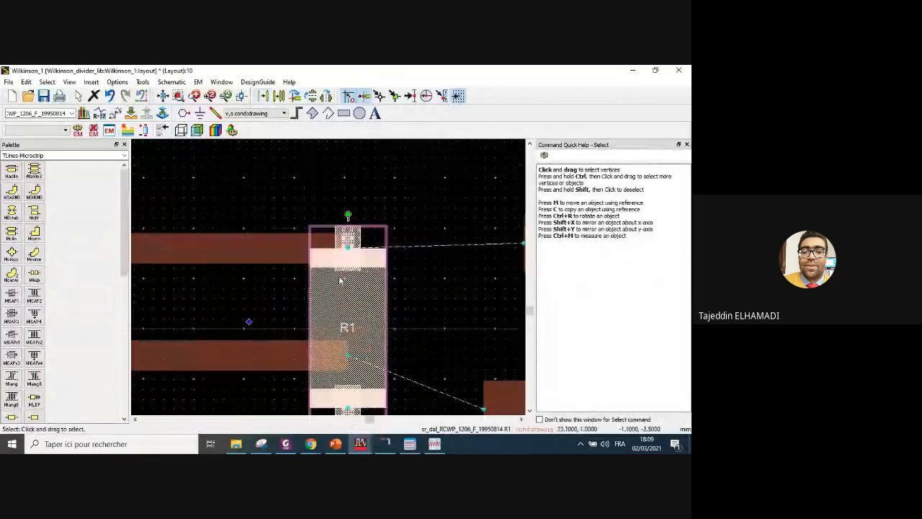
- Move TL5 straight down so its output end meets the lower pin of R1
{"action": "scroll", "coordinate": [340, 279], "scroll_direction": "up", "scroll_amount": 4}
{"action": "scroll", "coordinate": [309, 235], "scroll_direction": "down", "scroll_amount": 8}
{"action": "scroll", "coordinate": [329, 281], "scroll_direction": "up", "scroll_amount": 6}
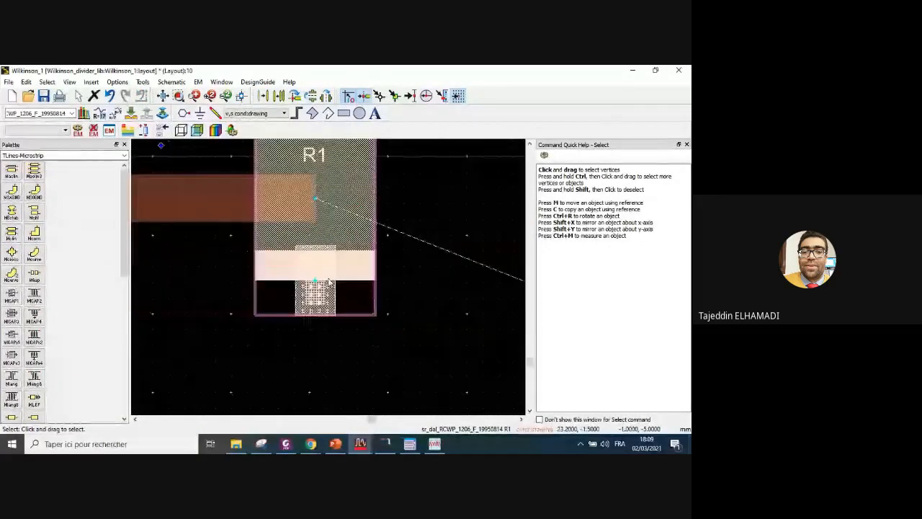
{"action": "left_click", "coordinate": [235, 204]}
{"action": "key", "text": "m"}
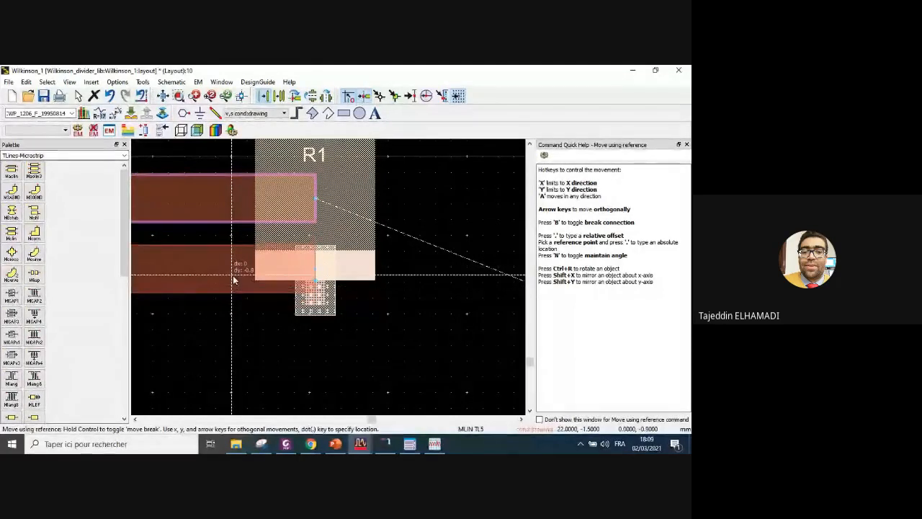
{"action": "left_click", "coordinate": [233, 288]}
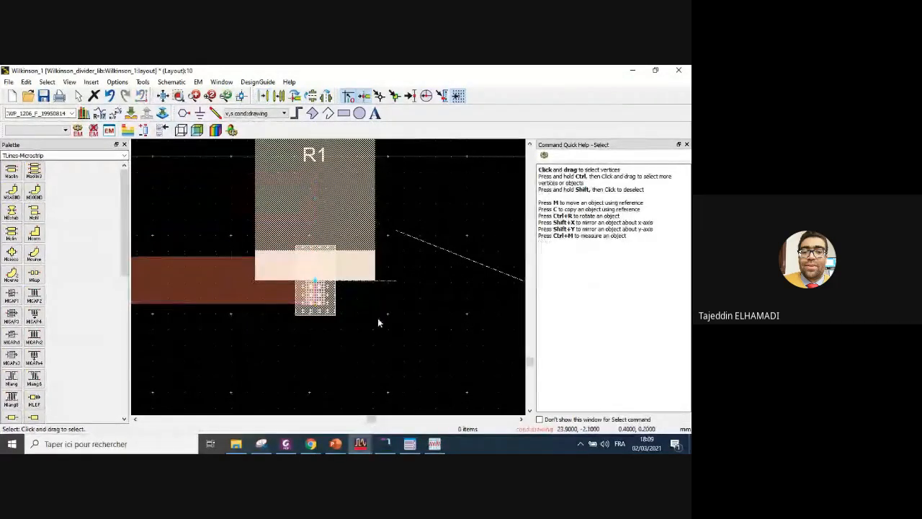
- Move TL2 by its input port onto the upper pin of R1
{"action": "scroll", "coordinate": [382, 319], "scroll_direction": "down", "scroll_amount": 3}
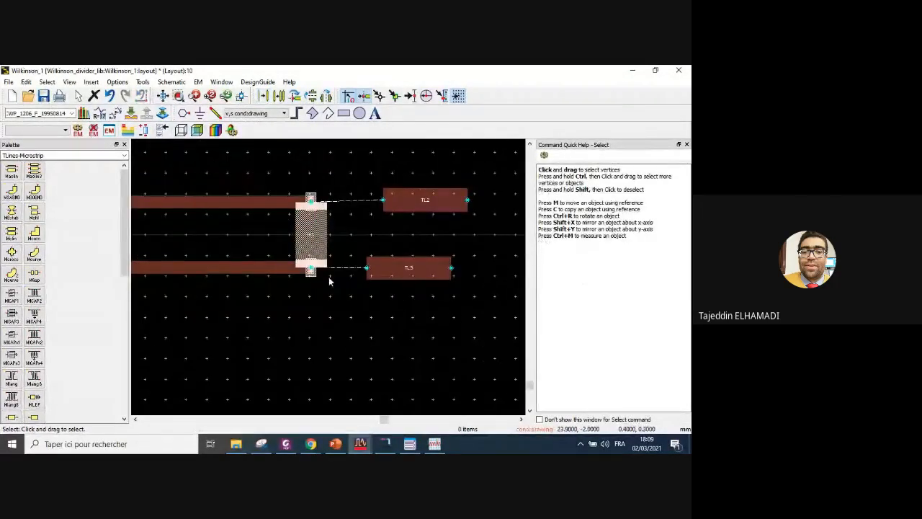
{"action": "left_click", "coordinate": [418, 199]}
{"action": "key", "text": "m"}
{"action": "left_click", "coordinate": [383, 199]}
{"action": "left_click", "coordinate": [309, 198]}
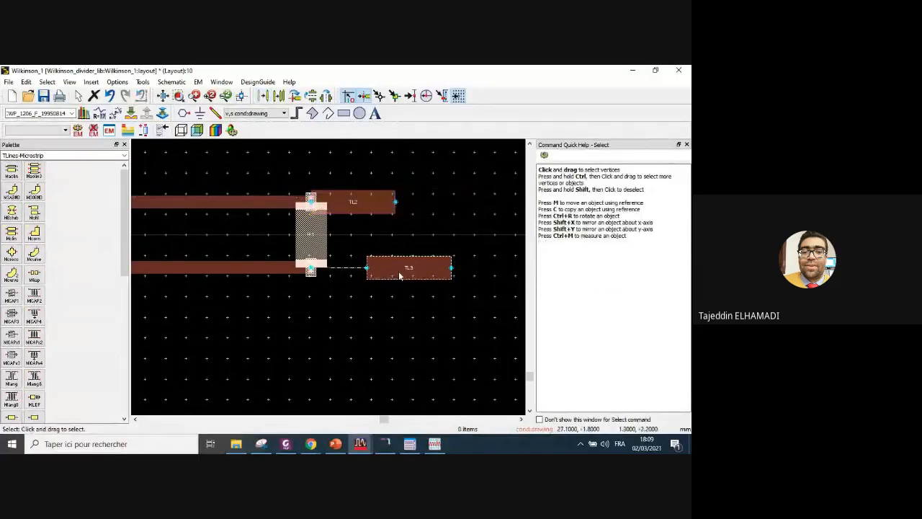
- Move TL3 by its input port onto the lower pin of R1
{"action": "left_click", "coordinate": [396, 272]}
{"action": "key", "text": "m"}
{"action": "left_click", "coordinate": [366, 267]}
{"action": "left_click", "coordinate": [309, 268]}
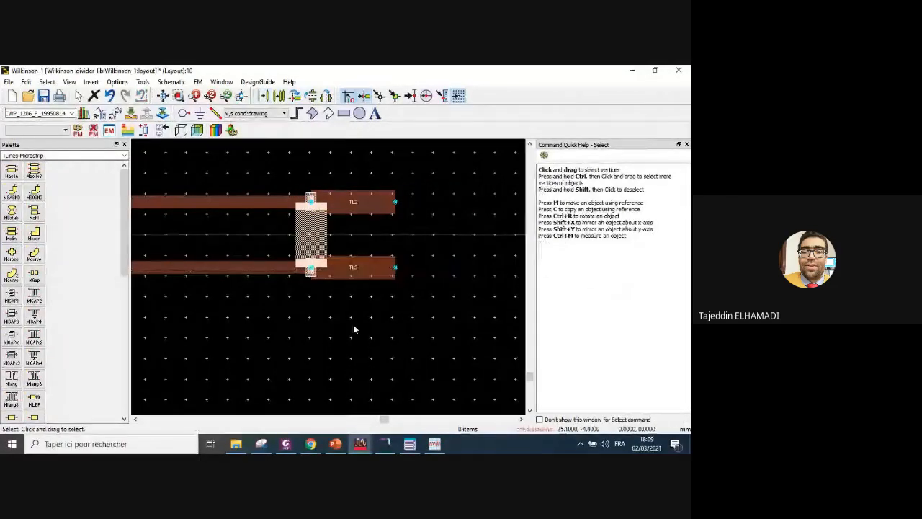
- Increase the bend radius of Curve2 in its instance parameters
{"action": "scroll", "coordinate": [323, 275], "scroll_direction": "down", "scroll_amount": 3}
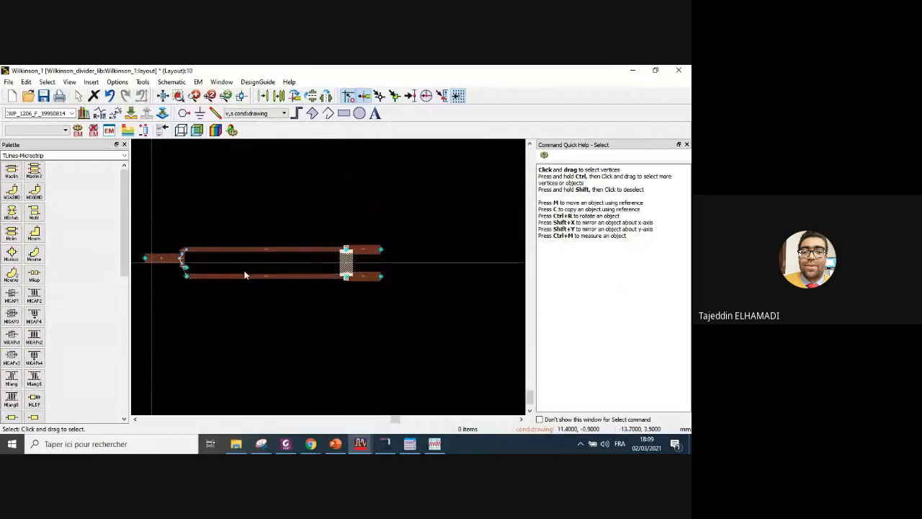
{"action": "scroll", "coordinate": [312, 275], "scroll_direction": "up", "scroll_amount": 3}
{"action": "scroll", "coordinate": [344, 245], "scroll_direction": "up", "scroll_amount": 4}
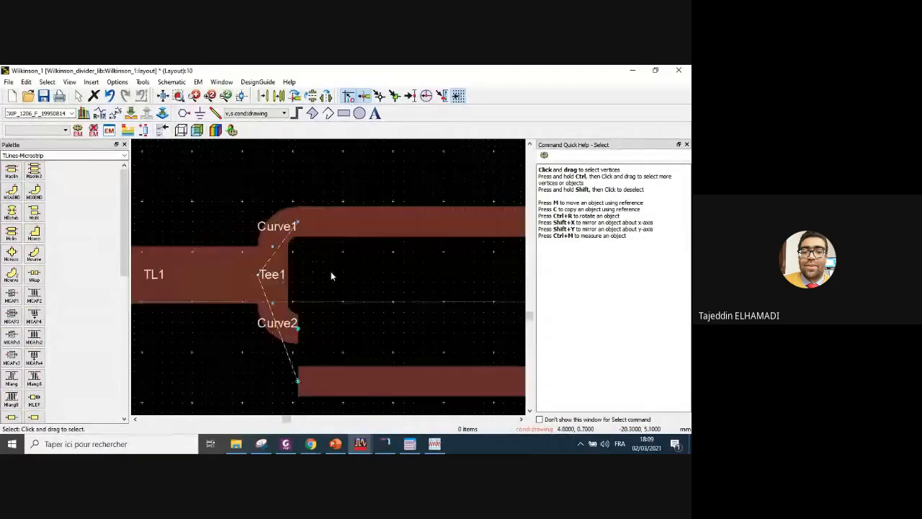
{"action": "left_click", "coordinate": [271, 333]}
{"action": "double_click", "coordinate": [271, 333]}
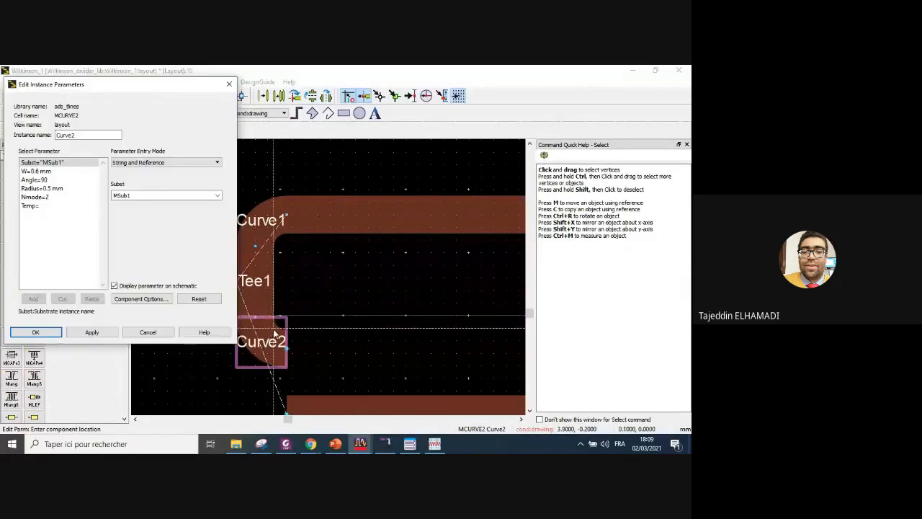
{"action": "left_click", "coordinate": [41, 188]}
{"action": "double_click", "coordinate": [141, 196]}
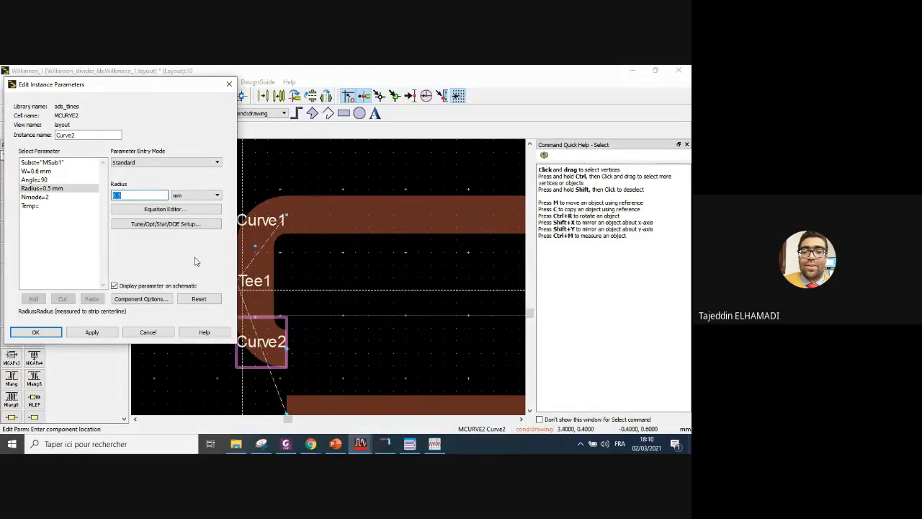
{"action": "left_click", "coordinate": [52, 332]}
- Move TL1 away from Tee1 and move Curve2 down so its outer end joins the start of TL5
{"action": "scroll", "coordinate": [365, 353], "scroll_direction": "down", "scroll_amount": 2}
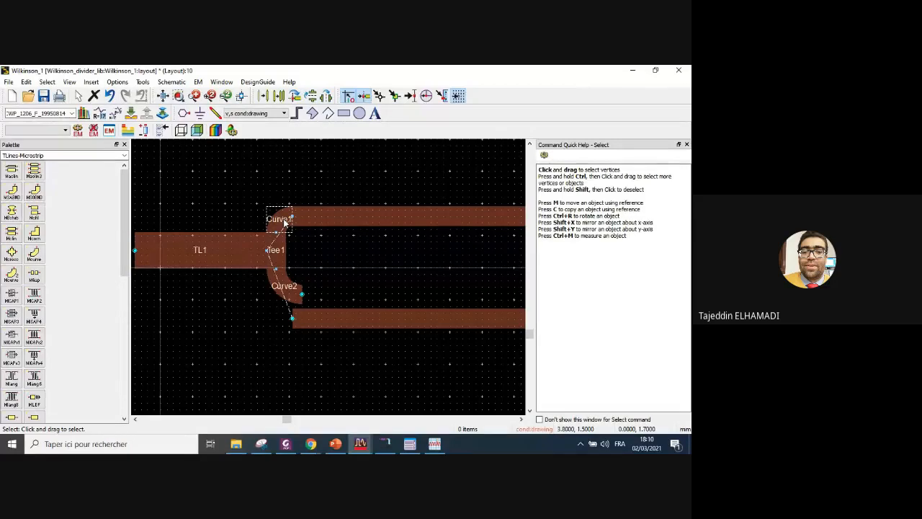
{"action": "left_click_drag", "start_coordinate": [234, 254], "coordinate": [163, 291]}
{"action": "left_click_drag", "start_coordinate": [274, 281], "coordinate": [265, 304]}
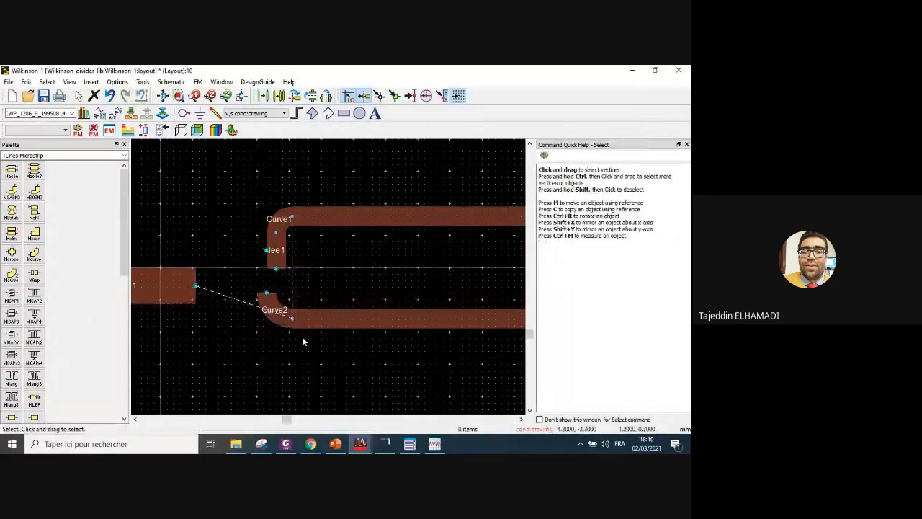
- Set the bend radius of Curve1 to 0.8 mm
{"action": "double_click", "coordinate": [293, 218]}
{"action": "left_click", "coordinate": [42, 188]}
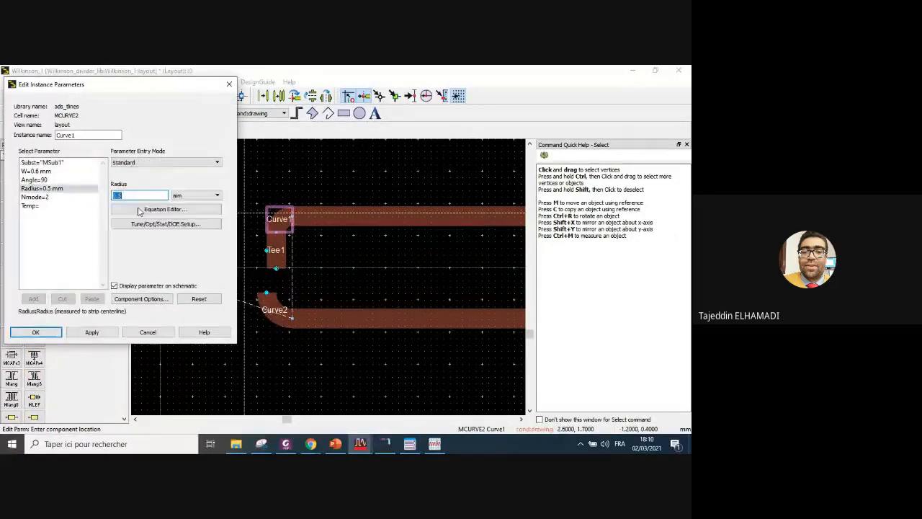
{"action": "type", "text": "0.8"}
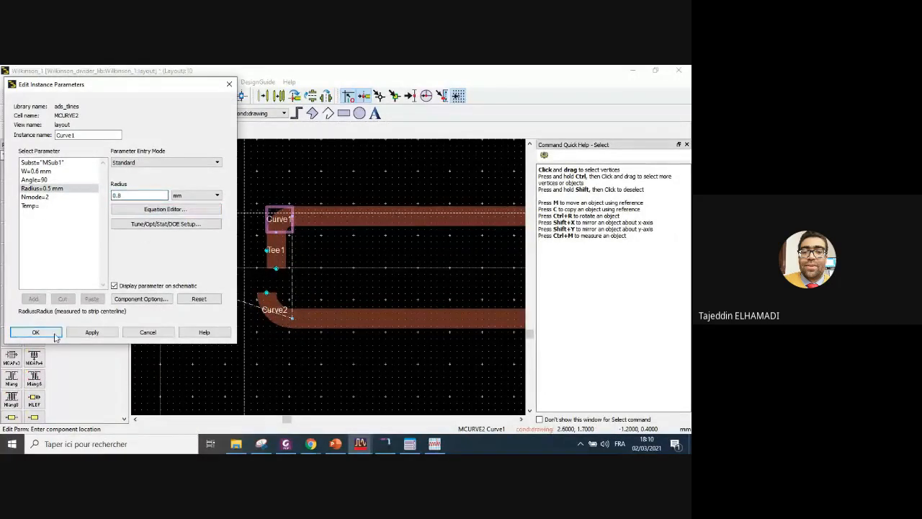
{"action": "left_click", "coordinate": [35, 332]}
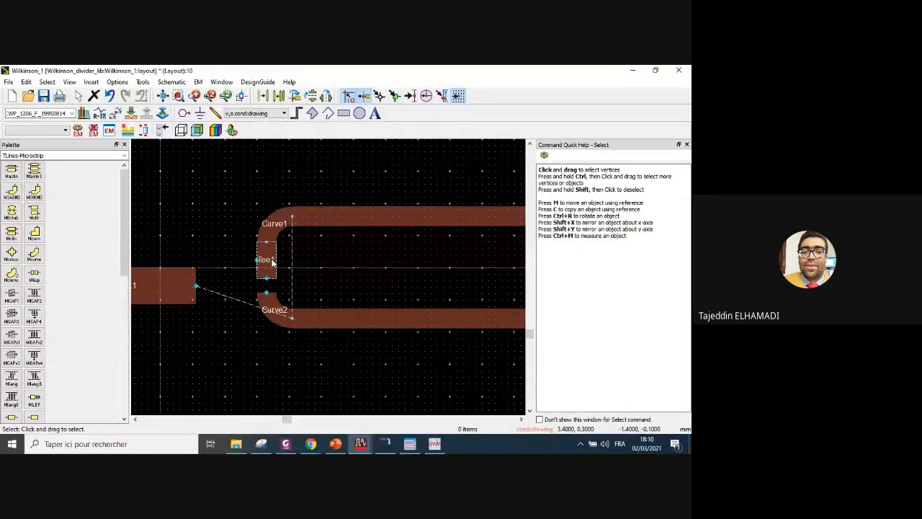
- Set the bend radius of both Curve1 and Curve2 to 1 mm in their instance parameters
{"action": "double_click", "coordinate": [275, 227]}
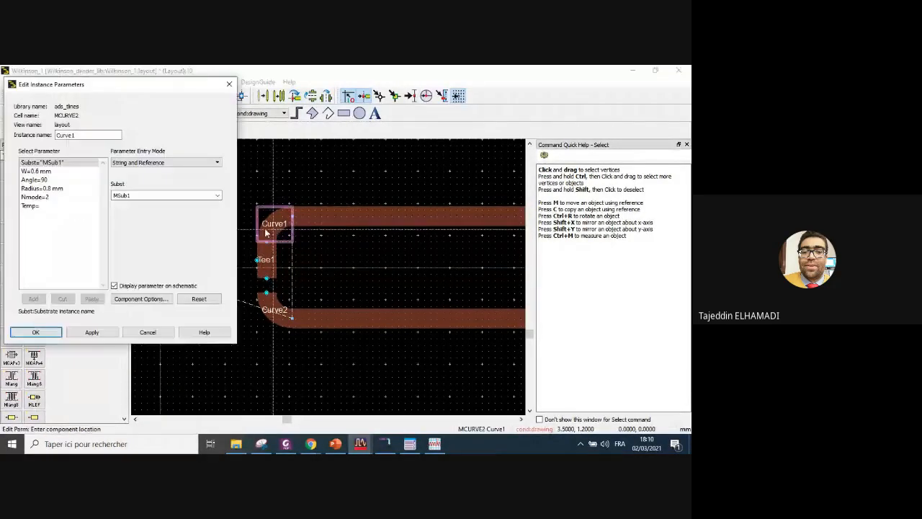
{"action": "left_click", "coordinate": [42, 188]}
{"action": "type", "text": "1"}
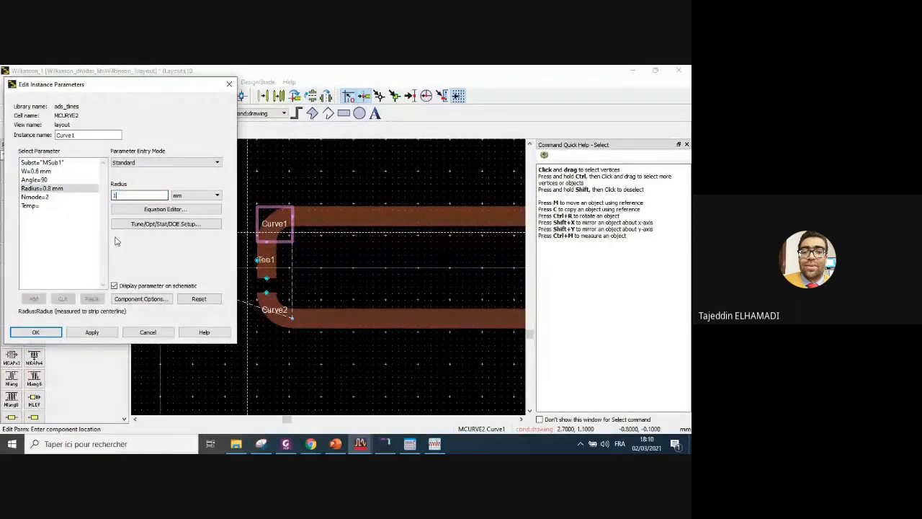
{"action": "left_click", "coordinate": [58, 333]}
{"action": "double_click", "coordinate": [269, 309]}
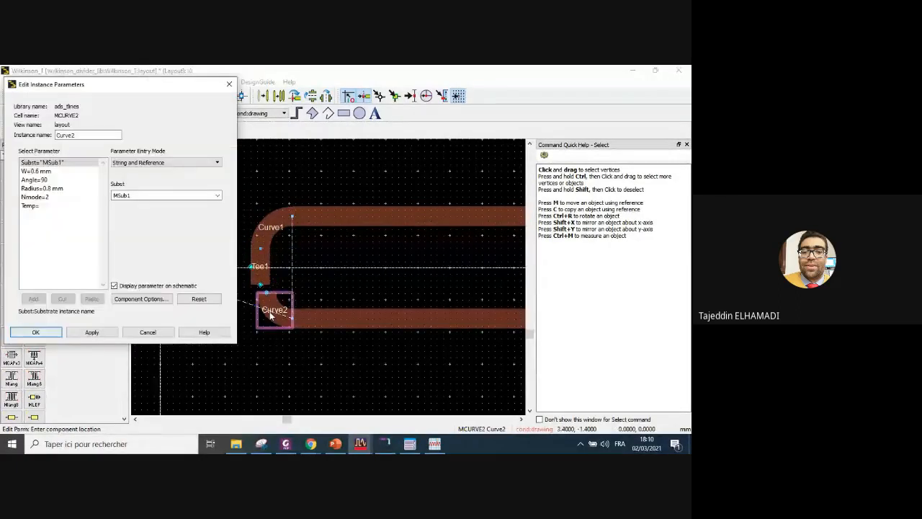
{"action": "left_click", "coordinate": [50, 188]}
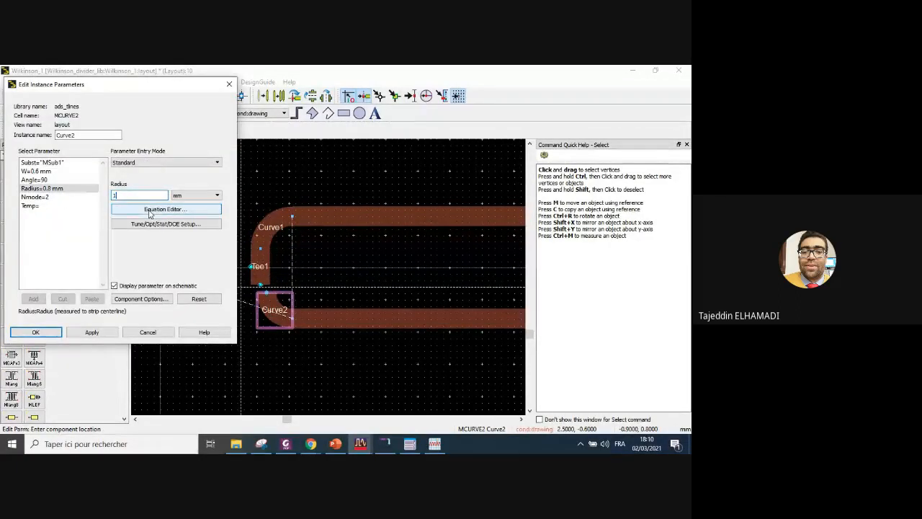
{"action": "type", "text": "1"}
{"action": "left_click", "coordinate": [36, 332]}
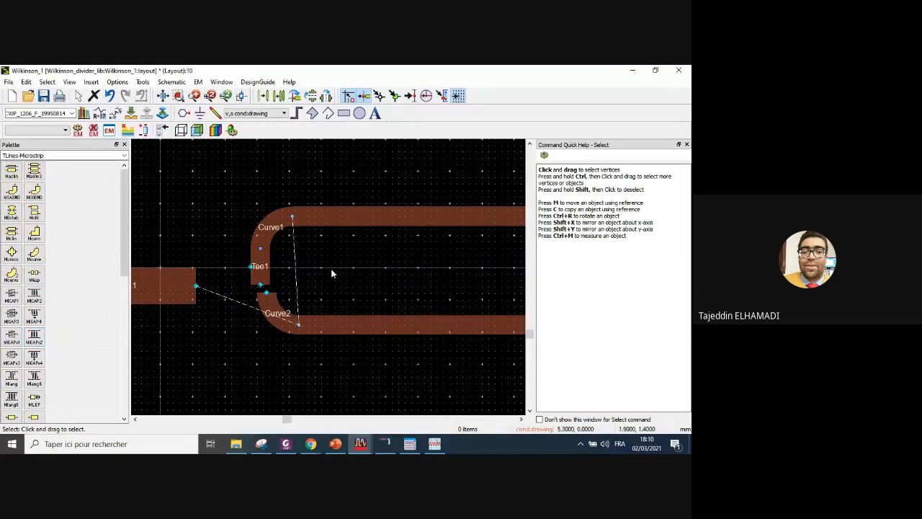
- Move TL3 away from the lower pin of R1 to free the end of TL5
{"action": "scroll", "coordinate": [331, 274], "scroll_direction": "down", "scroll_amount": 3}
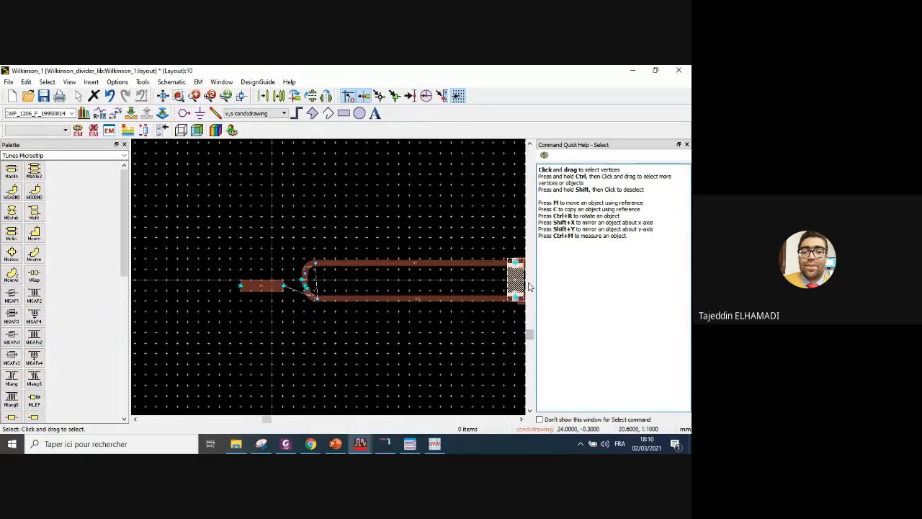
{"action": "scroll", "coordinate": [311, 274], "scroll_direction": "up", "scroll_amount": 4}
{"action": "scroll", "coordinate": [334, 278], "scroll_direction": "up", "scroll_amount": 2}
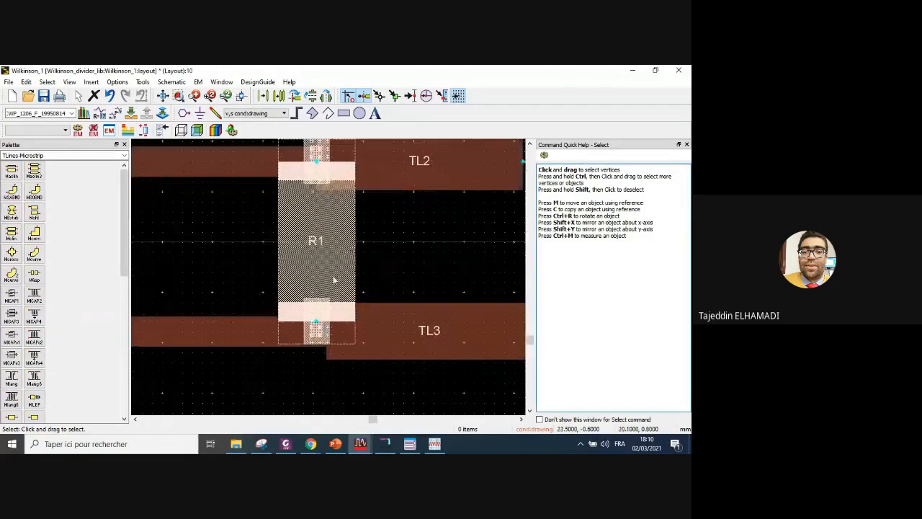
{"action": "scroll", "coordinate": [332, 279], "scroll_direction": "up", "scroll_amount": 1}
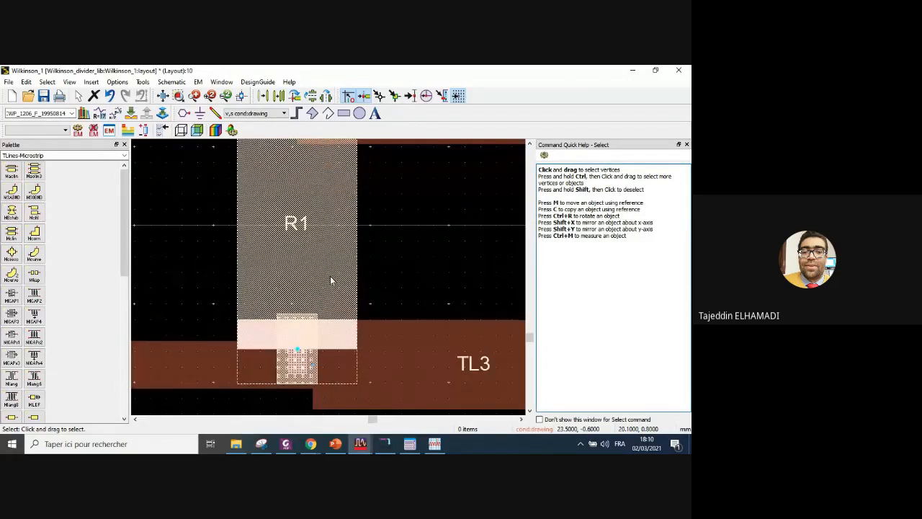
{"action": "scroll", "coordinate": [331, 280], "scroll_direction": "down", "scroll_amount": 2}
{"action": "left_click", "coordinate": [370, 346]}
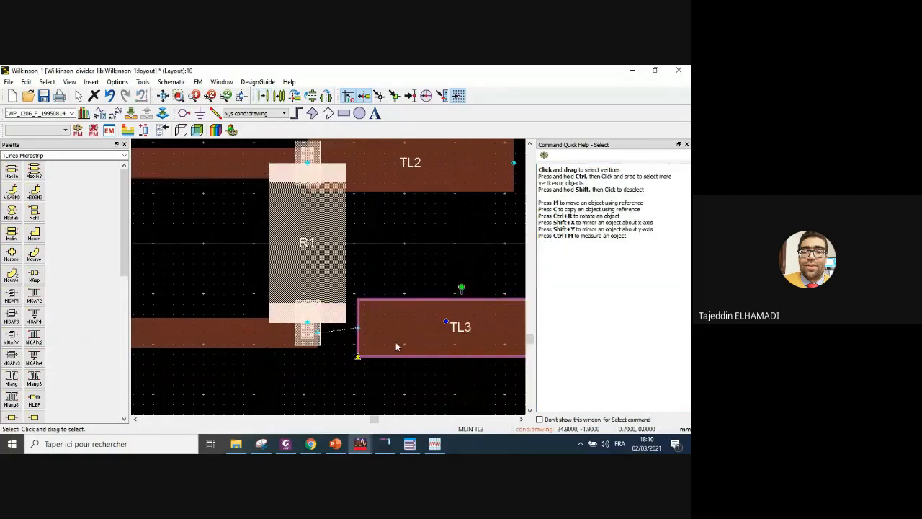
- Shift R1 off the output line ends and place it back with its upper pin on the input port of TL2
{"action": "left_click_drag", "start_coordinate": [313, 288], "coordinate": [245, 287]}
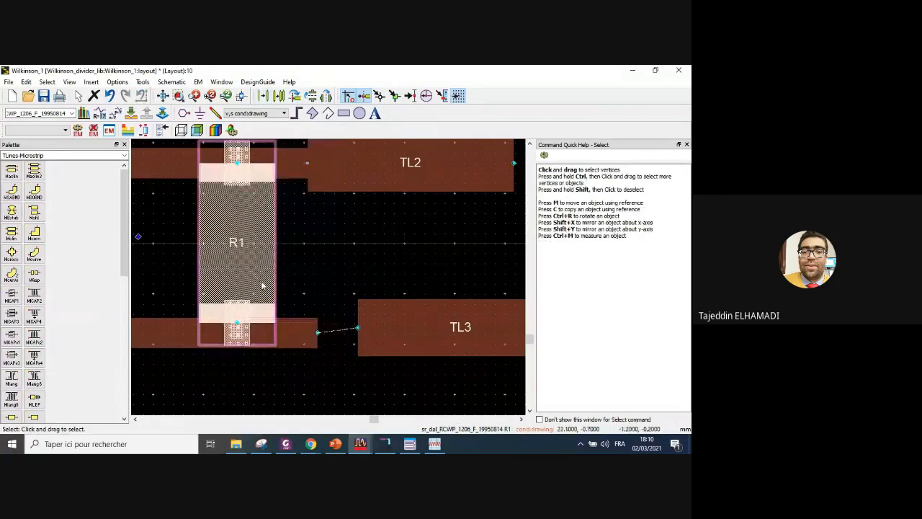
{"action": "key", "text": "m"}
{"action": "left_click", "coordinate": [323, 286]}
{"action": "key", "text": "m"}
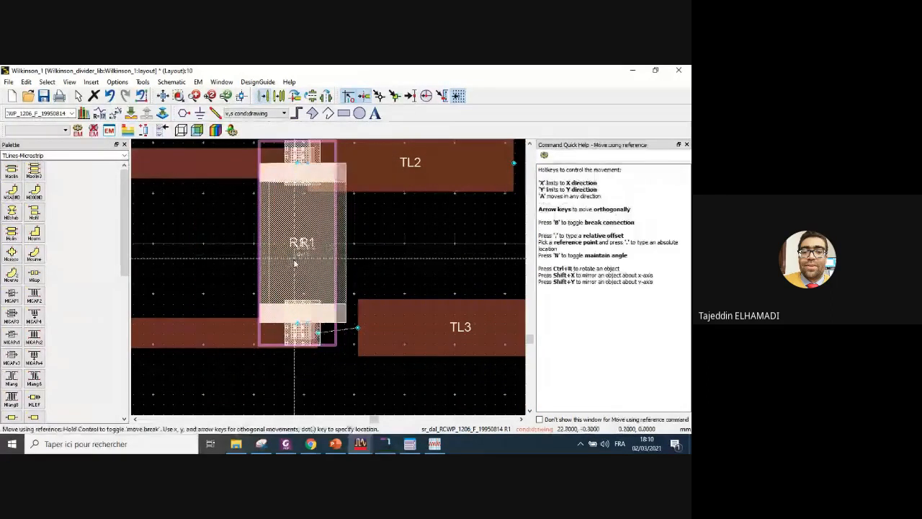
{"action": "left_click", "coordinate": [301, 263]}
{"action": "left_click", "coordinate": [360, 268]}
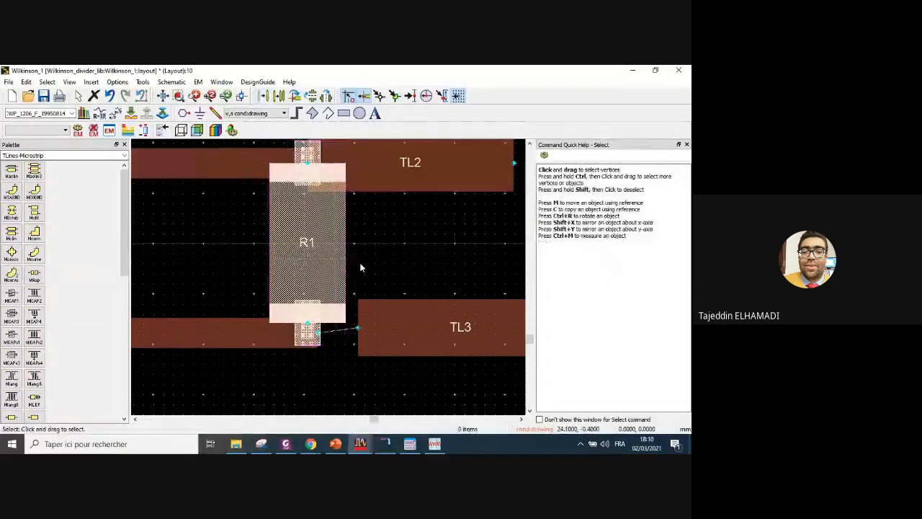
- Move the end of TL5 up onto the lower pin of R1 and rejoin the input port of TL3 there
{"action": "left_click", "coordinate": [241, 324]}
{"action": "key", "text": "m"}
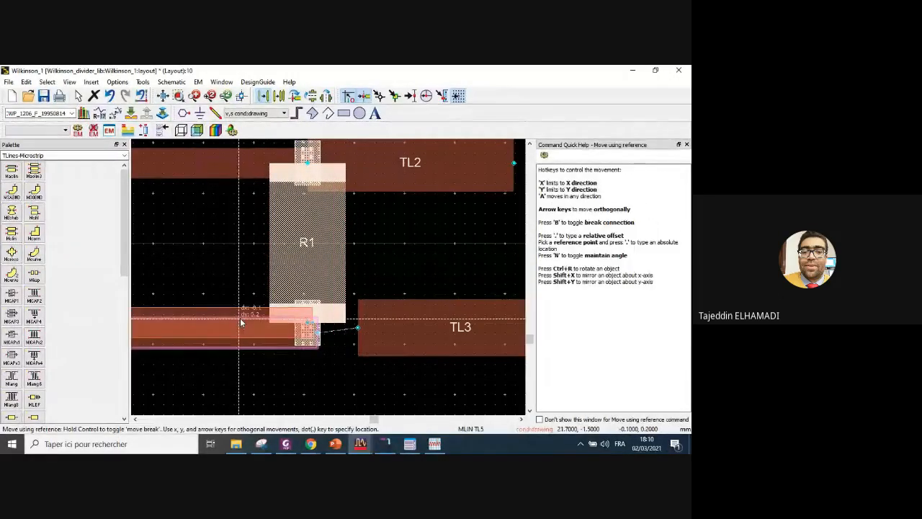
{"action": "left_click", "coordinate": [236, 318]}
{"action": "left_click", "coordinate": [410, 311]}
{"action": "key", "text": "m"}
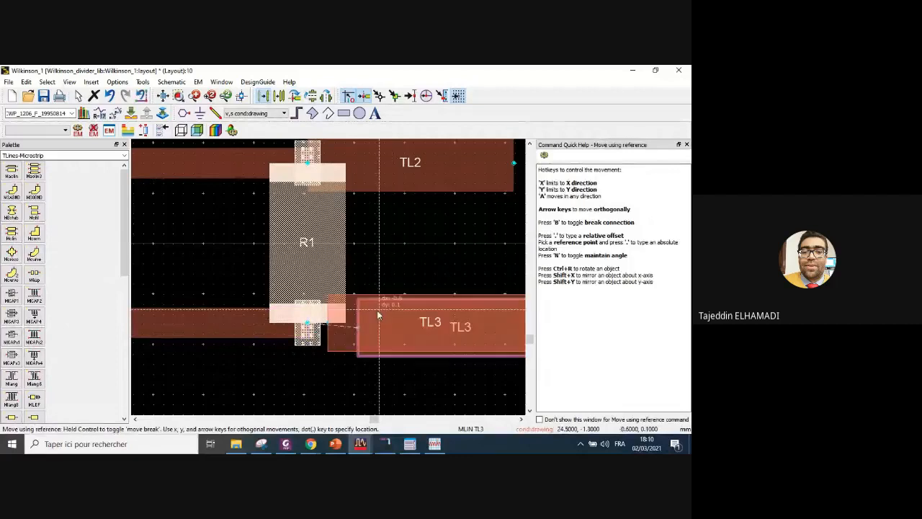
{"action": "left_click", "coordinate": [326, 315]}
- Move Curve2 aside from TL5 and connect the end of TL1 to the input port of Tee1
{"action": "scroll", "coordinate": [282, 270], "scroll_direction": "down", "scroll_amount": 5}
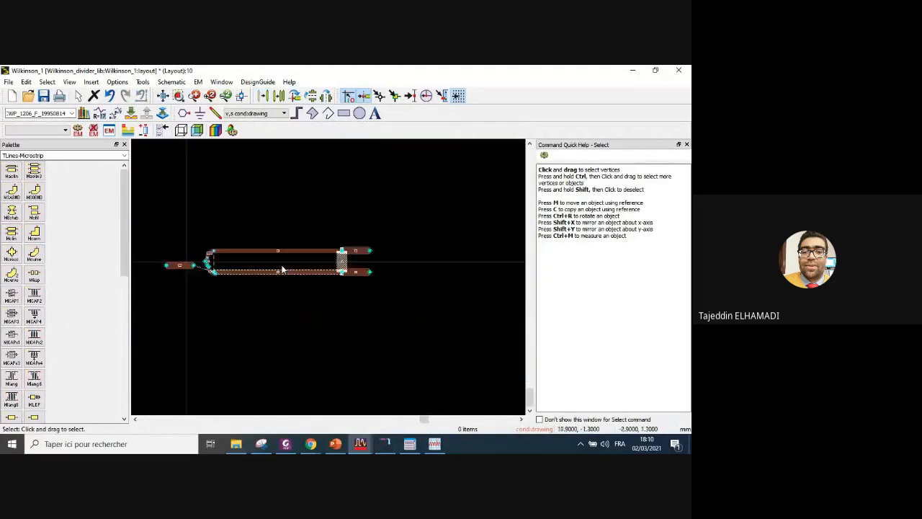
{"action": "scroll", "coordinate": [324, 278], "scroll_direction": "up", "scroll_amount": 4}
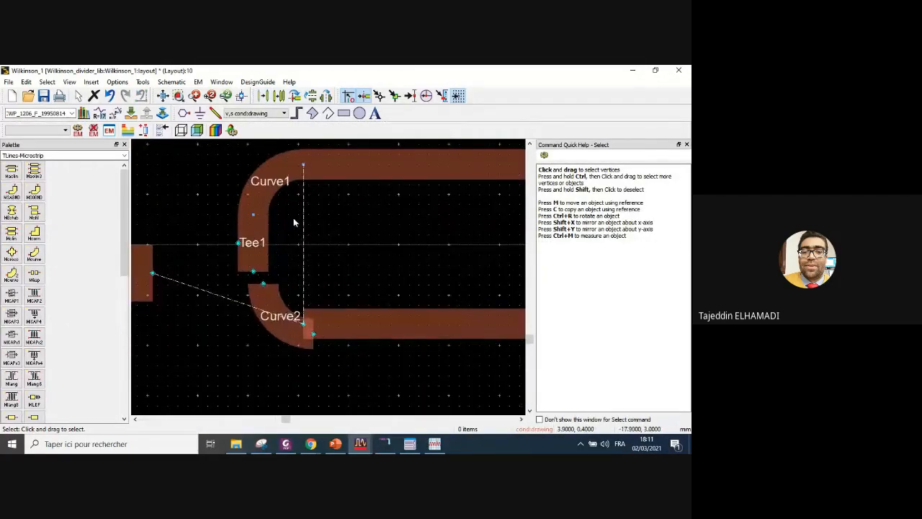
{"action": "left_click", "coordinate": [272, 186]}
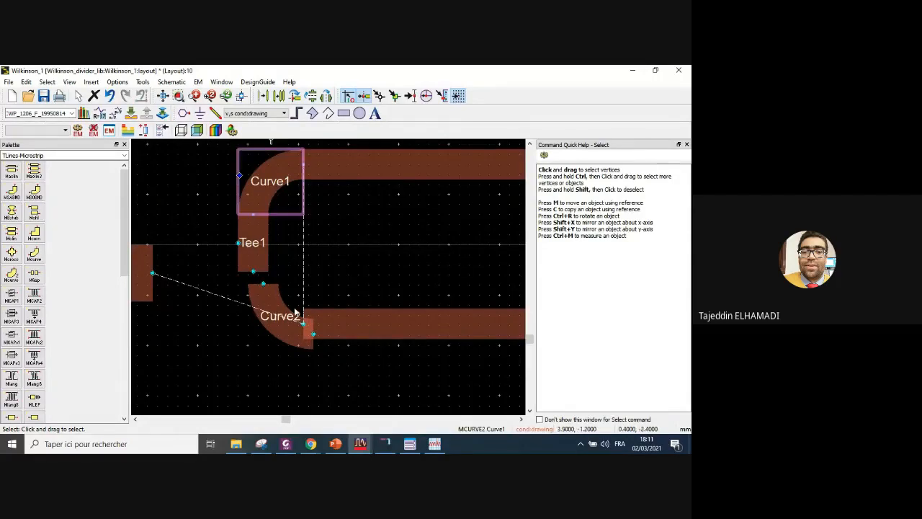
{"action": "left_click_drag", "start_coordinate": [288, 337], "coordinate": [263, 342]}
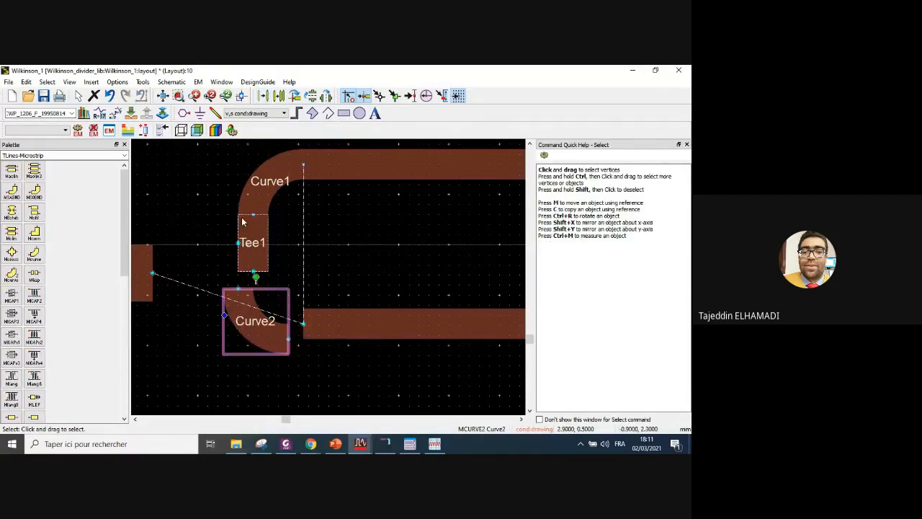
{"action": "key", "text": "m"}
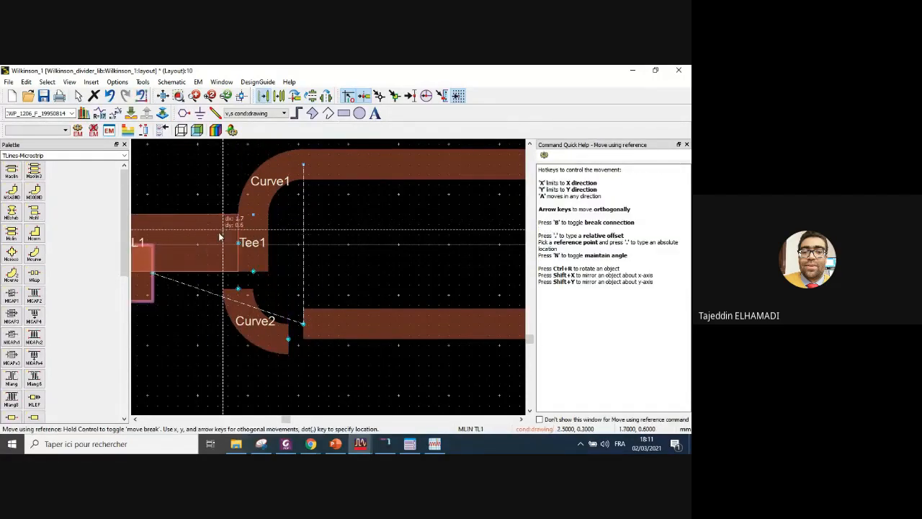
{"action": "left_click", "coordinate": [238, 243]}
- Move Curve2 up so its outer end joins the start of TL5 beneath Tee1
{"action": "left_click", "coordinate": [247, 329]}
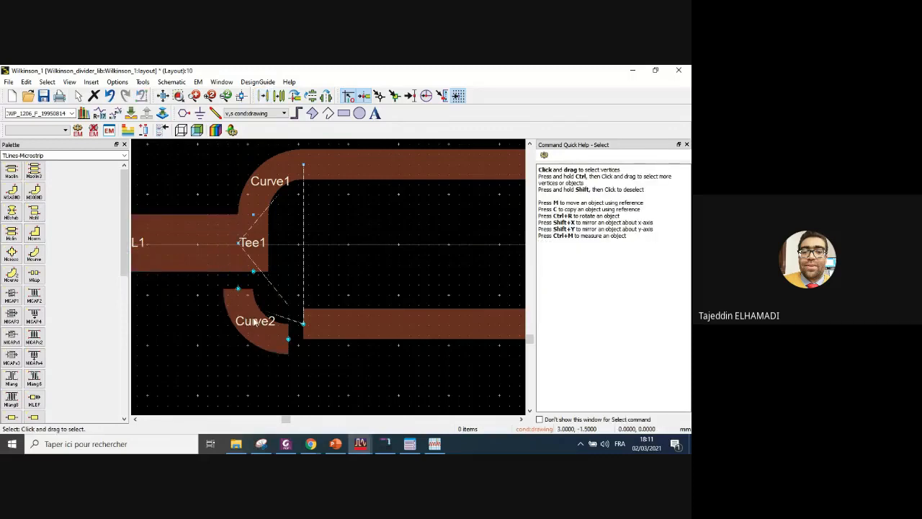
{"action": "key", "text": "m"}
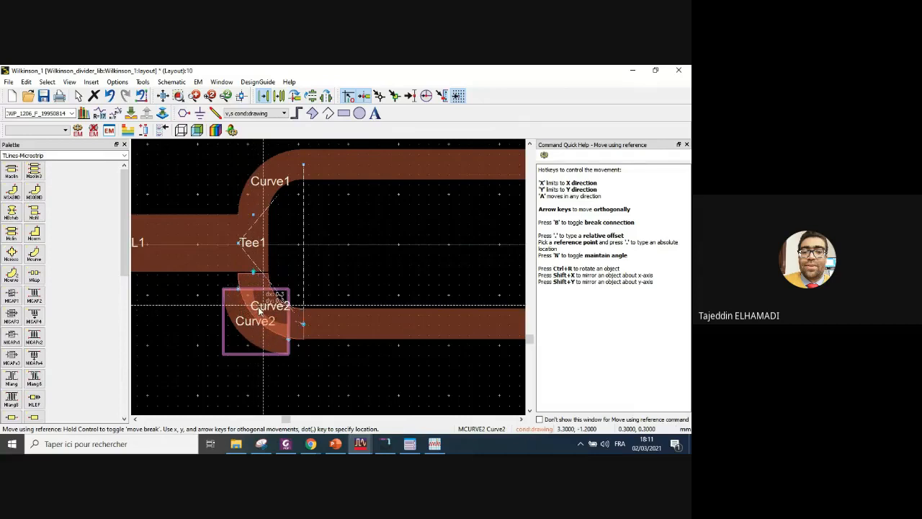
{"action": "left_click", "coordinate": [260, 309]}
{"action": "left_click", "coordinate": [339, 284]}
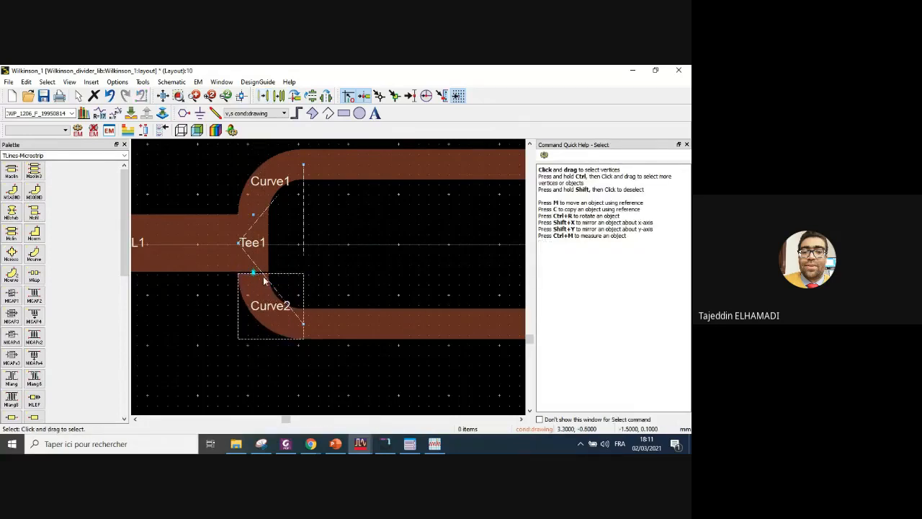
- Check the junction between Tee1 and Curve2, detaching Curve2 and snapping its outer end back onto the start of TL5
{"action": "scroll", "coordinate": [325, 275], "scroll_direction": "up", "scroll_amount": 5}
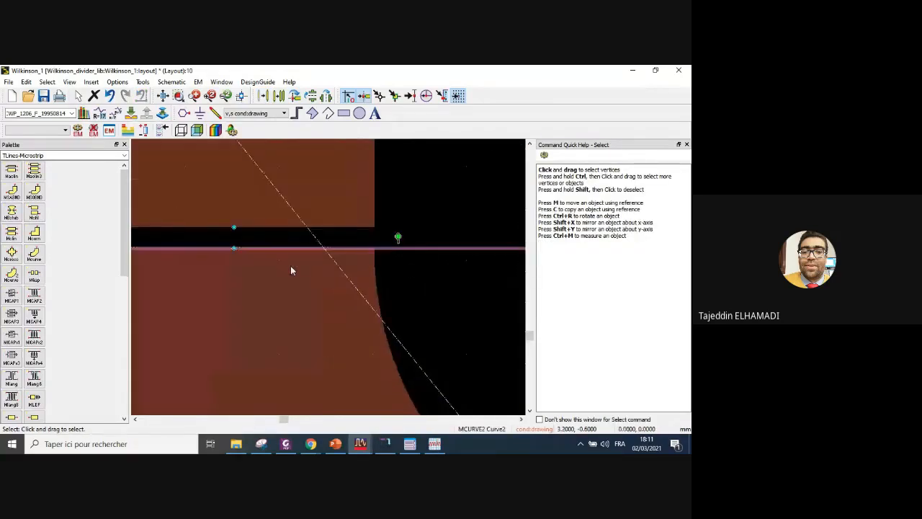
{"action": "scroll", "coordinate": [360, 275], "scroll_direction": "down", "scroll_amount": 4}
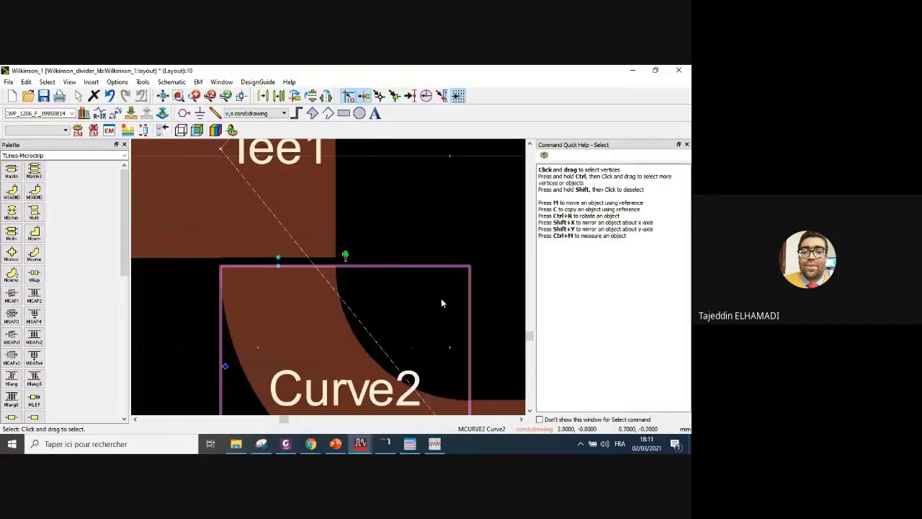
{"action": "scroll", "coordinate": [363, 322], "scroll_direction": "down", "scroll_amount": 2}
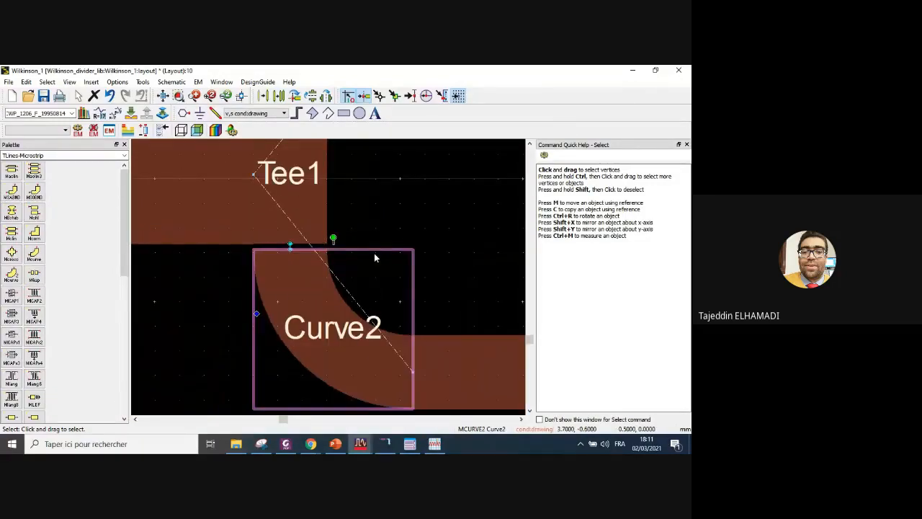
{"action": "scroll", "coordinate": [389, 253], "scroll_direction": "up", "scroll_amount": 2}
{"action": "scroll", "coordinate": [352, 239], "scroll_direction": "down", "scroll_amount": 2}
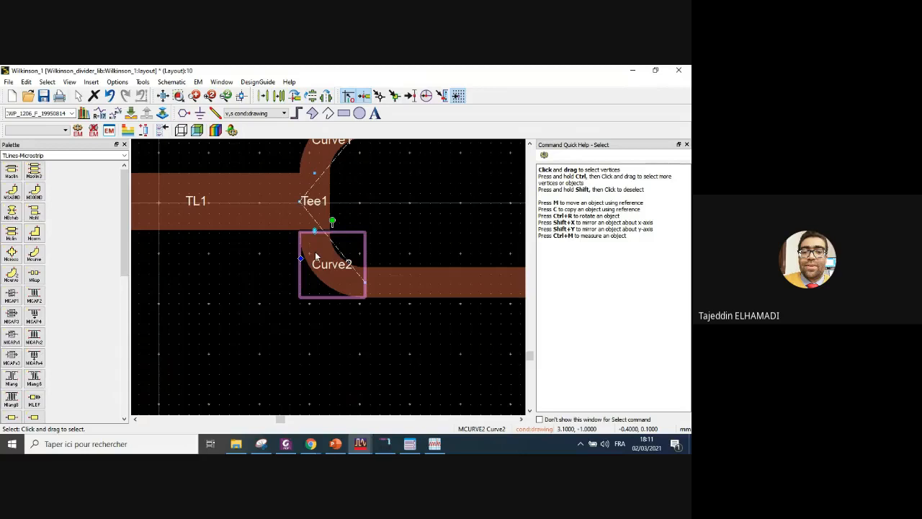
{"action": "left_click_drag", "start_coordinate": [314, 251], "coordinate": [254, 285]}
{"action": "key", "text": "m"}
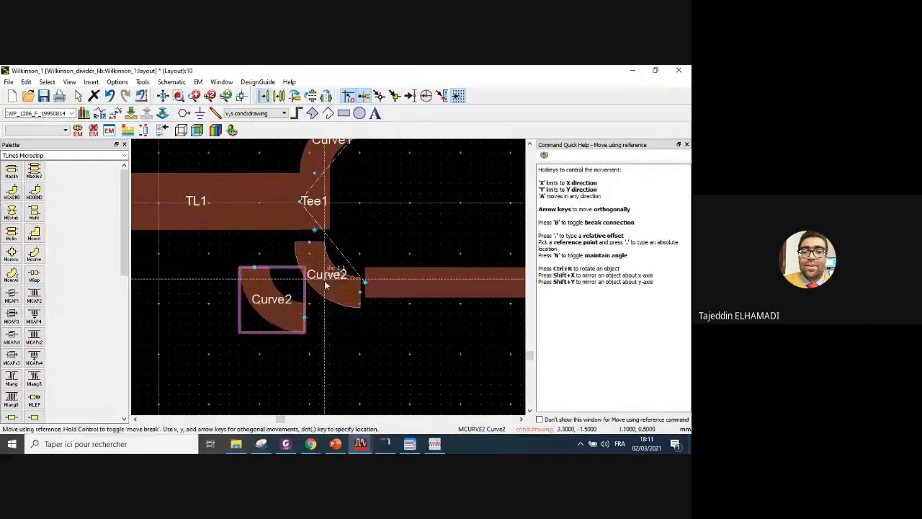
{"action": "left_click", "coordinate": [332, 274]}
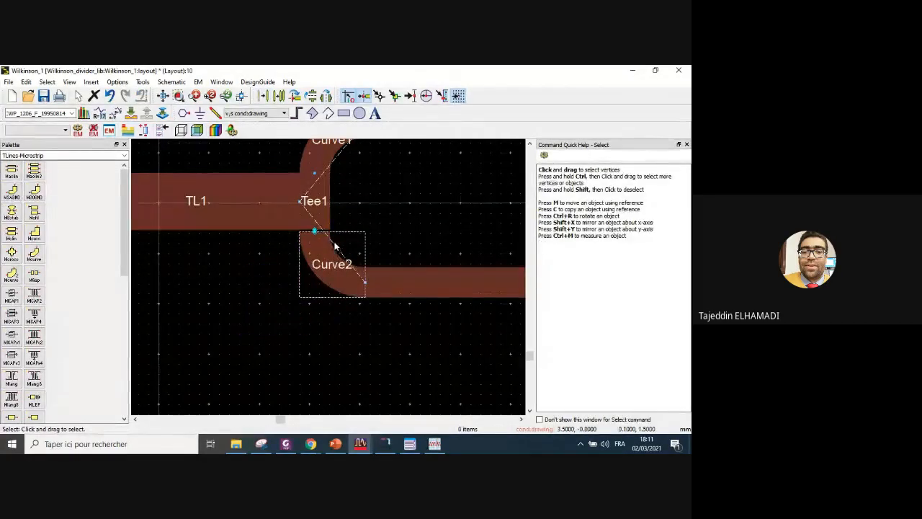
{"action": "scroll", "coordinate": [328, 275], "scroll_direction": "up", "scroll_amount": 3}
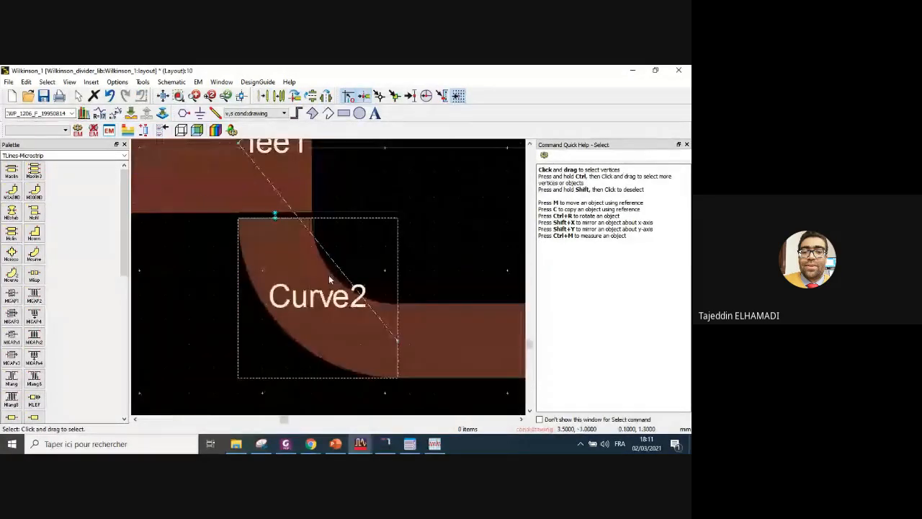
{"action": "left_click", "coordinate": [298, 223]}
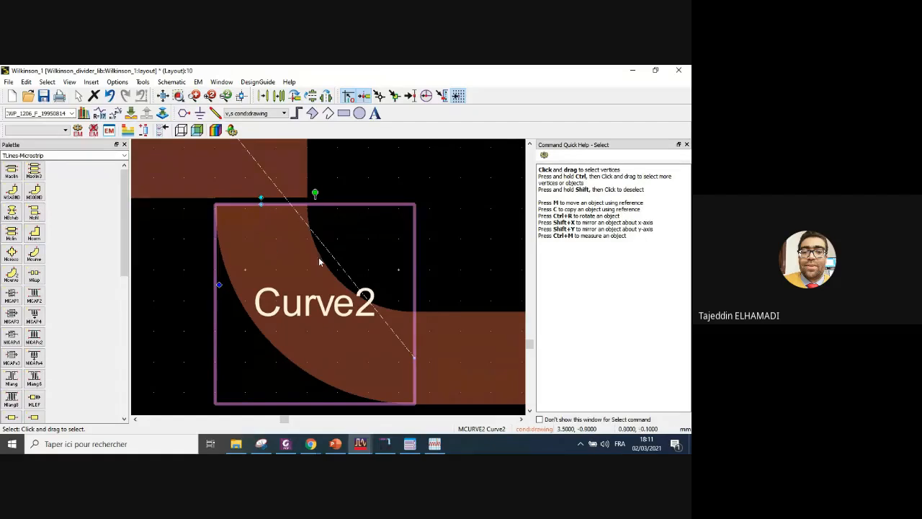
- Detach Curve2, set its bend radius to 1.1 mm, and rejoin its outer end to the start of TL5
{"action": "left_click_drag", "start_coordinate": [296, 280], "coordinate": [212, 309]}
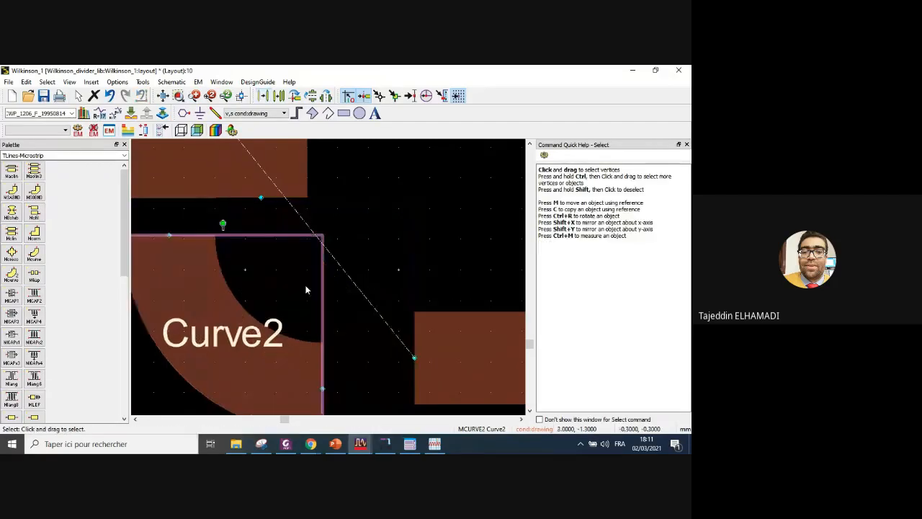
{"action": "scroll", "coordinate": [411, 250], "scroll_direction": "down", "scroll_amount": 2}
{"action": "double_click", "coordinate": [309, 303]}
{"action": "left_click", "coordinate": [56, 189]}
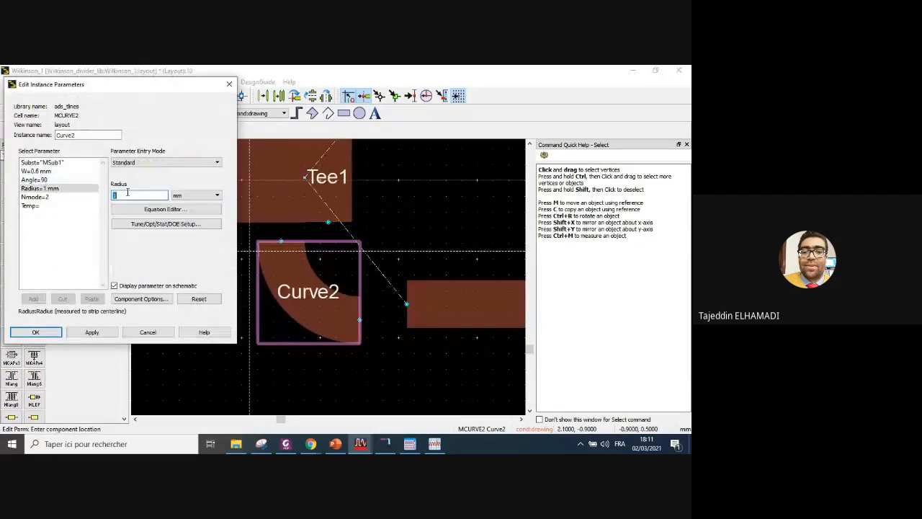
{"action": "left_click", "coordinate": [129, 192]}
{"action": "type", "text": ".1"}
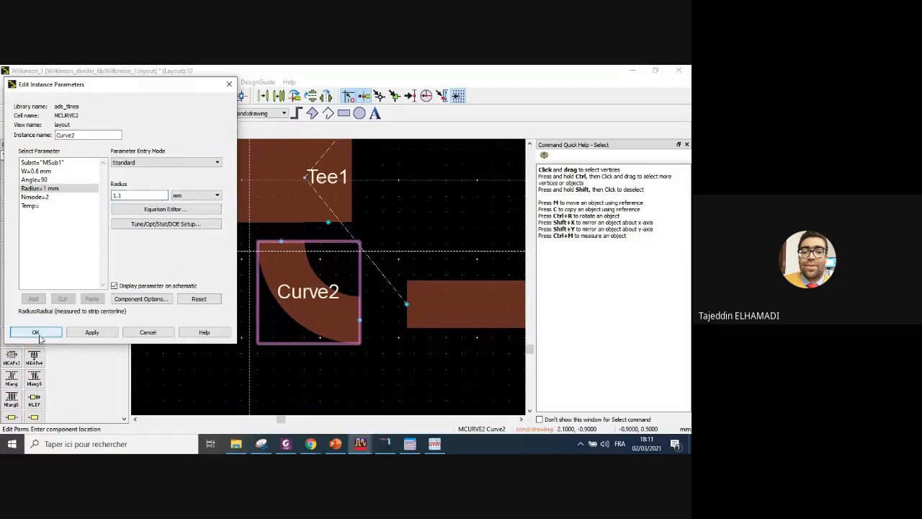
{"action": "left_click", "coordinate": [36, 332]}
{"action": "key", "text": "m"}
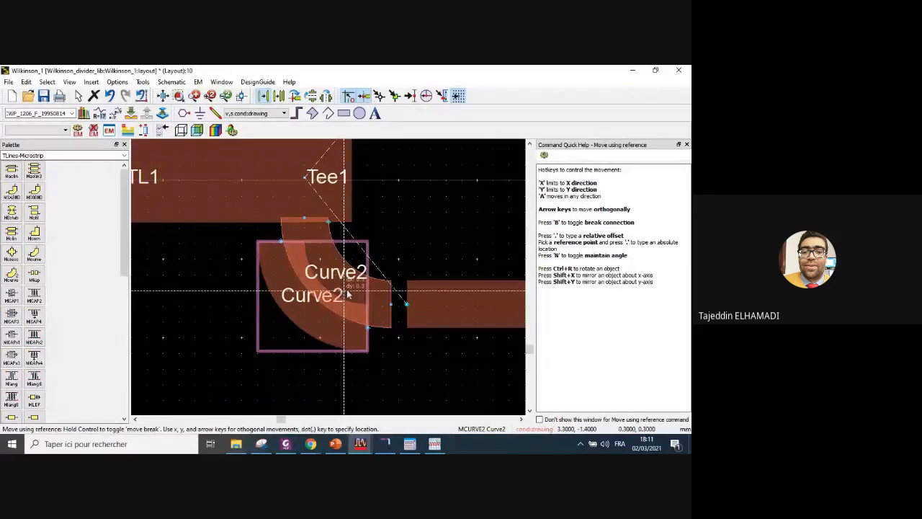
{"action": "left_click", "coordinate": [358, 291]}
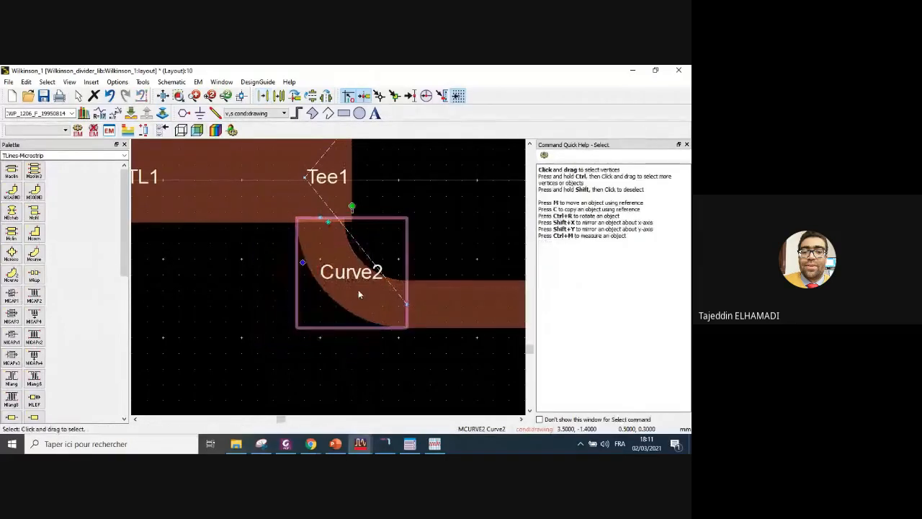
- Detach Curve2, set its bend radius to 1.05 mm, and rejoin its outer end to the start of TL5
{"action": "left_click_drag", "start_coordinate": [355, 283], "coordinate": [285, 324]}
{"action": "double_click", "coordinate": [285, 324]}
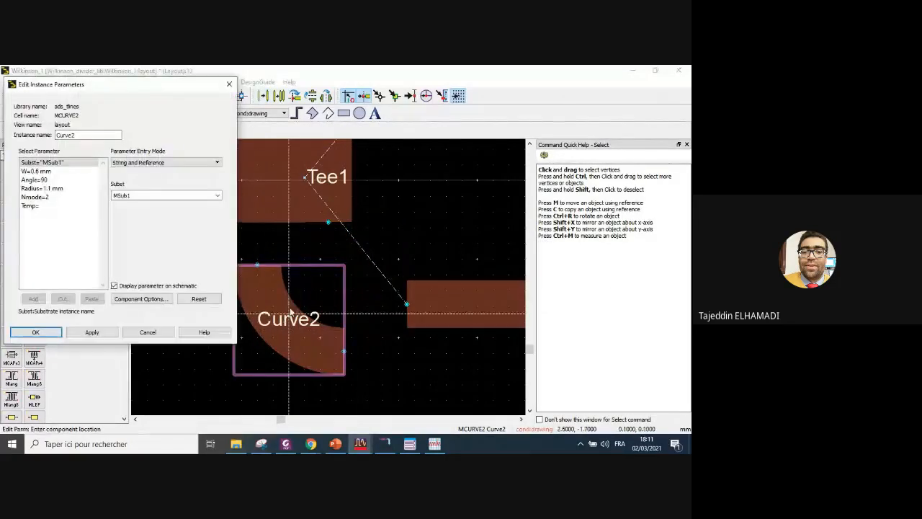
{"action": "left_click", "coordinate": [64, 188]}
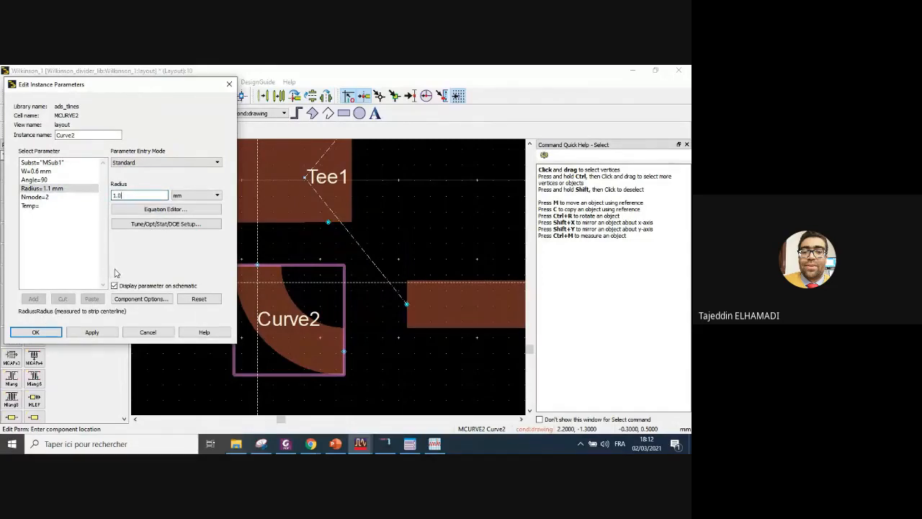
{"action": "left_click", "coordinate": [43, 332]}
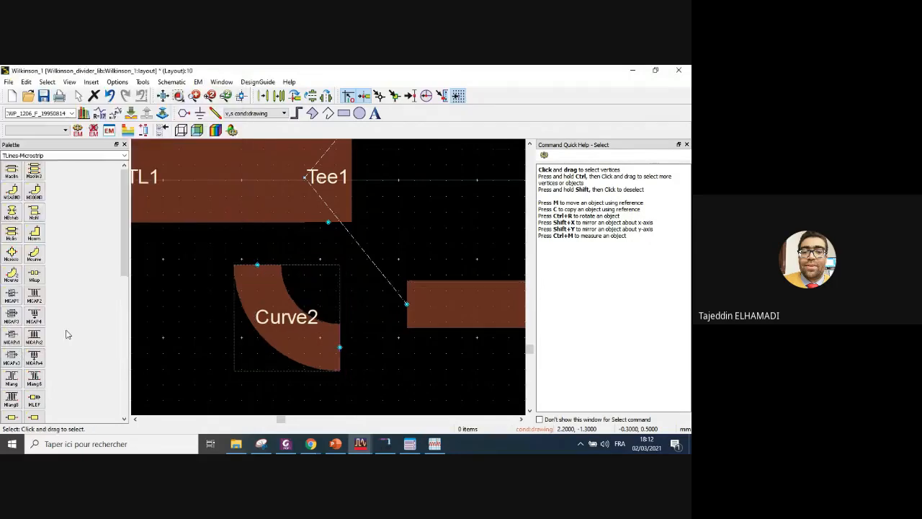
{"action": "left_click_drag", "start_coordinate": [280, 329], "coordinate": [346, 289]}
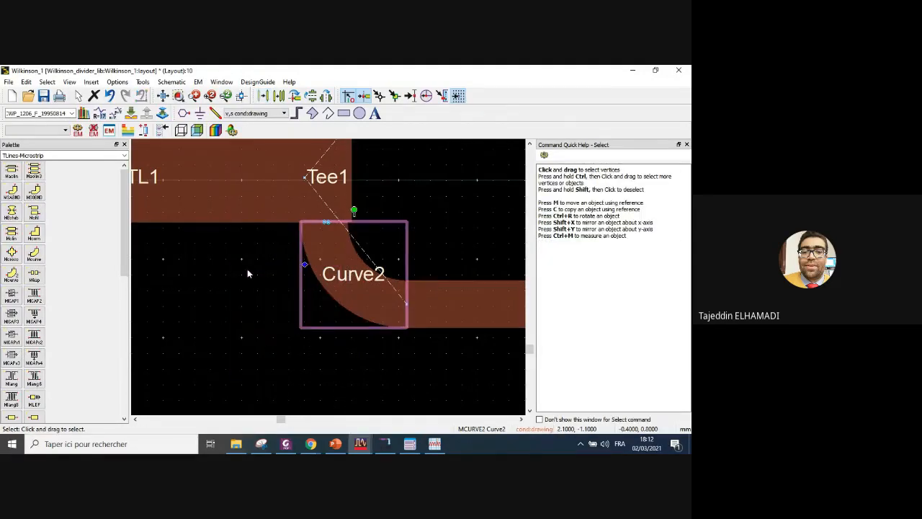
- Pull TL1 away from Tee1 to check the tee's edges, and reconnect its end to the tee's input port
{"action": "scroll", "coordinate": [247, 269], "scroll_direction": "down", "scroll_amount": 2}
{"action": "scroll", "coordinate": [323, 275], "scroll_direction": "up", "scroll_amount": 3}
{"action": "scroll", "coordinate": [328, 275], "scroll_direction": "up", "scroll_amount": 1}
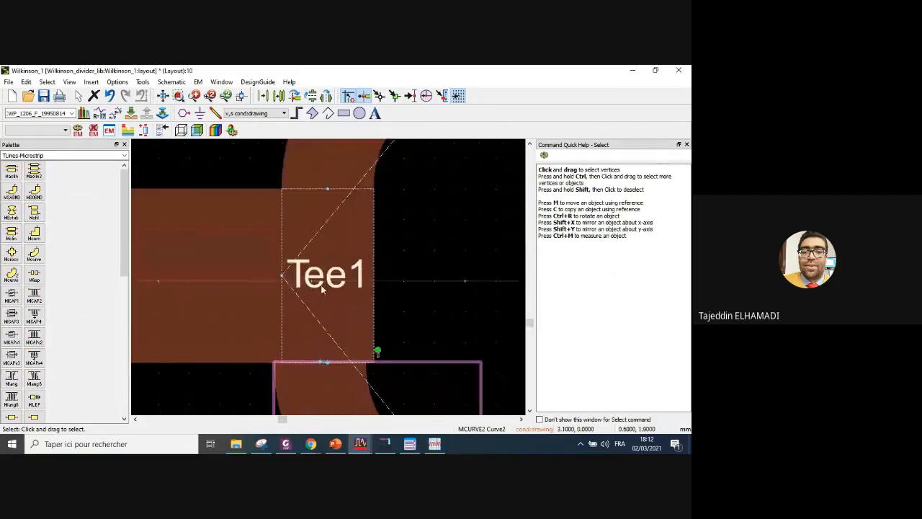
{"action": "left_click_drag", "start_coordinate": [274, 298], "coordinate": [141, 300]}
{"action": "left_click", "coordinate": [369, 325]}
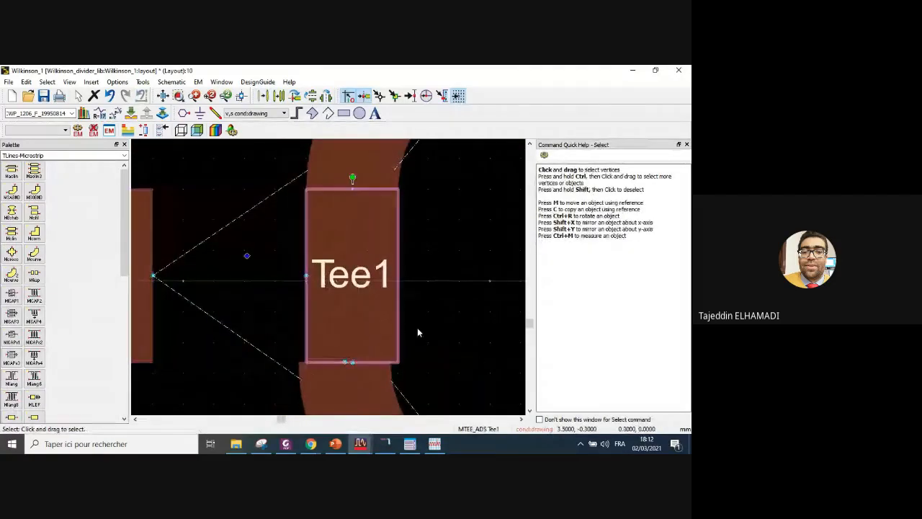
{"action": "scroll", "coordinate": [412, 319], "scroll_direction": "down", "scroll_amount": 3}
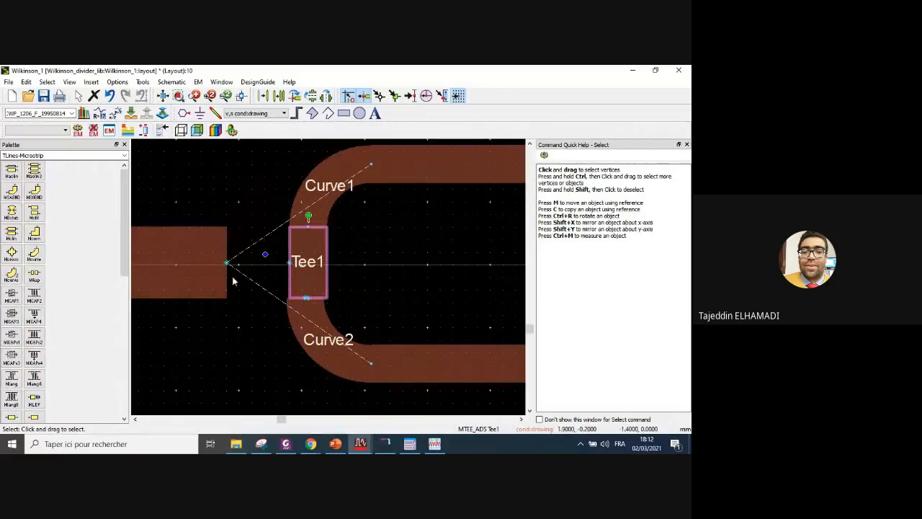
{"action": "left_click", "coordinate": [209, 279]}
{"action": "left_click_drag", "start_coordinate": [197, 282], "coordinate": [256, 282]}
- Inspect the overall divider layout, the resistor R1 with TL2 and TL3, and the junction between Tee1 and Curve2
{"action": "scroll", "coordinate": [330, 278], "scroll_direction": "down", "scroll_amount": 5}
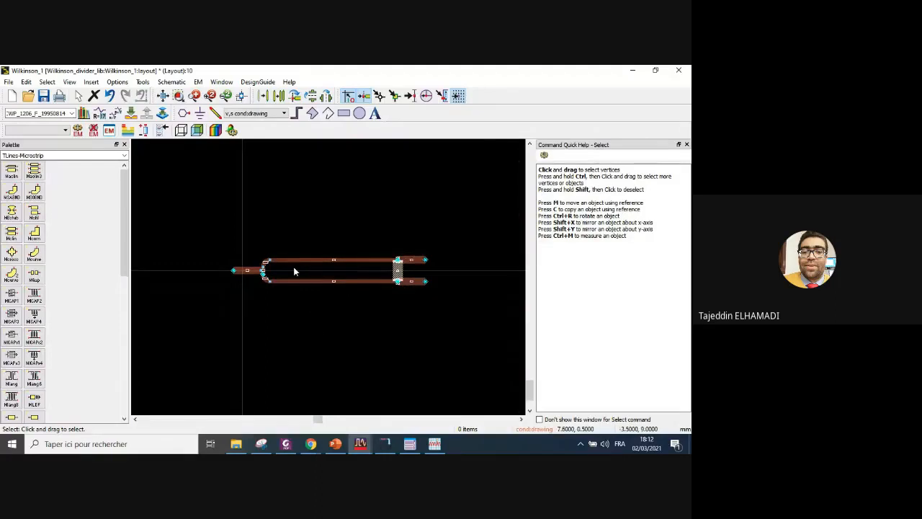
{"action": "scroll", "coordinate": [285, 277], "scroll_direction": "up", "scroll_amount": 5}
{"action": "scroll", "coordinate": [274, 301], "scroll_direction": "up", "scroll_amount": 3}
{"action": "scroll", "coordinate": [335, 280], "scroll_direction": "down", "scroll_amount": 4}
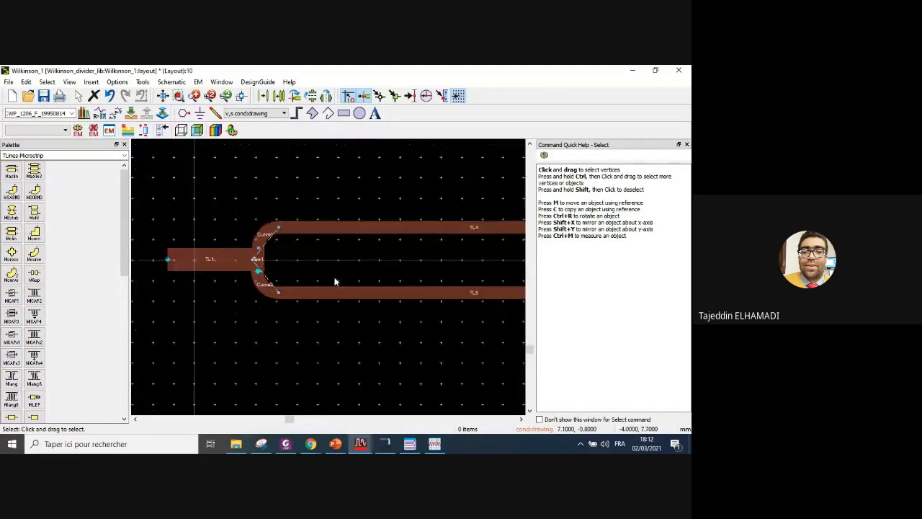
{"action": "scroll", "coordinate": [336, 276], "scroll_direction": "up", "scroll_amount": 4}
{"action": "scroll", "coordinate": [335, 276], "scroll_direction": "down", "scroll_amount": 4}
{"action": "scroll", "coordinate": [329, 277], "scroll_direction": "up", "scroll_amount": 4}
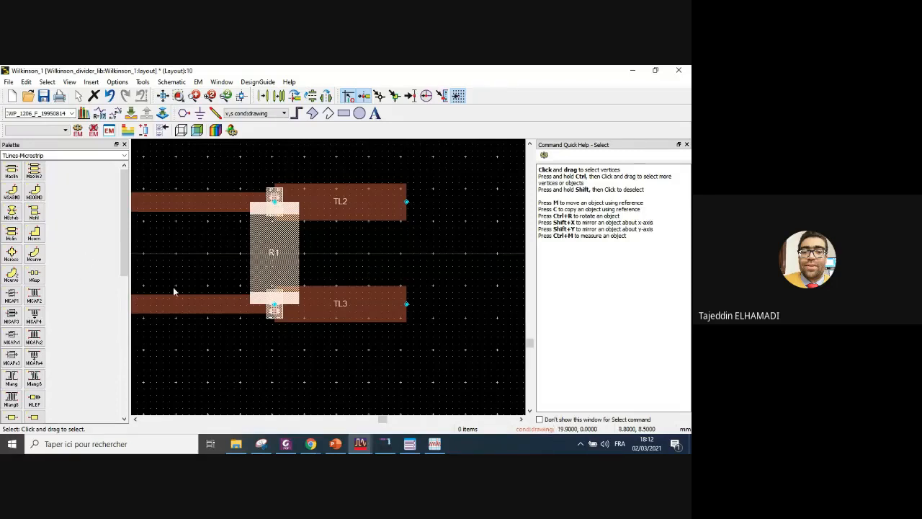
{"action": "scroll", "coordinate": [249, 279], "scroll_direction": "down", "scroll_amount": 3}
{"action": "scroll", "coordinate": [175, 265], "scroll_direction": "up", "scroll_amount": 2}
{"action": "scroll", "coordinate": [306, 279], "scroll_direction": "up", "scroll_amount": 1}
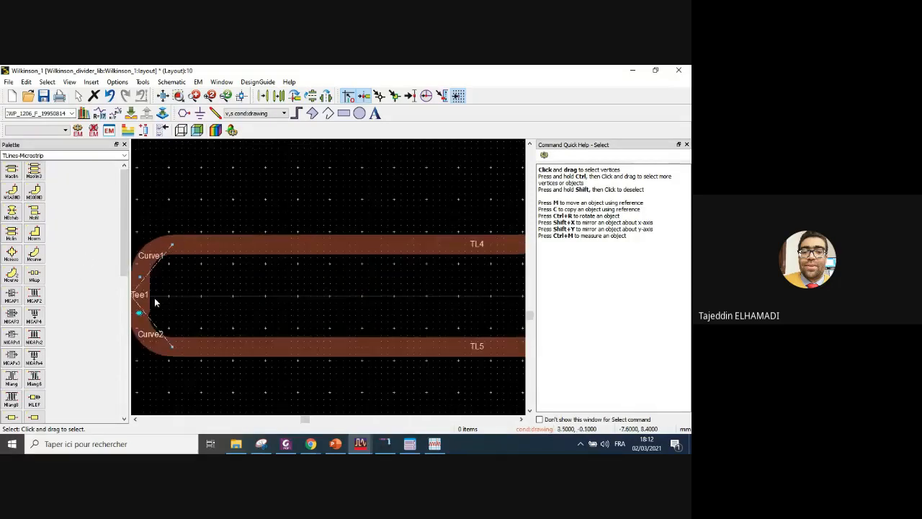
{"action": "scroll", "coordinate": [317, 277], "scroll_direction": "up", "scroll_amount": 3}
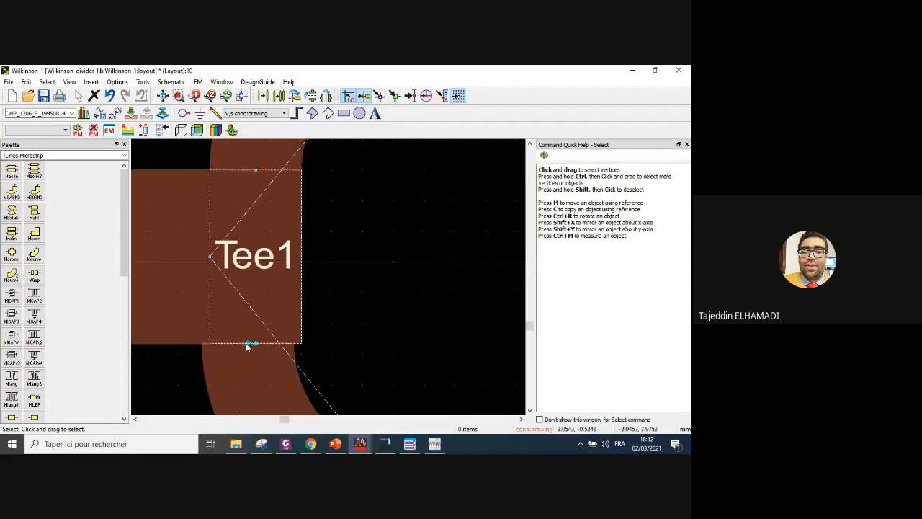
{"action": "scroll", "coordinate": [314, 302], "scroll_direction": "up", "scroll_amount": 1}
{"action": "scroll", "coordinate": [303, 289], "scroll_direction": "down", "scroll_amount": 2}
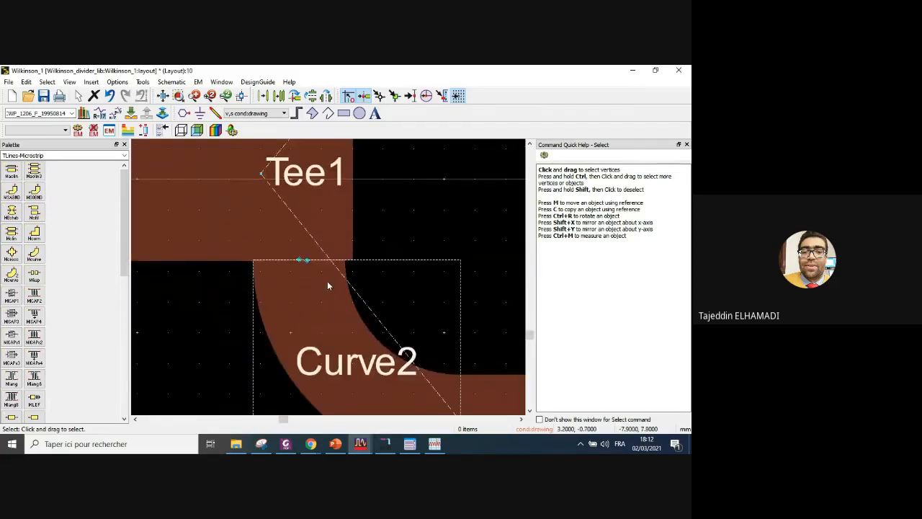
{"action": "left_click", "coordinate": [350, 323]}
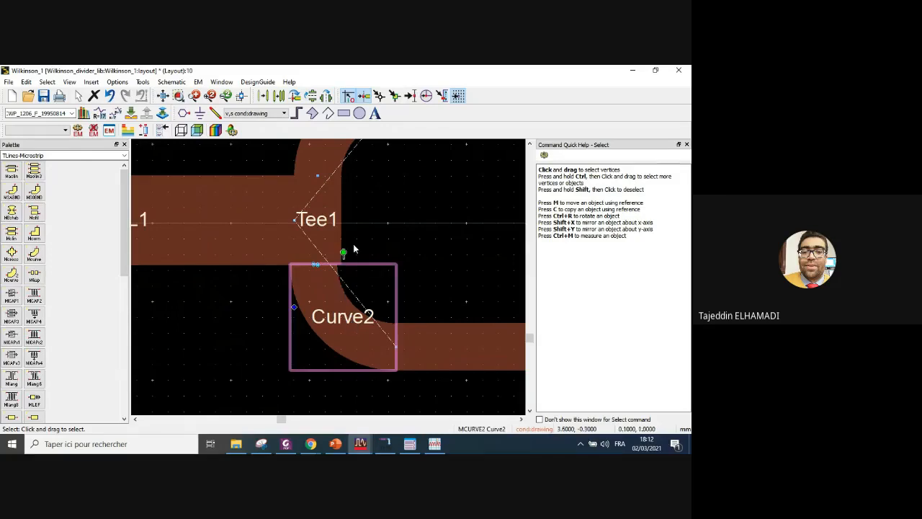
{"action": "scroll", "coordinate": [346, 247], "scroll_direction": "down", "scroll_amount": 1}
{"action": "scroll", "coordinate": [331, 266], "scroll_direction": "down", "scroll_amount": 2}
{"action": "scroll", "coordinate": [321, 285], "scroll_direction": "up", "scroll_amount": 1}
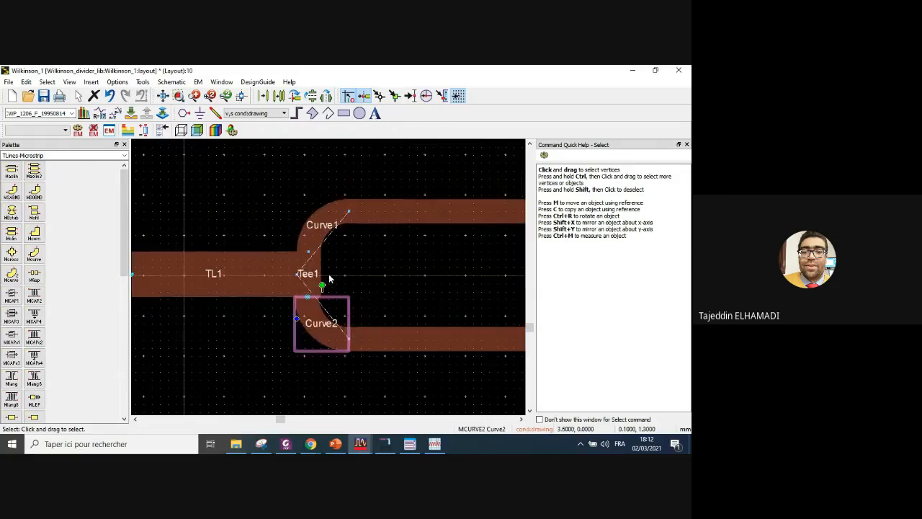
{"action": "scroll", "coordinate": [321, 284], "scroll_direction": "up", "scroll_amount": 2}
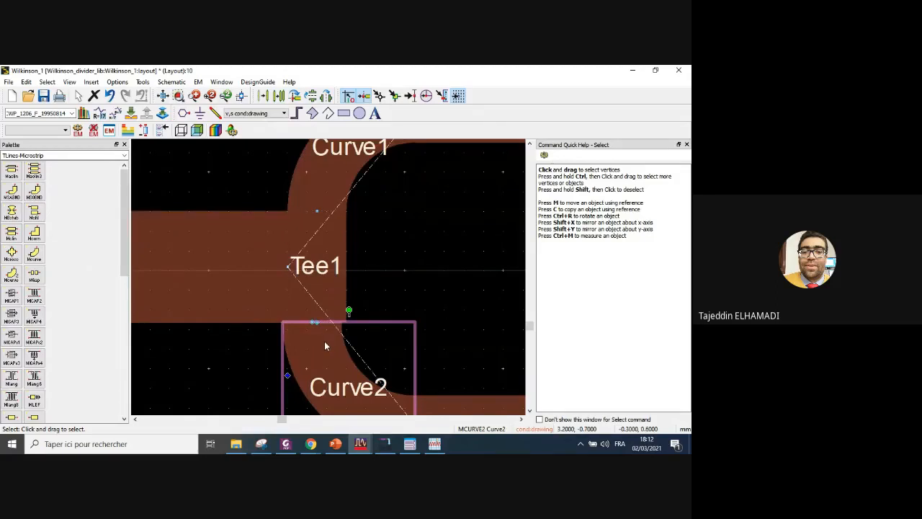
- Check Curve1's bend parameters and set Curve2's bend radius to 1 mm to match
{"action": "double_click", "coordinate": [334, 189]}
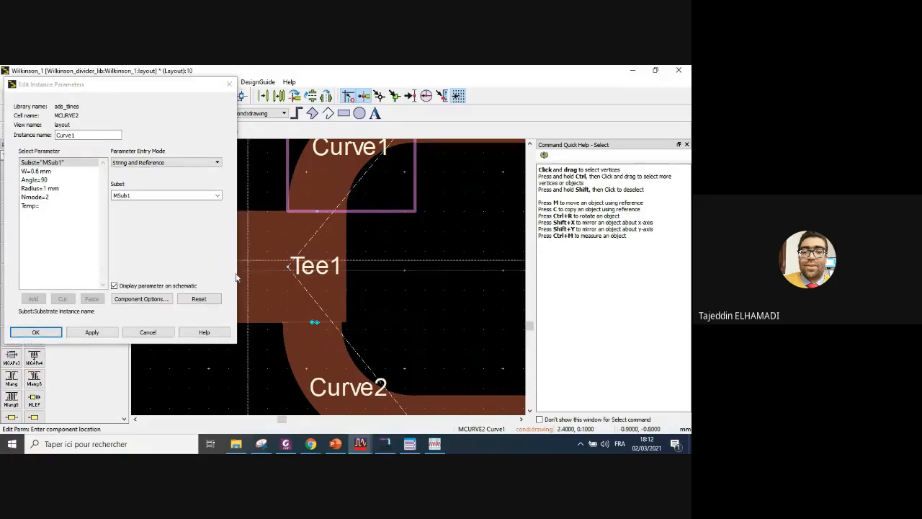
{"action": "left_click", "coordinate": [148, 332]}
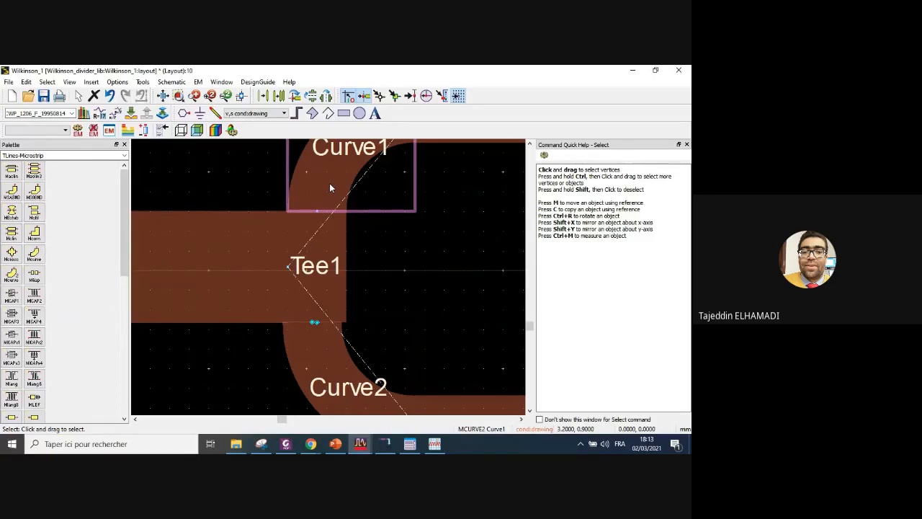
{"action": "scroll", "coordinate": [330, 188], "scroll_direction": "down", "scroll_amount": 3}
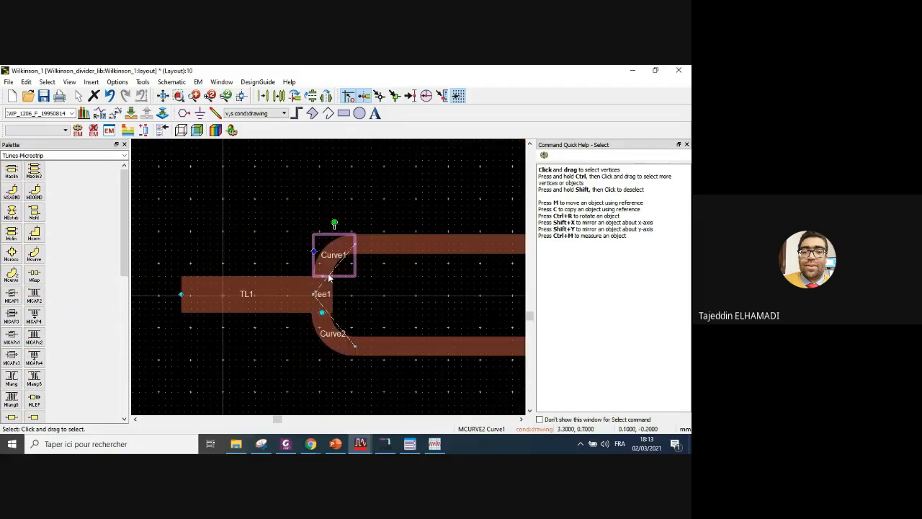
{"action": "double_click", "coordinate": [323, 327]}
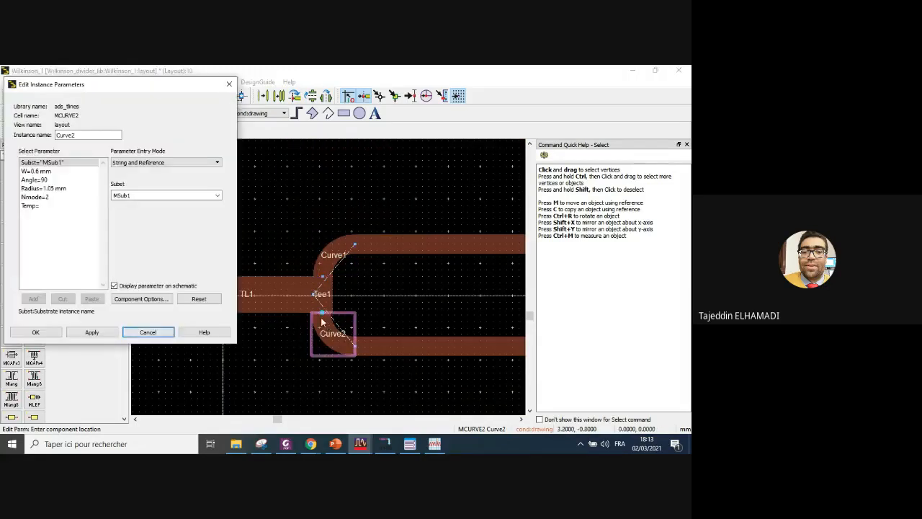
{"action": "left_click", "coordinate": [46, 189]}
{"action": "type", "text": "1"}
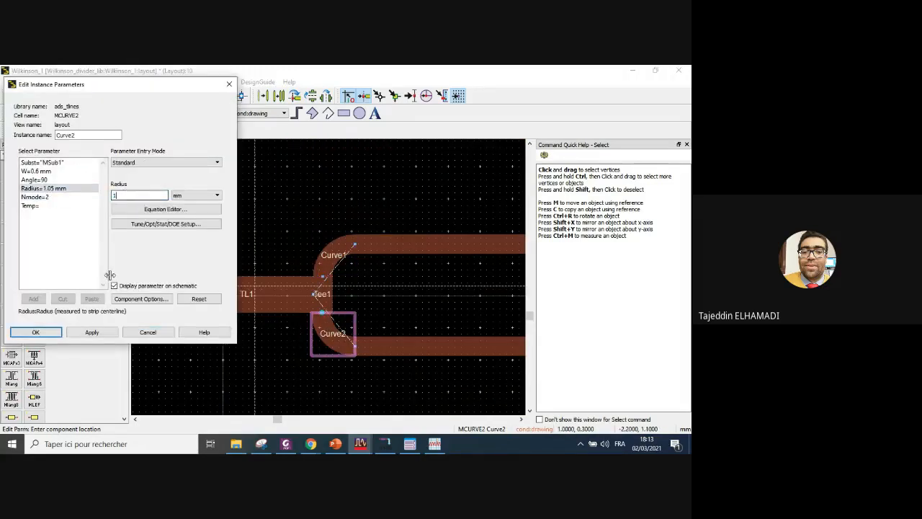
{"action": "left_click", "coordinate": [54, 332]}
{"action": "scroll", "coordinate": [329, 281], "scroll_direction": "up", "scroll_amount": 5}
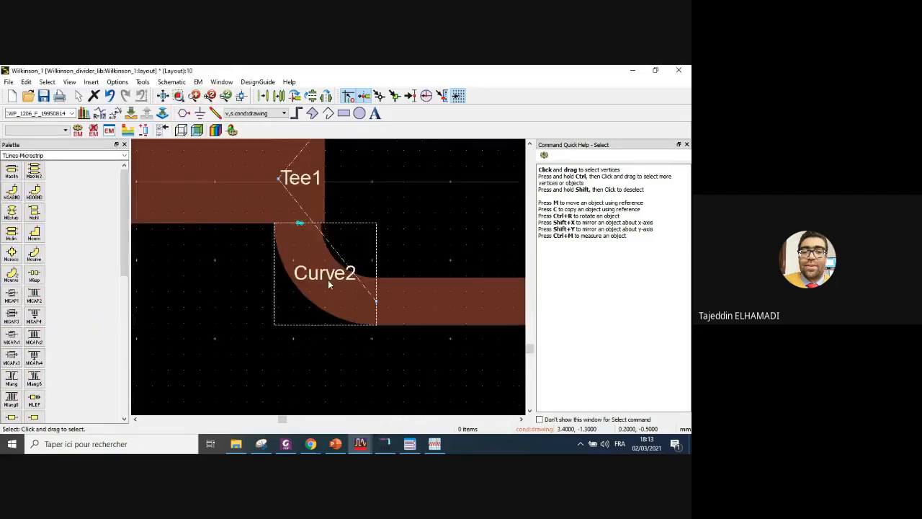
- Align Curve2's inner end with Tee1's lower port and shift TL5 slightly to meet the curve's outer end
{"action": "scroll", "coordinate": [307, 253], "scroll_direction": "down", "scroll_amount": 3}
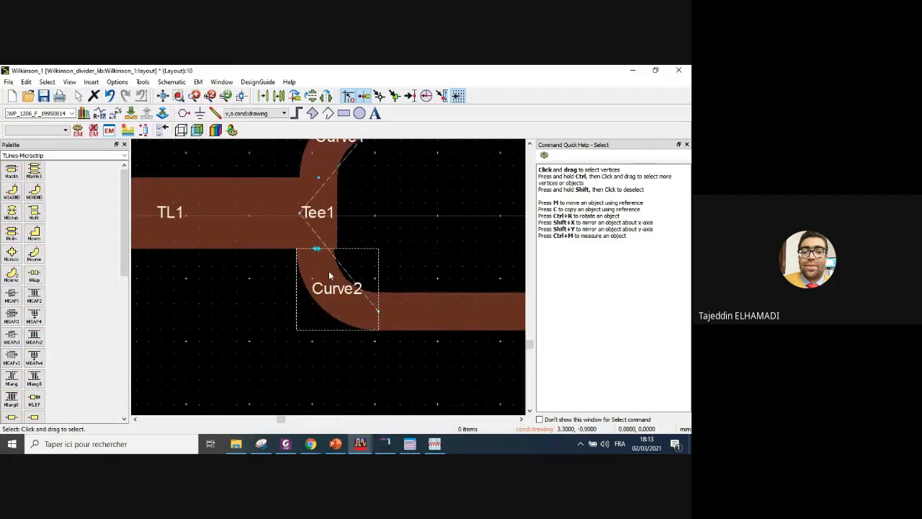
{"action": "left_click", "coordinate": [415, 315]}
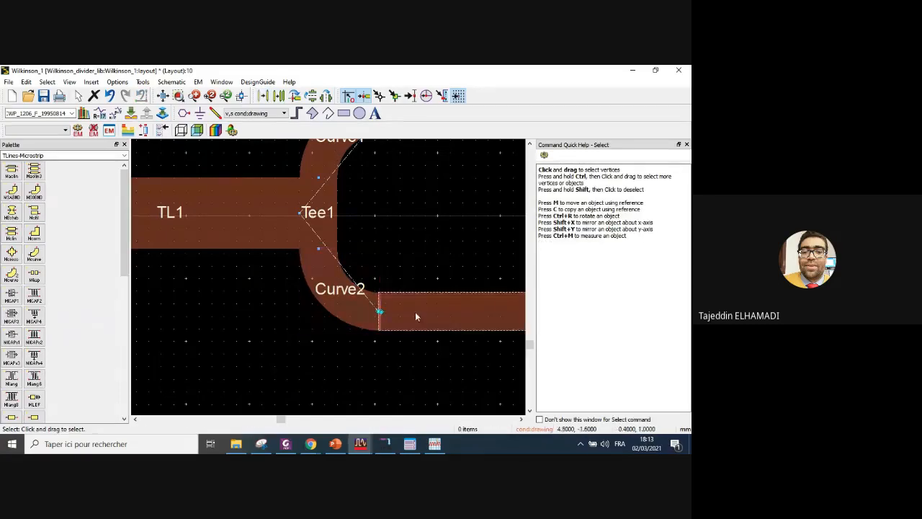
{"action": "mouse_move", "coordinate": [416, 315]}
{"action": "left_mouse_down"}
{"action": "mouse_move", "coordinate": [440, 314]}
{"action": "mouse_move", "coordinate": [425, 317]}
{"action": "left_mouse_up"}
{"action": "left_click", "coordinate": [427, 339]}
- Move resistor R1 aside from the output lines and snap the start of TL3 onto the end of TL5
{"action": "scroll", "coordinate": [420, 364], "scroll_direction": "down", "scroll_amount": 3}
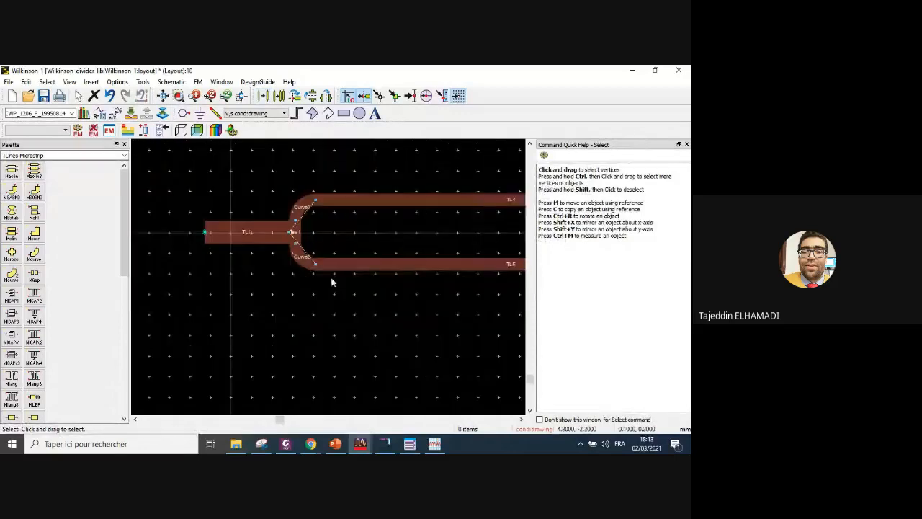
{"action": "scroll", "coordinate": [332, 283], "scroll_direction": "down", "scroll_amount": 2}
{"action": "scroll", "coordinate": [328, 281], "scroll_direction": "up", "scroll_amount": 5}
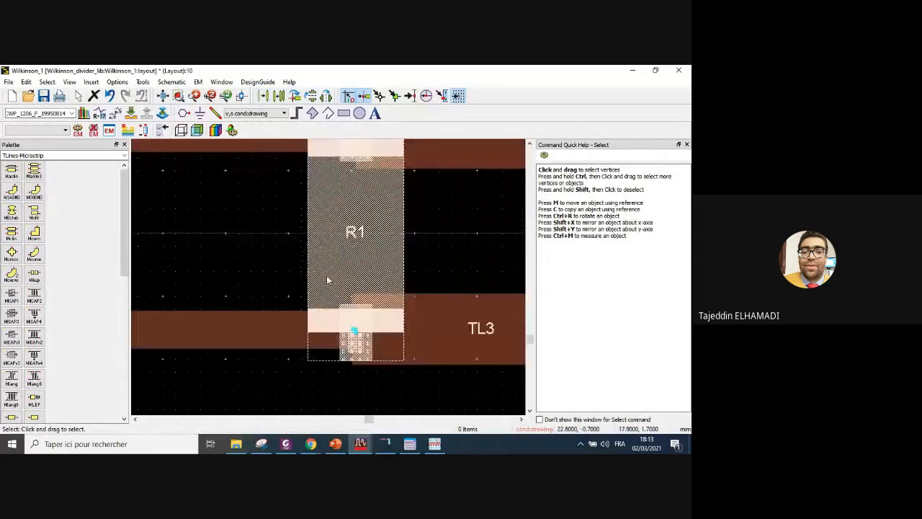
{"action": "scroll", "coordinate": [328, 281], "scroll_direction": "up", "scroll_amount": 1}
{"action": "scroll", "coordinate": [345, 281], "scroll_direction": "down", "scroll_amount": 4}
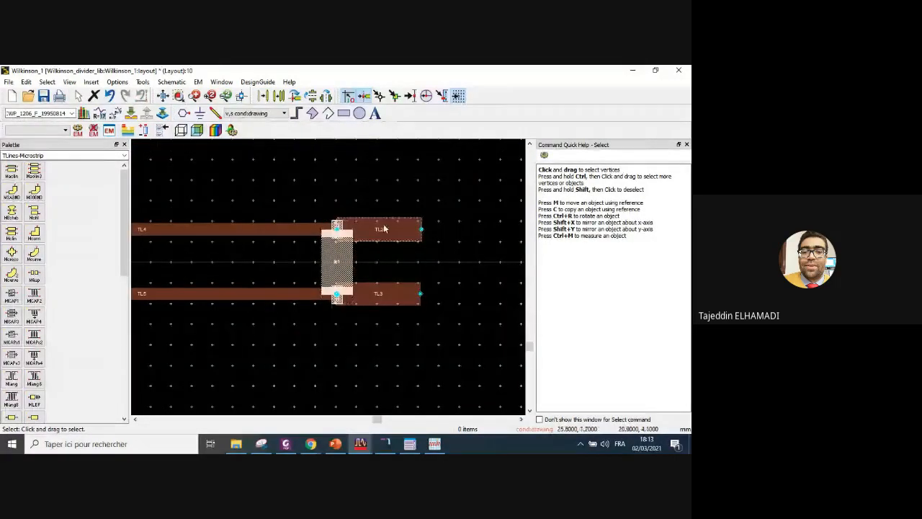
{"action": "left_click_drag", "start_coordinate": [337, 261], "coordinate": [470, 310]}
{"action": "scroll", "coordinate": [359, 295], "scroll_direction": "up", "scroll_amount": 3}
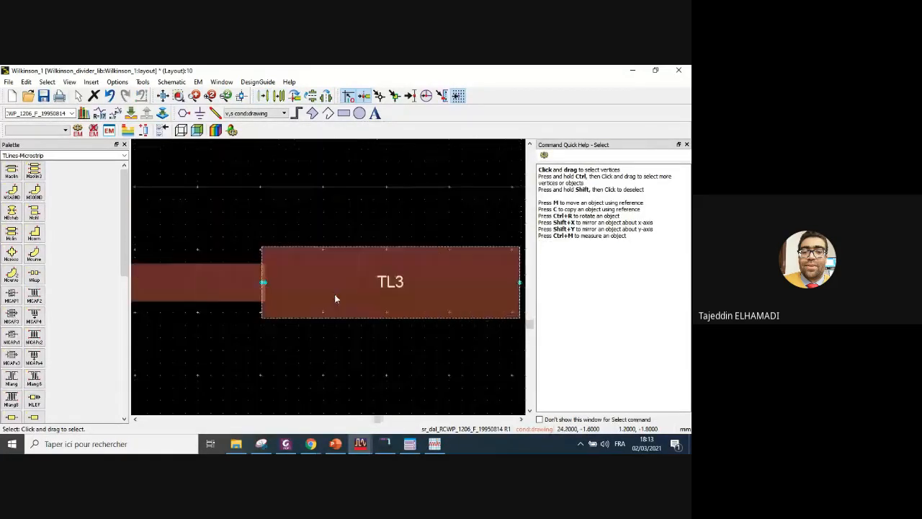
{"action": "key", "text": "m"}
{"action": "left_click", "coordinate": [325, 283]}
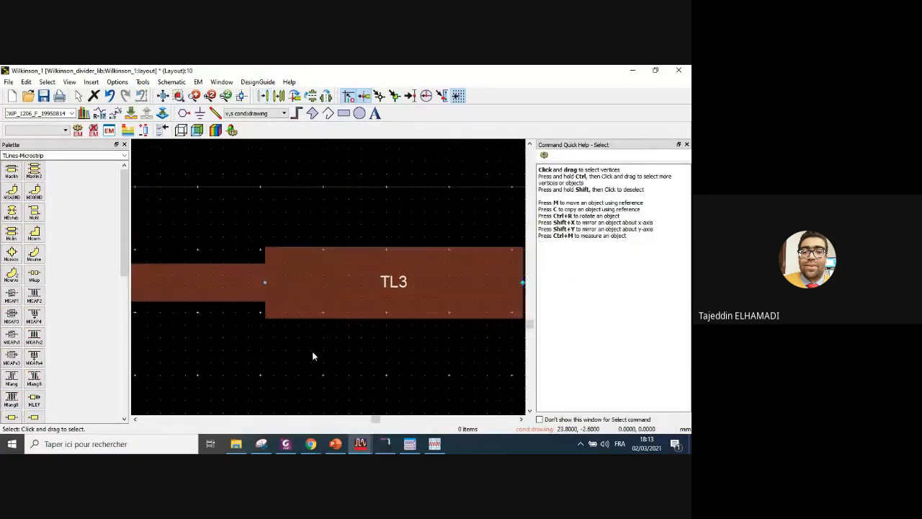
- Move resistor R1 back so its pads bridge the two branches at the starts of TL2 and TL3
{"action": "scroll", "coordinate": [329, 281], "scroll_direction": "down", "scroll_amount": 4}
{"action": "scroll", "coordinate": [325, 276], "scroll_direction": "up", "scroll_amount": 3}
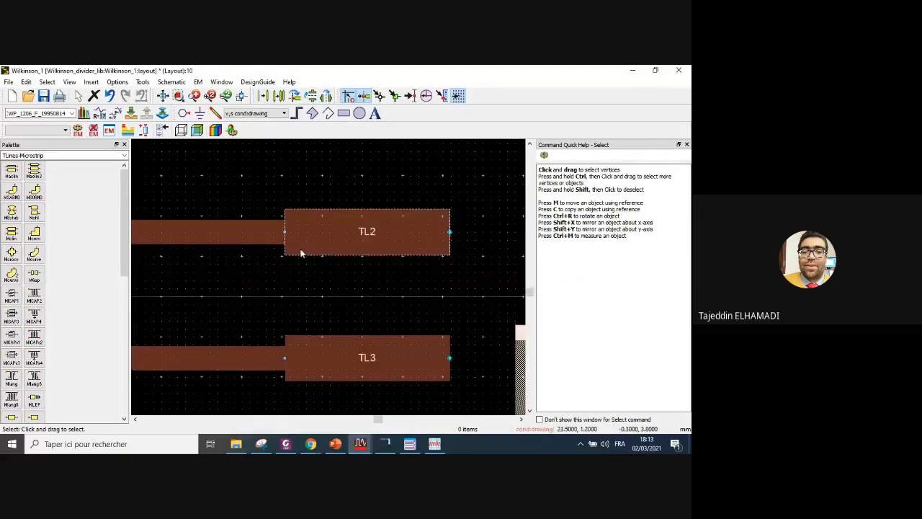
{"action": "scroll", "coordinate": [324, 272], "scroll_direction": "up", "scroll_amount": 1}
{"action": "scroll", "coordinate": [324, 273], "scroll_direction": "down", "scroll_amount": 3}
{"action": "left_click", "coordinate": [449, 350]}
{"action": "key", "text": "m"}
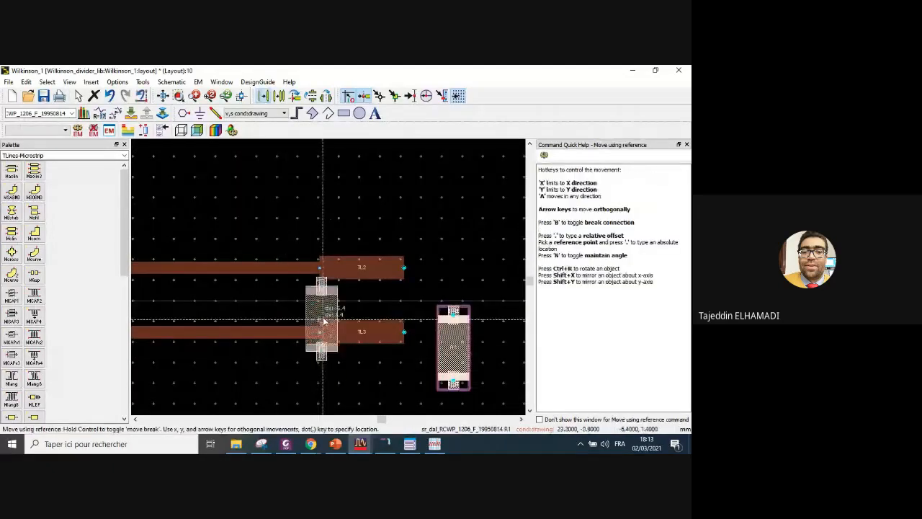
{"action": "left_click", "coordinate": [324, 298]}
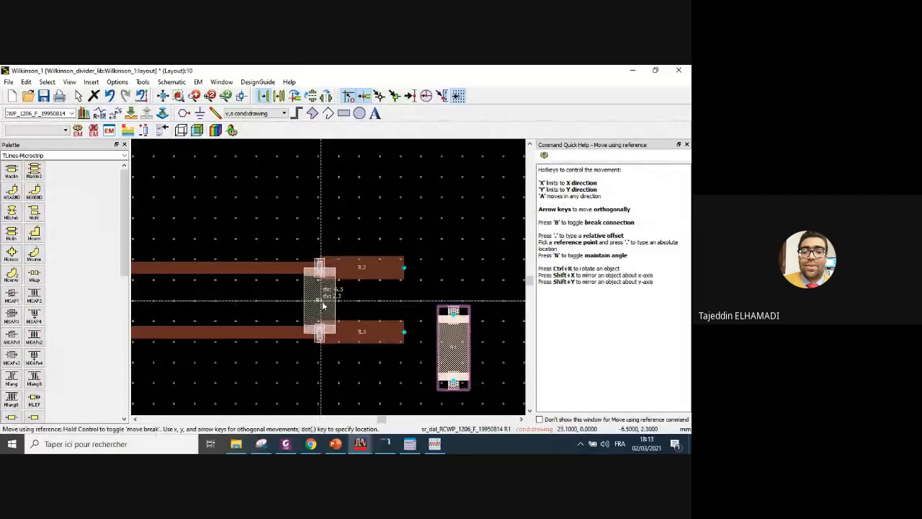
{"action": "scroll", "coordinate": [327, 282], "scroll_direction": "up", "scroll_amount": 3}
{"action": "scroll", "coordinate": [327, 282], "scroll_direction": "down", "scroll_amount": 3}
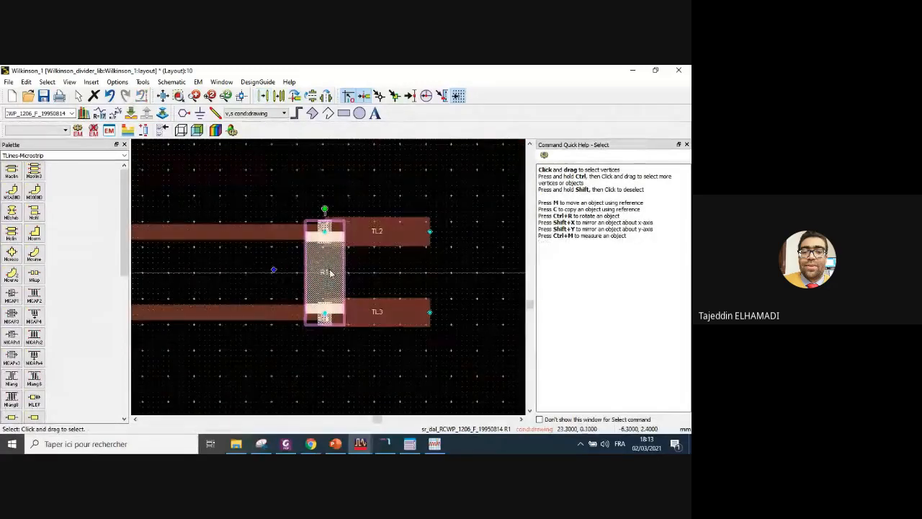
{"action": "scroll", "coordinate": [328, 280], "scroll_direction": "up", "scroll_amount": 1}
{"action": "scroll", "coordinate": [327, 281], "scroll_direction": "down", "scroll_amount": 1}
{"action": "left_click", "coordinate": [364, 370]}
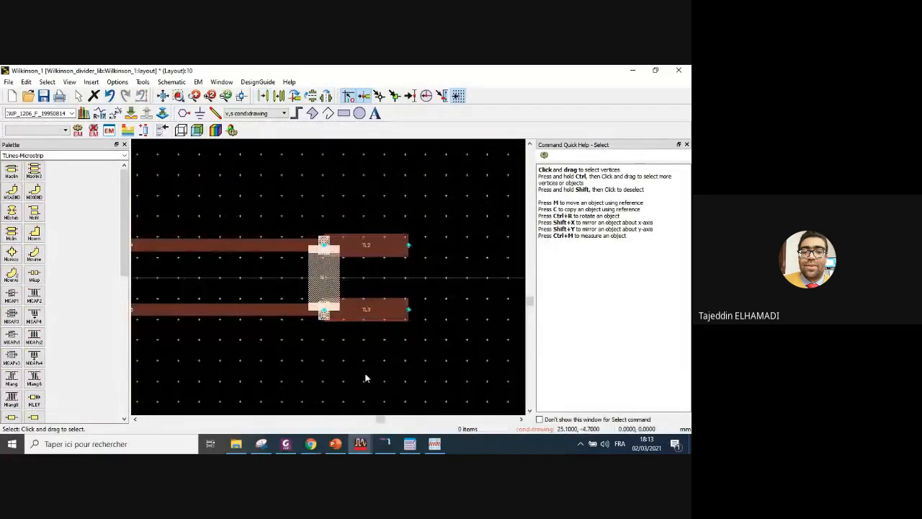
{"action": "scroll", "coordinate": [326, 278], "scroll_direction": "down", "scroll_amount": 3}
{"action": "scroll", "coordinate": [325, 275], "scroll_direction": "up", "scroll_amount": 3}
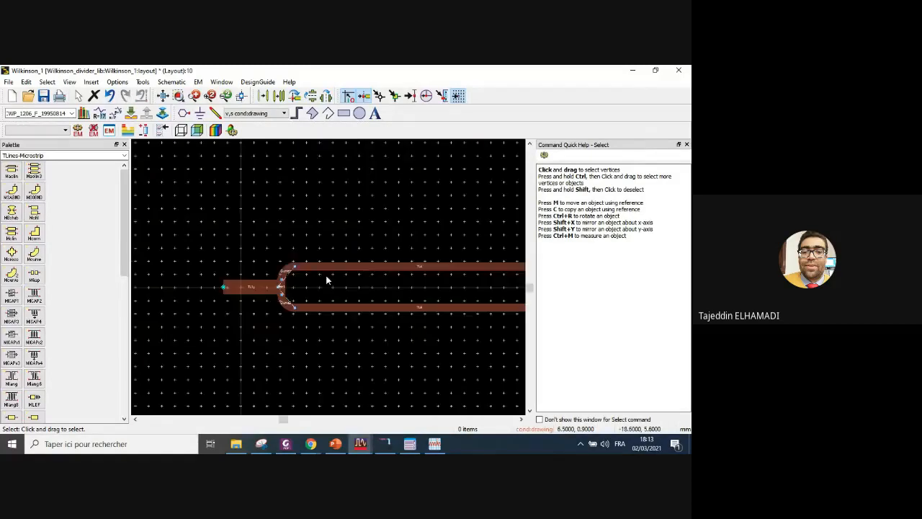
- Examine the layout's joints around Tee1, both curves and the start of TL4, together with the overall divider outline
{"action": "scroll", "coordinate": [303, 289], "scroll_direction": "up", "scroll_amount": 1}
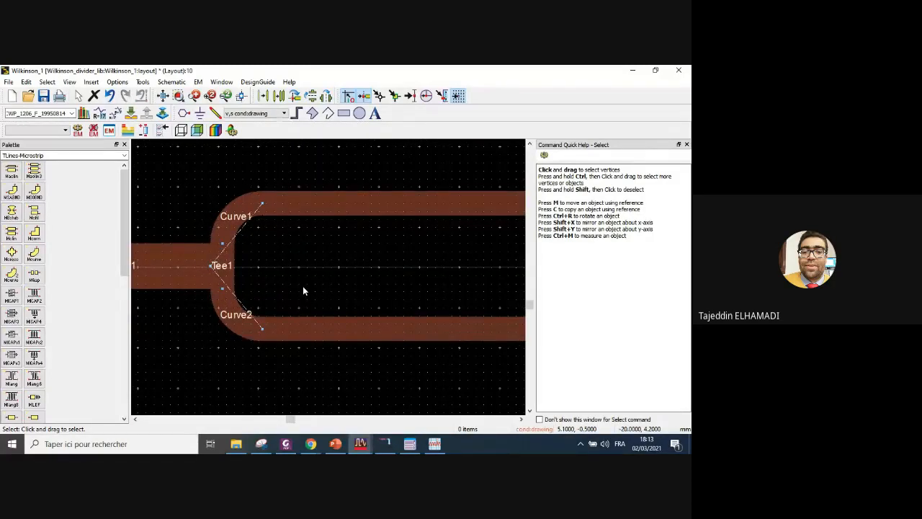
{"action": "scroll", "coordinate": [303, 286], "scroll_direction": "down", "scroll_amount": 4}
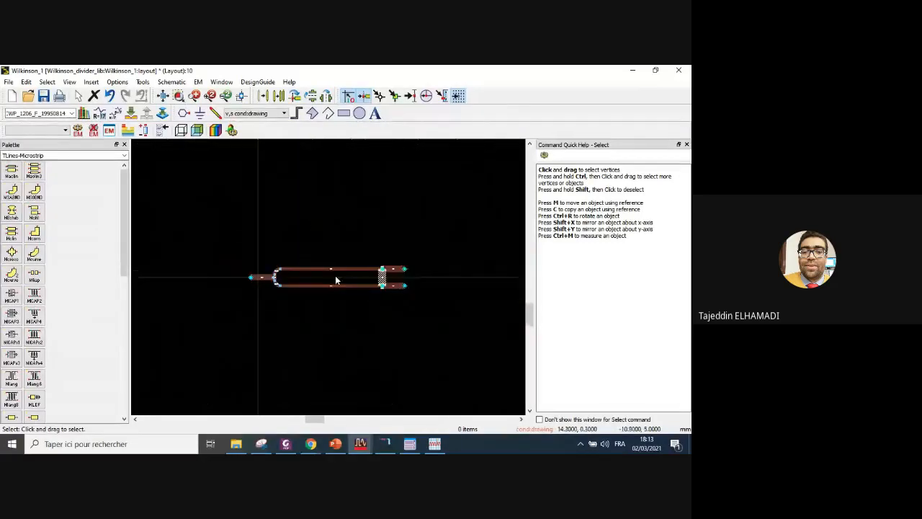
{"action": "scroll", "coordinate": [368, 292], "scroll_direction": "up", "scroll_amount": 2}
{"action": "scroll", "coordinate": [245, 240], "scroll_direction": "down", "scroll_amount": 2}
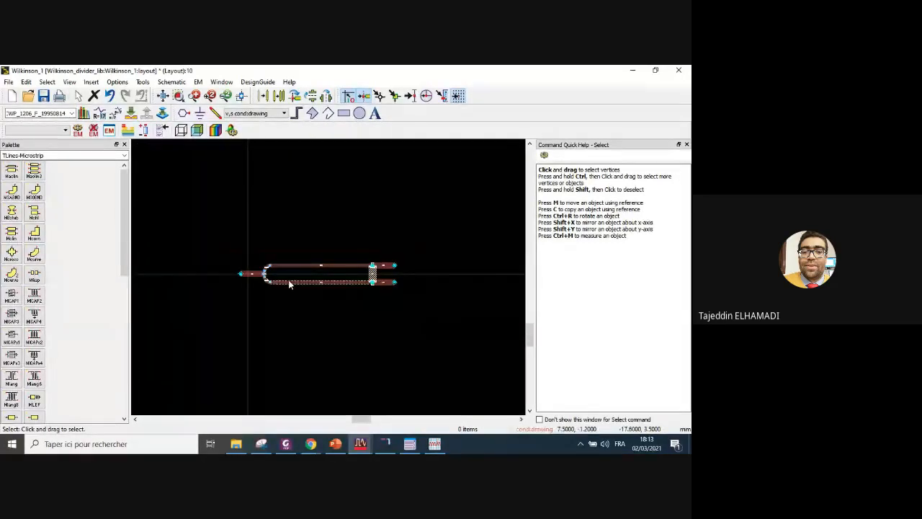
{"action": "scroll", "coordinate": [290, 273], "scroll_direction": "up", "scroll_amount": 3}
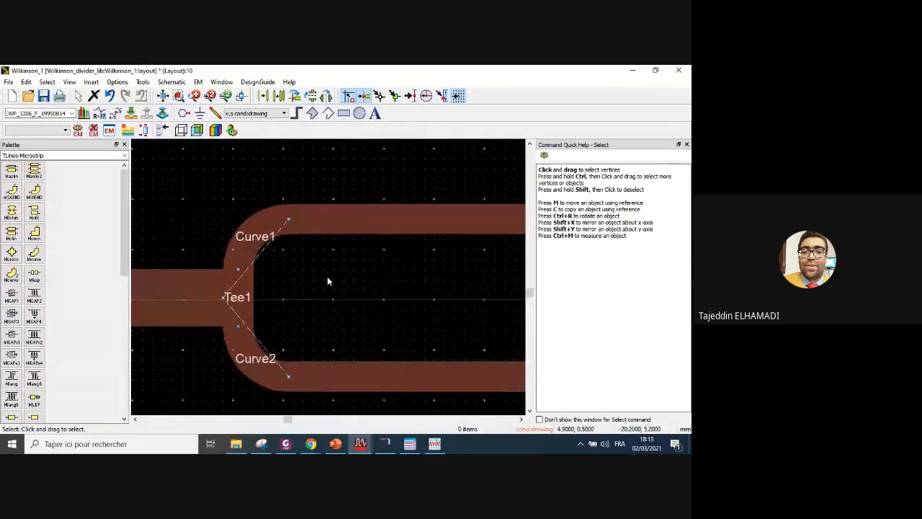
{"action": "left_click", "coordinate": [256, 236]}
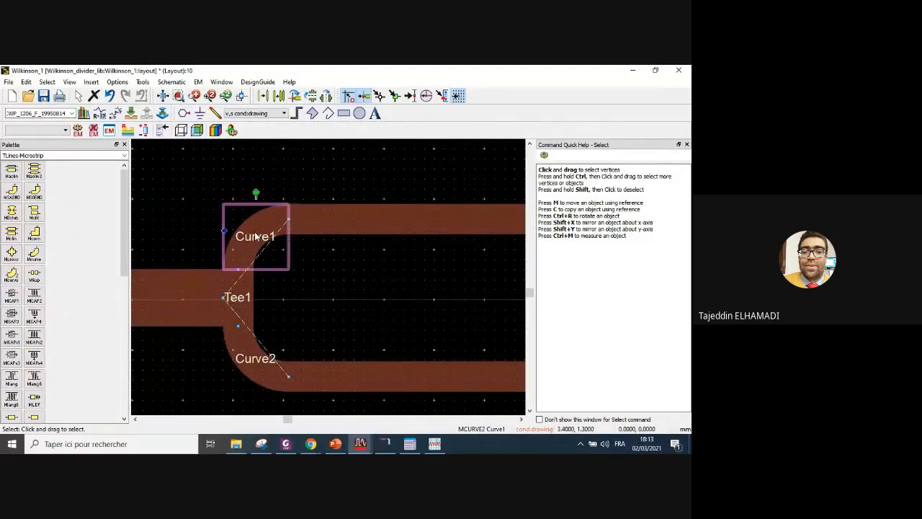
{"action": "left_click", "coordinate": [368, 232]}
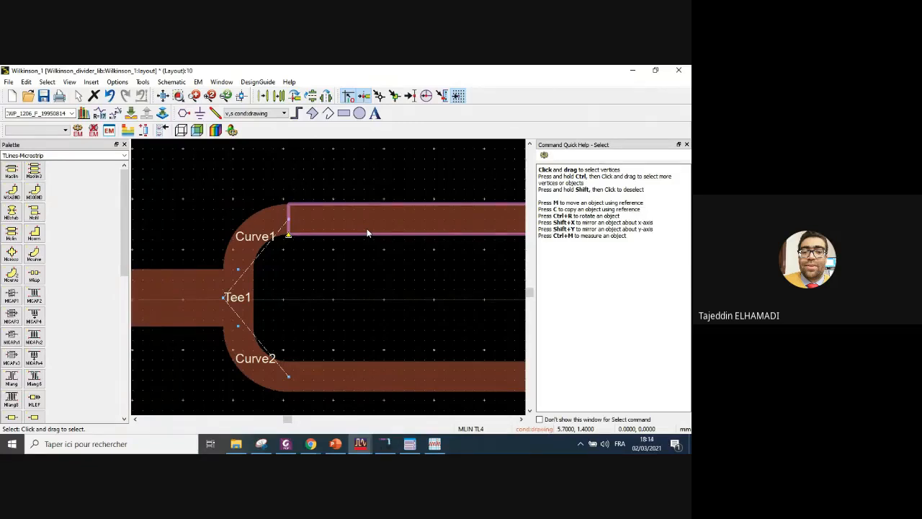
{"action": "scroll", "coordinate": [351, 285], "scroll_direction": "down", "scroll_amount": 3}
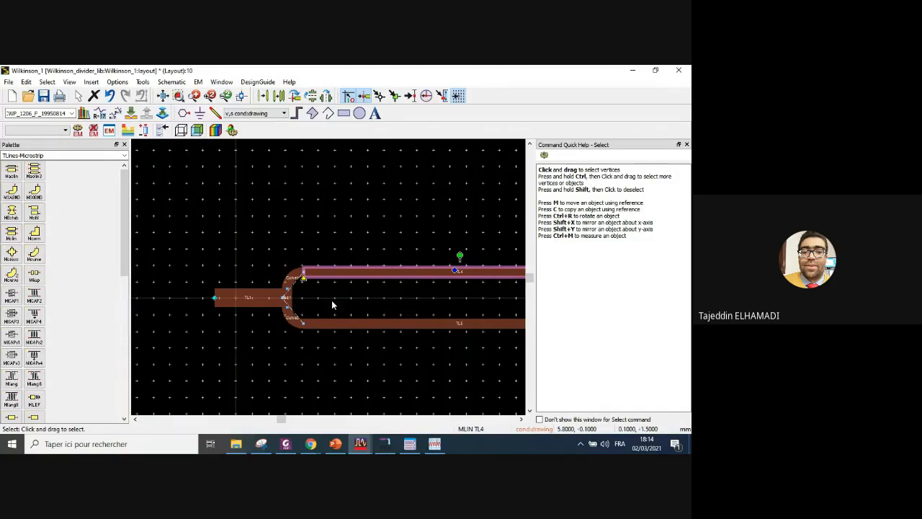
{"action": "scroll", "coordinate": [332, 304], "scroll_direction": "up", "scroll_amount": 3}
{"action": "left_click", "coordinate": [218, 213]}
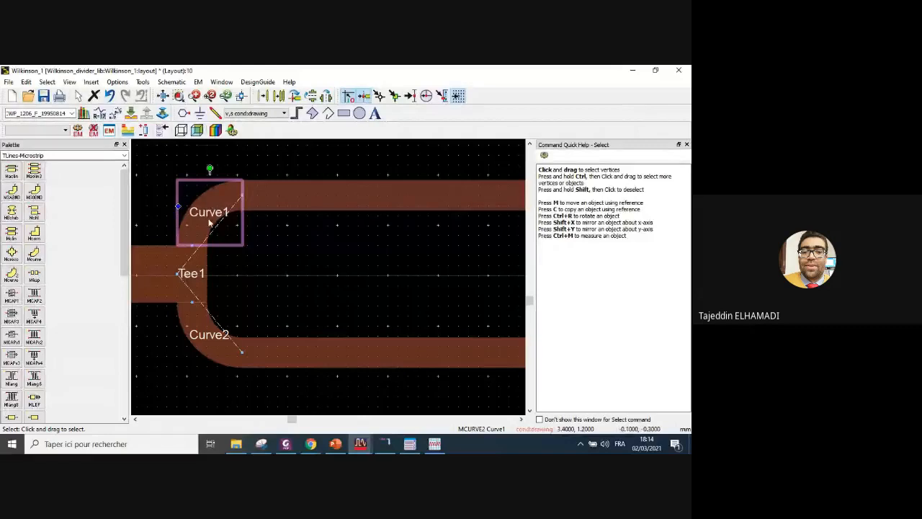
{"action": "left_click", "coordinate": [312, 205]}
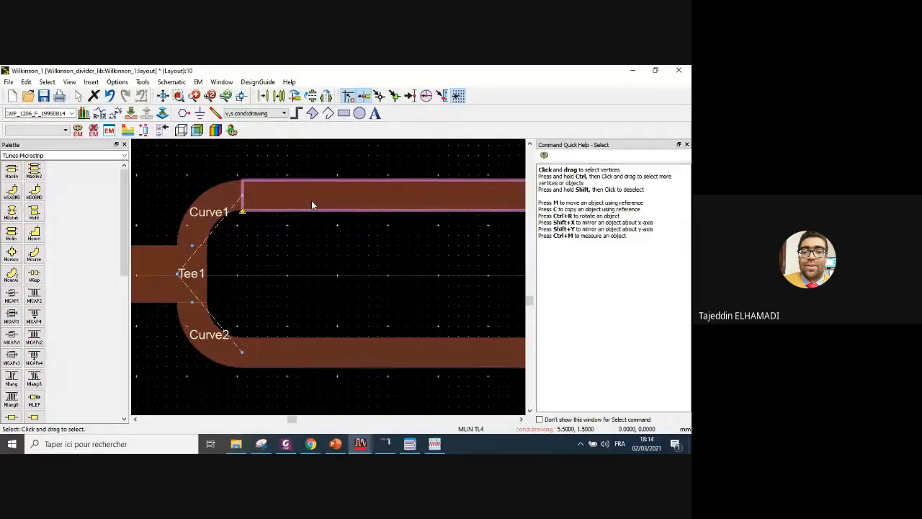
- Check Curve1's radius and angle parameters without changing them, and compare the curve with the adjoining TL4 line
{"action": "left_click", "coordinate": [215, 202]}
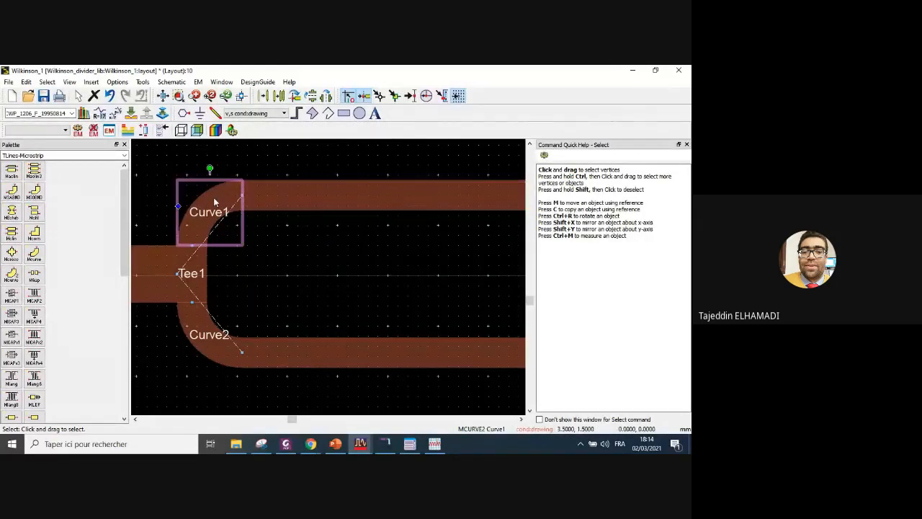
{"action": "double_click", "coordinate": [214, 202]}
{"action": "left_click", "coordinate": [51, 190]}
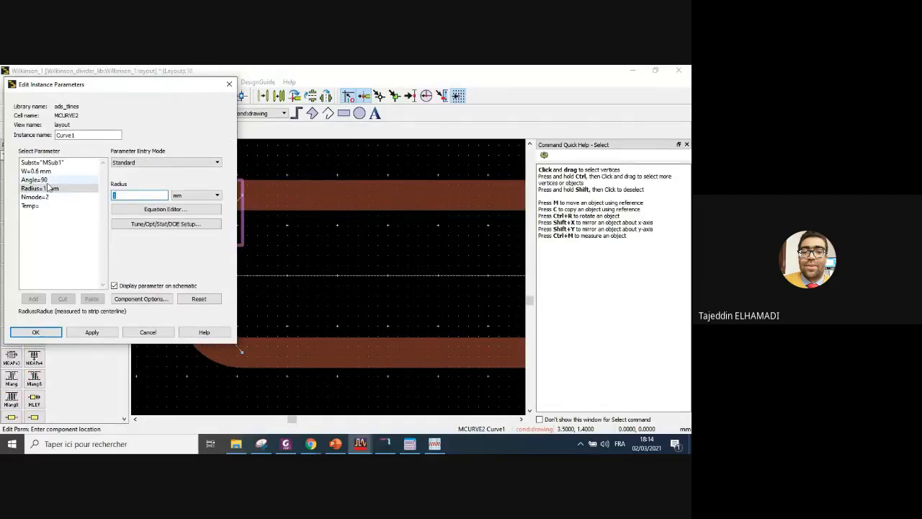
{"action": "left_click", "coordinate": [49, 180]}
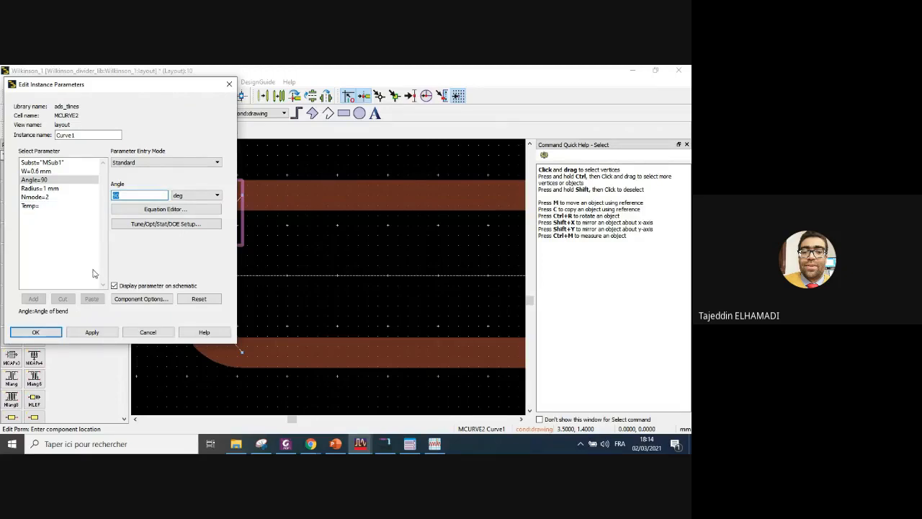
{"action": "left_click", "coordinate": [156, 334]}
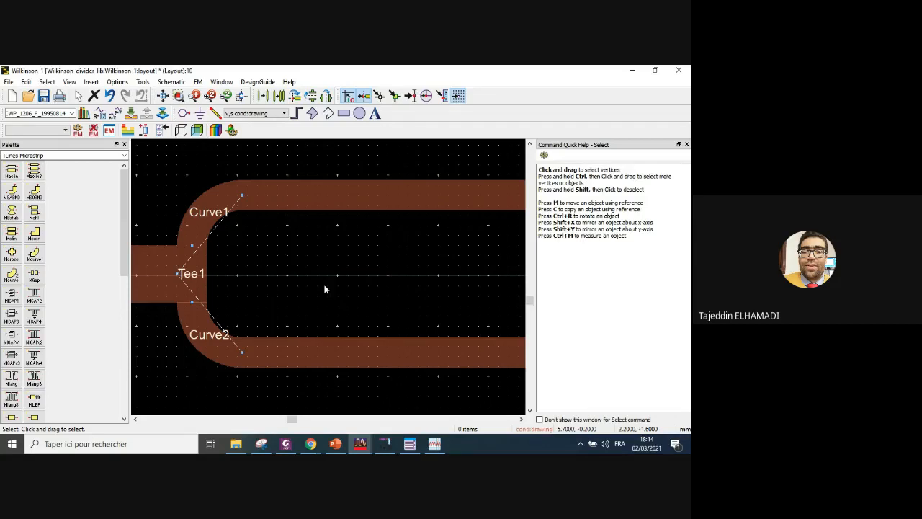
{"action": "left_click", "coordinate": [222, 206]}
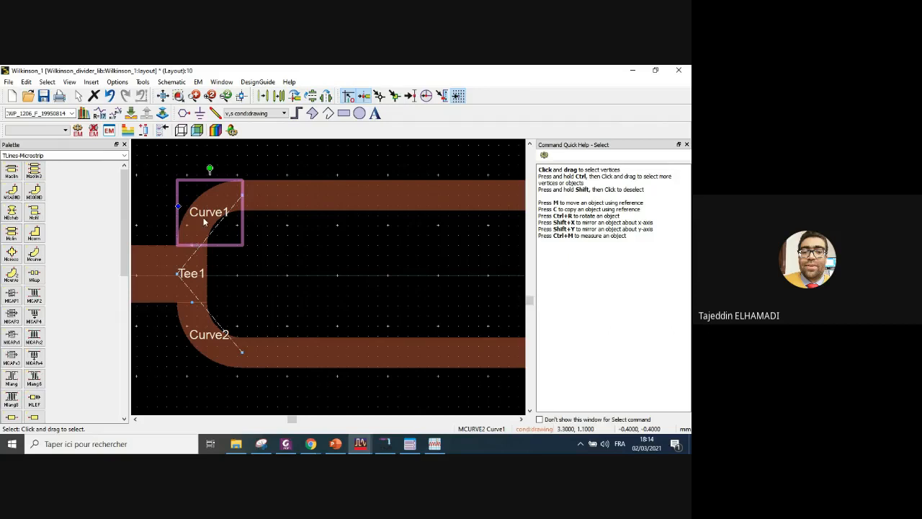
{"action": "left_click", "coordinate": [320, 207]}
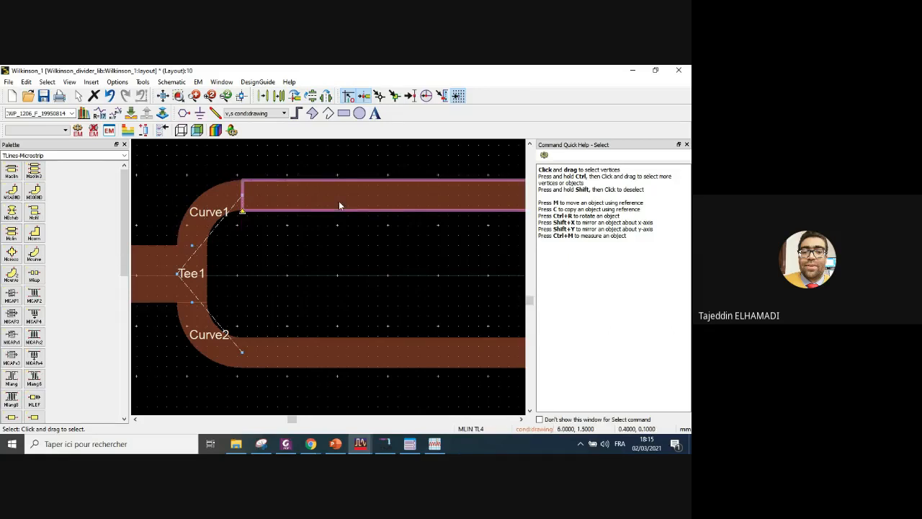
{"action": "left_click", "coordinate": [212, 210]}
{"action": "left_click", "coordinate": [379, 266]}
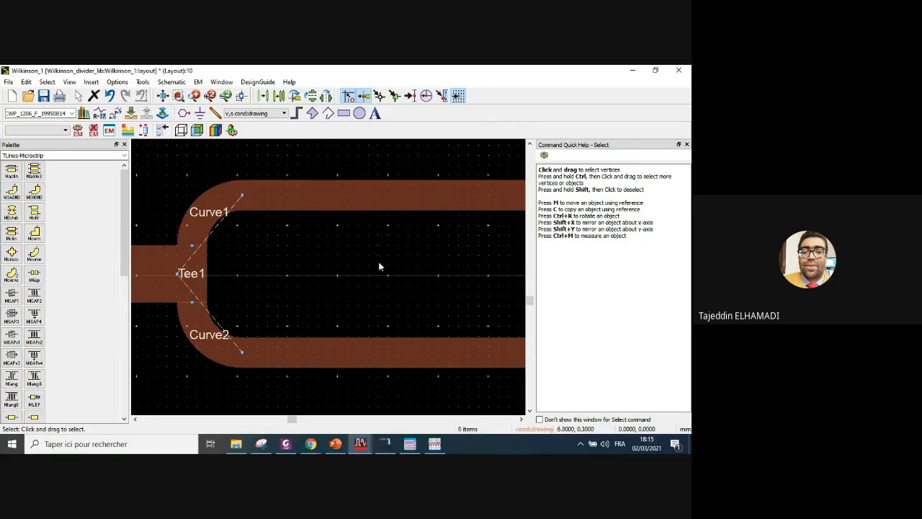
- Update the schematic from the layout by synchronising the entire design, and dismiss the status report
{"action": "scroll", "coordinate": [380, 267], "scroll_direction": "down", "scroll_amount": 2}
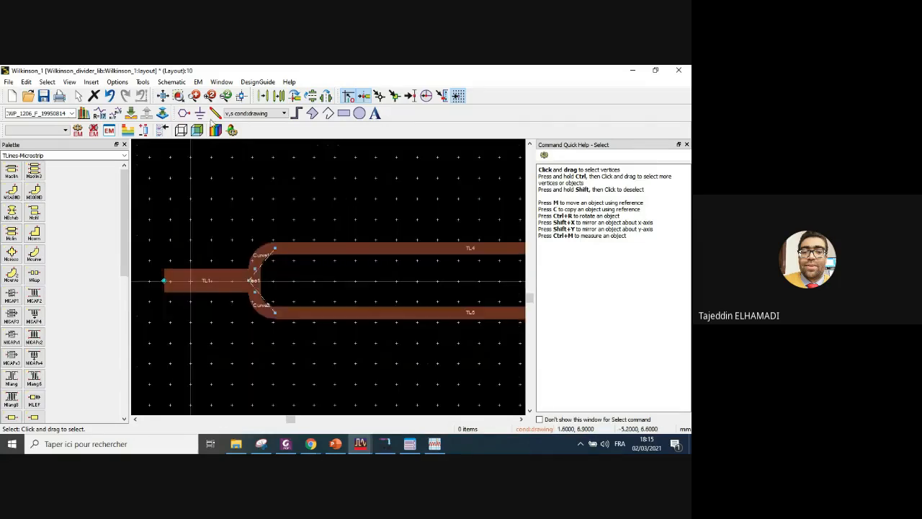
{"action": "left_click", "coordinate": [173, 82]}
{"action": "left_click", "coordinate": [191, 95]}
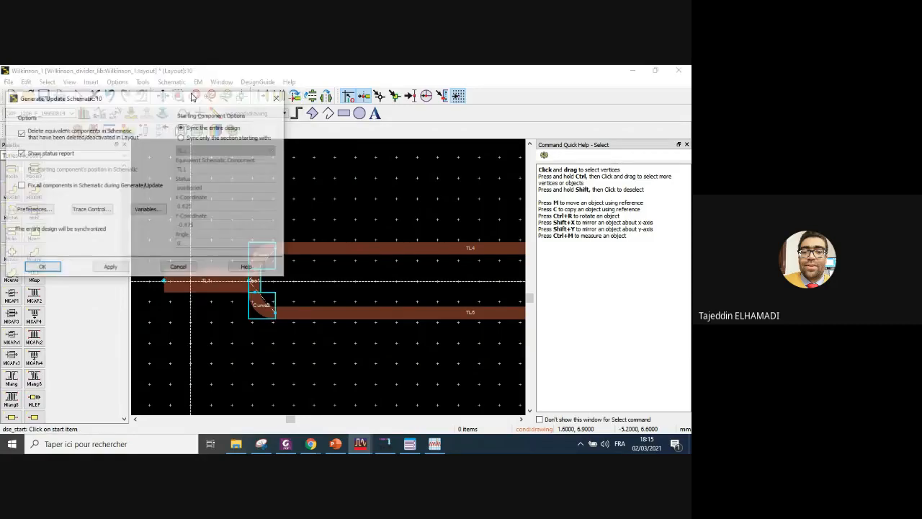
{"action": "left_click", "coordinate": [43, 268]}
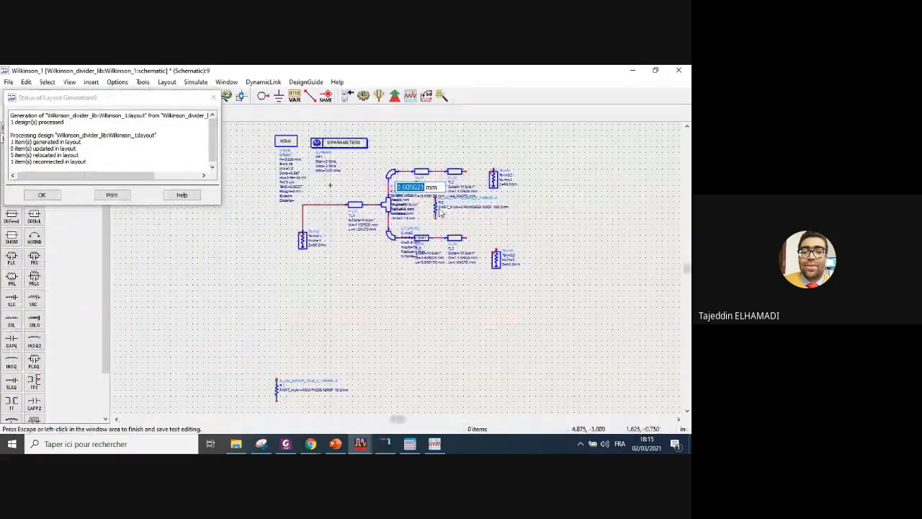
{"action": "scroll", "coordinate": [373, 305], "scroll_direction": "up", "scroll_amount": 1}
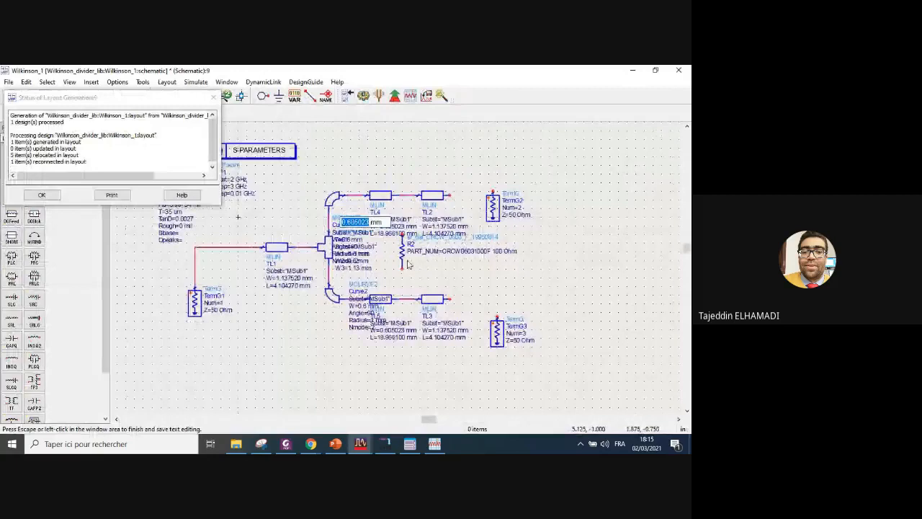
{"action": "scroll", "coordinate": [407, 265], "scroll_direction": "up", "scroll_amount": 1}
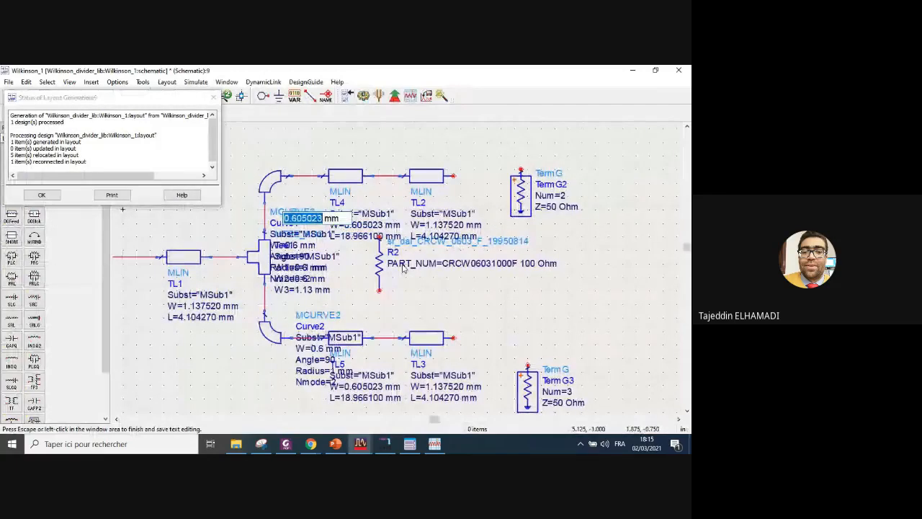
{"action": "left_click", "coordinate": [41, 196]}
- Move terminations TermG2 and TermG3 onto the open output ends of TL2 and TL3 in the schematic
{"action": "left_click", "coordinate": [425, 288]}
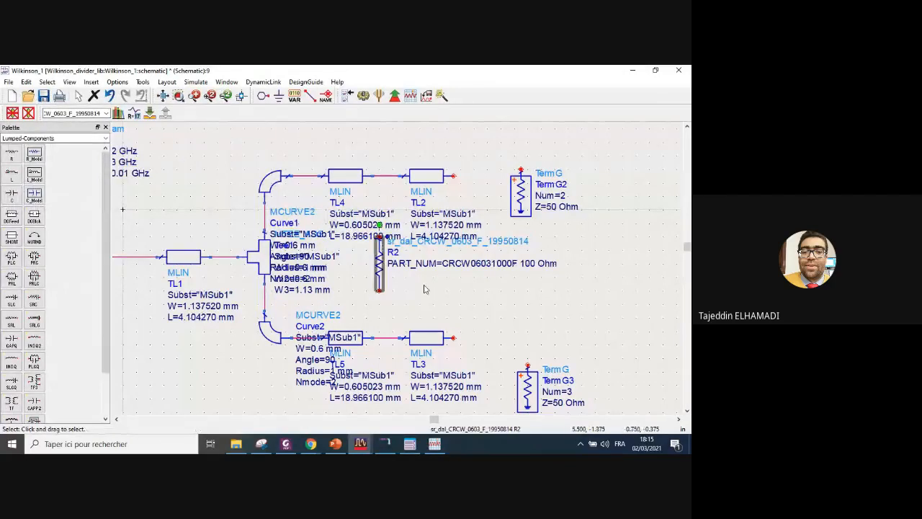
{"action": "left_click", "coordinate": [451, 289]}
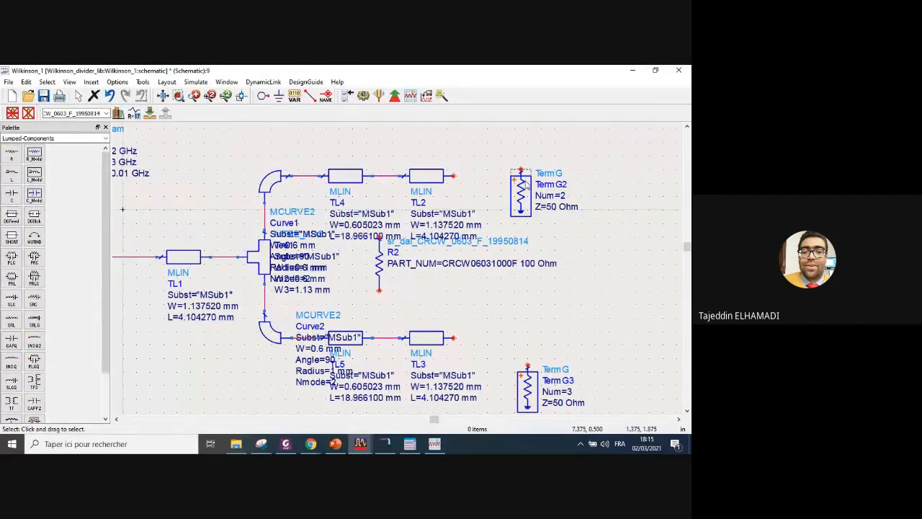
{"action": "left_click_drag", "start_coordinate": [525, 183], "coordinate": [457, 190]}
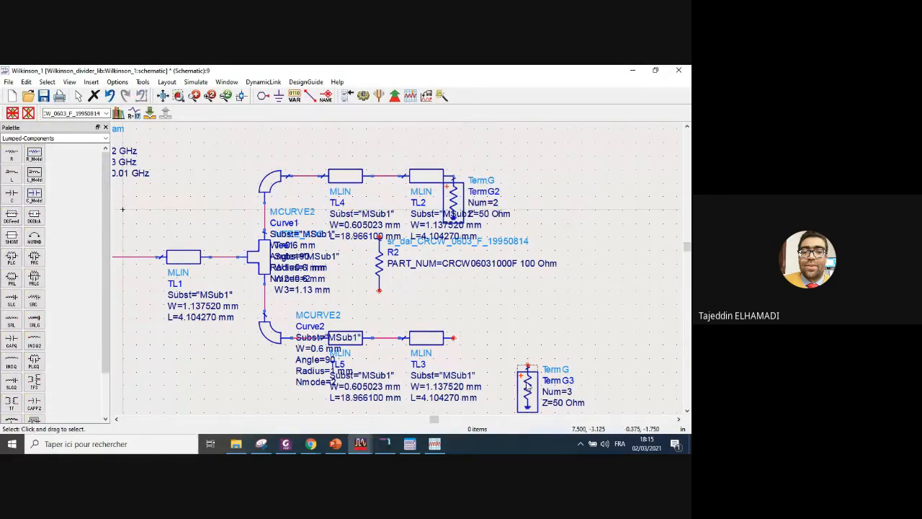
{"action": "left_click_drag", "start_coordinate": [528, 387], "coordinate": [455, 359]}
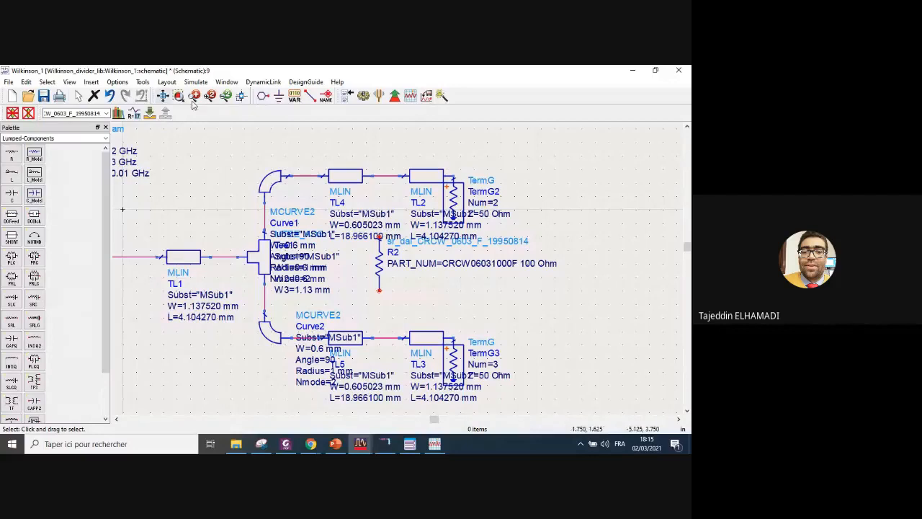
- Wire resistor R2 between the two branches, joining the TL4–TL2 connection to the TL5–TL3 connection
{"action": "left_click", "coordinate": [310, 95]}
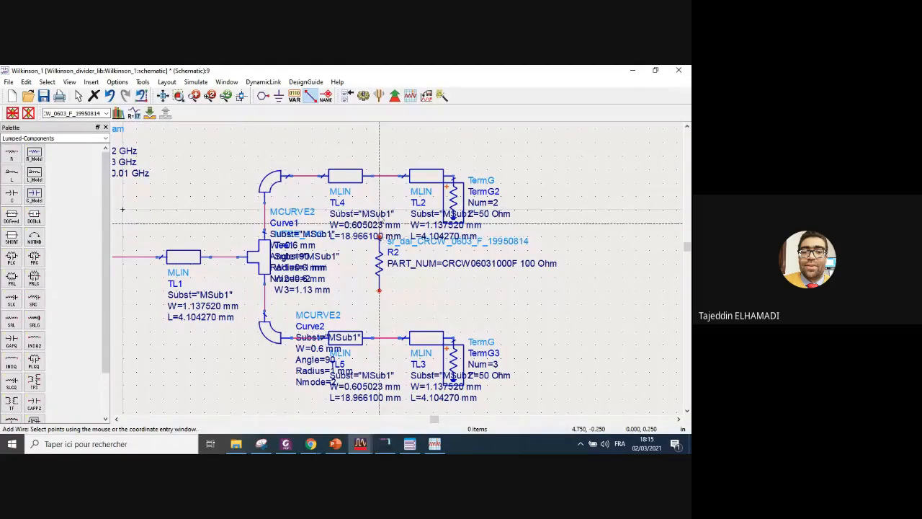
{"action": "left_click", "coordinate": [379, 176]}
{"action": "left_click", "coordinate": [379, 237]}
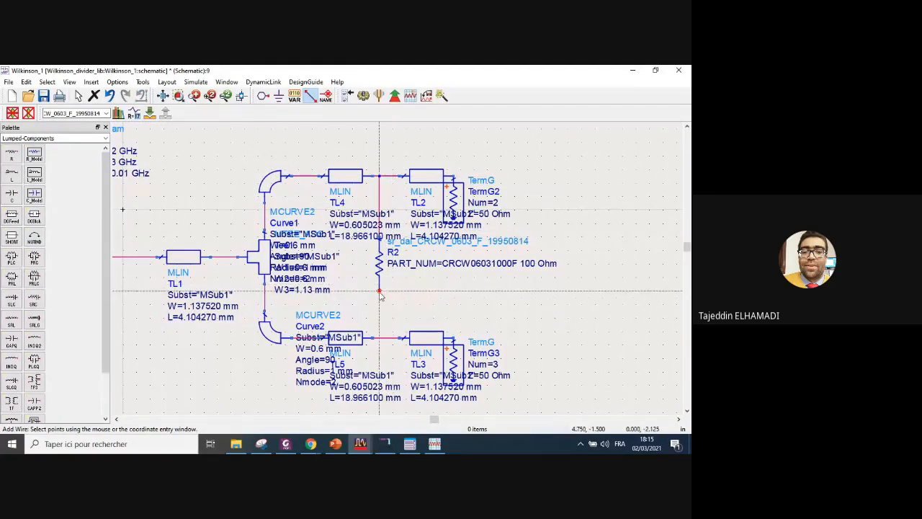
{"action": "left_click", "coordinate": [380, 292]}
{"action": "left_click", "coordinate": [380, 337]}
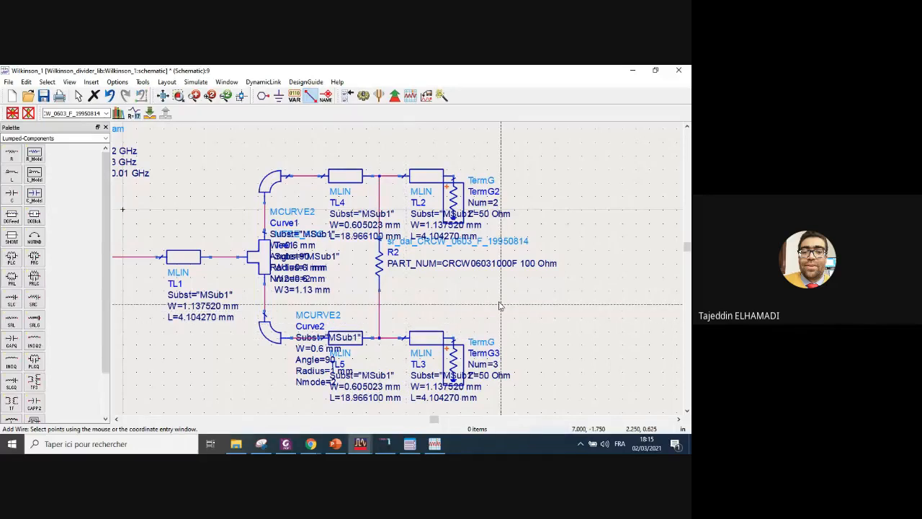
{"action": "key", "text": "Escape"}
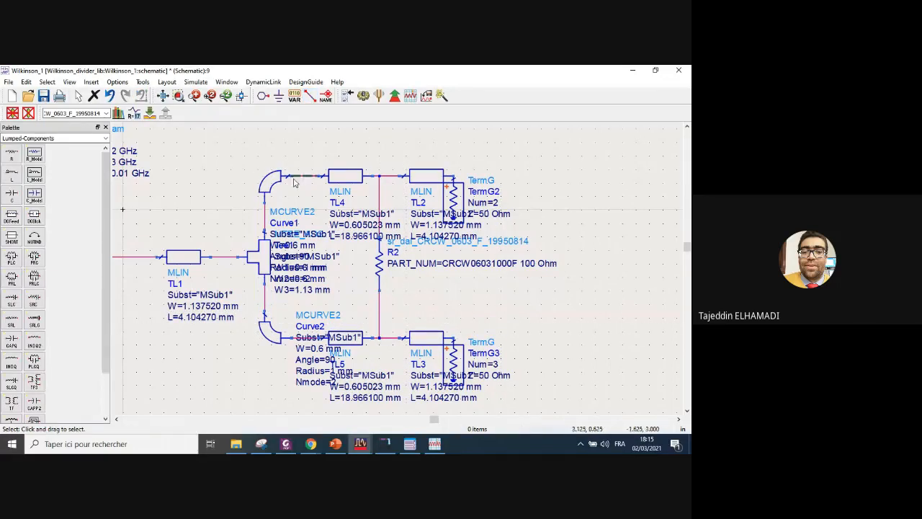
- Review TL4's length and the Curve1 bend that together form the upper branch in the schematic
{"action": "left_click", "coordinate": [353, 179]}
{"action": "left_click", "coordinate": [355, 236]}
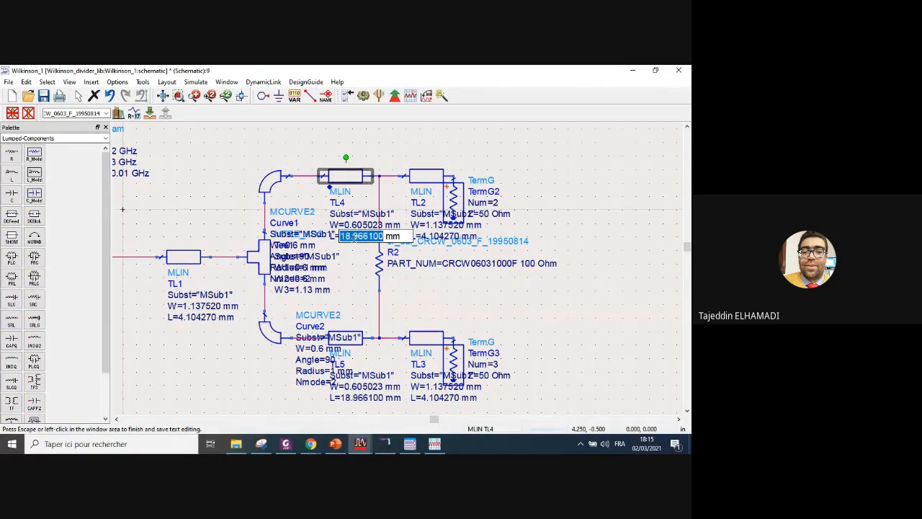
{"action": "left_click", "coordinate": [274, 181]}
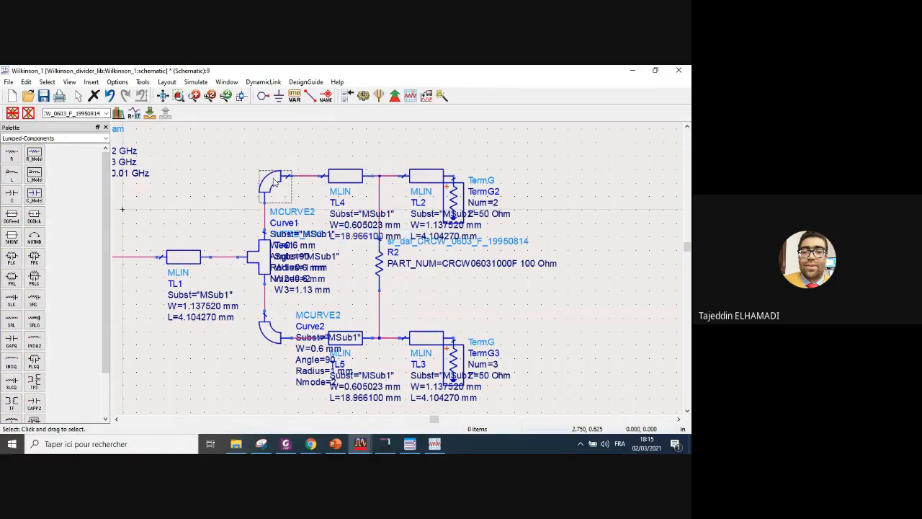
{"action": "left_click", "coordinate": [275, 181]}
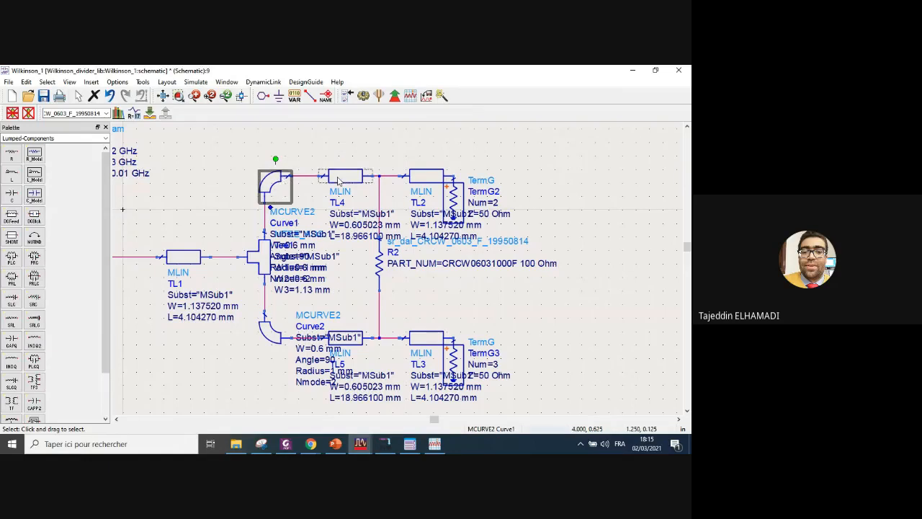
{"action": "left_click", "coordinate": [338, 181]}
{"action": "left_click", "coordinate": [283, 186]}
- Simulate the updated schematic and examine the S(1,1), S(2,2) and S(3,3) curves in dB
{"action": "left_click", "coordinate": [364, 96]}
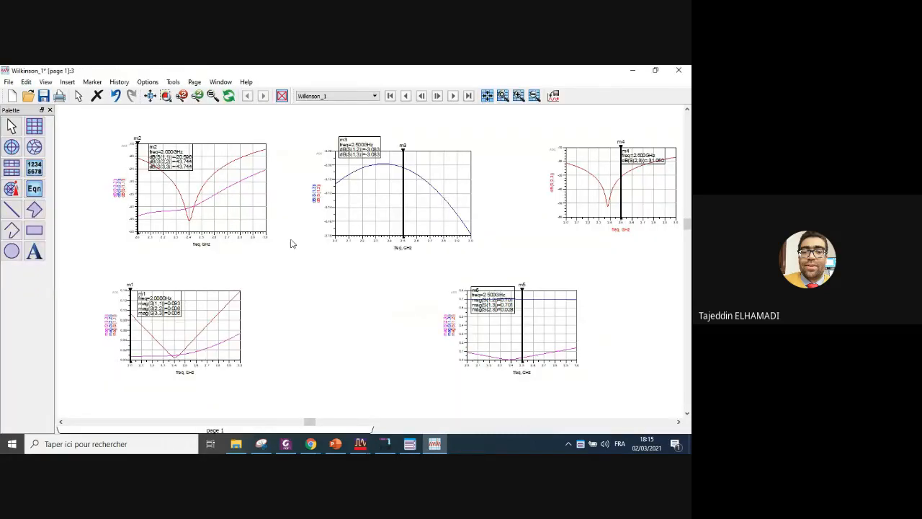
{"action": "scroll", "coordinate": [290, 240], "scroll_direction": "up", "scroll_amount": 4}
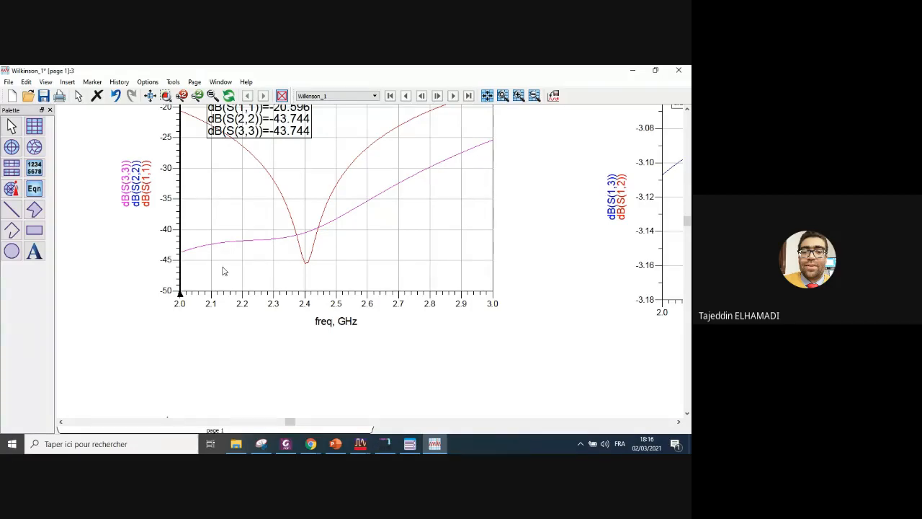
{"action": "scroll", "coordinate": [335, 266], "scroll_direction": "down", "scroll_amount": 3}
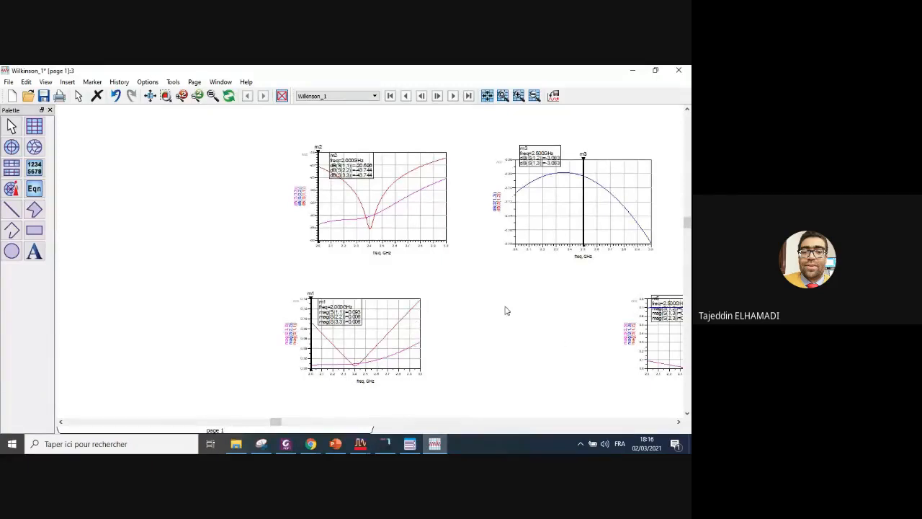
- Examine the S(2,3) isolation curve in dB and its dip relative to the m4 marker
{"action": "scroll", "coordinate": [504, 309], "scroll_direction": "down", "scroll_amount": 2}
{"action": "scroll", "coordinate": [425, 270], "scroll_direction": "up", "scroll_amount": 2}
{"action": "scroll", "coordinate": [343, 262], "scroll_direction": "down", "scroll_amount": 2}
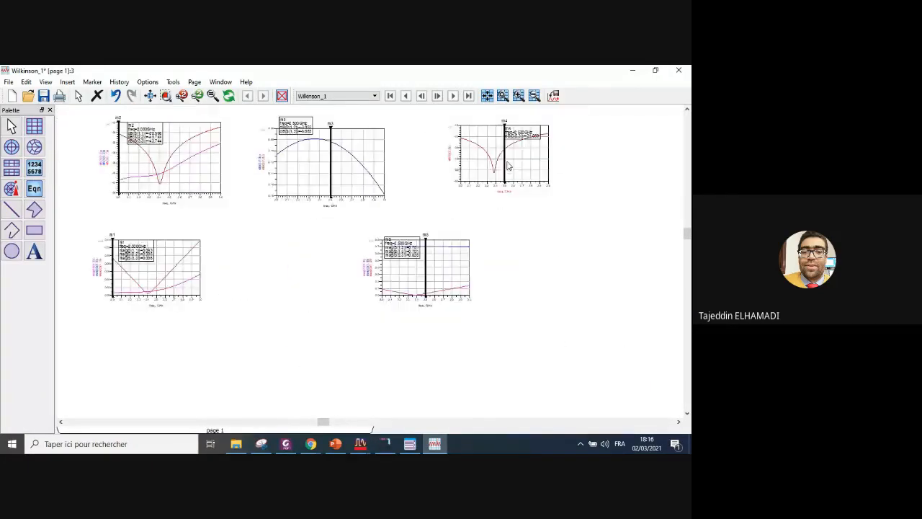
{"action": "scroll", "coordinate": [414, 243], "scroll_direction": "up", "scroll_amount": 2}
{"action": "scroll", "coordinate": [404, 261], "scroll_direction": "up", "scroll_amount": 2}
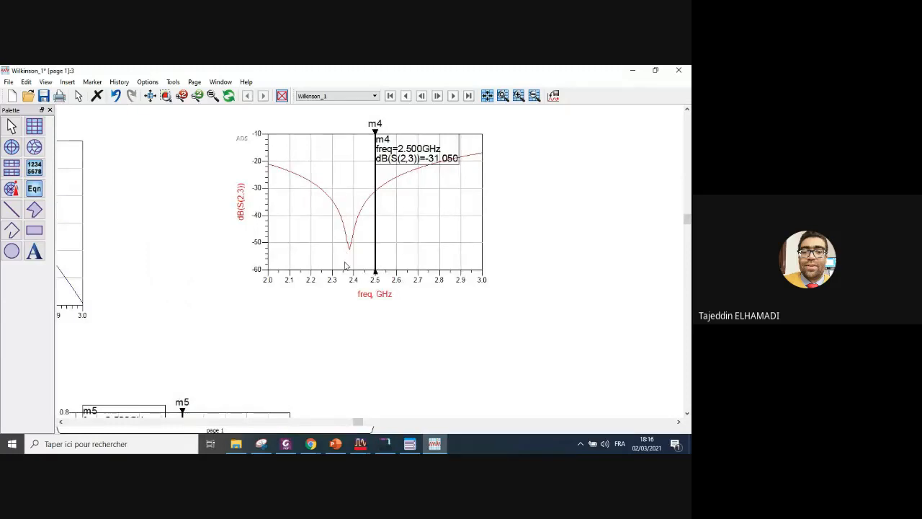
- Return to the schematic and review the radius and angle parameters of the Curve1 bend without changing them
{"action": "mouse_move", "coordinate": [360, 445]}
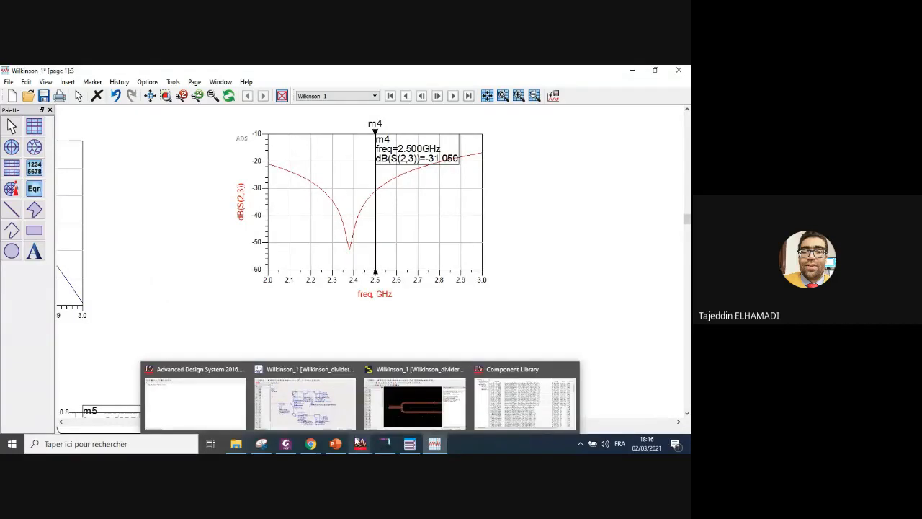
{"action": "left_click", "coordinate": [306, 401]}
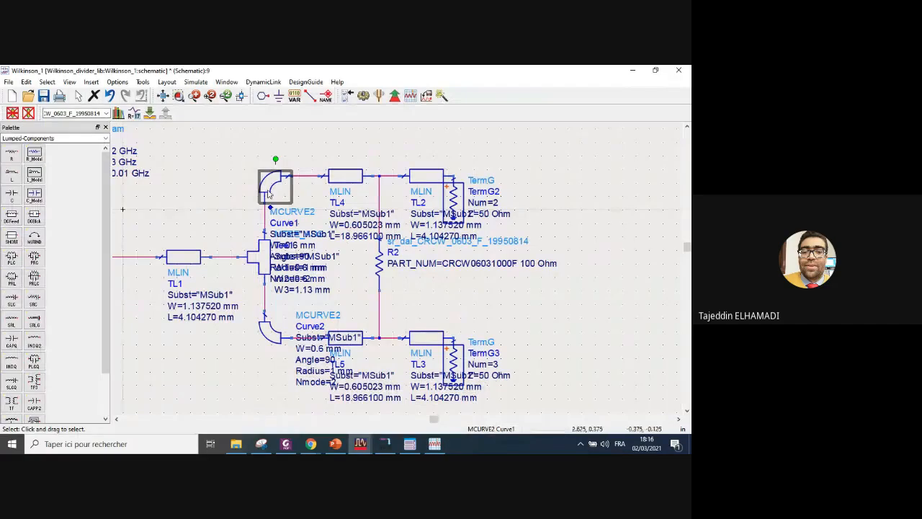
{"action": "double_click", "coordinate": [270, 185]}
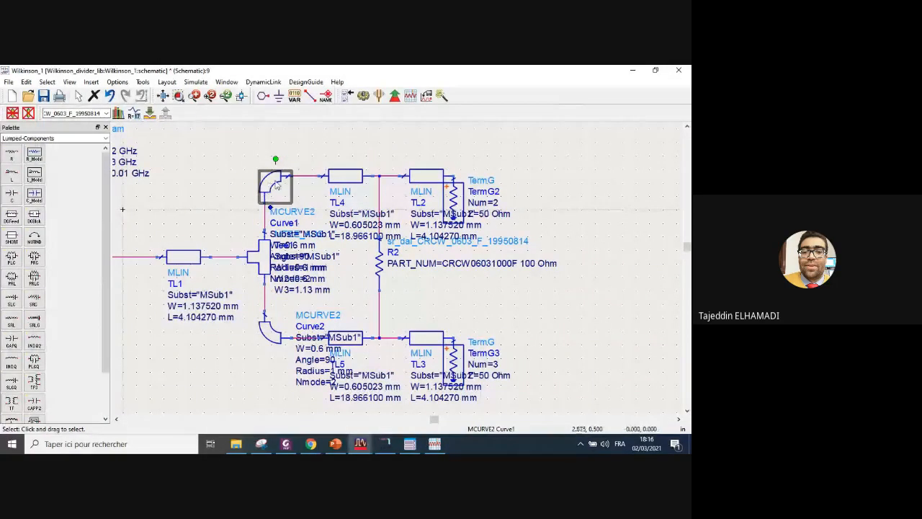
{"action": "left_click", "coordinate": [60, 189]}
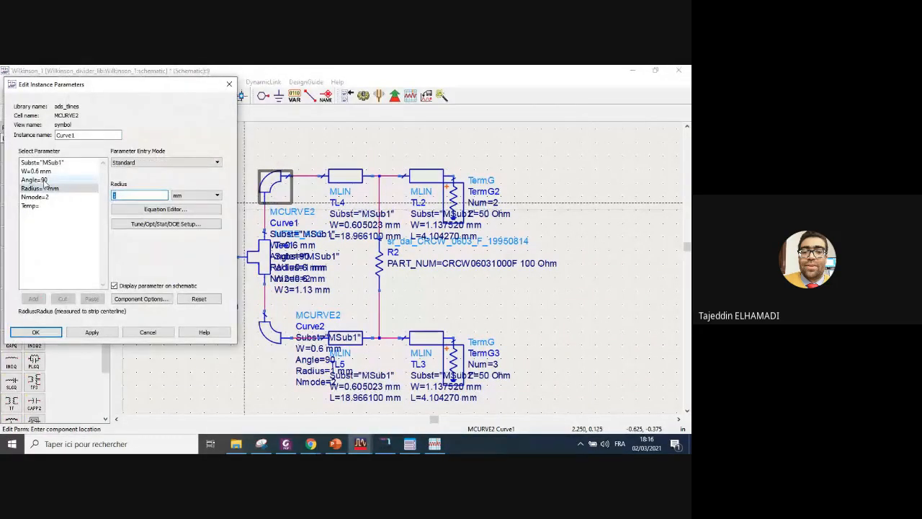
{"action": "left_click", "coordinate": [45, 179]}
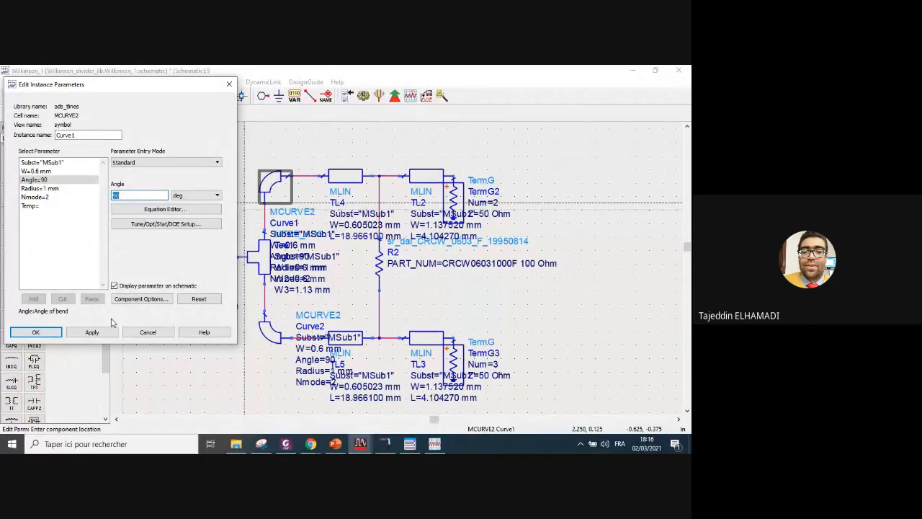
{"action": "left_click", "coordinate": [151, 335]}
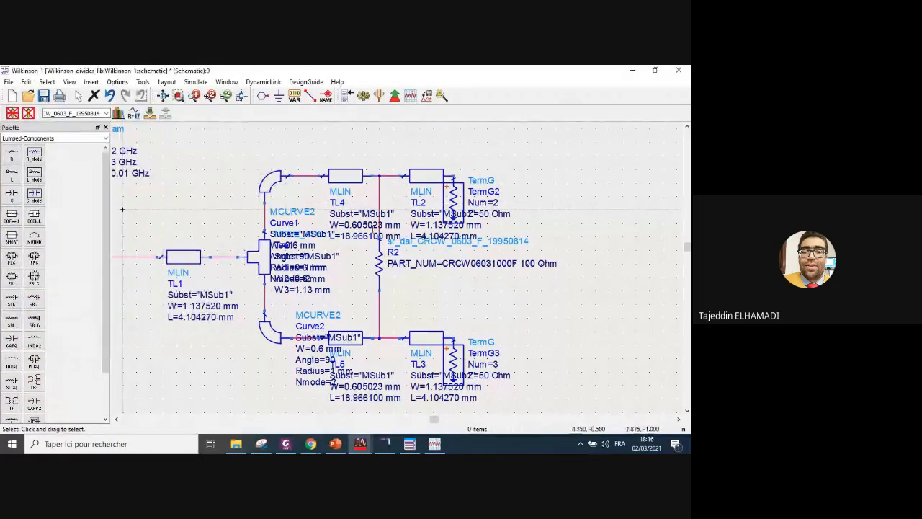
- Set the length of microstrip line TL4 in the upper branch to 17.4 mm
{"action": "double_click", "coordinate": [358, 235]}
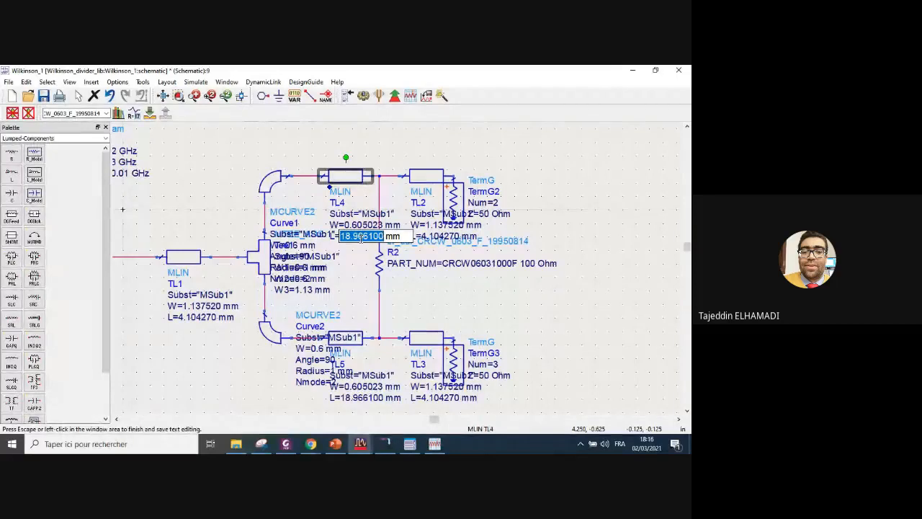
{"action": "left_click", "coordinate": [349, 178]}
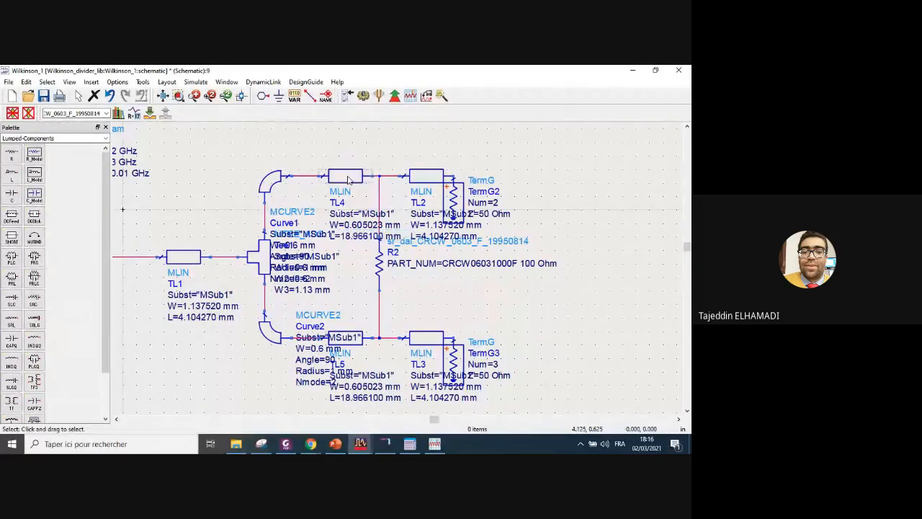
{"action": "double_click", "coordinate": [348, 179]}
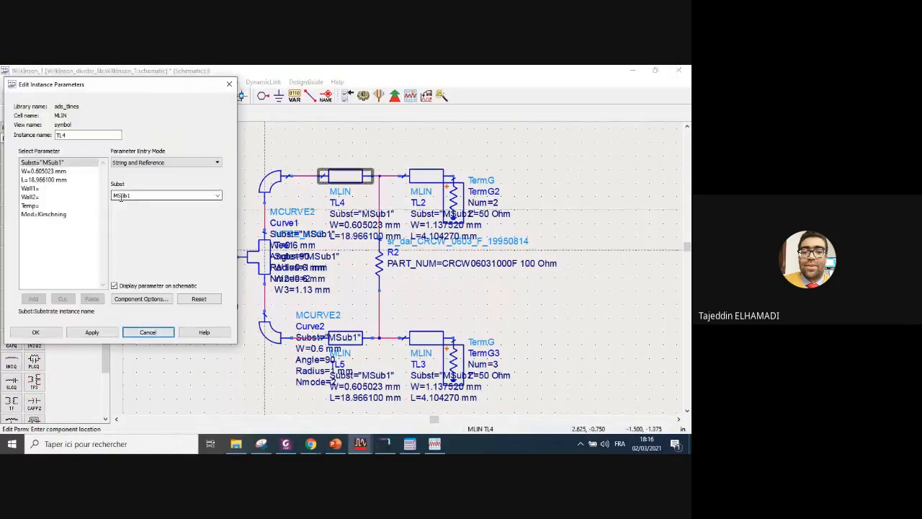
{"action": "left_click", "coordinate": [65, 180]}
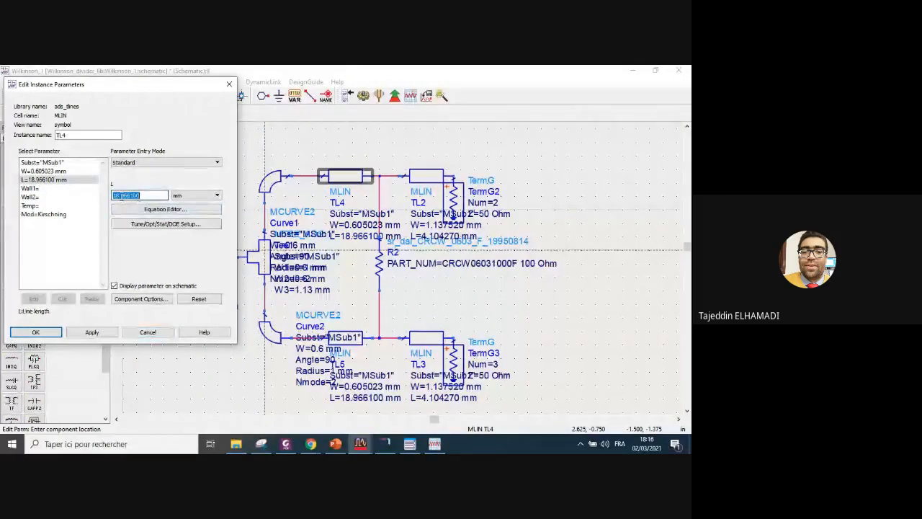
{"action": "key", "text": "BackSpace"}
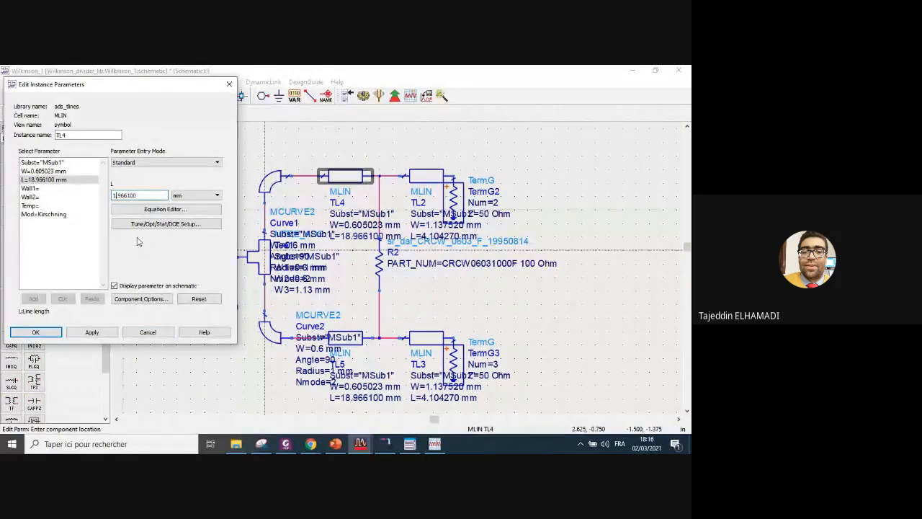
{"action": "type", "text": "7"}
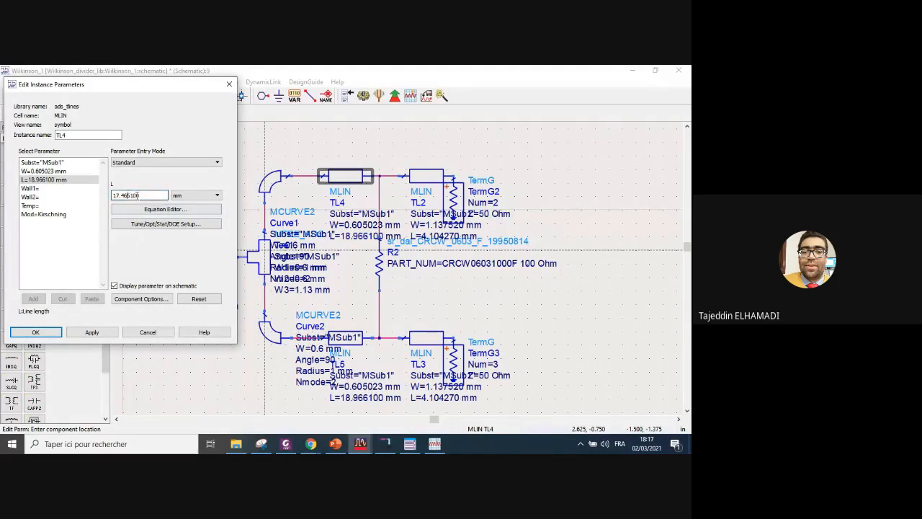
{"action": "key", "text": "BackSpace"}
{"action": "left_click", "coordinate": [49, 332]}
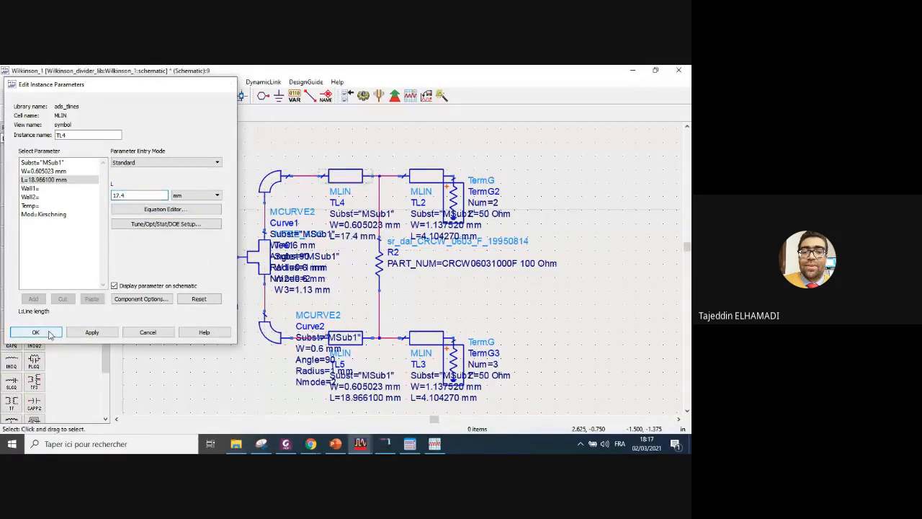
- Set the length of microstrip line TL5 in the lower branch to 17.4 mm
{"action": "double_click", "coordinate": [349, 338]}
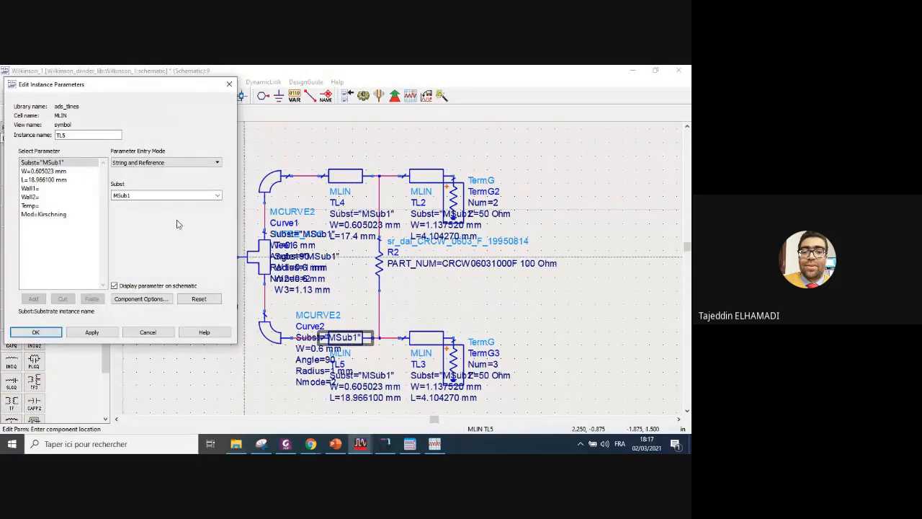
{"action": "left_click", "coordinate": [53, 179]}
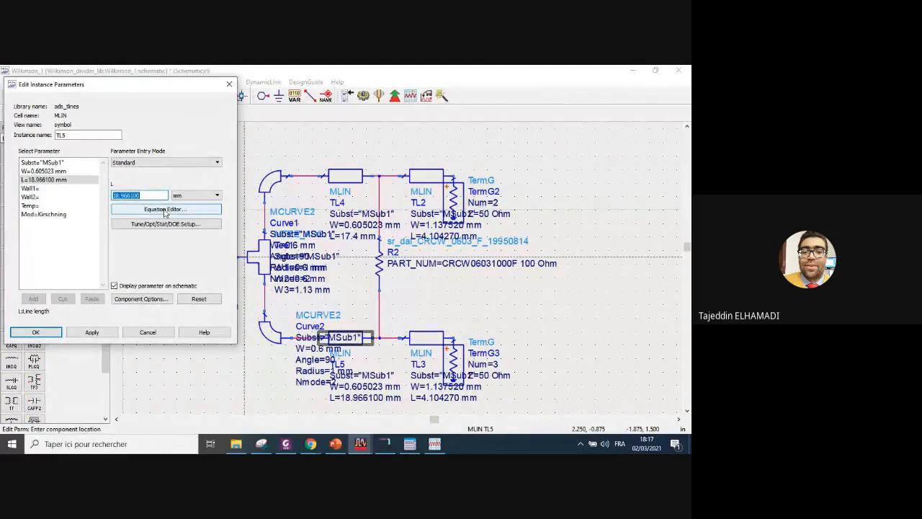
{"action": "type", "text": "17.4"}
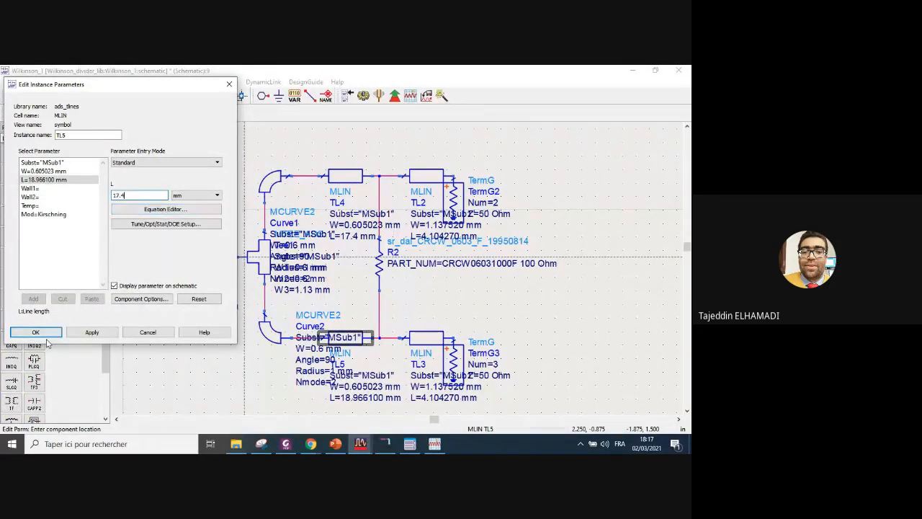
{"action": "left_click", "coordinate": [39, 332]}
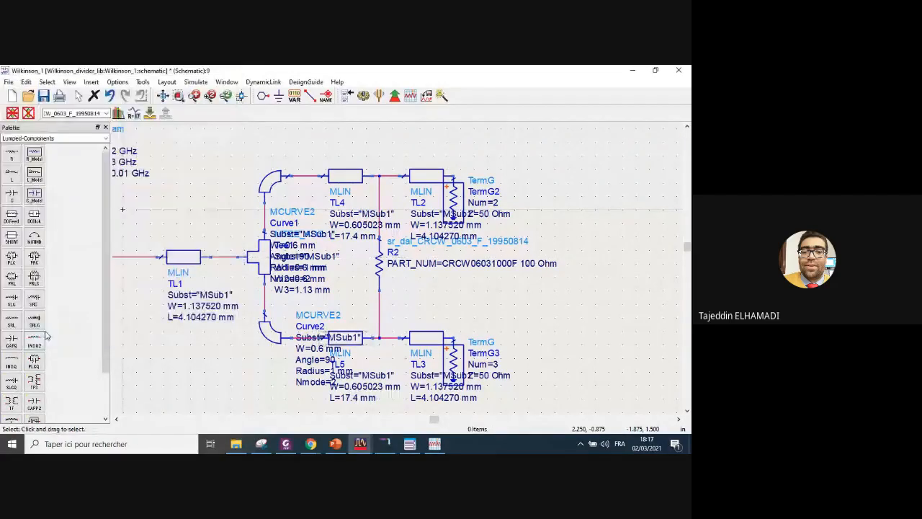
- Simulate the shortened branches and examine the S(2,3) isolation and the S(1,1), S(2,2) and S(3,3) curves in dB
{"action": "left_click", "coordinate": [363, 95]}
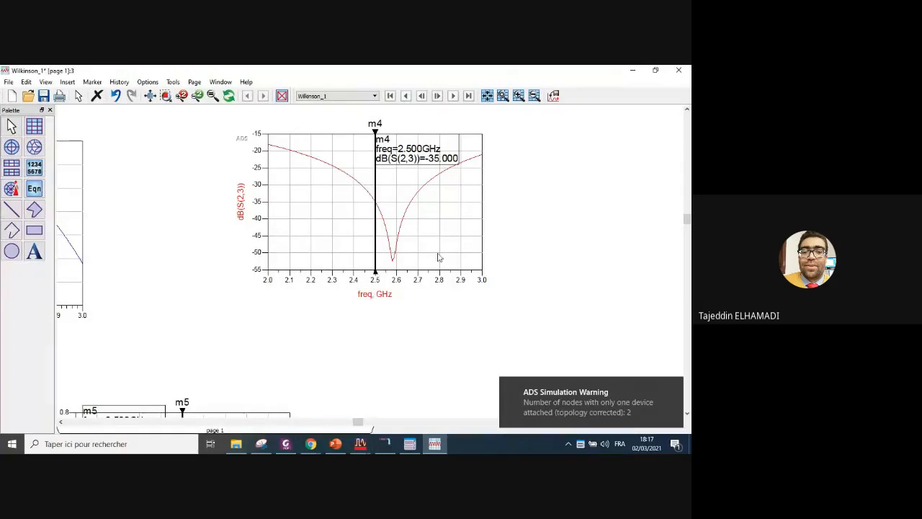
{"action": "scroll", "coordinate": [232, 301], "scroll_direction": "down", "scroll_amount": 2}
{"action": "scroll", "coordinate": [176, 261], "scroll_direction": "down", "scroll_amount": 2}
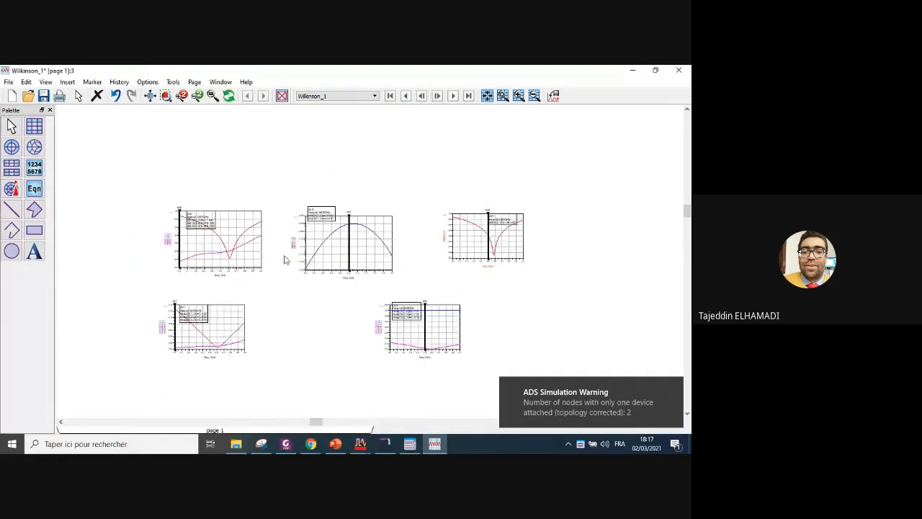
{"action": "scroll", "coordinate": [303, 263], "scroll_direction": "up", "scroll_amount": 4}
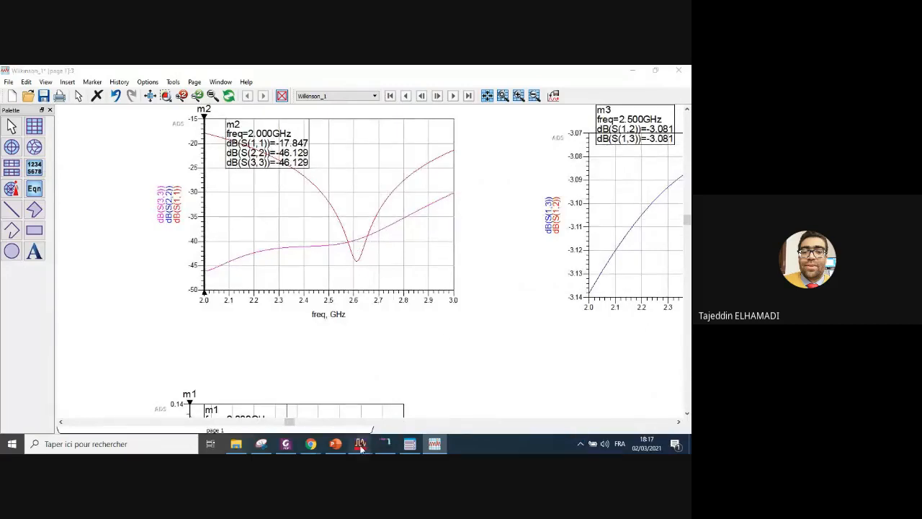
- Return to the schematic and set TL4's length to 18 mm
{"action": "mouse_move", "coordinate": [360, 444]}
{"action": "left_click", "coordinate": [414, 416]}
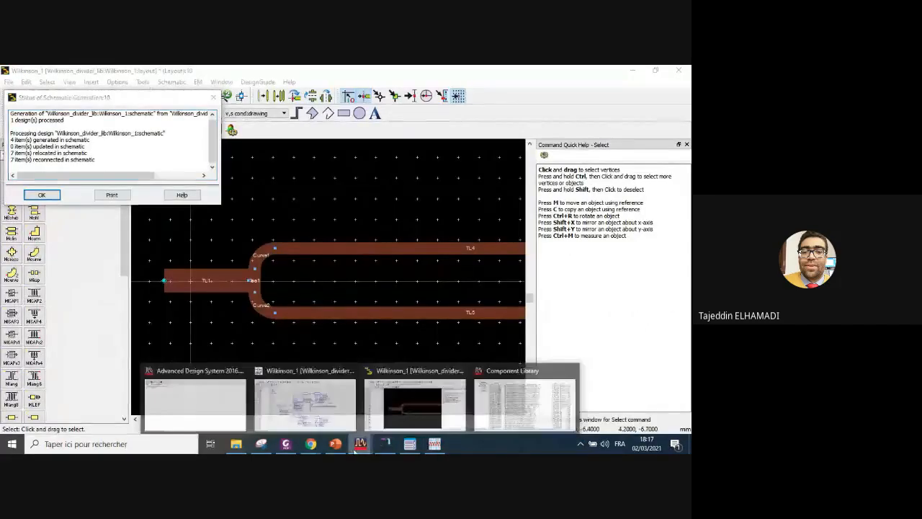
{"action": "left_click", "coordinate": [312, 400]}
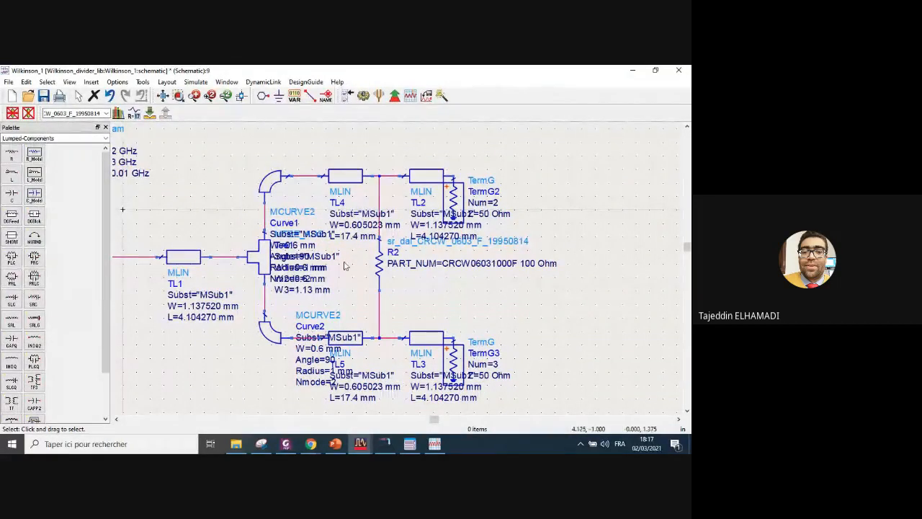
{"action": "double_click", "coordinate": [351, 237]}
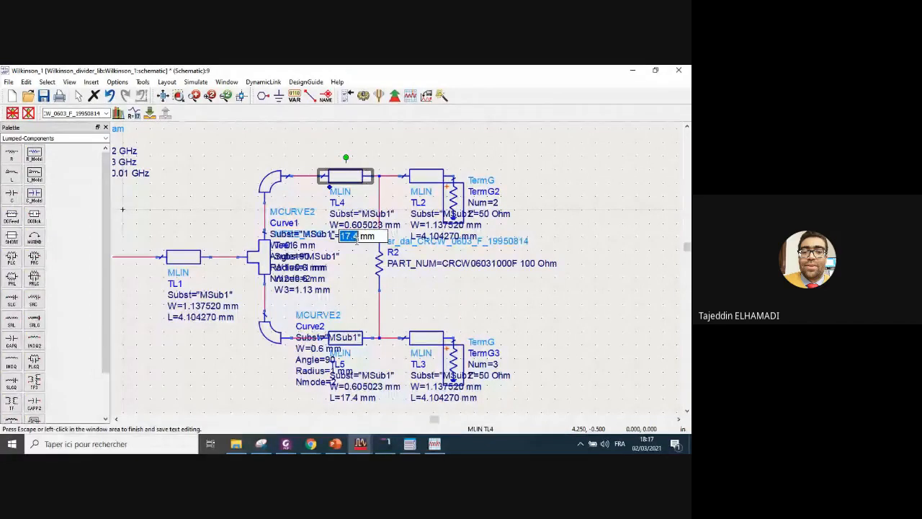
{"action": "left_click", "coordinate": [358, 237]}
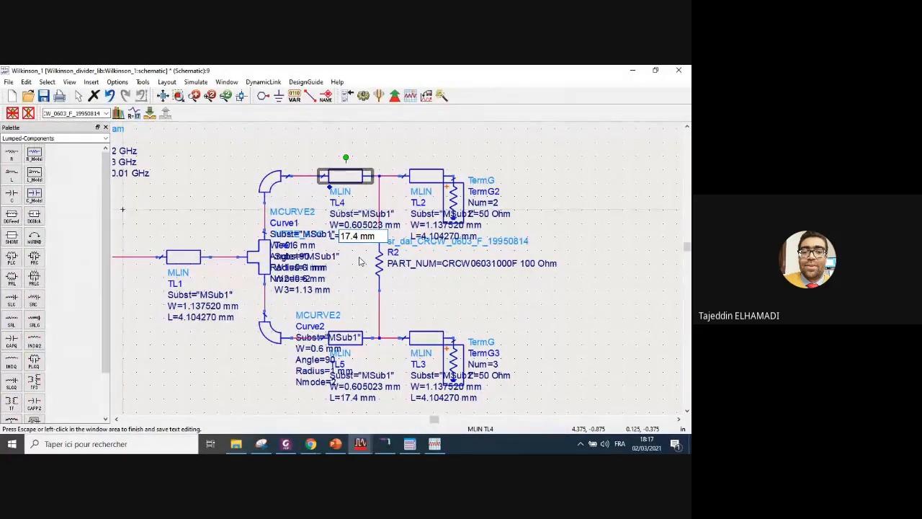
{"action": "key", "text": "BackSpace"}
{"action": "type", "text": "9"}
{"action": "key", "text": "BackSpace"}
{"action": "key", "text": "BackSpace"}
{"action": "key", "text": "BackSpace"}
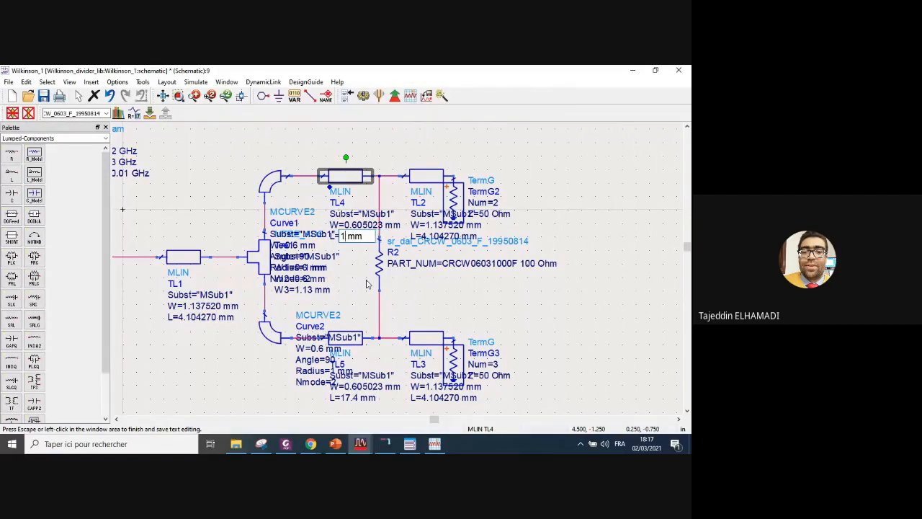
{"action": "type", "text": "8"}
{"action": "left_click", "coordinate": [351, 399]}
{"action": "double_click", "coordinate": [349, 398]}
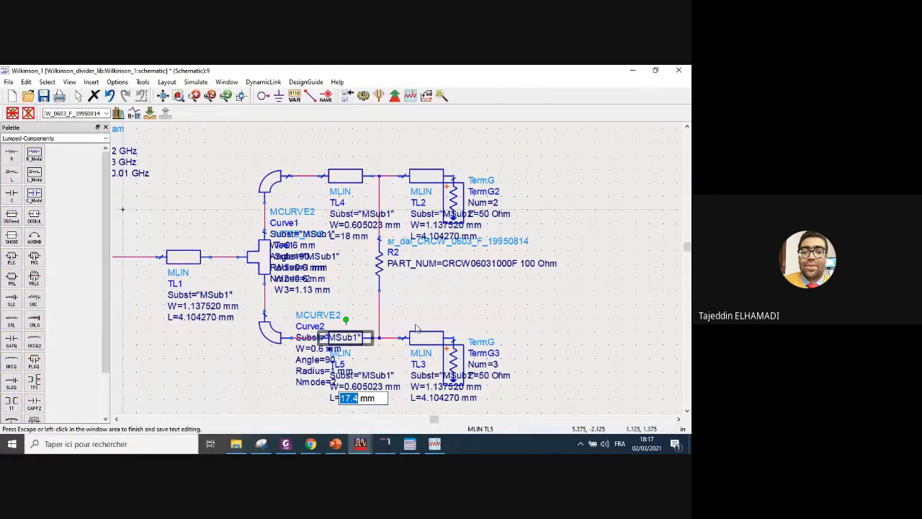
{"action": "left_click", "coordinate": [351, 403]}
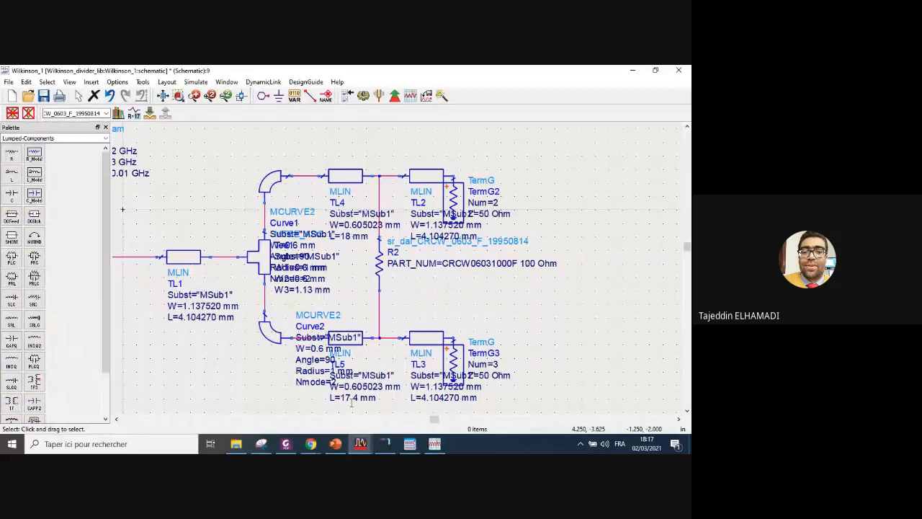
- Replace the numeric lengths of TL4 and TL5 with the shared variable L1, in mm
{"action": "double_click", "coordinate": [344, 236]}
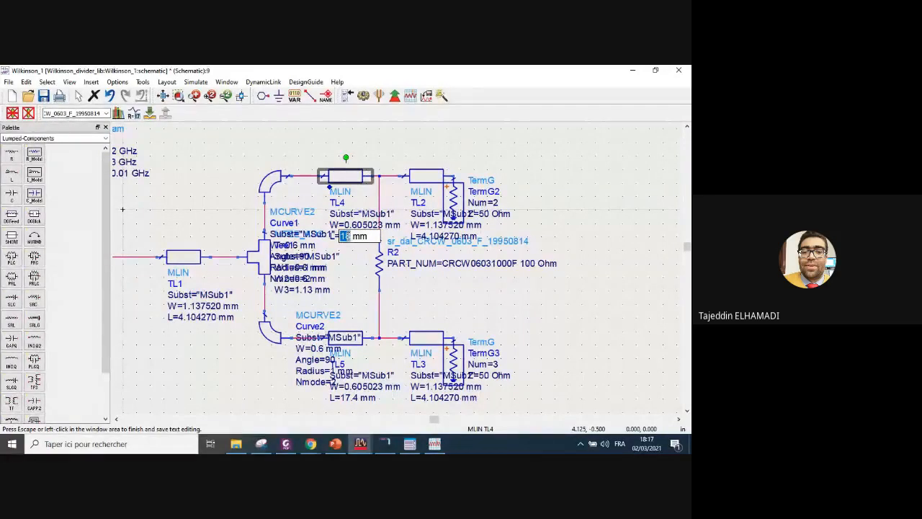
{"action": "type", "text": "L1"}
{"action": "left_click", "coordinate": [349, 400]}
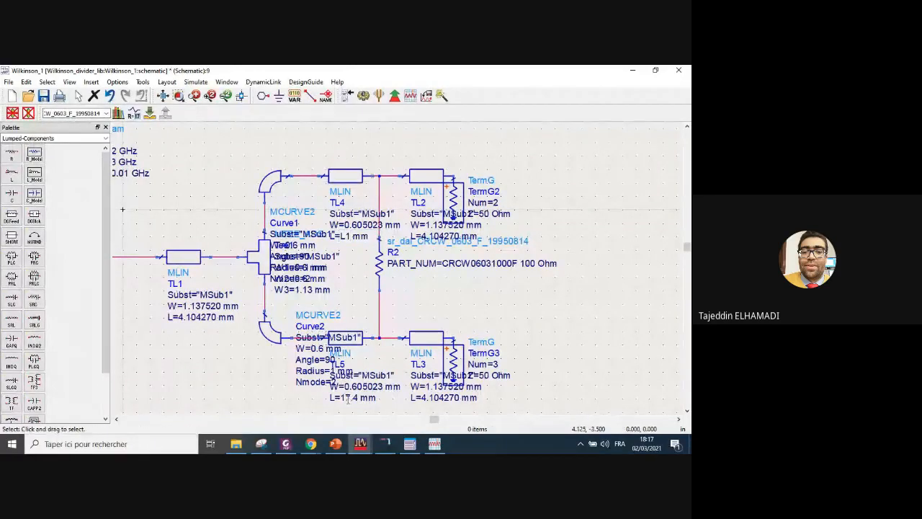
{"action": "double_click", "coordinate": [349, 398]}
{"action": "type", "text": "L1"}
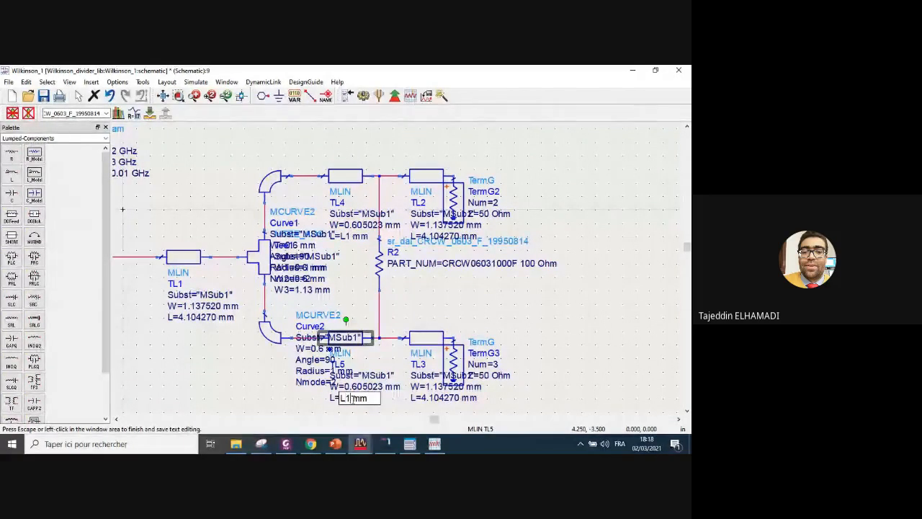
{"action": "left_click", "coordinate": [535, 324]}
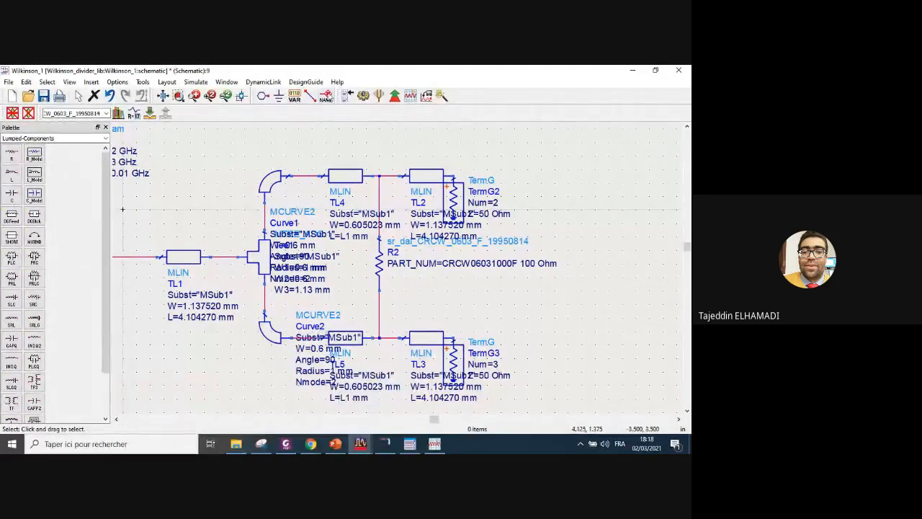
- Place a VAR block above TL1 in the schematic and define its variable L1 as 18.9
{"action": "left_click", "coordinate": [298, 92]}
{"action": "left_click", "coordinate": [183, 149]}
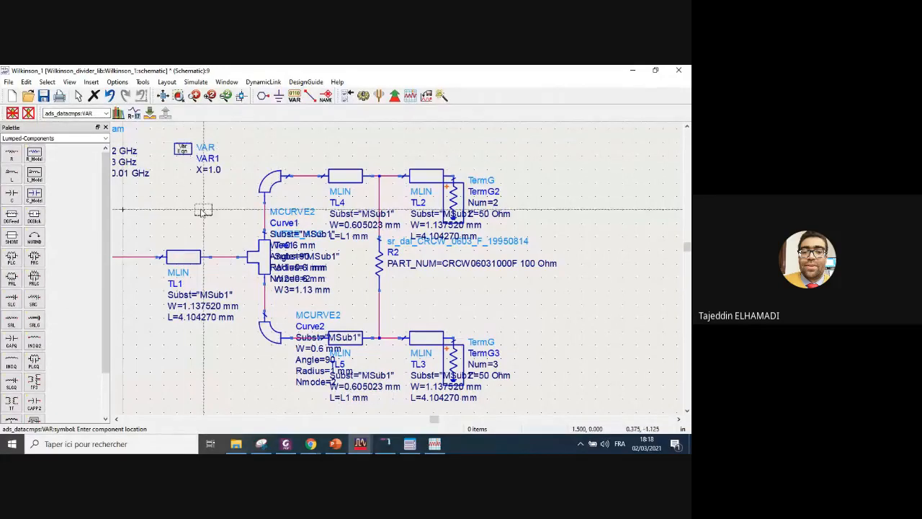
{"action": "double_click", "coordinate": [189, 153]}
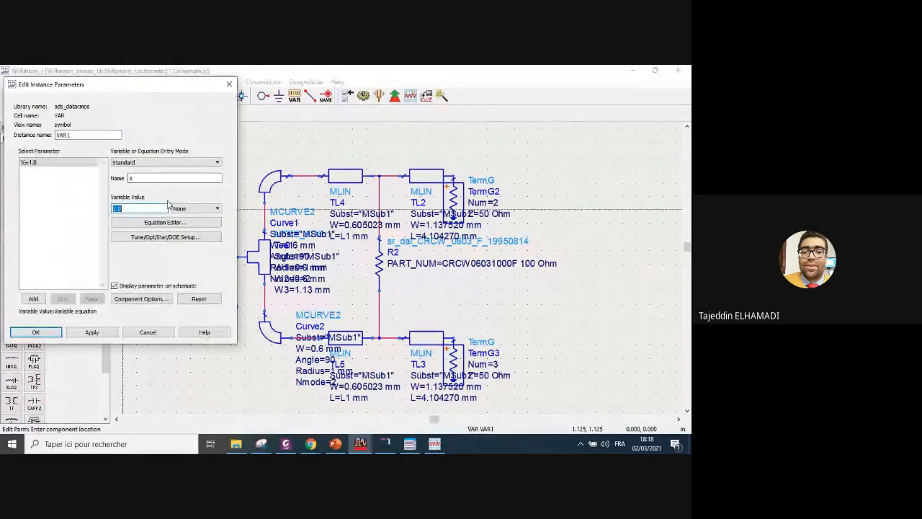
{"action": "left_click", "coordinate": [151, 178]}
{"action": "key", "text": "BackSpace"}
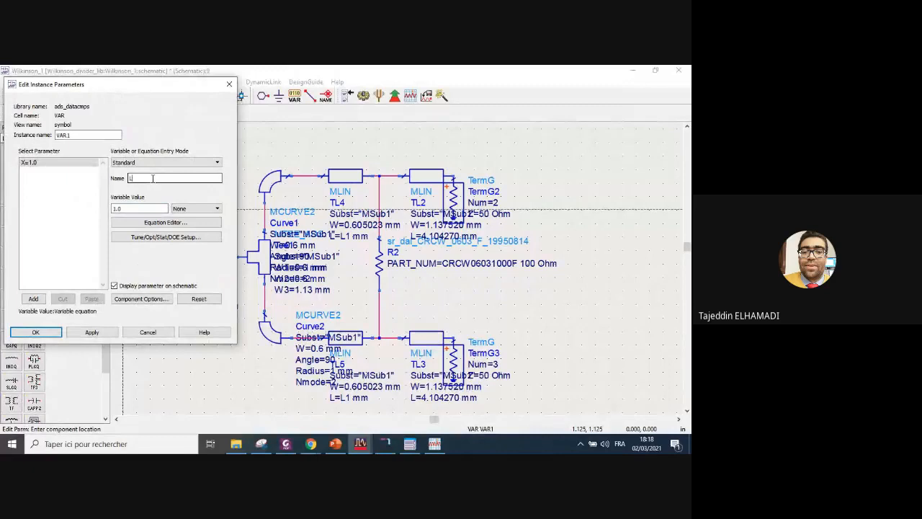
{"action": "type", "text": "L1"}
{"action": "left_click", "coordinate": [138, 209]}
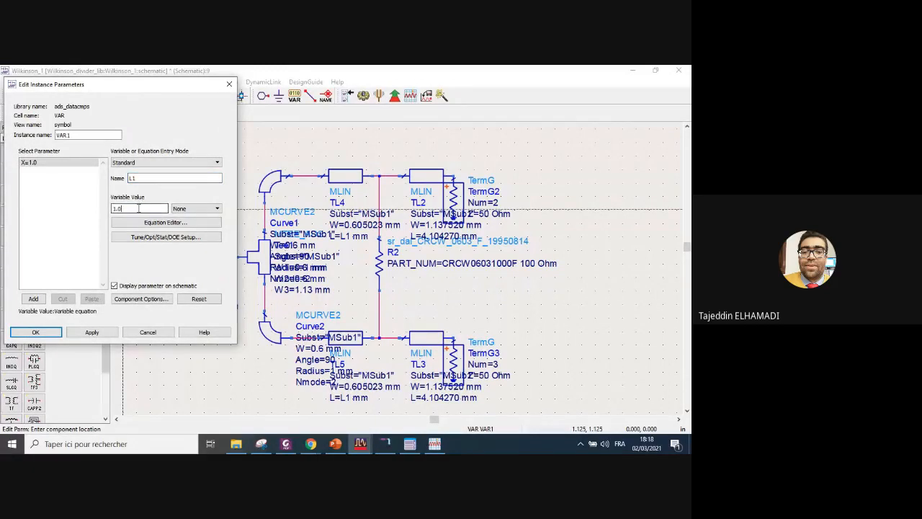
{"action": "key", "text": "BackSpace"}
{"action": "key", "text": "BackSpace"}
{"action": "left_click", "coordinate": [47, 337]}
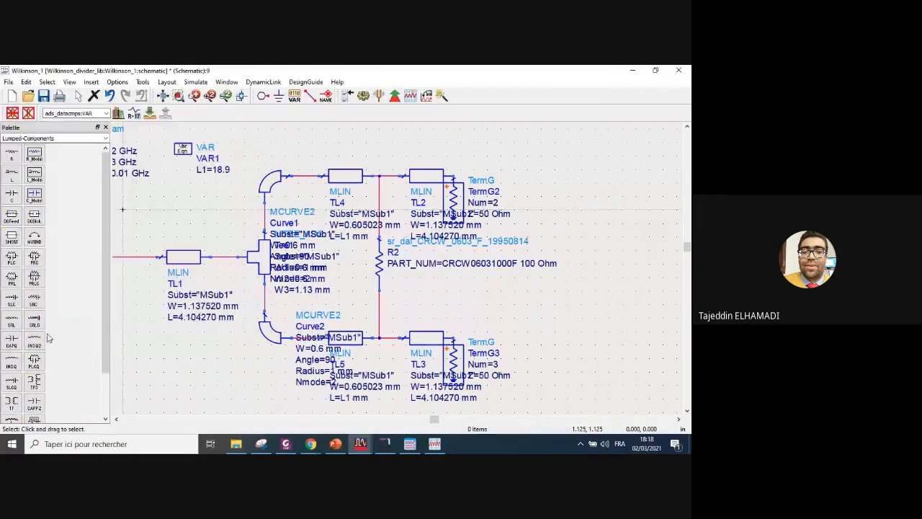
- Simulate the divider with the L1 variable, examine the S-parameter plots in dB, and return to the schematic
{"action": "left_click", "coordinate": [373, 93]}
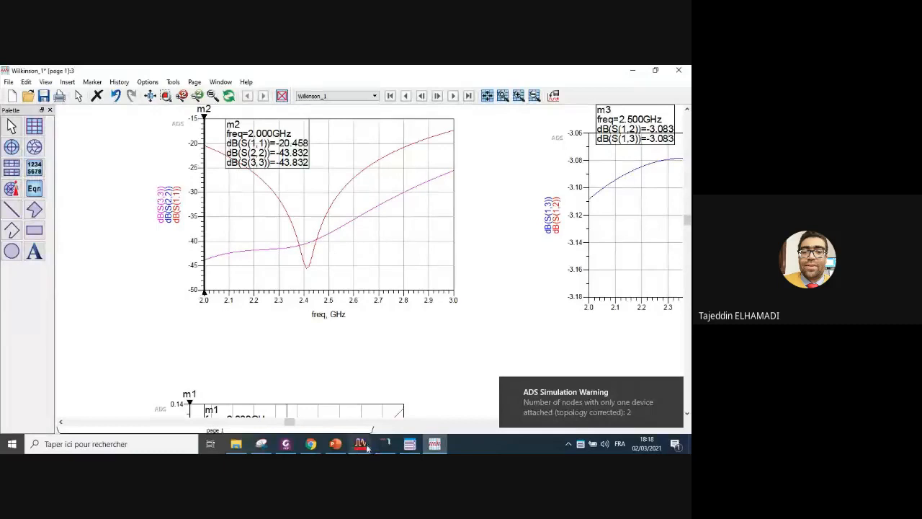
{"action": "mouse_move", "coordinate": [366, 447]}
{"action": "left_click", "coordinate": [302, 402]}
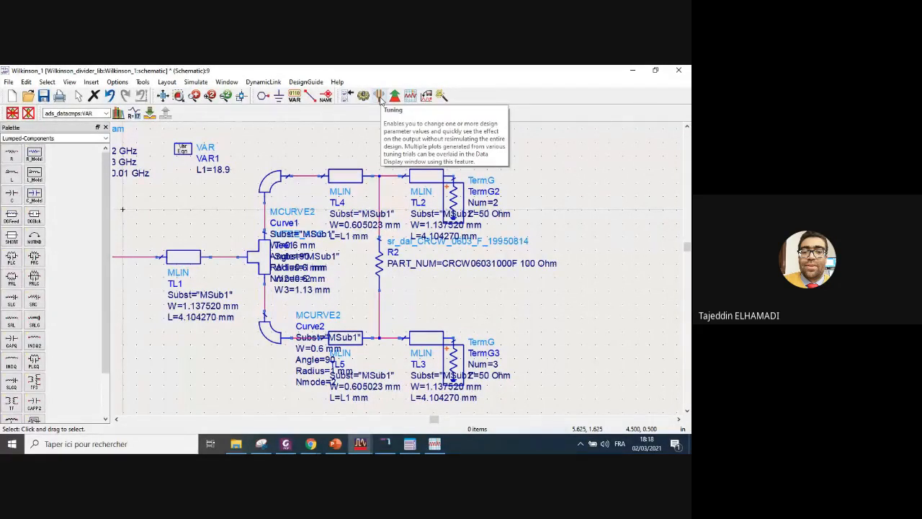
- Start tuning mode and choose L1 in the VAR1 block as the parameter to tune
{"action": "left_click", "coordinate": [380, 96]}
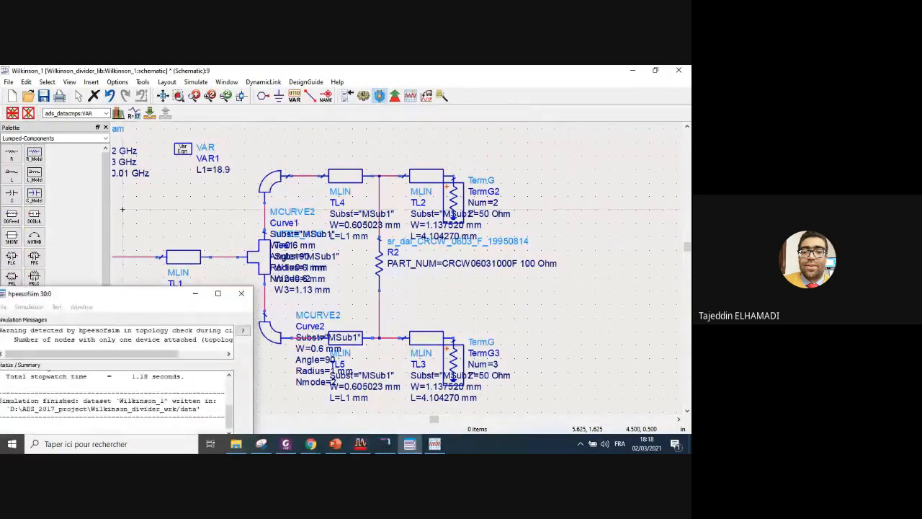
{"action": "left_click", "coordinate": [218, 172]}
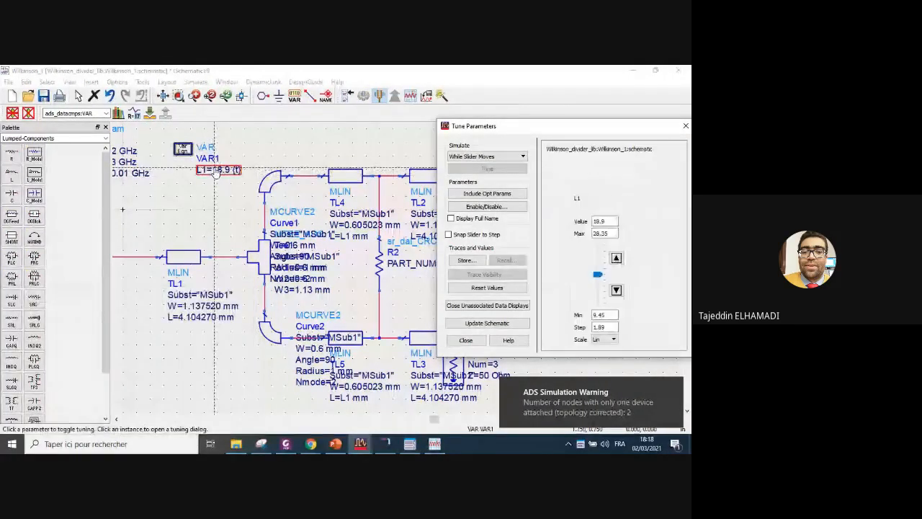
{"action": "left_click_drag", "start_coordinate": [524, 128], "coordinate": [388, 109]}
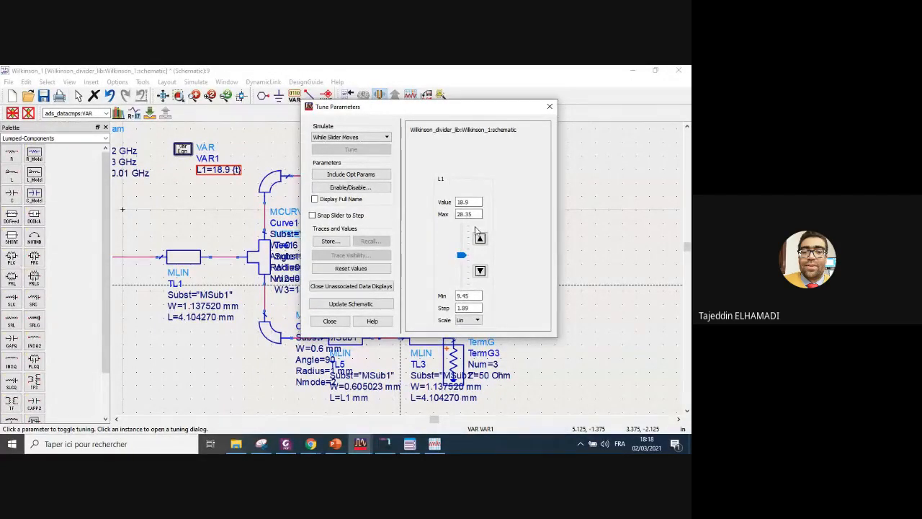
- Set the tuning range of L1 to a minimum of 17.5 and a maximum of 19, with a step of 0.1
{"action": "double_click", "coordinate": [474, 295]}
{"action": "type", "text": "17."}
{"action": "left_click", "coordinate": [479, 212]}
{"action": "key", "text": "BackSpace"}
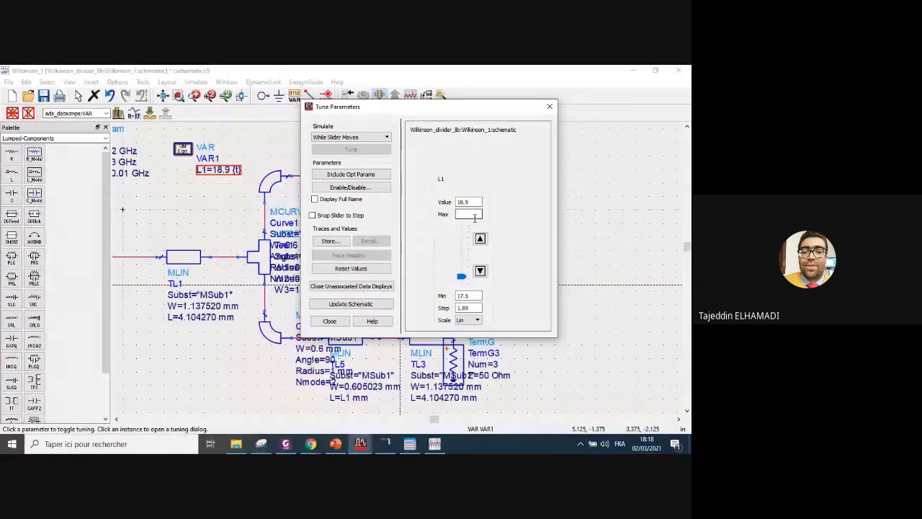
{"action": "type", "text": "1"}
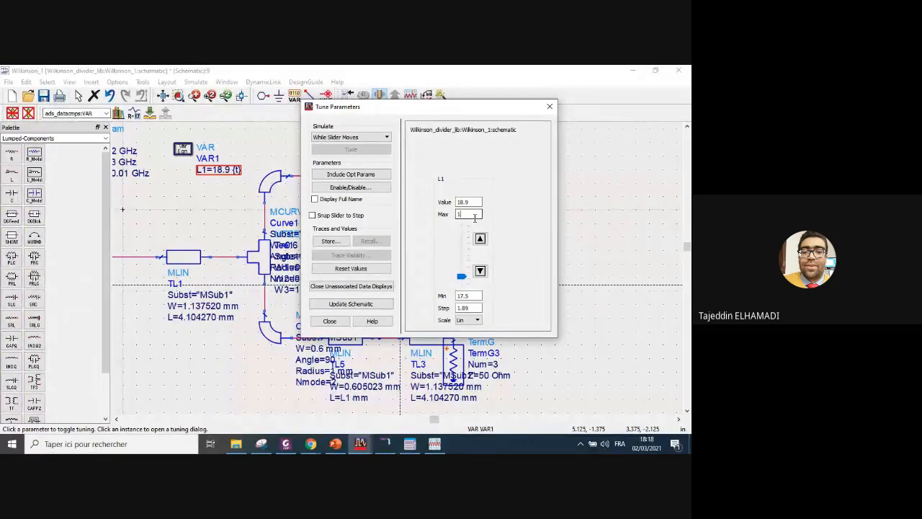
{"action": "type", "text": "9"}
{"action": "key", "text": "Return"}
{"action": "double_click", "coordinate": [476, 307]}
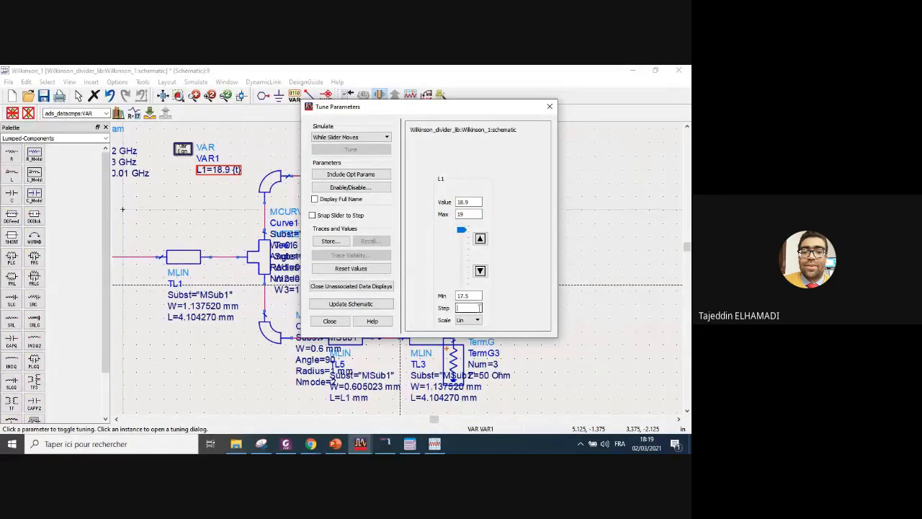
{"action": "type", "text": "0.1"}
{"action": "key", "text": "Return"}
- Show the tuning controls over the S-parameter plots and lower L1 in 0.1 steps to 18.2
{"action": "left_click", "coordinate": [434, 444]}
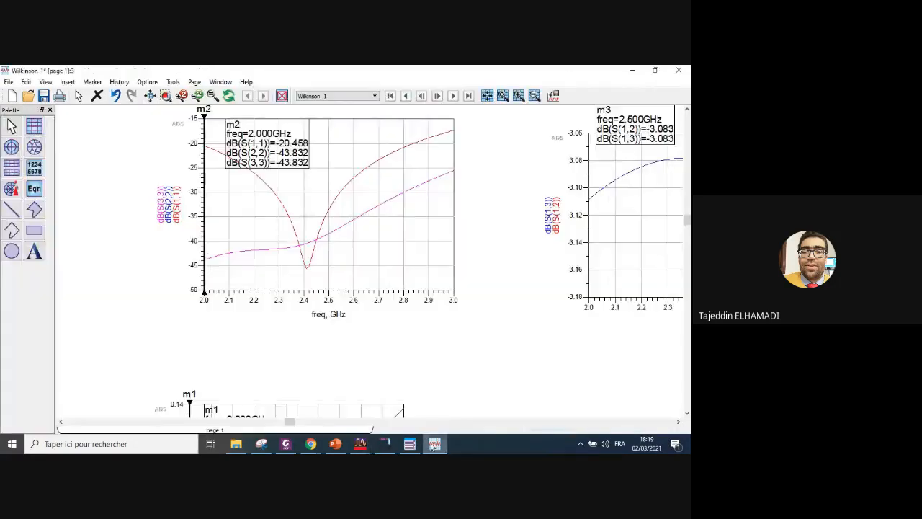
{"action": "left_click", "coordinate": [360, 444]}
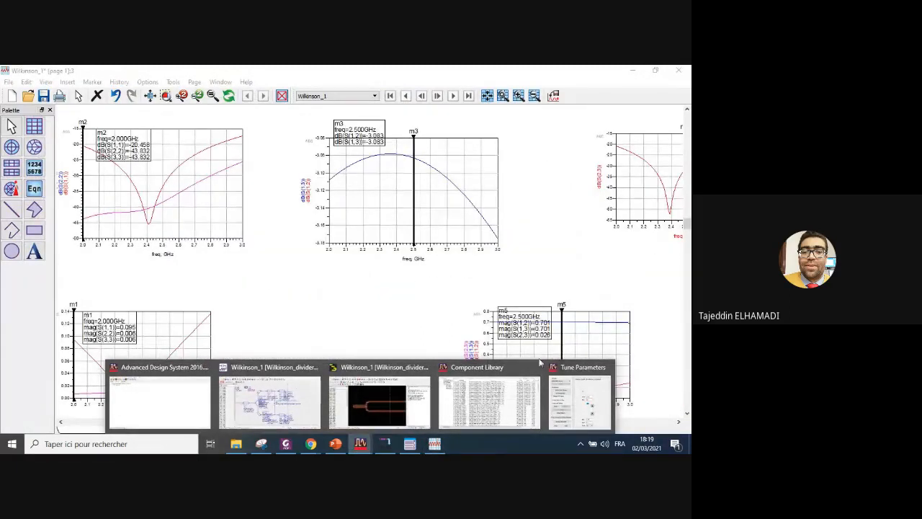
{"action": "left_click", "coordinate": [569, 412]}
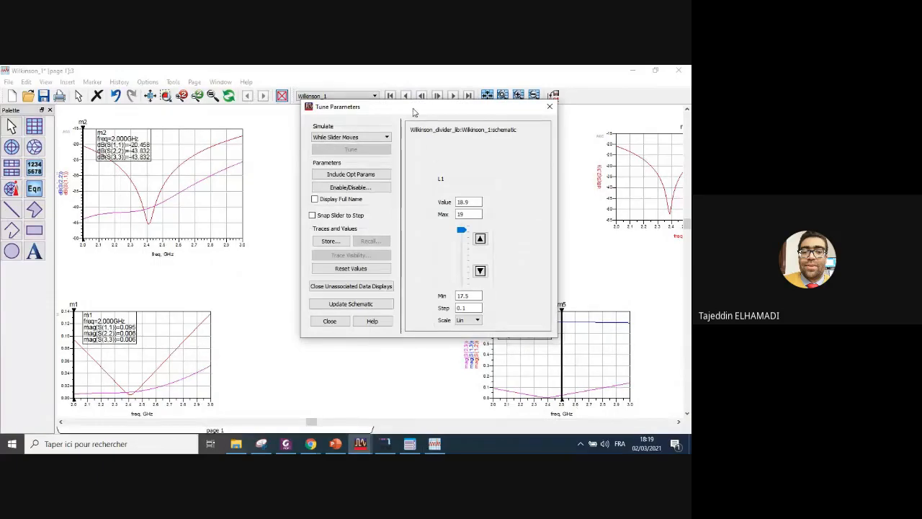
{"action": "left_click_drag", "start_coordinate": [407, 112], "coordinate": [489, 115]}
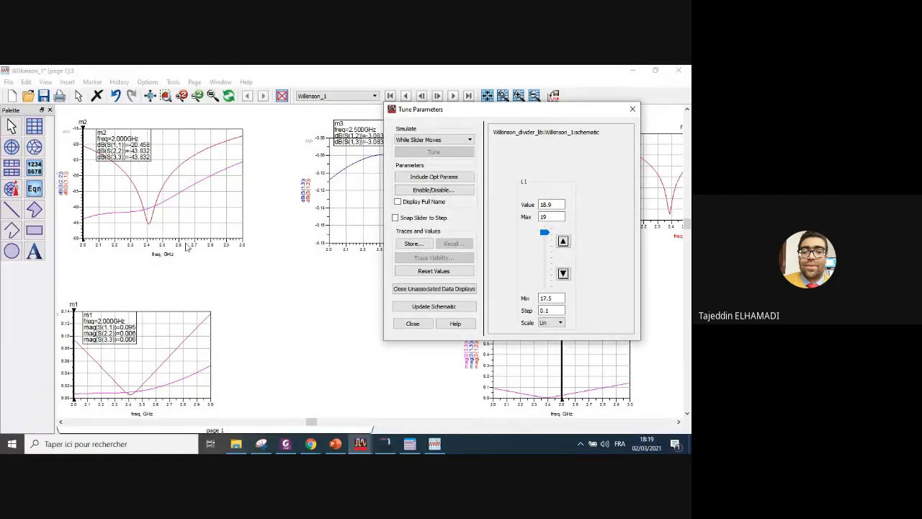
{"action": "left_click", "coordinate": [564, 273]}
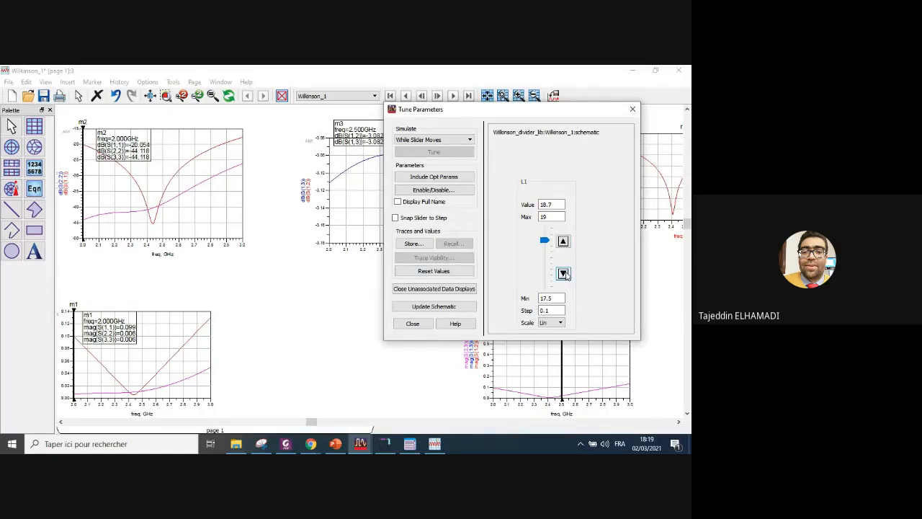
{"action": "left_click", "coordinate": [563, 273]}
{"action": "left_click", "coordinate": [563, 273]}
{"action": "left_click", "coordinate": [563, 274]}
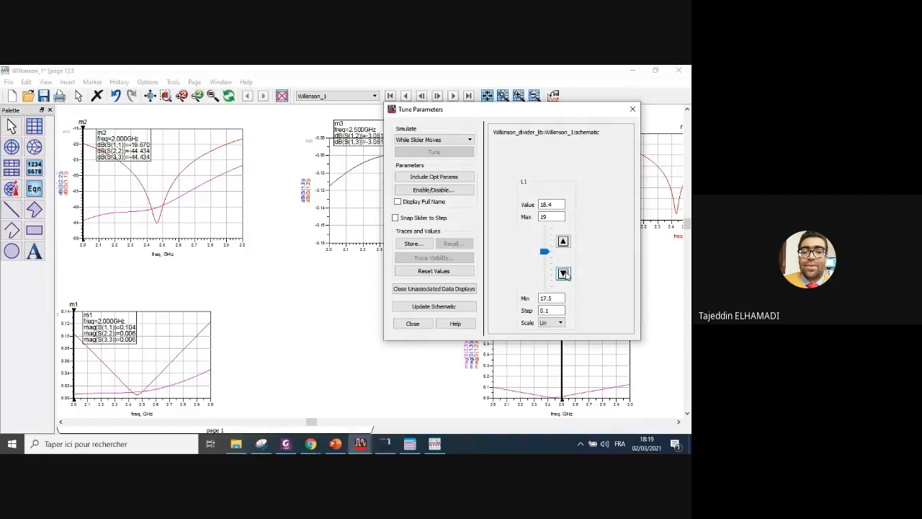
{"action": "left_click", "coordinate": [564, 274]}
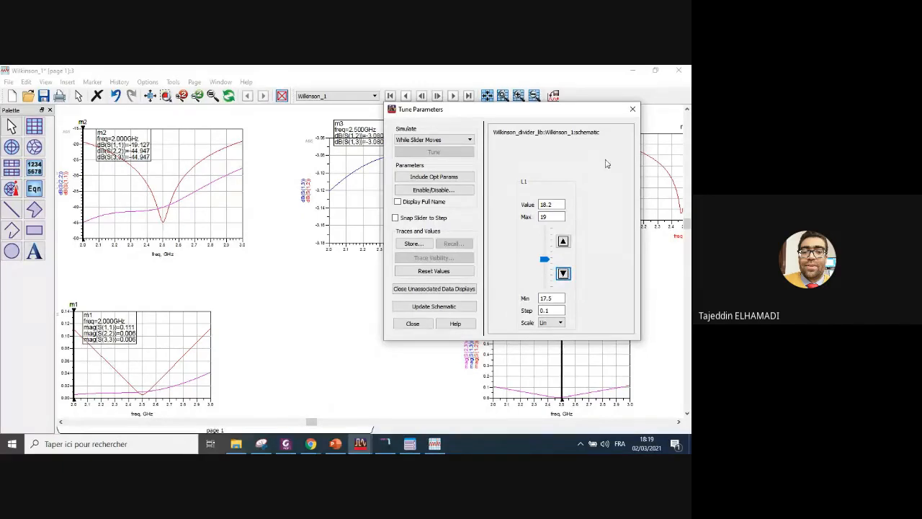
- Update the schematic with the tuned L1 value and exit tune mode
{"action": "left_click", "coordinate": [440, 312]}
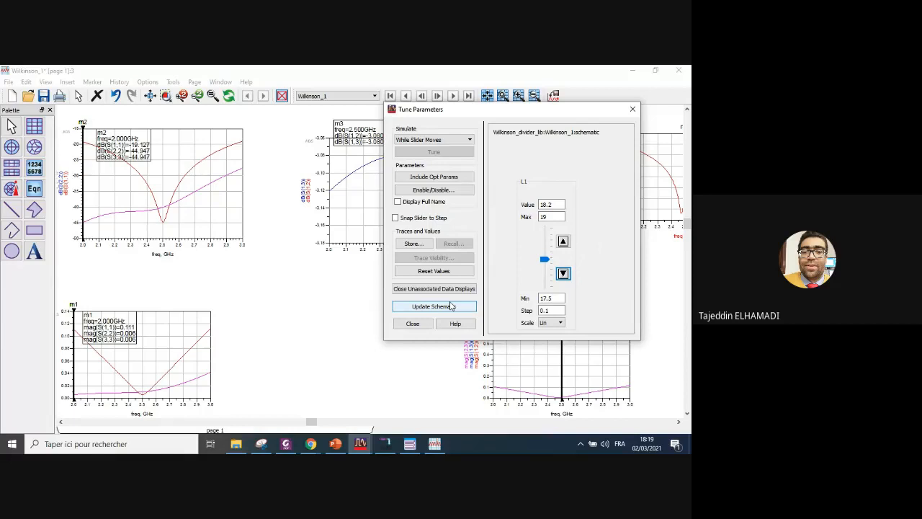
{"action": "left_click", "coordinate": [424, 324]}
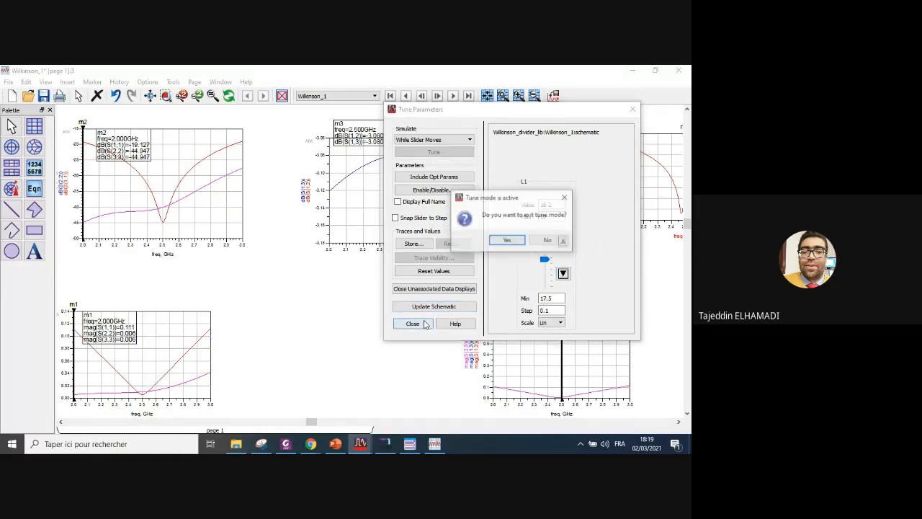
{"action": "left_click", "coordinate": [507, 240]}
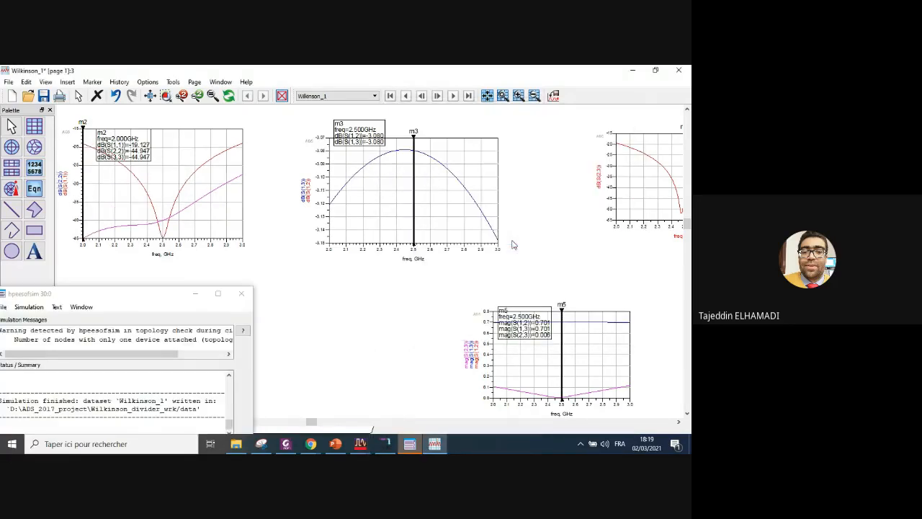
- Close the simulation status window, move the dB S(2,3) plot beside the S(1,2)/S(1,3) plot, and check the S(1,1) minimum
{"action": "left_click", "coordinate": [242, 295]}
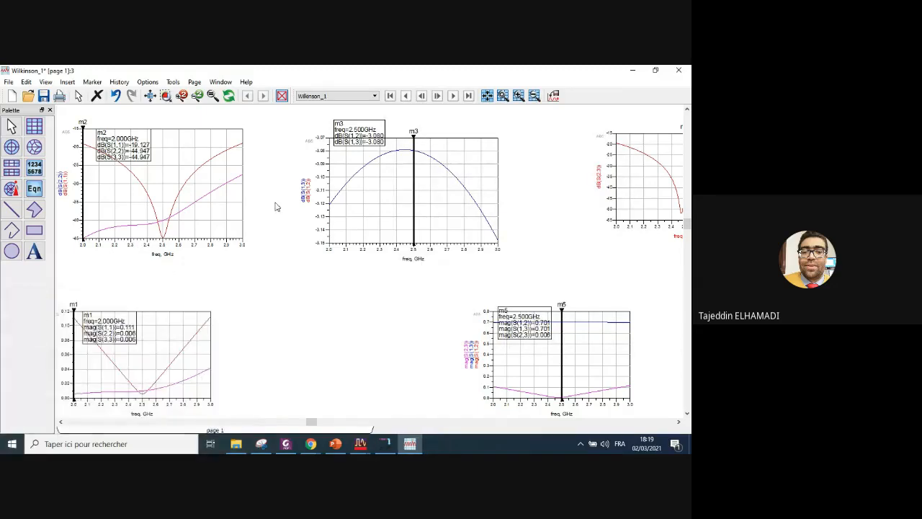
{"action": "left_click_drag", "start_coordinate": [663, 182], "coordinate": [572, 203]}
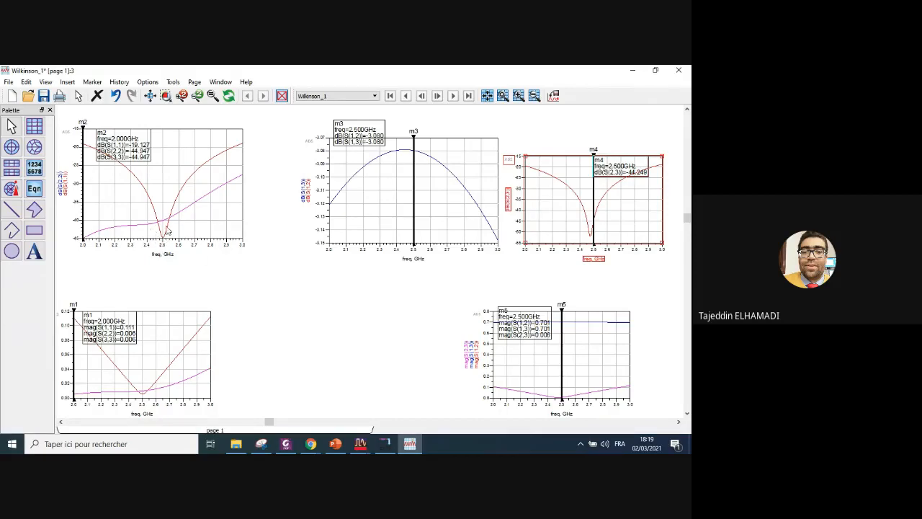
{"action": "mouse_move", "coordinate": [170, 246]}
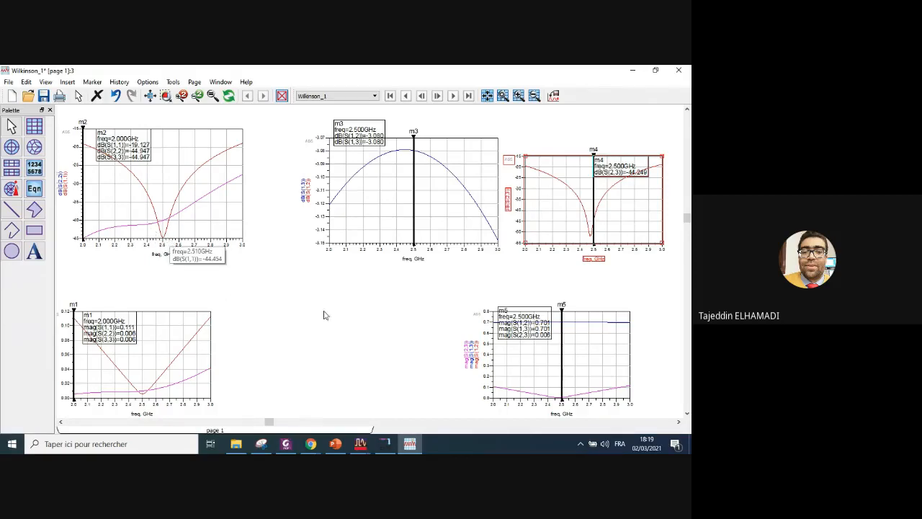
- Return to the schematic and review the upper curve and microstrip lines TL4, TL2, TL1 and TL3
{"action": "left_click", "coordinate": [360, 443]}
{"action": "left_click", "coordinate": [408, 418]}
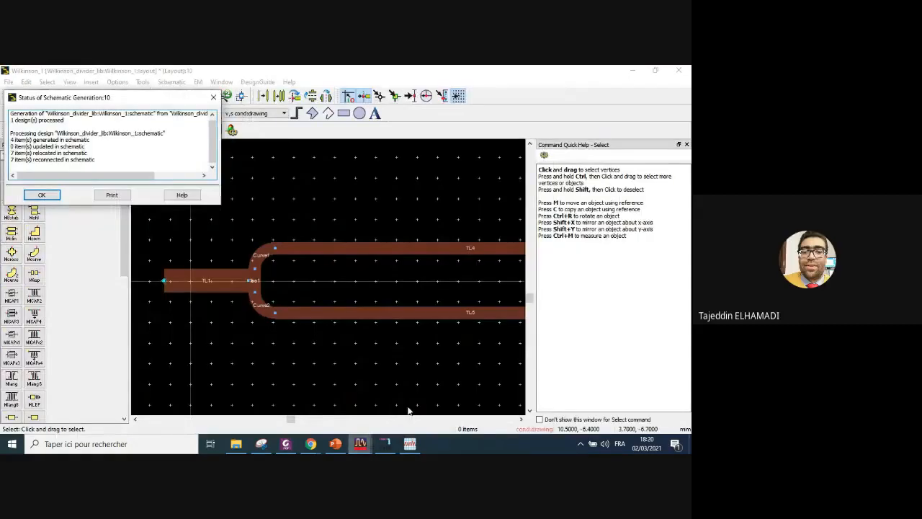
{"action": "left_click", "coordinate": [360, 444]}
{"action": "left_click", "coordinate": [324, 416]}
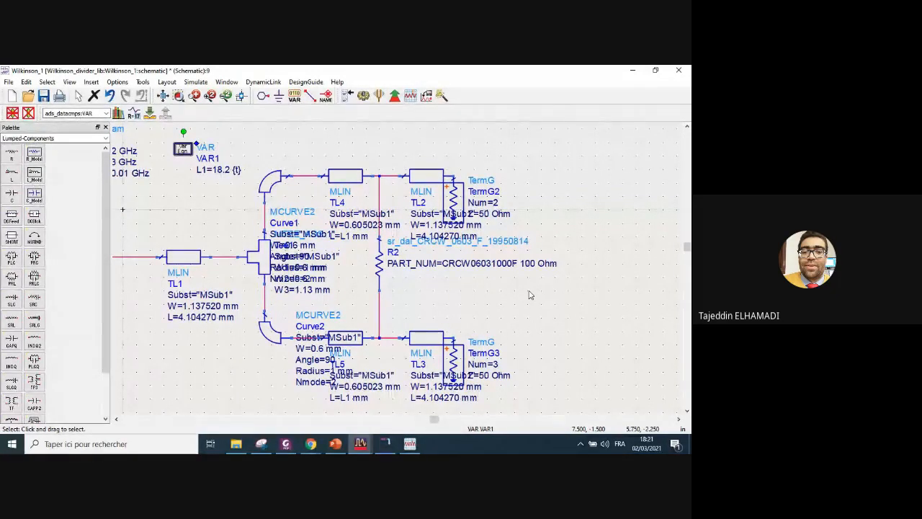
{"action": "left_click", "coordinate": [276, 180]}
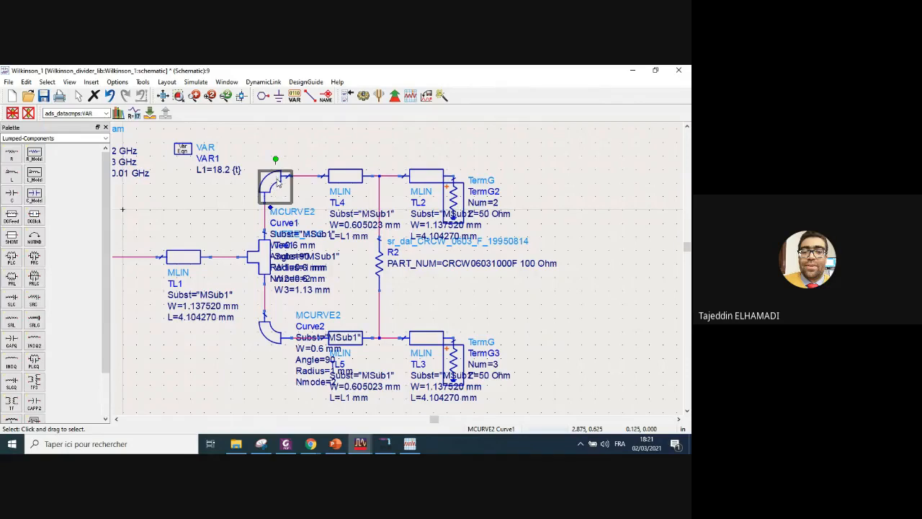
{"action": "left_click", "coordinate": [340, 178]}
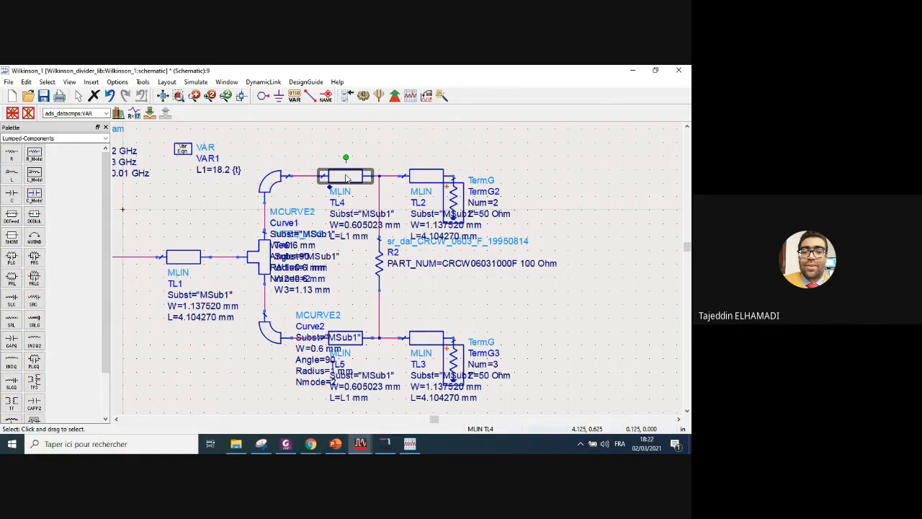
{"action": "left_click", "coordinate": [438, 178]}
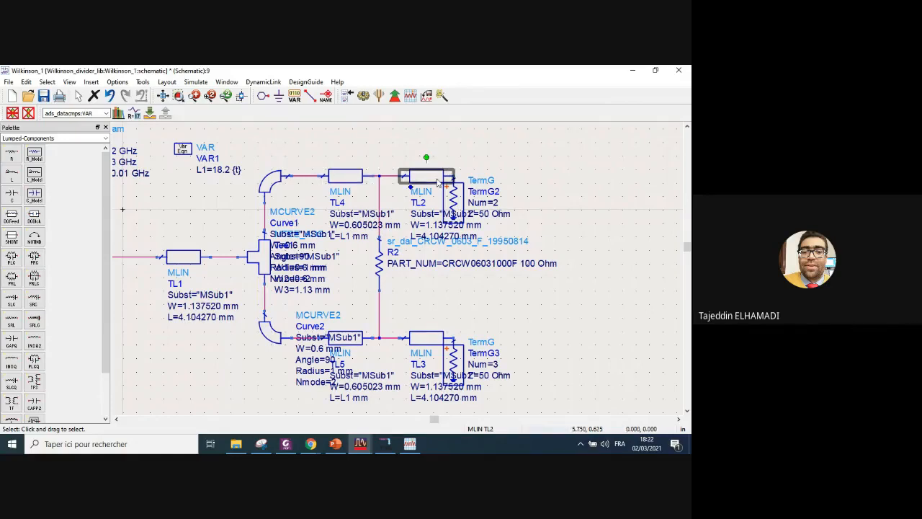
{"action": "left_click", "coordinate": [185, 263]}
{"action": "left_click", "coordinate": [416, 349]}
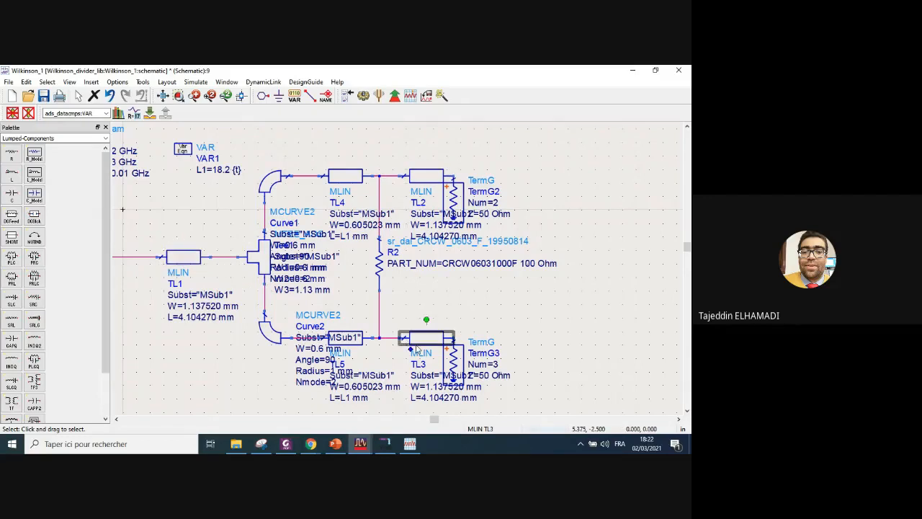
{"action": "left_click", "coordinate": [430, 183]}
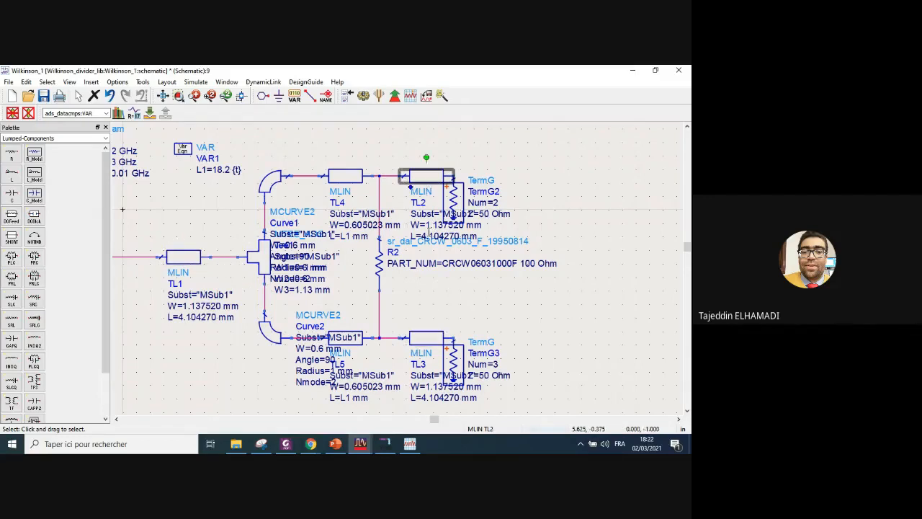
- Set the length of the input microstrip line TL1 to 2 mm
{"action": "left_click", "coordinate": [431, 235]}
{"action": "left_click", "coordinate": [207, 317]}
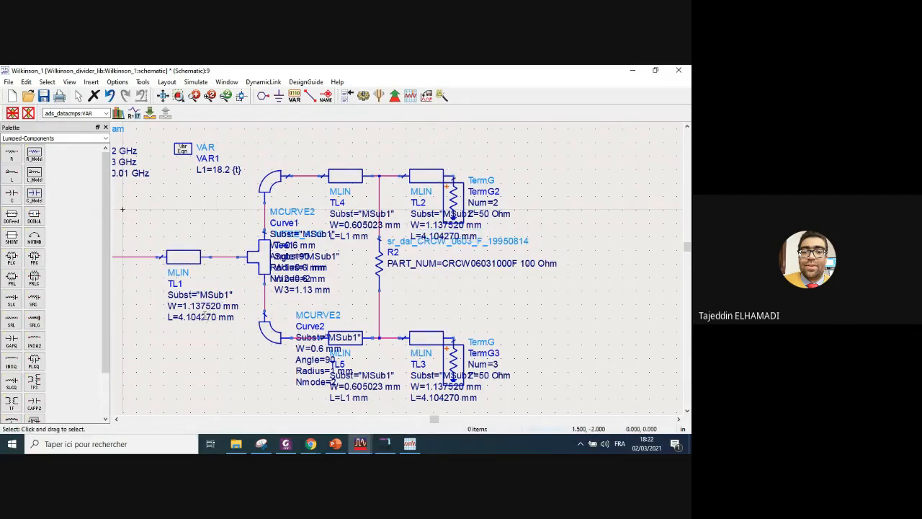
{"action": "left_click", "coordinate": [207, 317]}
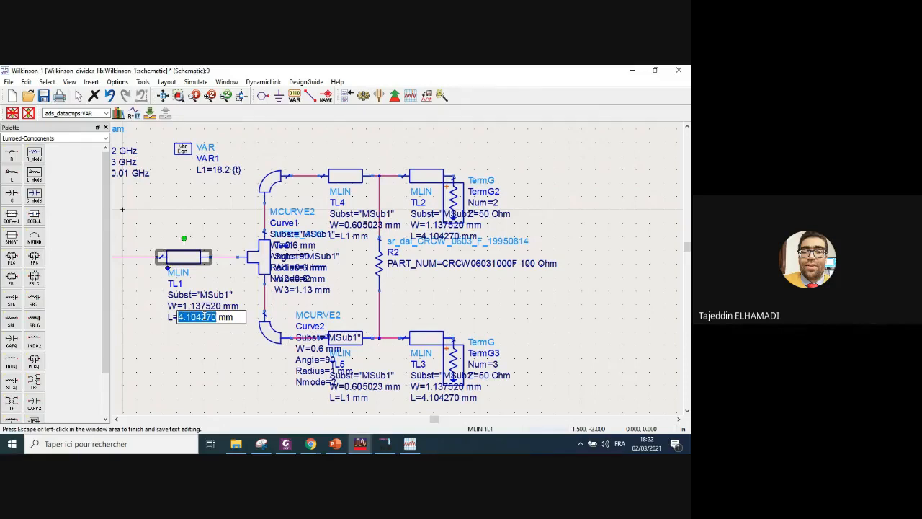
{"action": "type", "text": "2"}
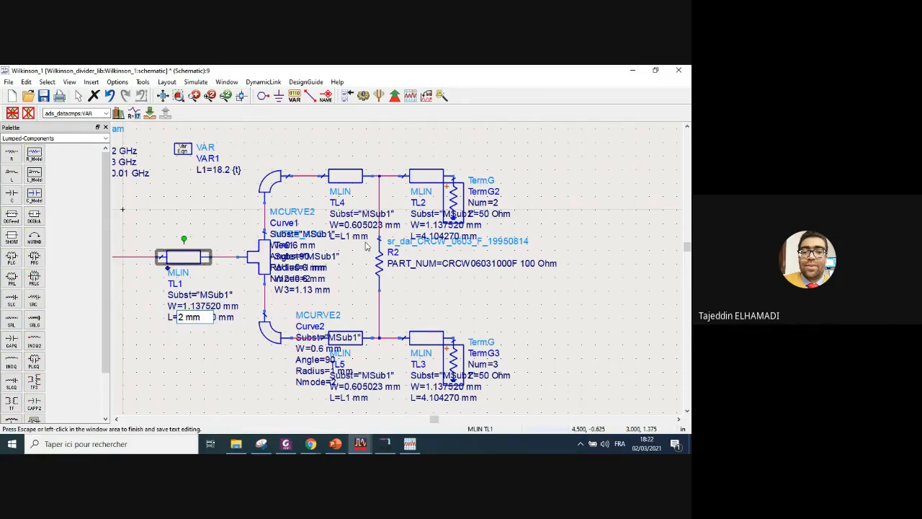
{"action": "left_click", "coordinate": [430, 239]}
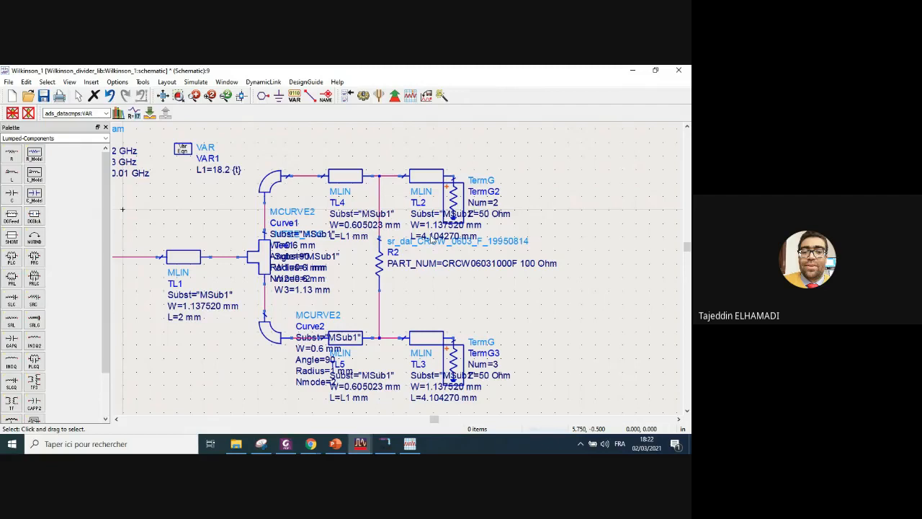
- Set the lengths of output lines TL2 and TL3 to 2 mm each and simulate the schematic
{"action": "double_click", "coordinate": [448, 235]}
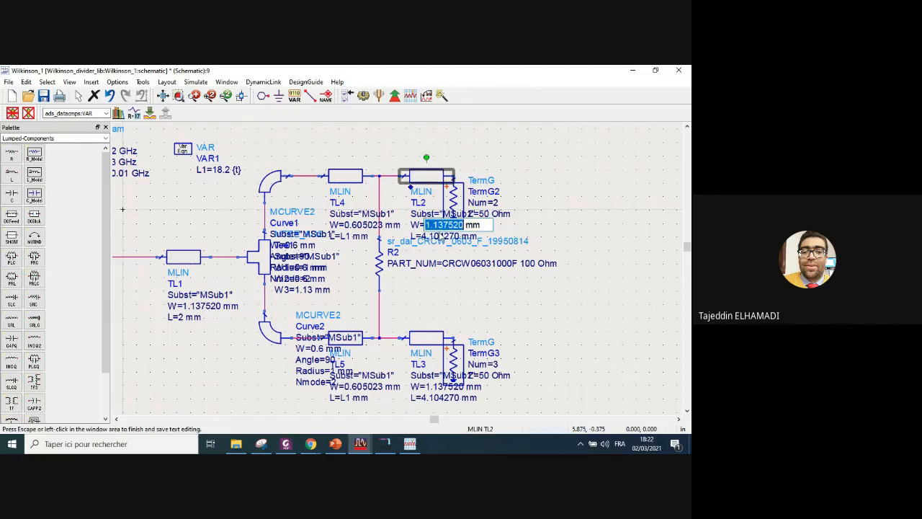
{"action": "key", "text": "Tab"}
{"action": "type", "text": "2"}
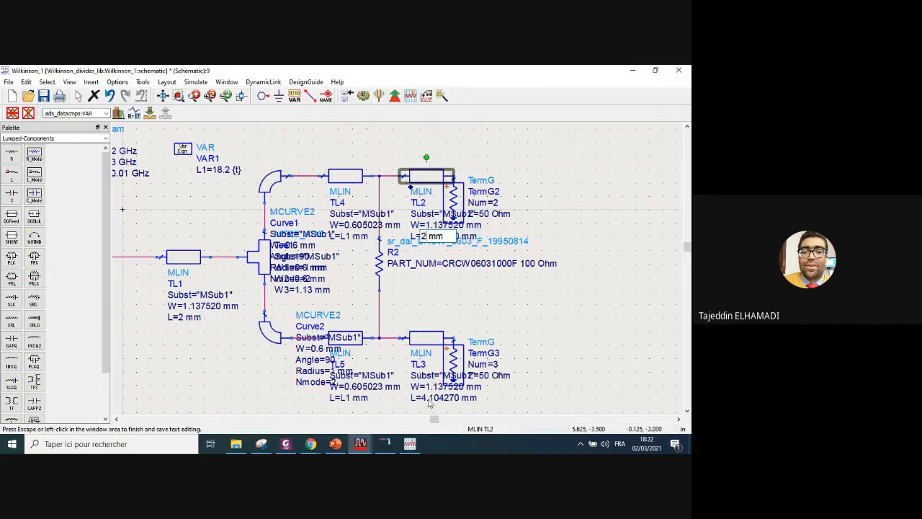
{"action": "left_click", "coordinate": [429, 404]}
{"action": "double_click", "coordinate": [434, 398]}
{"action": "type", "text": "2"}
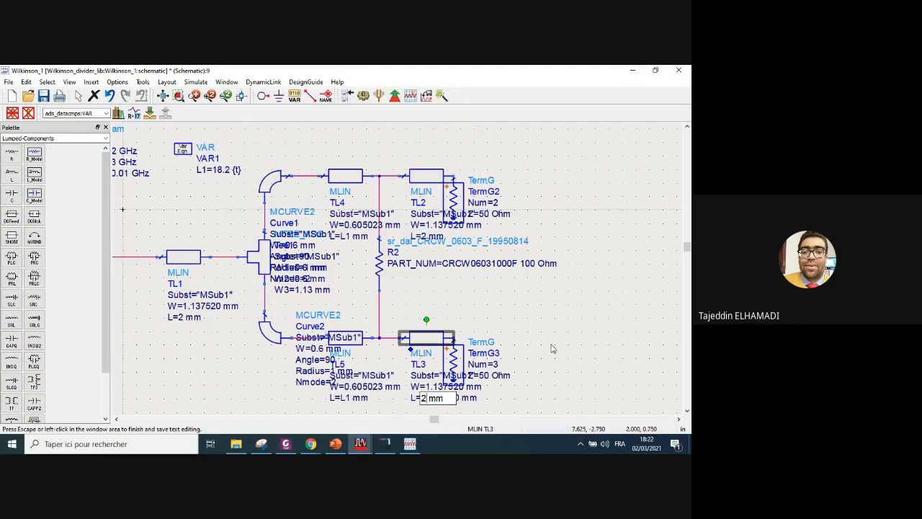
{"action": "left_click", "coordinate": [571, 327]}
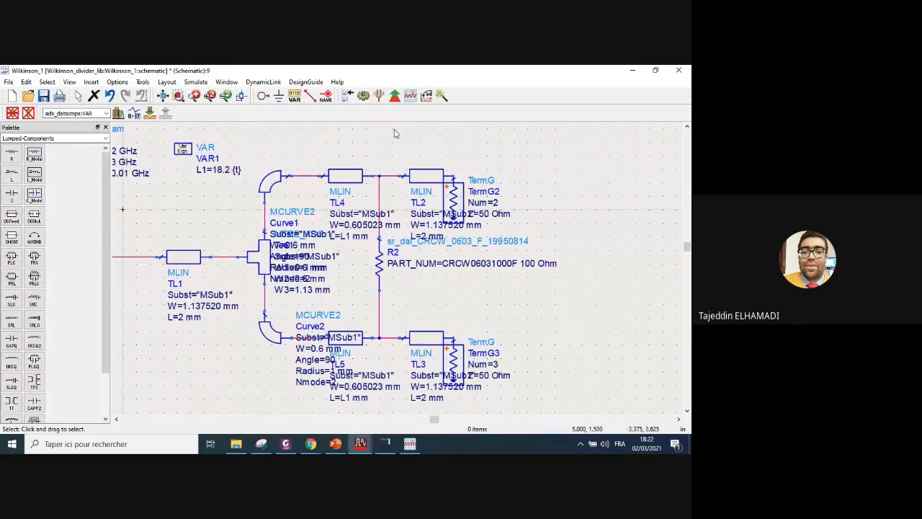
{"action": "left_click", "coordinate": [362, 96]}
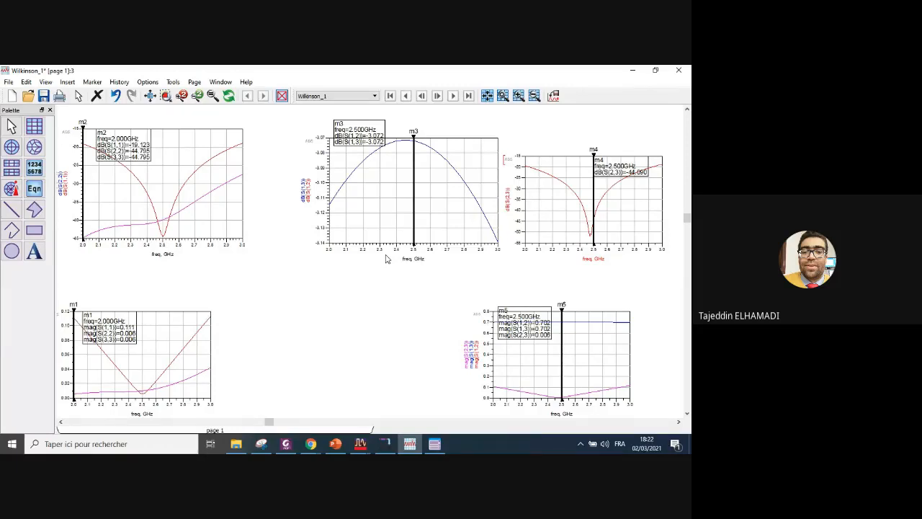
- Return from the S-parameter plots to the schematic and compare output lines TL2 and TL3
{"action": "mouse_move", "coordinate": [360, 442]}
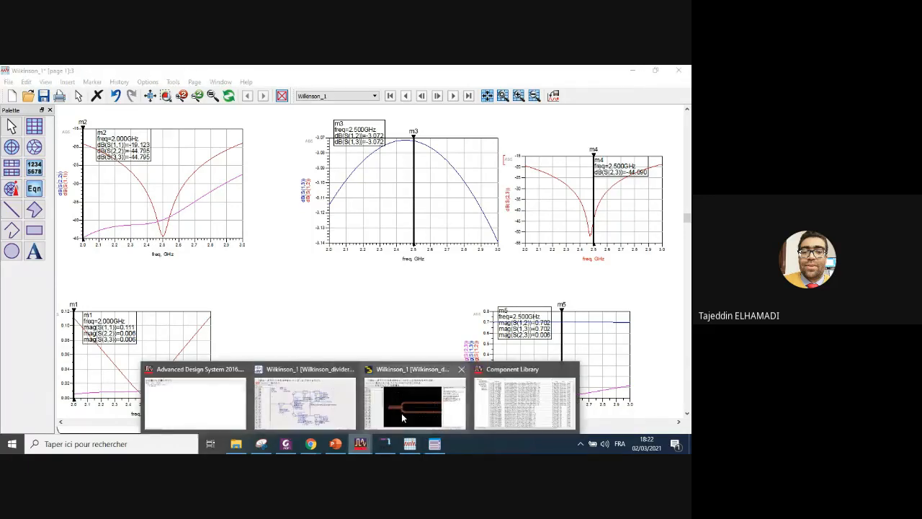
{"action": "left_click", "coordinate": [304, 401]}
{"action": "left_click", "coordinate": [426, 175]}
{"action": "left_click", "coordinate": [435, 339]}
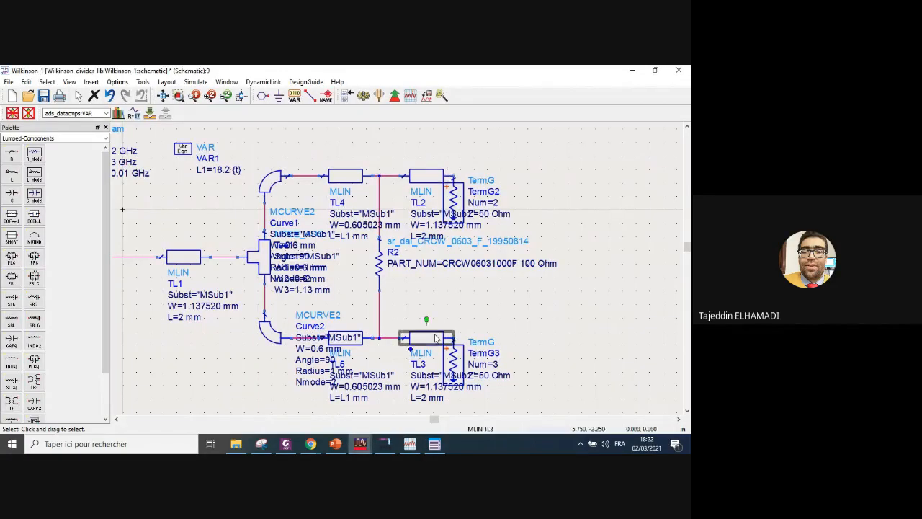
{"action": "left_click", "coordinate": [431, 177]}
{"action": "left_click", "coordinate": [428, 339]}
{"action": "left_click", "coordinate": [433, 178]}
{"action": "left_click", "coordinate": [433, 337]}
{"action": "left_click", "coordinate": [558, 306]}
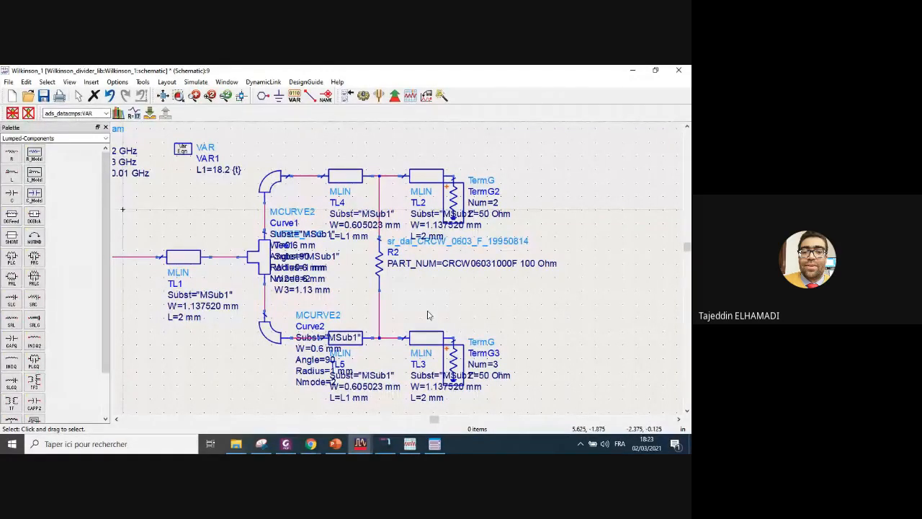
- Bring the whole divider circuit into view and save the Wilkinson_1 schematic
{"action": "scroll", "coordinate": [428, 314], "scroll_direction": "down", "scroll_amount": 2}
{"action": "left_click_drag", "start_coordinate": [171, 295], "coordinate": [208, 280]}
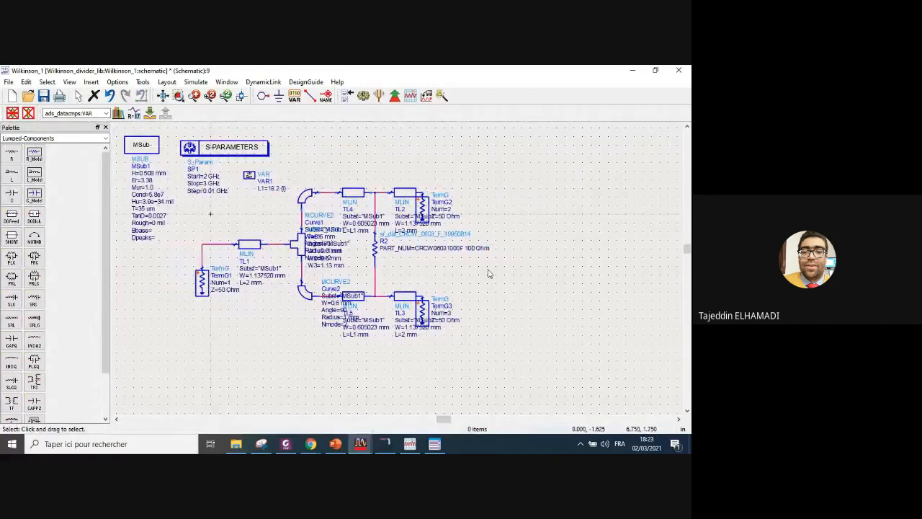
{"action": "left_click", "coordinate": [43, 95]}
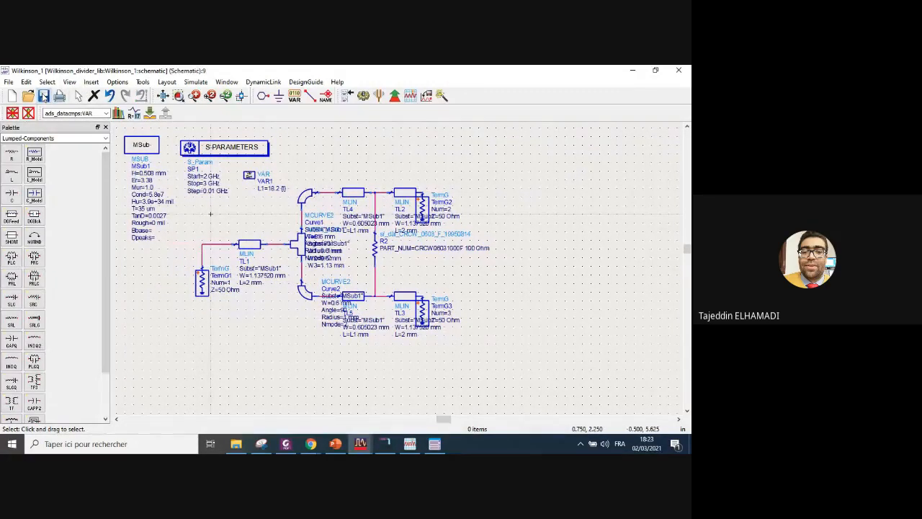
- Switch to the Wilkinson_1 layout, close the schematic generation status, and examine the input junction, branches and output lines
{"action": "left_click", "coordinate": [414, 407]}
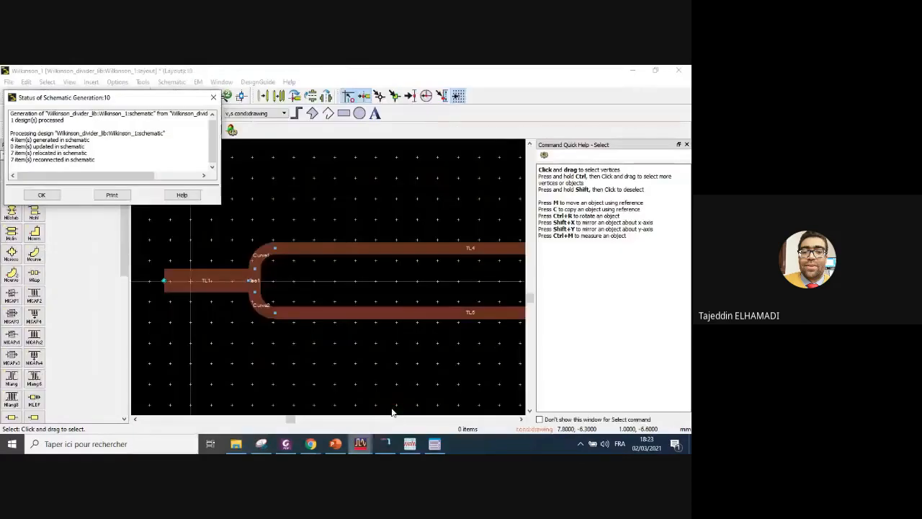
{"action": "left_click", "coordinate": [41, 195]}
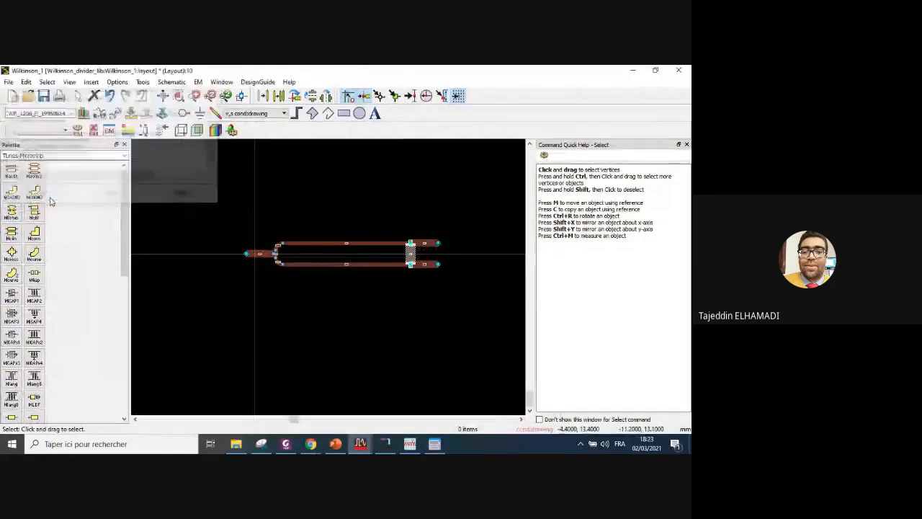
{"action": "scroll", "coordinate": [433, 267], "scroll_direction": "up", "scroll_amount": 3}
{"action": "scroll", "coordinate": [323, 278], "scroll_direction": "down", "scroll_amount": 3}
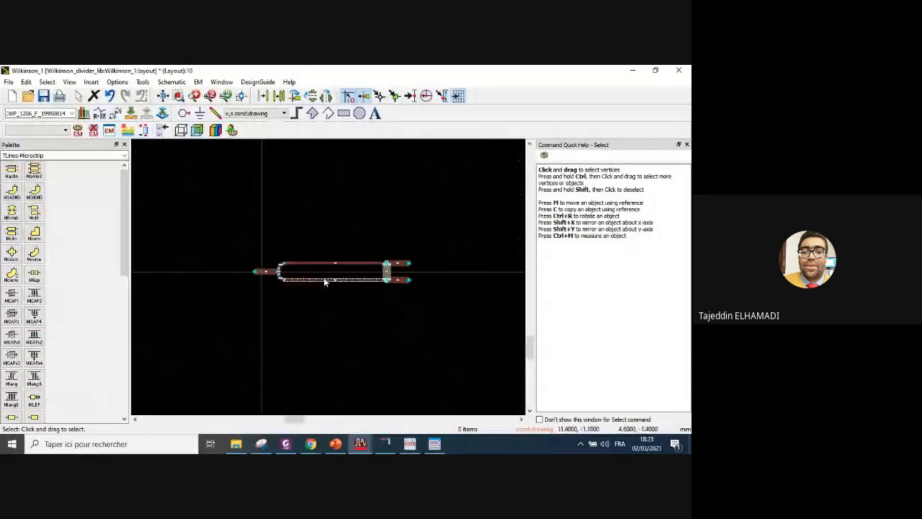
{"action": "scroll", "coordinate": [323, 275], "scroll_direction": "up", "scroll_amount": 5}
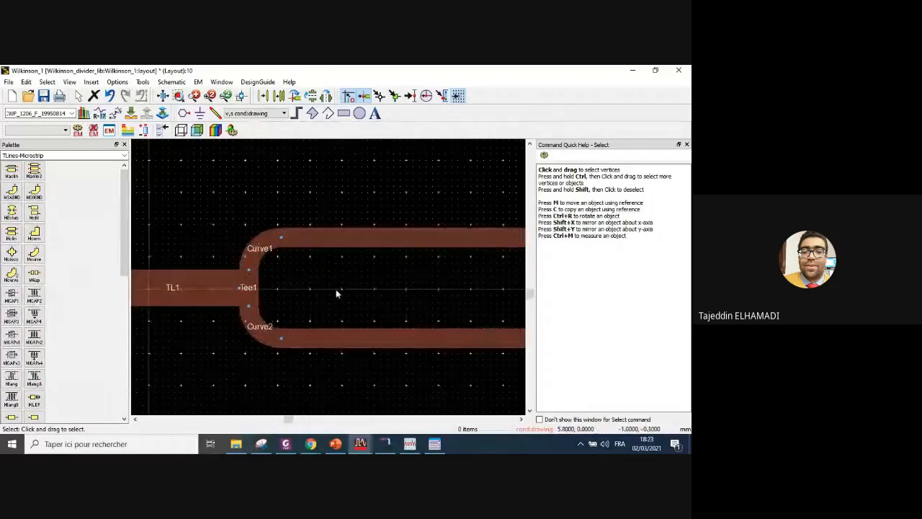
{"action": "scroll", "coordinate": [335, 288], "scroll_direction": "down", "scroll_amount": 3}
{"action": "scroll", "coordinate": [334, 281], "scroll_direction": "up", "scroll_amount": 3}
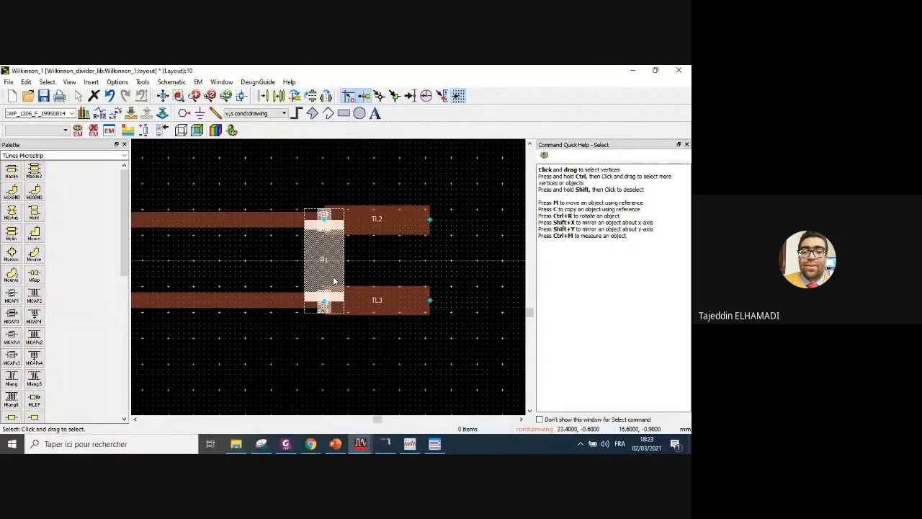
{"action": "scroll", "coordinate": [327, 276], "scroll_direction": "down", "scroll_amount": 2}
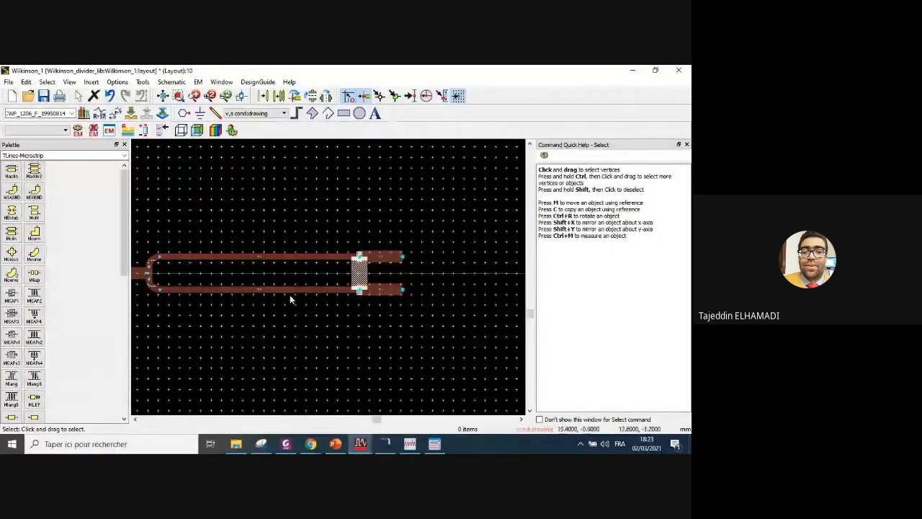
{"action": "scroll", "coordinate": [195, 292], "scroll_direction": "up", "scroll_amount": 2}
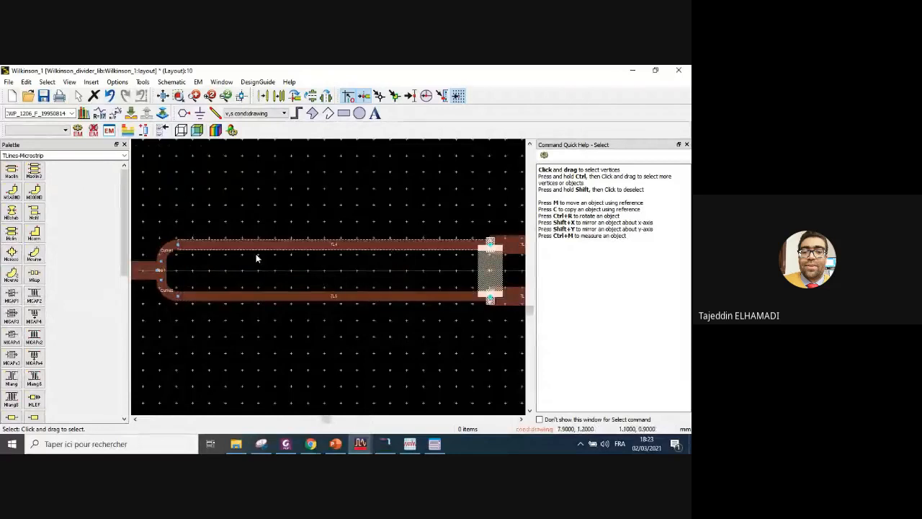
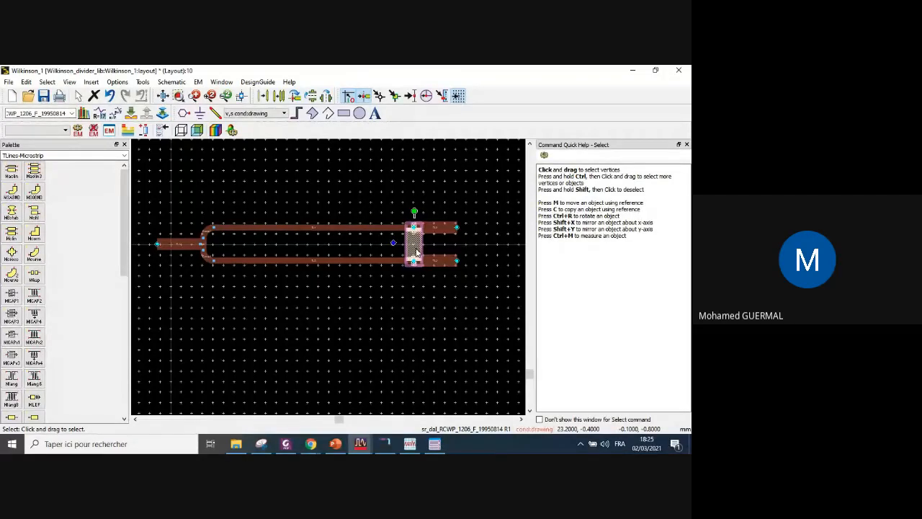
- Examine how resistor R1 sits between the two branches in the layout
{"action": "scroll", "coordinate": [415, 252], "scroll_direction": "down", "scroll_amount": 3}
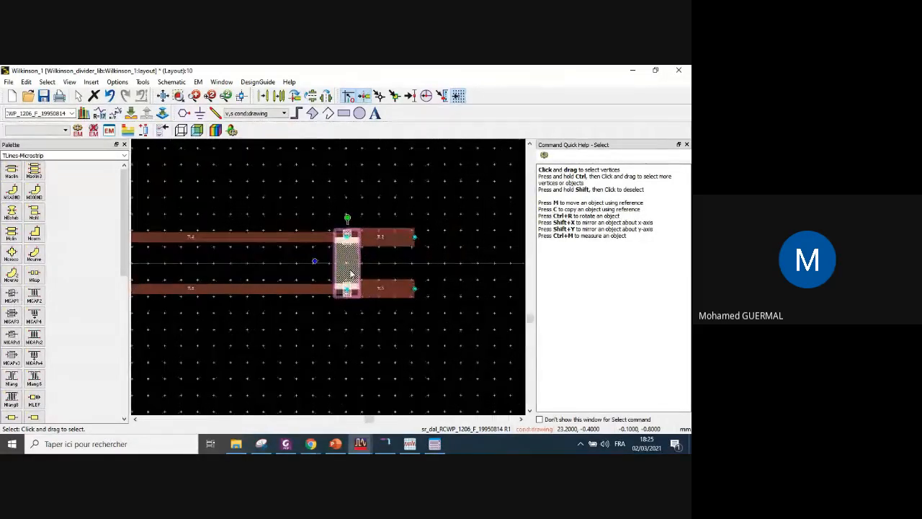
{"action": "scroll", "coordinate": [328, 281], "scroll_direction": "up", "scroll_amount": 3}
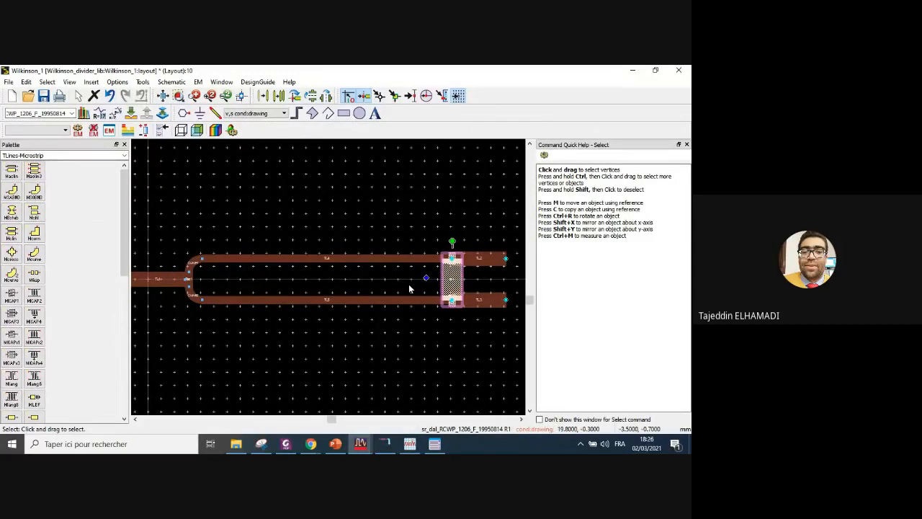
{"action": "scroll", "coordinate": [409, 284], "scroll_direction": "down", "scroll_amount": 3}
{"action": "scroll", "coordinate": [328, 274], "scroll_direction": "up", "scroll_amount": 2}
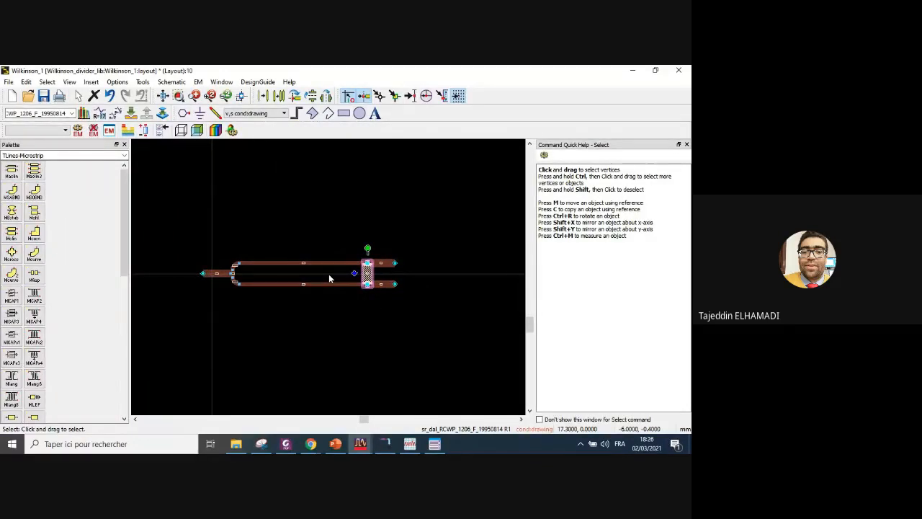
- Open TL1's instance parameters in the schematic, review the available dispersion models, and close them without changes
{"action": "left_click", "coordinate": [361, 446]}
{"action": "left_click", "coordinate": [345, 401]}
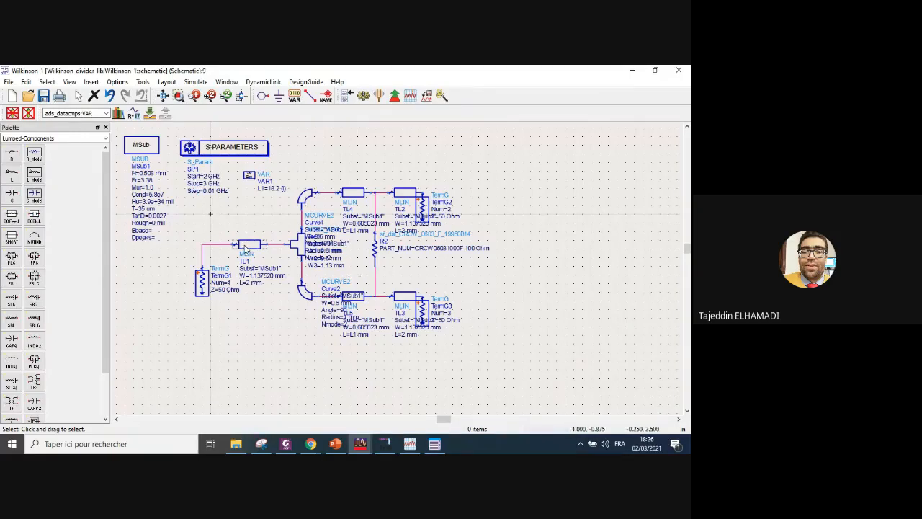
{"action": "left_click", "coordinate": [243, 249]}
{"action": "double_click", "coordinate": [243, 249]}
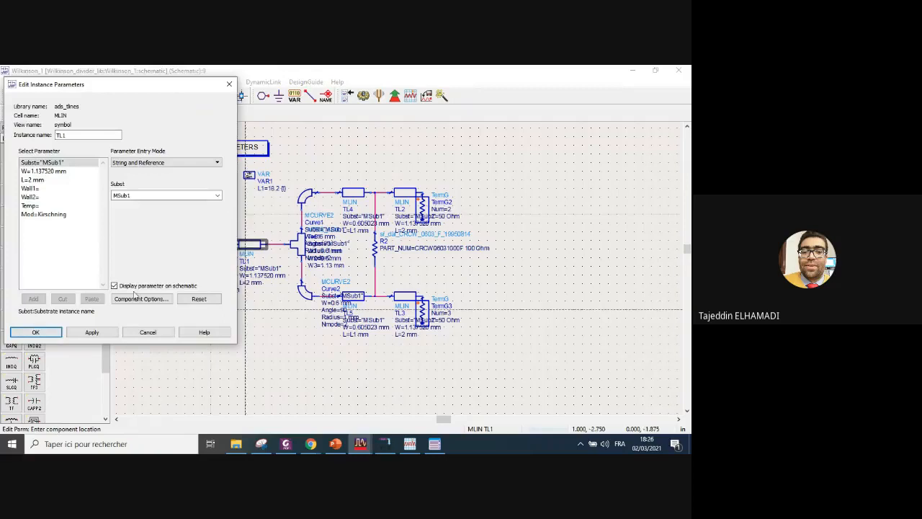
{"action": "left_click", "coordinate": [33, 216]}
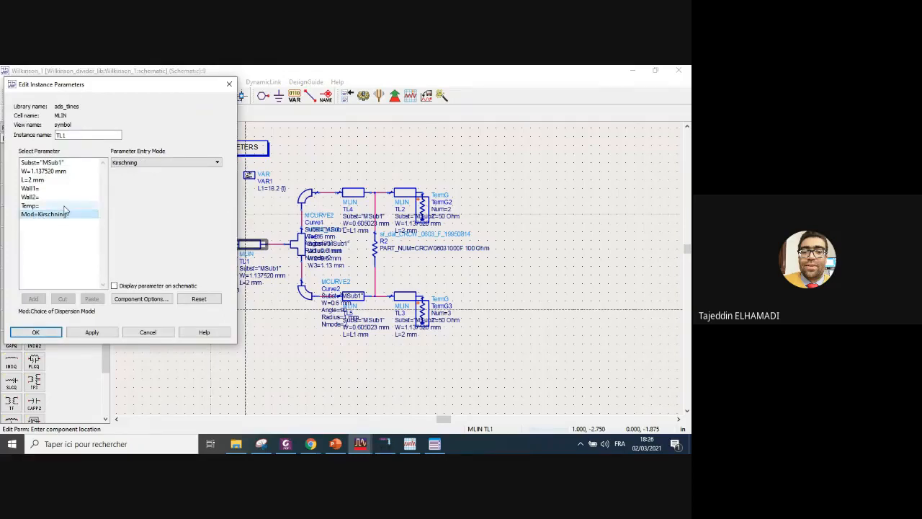
{"action": "left_click", "coordinate": [162, 164]}
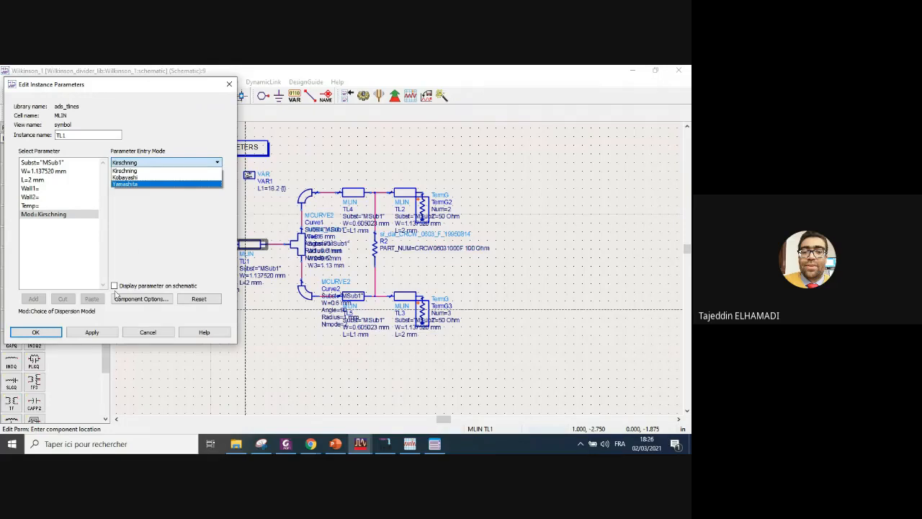
{"action": "left_click", "coordinate": [153, 271]}
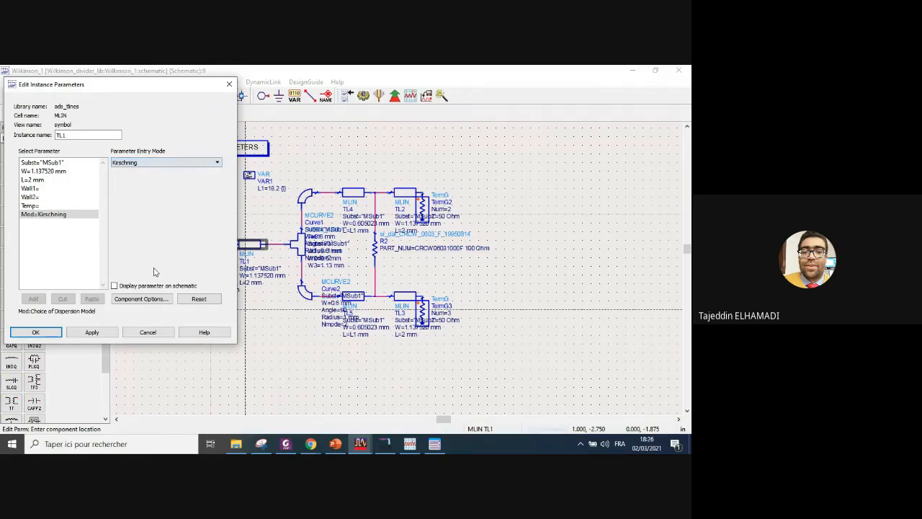
{"action": "left_click", "coordinate": [148, 332]}
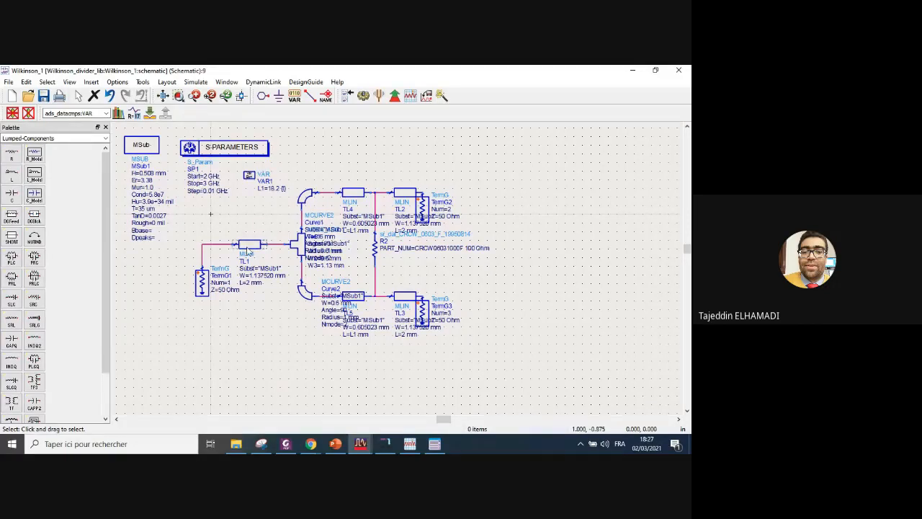
- Point out TL1 in the schematic, return to the layout, and examine the divider's branches and input junction
{"action": "left_click", "coordinate": [248, 248]}
{"action": "left_click", "coordinate": [261, 317]}
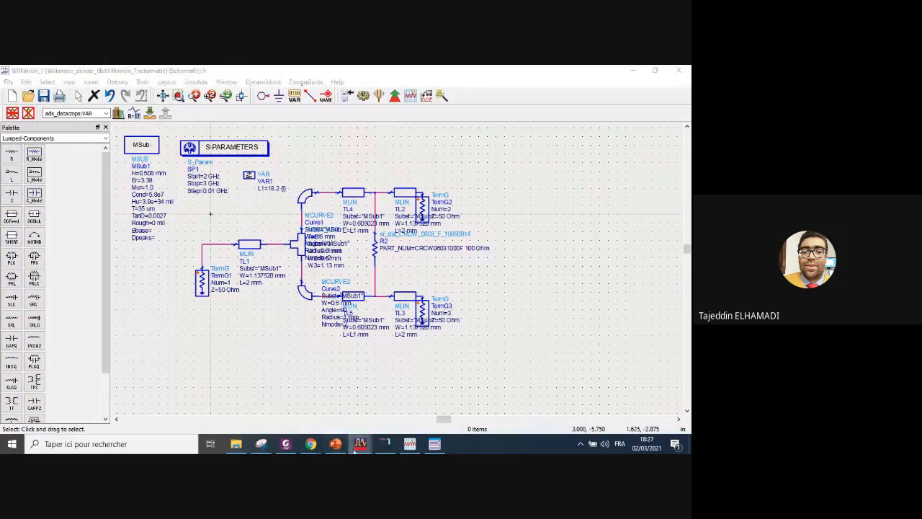
{"action": "mouse_move", "coordinate": [360, 444]}
{"action": "left_click", "coordinate": [405, 425]}
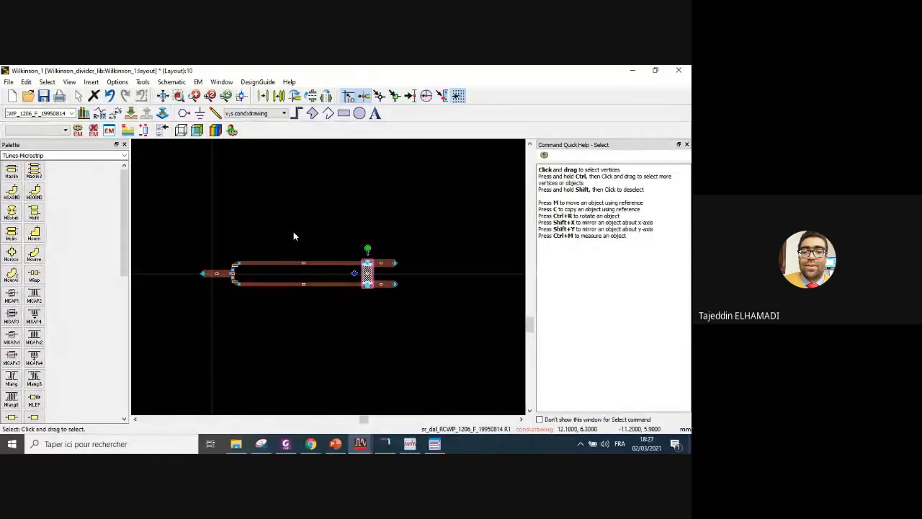
{"action": "scroll", "coordinate": [333, 281], "scroll_direction": "up", "scroll_amount": 3}
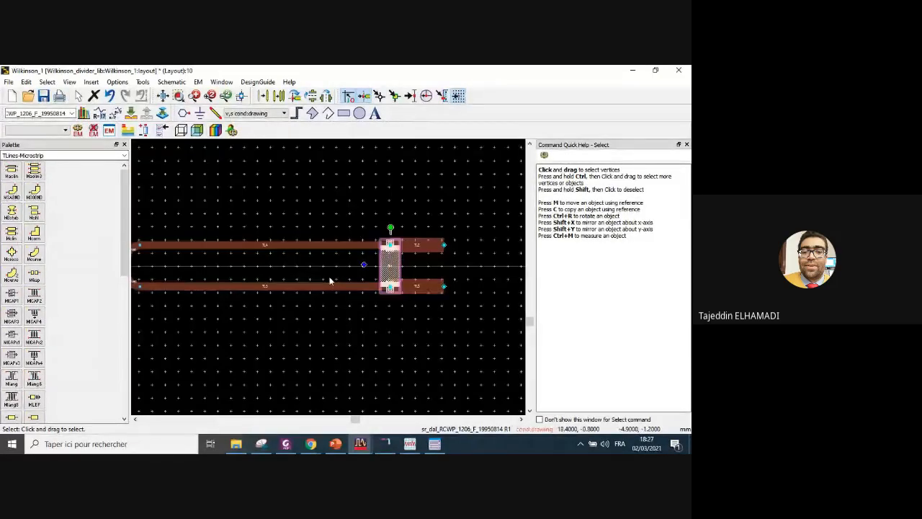
{"action": "scroll", "coordinate": [309, 270], "scroll_direction": "down", "scroll_amount": 4}
{"action": "scroll", "coordinate": [324, 277], "scroll_direction": "up", "scroll_amount": 3}
{"action": "scroll", "coordinate": [322, 285], "scroll_direction": "up", "scroll_amount": 1}
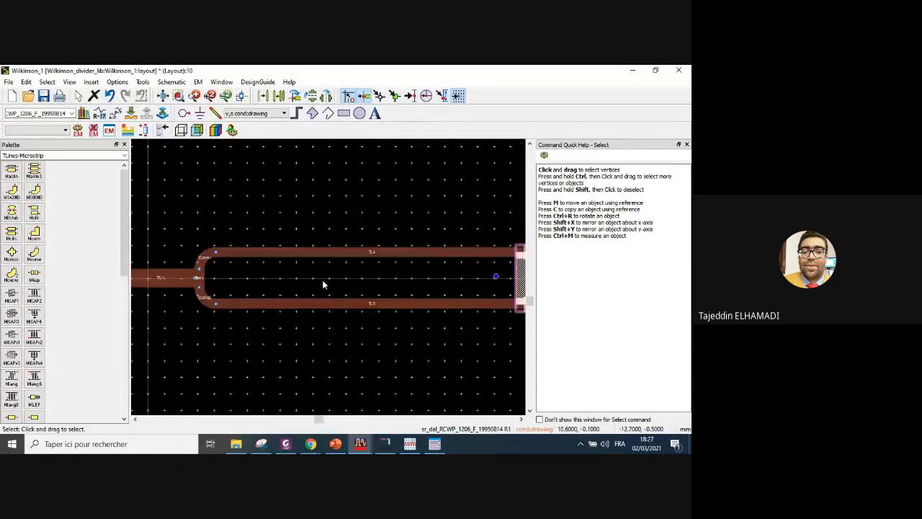
- Delete the resistor that bridges the ends of the two branches in the layout
{"action": "scroll", "coordinate": [326, 281], "scroll_direction": "down", "scroll_amount": 2}
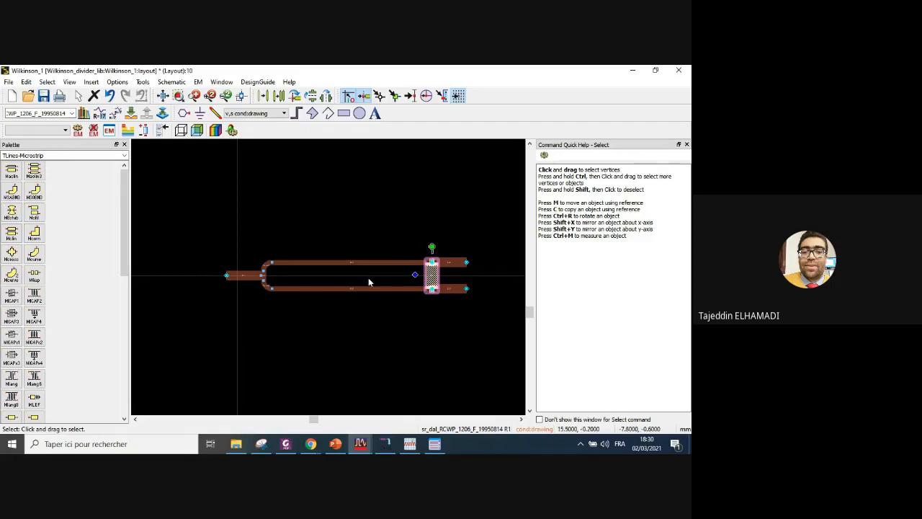
{"action": "scroll", "coordinate": [339, 281], "scroll_direction": "up", "scroll_amount": 2}
{"action": "scroll", "coordinate": [339, 280], "scroll_direction": "up", "scroll_amount": 1}
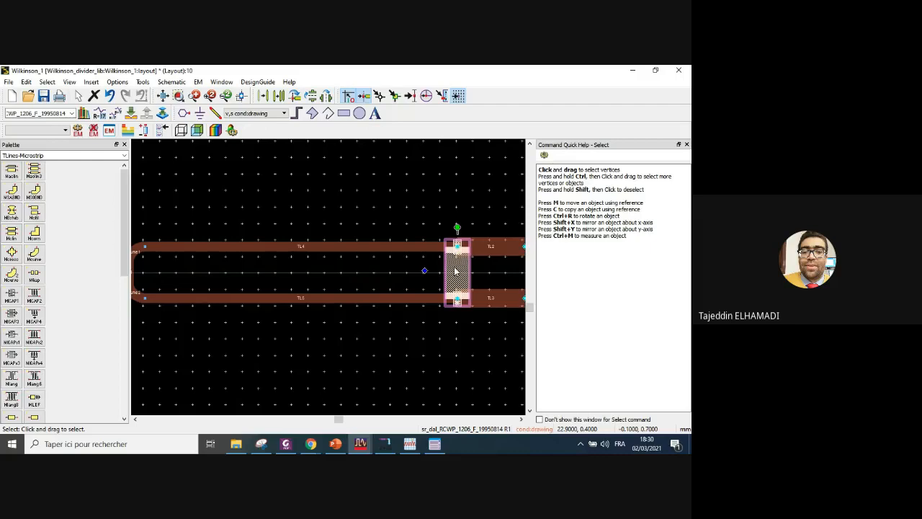
{"action": "key", "text": "Delete"}
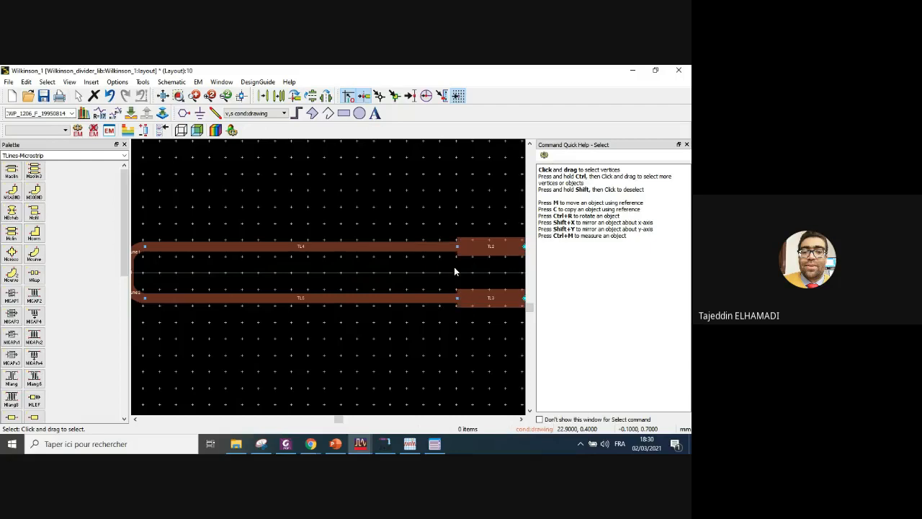
{"action": "key", "text": "f"}
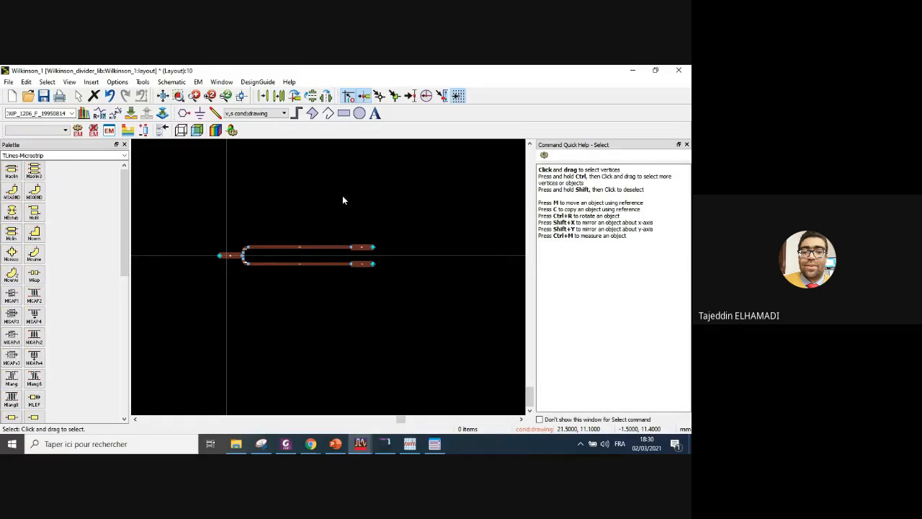
- Place a pin at the centre of TL1's open input edge in the layout
{"action": "scroll", "coordinate": [323, 276], "scroll_direction": "up", "scroll_amount": 5}
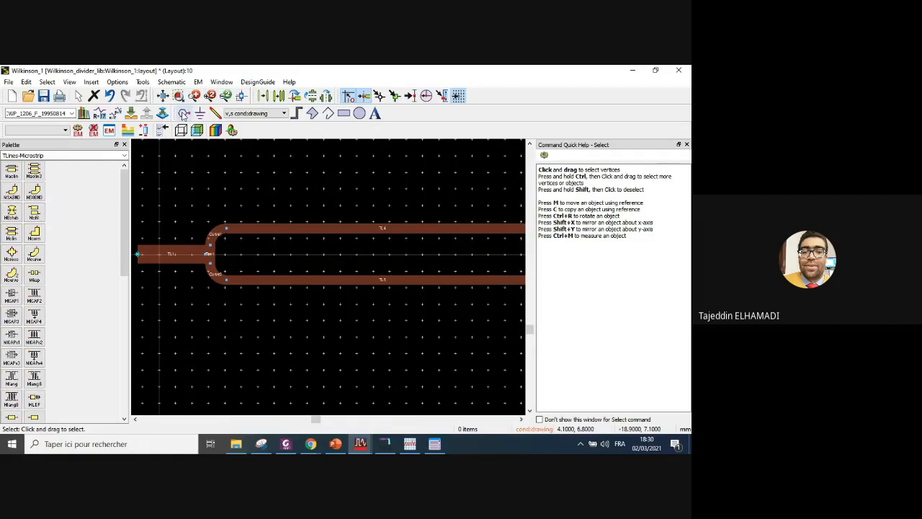
{"action": "left_click", "coordinate": [185, 113]}
{"action": "scroll", "coordinate": [325, 278], "scroll_direction": "up", "scroll_amount": 6}
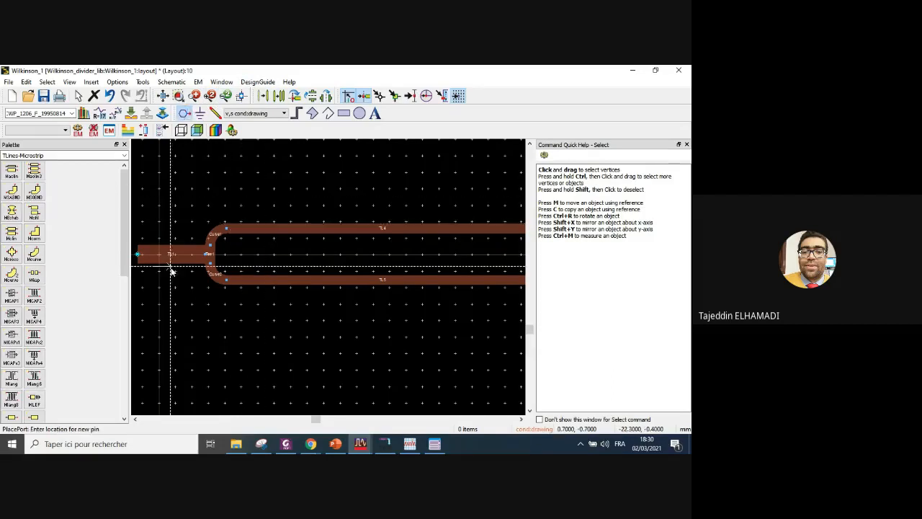
{"action": "scroll", "coordinate": [325, 280], "scroll_direction": "up", "scroll_amount": 1}
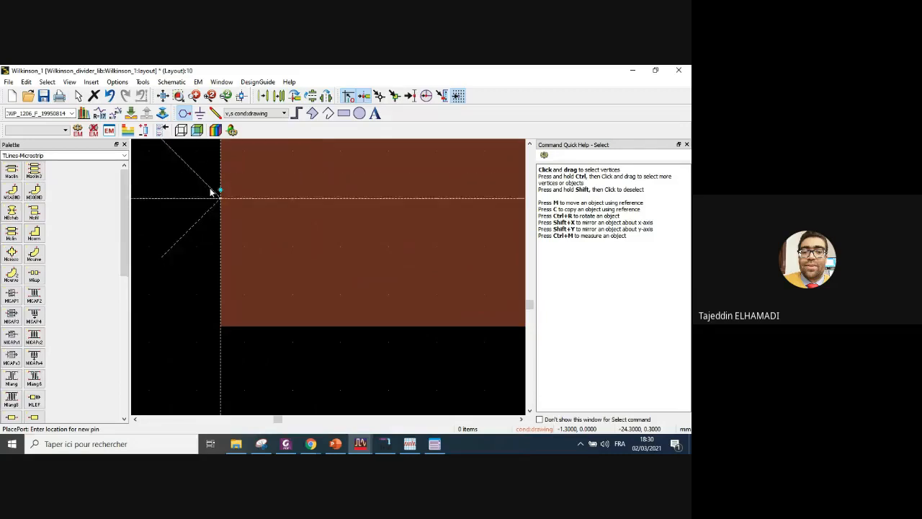
{"action": "scroll", "coordinate": [214, 191], "scroll_direction": "up", "scroll_amount": 1}
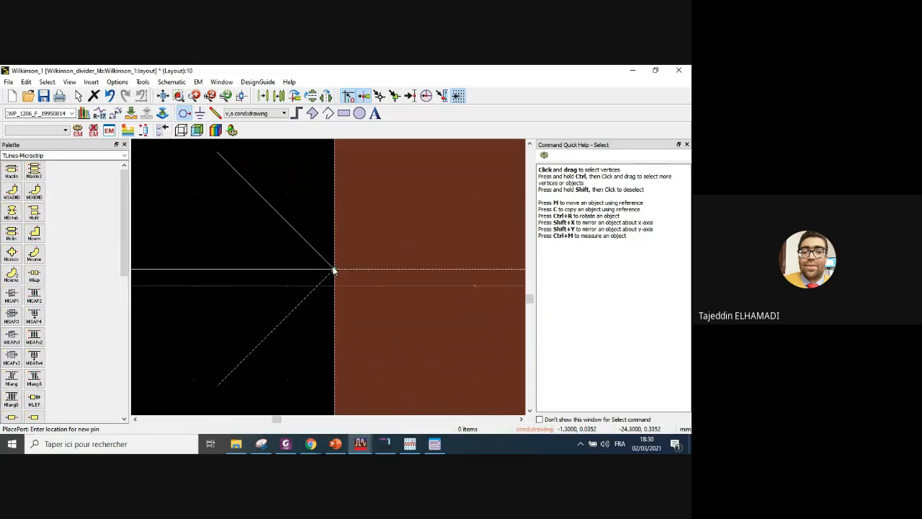
{"action": "left_click", "coordinate": [332, 269]}
{"action": "scroll", "coordinate": [317, 284], "scroll_direction": "down", "scroll_amount": 2}
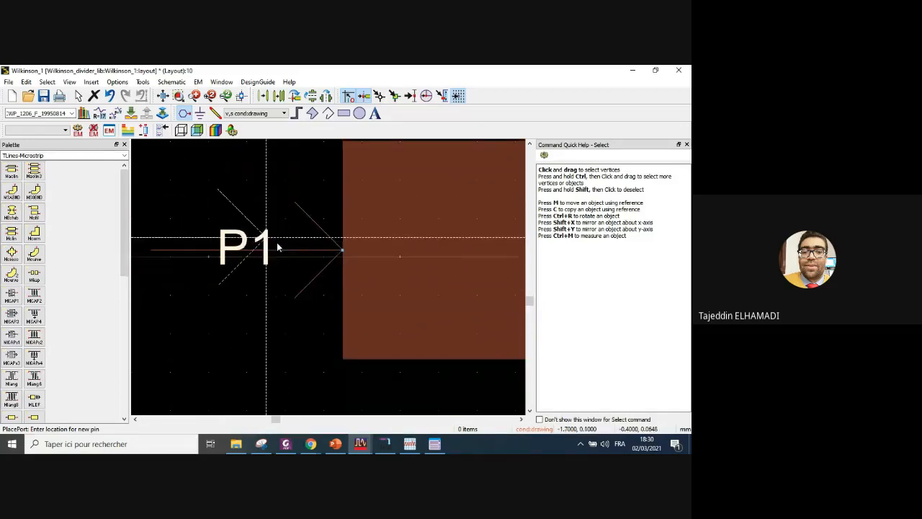
- Place pins at the centres of the outer edges of output lines TL2 and TL3, starting with TL2
{"action": "scroll", "coordinate": [374, 291], "scroll_direction": "down", "scroll_amount": 3}
{"action": "scroll", "coordinate": [445, 303], "scroll_direction": "down", "scroll_amount": 1}
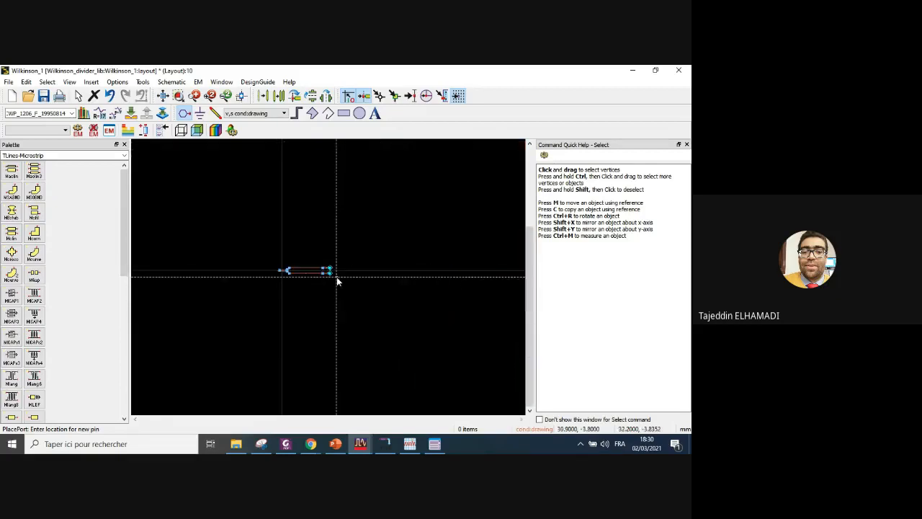
{"action": "scroll", "coordinate": [335, 281], "scroll_direction": "up", "scroll_amount": 4}
{"action": "scroll", "coordinate": [334, 292], "scroll_direction": "up", "scroll_amount": 5}
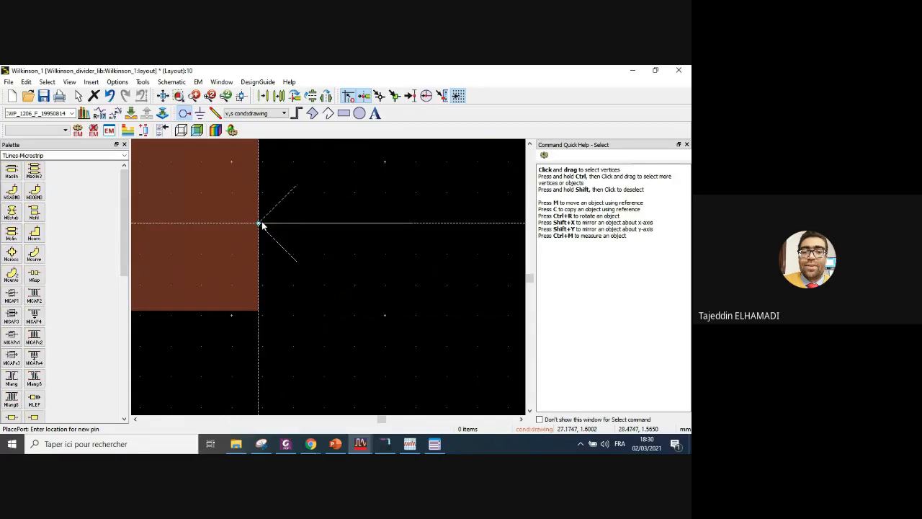
{"action": "left_click", "coordinate": [260, 223]}
{"action": "scroll", "coordinate": [328, 280], "scroll_direction": "down", "scroll_amount": 2}
{"action": "scroll", "coordinate": [329, 281], "scroll_direction": "down", "scroll_amount": 2}
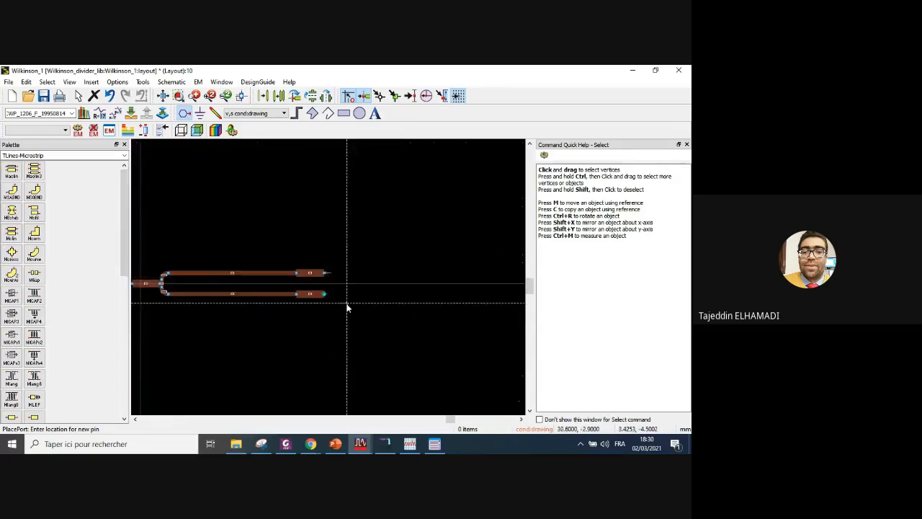
{"action": "scroll", "coordinate": [330, 278], "scroll_direction": "up", "scroll_amount": 5}
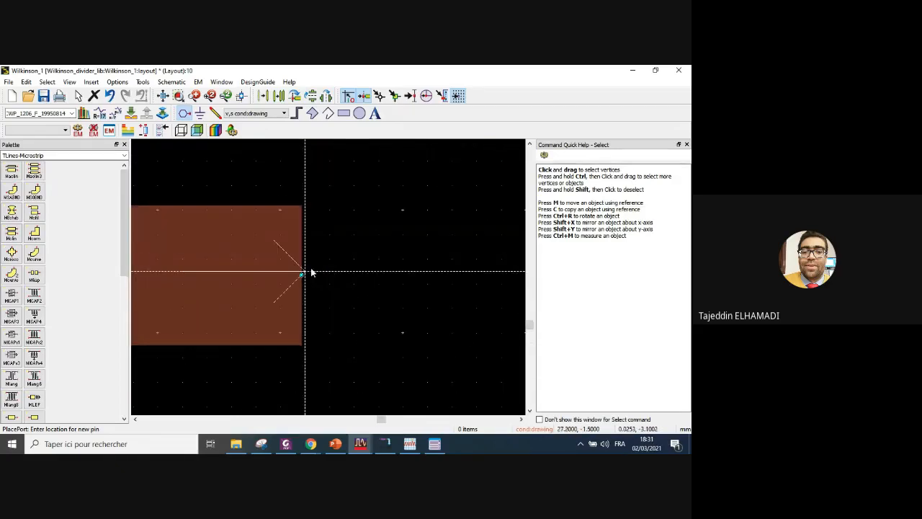
{"action": "left_click", "coordinate": [303, 274]}
{"action": "scroll", "coordinate": [329, 282], "scroll_direction": "down", "scroll_amount": 2}
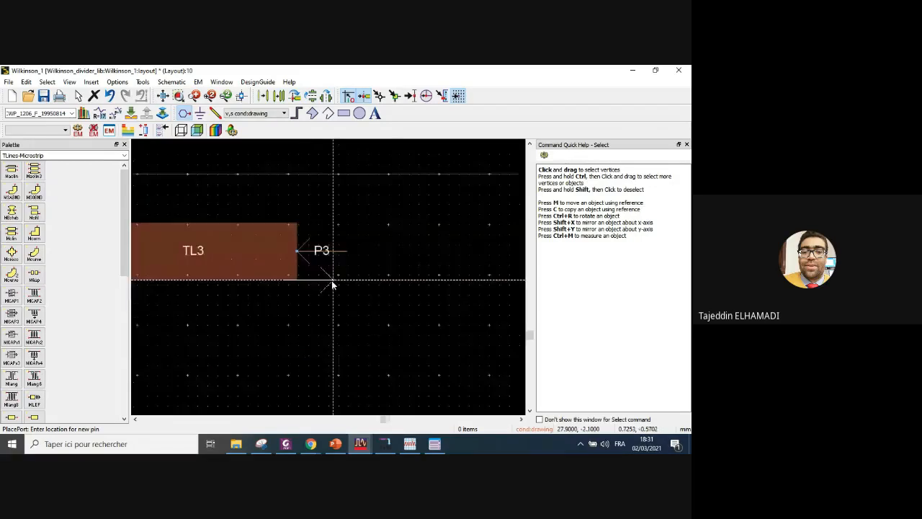
{"action": "scroll", "coordinate": [319, 278], "scroll_direction": "down", "scroll_amount": 3}
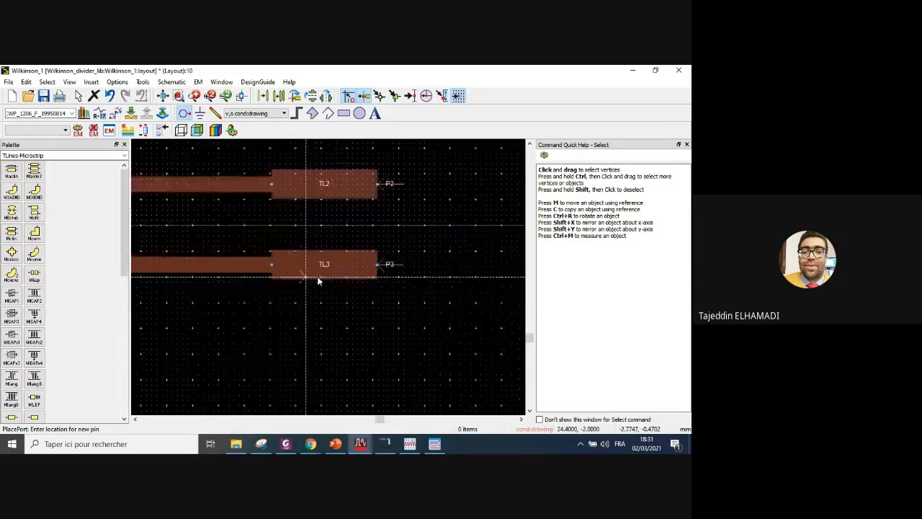
- Add two pins at the resistor connection points, where the upper branch meets TL2 and the lower branch meets TL3
{"action": "scroll", "coordinate": [322, 268], "scroll_direction": "up", "scroll_amount": 1}
{"action": "scroll", "coordinate": [322, 268], "scroll_direction": "up", "scroll_amount": 2}
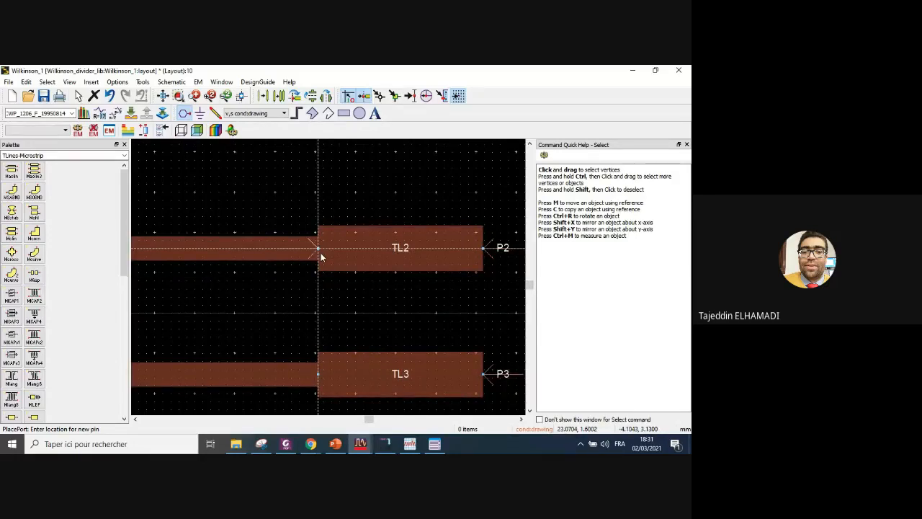
{"action": "scroll", "coordinate": [320, 254], "scroll_direction": "up", "scroll_amount": 2}
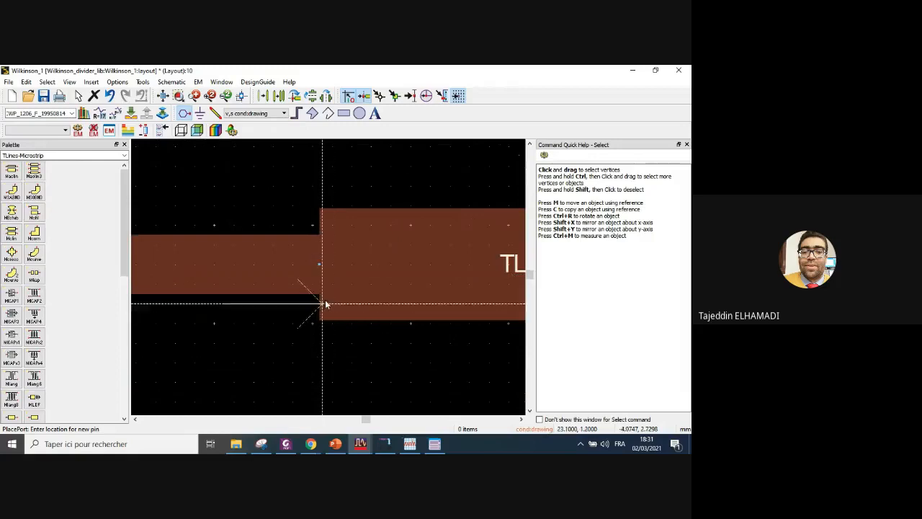
{"action": "left_click", "coordinate": [321, 269]}
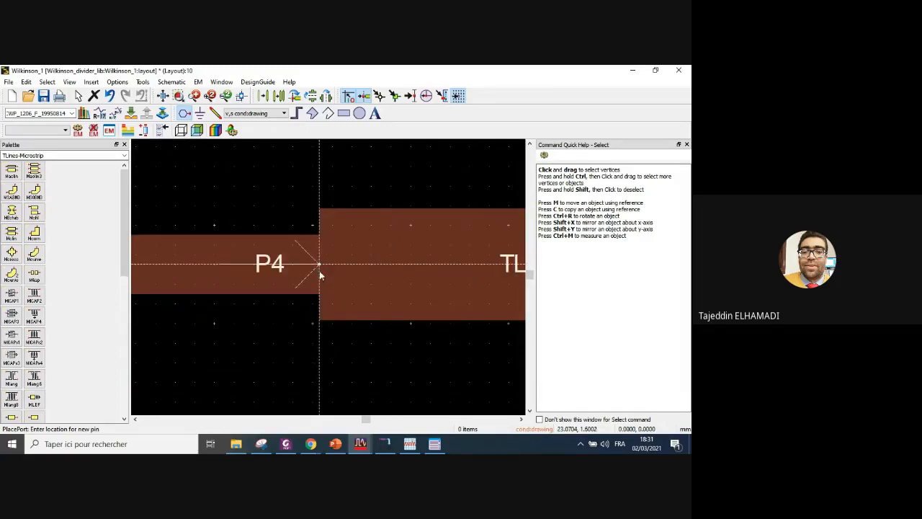
{"action": "scroll", "coordinate": [325, 283], "scroll_direction": "down", "scroll_amount": 3}
{"action": "scroll", "coordinate": [328, 284], "scroll_direction": "up", "scroll_amount": 3}
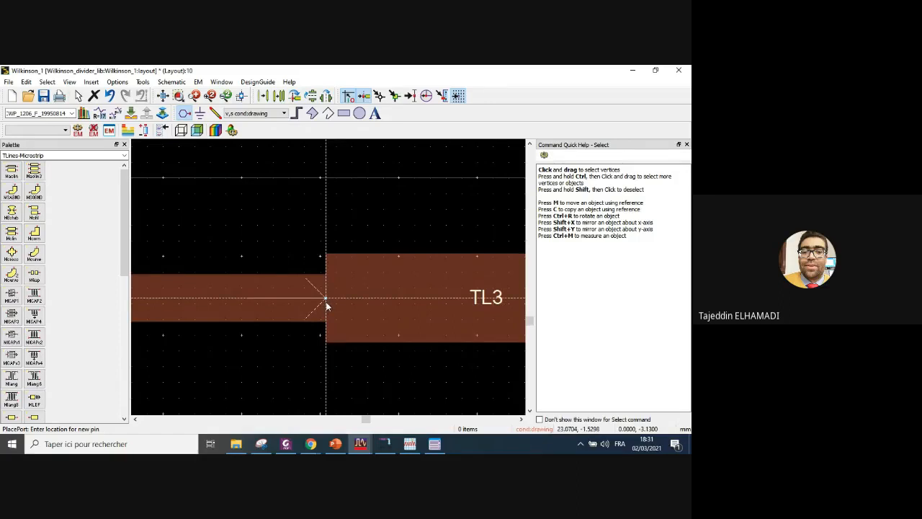
{"action": "left_click", "coordinate": [326, 297]}
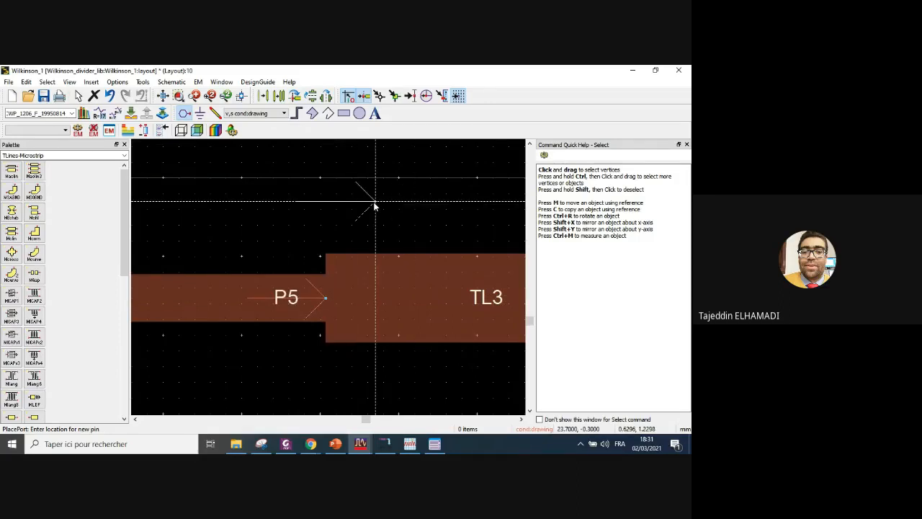
{"action": "key", "text": "Escape"}
{"action": "scroll", "coordinate": [329, 278], "scroll_direction": "down", "scroll_amount": 3}
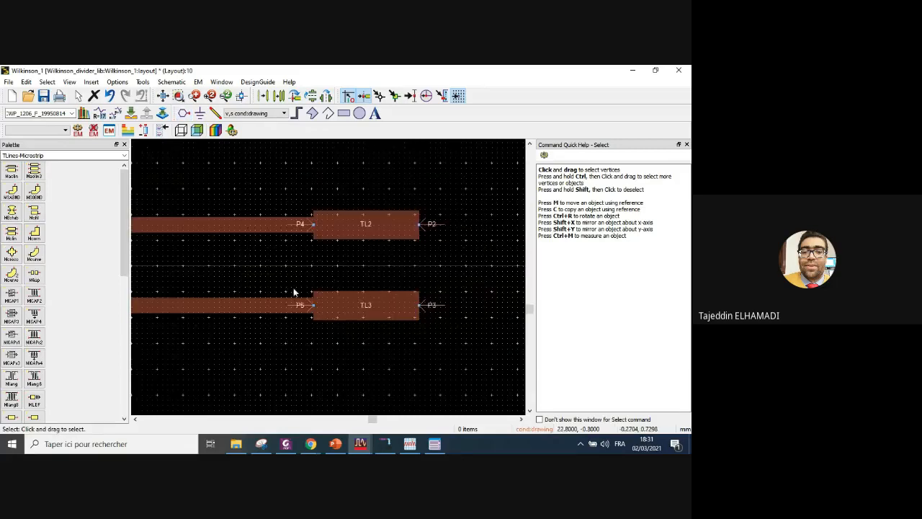
- Review the whole layout with its pins, consult the MSub substrate parameters in the schematic, and return to the layout
{"action": "scroll", "coordinate": [293, 291], "scroll_direction": "down", "scroll_amount": 5}
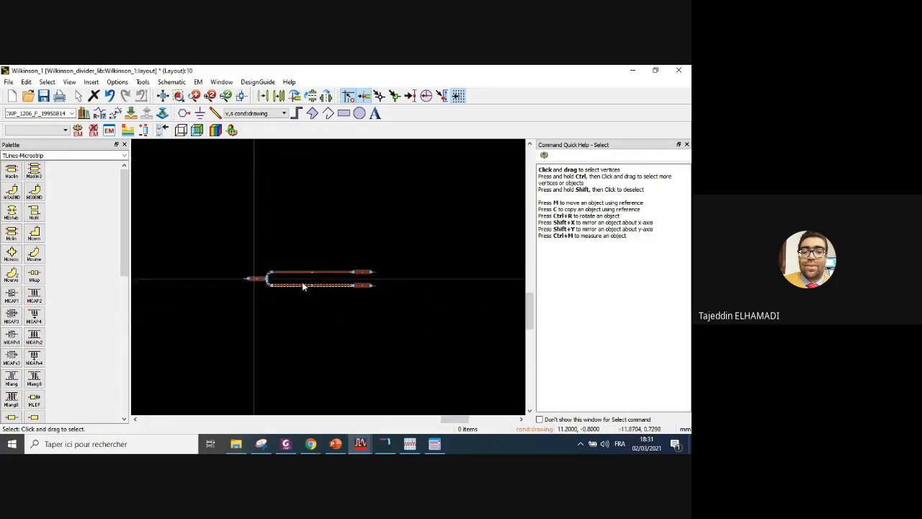
{"action": "scroll", "coordinate": [302, 281], "scroll_direction": "up", "scroll_amount": 3}
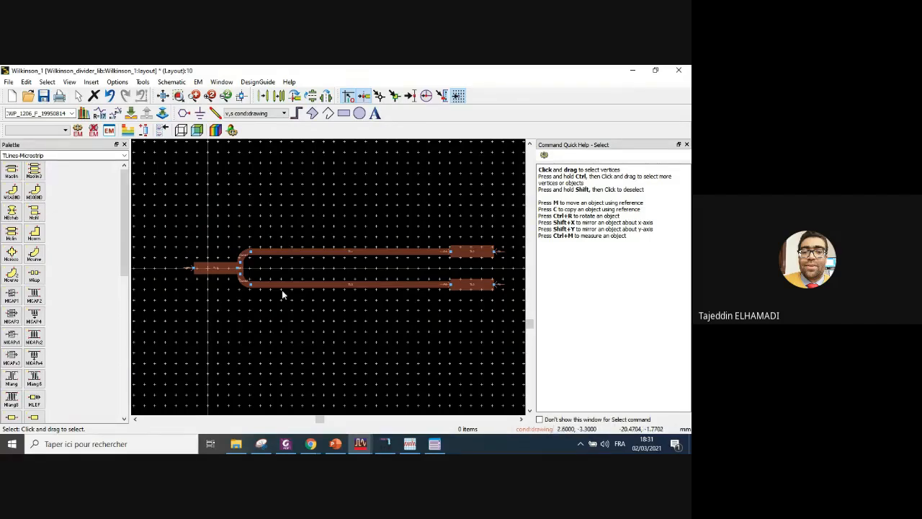
{"action": "left_click", "coordinate": [360, 443]}
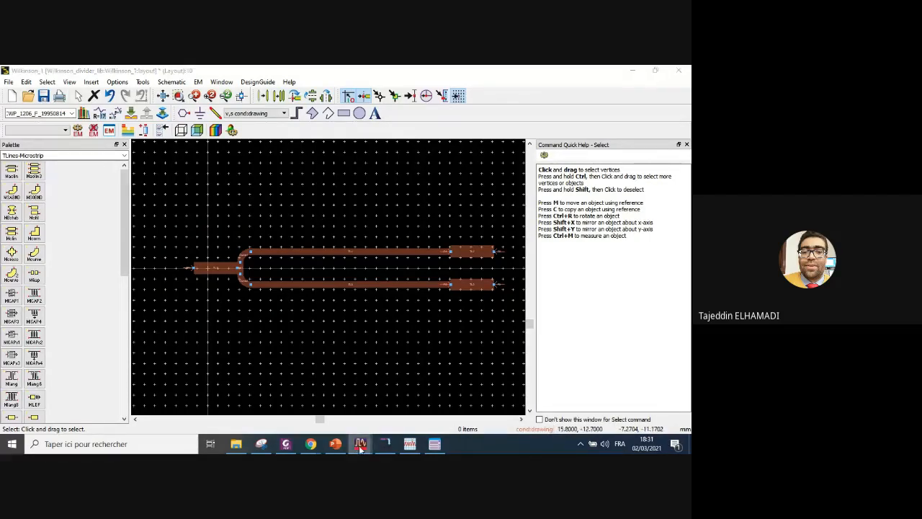
{"action": "left_click", "coordinate": [307, 403]}
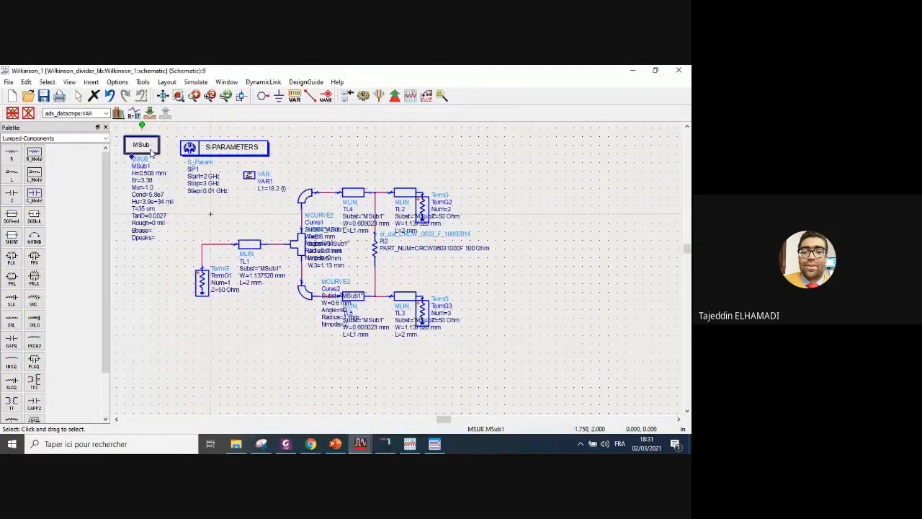
{"action": "left_click", "coordinate": [359, 443]}
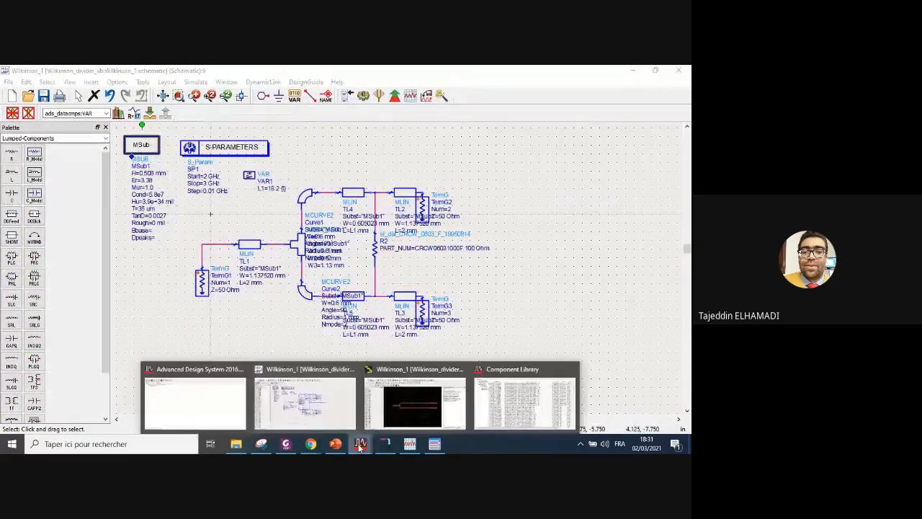
{"action": "left_click", "coordinate": [440, 421]}
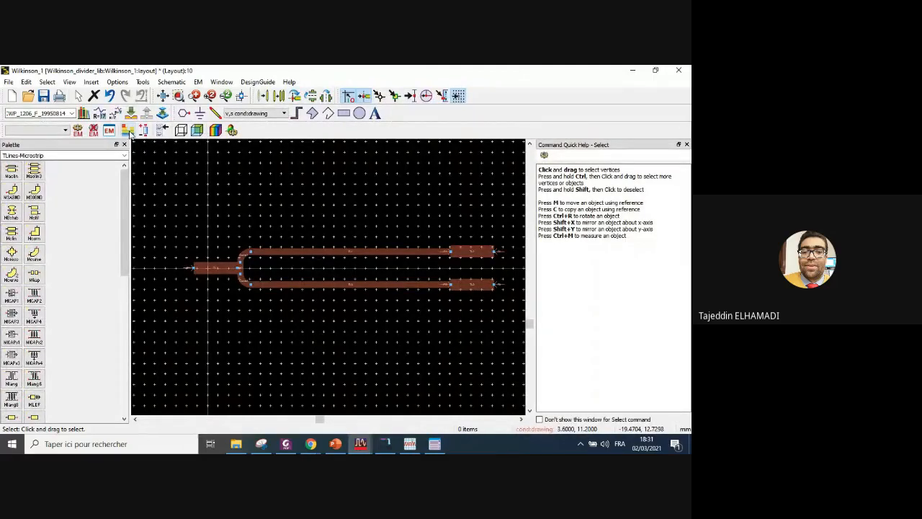
- Create a new substrate named mon_substrat in Wilkinson_divider_lib from the 25milAlumina template
{"action": "left_click", "coordinate": [127, 131]}
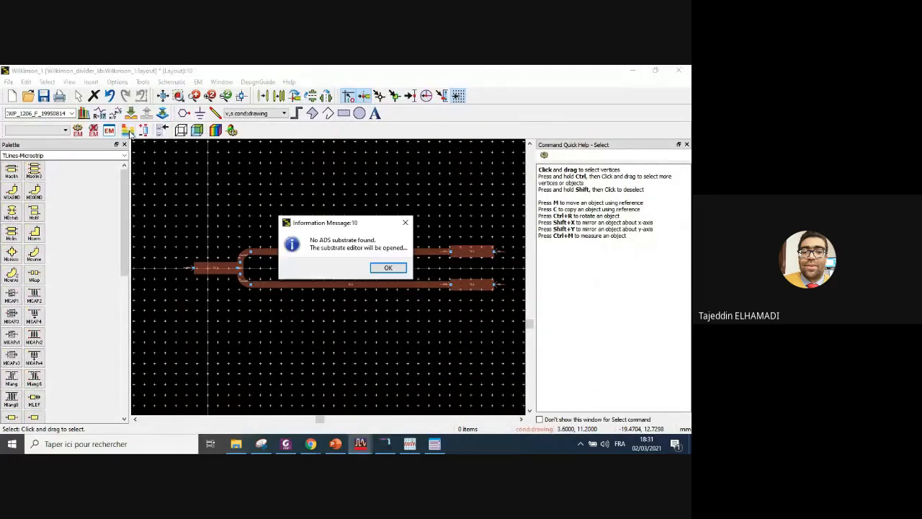
{"action": "left_click", "coordinate": [390, 268]}
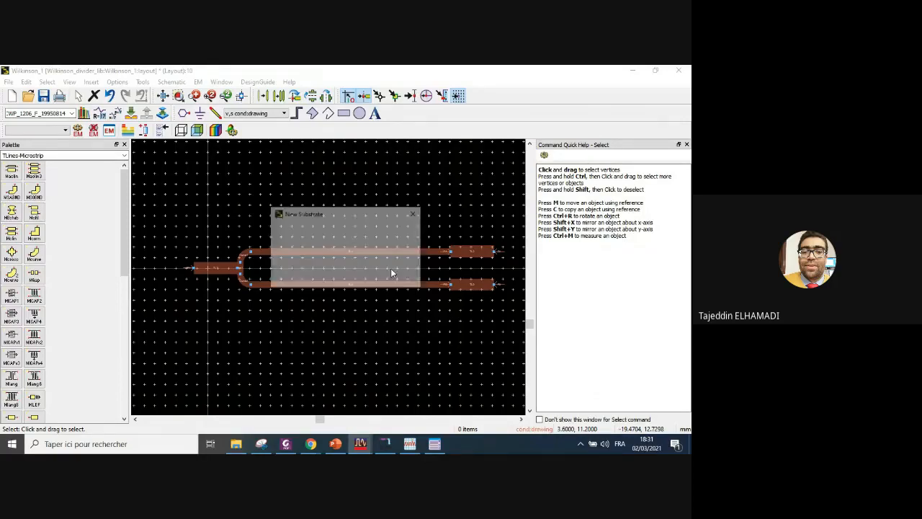
{"action": "left_click", "coordinate": [352, 245]}
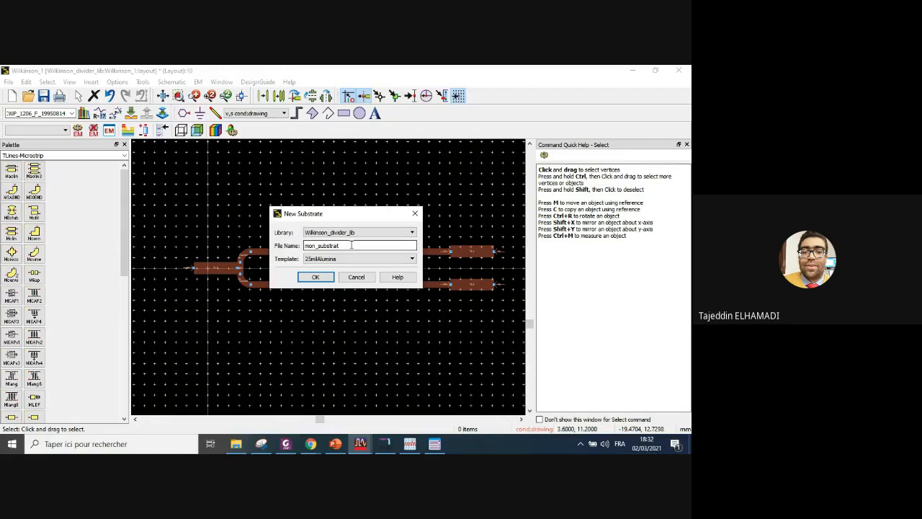
{"action": "left_click", "coordinate": [315, 277]}
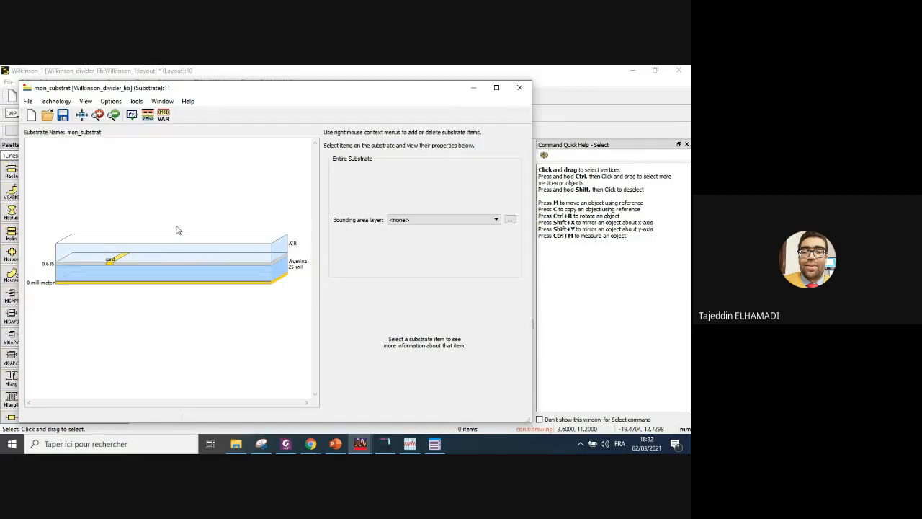
- Examine the properties of the substrate's bottom cover, Alumina layer, cond conductor layer and AIR layer
{"action": "left_click", "coordinate": [237, 283]}
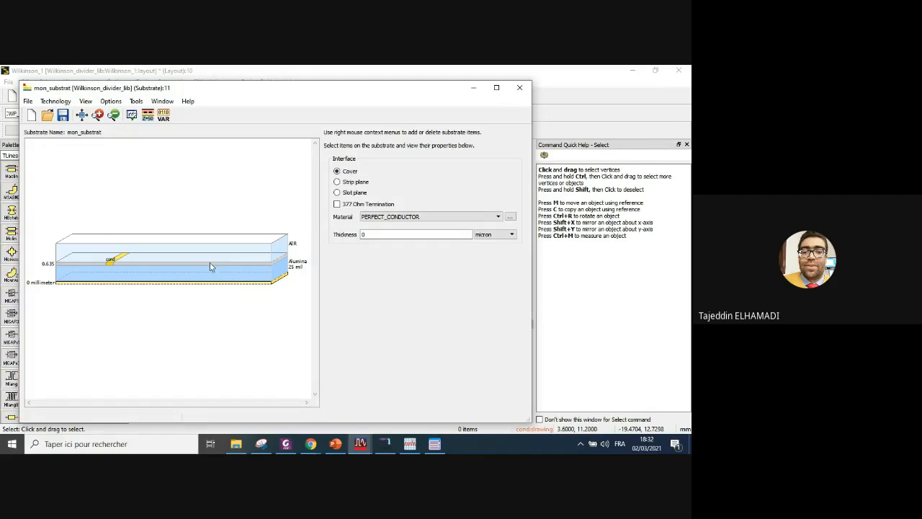
{"action": "left_click", "coordinate": [210, 272]}
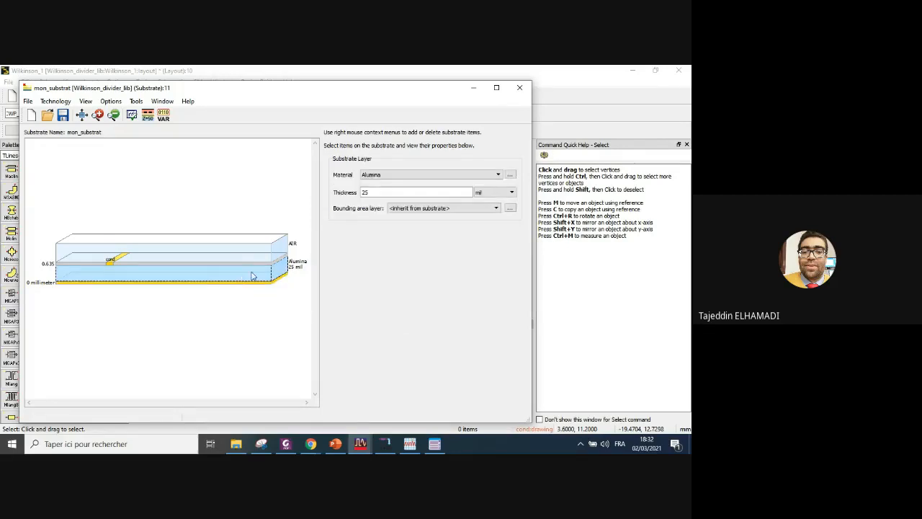
{"action": "left_click", "coordinate": [113, 262]}
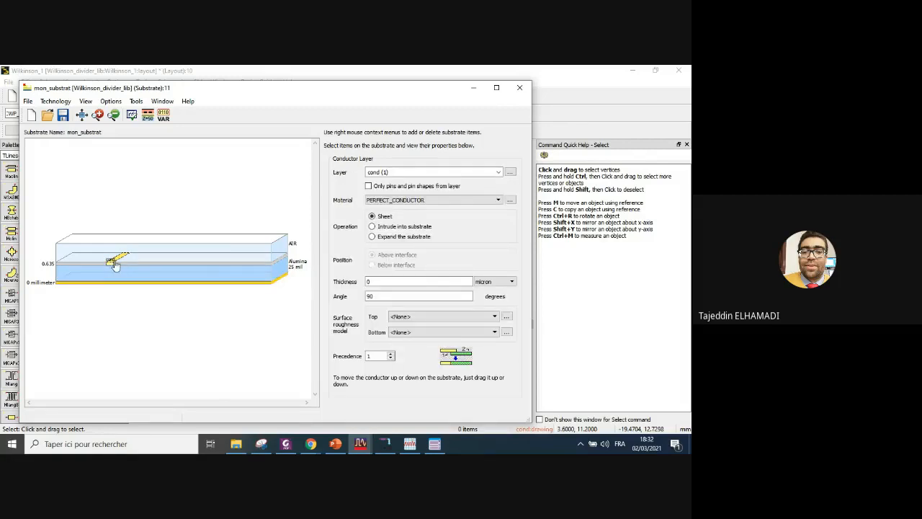
{"action": "left_click", "coordinate": [167, 249]}
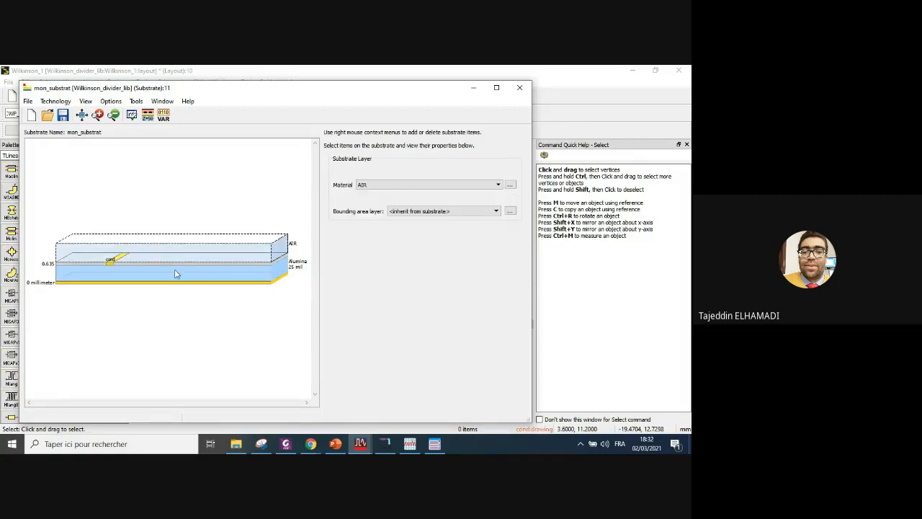
- Set the thickness of the bottom cover interface in the mon_substrat stack to 35 micron
{"action": "left_click", "coordinate": [243, 282]}
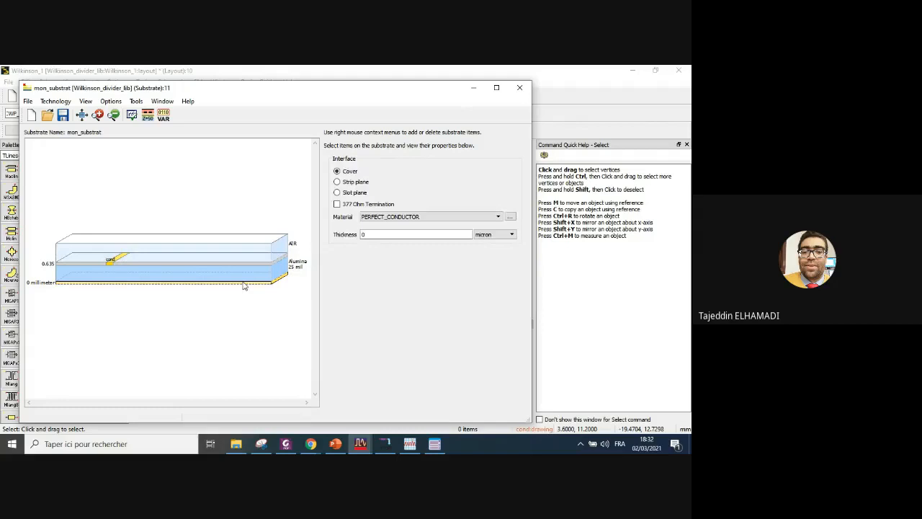
{"action": "left_click", "coordinate": [410, 217]}
{"action": "left_click", "coordinate": [409, 218]}
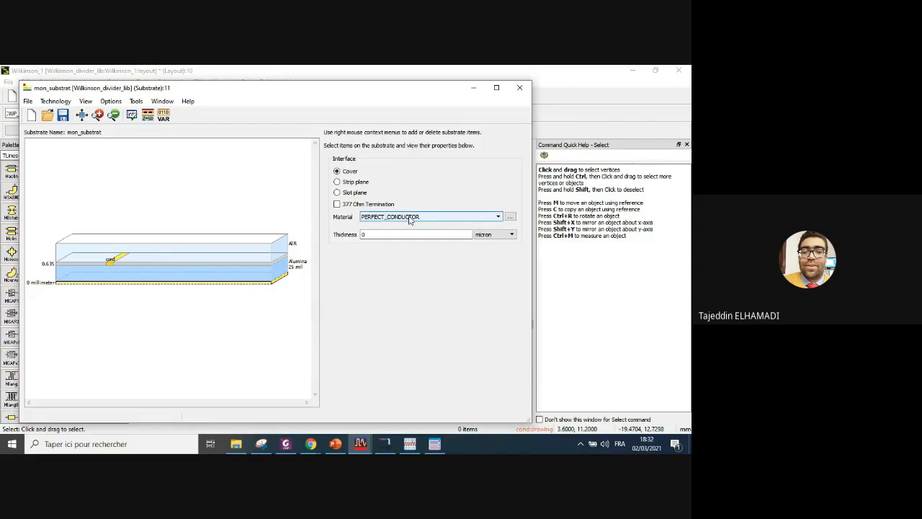
{"action": "left_click", "coordinate": [376, 234]}
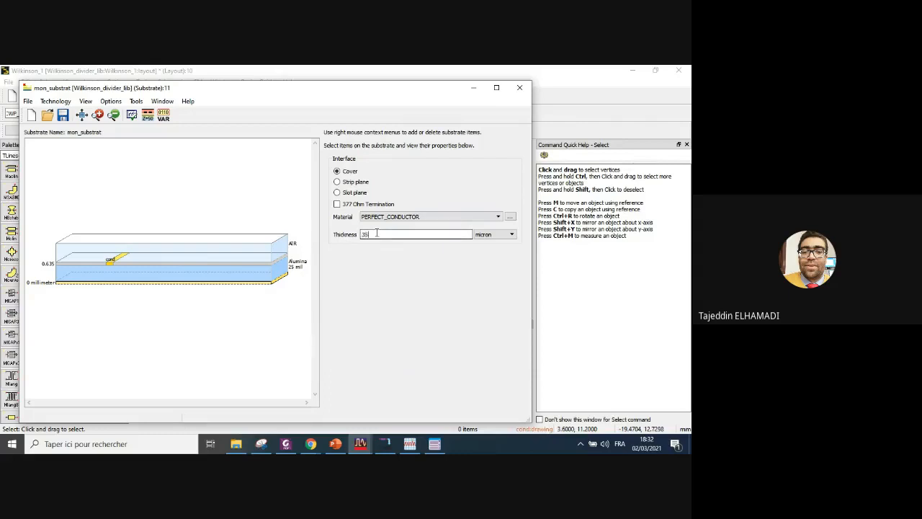
{"action": "type", "text": "35"}
{"action": "key", "text": "Return"}
- Add a new dielectric to the library's material definitions with a real permittivity of 3.38 and a TanD of 0.0023
{"action": "left_click", "coordinate": [232, 276]}
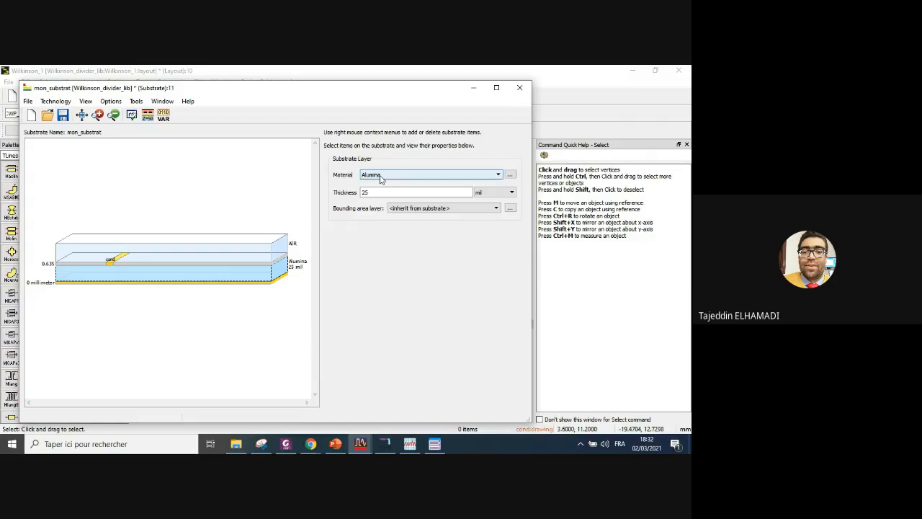
{"action": "left_click", "coordinate": [427, 178]}
{"action": "left_click", "coordinate": [428, 179]}
{"action": "left_click", "coordinate": [510, 175]}
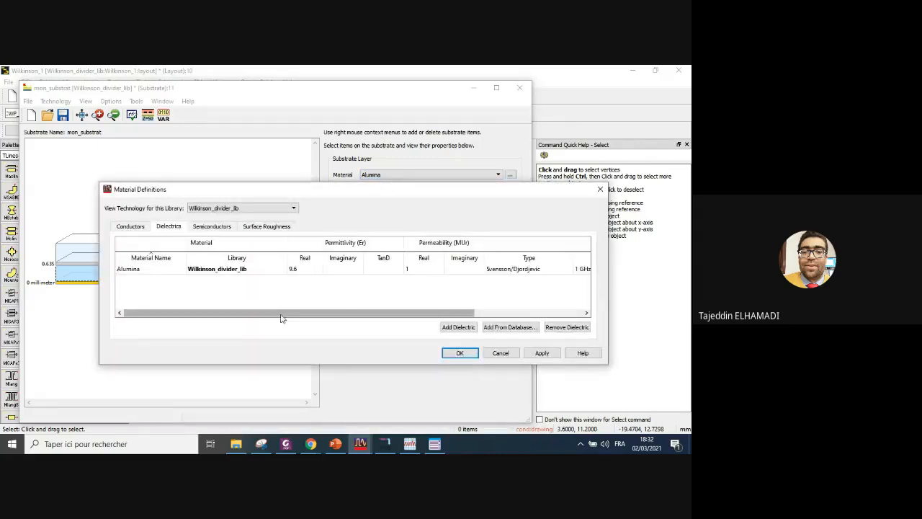
{"action": "left_click", "coordinate": [459, 328]}
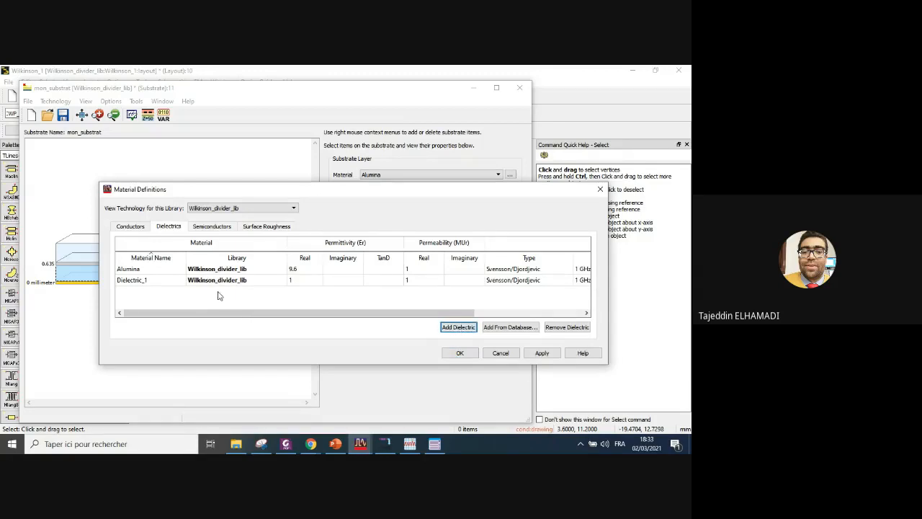
{"action": "left_click", "coordinate": [306, 280]}
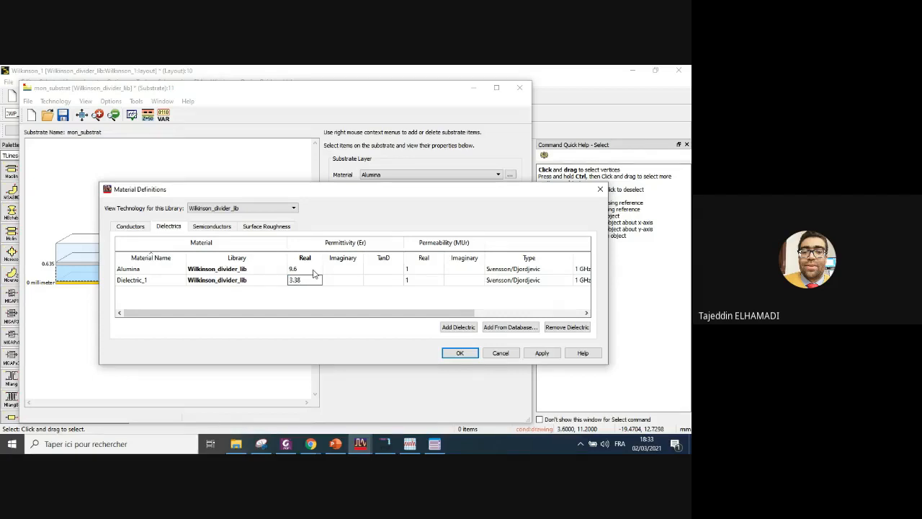
{"action": "left_click", "coordinate": [394, 279]}
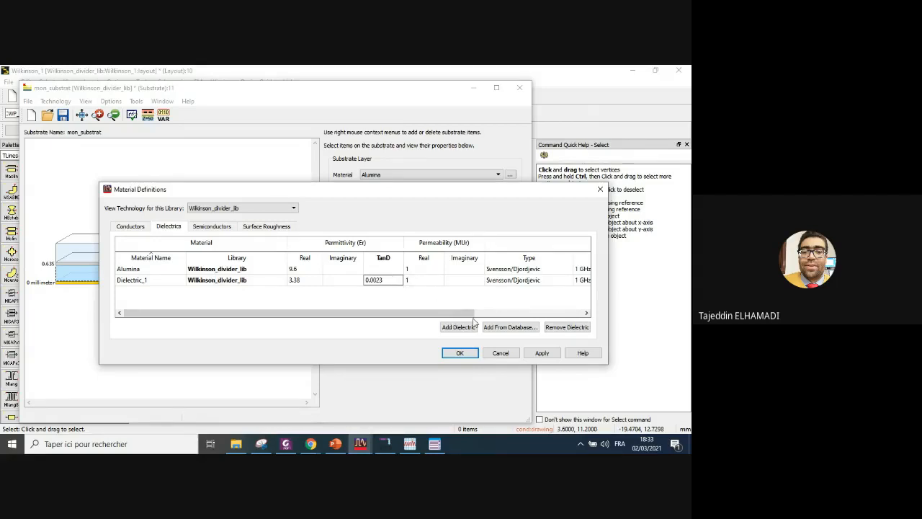
{"action": "mouse_move", "coordinate": [467, 312]}
{"action": "left_mouse_down"}
{"action": "mouse_move", "coordinate": [542, 314]}
{"action": "mouse_move", "coordinate": [462, 317]}
{"action": "left_mouse_up"}
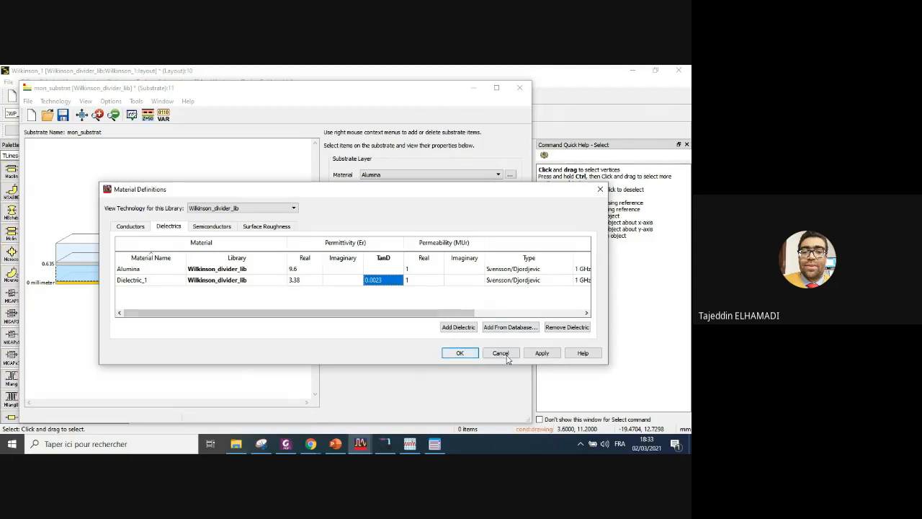
{"action": "left_click", "coordinate": [542, 353]}
{"action": "left_click", "coordinate": [465, 354]}
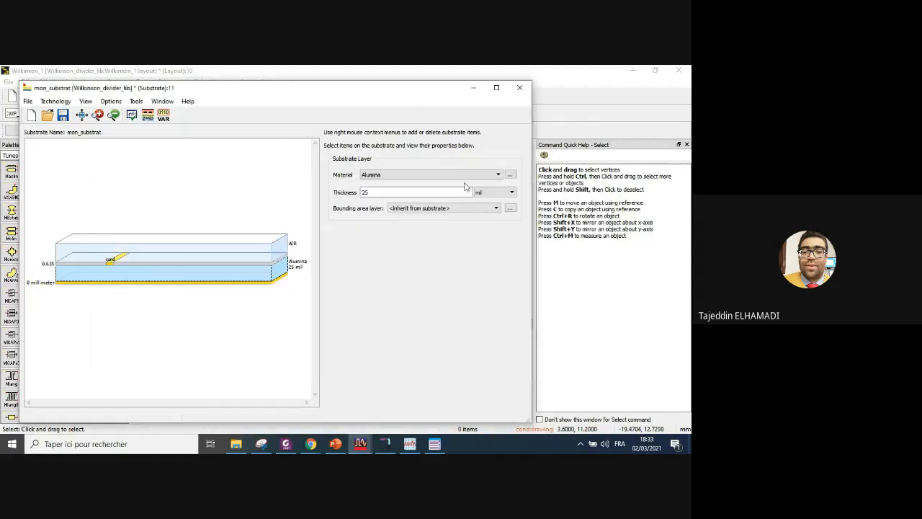
- Assign the Dielectric_1 material to the Alumina substrate layer and set its thickness to 0.508 millimeter
{"action": "left_click", "coordinate": [499, 175]}
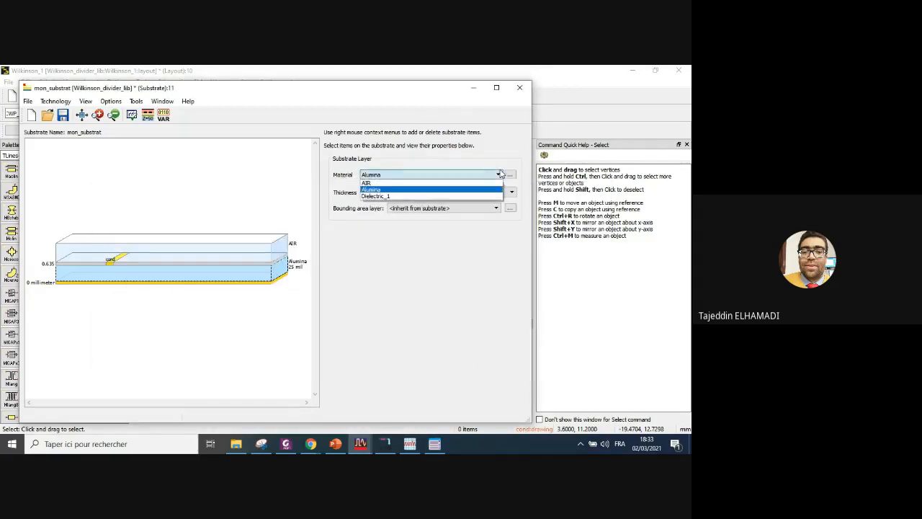
{"action": "left_click", "coordinate": [426, 199]}
{"action": "left_click", "coordinate": [382, 192]}
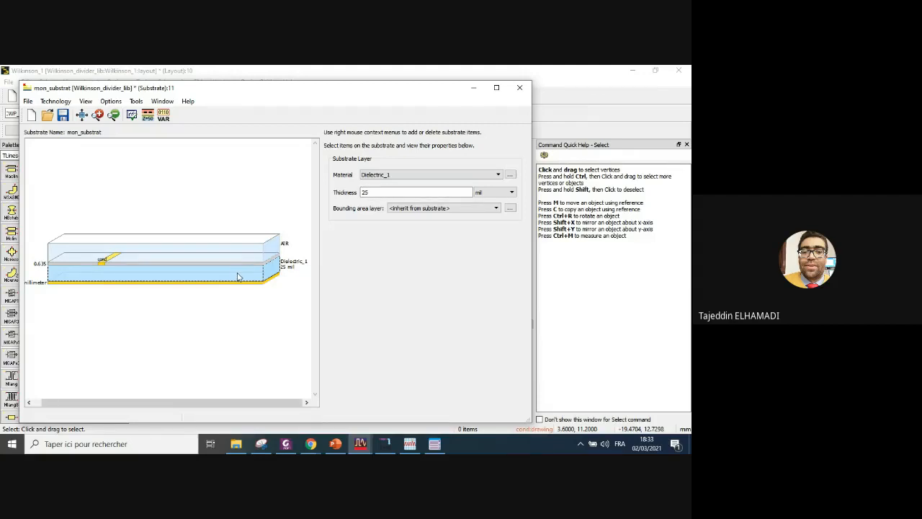
{"action": "left_click", "coordinate": [391, 191]}
{"action": "left_click", "coordinate": [494, 195]}
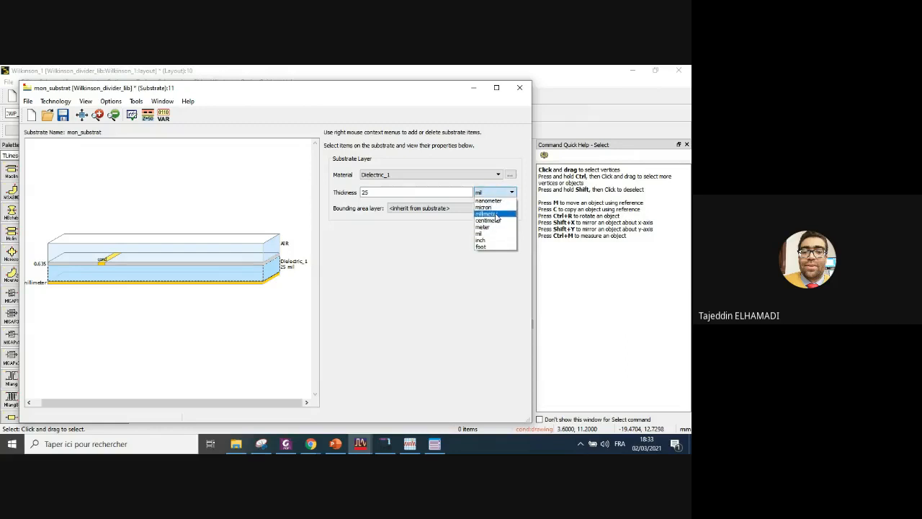
{"action": "left_click", "coordinate": [496, 214]}
{"action": "double_click", "coordinate": [392, 195]}
{"action": "type", "text": "0"}
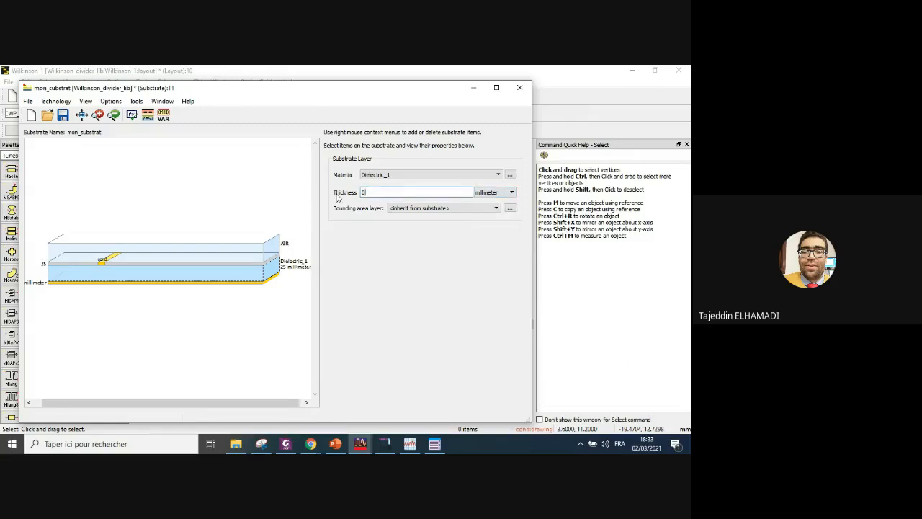
{"action": "type", "text": ".508"}
- Choose PERFECT_CONDUCTOR as the cond layer's material and set its thickness to 35 micron
{"action": "left_click", "coordinate": [106, 265]}
{"action": "left_click", "coordinate": [418, 200]}
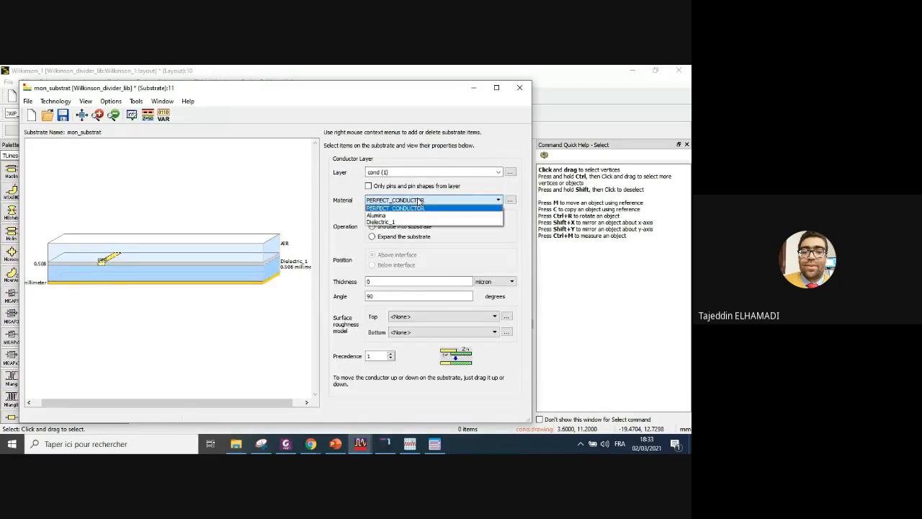
{"action": "left_click", "coordinate": [417, 208]}
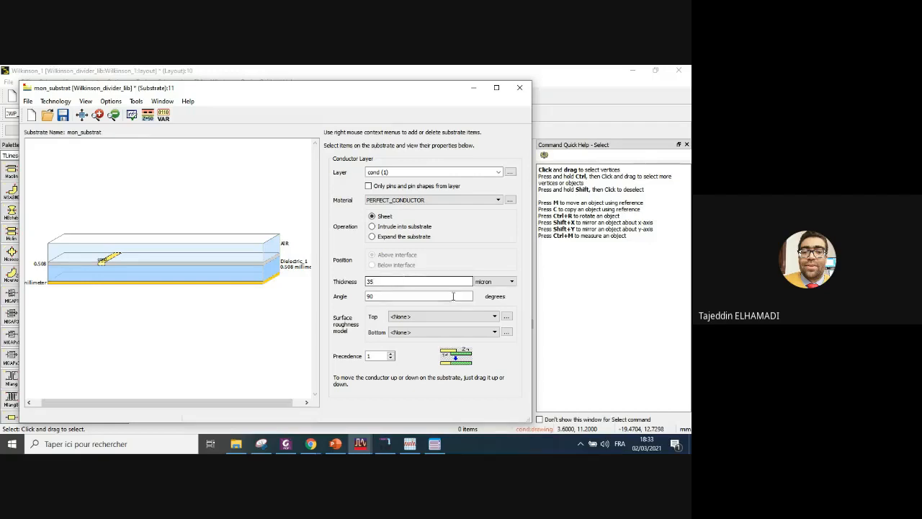
{"action": "left_click", "coordinate": [230, 318]}
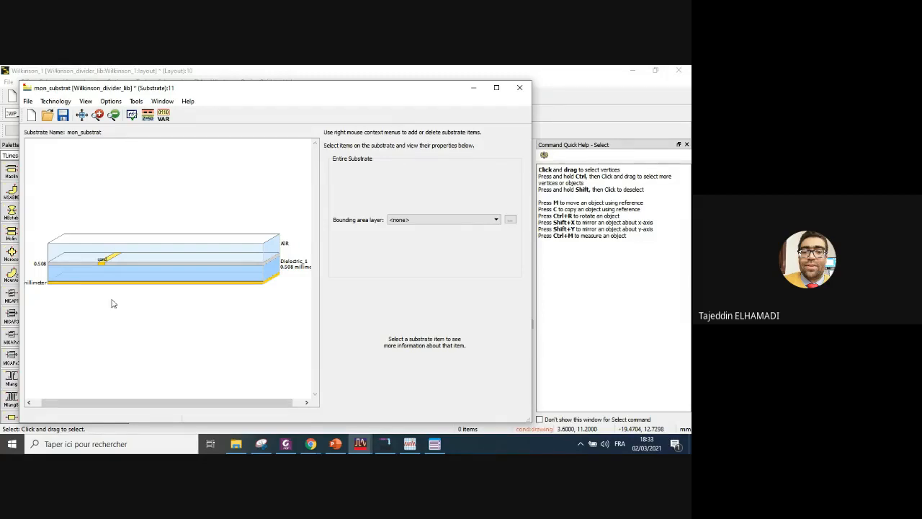
- Import a substrate from the schematic view of cell Wilkinson_1, using Wilkinson_1 as the EM substrate name
{"action": "left_click", "coordinate": [29, 102]}
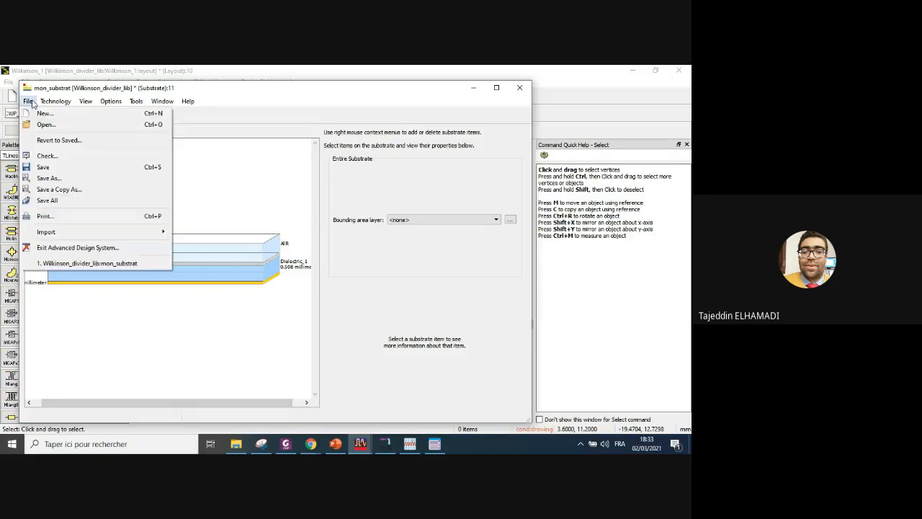
{"action": "mouse_move", "coordinate": [58, 234]}
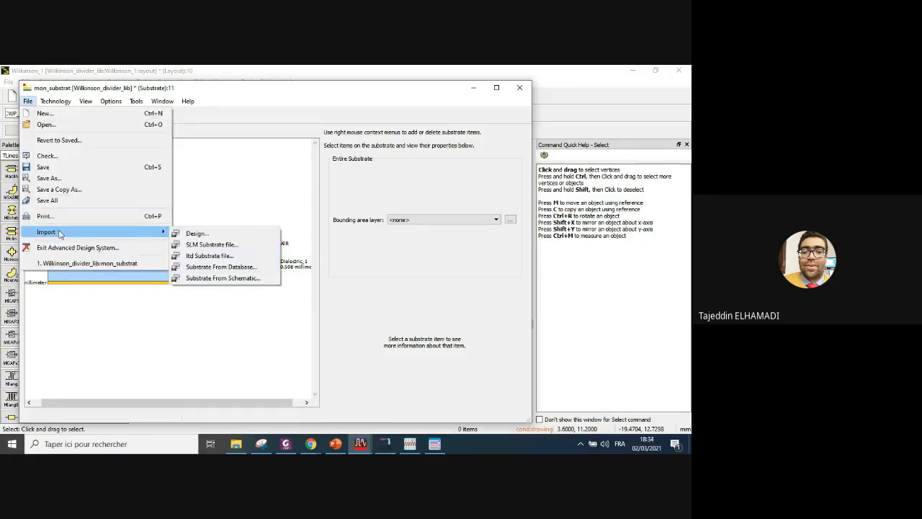
{"action": "left_click", "coordinate": [223, 278]}
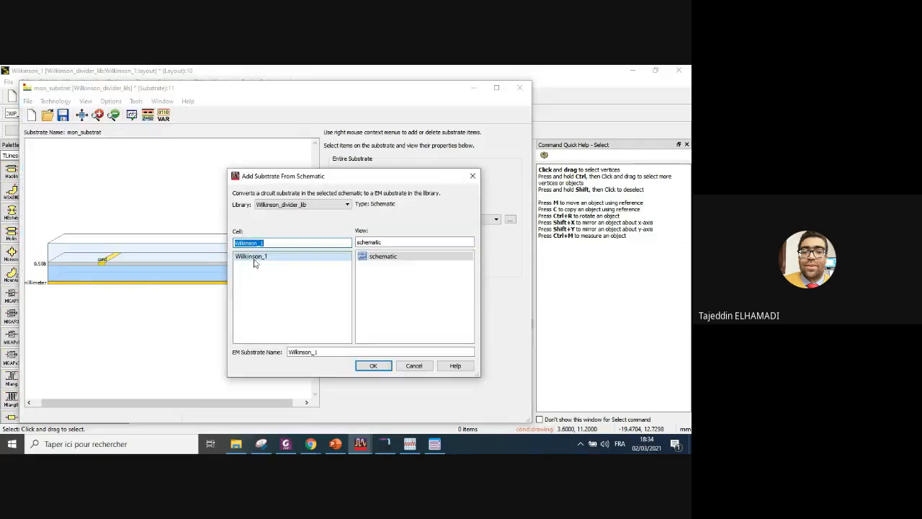
{"action": "left_click", "coordinate": [254, 260]}
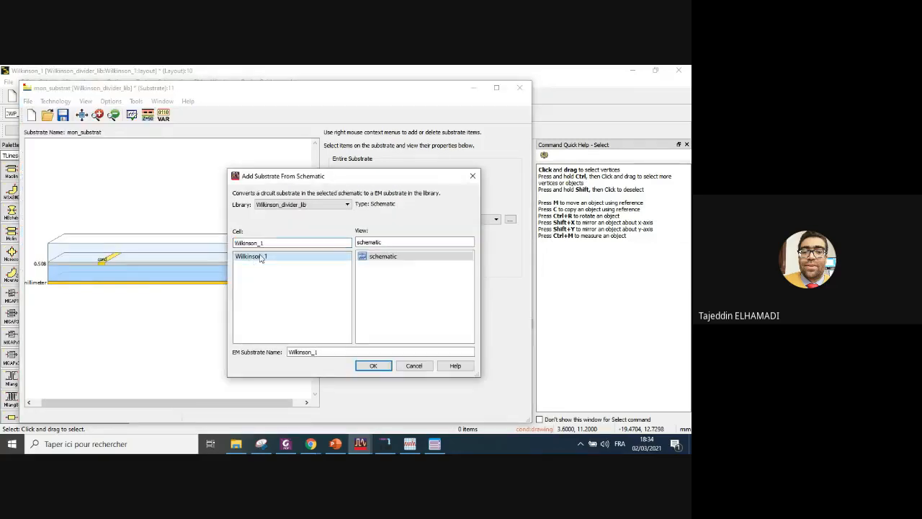
{"action": "left_click", "coordinate": [387, 261]}
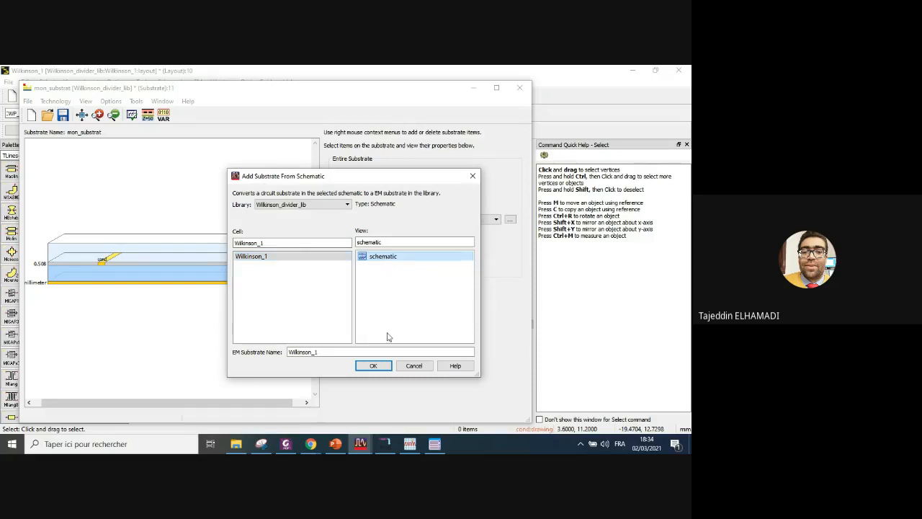
{"action": "left_click", "coordinate": [385, 363]}
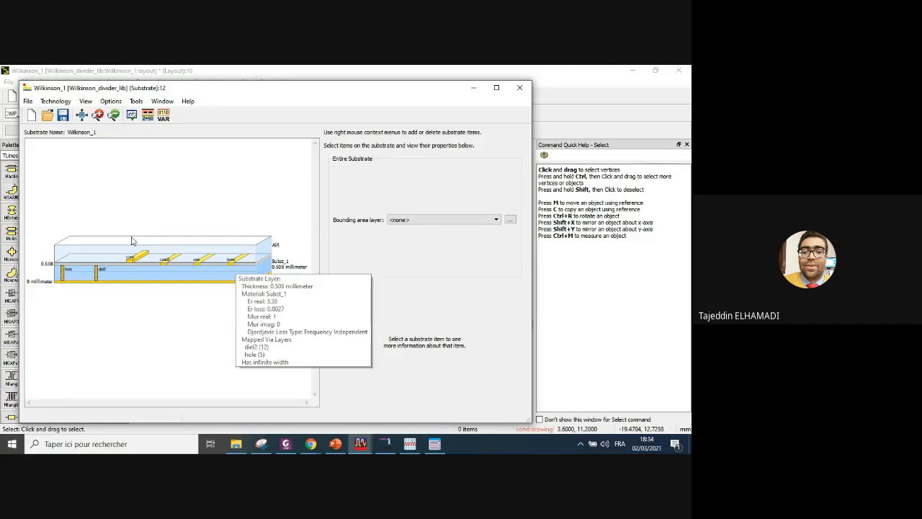
- Set the thickness of the imported substrate's bottom cover interface to 35 micron
{"action": "mouse_move", "coordinate": [188, 291]}
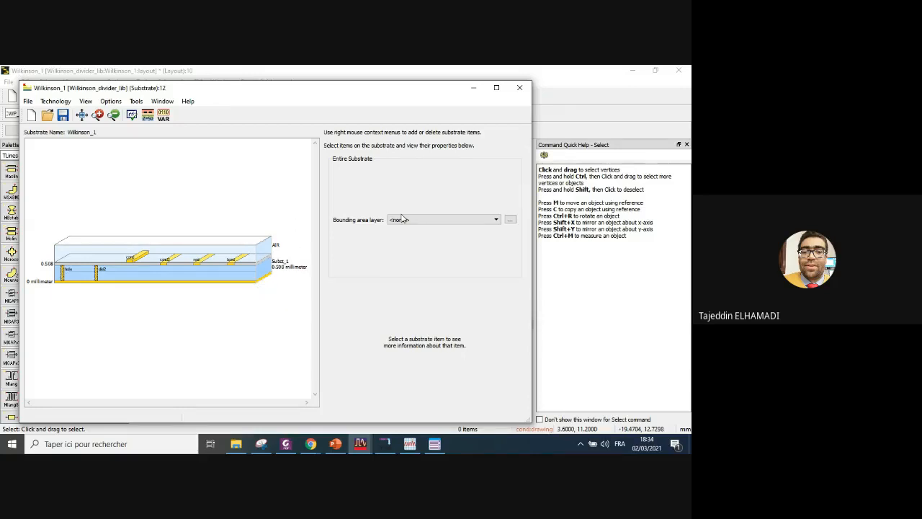
{"action": "left_click", "coordinate": [198, 280]}
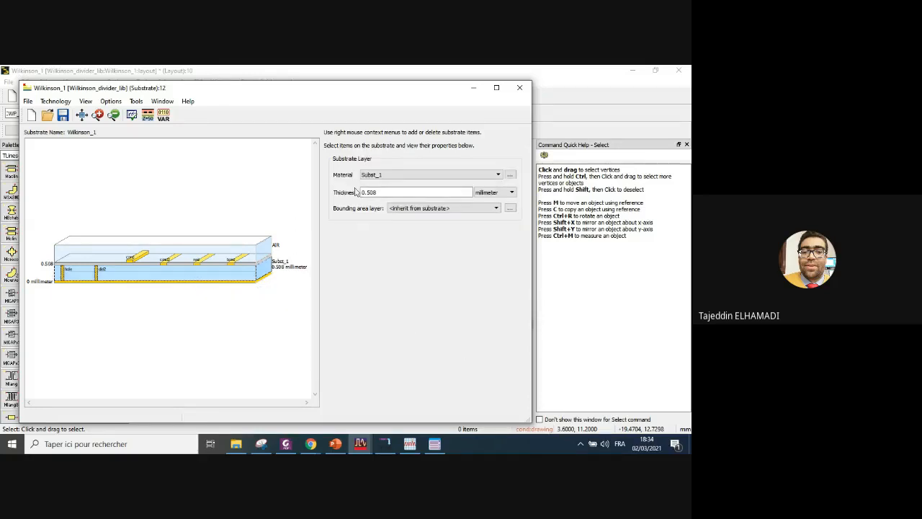
{"action": "left_click", "coordinate": [249, 279]}
{"action": "left_click", "coordinate": [372, 234]}
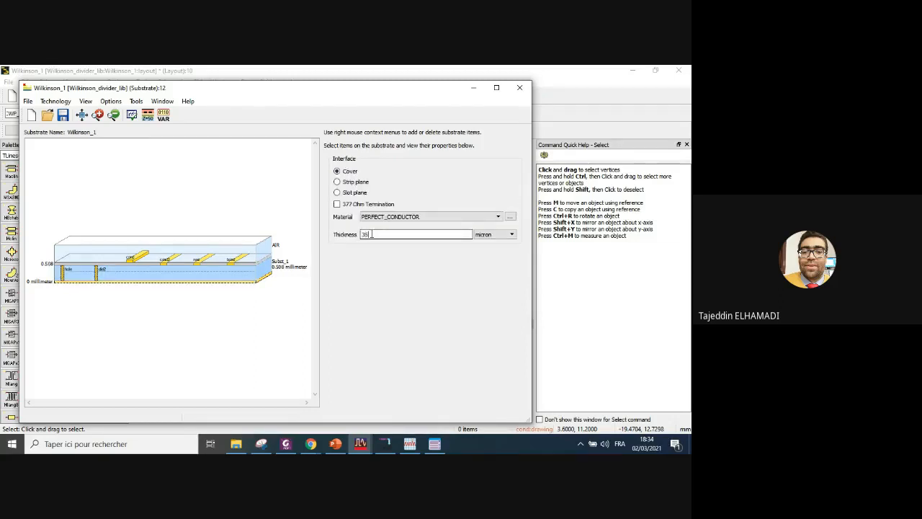
- Examine the permittivity and loss tangent of the Subst_1 dielectric in the material definitions, leaving without changes
{"action": "left_click", "coordinate": [175, 270]}
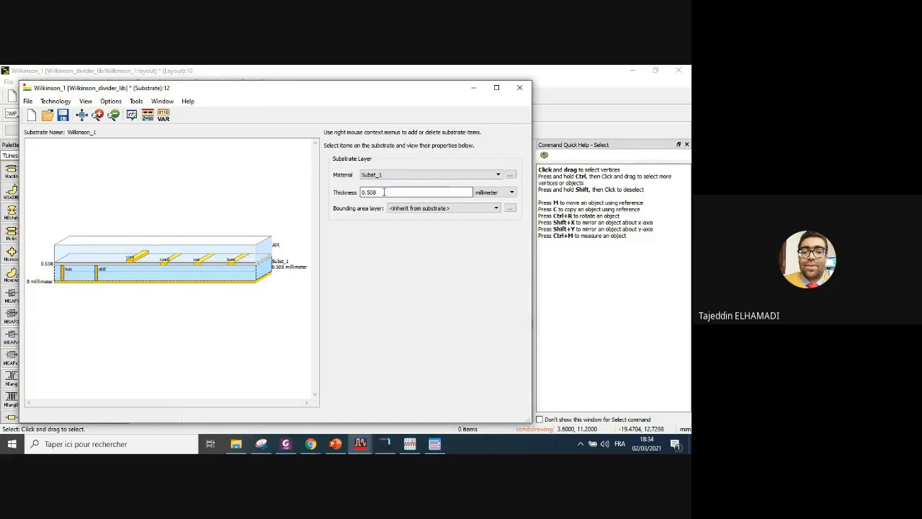
{"action": "left_click", "coordinate": [488, 175]}
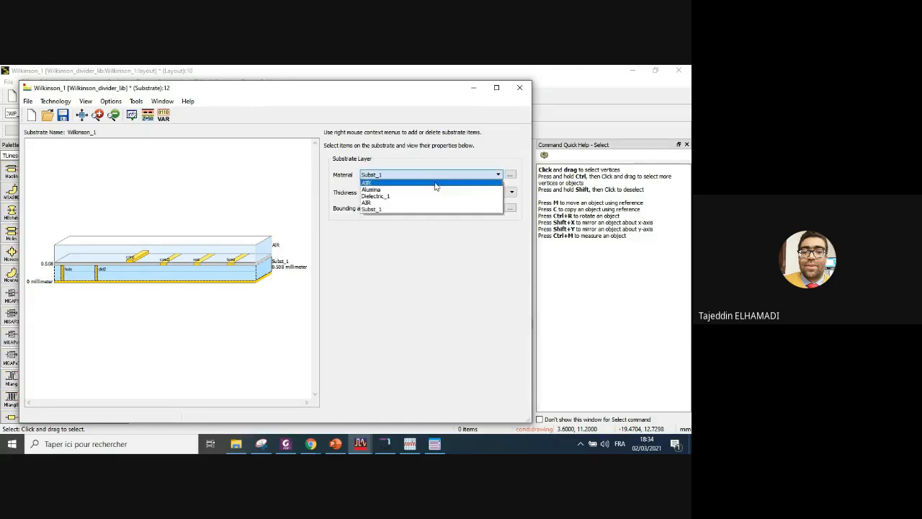
{"action": "left_click", "coordinate": [509, 176]}
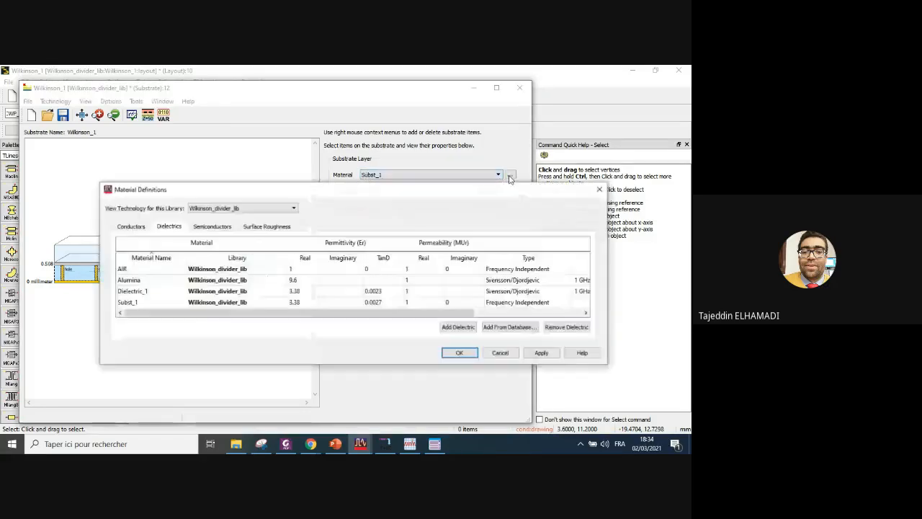
{"action": "double_click", "coordinate": [137, 302]}
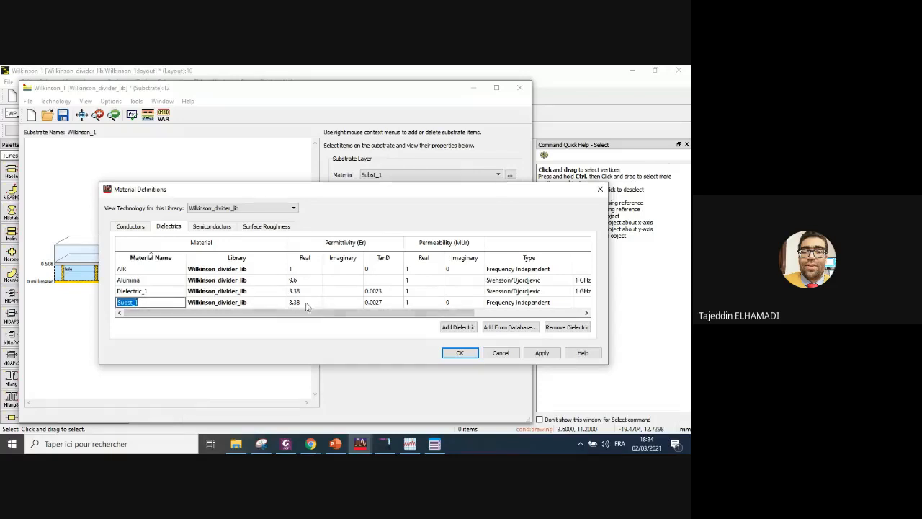
{"action": "double_click", "coordinate": [306, 303]}
{"action": "left_click", "coordinate": [391, 303]}
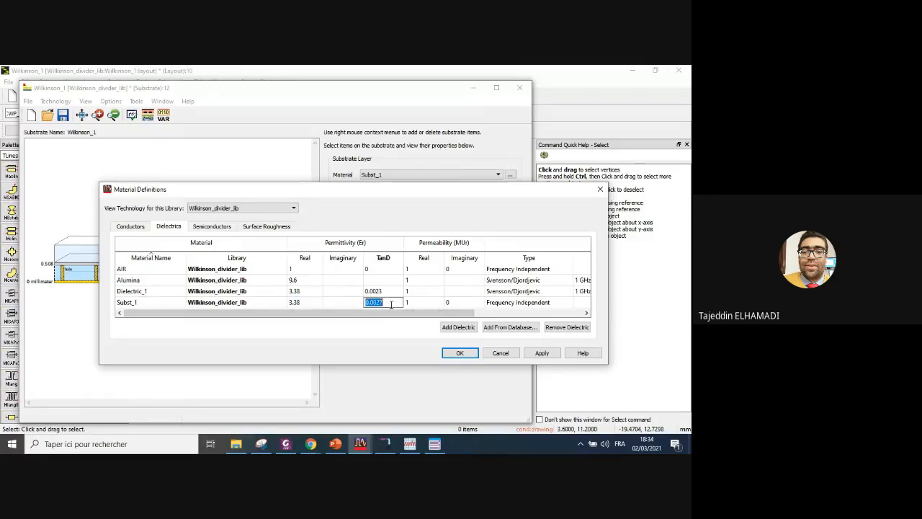
{"action": "left_click", "coordinate": [504, 354]}
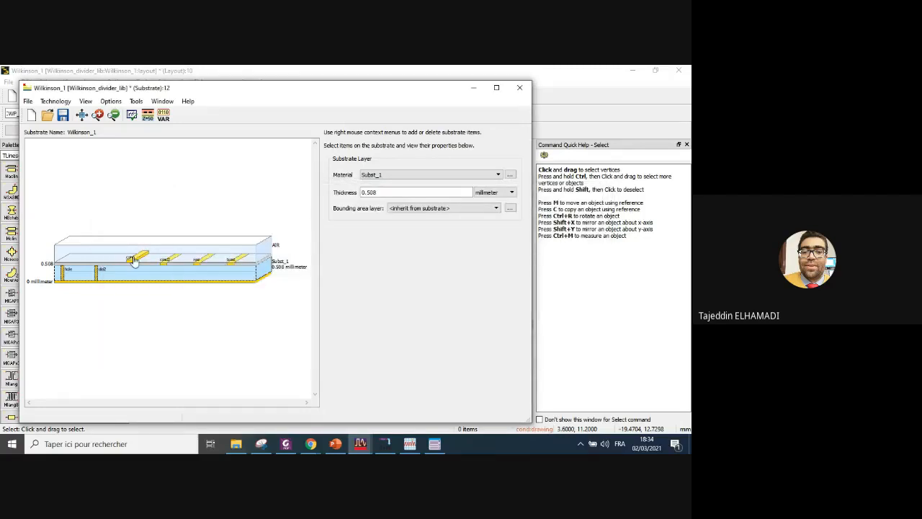
- Set the thickness of the cond conductor layer in the Wilkinson_1 substrate to 35 micron
{"action": "left_click", "coordinate": [134, 259]}
{"action": "left_click", "coordinate": [374, 281]}
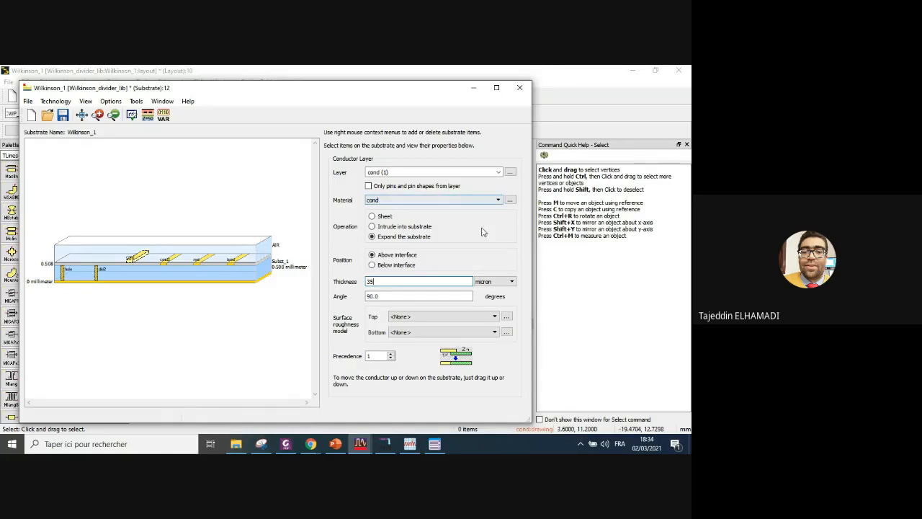
{"action": "left_click", "coordinate": [176, 318]}
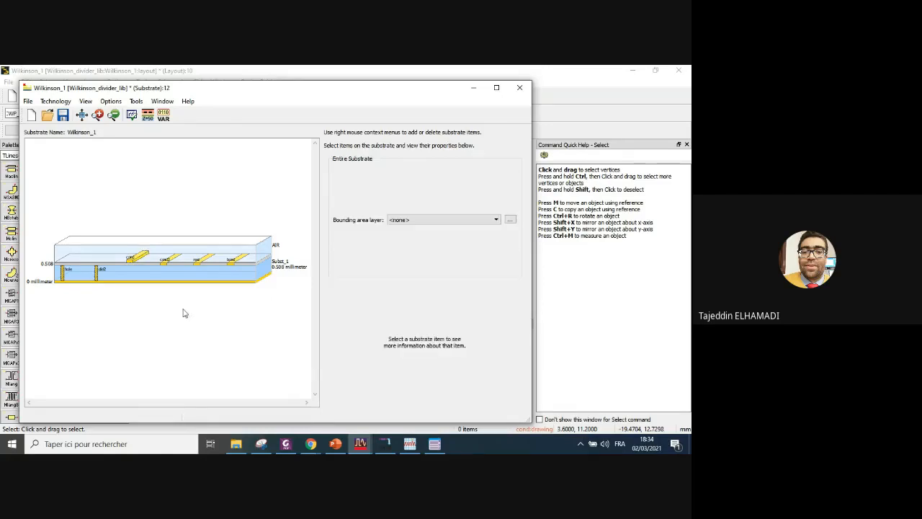
- Save the Wilkinson_1 substrate and close its window
{"action": "left_click", "coordinate": [61, 119]}
{"action": "left_click", "coordinate": [519, 87]}
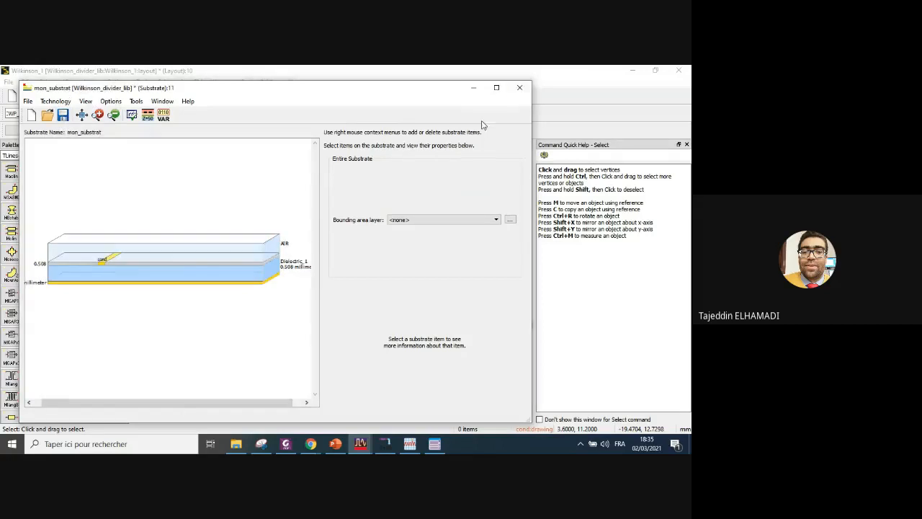
- Close the mon_substrat substrate window, discarding its unsaved changes
{"action": "left_click", "coordinate": [519, 87]}
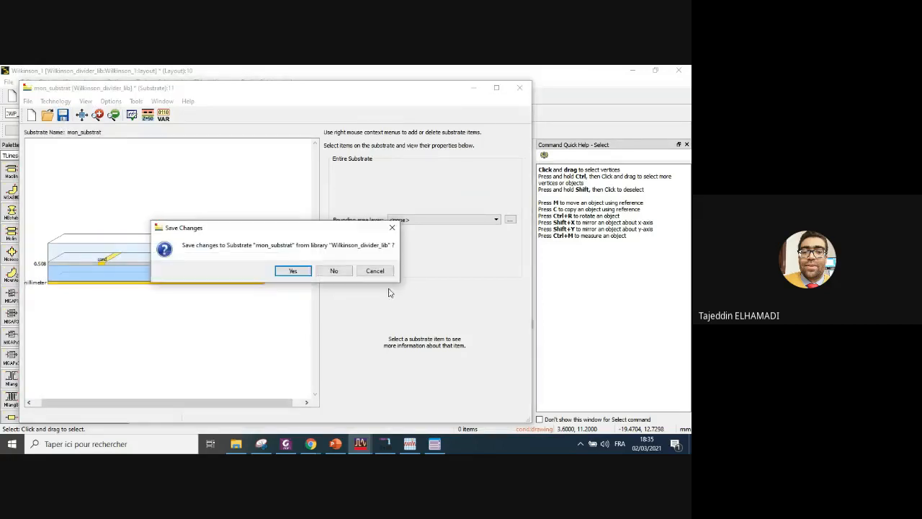
{"action": "left_click", "coordinate": [333, 270]}
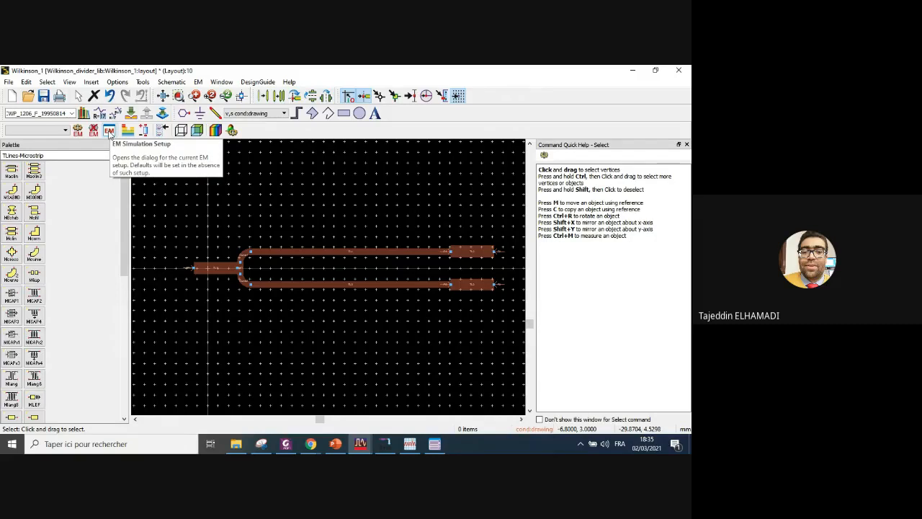
- Open the EM simulation setup for the Wilkinson_1 layout and review its assigned substrate and port definitions
{"action": "left_click", "coordinate": [109, 131]}
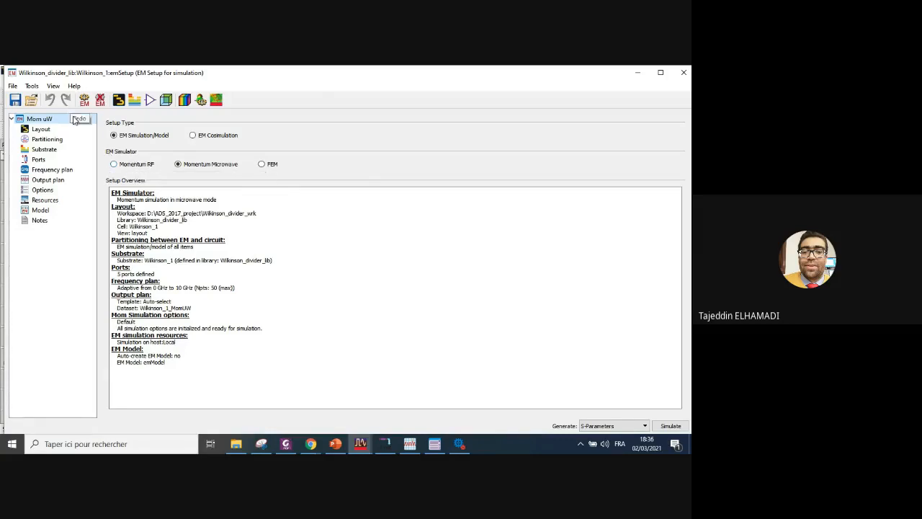
{"action": "left_click", "coordinate": [44, 149]}
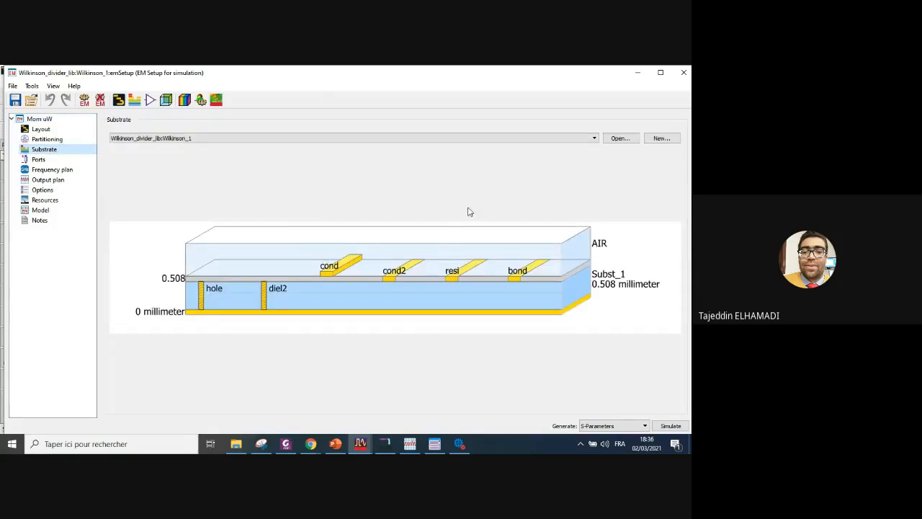
{"action": "left_click", "coordinate": [53, 160]}
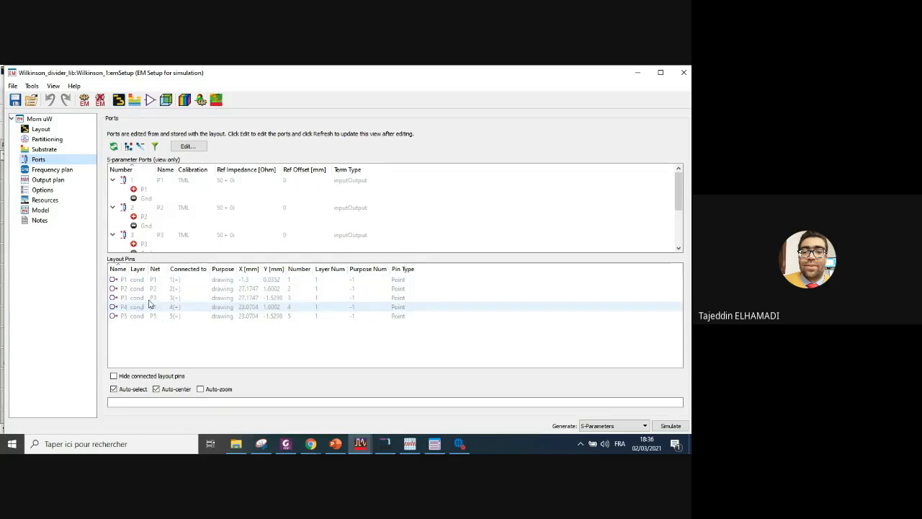
- Set the adaptive frequency plan of the EM setup to sweep from 2 GHz to 3 GHz
{"action": "left_click", "coordinate": [52, 170]}
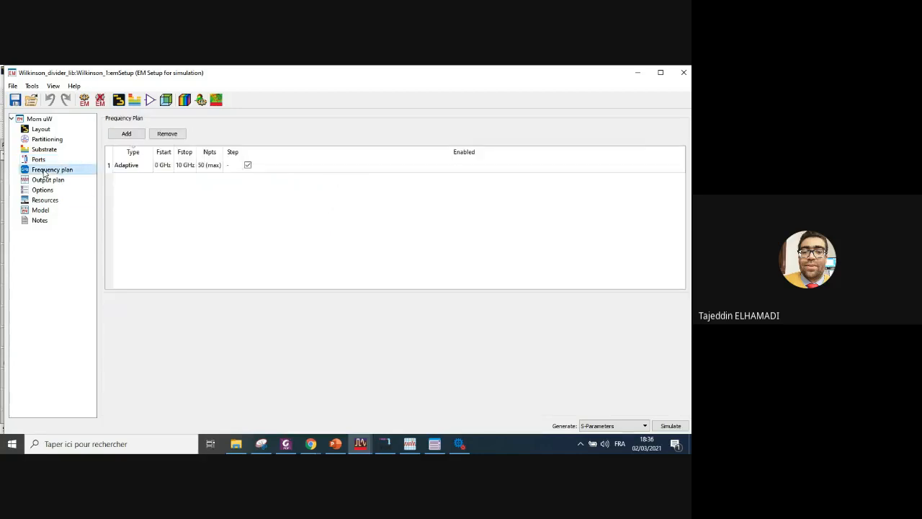
{"action": "double_click", "coordinate": [160, 166]}
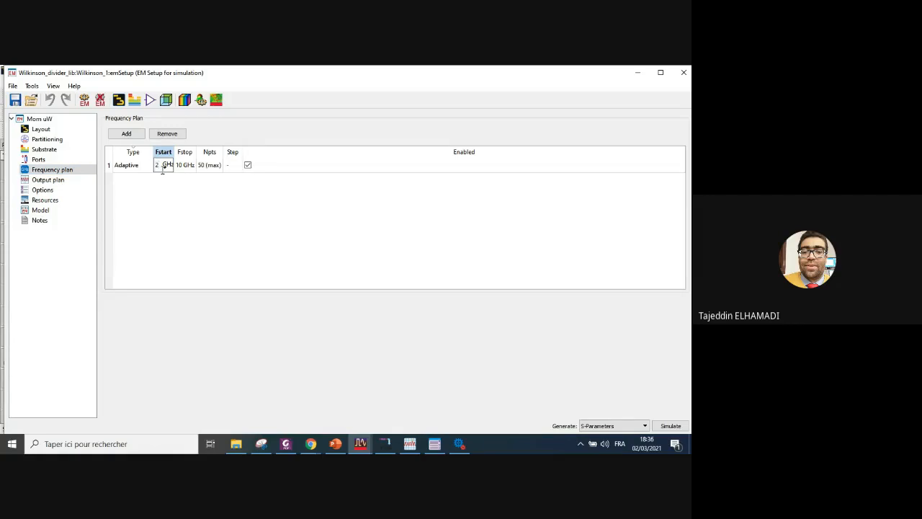
{"action": "double_click", "coordinate": [180, 167]}
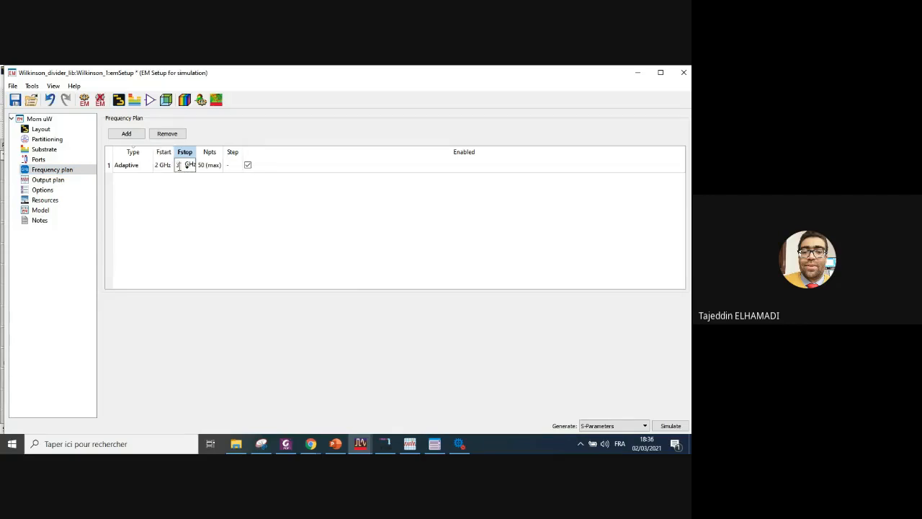
{"action": "left_click", "coordinate": [194, 192]}
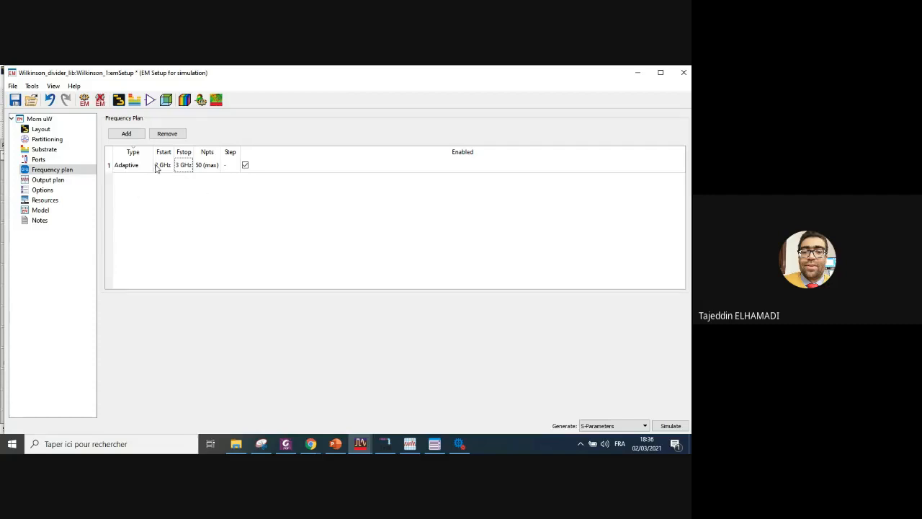
- Review the global mesh options and generate only the mesh of the layout at 20 cells per wavelength
{"action": "left_click", "coordinate": [43, 190]}
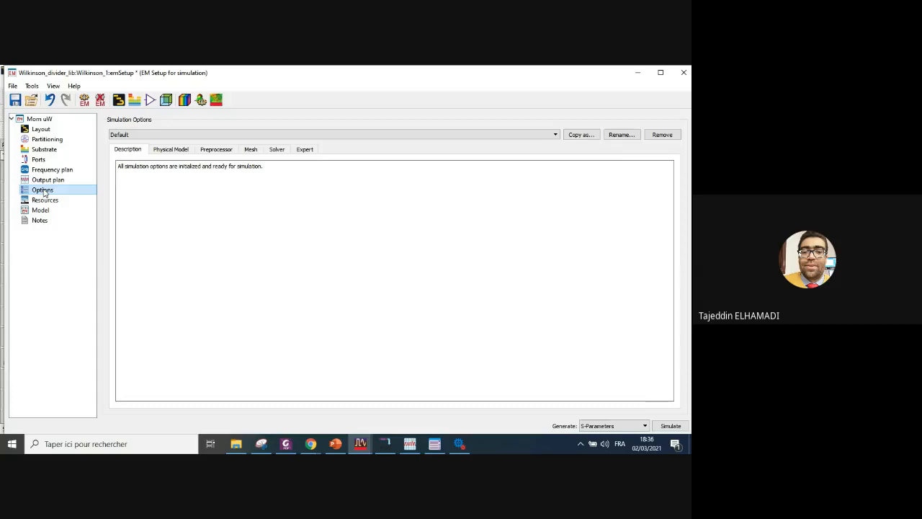
{"action": "left_click", "coordinate": [252, 151]}
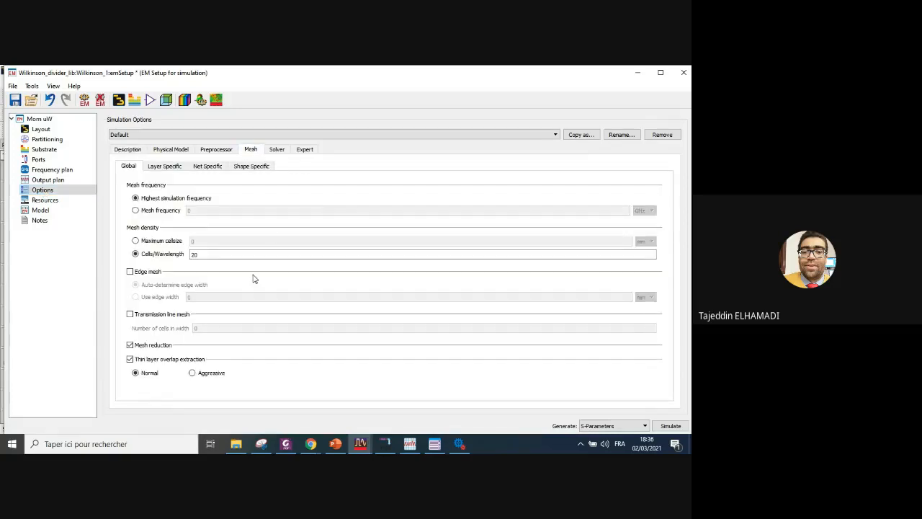
{"action": "left_click", "coordinate": [643, 426]}
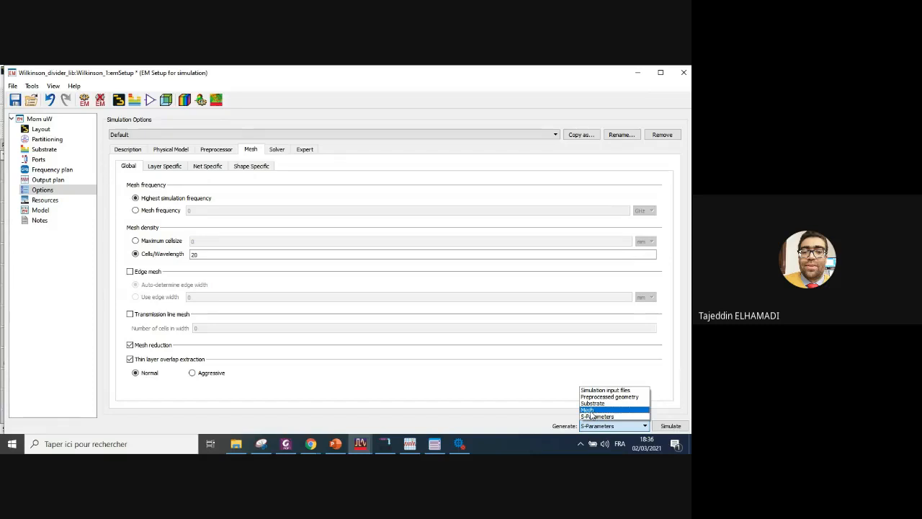
{"action": "left_click", "coordinate": [589, 411]}
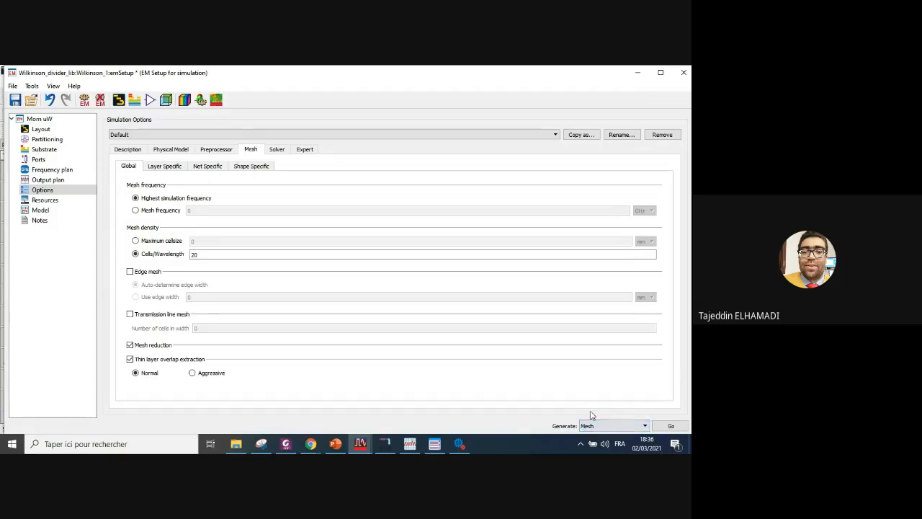
{"action": "left_click", "coordinate": [670, 426]}
{"action": "left_click", "coordinate": [434, 355]}
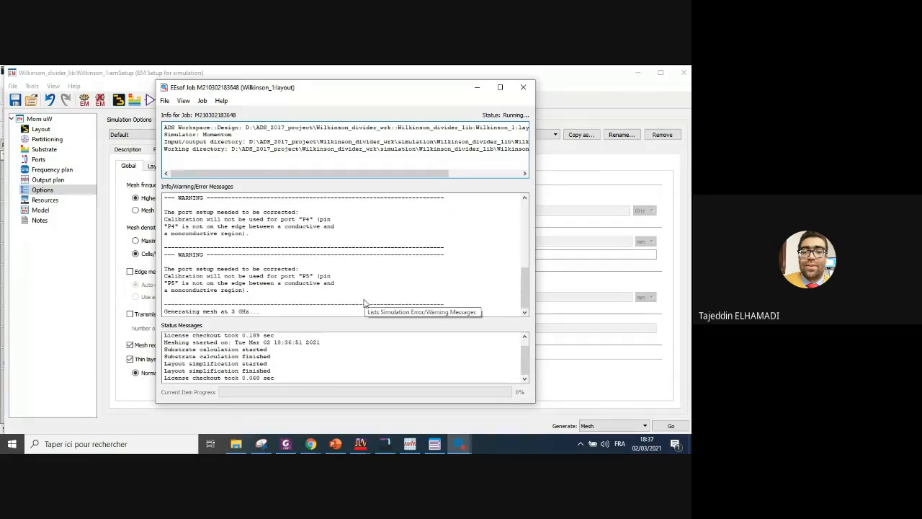
- Examine the generated mesh cells on the divider's input line, curved branches and output lines in the layout
{"action": "left_click", "coordinate": [360, 443]}
{"action": "left_click", "coordinate": [365, 423]}
{"action": "scroll", "coordinate": [335, 278], "scroll_direction": "up", "scroll_amount": 4}
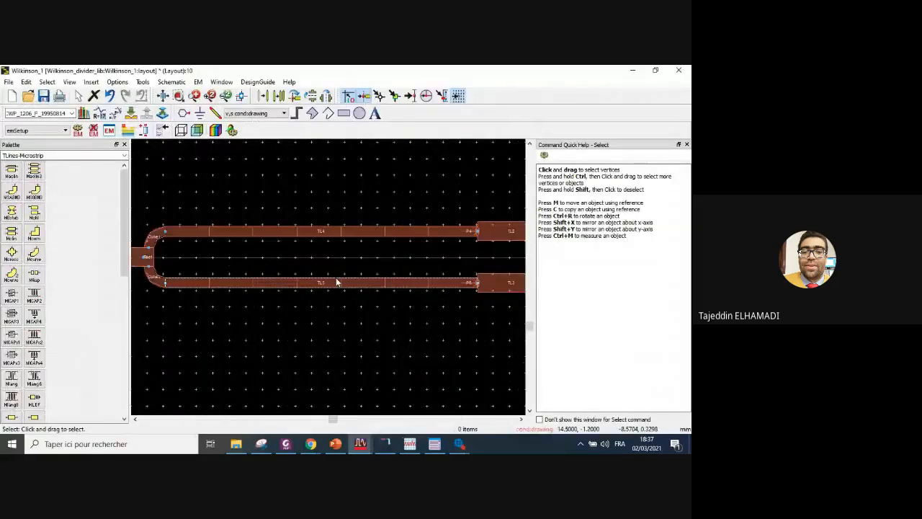
{"action": "scroll", "coordinate": [302, 275], "scroll_direction": "down", "scroll_amount": 4}
{"action": "scroll", "coordinate": [274, 272], "scroll_direction": "up", "scroll_amount": 2}
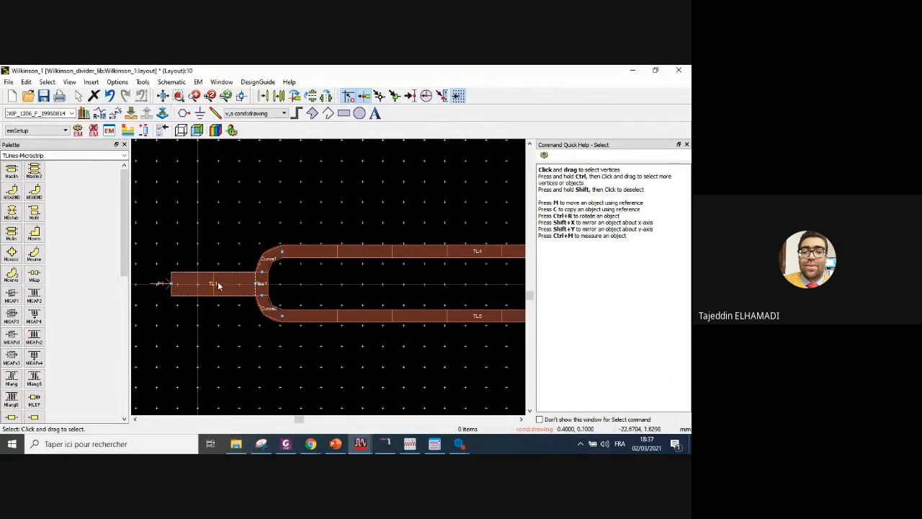
{"action": "scroll", "coordinate": [384, 260], "scroll_direction": "down", "scroll_amount": 2}
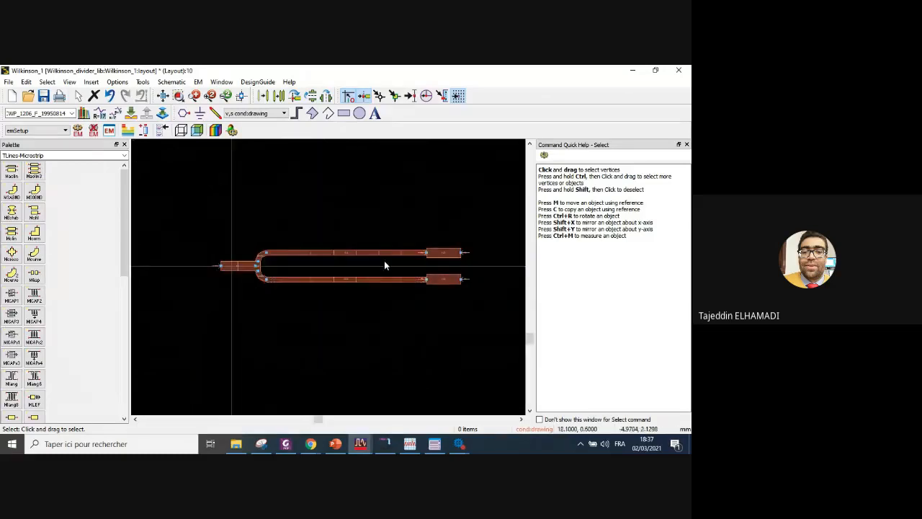
{"action": "scroll", "coordinate": [353, 263], "scroll_direction": "up", "scroll_amount": 3}
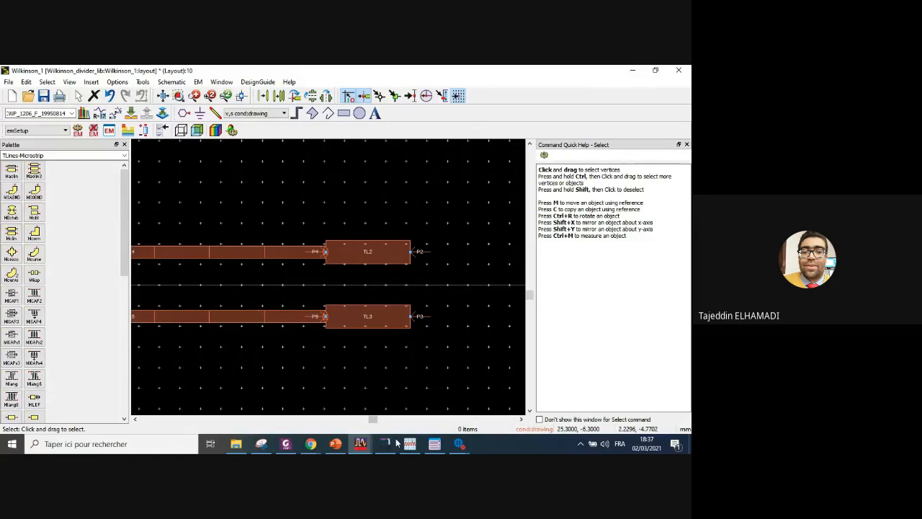
- Set the global mesh density to 40 cells per wavelength in the EM setup and generate the mesh again
{"action": "left_click", "coordinate": [360, 443]}
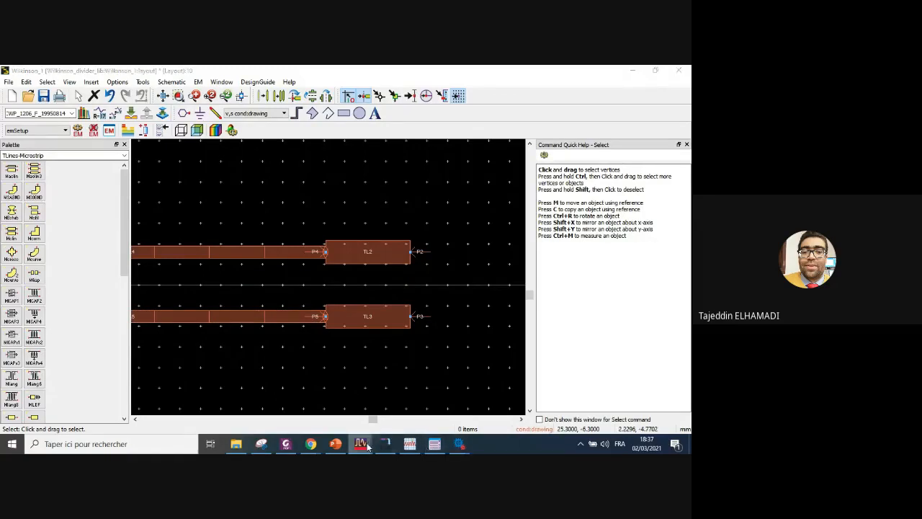
{"action": "left_click", "coordinate": [563, 401]}
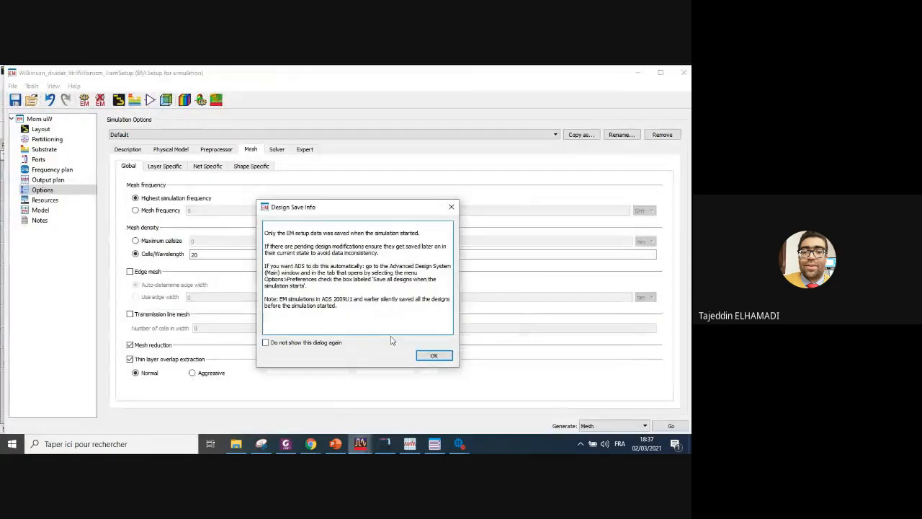
{"action": "left_click", "coordinate": [433, 354]}
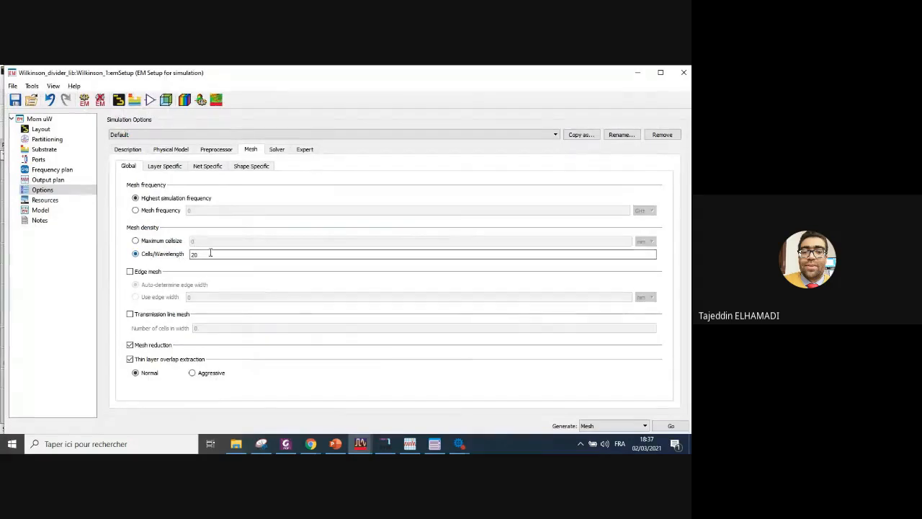
{"action": "left_click_drag", "start_coordinate": [209, 254], "coordinate": [190, 254]}
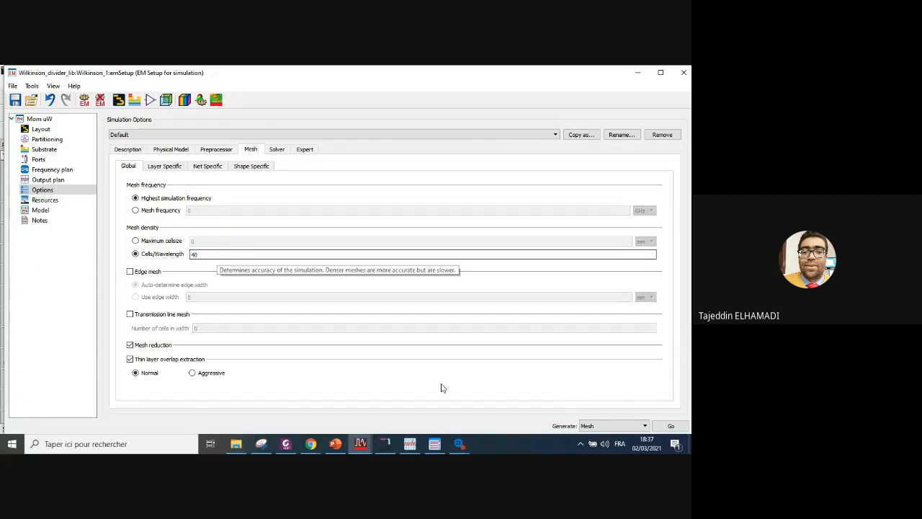
{"action": "left_click", "coordinate": [670, 425]}
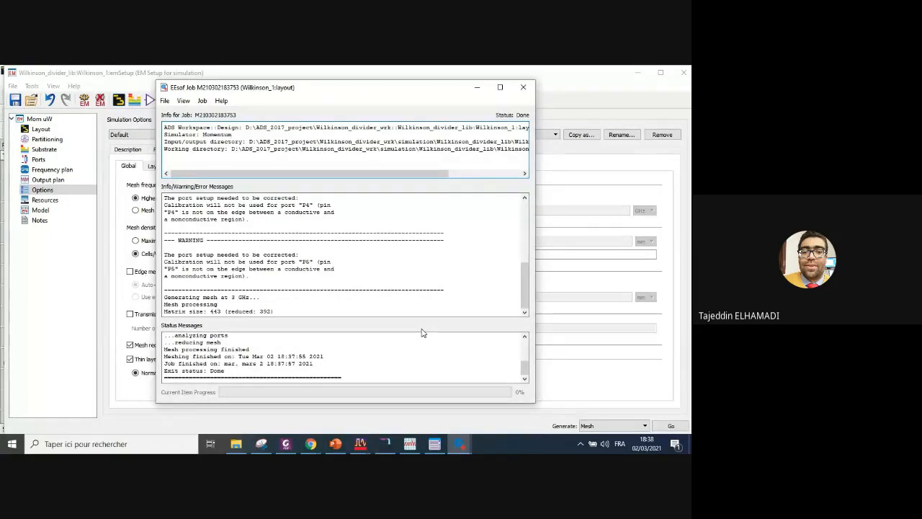
- Examine the refined mesh in the layout along the input line, the tee and curves, both branches and the output lines
{"action": "mouse_move", "coordinate": [360, 444]}
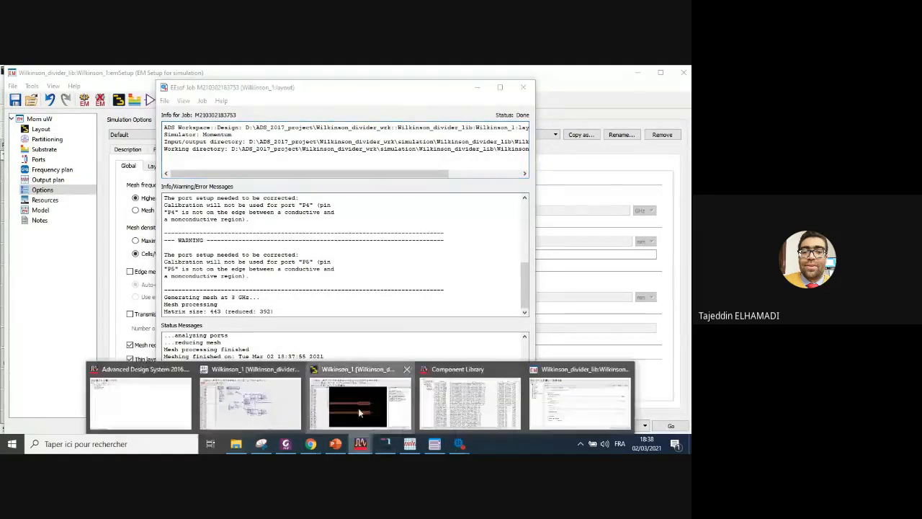
{"action": "left_click", "coordinate": [358, 407]}
{"action": "scroll", "coordinate": [326, 278], "scroll_direction": "down", "scroll_amount": 2}
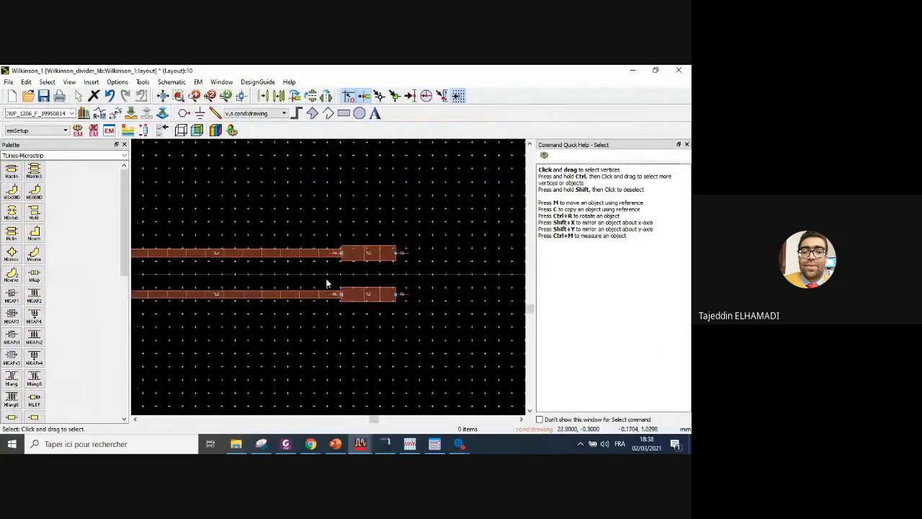
{"action": "scroll", "coordinate": [333, 274], "scroll_direction": "up", "scroll_amount": 2}
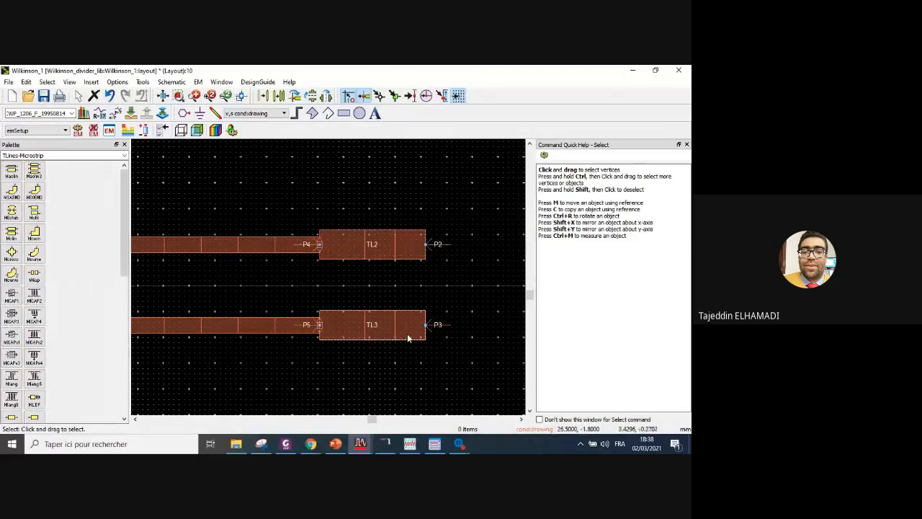
{"action": "scroll", "coordinate": [320, 278], "scroll_direction": "down", "scroll_amount": 2}
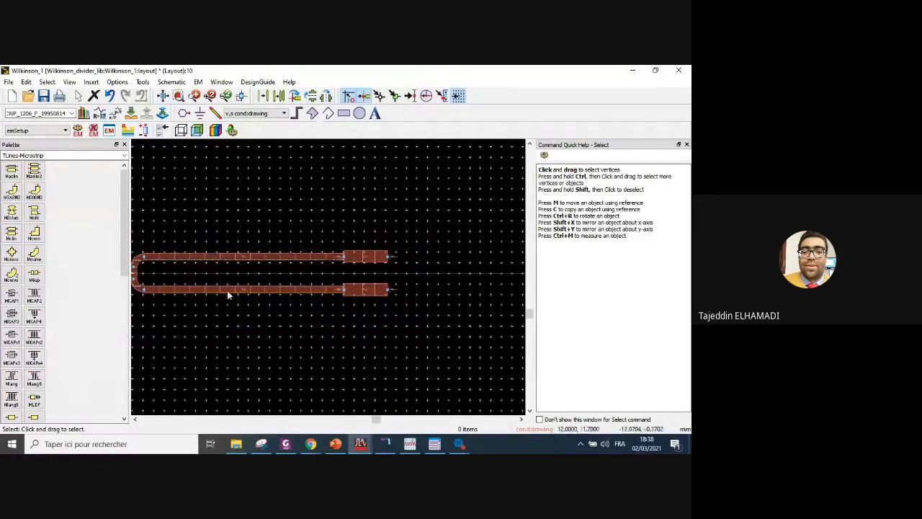
{"action": "scroll", "coordinate": [312, 270], "scroll_direction": "down", "scroll_amount": 3}
{"action": "scroll", "coordinate": [328, 280], "scroll_direction": "up", "scroll_amount": 5}
{"action": "scroll", "coordinate": [327, 280], "scroll_direction": "down", "scroll_amount": 3}
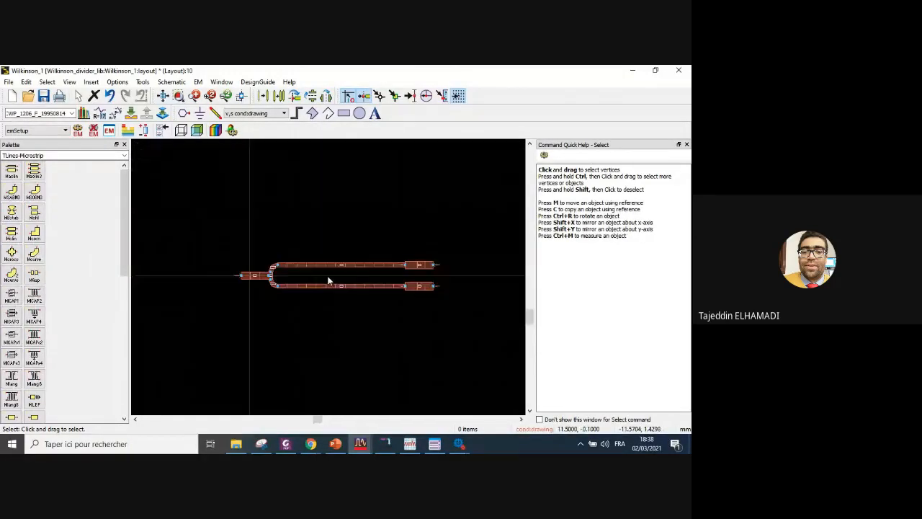
{"action": "scroll", "coordinate": [366, 276], "scroll_direction": "up", "scroll_amount": 2}
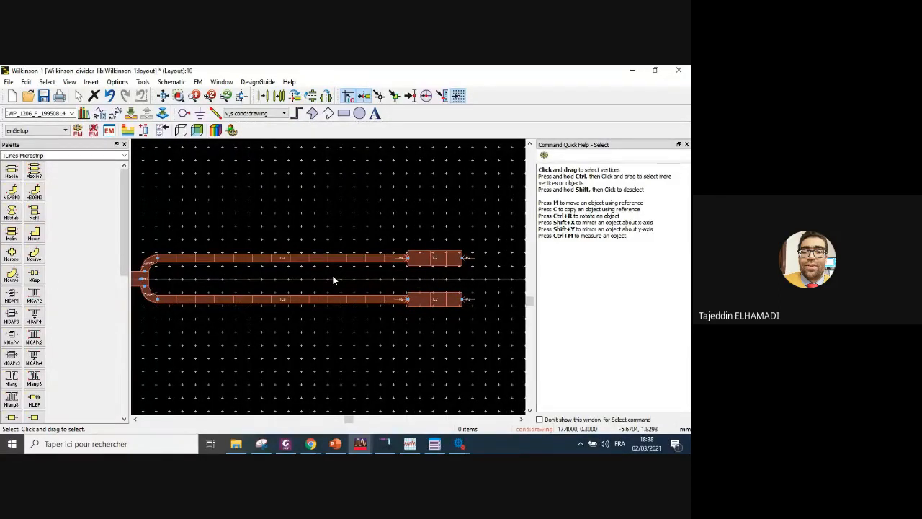
{"action": "scroll", "coordinate": [301, 277], "scroll_direction": "down", "scroll_amount": 2}
{"action": "scroll", "coordinate": [294, 276], "scroll_direction": "up", "scroll_amount": 2}
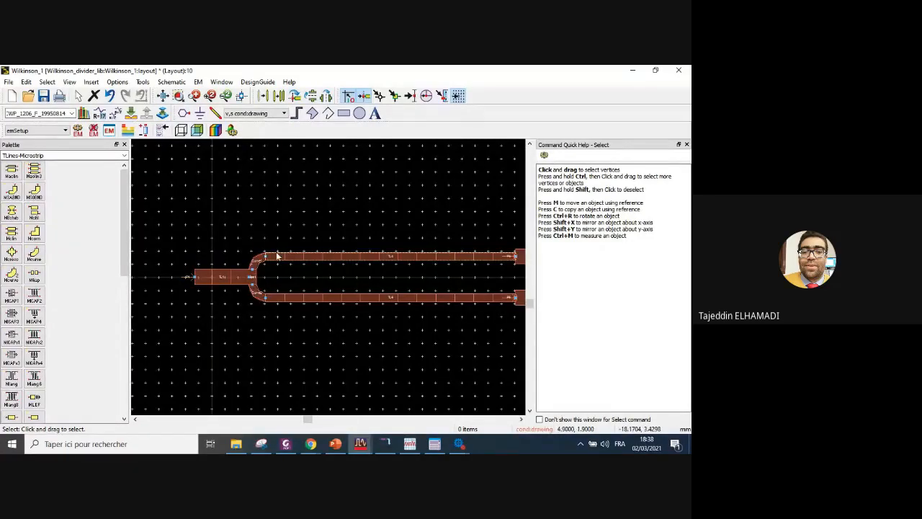
{"action": "scroll", "coordinate": [216, 279], "scroll_direction": "up", "scroll_amount": 2}
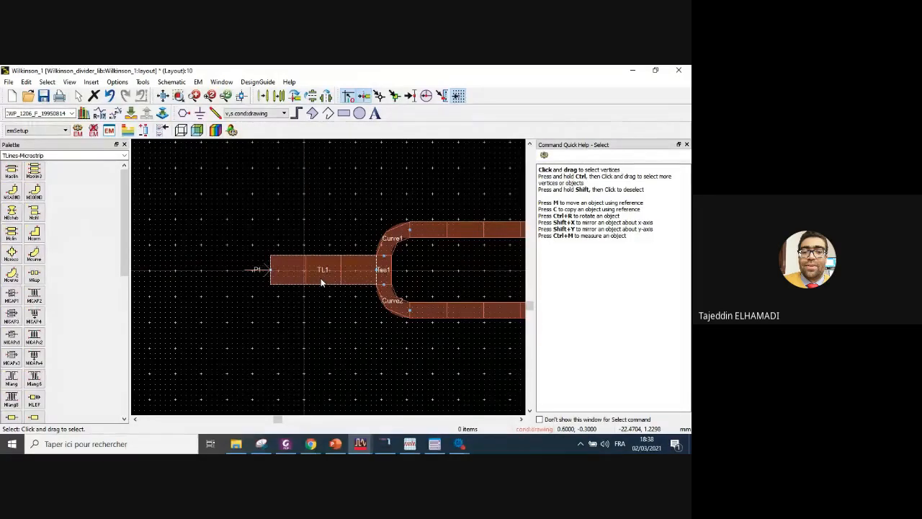
{"action": "scroll", "coordinate": [324, 278], "scroll_direction": "down", "scroll_amount": 2}
{"action": "scroll", "coordinate": [368, 281], "scroll_direction": "down", "scroll_amount": 2}
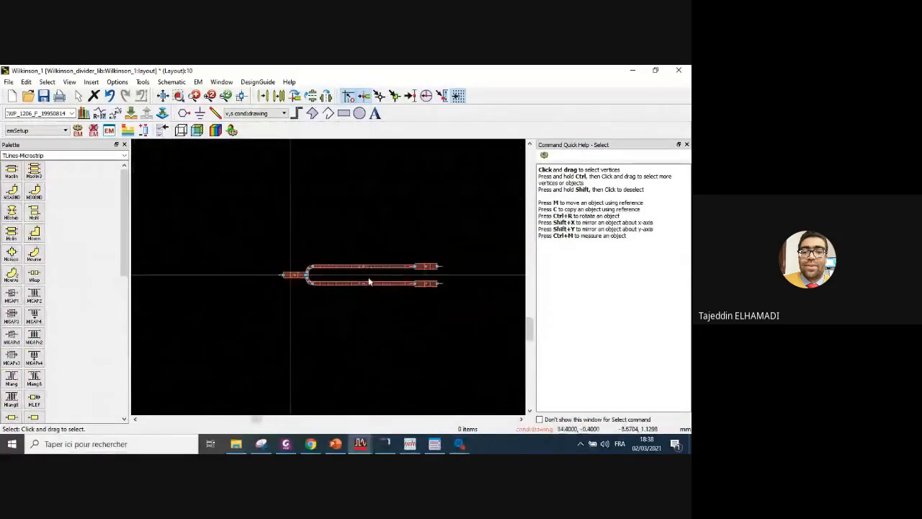
{"action": "scroll", "coordinate": [339, 280], "scroll_direction": "up", "scroll_amount": 3}
{"action": "scroll", "coordinate": [310, 277], "scroll_direction": "down", "scroll_amount": 3}
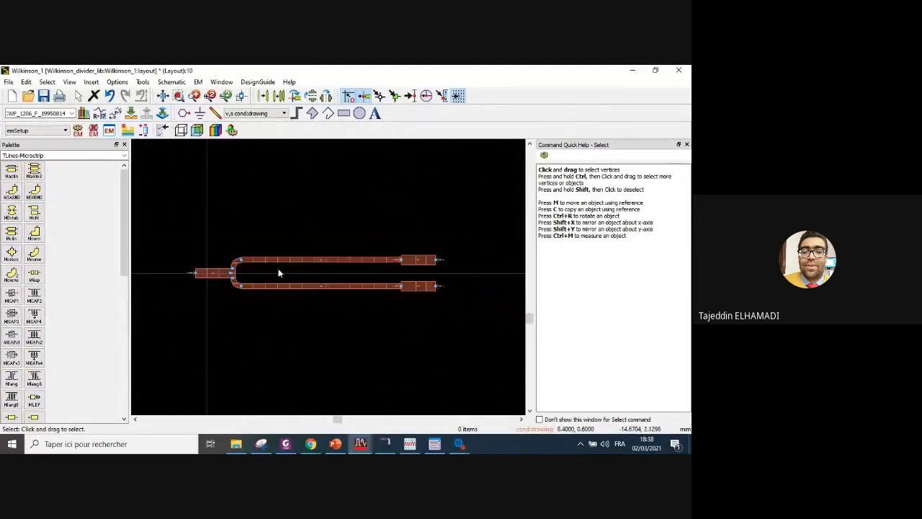
{"action": "scroll", "coordinate": [325, 278], "scroll_direction": "up", "scroll_amount": 4}
{"action": "scroll", "coordinate": [325, 280], "scroll_direction": "down", "scroll_amount": 2}
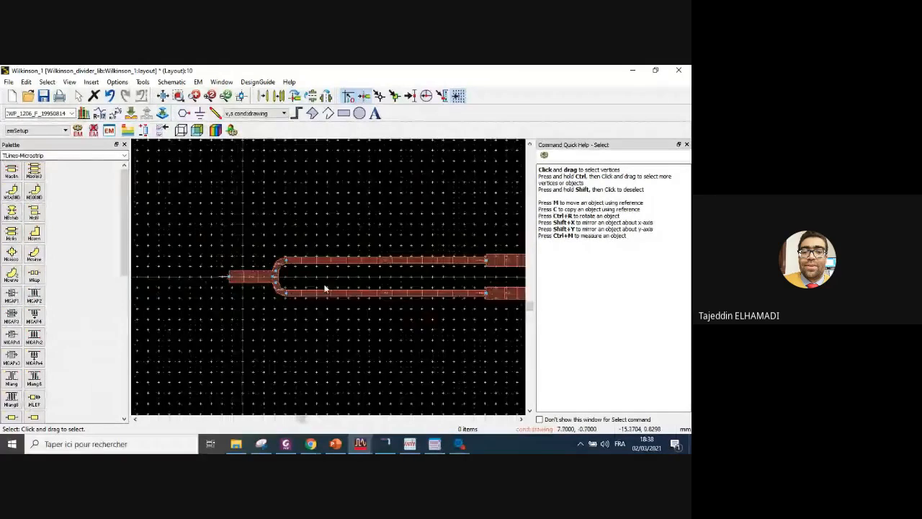
{"action": "scroll", "coordinate": [472, 284], "scroll_direction": "down", "scroll_amount": 2}
{"action": "scroll", "coordinate": [377, 273], "scroll_direction": "up", "scroll_amount": 4}
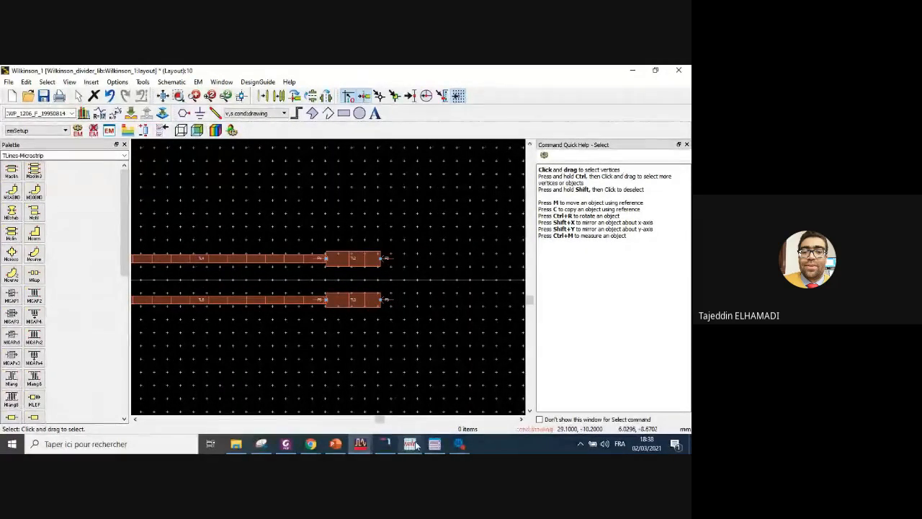
- Run the EM setup's S-parameter simulation of the divider layout and put away the resulting plot and job status windows
{"action": "mouse_move", "coordinate": [369, 447]}
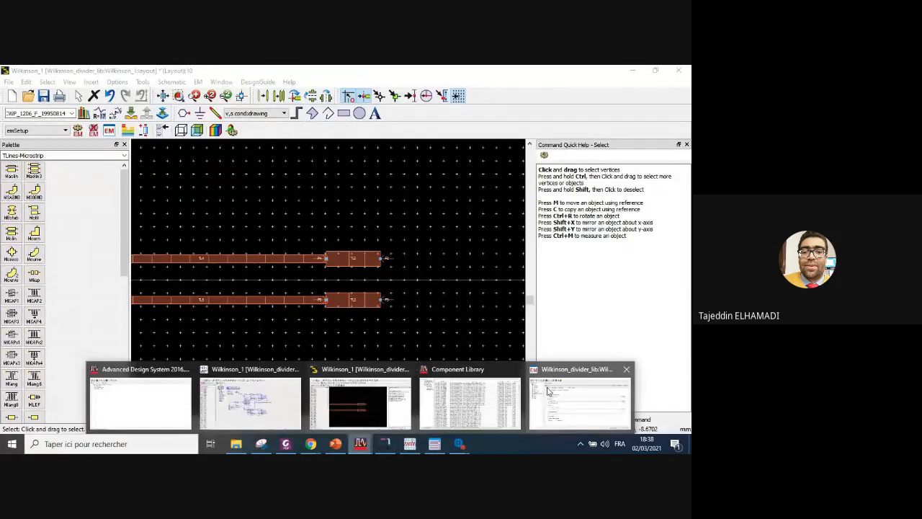
{"action": "left_click", "coordinate": [549, 395]}
{"action": "left_click", "coordinate": [432, 355]}
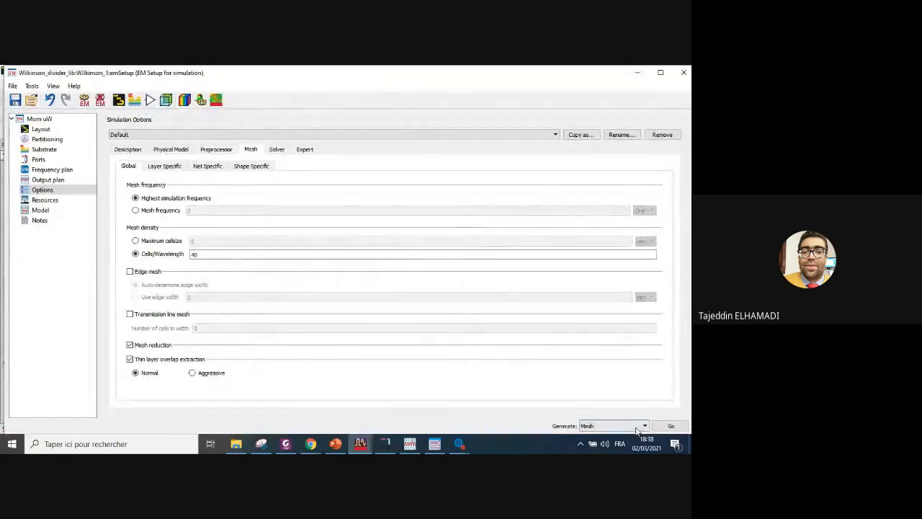
{"action": "left_click", "coordinate": [632, 426]}
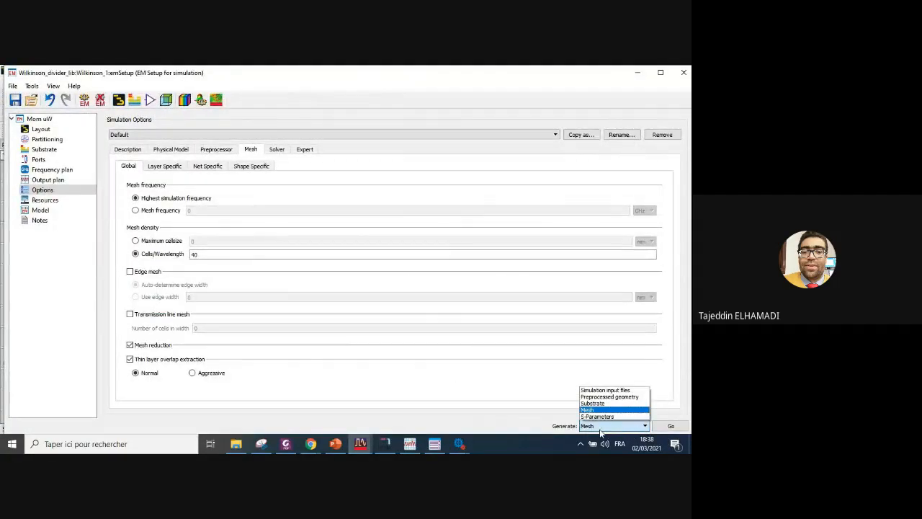
{"action": "left_click", "coordinate": [597, 416]}
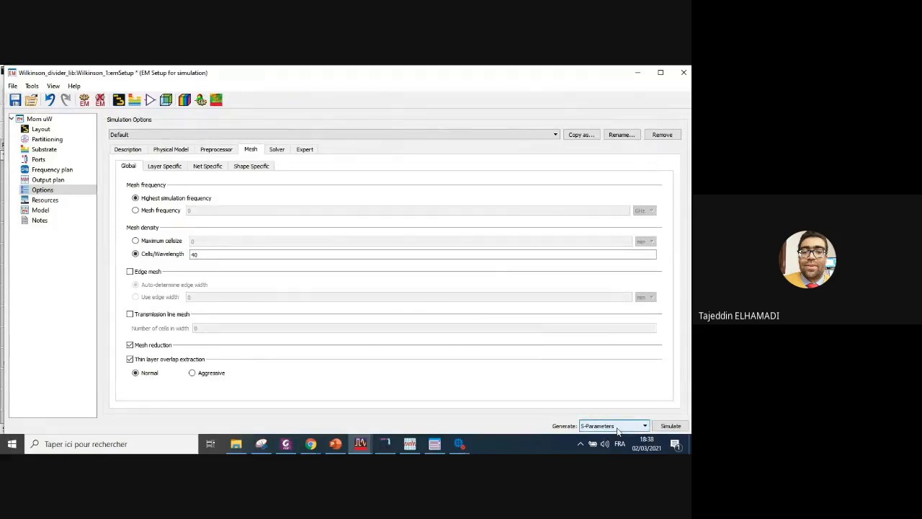
{"action": "left_click", "coordinate": [675, 426]}
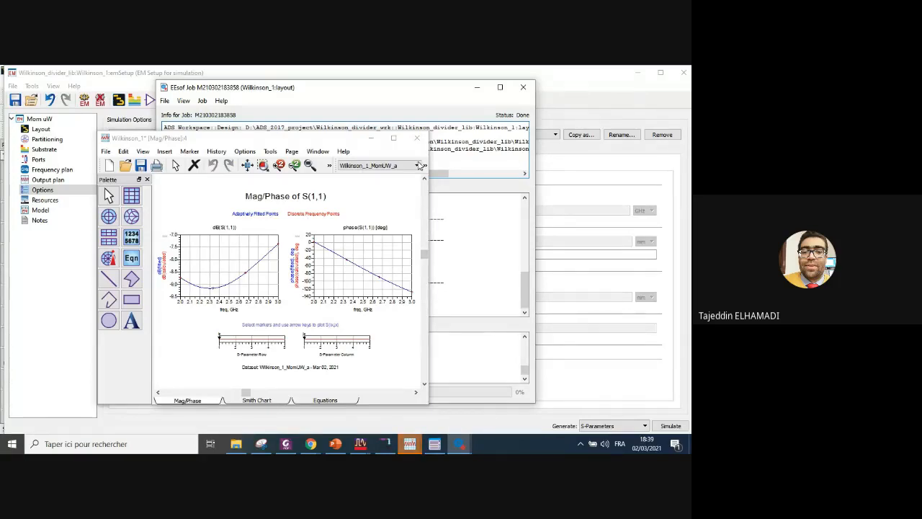
{"action": "left_click", "coordinate": [370, 138]}
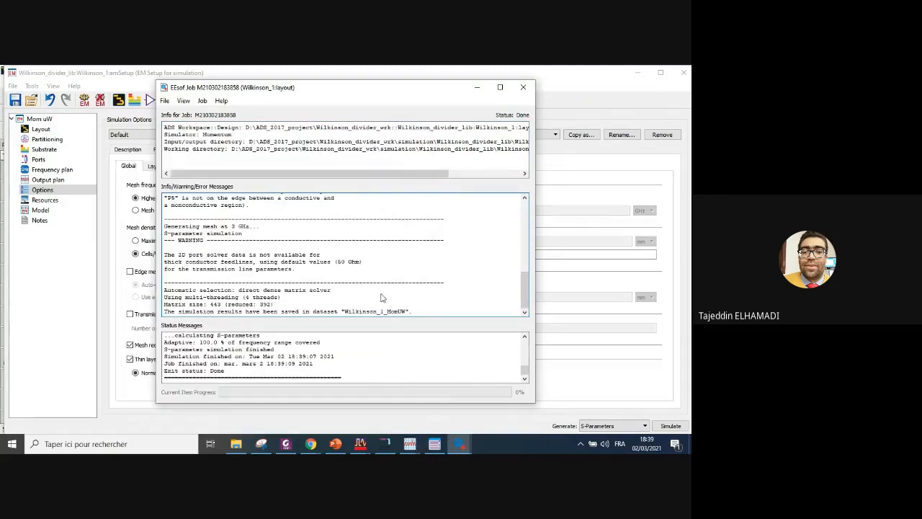
{"action": "left_click", "coordinate": [476, 88]}
{"action": "left_click", "coordinate": [434, 355]}
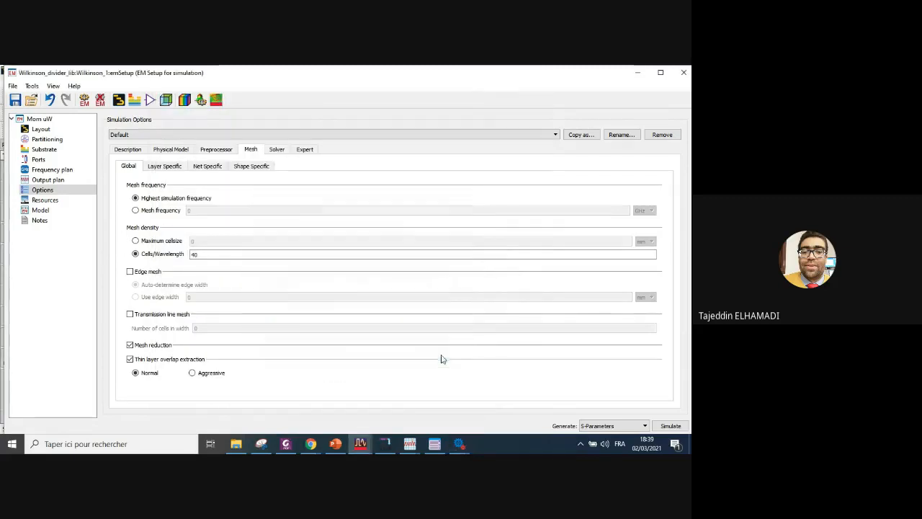
- Create the EM model "emModel" and the symbol "symbol" from the Wilkinson_1 layout
{"action": "mouse_move", "coordinate": [360, 446]}
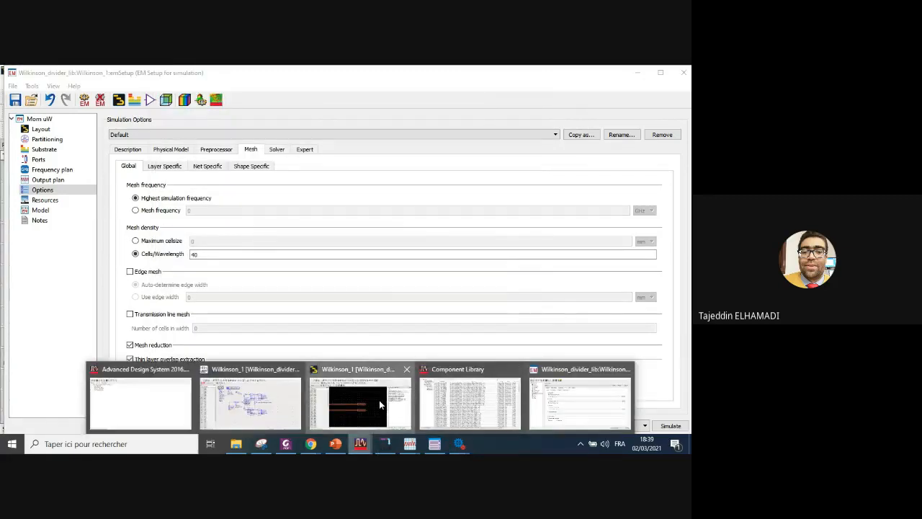
{"action": "left_click", "coordinate": [380, 405]}
{"action": "scroll", "coordinate": [335, 281], "scroll_direction": "down", "scroll_amount": 2}
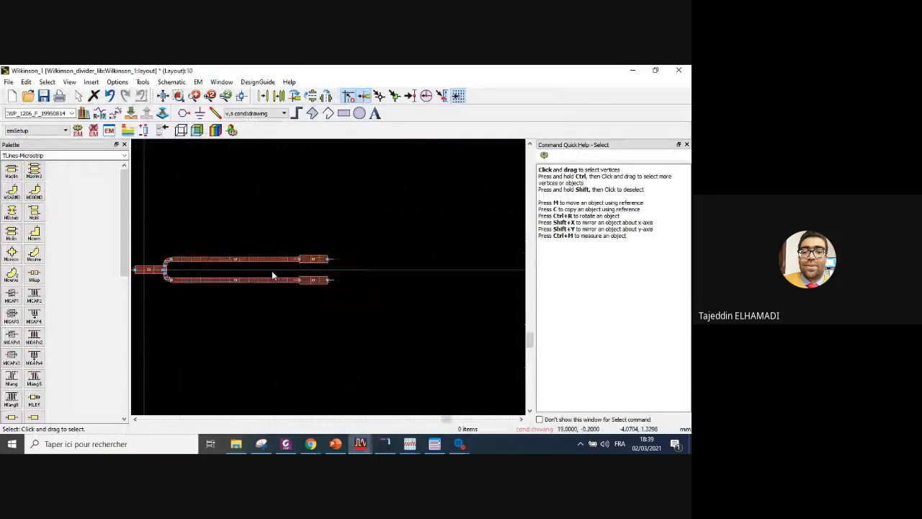
{"action": "scroll", "coordinate": [320, 275], "scroll_direction": "down", "scroll_amount": 2}
{"action": "scroll", "coordinate": [323, 278], "scroll_direction": "up", "scroll_amount": 2}
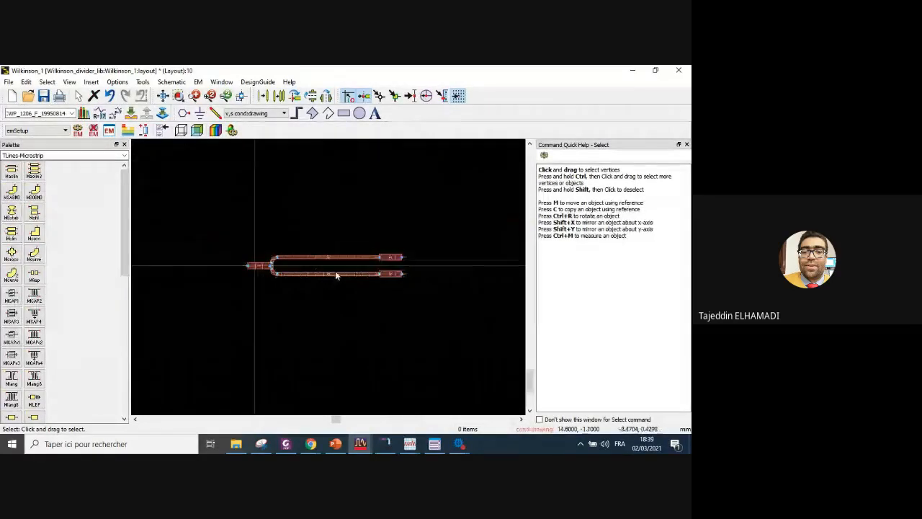
{"action": "scroll", "coordinate": [375, 274], "scroll_direction": "up", "scroll_amount": 2}
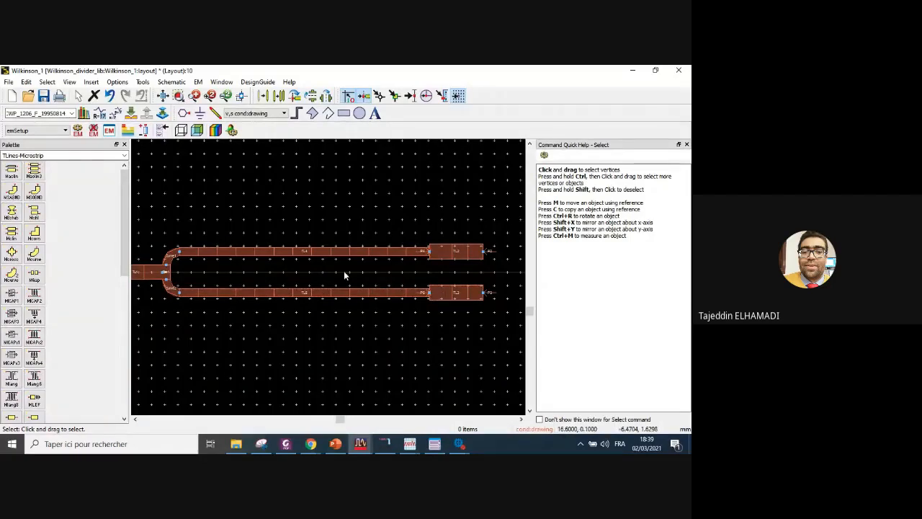
{"action": "scroll", "coordinate": [343, 271], "scroll_direction": "down", "scroll_amount": 1}
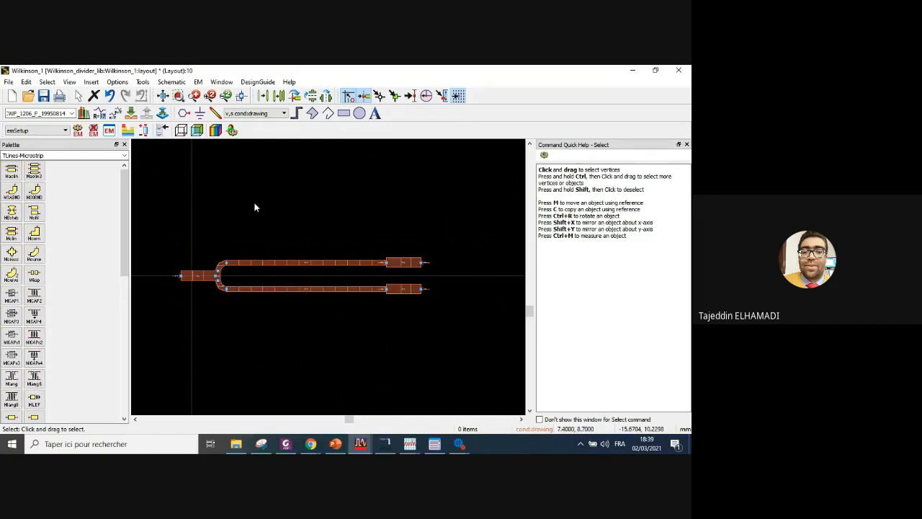
{"action": "left_click", "coordinate": [198, 82]}
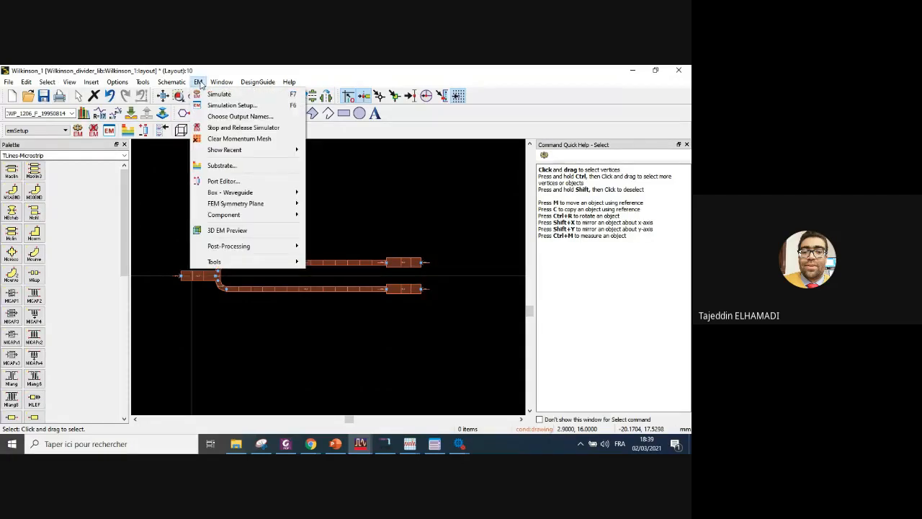
{"action": "mouse_move", "coordinate": [224, 216]}
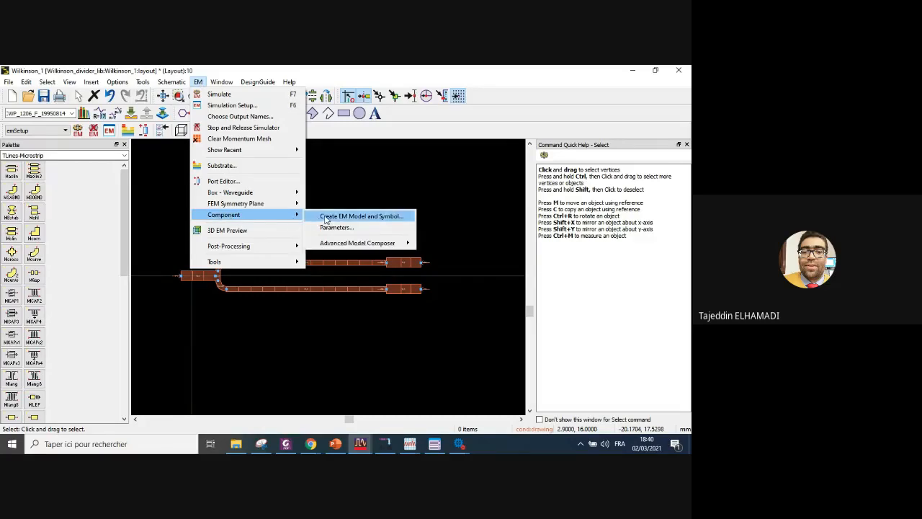
{"action": "left_click", "coordinate": [362, 220]}
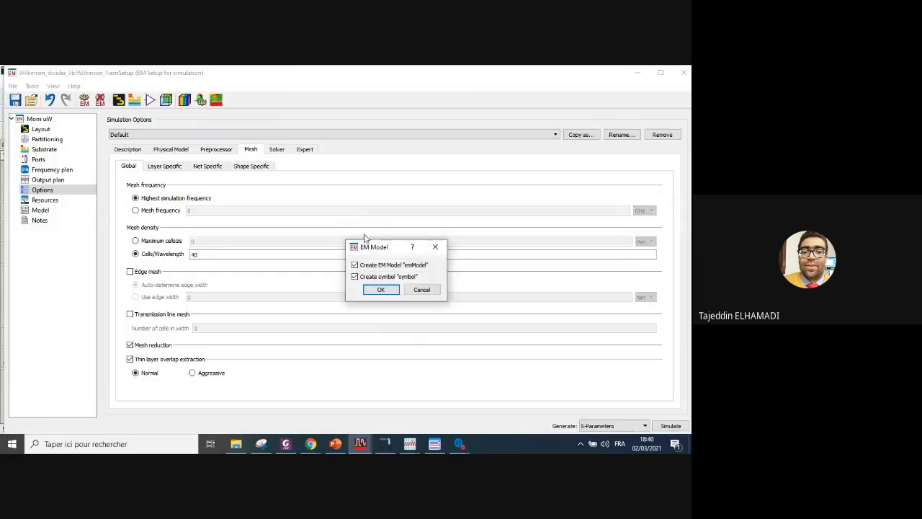
{"action": "left_click", "coordinate": [387, 289]}
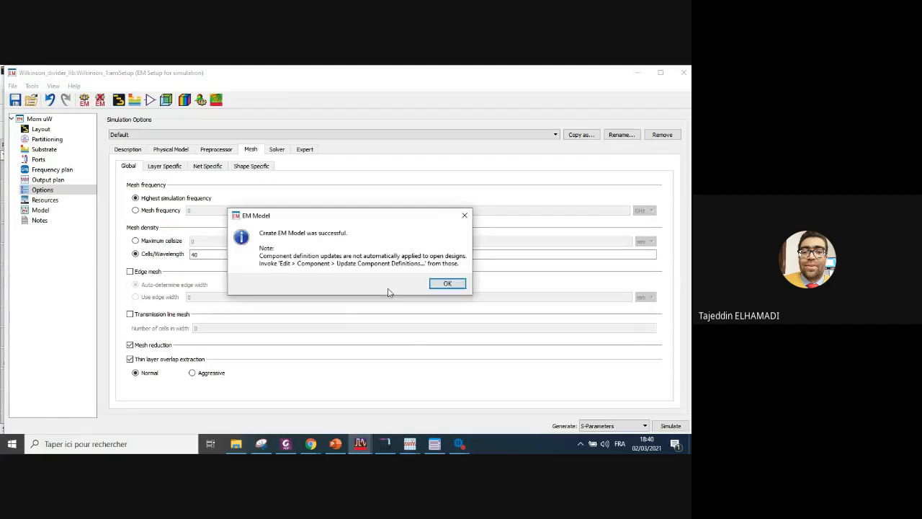
{"action": "left_click", "coordinate": [435, 285]}
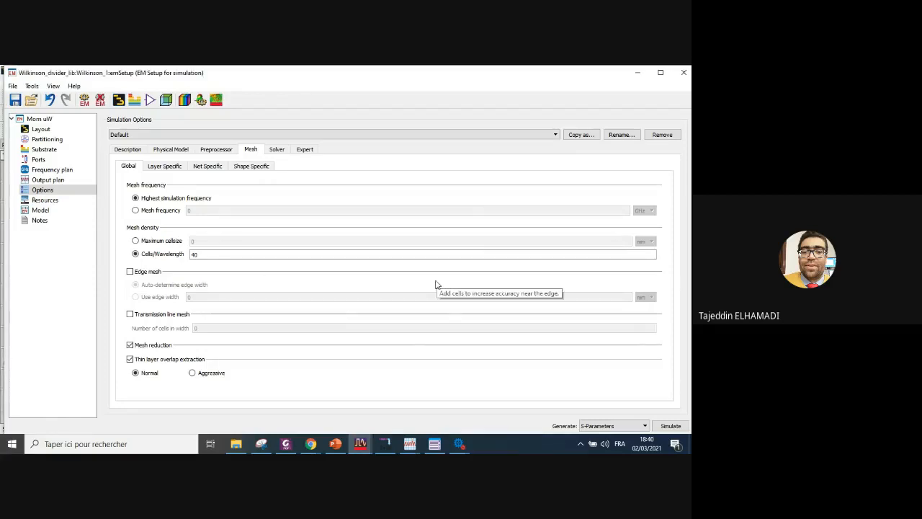
{"action": "left_click", "coordinate": [637, 72]}
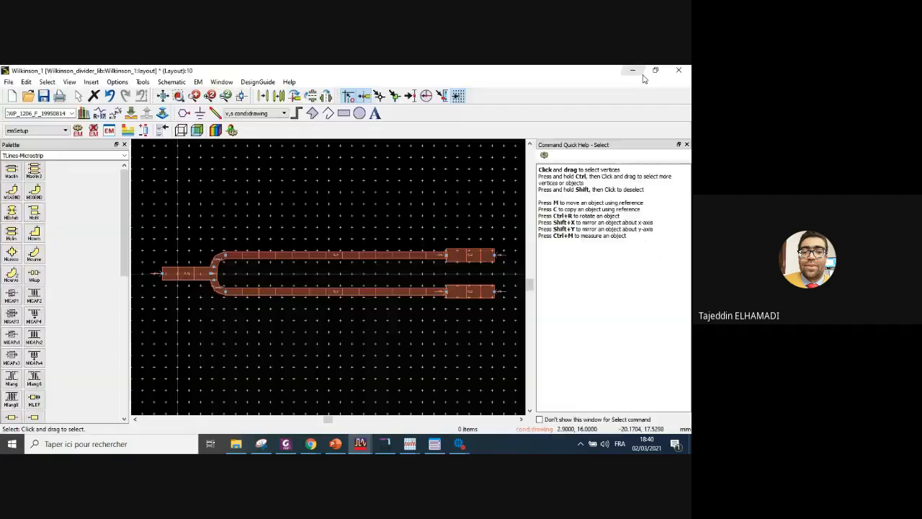
- Examine the views of cell Wilkinson_1 in the workspace tree, in particular emModel and symbol
{"action": "mouse_move", "coordinate": [360, 444]}
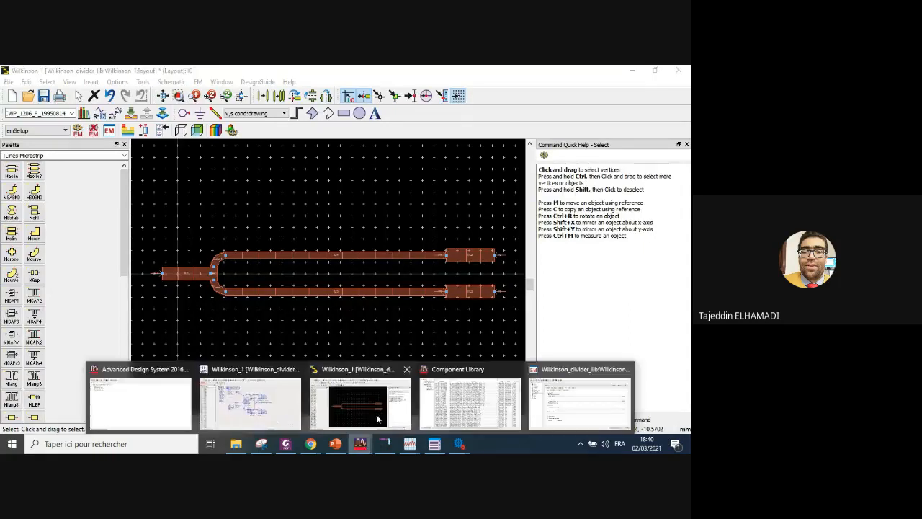
{"action": "left_click", "coordinate": [144, 394]}
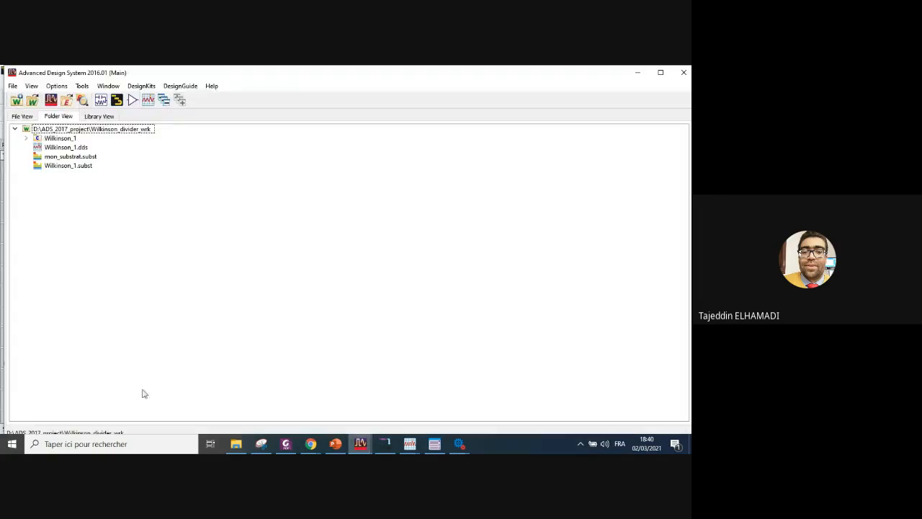
{"action": "left_click", "coordinate": [26, 138]}
{"action": "left_click", "coordinate": [65, 184]}
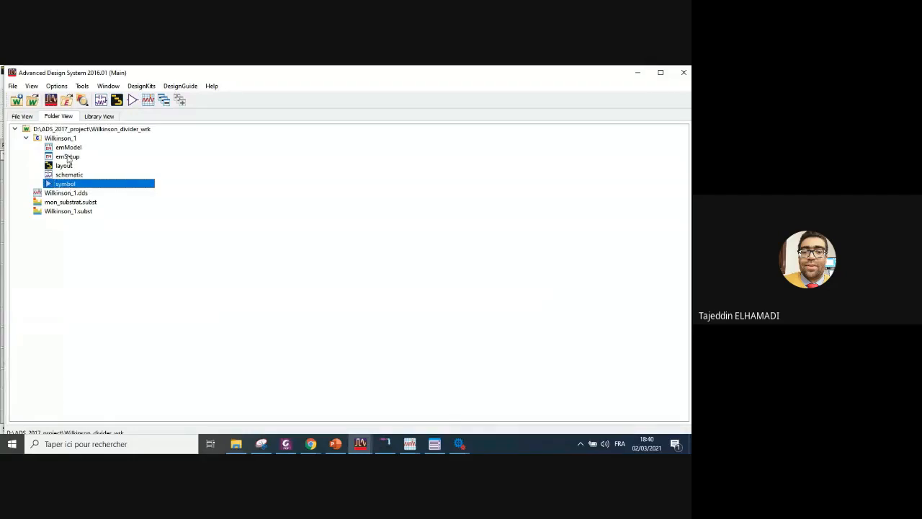
{"action": "left_click", "coordinate": [69, 147]}
{"action": "left_click", "coordinate": [65, 184]}
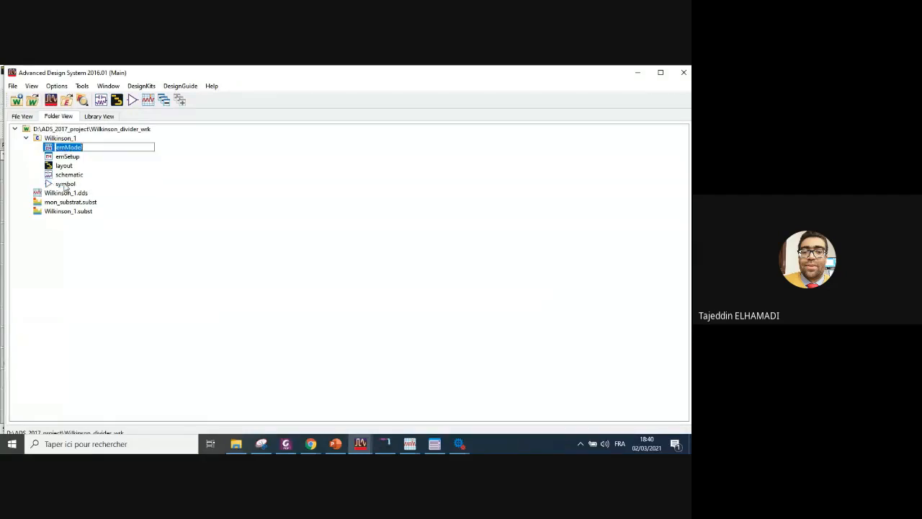
{"action": "left_click", "coordinate": [64, 150]}
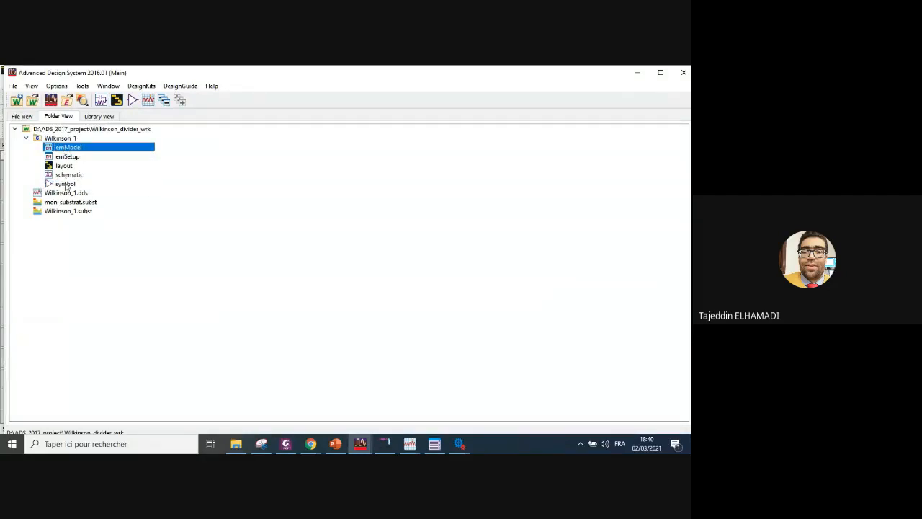
{"action": "left_click", "coordinate": [66, 184]}
{"action": "left_click", "coordinate": [68, 148]}
{"action": "left_click", "coordinate": [66, 184]}
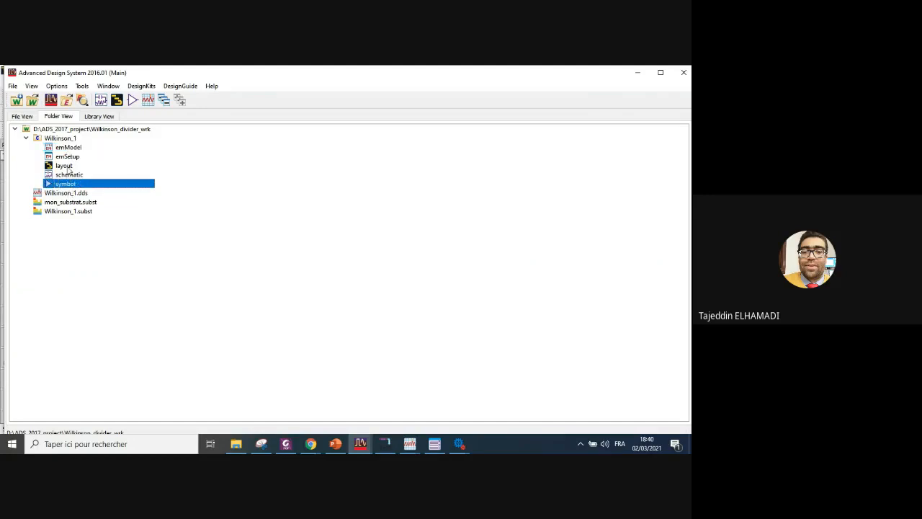
{"action": "left_click", "coordinate": [69, 147]}
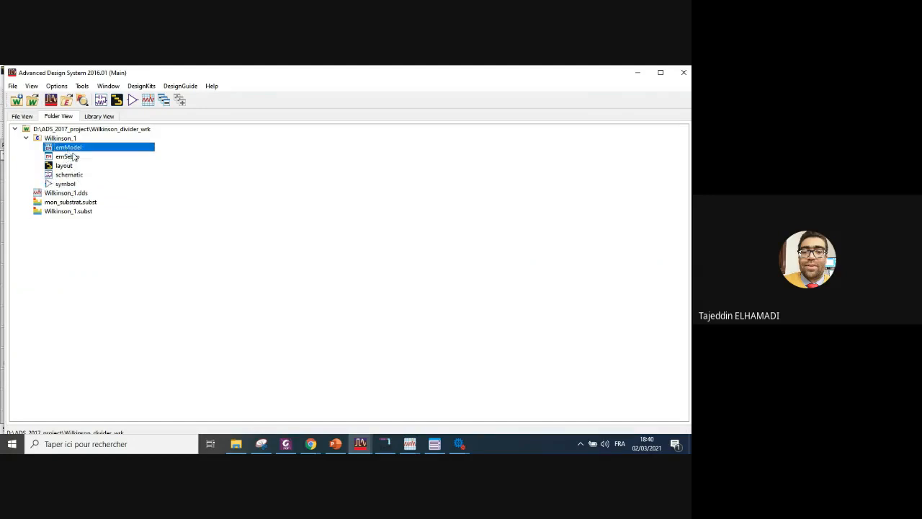
{"action": "left_click", "coordinate": [167, 192]}
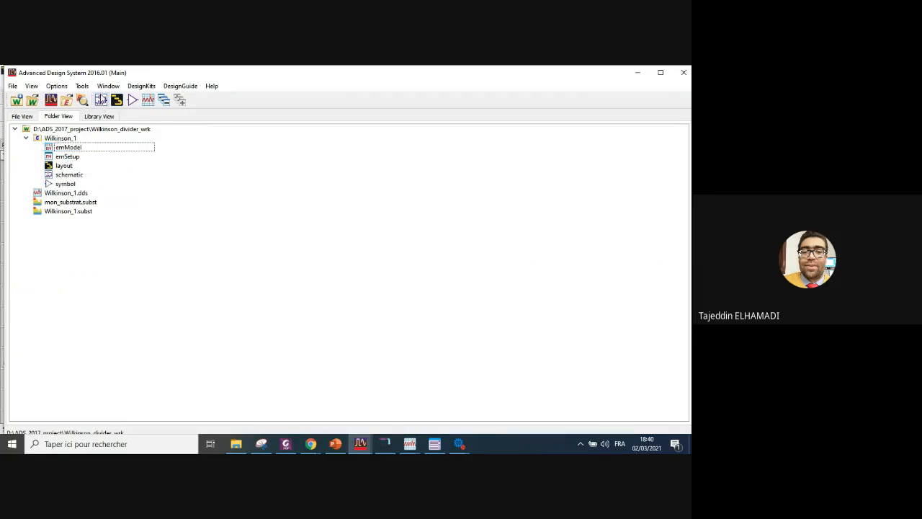
- Create a new schematic in a cell named Cosimulation in the Wilkinson_divider_lib library
{"action": "left_click", "coordinate": [101, 99]}
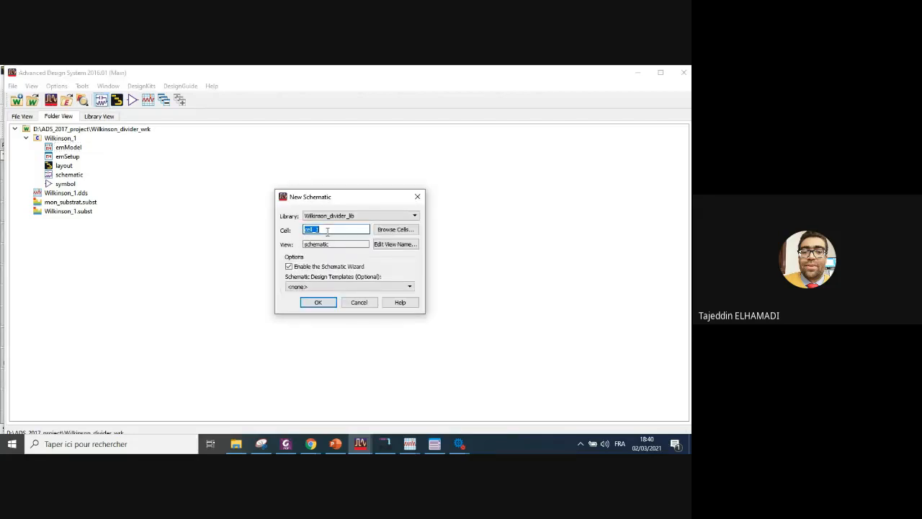
{"action": "type", "text": "Cosmulation"}
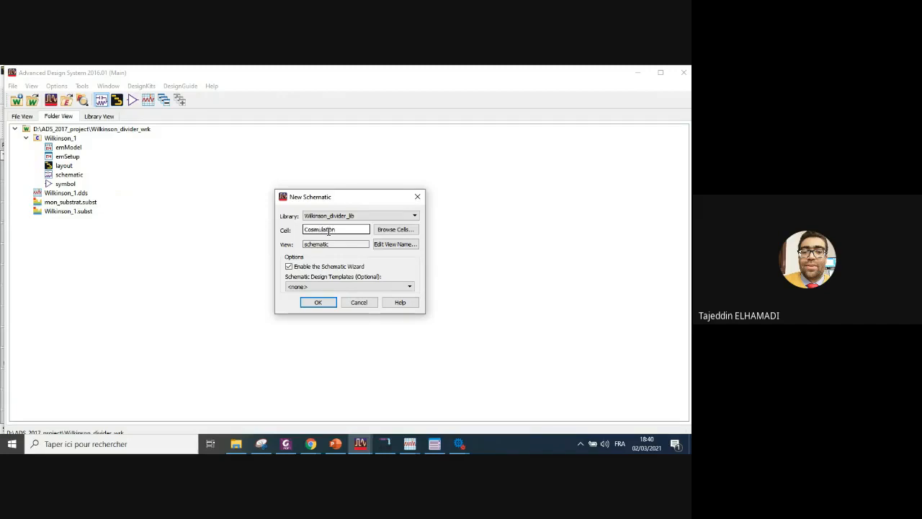
{"action": "left_click", "coordinate": [330, 301]}
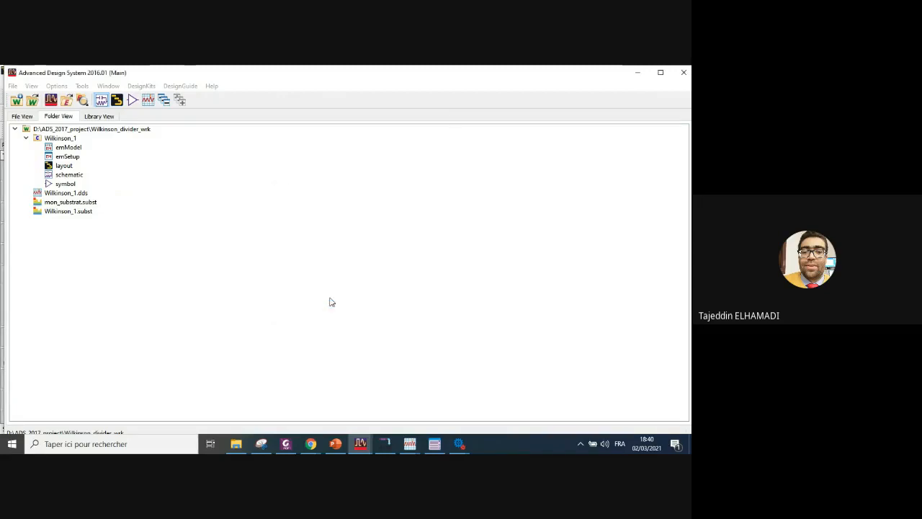
{"action": "left_click", "coordinate": [100, 244]}
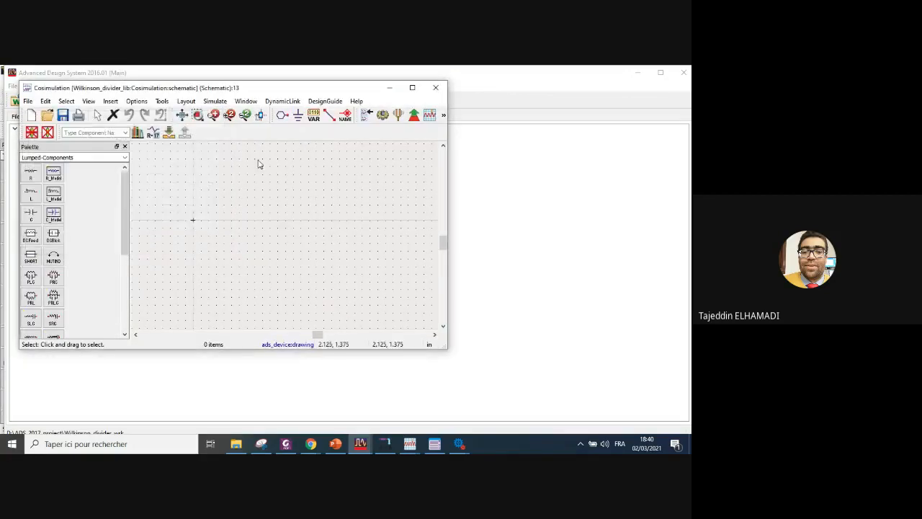
- Place the Wilkinson_1 symbol as a component in the Cosimulation schematic and shift it slightly to the right
{"action": "left_click_drag", "start_coordinate": [189, 90], "coordinate": [375, 116]}
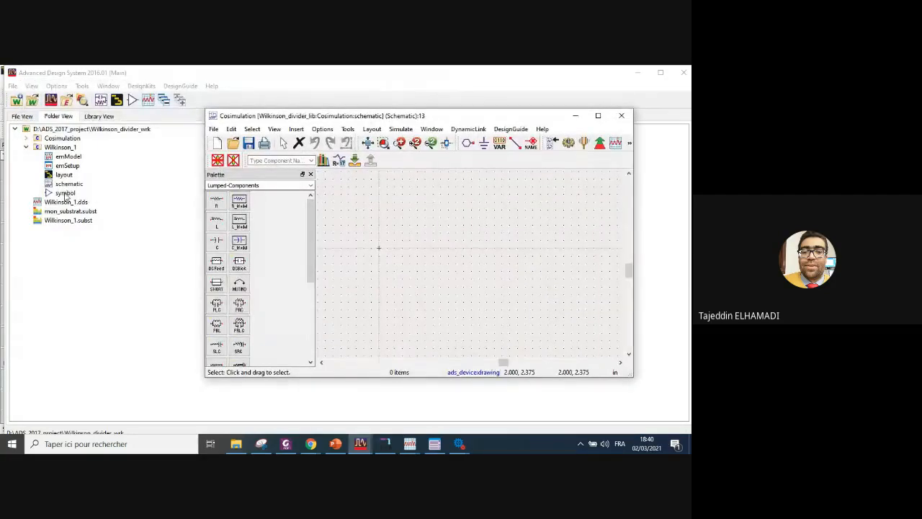
{"action": "left_click", "coordinate": [64, 193]}
{"action": "right_click", "coordinate": [65, 194]}
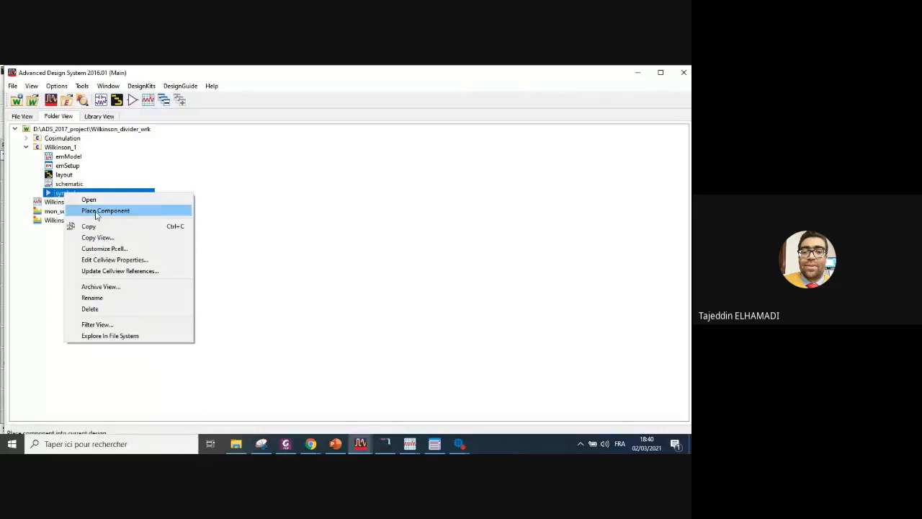
{"action": "left_click", "coordinate": [95, 212]}
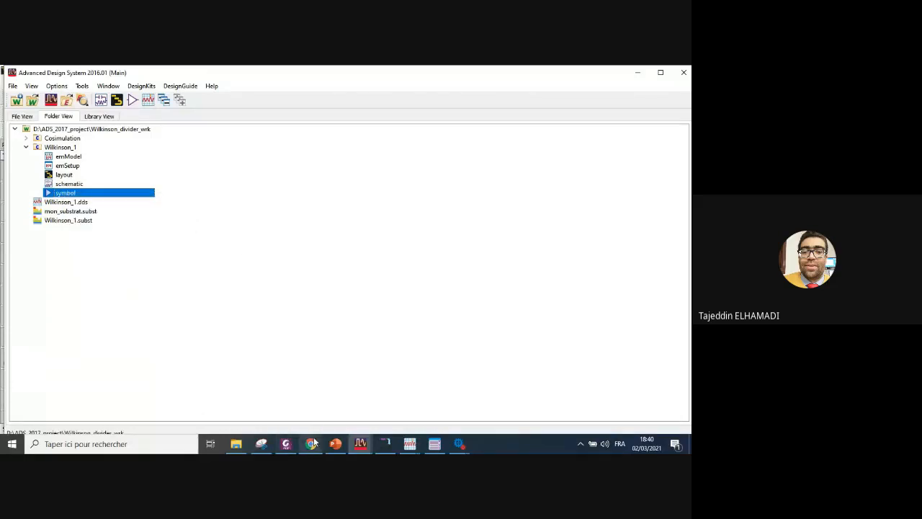
{"action": "left_click", "coordinate": [360, 443]}
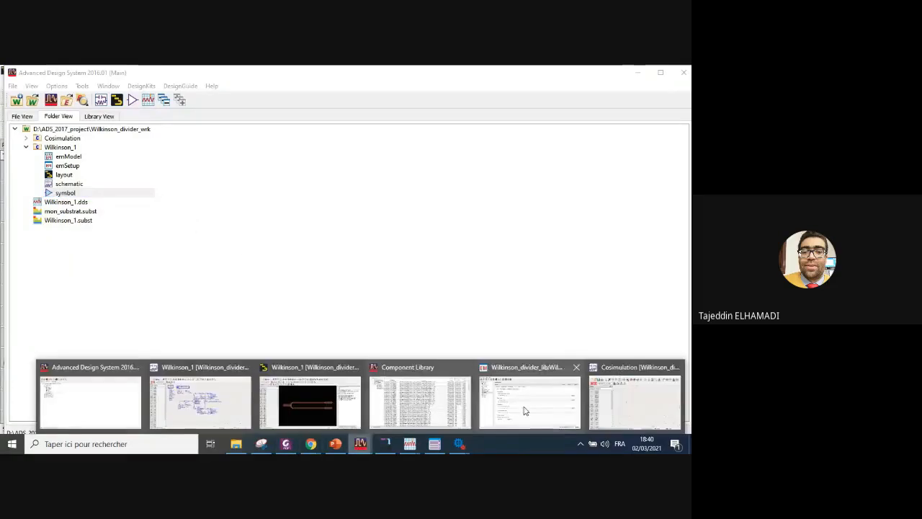
{"action": "left_click", "coordinate": [637, 411]}
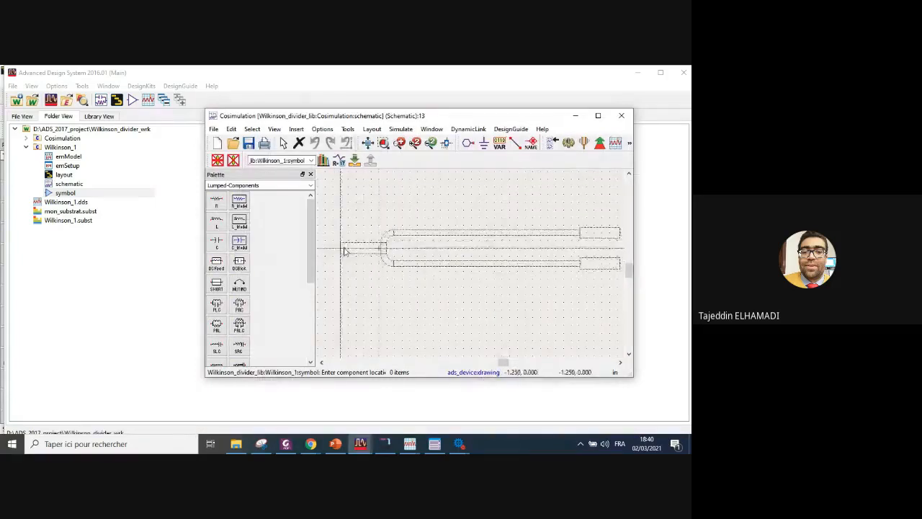
{"action": "left_click", "coordinate": [326, 259]}
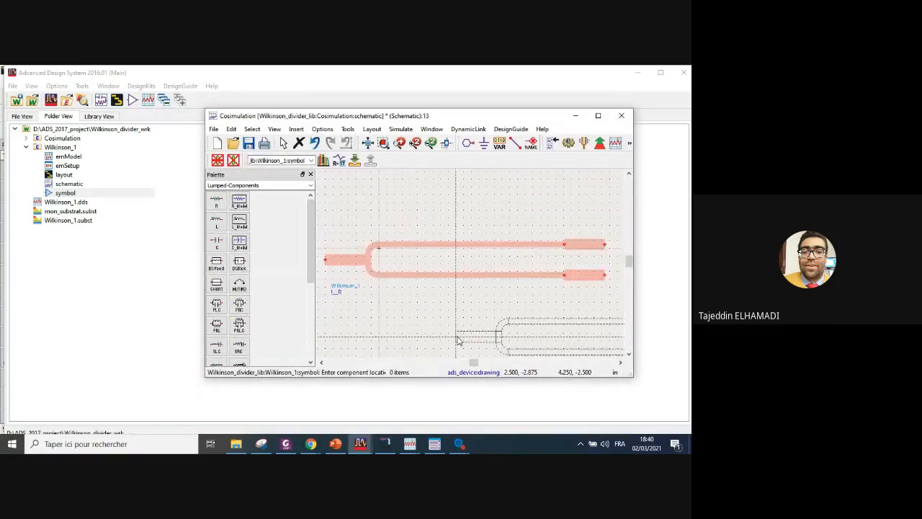
{"action": "key", "text": "Escape"}
{"action": "left_click", "coordinate": [597, 115]}
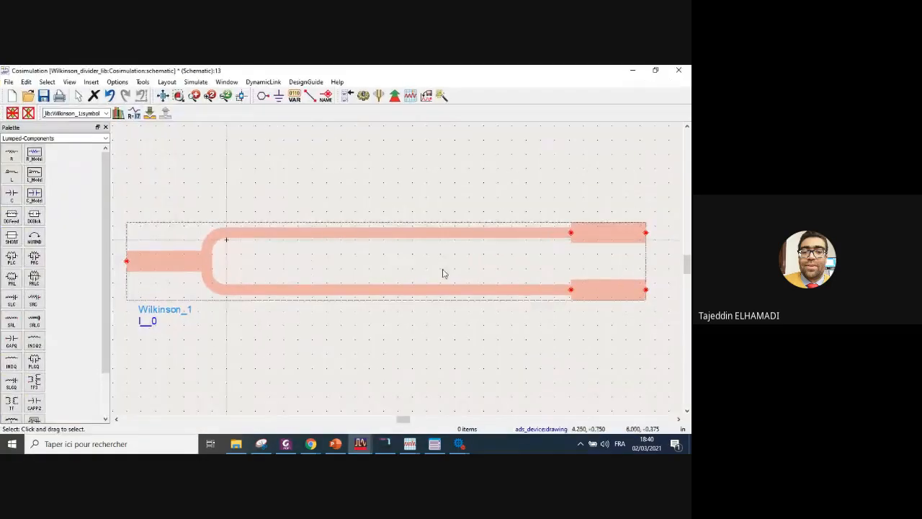
{"action": "left_click_drag", "start_coordinate": [403, 249], "coordinate": [431, 251]}
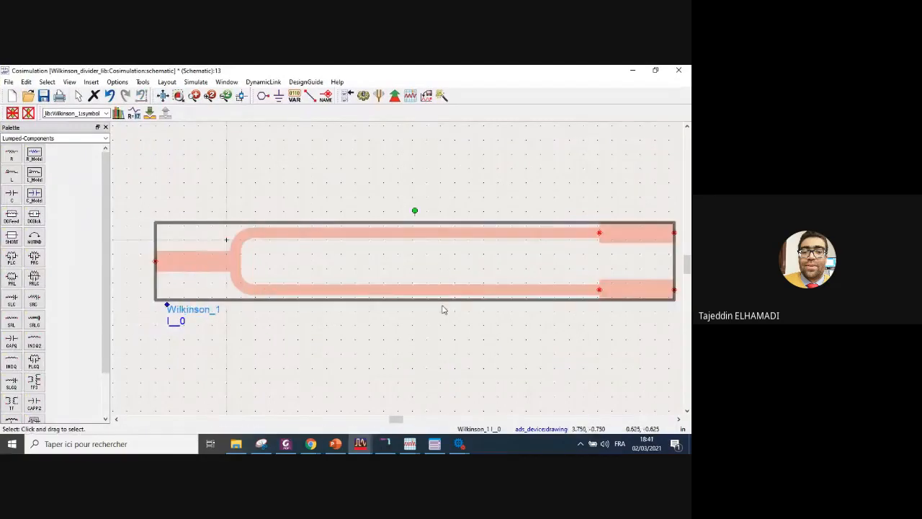
{"action": "left_click", "coordinate": [432, 357]}
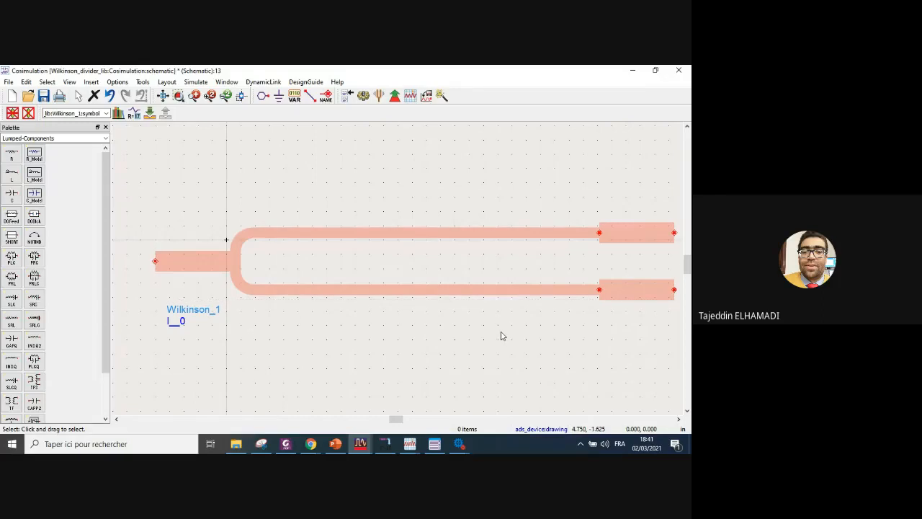
{"action": "scroll", "coordinate": [449, 302], "scroll_direction": "down", "scroll_amount": 2}
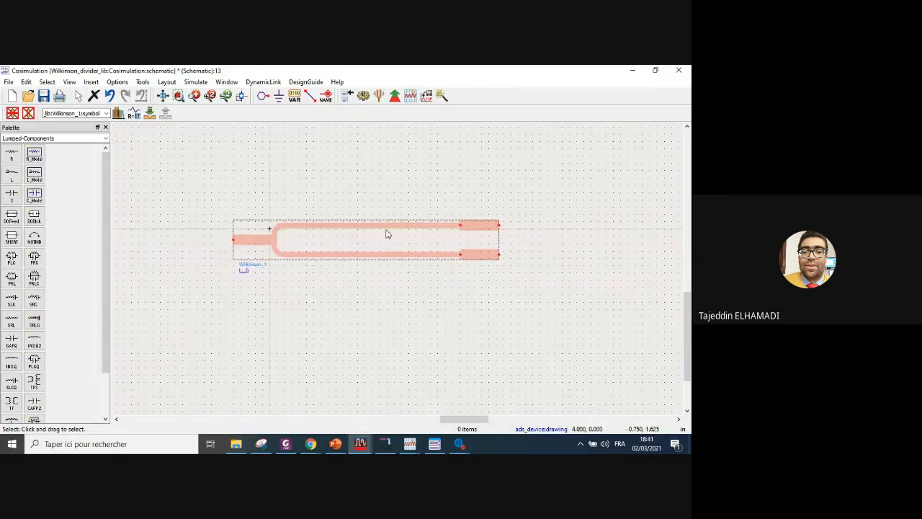
- Examine the schematic beneath the placed Wilkinson_1 component and return to the Cosimulation schematic
{"action": "left_click", "coordinate": [377, 240]}
{"action": "left_click", "coordinate": [150, 113]}
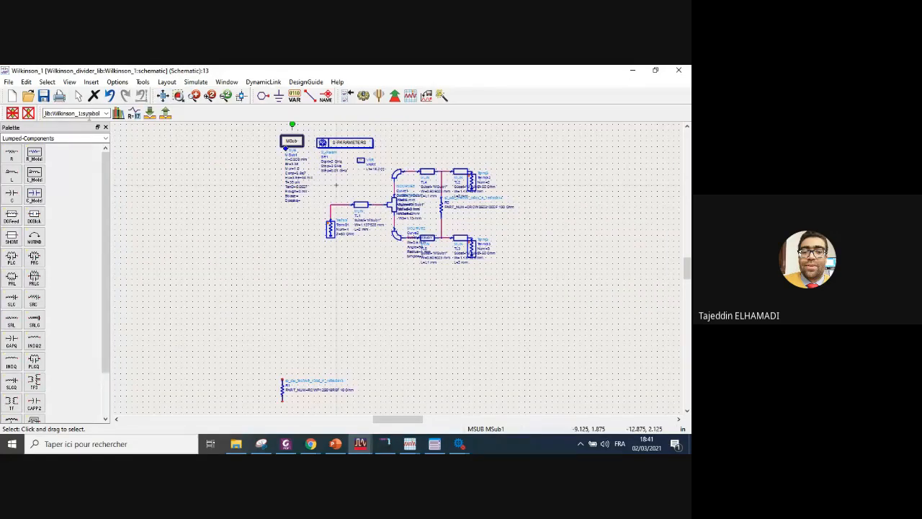
{"action": "left_click", "coordinate": [166, 113]}
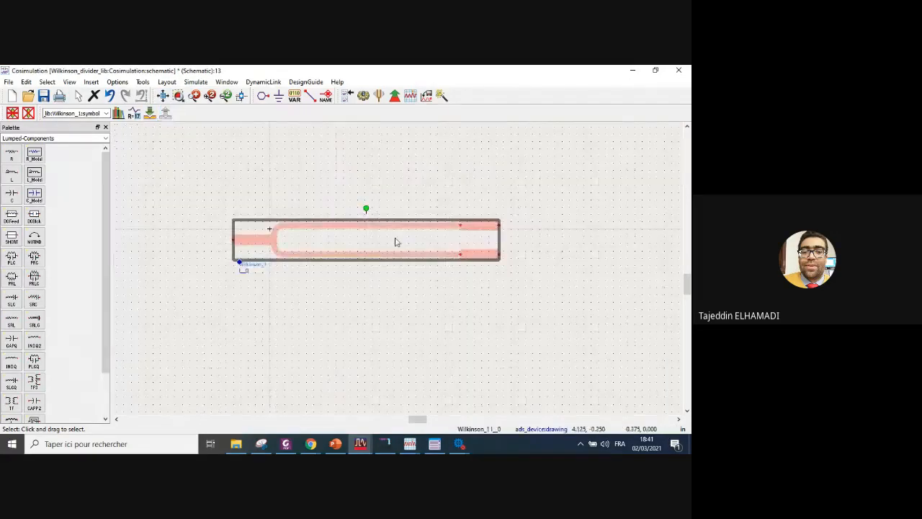
- Set the Wilkinson_1 component to use its emModel view for simulation
{"action": "right_click", "coordinate": [424, 243]}
{"action": "mouse_move", "coordinate": [465, 90]}
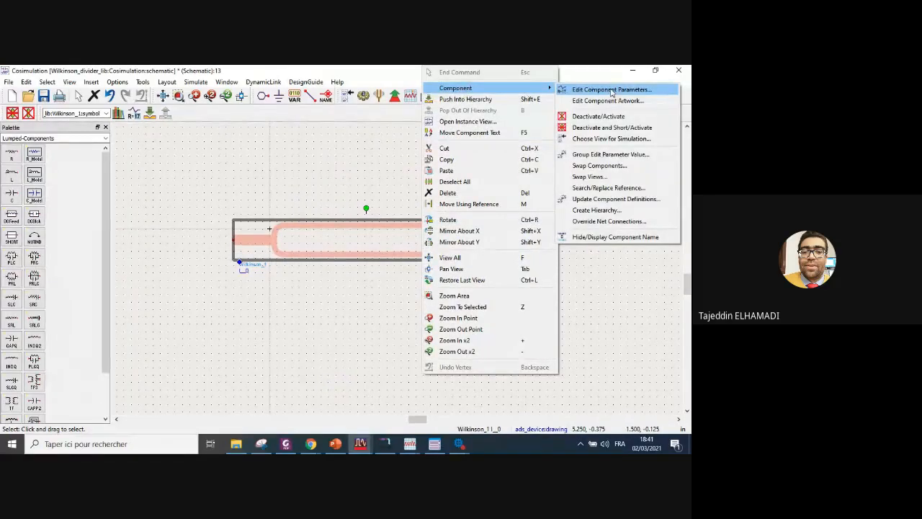
{"action": "left_click", "coordinate": [605, 139]}
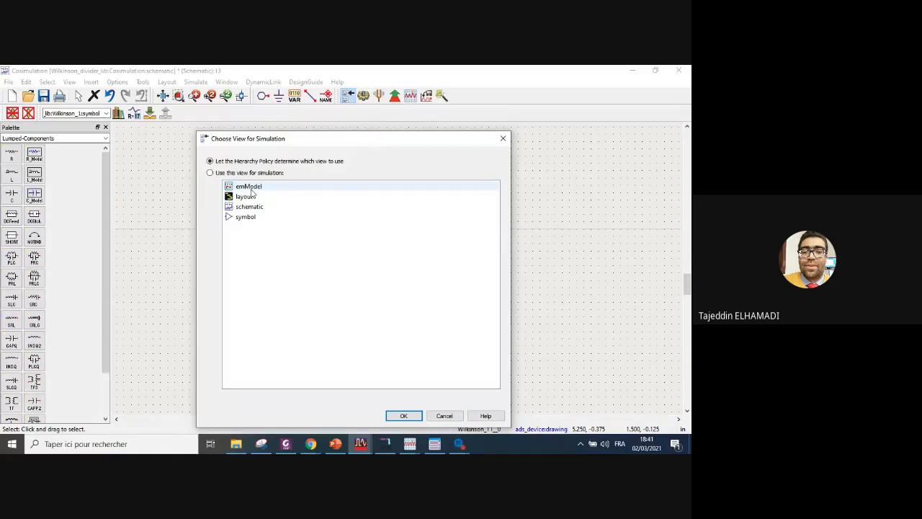
{"action": "left_click", "coordinate": [247, 188]}
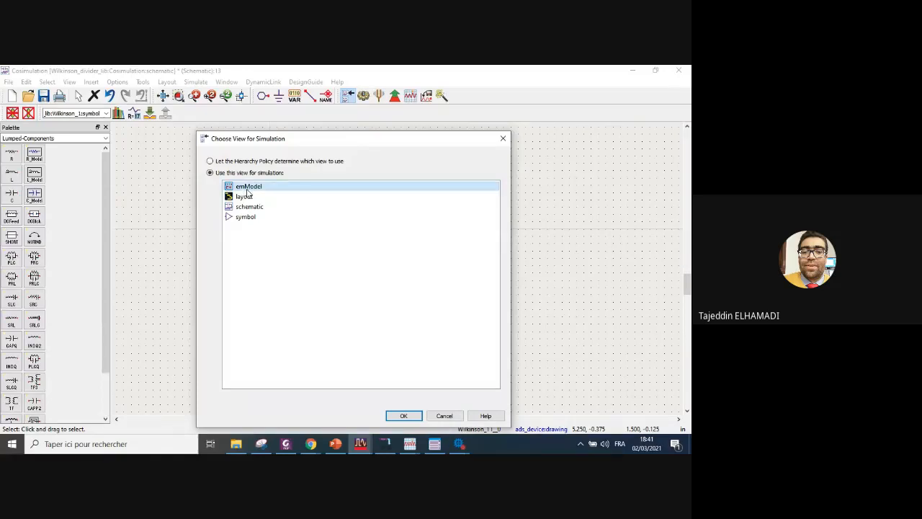
{"action": "left_click", "coordinate": [404, 417]}
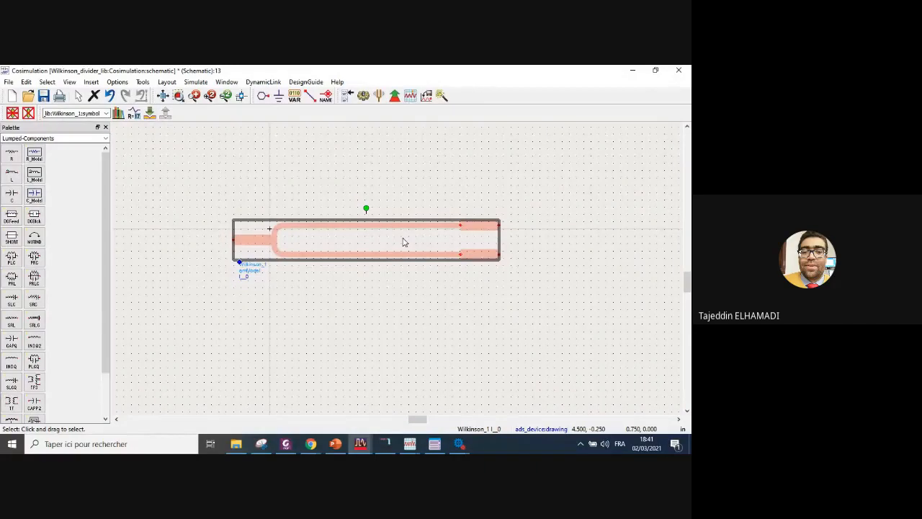
{"action": "left_click", "coordinate": [335, 317]}
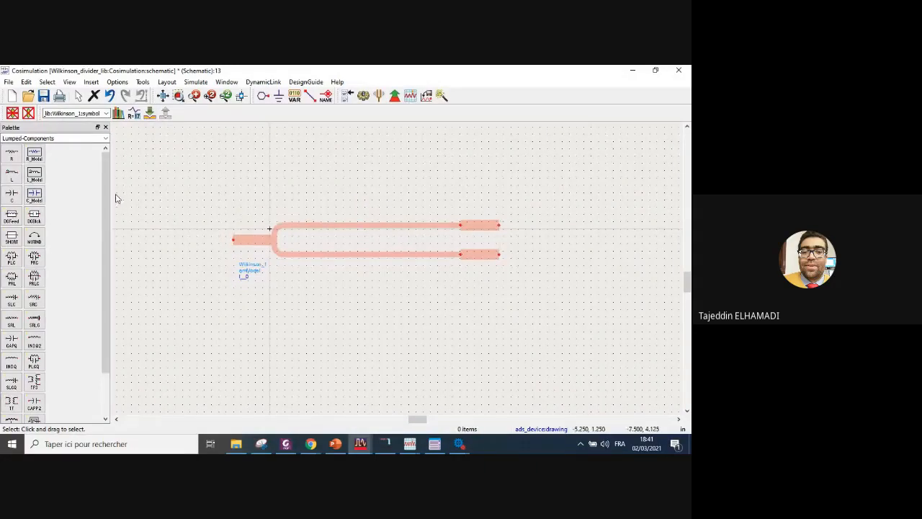
- Place TermG terminations from Simulation-S_Param on the divider's input port and its upper and lower output ports
{"action": "left_click", "coordinate": [105, 138]}
{"action": "left_click", "coordinate": [63, 175]}
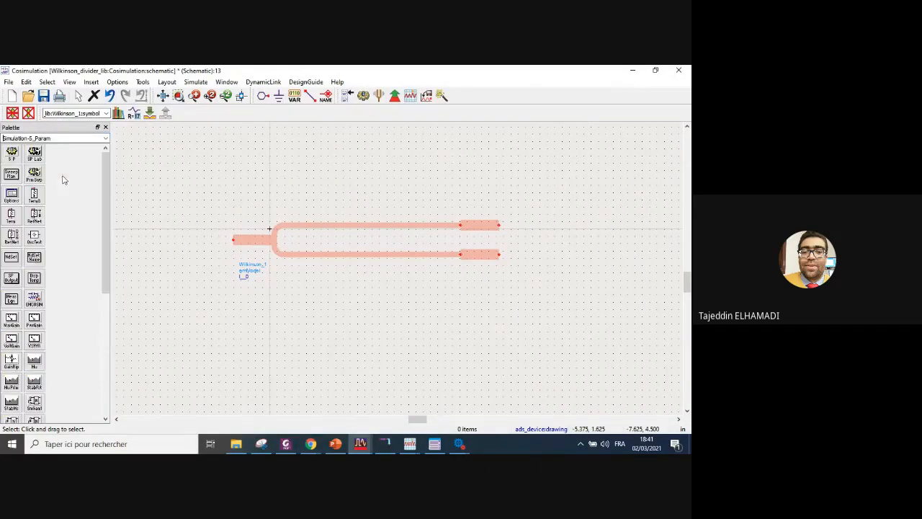
{"action": "left_click", "coordinate": [34, 195]}
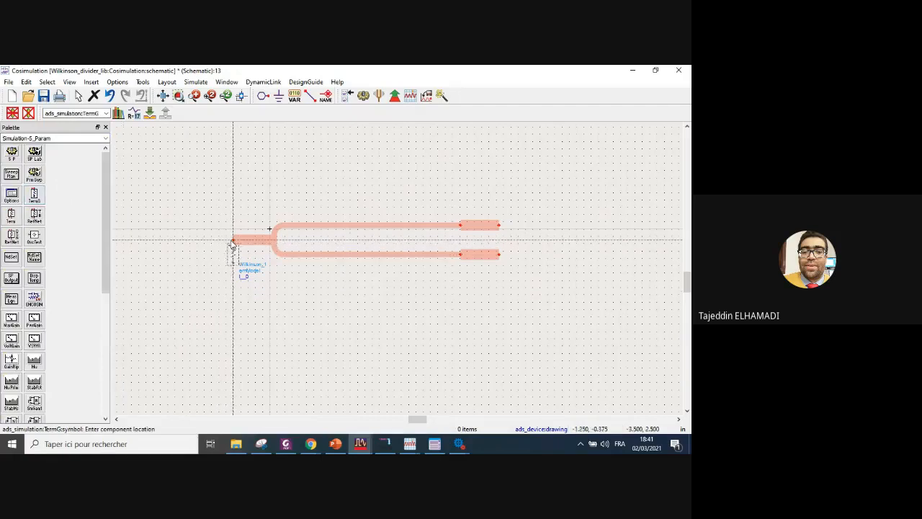
{"action": "left_click", "coordinate": [233, 240]}
{"action": "scroll", "coordinate": [516, 283], "scroll_direction": "up", "scroll_amount": 2}
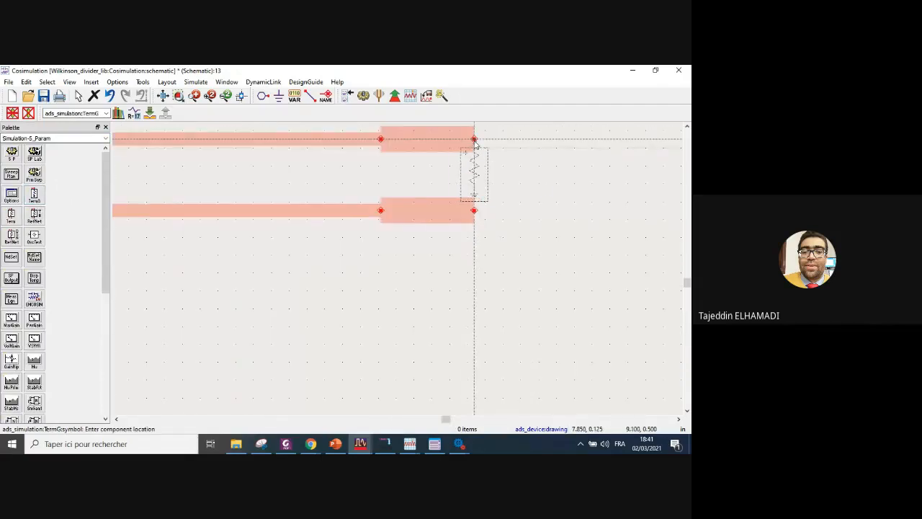
{"action": "left_click", "coordinate": [474, 139]}
{"action": "left_click", "coordinate": [474, 210]}
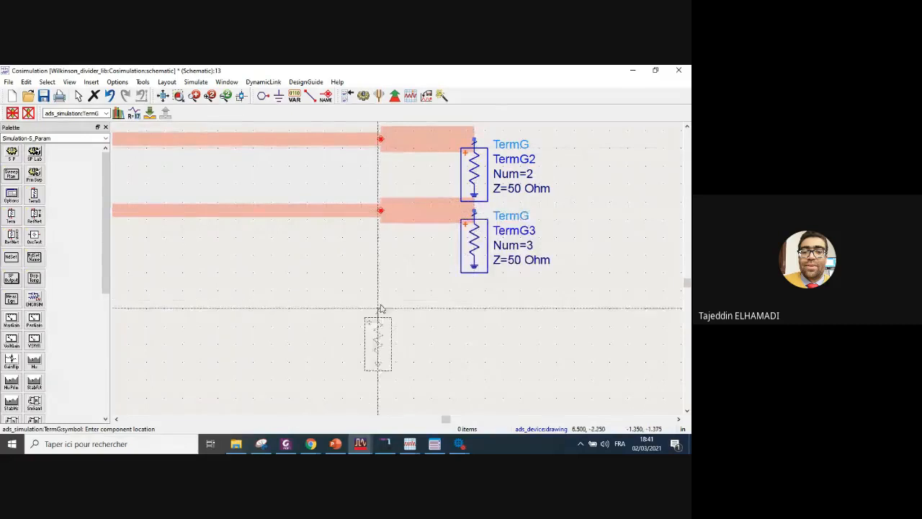
{"action": "scroll", "coordinate": [397, 284], "scroll_direction": "down", "scroll_amount": 2}
{"action": "key", "text": "Escape"}
- Move the three terminations away from the divider, keeping each connected to its port by a wire
{"action": "left_click_drag", "start_coordinate": [435, 219], "coordinate": [507, 196]}
{"action": "left_click_drag", "start_coordinate": [438, 253], "coordinate": [489, 274]}
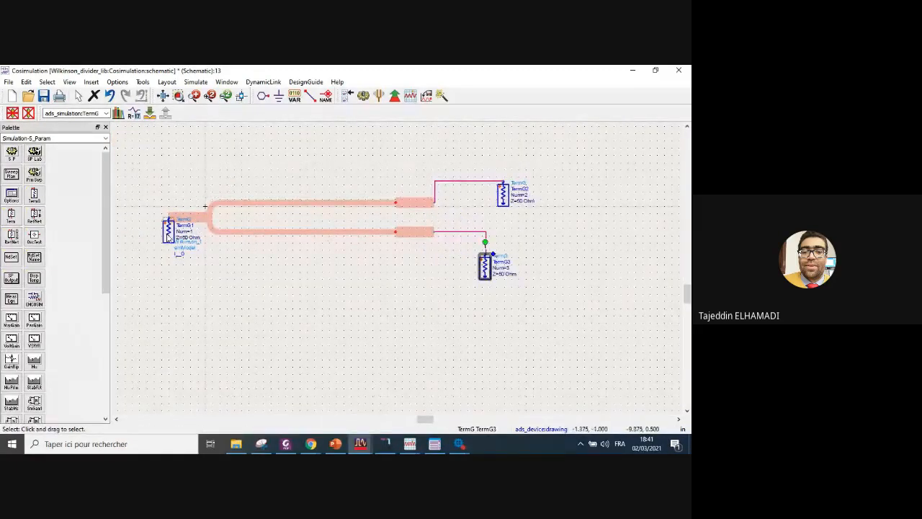
{"action": "left_click_drag", "start_coordinate": [168, 232], "coordinate": [115, 269]}
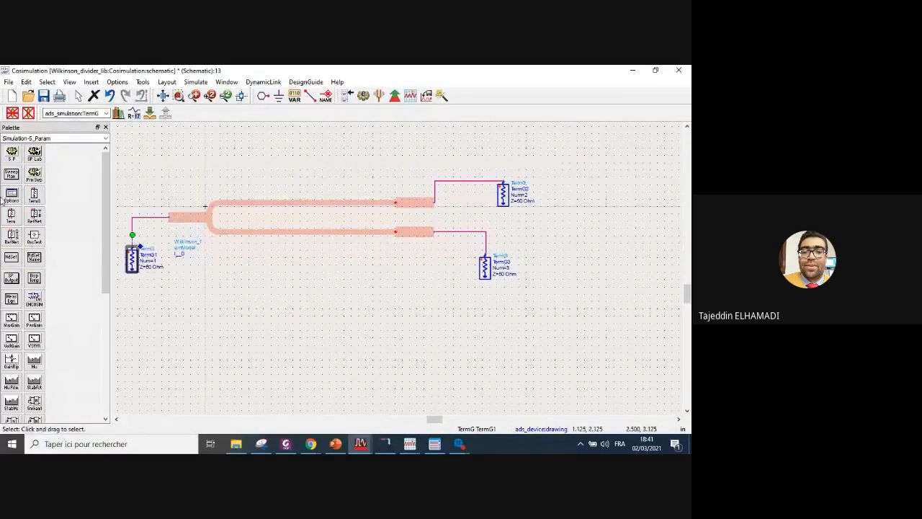
{"action": "left_click", "coordinate": [349, 225]}
{"action": "left_click", "coordinate": [242, 153]}
- Place a resistor R from Lumped-Components below the divider and rotate it to stand vertically
{"action": "left_click", "coordinate": [105, 137]}
{"action": "left_click", "coordinate": [27, 153]}
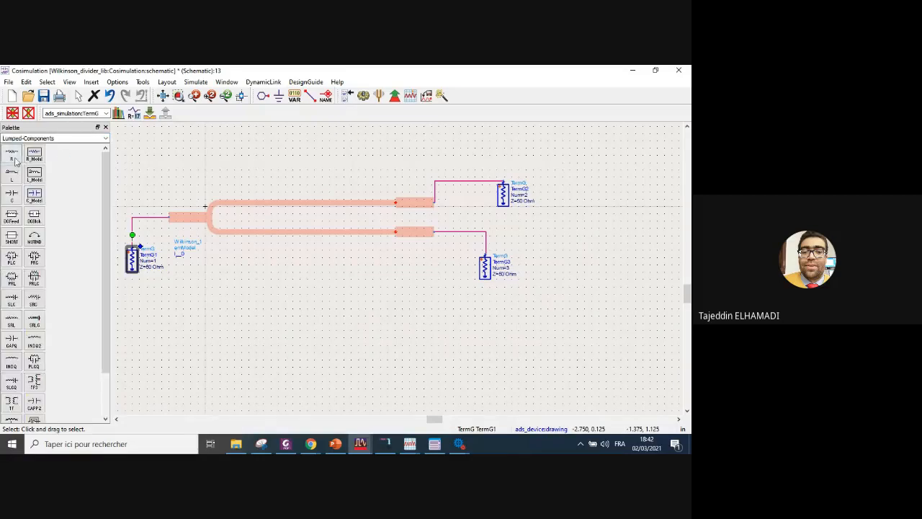
{"action": "left_click", "coordinate": [12, 153]}
{"action": "key", "text": "Escape"}
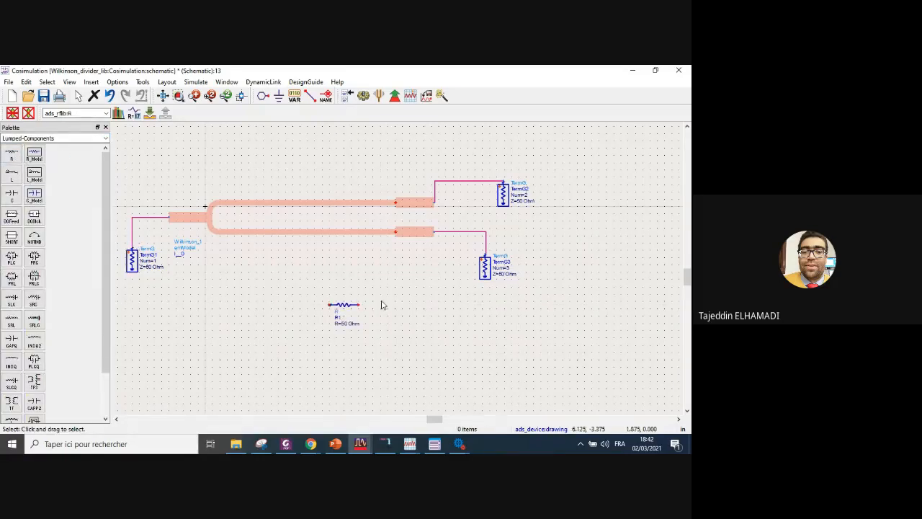
{"action": "left_click", "coordinate": [344, 305]}
{"action": "key", "text": "ctrl+r"}
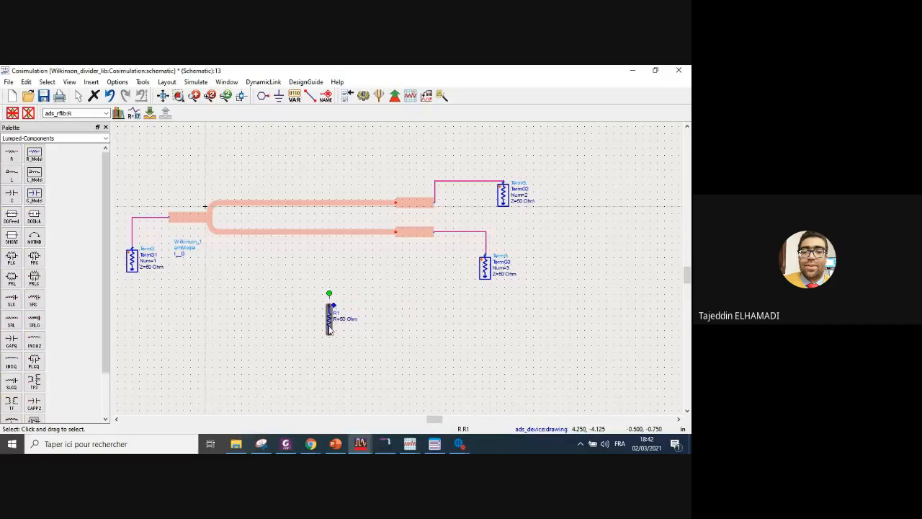
{"action": "scroll", "coordinate": [331, 325], "scroll_direction": "up", "scroll_amount": 3}
{"action": "scroll", "coordinate": [403, 249], "scroll_direction": "down", "scroll_amount": 3}
{"action": "scroll", "coordinate": [448, 212], "scroll_direction": "up", "scroll_amount": 1}
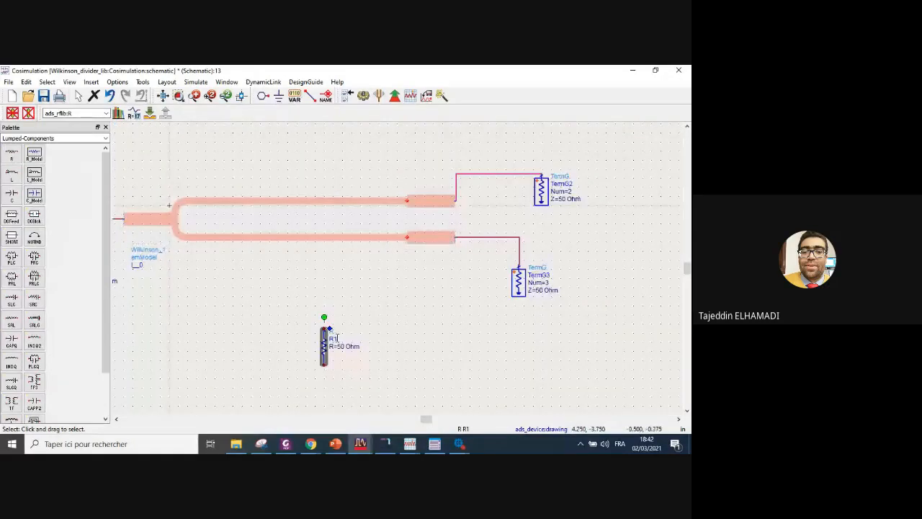
{"action": "left_click_drag", "start_coordinate": [336, 337], "coordinate": [419, 207]}
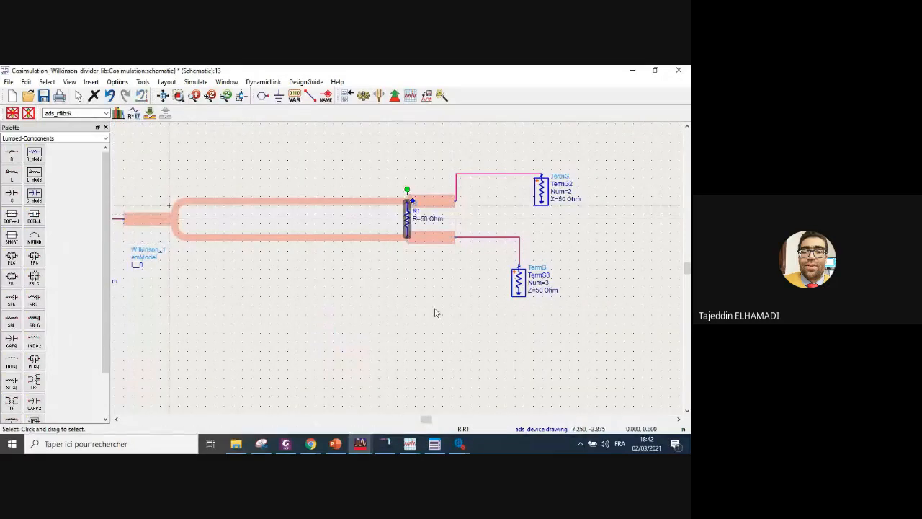
{"action": "left_click", "coordinate": [434, 312]}
{"action": "scroll", "coordinate": [429, 216], "scroll_direction": "up", "scroll_amount": 4}
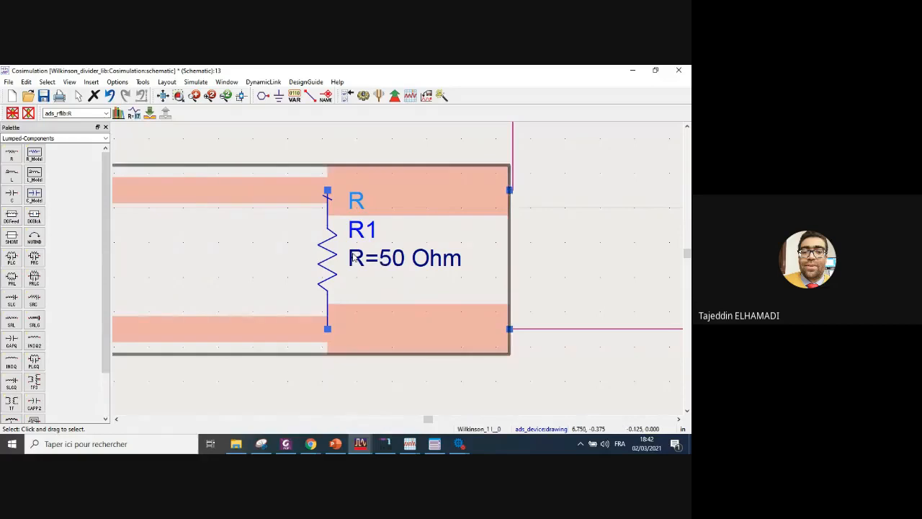
{"action": "key", "text": "ctrl+z"}
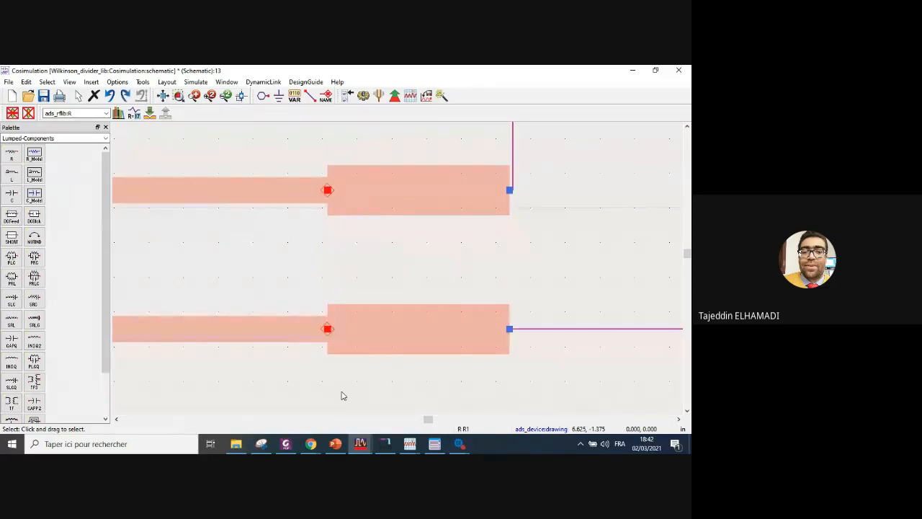
- Set the resistance of resistor R1 to 100 Ohm
{"action": "scroll", "coordinate": [381, 309], "scroll_direction": "down", "scroll_amount": 4}
{"action": "scroll", "coordinate": [275, 401], "scroll_direction": "up", "scroll_amount": 4}
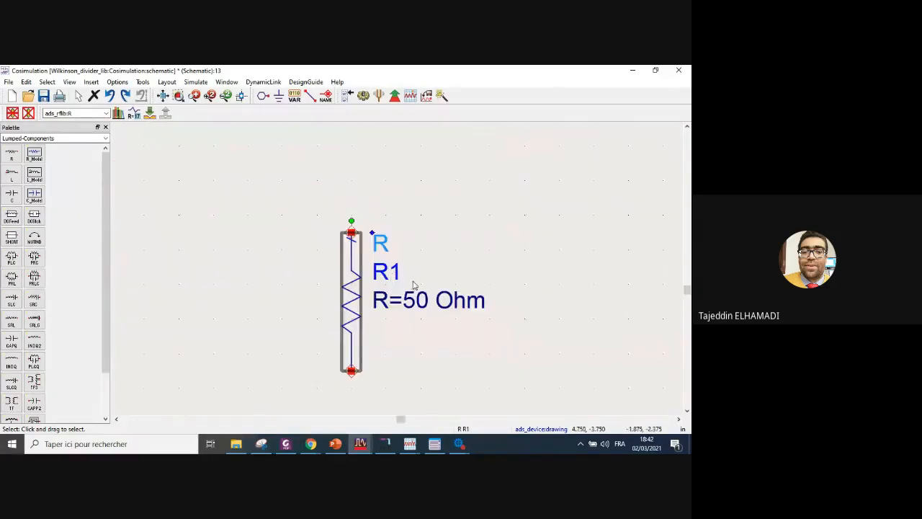
{"action": "double_click", "coordinate": [414, 291]}
{"action": "type", "text": "100"}
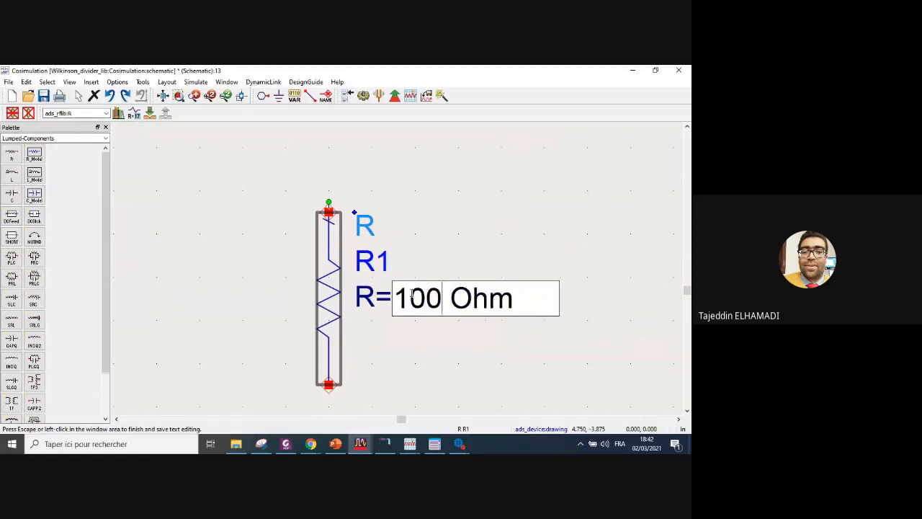
{"action": "left_click", "coordinate": [440, 255]}
- Move resistor R1 between the divider's two inner ports so it bridges the upper and lower branches
{"action": "scroll", "coordinate": [353, 291], "scroll_direction": "down", "scroll_amount": 2}
{"action": "left_click_drag", "start_coordinate": [353, 292], "coordinate": [451, 178]}
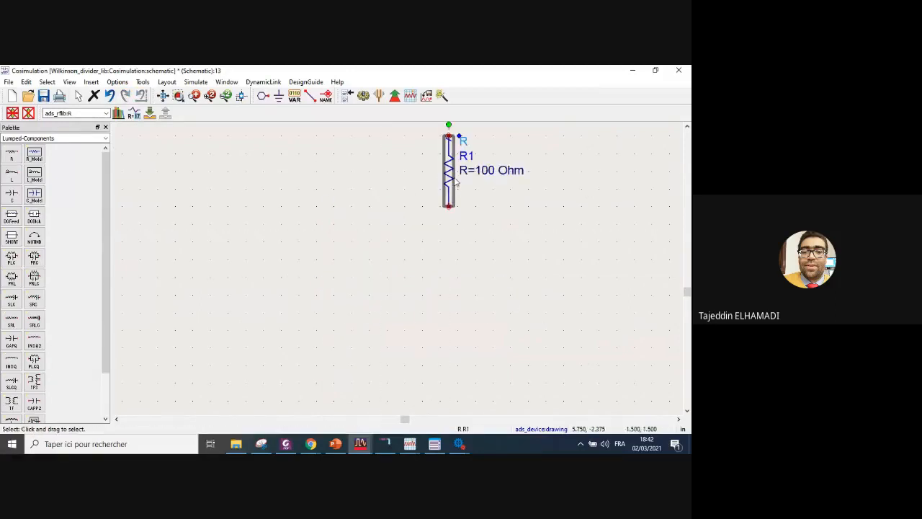
{"action": "scroll", "coordinate": [451, 178], "scroll_direction": "down", "scroll_amount": 3}
{"action": "left_click_drag", "start_coordinate": [395, 268], "coordinate": [415, 232]}
{"action": "scroll", "coordinate": [415, 232], "scroll_direction": "up", "scroll_amount": 4}
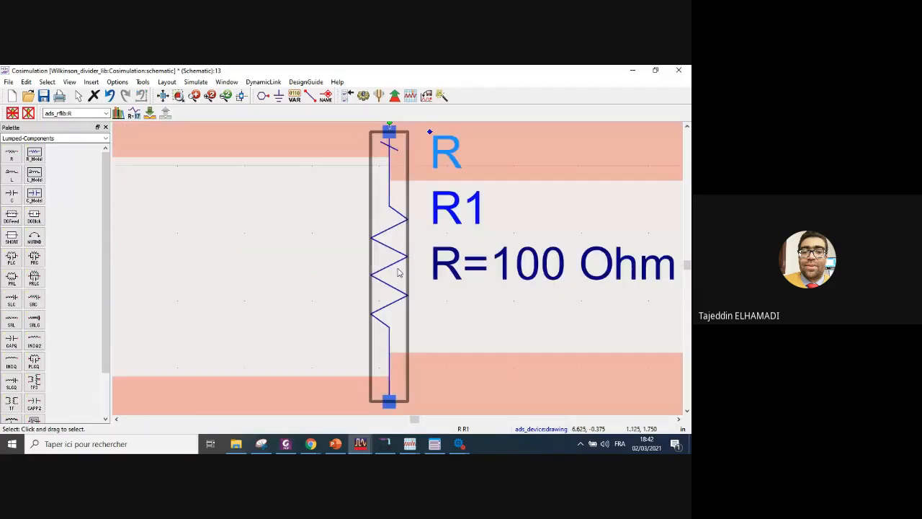
{"action": "left_click", "coordinate": [271, 311]}
{"action": "scroll", "coordinate": [394, 271], "scroll_direction": "down", "scroll_amount": 2}
{"action": "scroll", "coordinate": [395, 270], "scroll_direction": "down", "scroll_amount": 3}
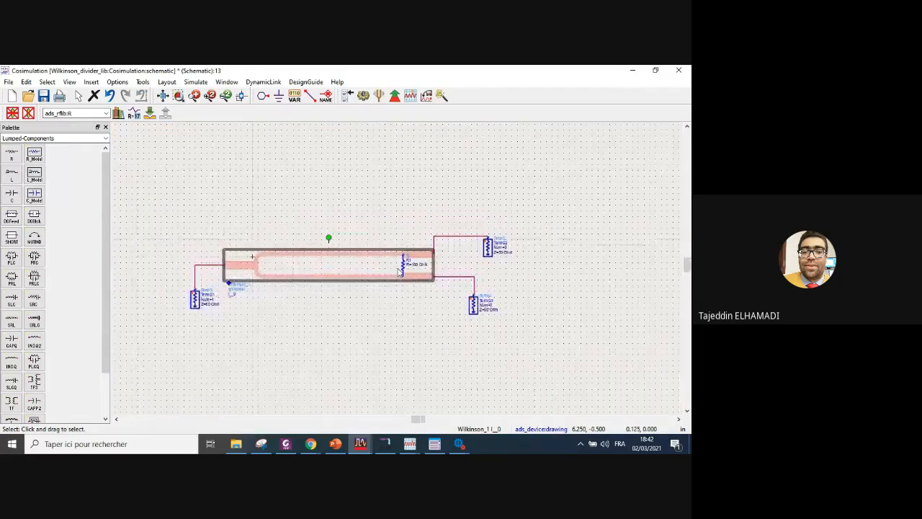
- Place an S-parameter simulation controller from Simulation-S_Param in the empty area above the divider
{"action": "left_click", "coordinate": [106, 140]}
{"action": "left_click", "coordinate": [29, 163]}
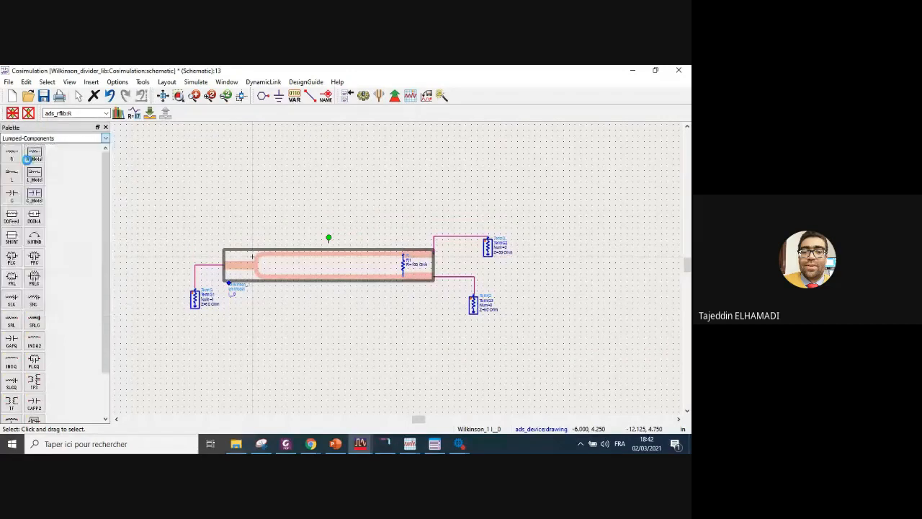
{"action": "left_click", "coordinate": [105, 140]}
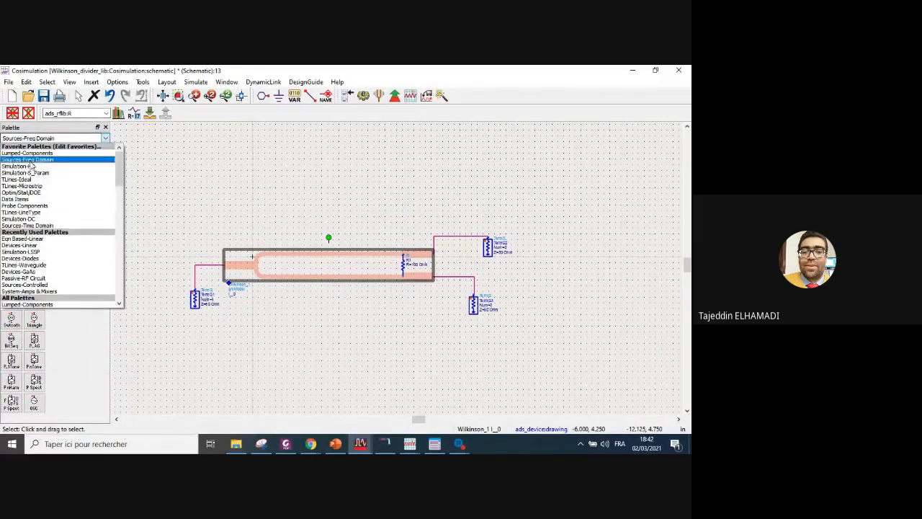
{"action": "left_click", "coordinate": [7, 159]}
{"action": "left_click", "coordinate": [10, 156]}
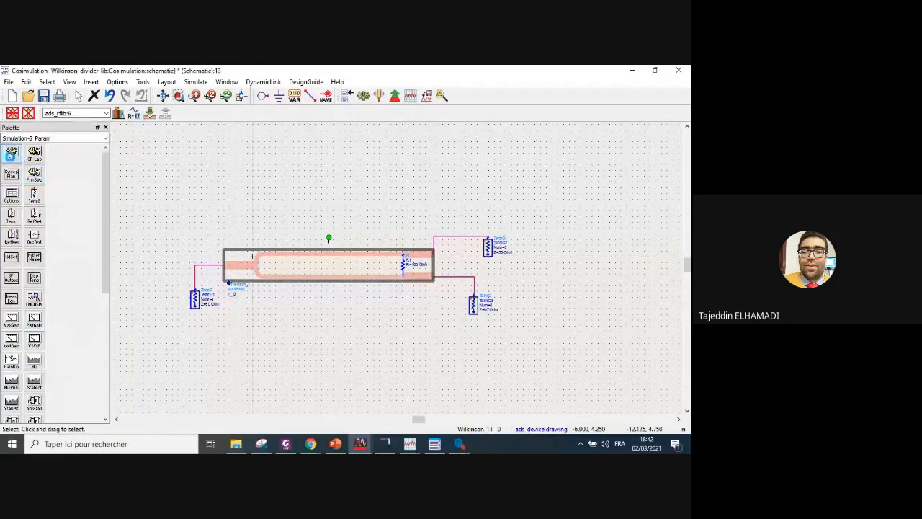
{"action": "left_click", "coordinate": [144, 143]}
{"action": "key", "text": "Escape"}
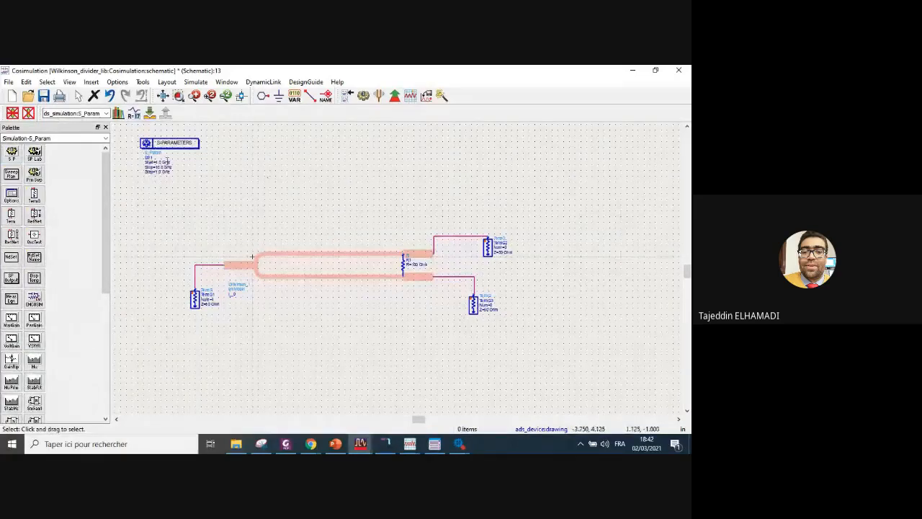
- Set the S-parameter sweep to start at 2 GHz and stop at 3 GHz with a 0.01 GHz step
{"action": "scroll", "coordinate": [171, 163], "scroll_direction": "up", "scroll_amount": 4}
{"action": "double_click", "coordinate": [364, 268]}
{"action": "type", "text": "2"}
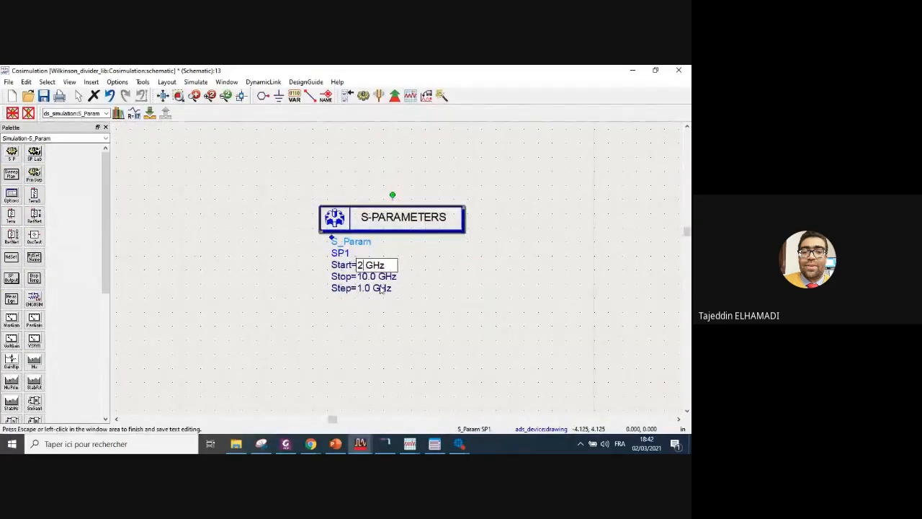
{"action": "left_click", "coordinate": [405, 296]}
{"action": "double_click", "coordinate": [371, 274]}
{"action": "type", "text": "3"}
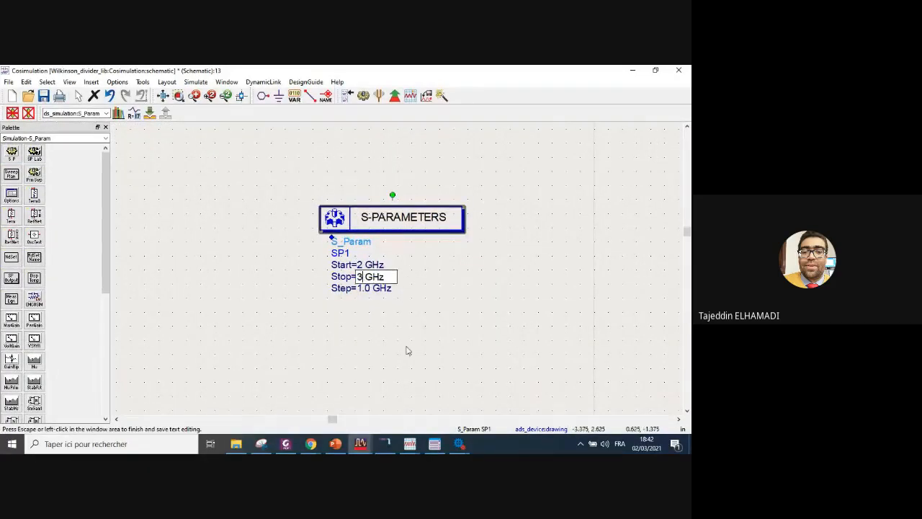
{"action": "left_click", "coordinate": [405, 348]}
{"action": "double_click", "coordinate": [368, 289]}
{"action": "type", "text": "0.01"}
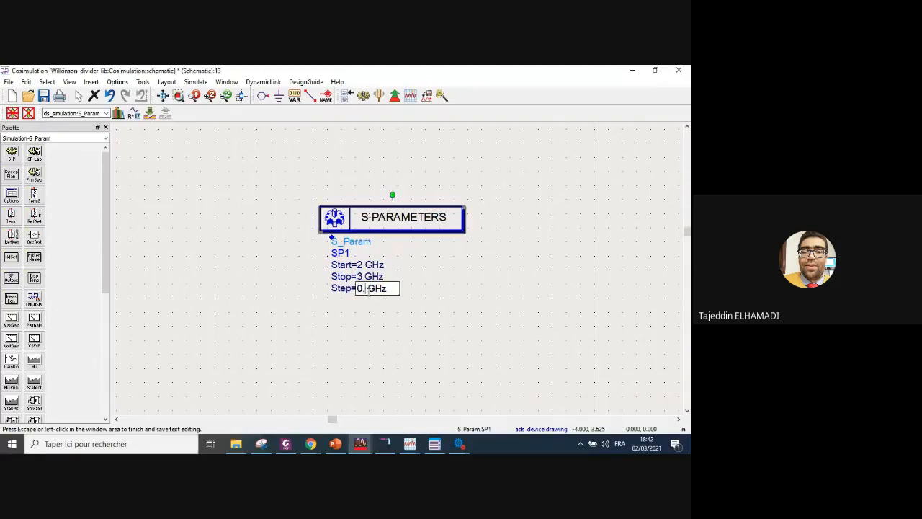
{"action": "left_click", "coordinate": [403, 321]}
- Move the S-parameter controller closer to the divider, just above its input side
{"action": "scroll", "coordinate": [407, 279], "scroll_direction": "down", "scroll_amount": 2}
{"action": "scroll", "coordinate": [407, 279], "scroll_direction": "down", "scroll_amount": 1}
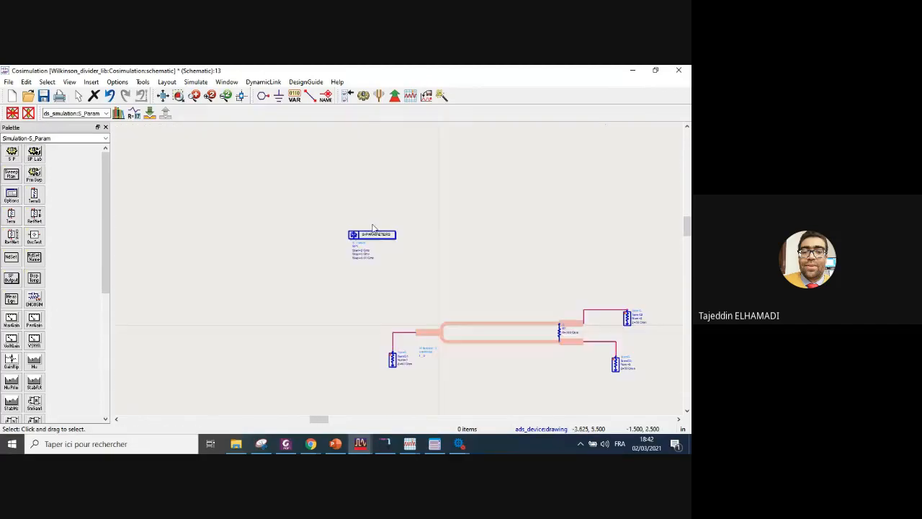
{"action": "left_click_drag", "start_coordinate": [374, 233], "coordinate": [388, 277]}
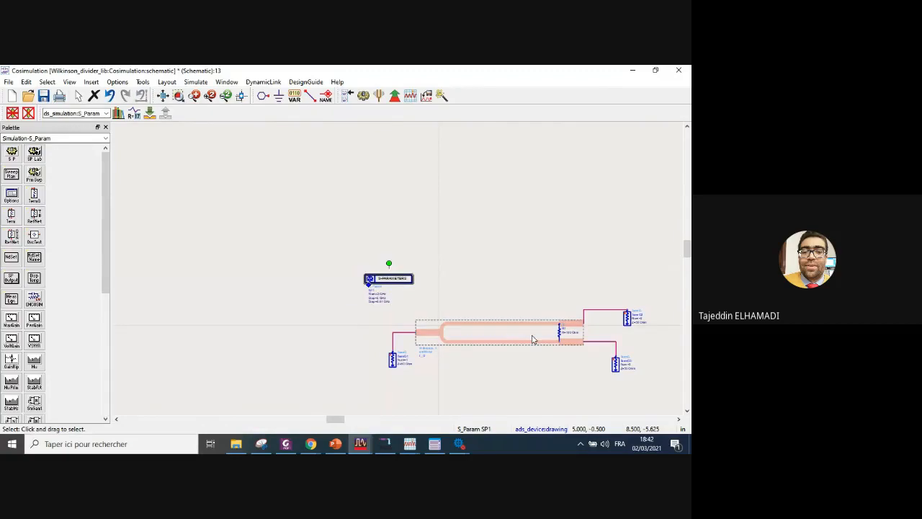
{"action": "scroll", "coordinate": [533, 338], "scroll_direction": "up", "scroll_amount": 3}
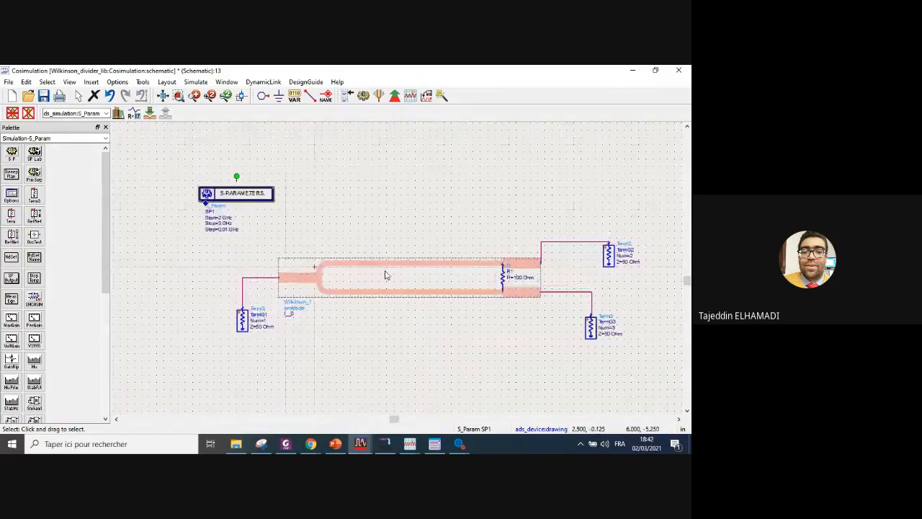
{"action": "left_click", "coordinate": [447, 379]}
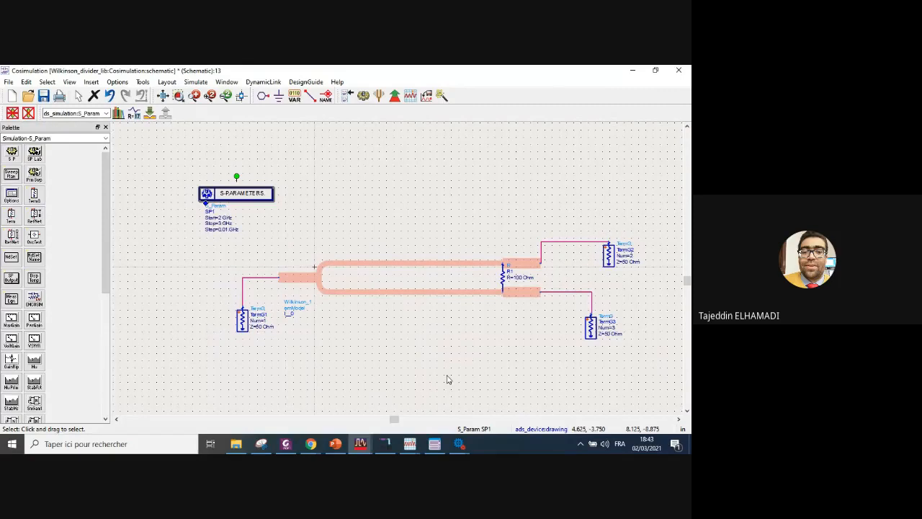
- Open the divider instance's Wilkinson_1 EM model and examine its simulation setup summary and database of available data
{"action": "left_click", "coordinate": [408, 292]}
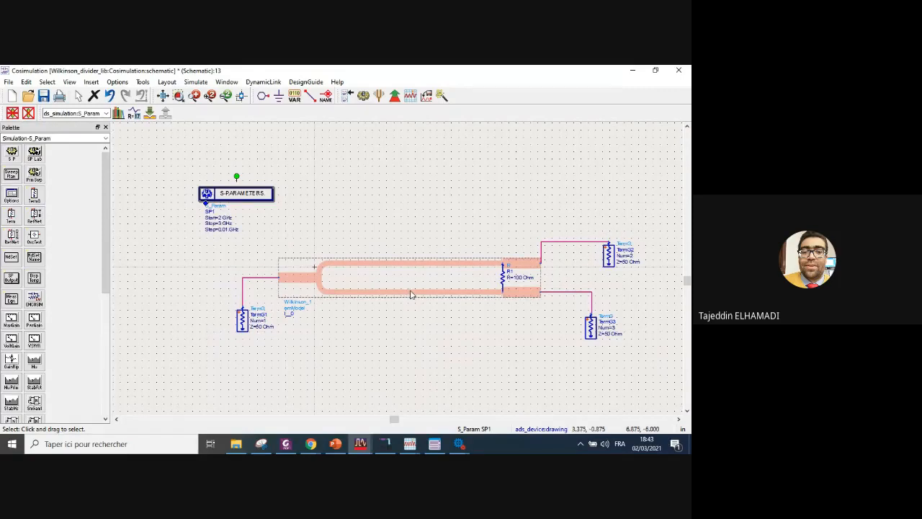
{"action": "left_click", "coordinate": [387, 278]}
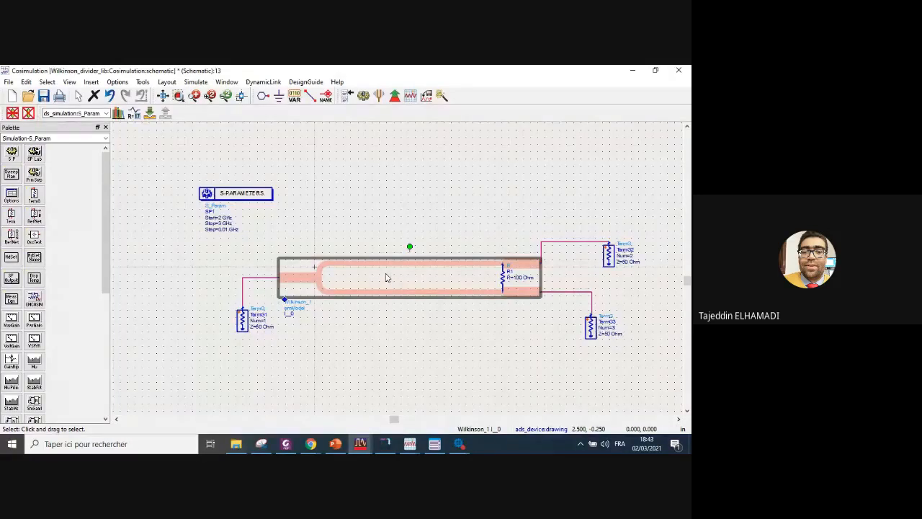
{"action": "double_click", "coordinate": [386, 278]}
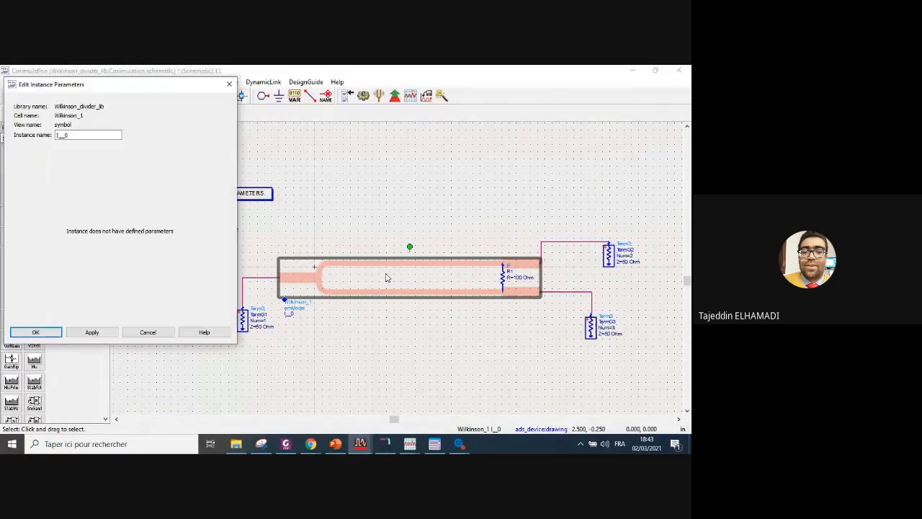
{"action": "left_click", "coordinate": [229, 83]}
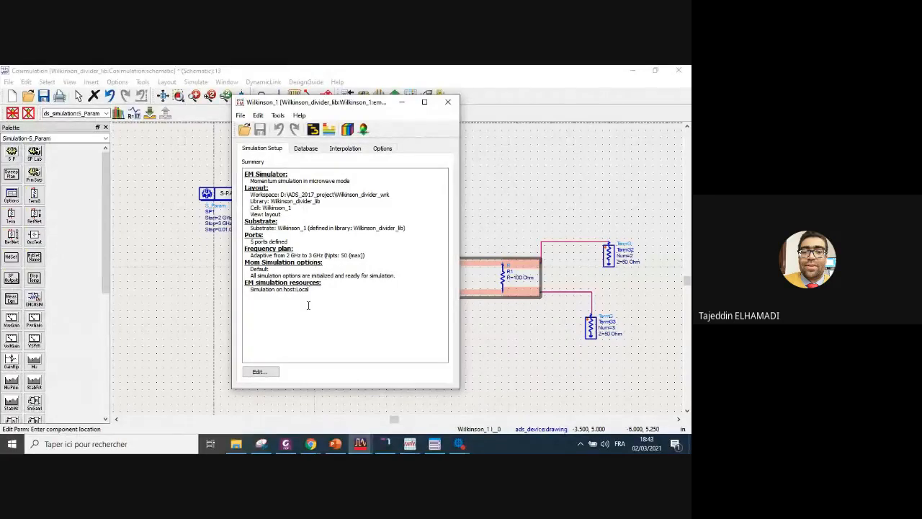
{"action": "left_click", "coordinate": [311, 150]}
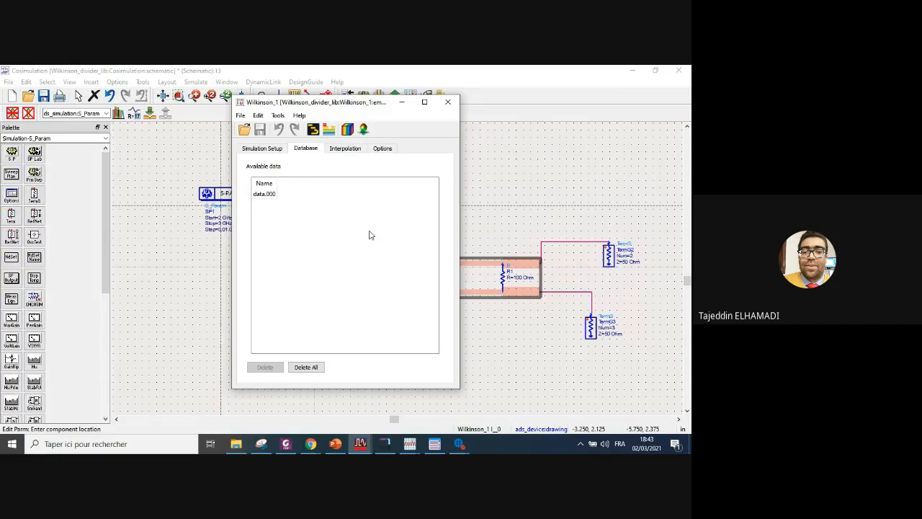
{"action": "left_click", "coordinate": [447, 102]}
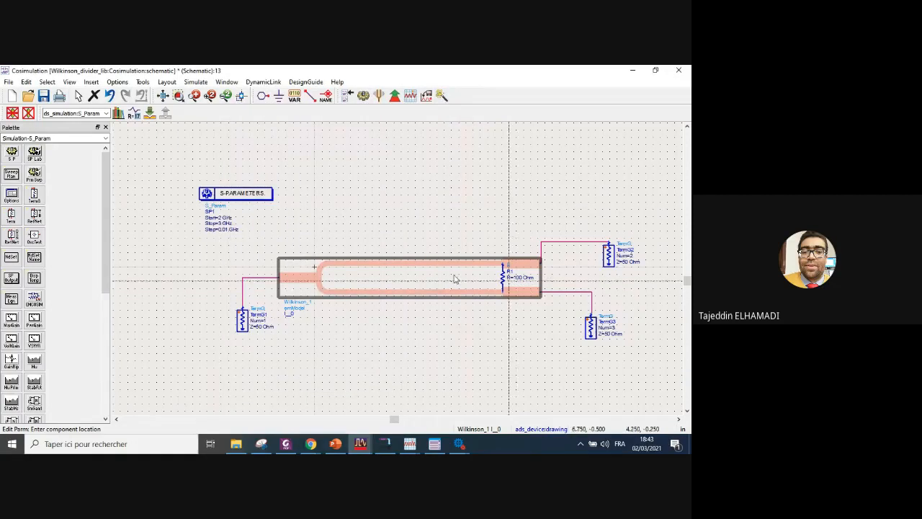
- Leave the parameter editing mode and run the S-parameter simulation of the Cosimulation schematic
{"action": "scroll", "coordinate": [454, 279], "scroll_direction": "up", "scroll_amount": 2}
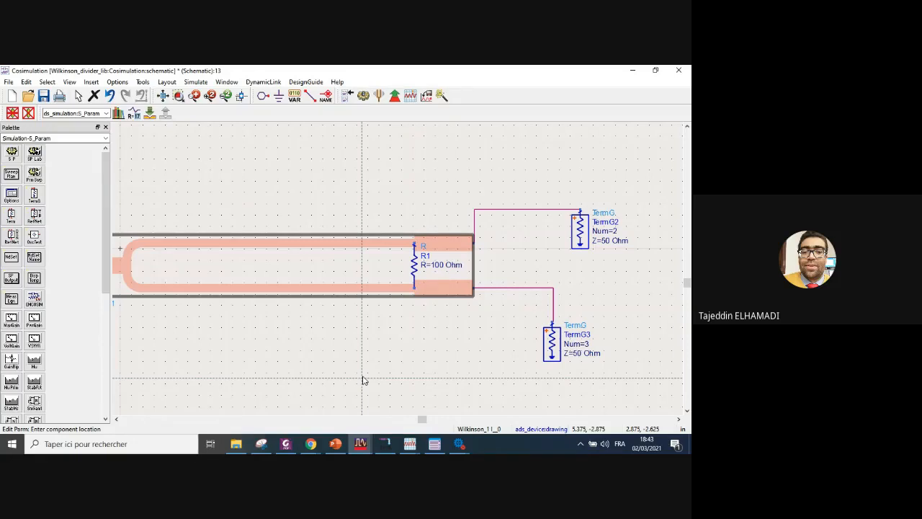
{"action": "scroll", "coordinate": [370, 344], "scroll_direction": "down", "scroll_amount": 5}
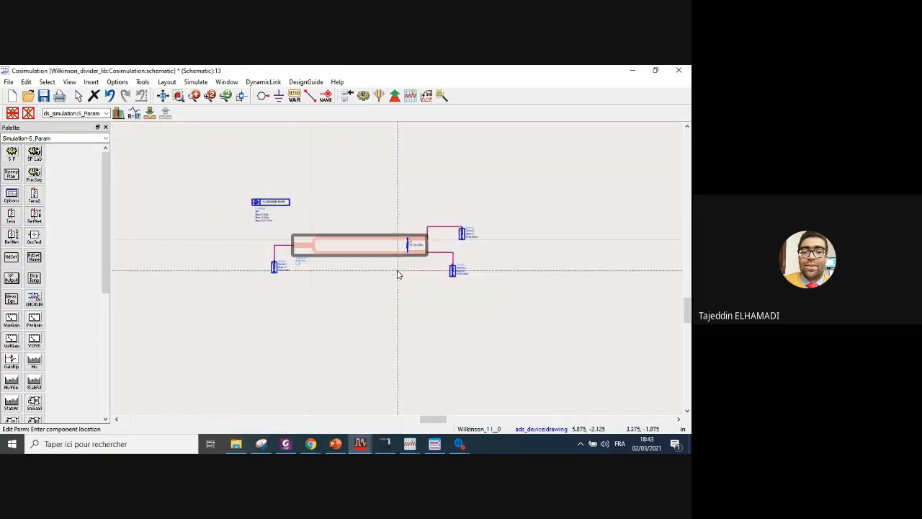
{"action": "key", "text": "Escape"}
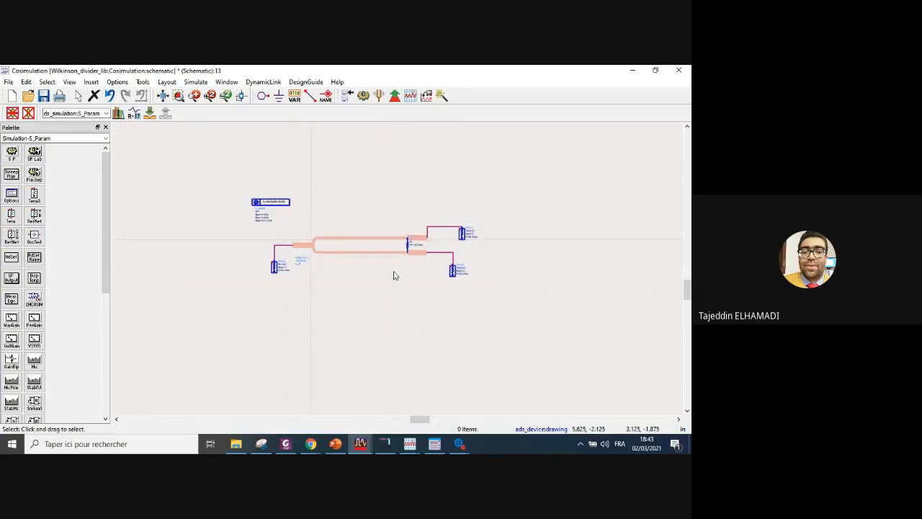
{"action": "scroll", "coordinate": [394, 277], "scroll_direction": "up", "scroll_amount": 2}
{"action": "left_click", "coordinate": [363, 95]}
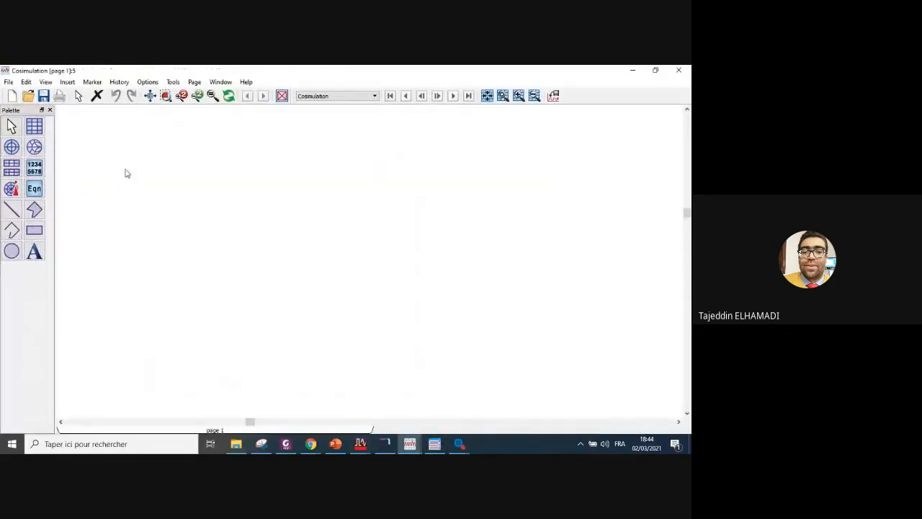
- Add a rectangular plot of S(1,1), S(2,2) and S(3,3) in dB from the Cosimulation dataset
{"action": "left_click", "coordinate": [34, 127]}
{"action": "left_click", "coordinate": [167, 214]}
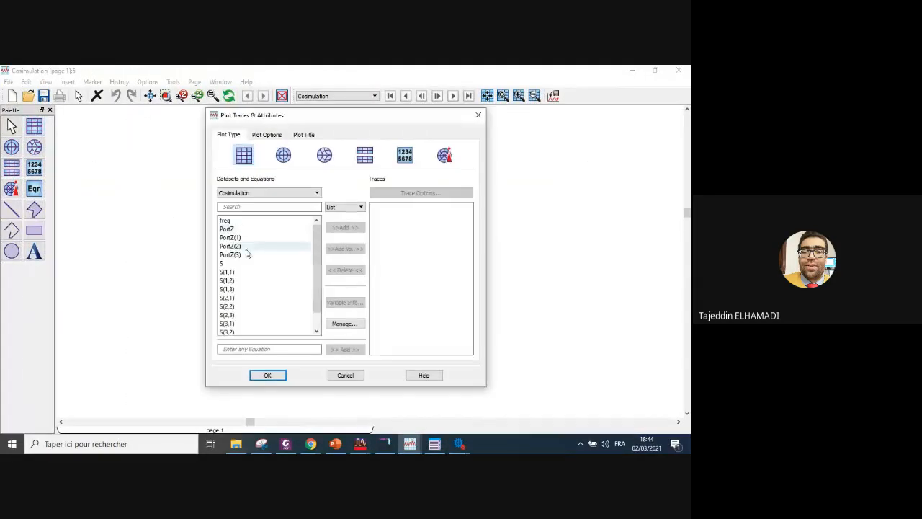
{"action": "left_click", "coordinate": [228, 272]}
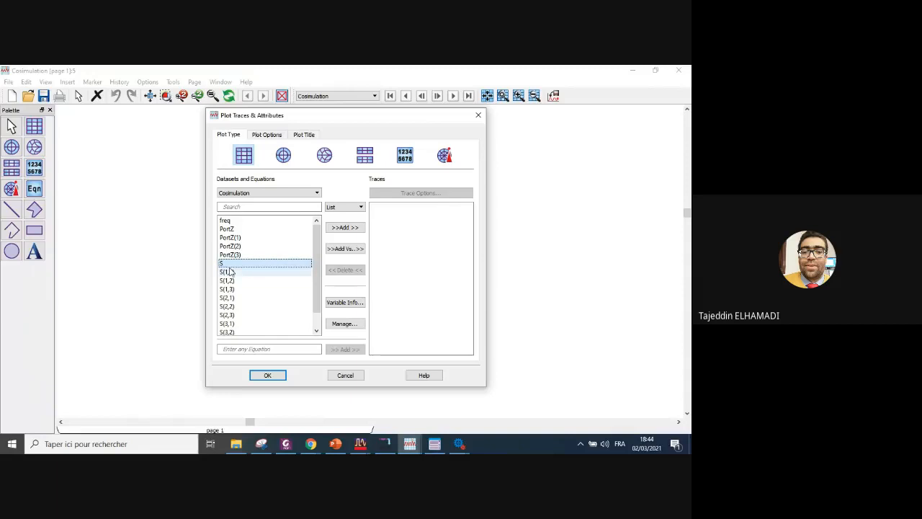
{"action": "left_click", "coordinate": [236, 308], "text": "ctrl"}
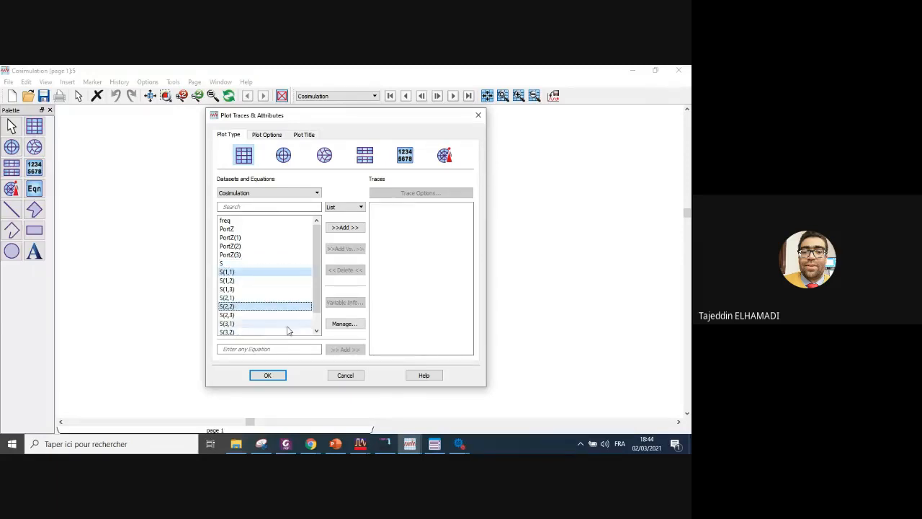
{"action": "left_click", "coordinate": [318, 331]}
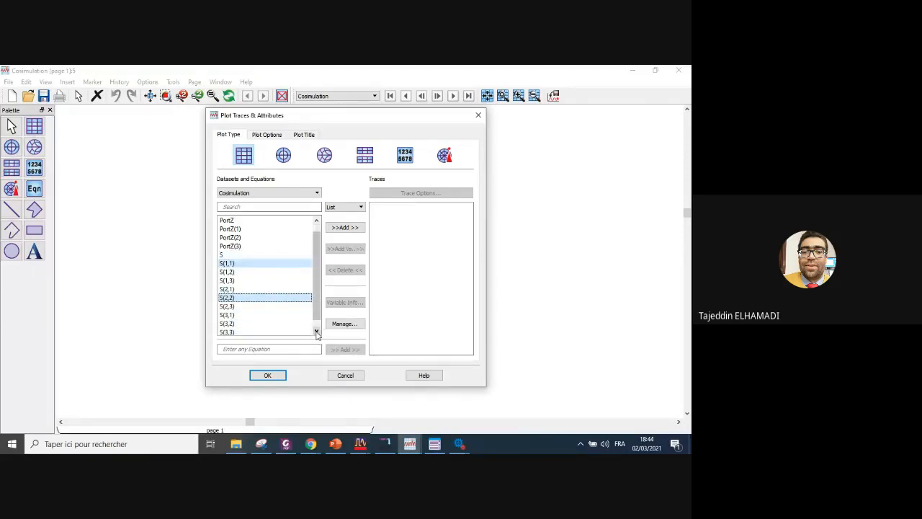
{"action": "left_click", "coordinate": [271, 333], "text": "ctrl"}
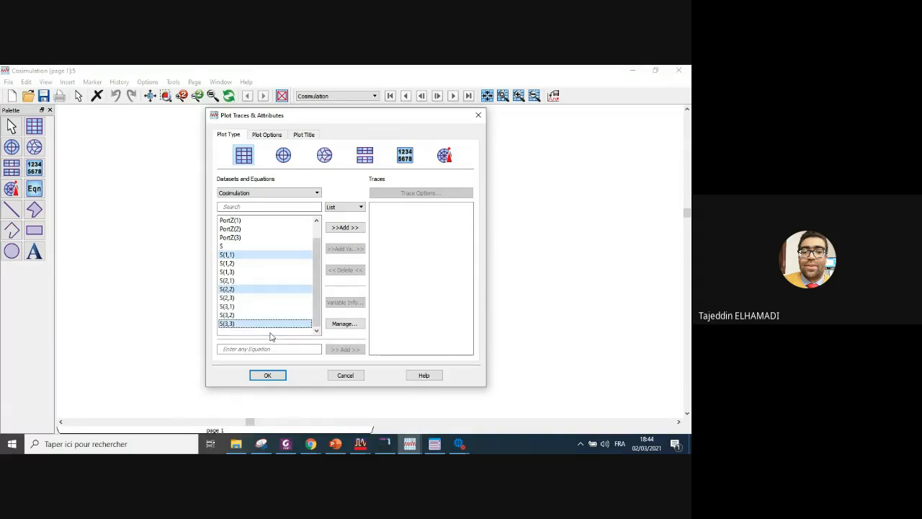
{"action": "left_click", "coordinate": [345, 227]}
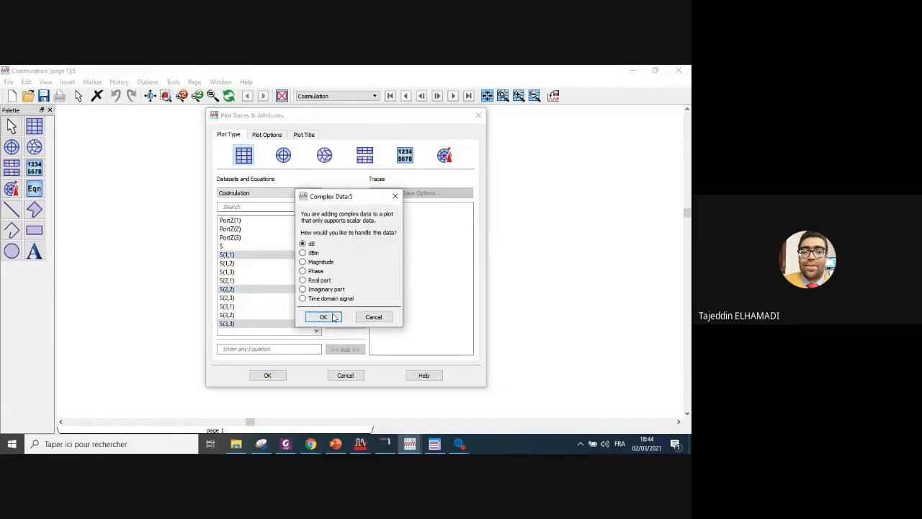
{"action": "left_click", "coordinate": [323, 317]}
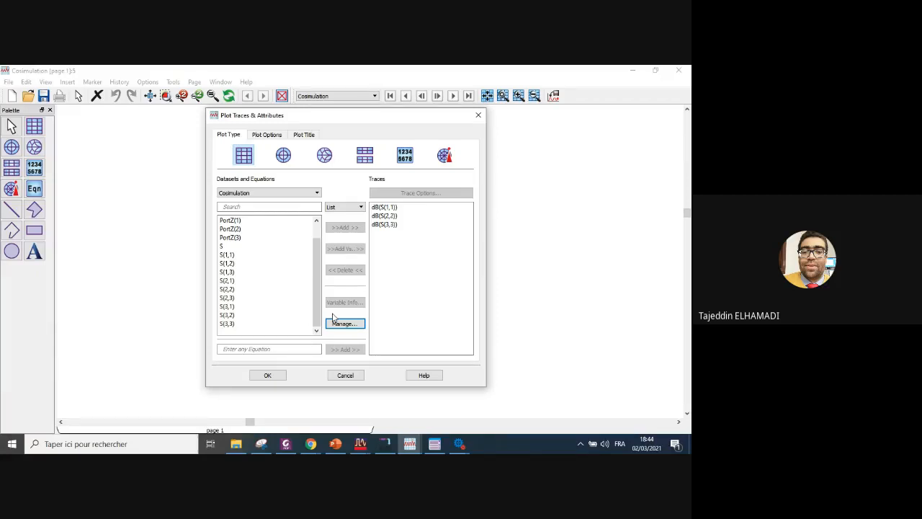
{"action": "left_click", "coordinate": [267, 375]}
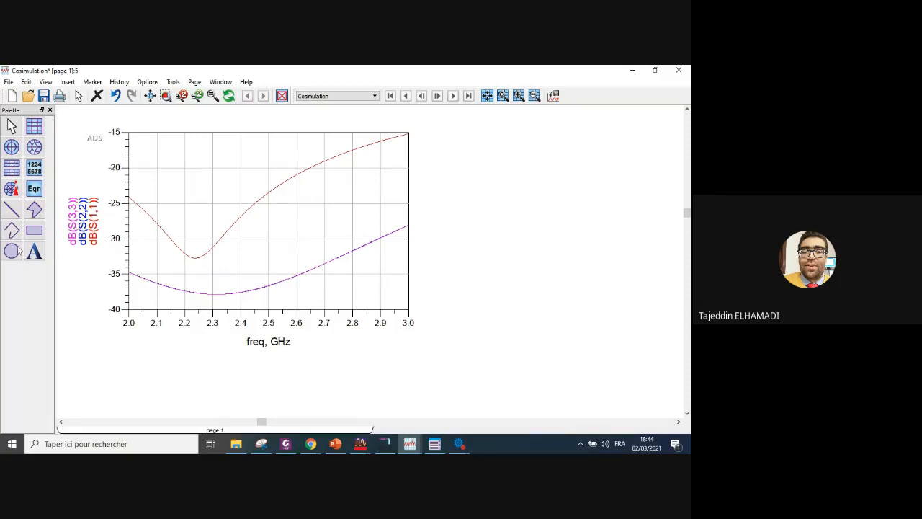
- Add a second rectangular plot beside the first showing S(1,2) and S(1,3) in dB
{"action": "left_click", "coordinate": [37, 128]}
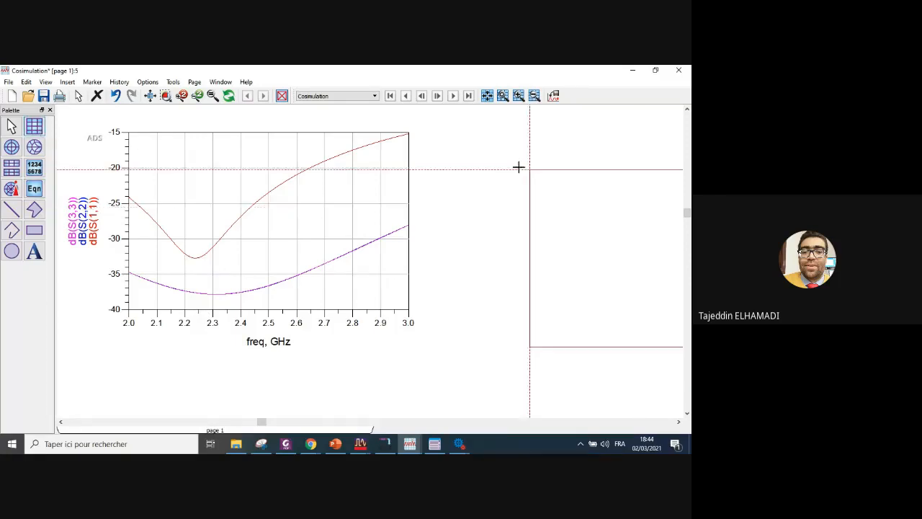
{"action": "left_click", "coordinate": [441, 141]}
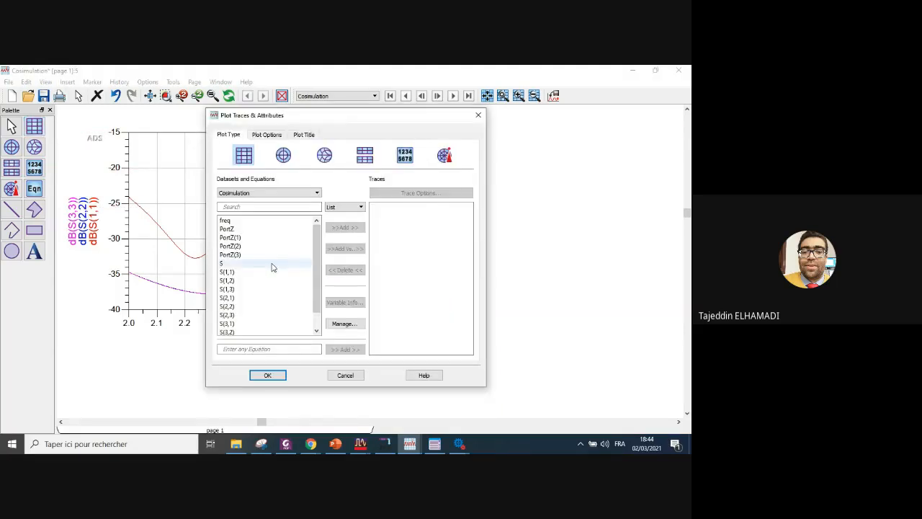
{"action": "left_click", "coordinate": [242, 273]}
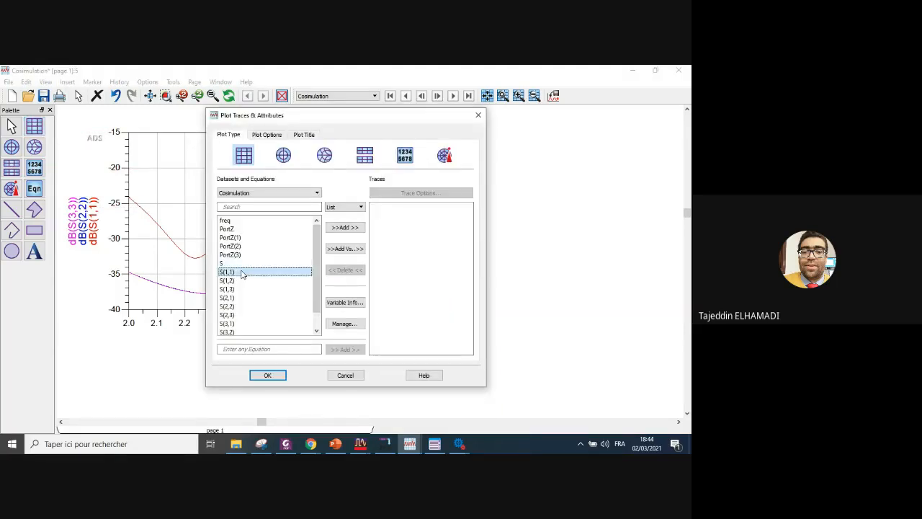
{"action": "left_click", "coordinate": [242, 280]}
{"action": "left_click", "coordinate": [233, 289], "text": "shift"}
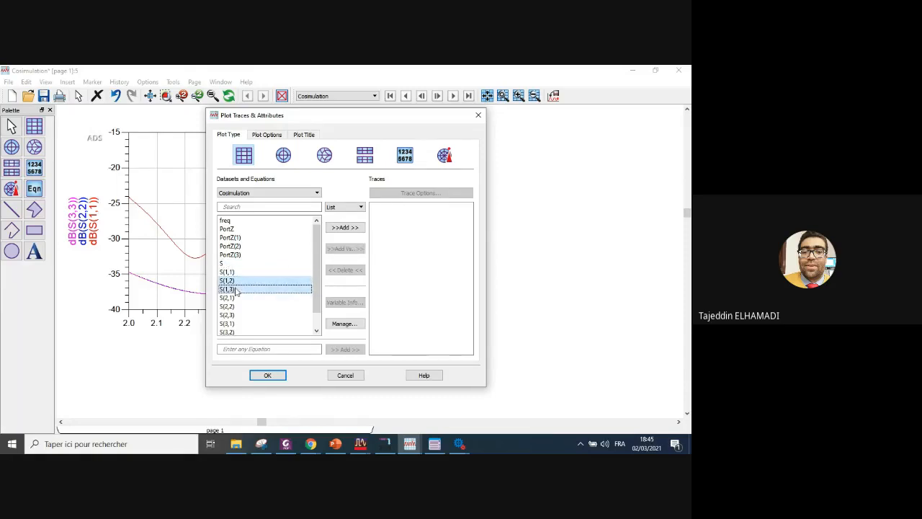
{"action": "left_click", "coordinate": [338, 228]}
{"action": "left_click", "coordinate": [321, 317]}
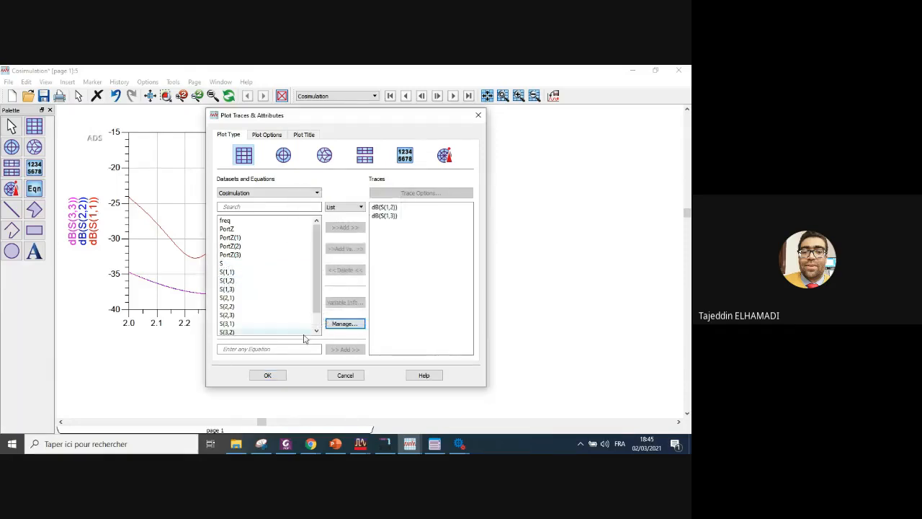
{"action": "left_click", "coordinate": [267, 374]}
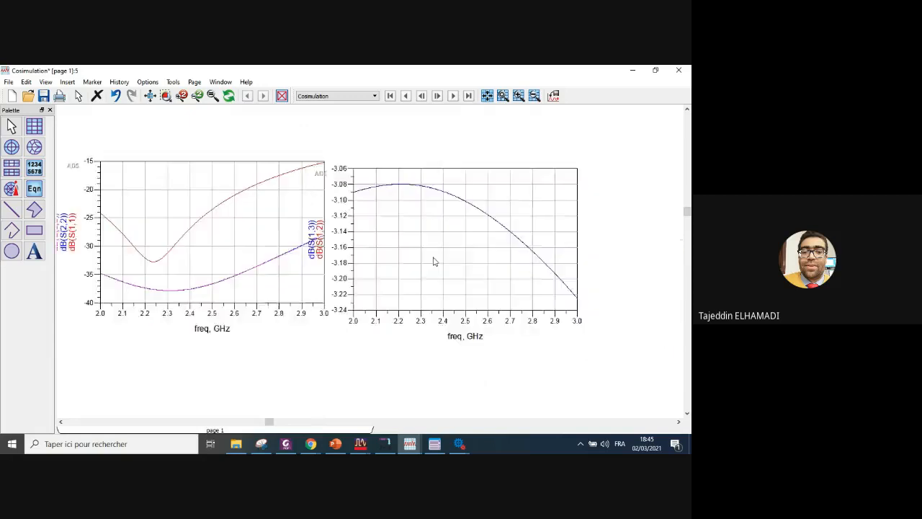
- Add a third rectangular plot below the other two showing S(2,3) in dB from the Cosimulation dataset
{"action": "scroll", "coordinate": [433, 261], "scroll_direction": "down", "scroll_amount": 1}
{"action": "scroll", "coordinate": [382, 252], "scroll_direction": "up", "scroll_amount": 3}
{"action": "scroll", "coordinate": [371, 260], "scroll_direction": "down", "scroll_amount": 1}
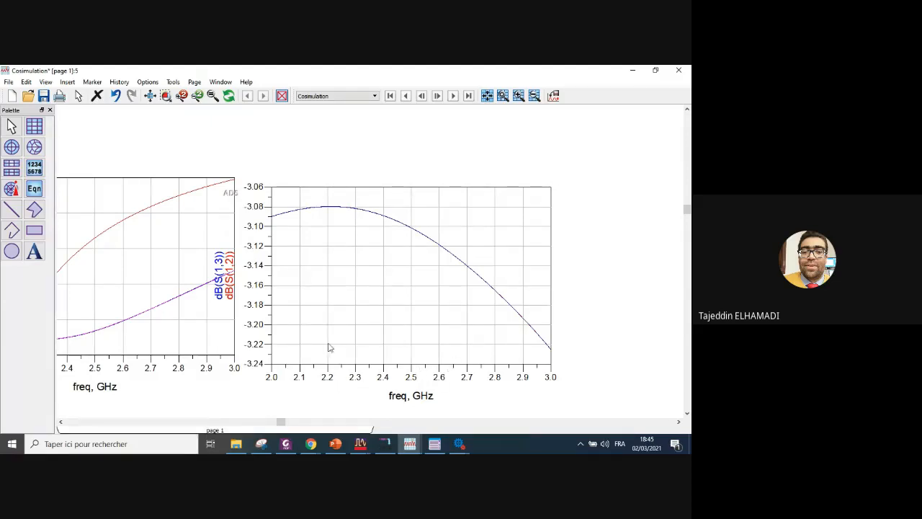
{"action": "scroll", "coordinate": [336, 330], "scroll_direction": "down", "scroll_amount": 5}
{"action": "left_click", "coordinate": [34, 126]}
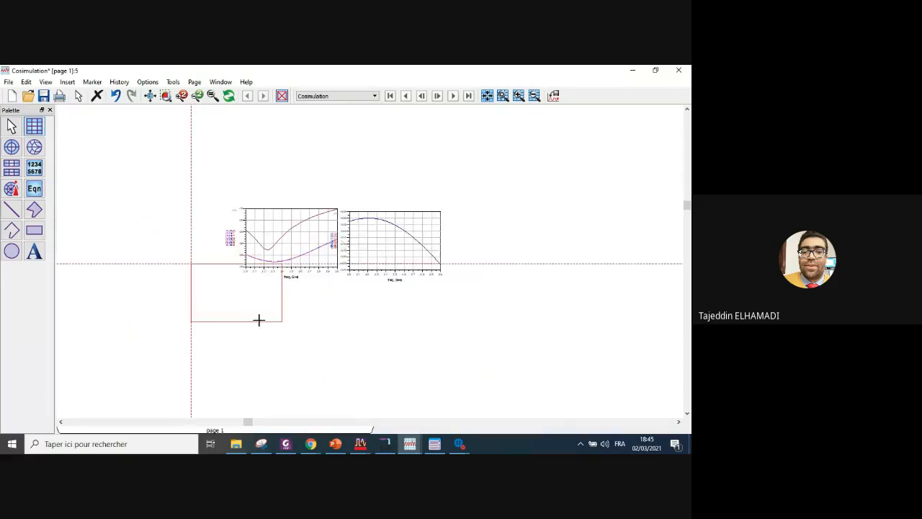
{"action": "left_click", "coordinate": [249, 315]}
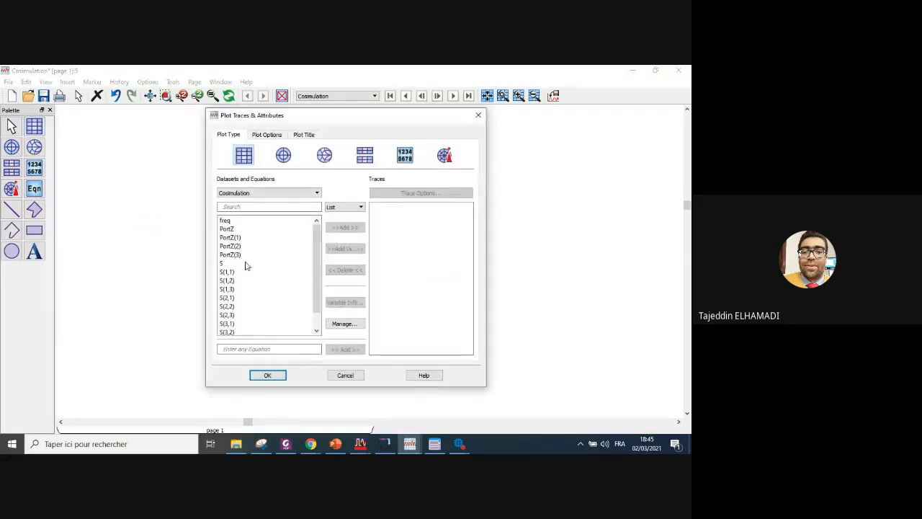
{"action": "left_click", "coordinate": [229, 315]}
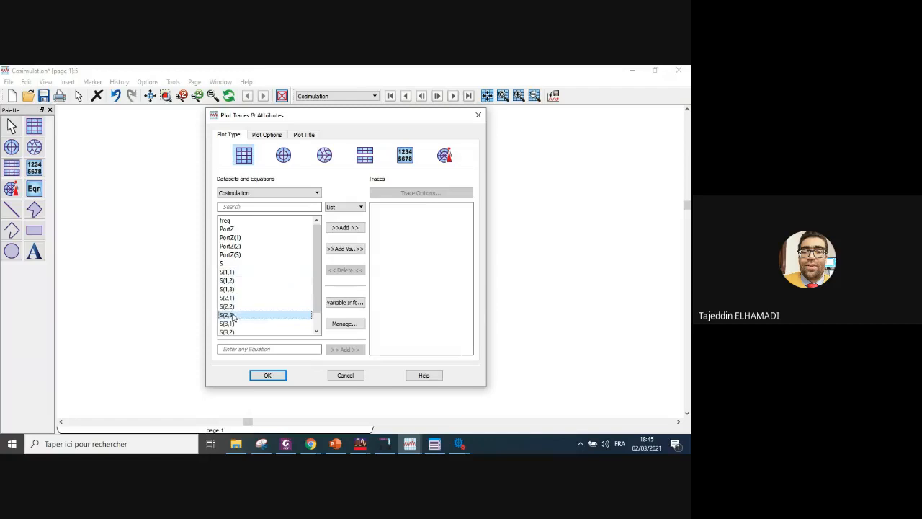
{"action": "left_click", "coordinate": [344, 228]}
{"action": "left_click", "coordinate": [324, 317]}
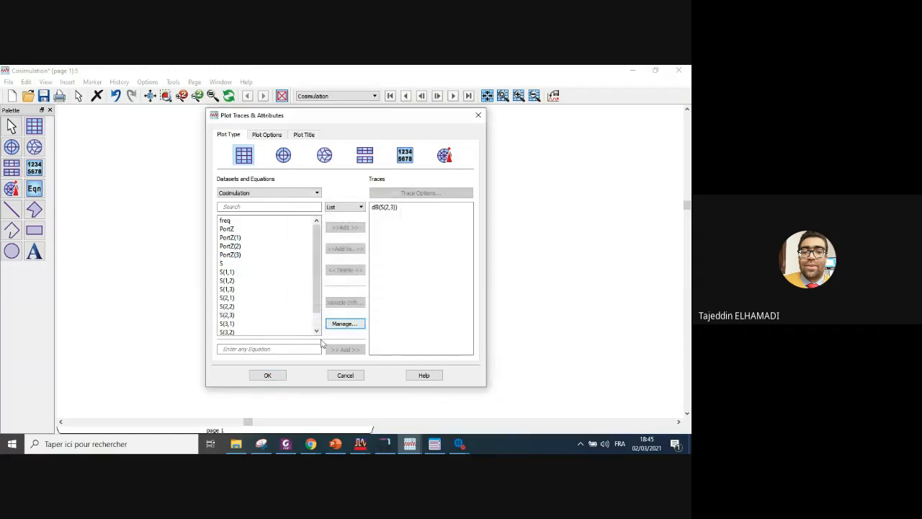
{"action": "left_click", "coordinate": [280, 376]}
{"action": "scroll", "coordinate": [335, 300], "scroll_direction": "up", "scroll_amount": 3}
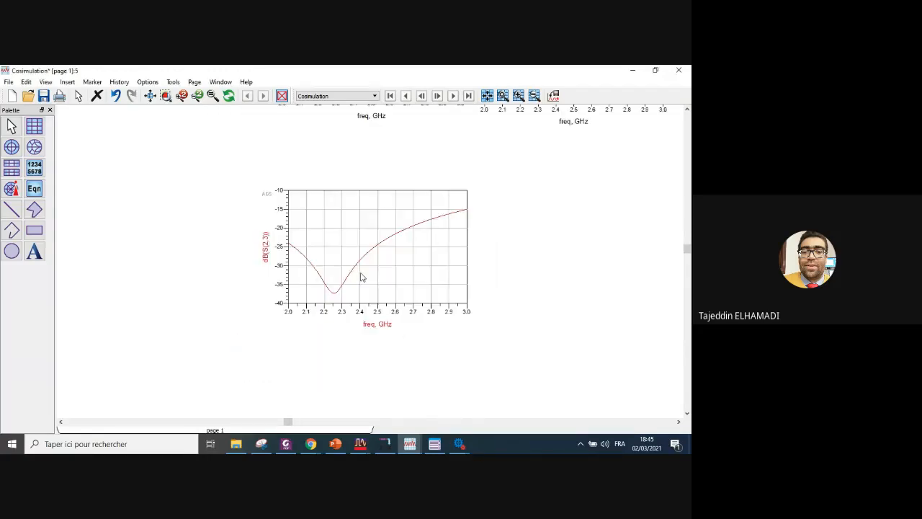
- Move the S(2,3) plot so it sits centred just beneath the two upper plots
{"action": "scroll", "coordinate": [365, 271], "scroll_direction": "down", "scroll_amount": 3}
{"action": "left_click_drag", "start_coordinate": [390, 255], "coordinate": [437, 228]}
{"action": "scroll", "coordinate": [403, 234], "scroll_direction": "up", "scroll_amount": 3}
{"action": "scroll", "coordinate": [358, 213], "scroll_direction": "down", "scroll_amount": 3}
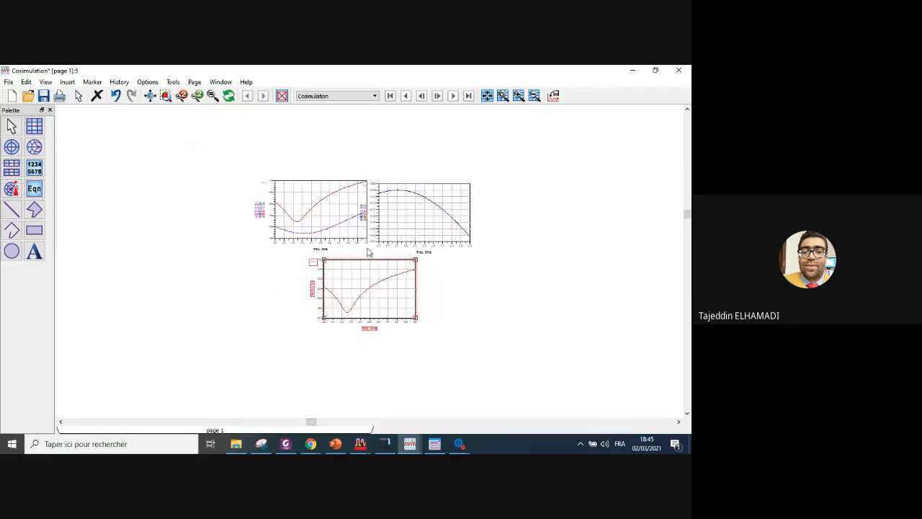
{"action": "scroll", "coordinate": [371, 250], "scroll_direction": "up", "scroll_amount": 3}
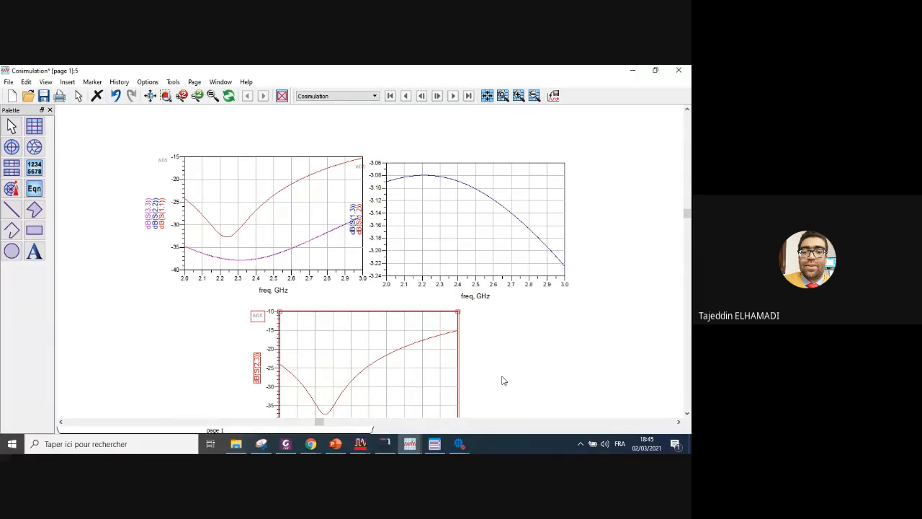
{"action": "scroll", "coordinate": [520, 382], "scroll_direction": "down", "scroll_amount": 2}
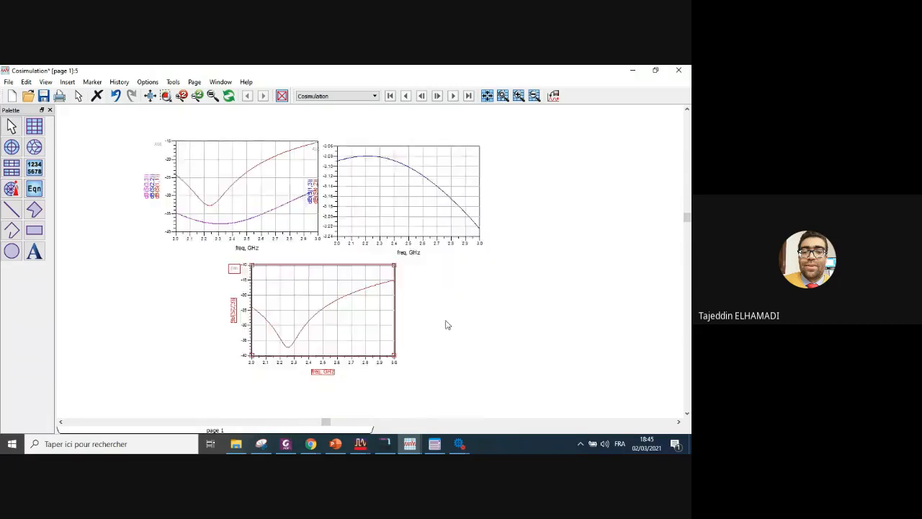
{"action": "scroll", "coordinate": [354, 255], "scroll_direction": "up", "scroll_amount": 2}
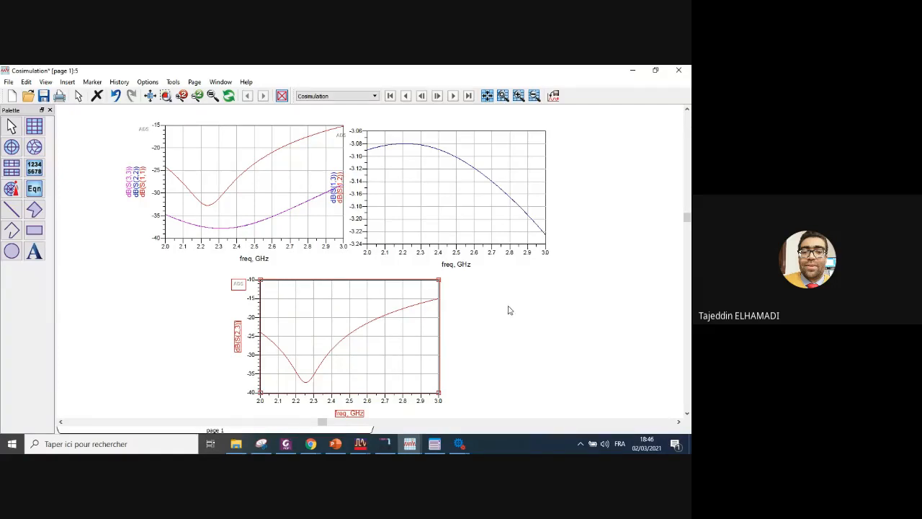
{"action": "left_click", "coordinate": [286, 196]}
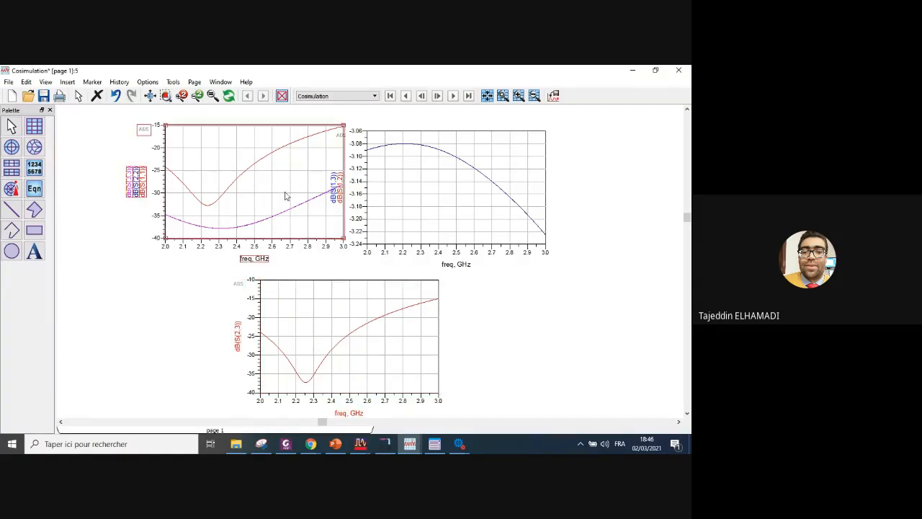
{"action": "double_click", "coordinate": [281, 193]}
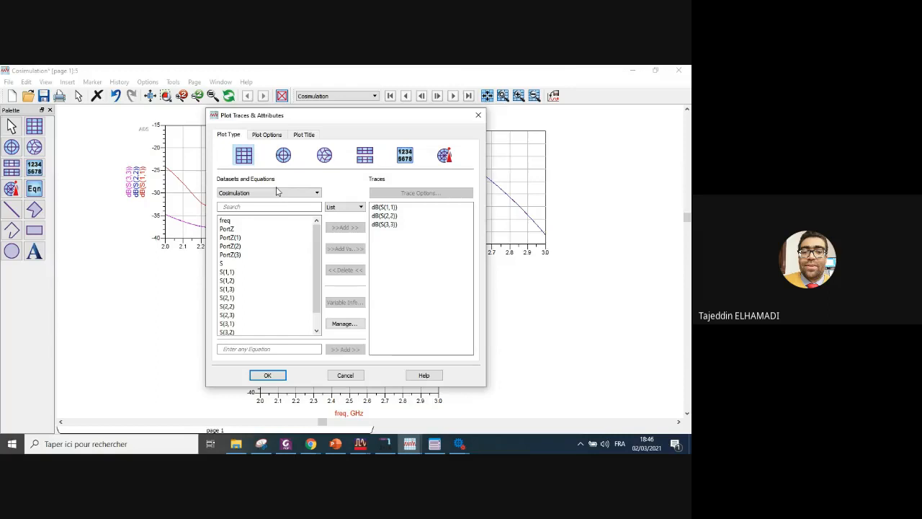
{"action": "left_click", "coordinate": [315, 193]}
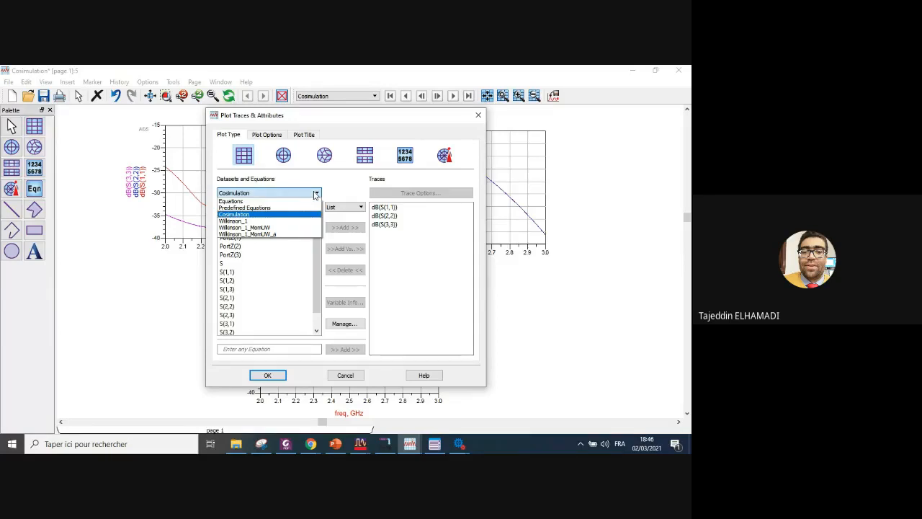
{"action": "left_click", "coordinate": [243, 220]}
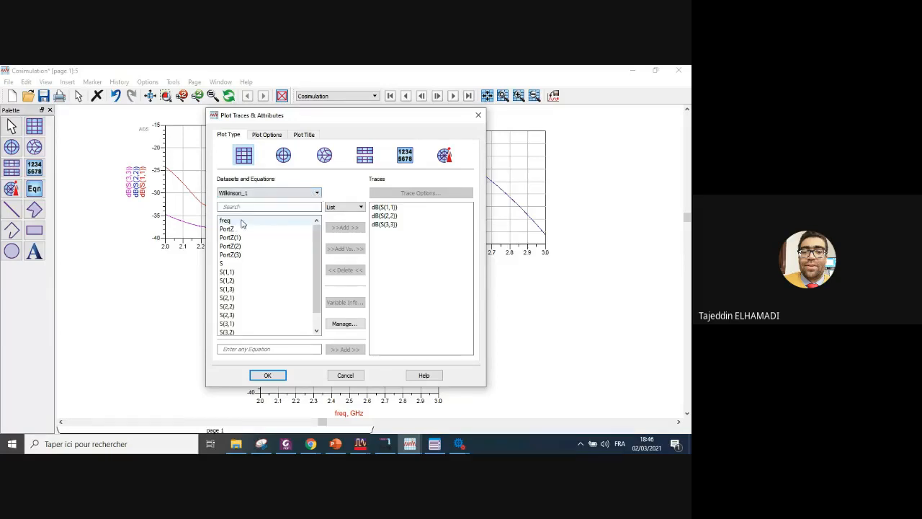
{"action": "left_click", "coordinate": [227, 274]}
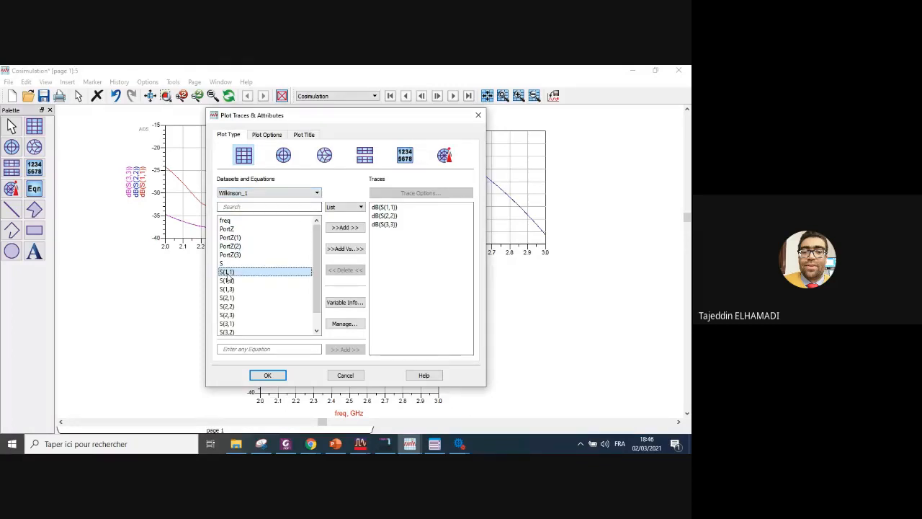
{"action": "left_click", "coordinate": [346, 374]}
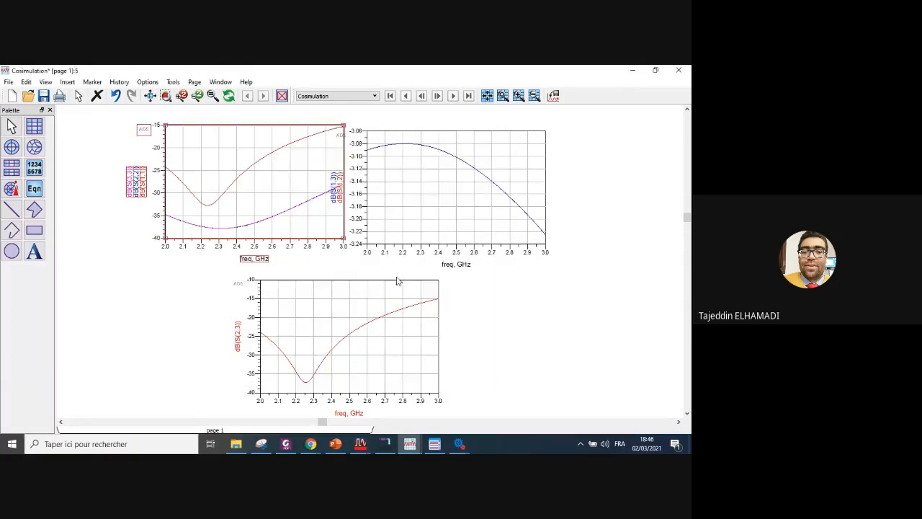
- Remove the S(2,2) and S(3,3) traces from the reflection plot and move it further away from the transmission plot
{"action": "double_click", "coordinate": [278, 191]}
{"action": "left_click", "coordinate": [389, 215]}
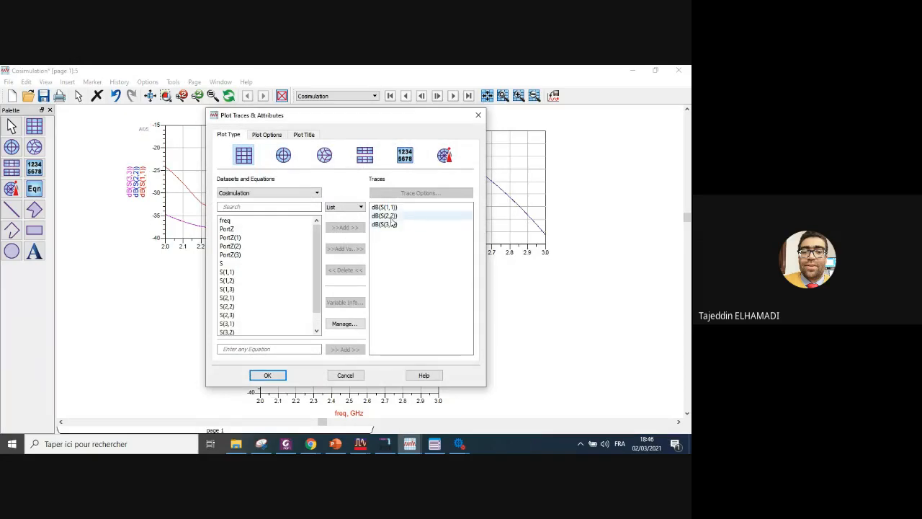
{"action": "left_click", "coordinate": [351, 271]}
{"action": "left_click", "coordinate": [351, 272]}
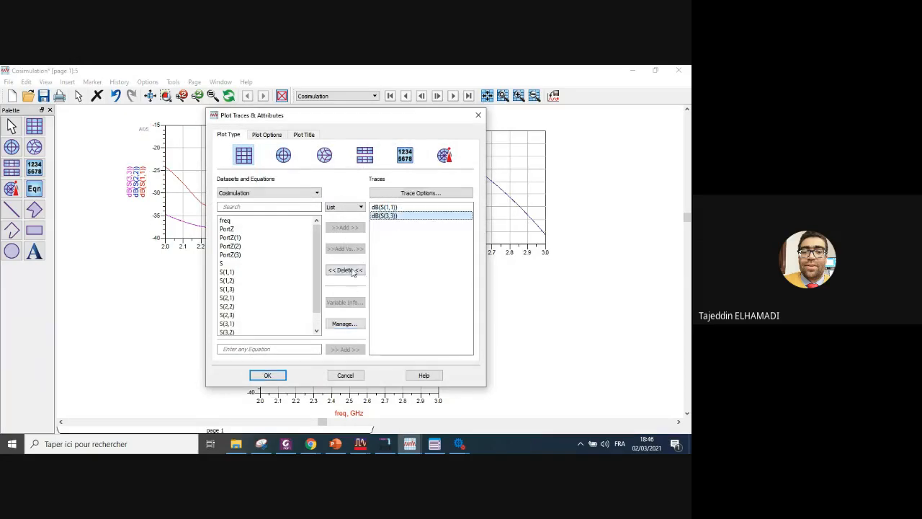
{"action": "left_click", "coordinate": [278, 376]}
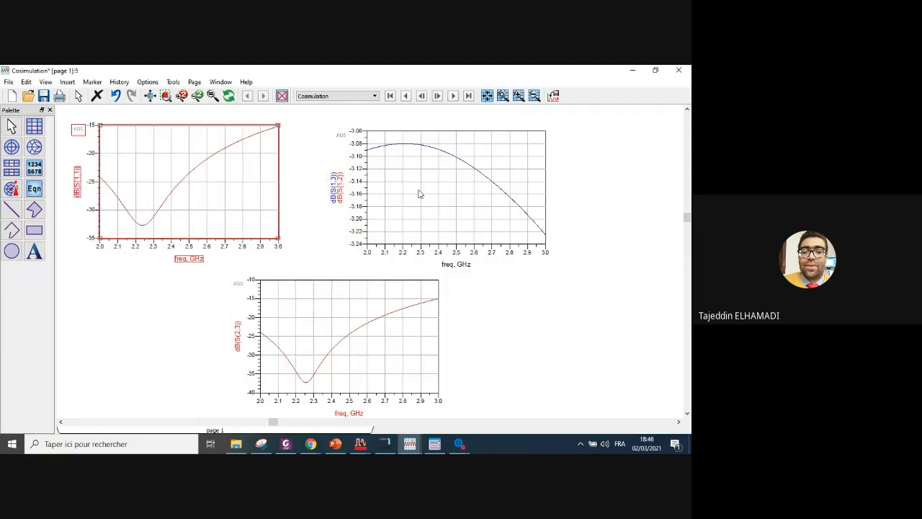
- Remove the S(1,3) trace from the transmission plot, keeping only S(1,2)
{"action": "double_click", "coordinate": [459, 182]}
{"action": "left_click", "coordinate": [385, 215]}
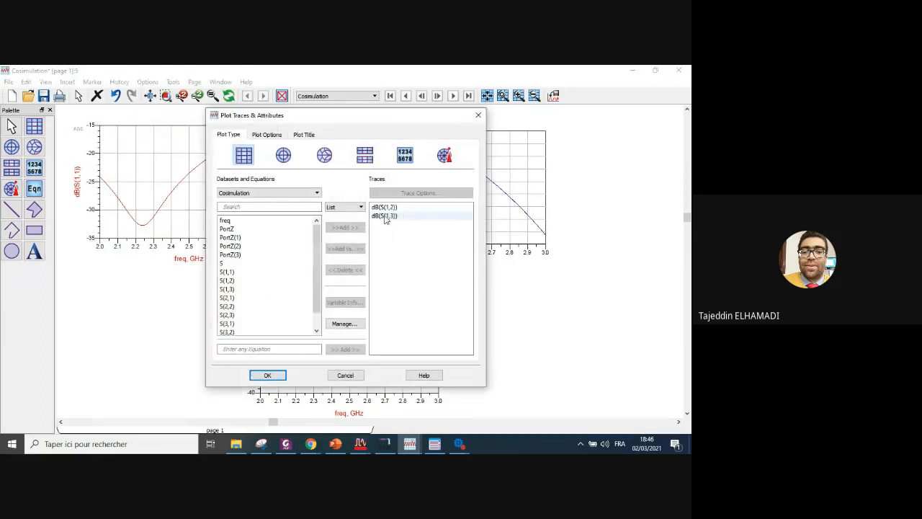
{"action": "left_click", "coordinate": [351, 271]}
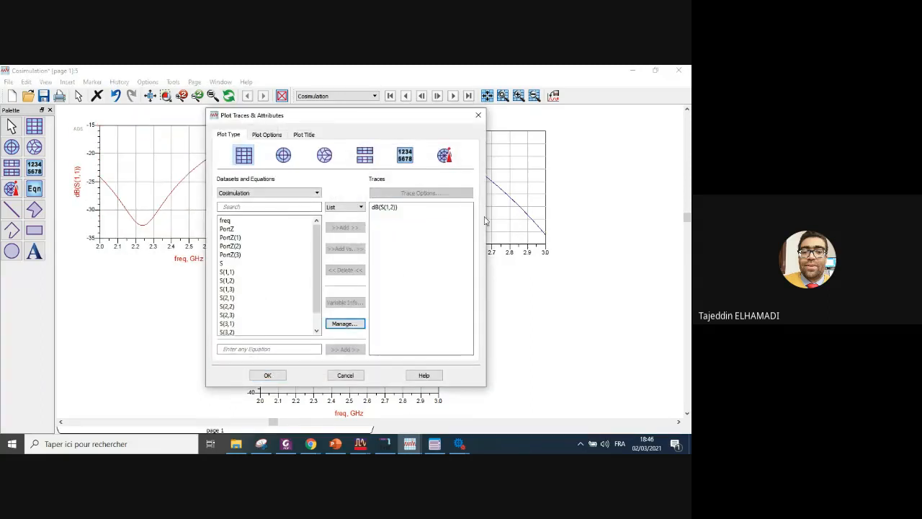
{"action": "left_click", "coordinate": [269, 375]}
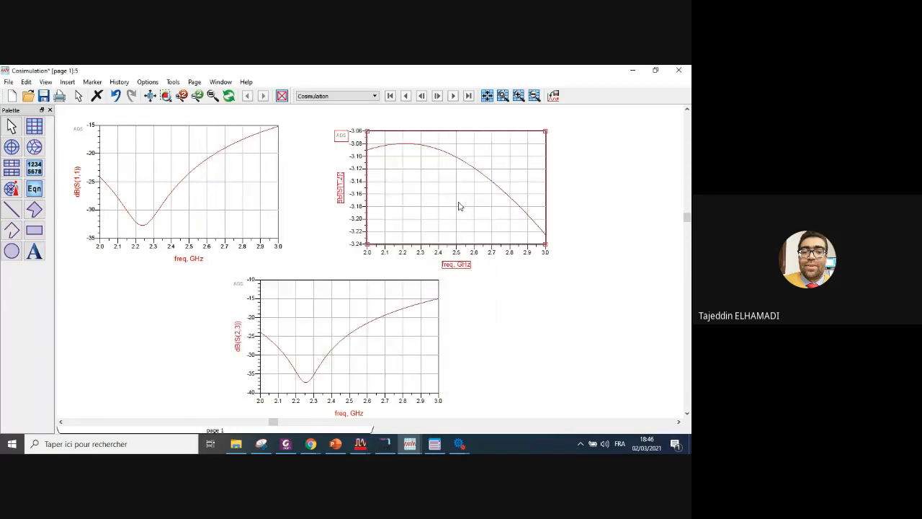
- Shift the S(1,2) and S(2,3) plots rightward to free the space beneath the S(1,1) plot
{"action": "left_click_drag", "start_coordinate": [496, 211], "coordinate": [497, 211]}
{"action": "left_click_drag", "start_coordinate": [373, 356], "coordinate": [535, 362]}
{"action": "right_click", "coordinate": [298, 329]}
{"action": "left_click", "coordinate": [262, 324]}
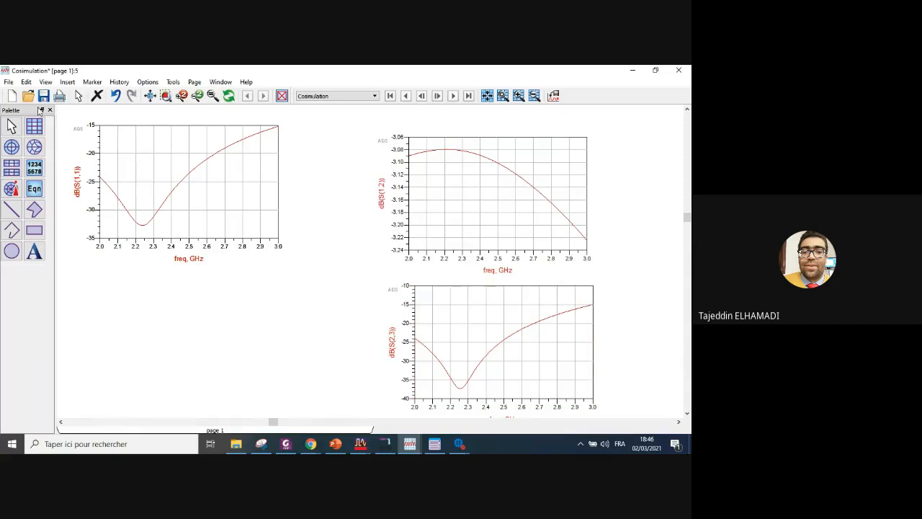
- Add a rectangular plot of S(1,3) in dB in the free space below the S(1,1) plot
{"action": "left_click", "coordinate": [39, 127]}
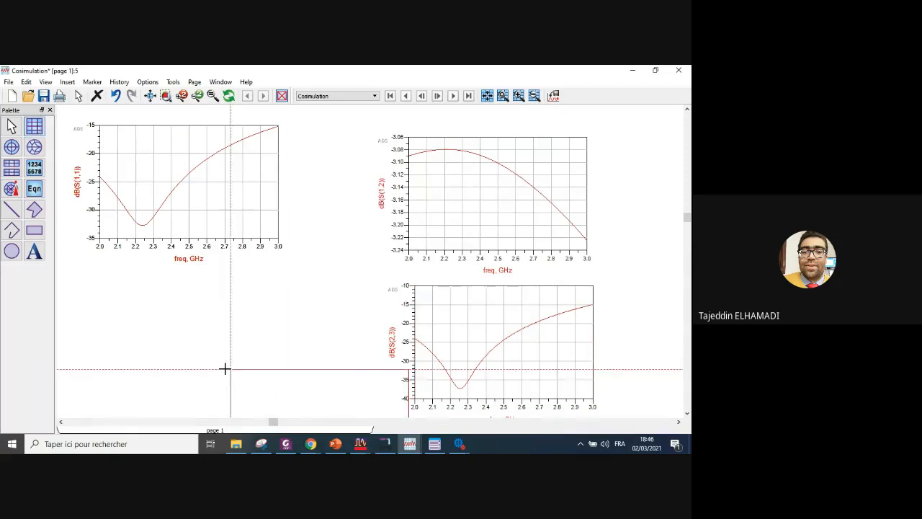
{"action": "left_click", "coordinate": [193, 310]}
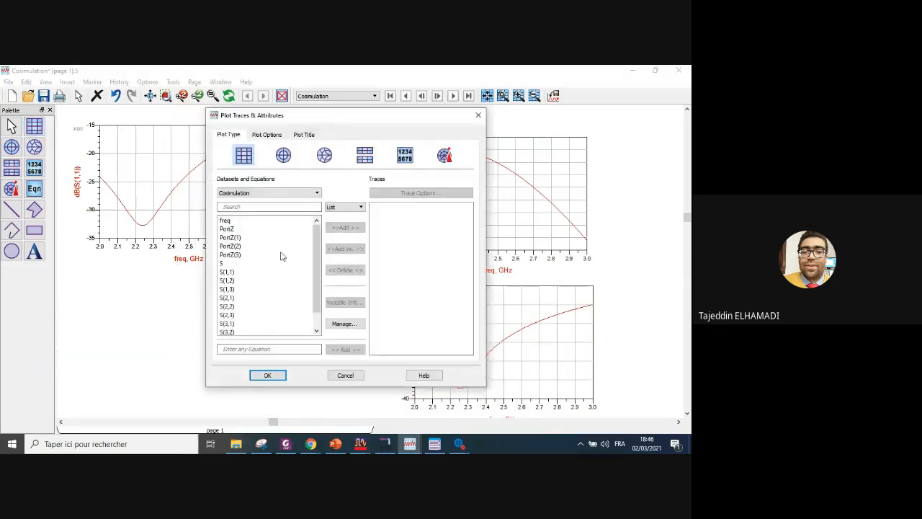
{"action": "left_click", "coordinate": [229, 289]}
{"action": "left_click", "coordinate": [345, 227]}
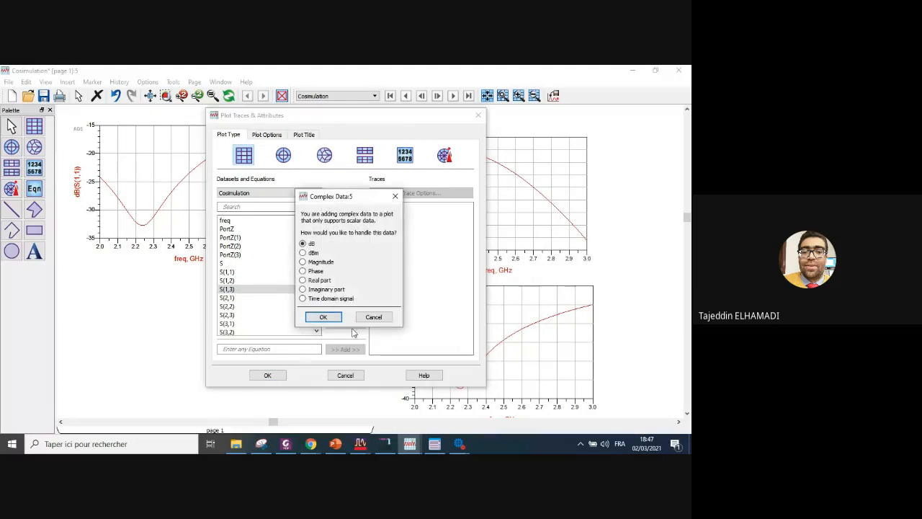
{"action": "left_click", "coordinate": [324, 318]}
{"action": "left_click", "coordinate": [268, 375]}
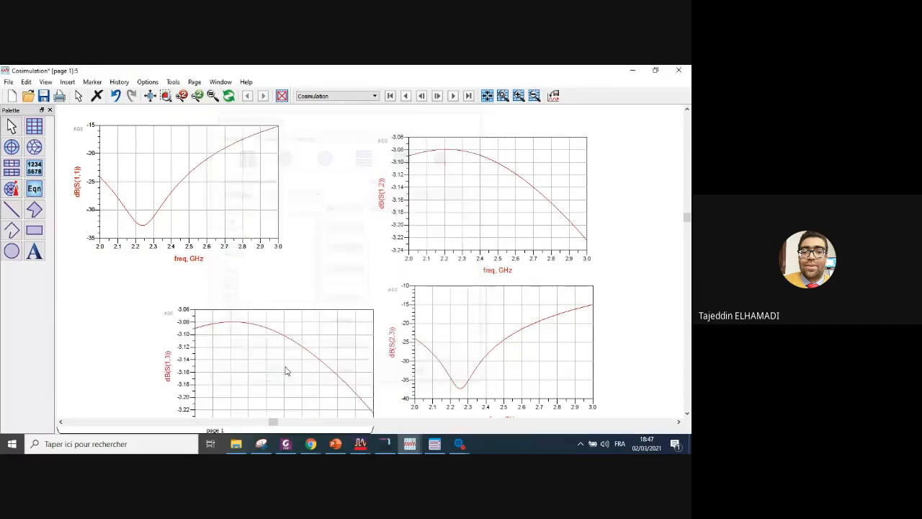
- Arrange the S(1,2), S(1,3) and S(2,3) plots side by side in a row beneath the S(1,1) plot
{"action": "left_click_drag", "start_coordinate": [305, 350], "coordinate": [229, 333]}
{"action": "left_click_drag", "start_coordinate": [552, 353], "coordinate": [652, 359]}
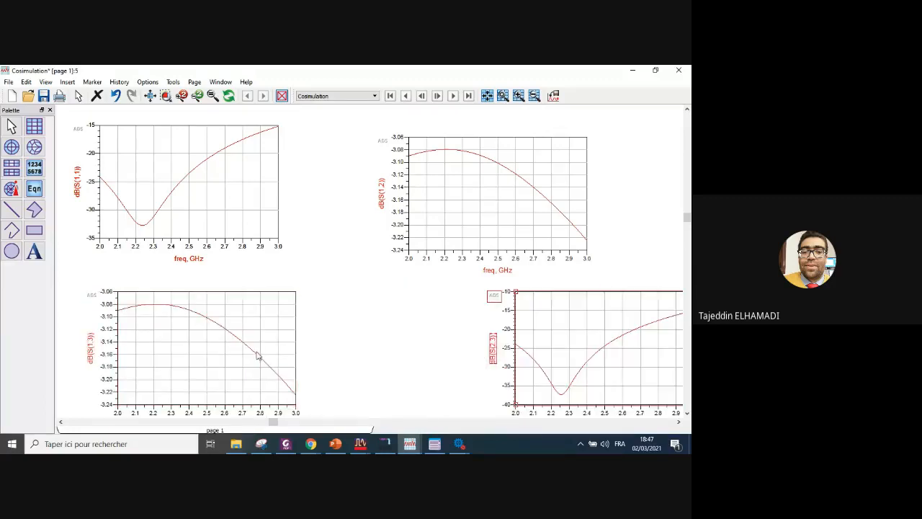
{"action": "left_click_drag", "start_coordinate": [257, 354], "coordinate": [402, 372]}
{"action": "left_click_drag", "start_coordinate": [484, 196], "coordinate": [144, 348]}
{"action": "left_click_drag", "start_coordinate": [321, 355], "coordinate": [351, 328]}
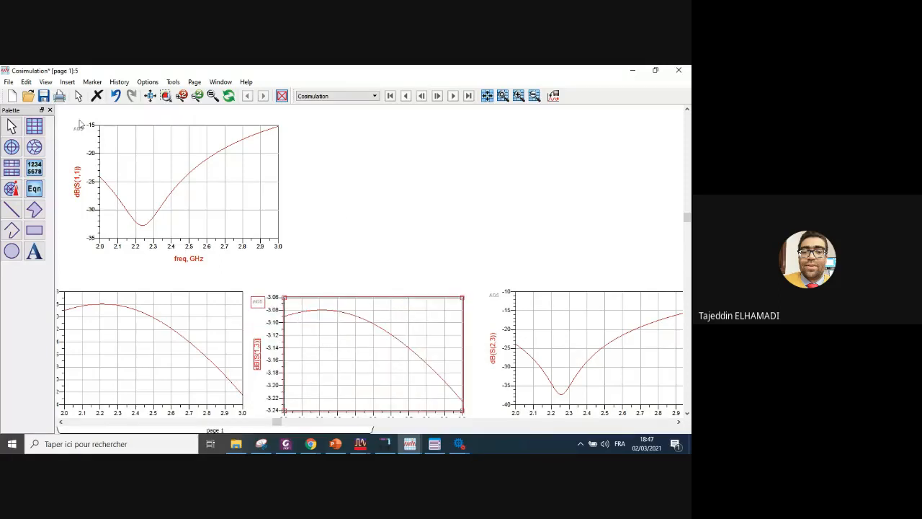
- Add a rectangular plot of S(2,2) in dB beside the S(1,1) plot in the upper row
{"action": "left_click", "coordinate": [34, 127]}
{"action": "left_click", "coordinate": [289, 130]}
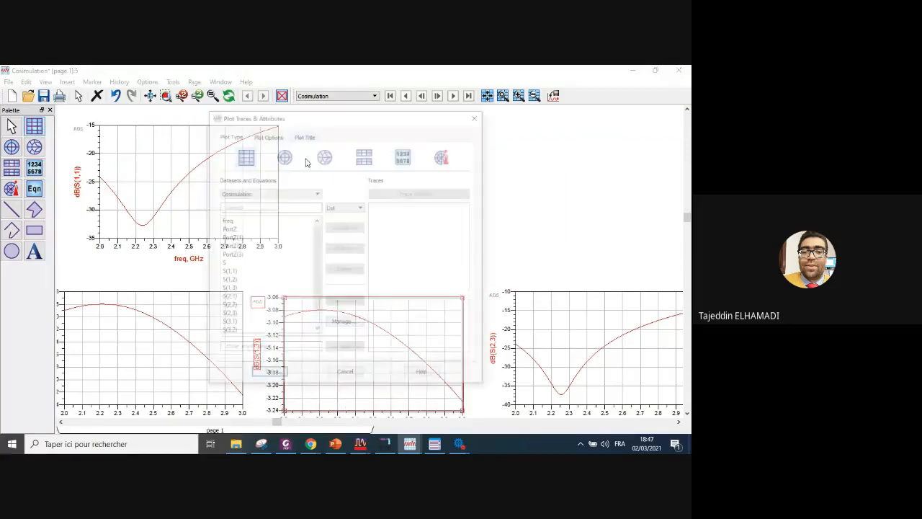
{"action": "double_click", "coordinate": [232, 308]}
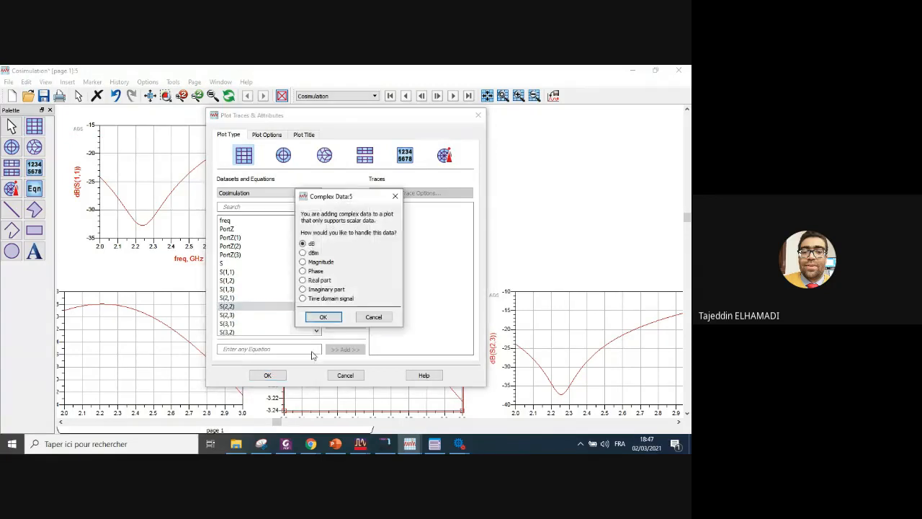
{"action": "left_click", "coordinate": [324, 317]}
{"action": "left_click", "coordinate": [267, 376]}
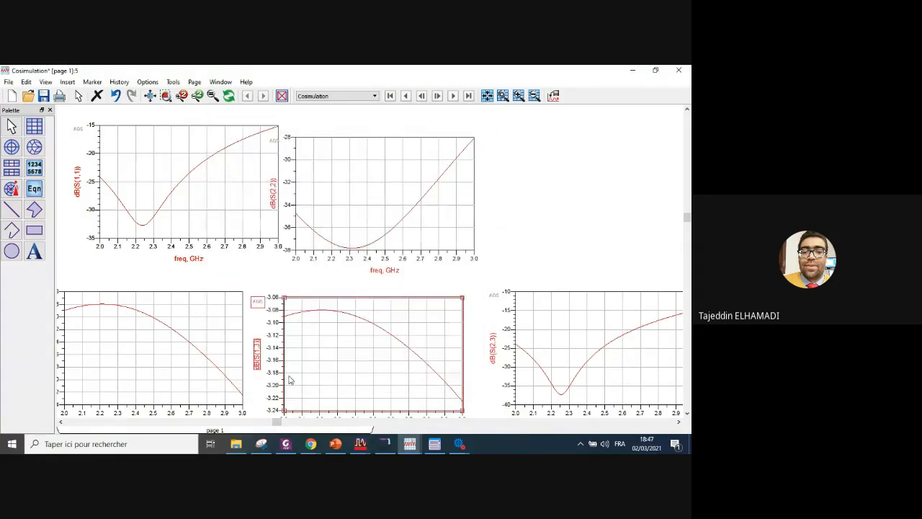
- Add a rectangular plot of S(3,3) in dB beside the S(2,2) plot in the upper row
{"action": "left_click", "coordinate": [34, 127]}
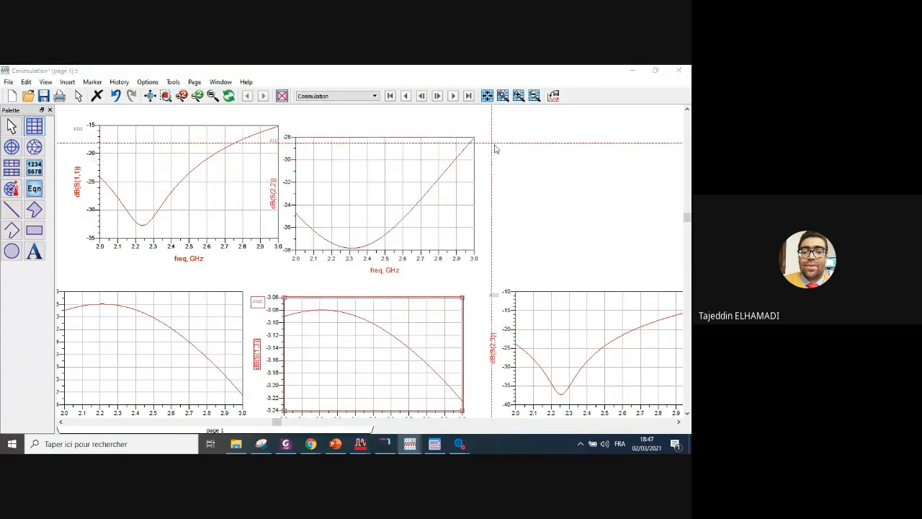
{"action": "left_click", "coordinate": [494, 147]}
{"action": "left_click", "coordinate": [237, 323]}
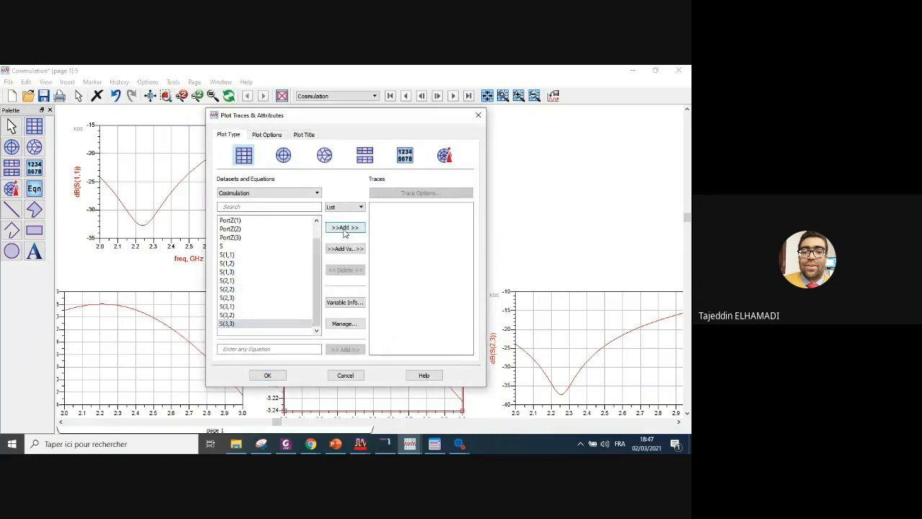
{"action": "left_click", "coordinate": [345, 228]}
{"action": "left_click", "coordinate": [317, 317]}
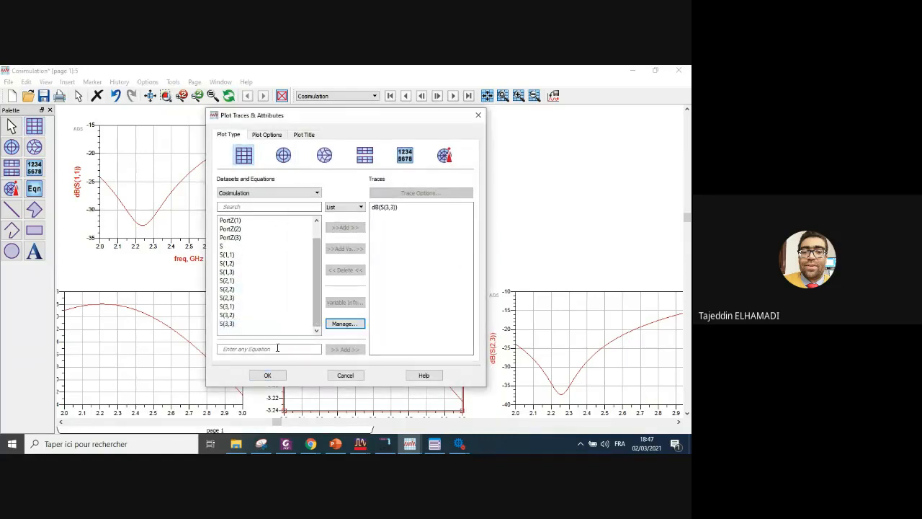
{"action": "left_click", "coordinate": [280, 375]}
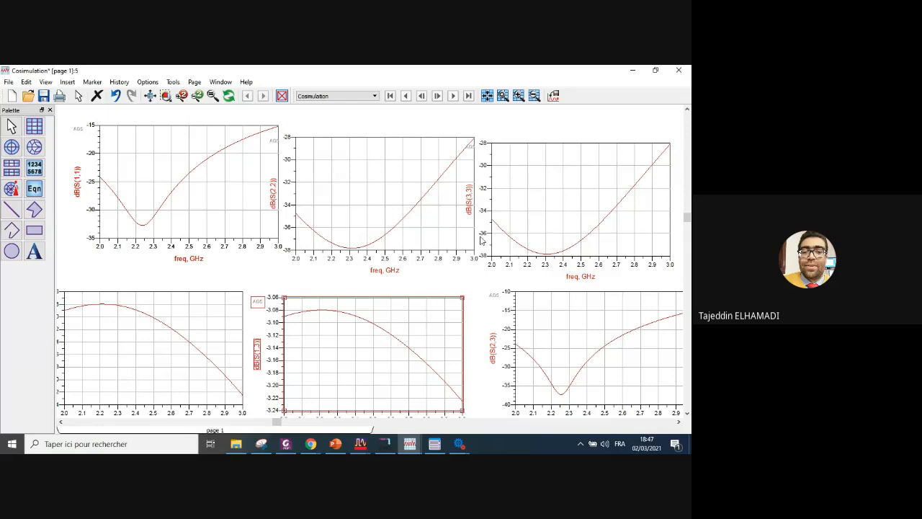
- Overlay S(1,1) in dB from the Wilkinson_1 dataset on the S(1,1) plot
{"action": "double_click", "coordinate": [223, 204]}
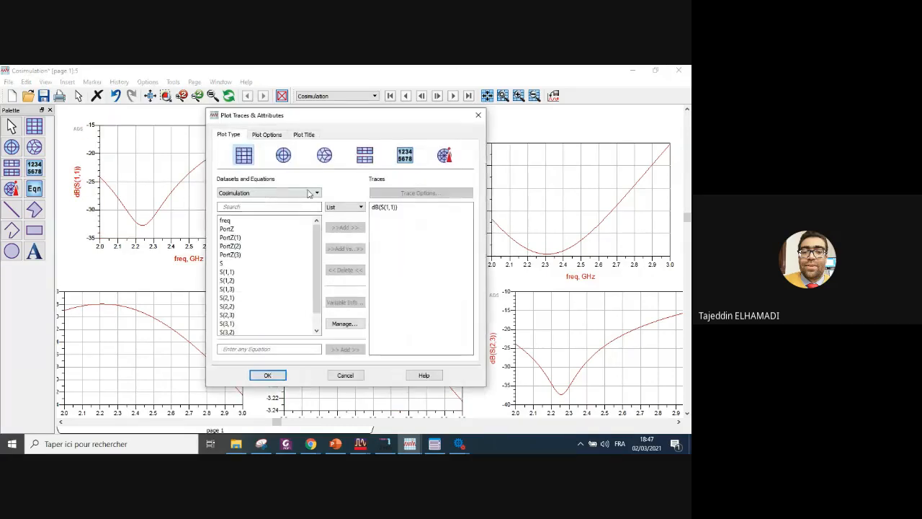
{"action": "left_click", "coordinate": [316, 193]}
{"action": "left_click", "coordinate": [243, 223]}
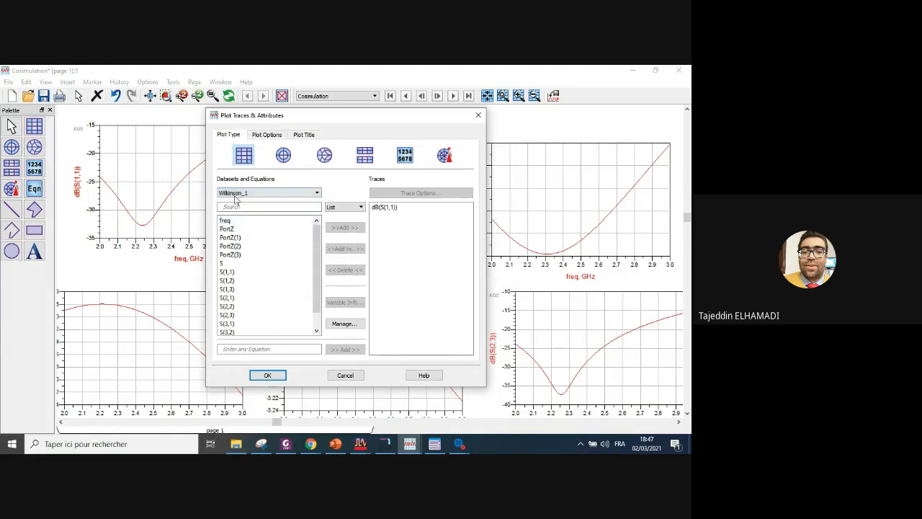
{"action": "left_click", "coordinate": [230, 272]}
{"action": "left_click", "coordinate": [346, 228]}
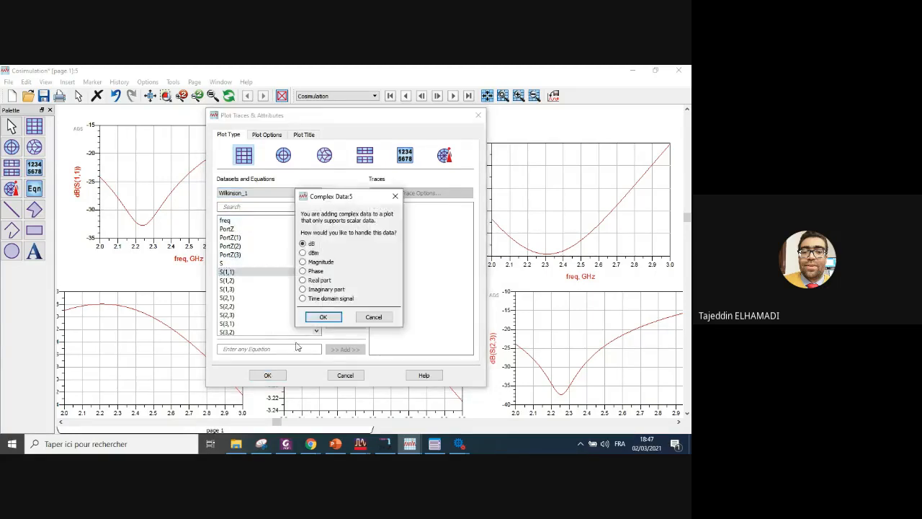
{"action": "left_click", "coordinate": [325, 319]}
{"action": "left_click", "coordinate": [269, 375]}
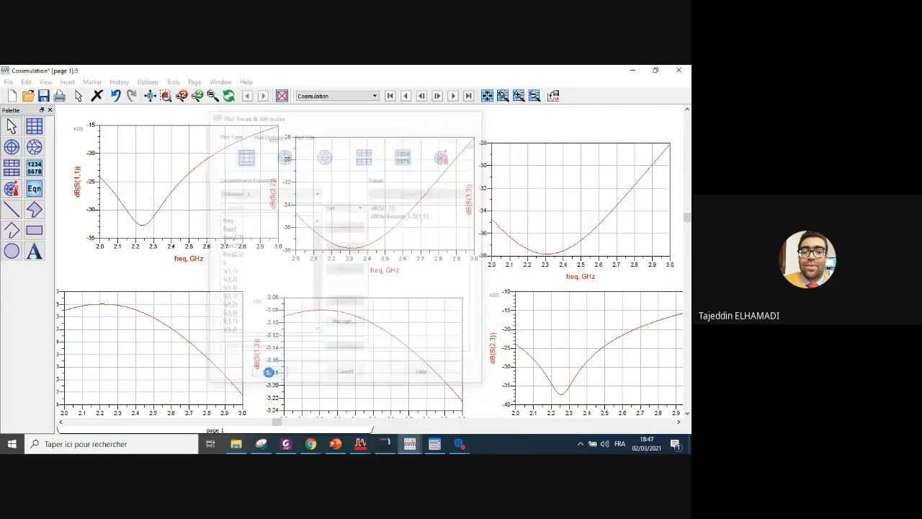
- Overlay S(2,2) in dB from the Wilkinson_1 dataset on the S(2,2) plot
{"action": "double_click", "coordinate": [383, 184]}
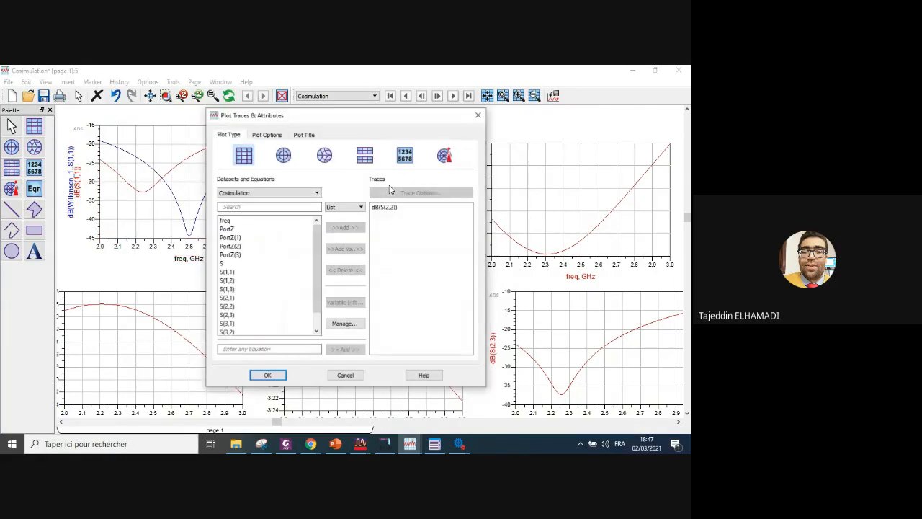
{"action": "left_click", "coordinate": [272, 193]}
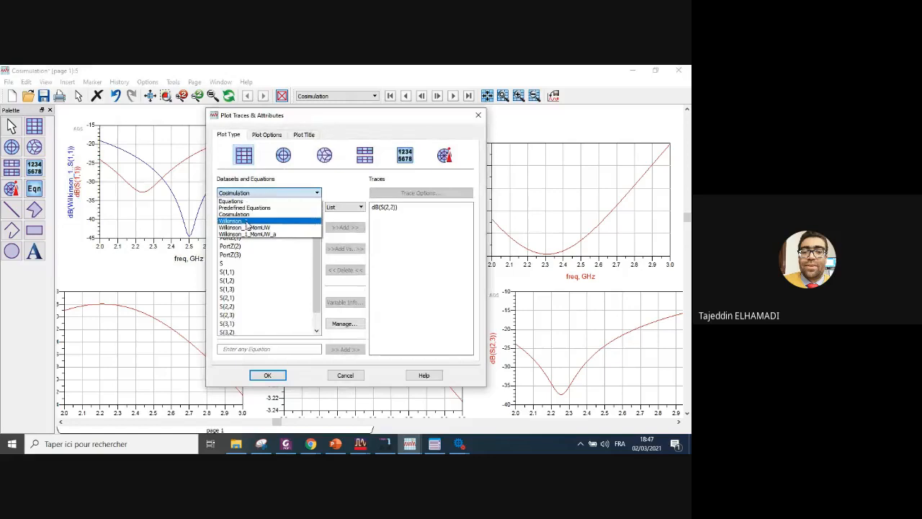
{"action": "left_click", "coordinate": [246, 220]}
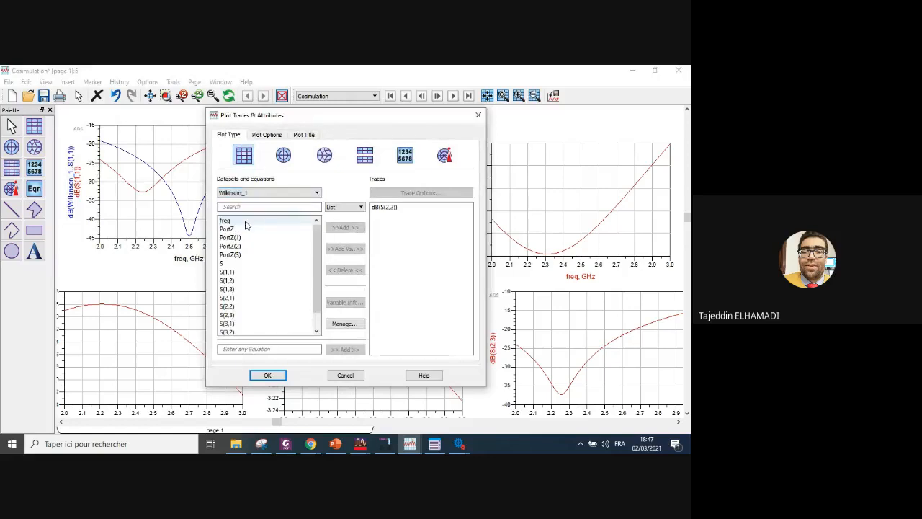
{"action": "left_click", "coordinate": [229, 306]}
{"action": "left_click", "coordinate": [333, 229]}
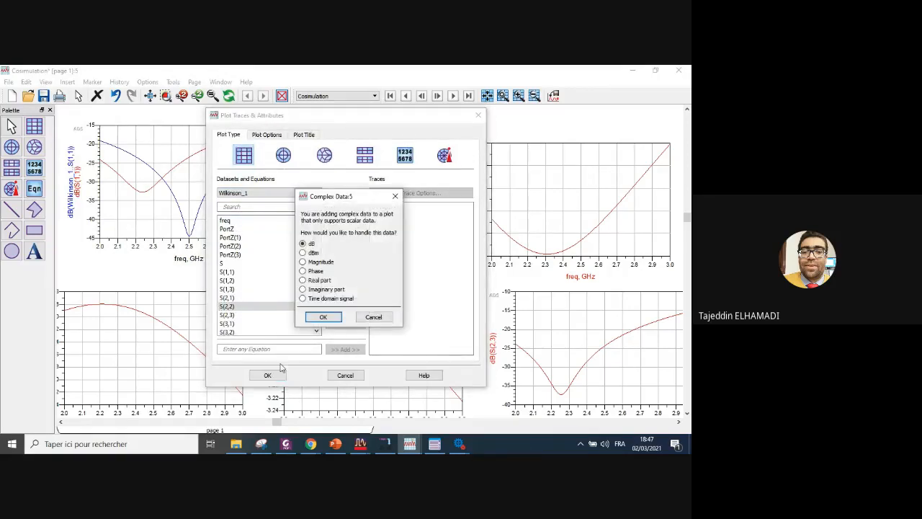
{"action": "left_click", "coordinate": [323, 315]}
{"action": "left_click", "coordinate": [267, 374]}
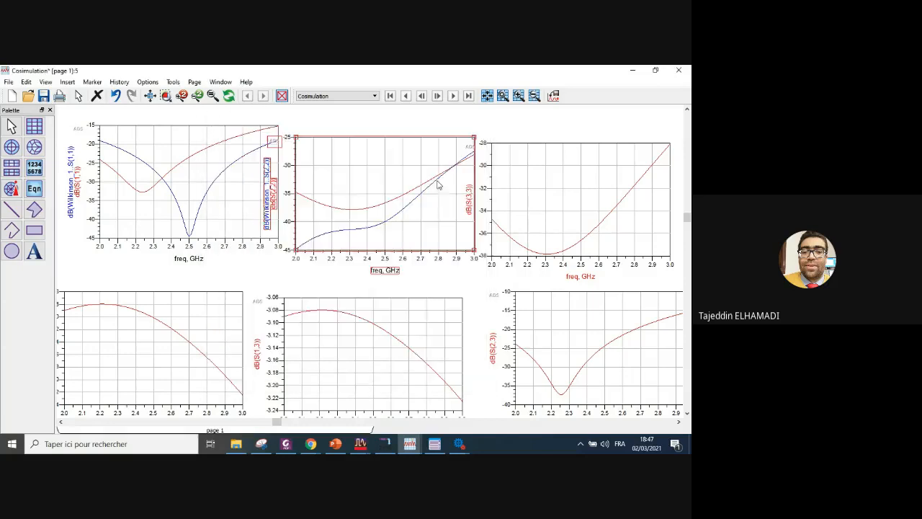
- Overlay S(3,3) in dB from the Wilkinson_1 dataset on the S(3,3) plot
{"action": "double_click", "coordinate": [563, 195]}
{"action": "scroll", "coordinate": [241, 298], "scroll_direction": "down", "scroll_amount": 1}
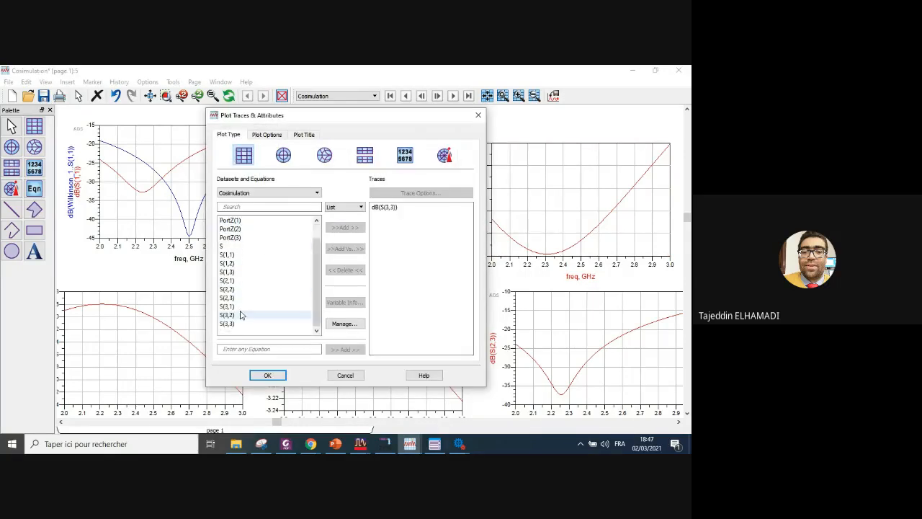
{"action": "left_click", "coordinate": [268, 192]}
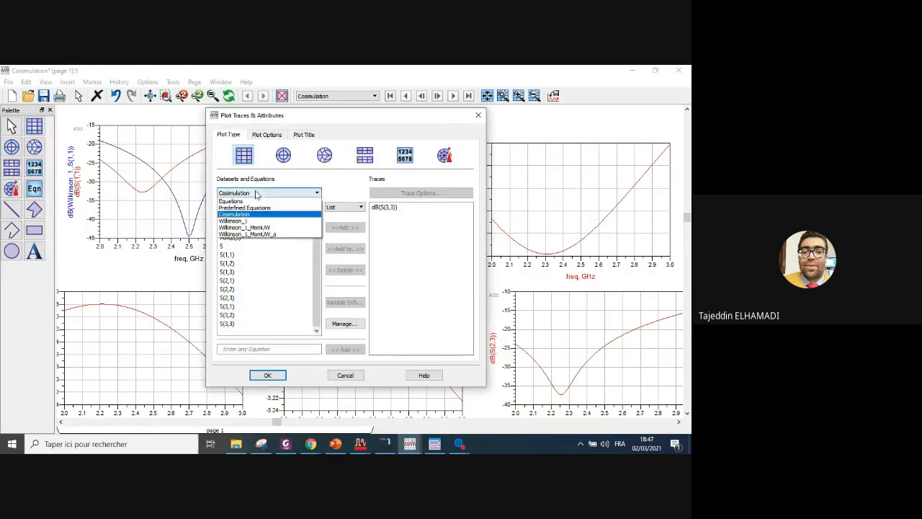
{"action": "left_click", "coordinate": [238, 218]}
{"action": "left_click", "coordinate": [227, 323]}
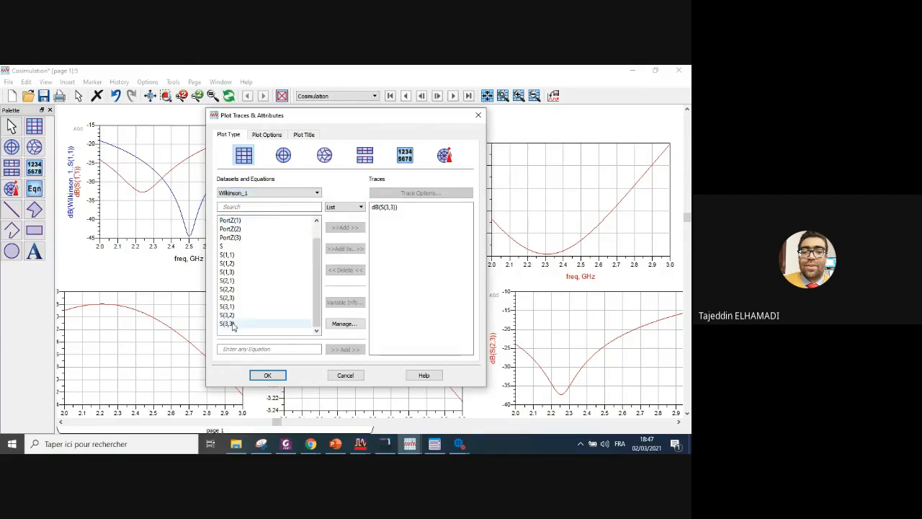
{"action": "left_click", "coordinate": [355, 229]}
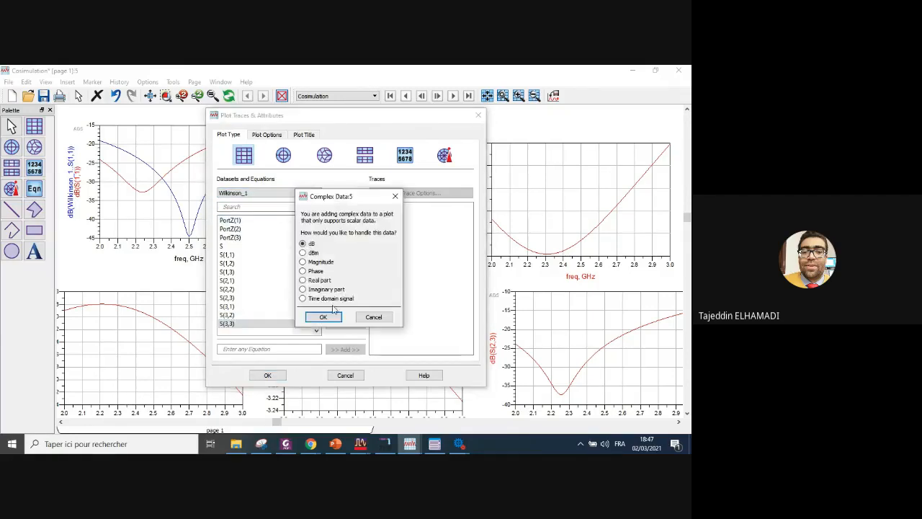
{"action": "left_click", "coordinate": [324, 316]}
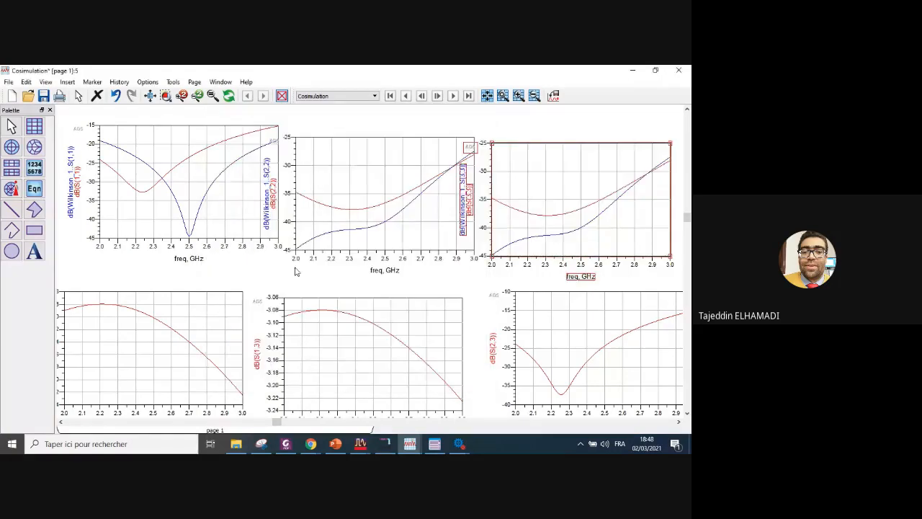
{"action": "left_click", "coordinate": [266, 376]}
- Overlay S(1,2) in dB from the Wilkinson_1 dataset on the S(1,2) plot
{"action": "double_click", "coordinate": [173, 385]}
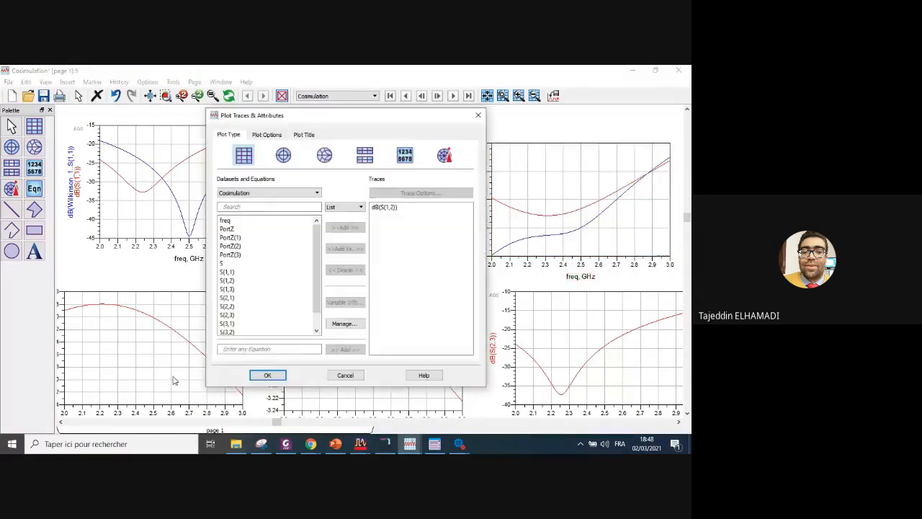
{"action": "left_click", "coordinate": [229, 272]}
{"action": "left_click", "coordinate": [268, 192]}
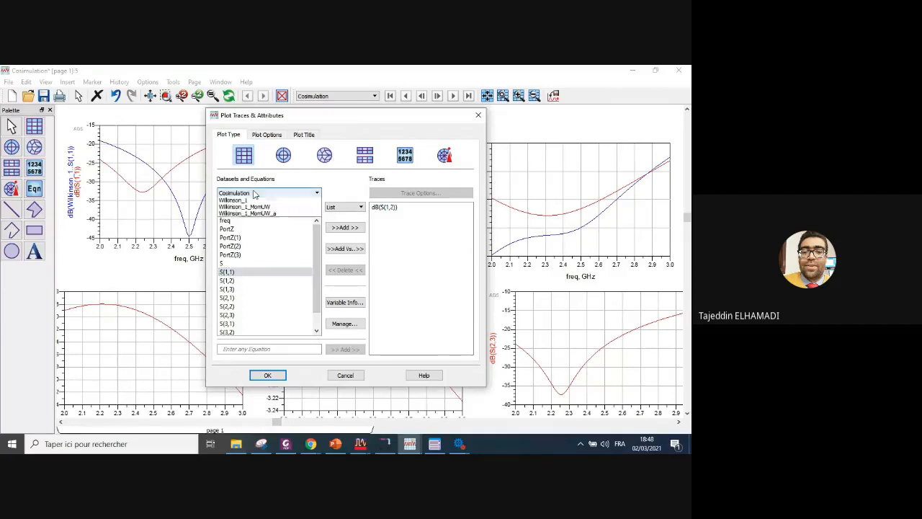
{"action": "left_click", "coordinate": [249, 224]}
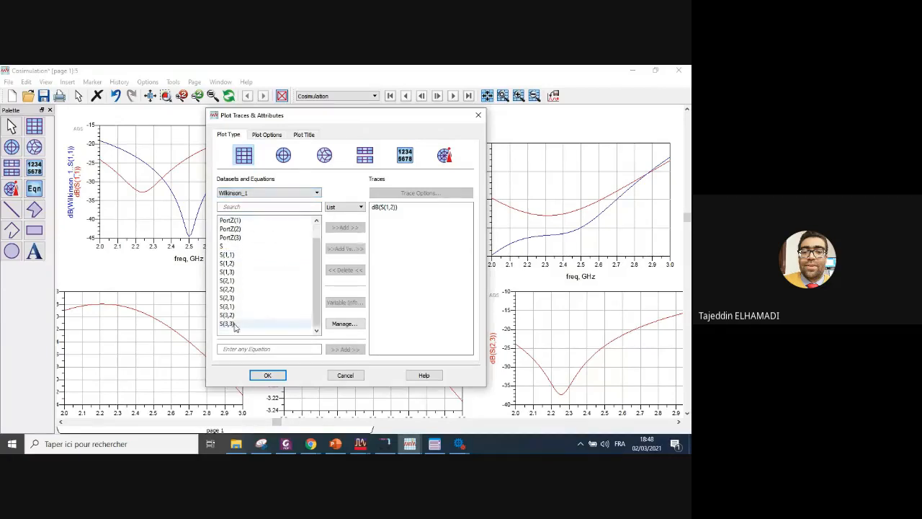
{"action": "left_click", "coordinate": [242, 264]}
{"action": "left_click", "coordinate": [344, 228]}
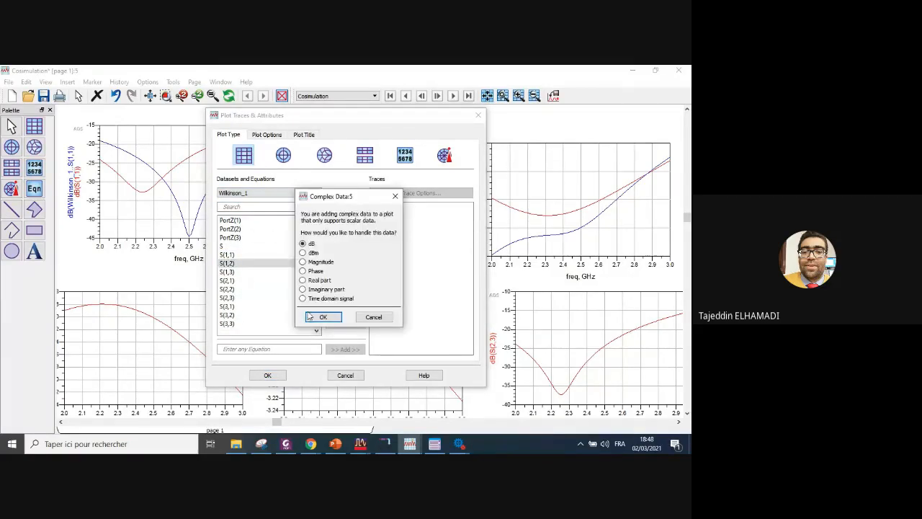
{"action": "left_click", "coordinate": [319, 318]}
{"action": "left_click", "coordinate": [267, 376]}
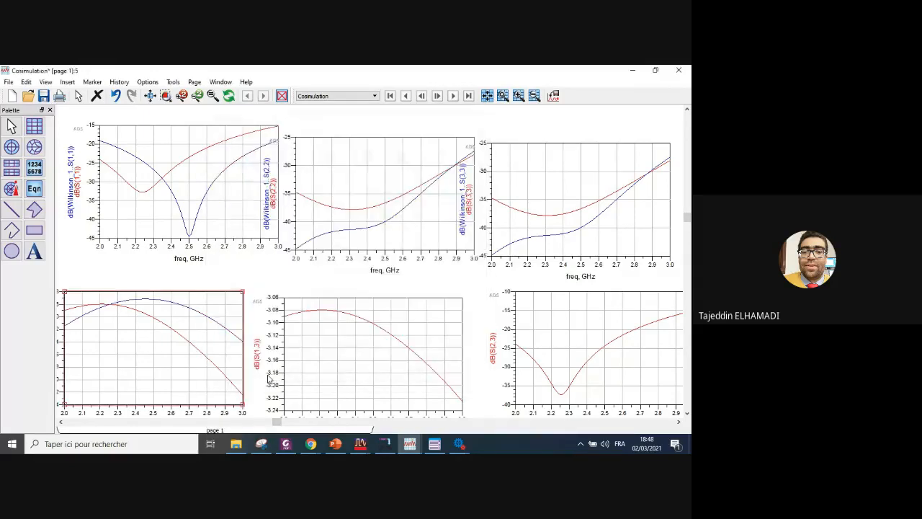
- Overlay S(1,3) in dB from the Wilkinson_1 dataset on the S(1,3) plot
{"action": "double_click", "coordinate": [355, 358]}
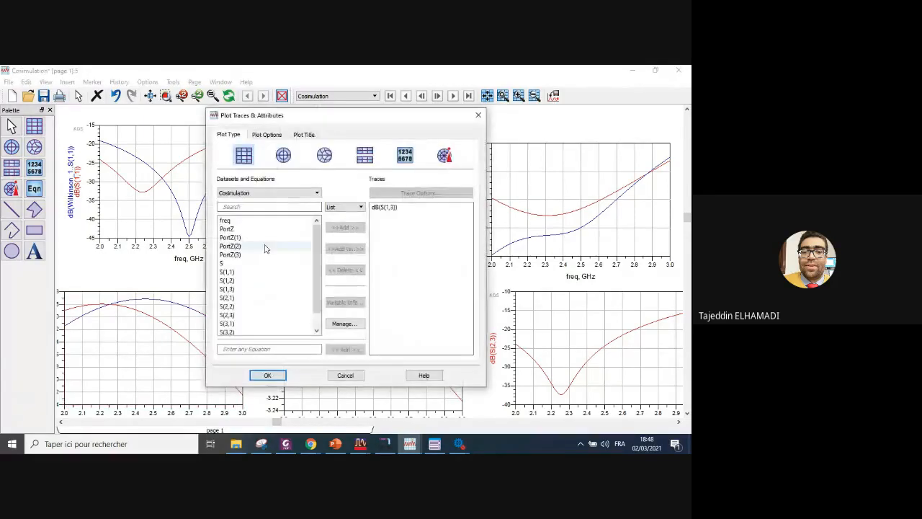
{"action": "left_click", "coordinate": [259, 193]}
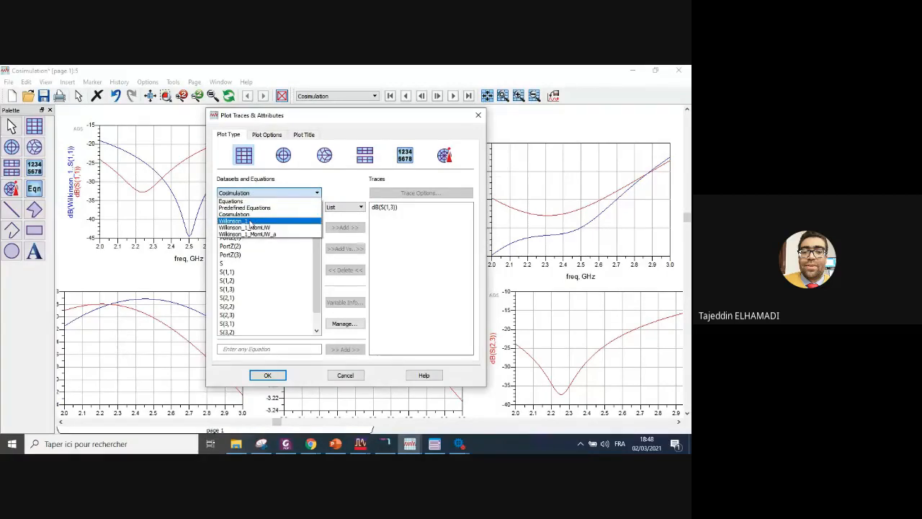
{"action": "left_click", "coordinate": [248, 221]}
{"action": "left_click", "coordinate": [241, 289]}
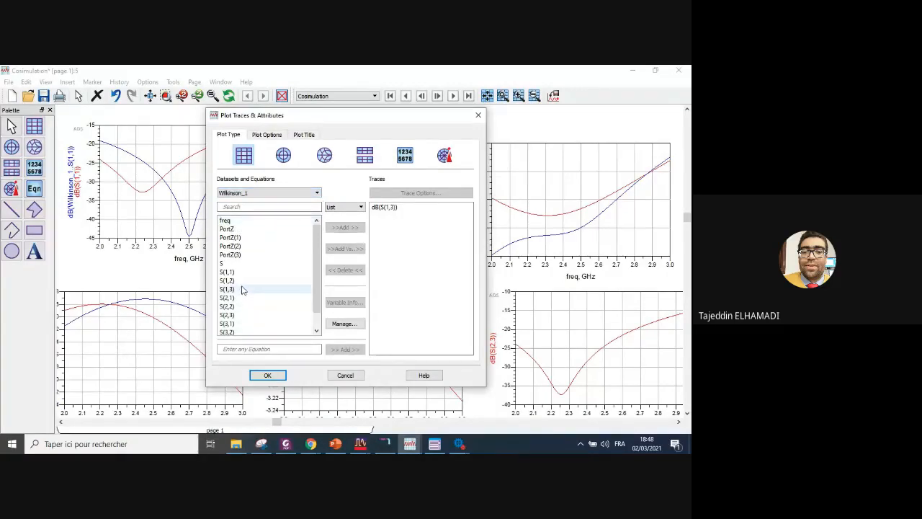
{"action": "left_click", "coordinate": [352, 228]}
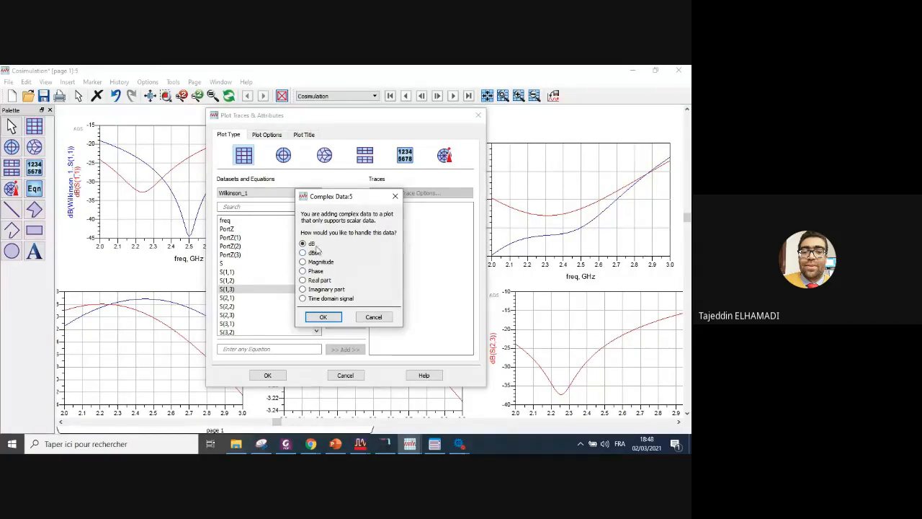
{"action": "left_click", "coordinate": [330, 311]}
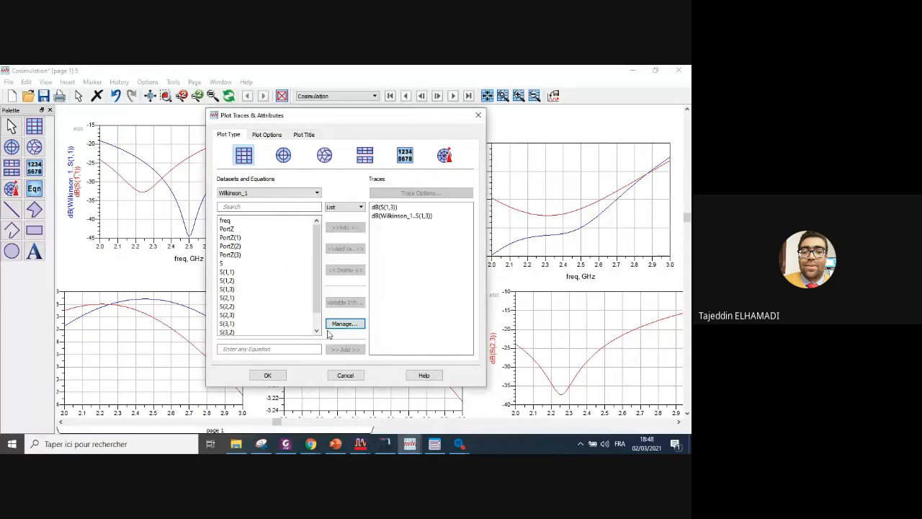
{"action": "left_click", "coordinate": [273, 378]}
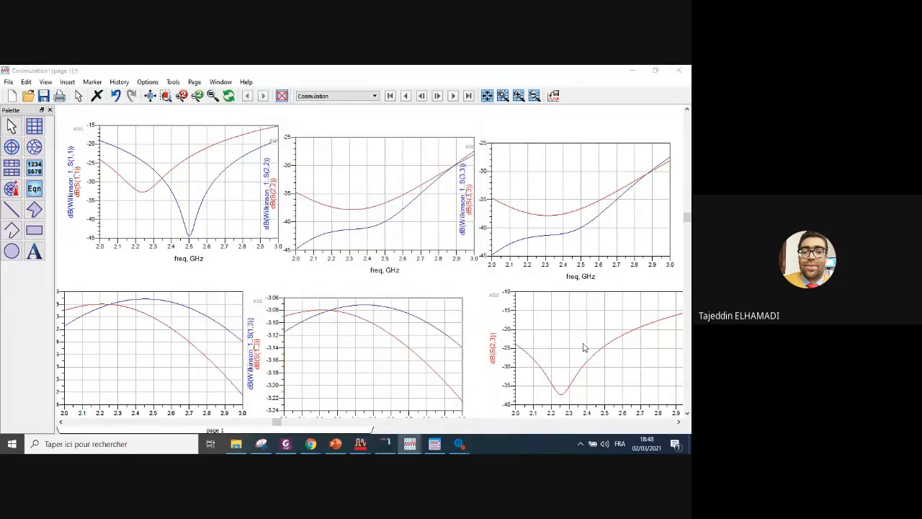
- Overlay S(2,3) in dB from the Wilkinson_1 dataset on the S(2,3) plot
{"action": "double_click", "coordinate": [555, 337]}
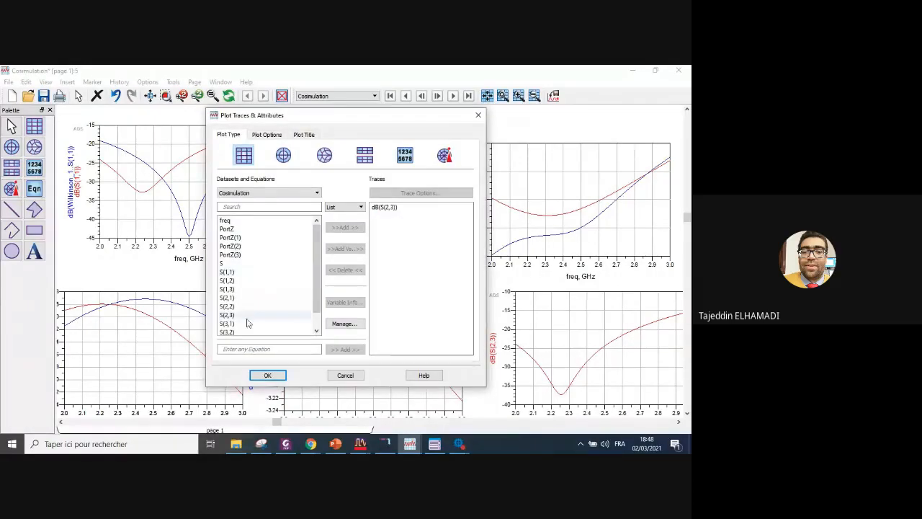
{"action": "left_click", "coordinate": [270, 193]}
{"action": "left_click", "coordinate": [237, 221]}
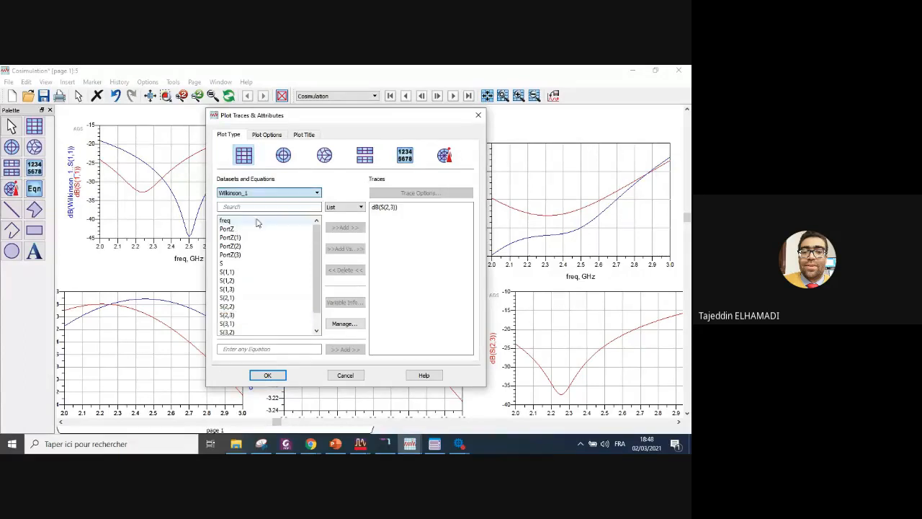
{"action": "left_click", "coordinate": [238, 315]}
{"action": "left_click", "coordinate": [362, 228]}
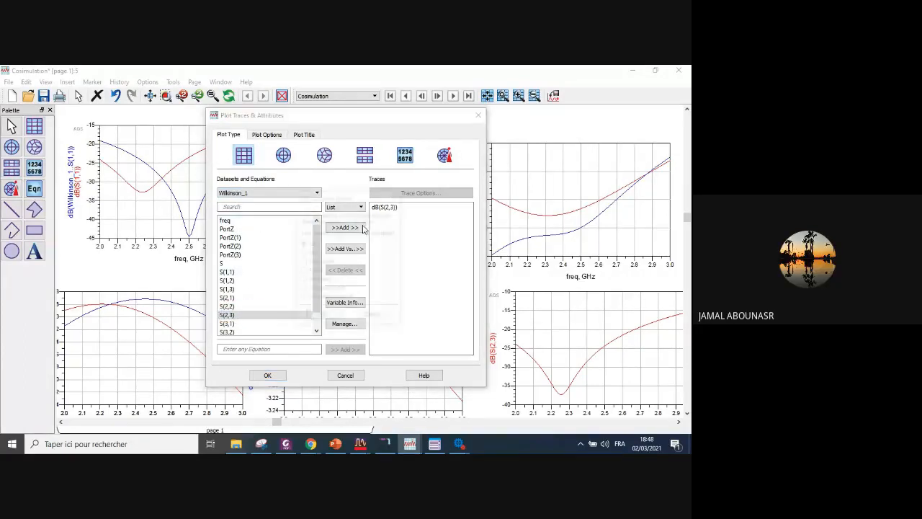
{"action": "left_click", "coordinate": [323, 317]}
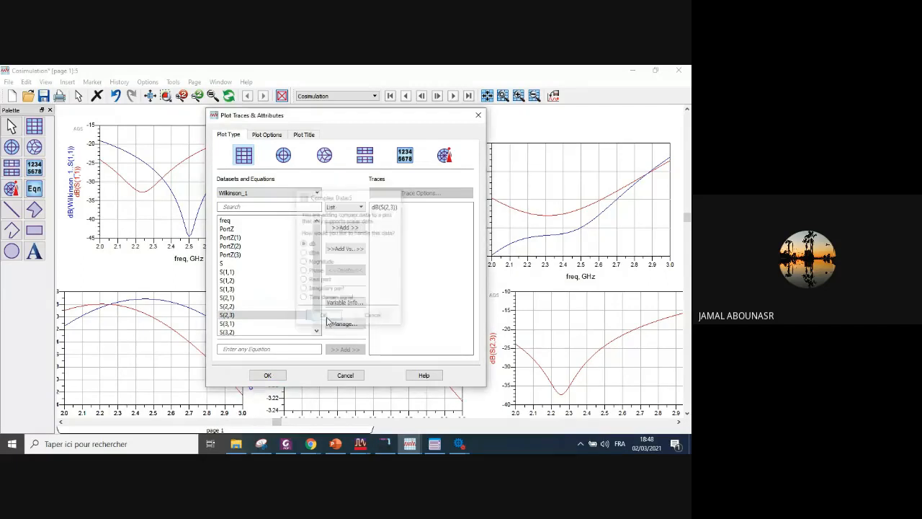
{"action": "left_click", "coordinate": [268, 376]}
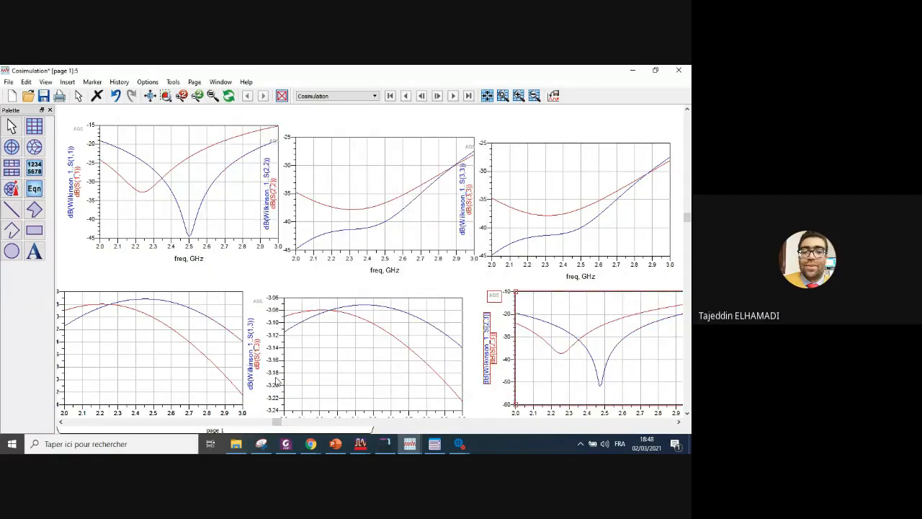
- Line up the S(1,1), S(2,2) and S(3,3) plots in the upper row and space them apart
{"action": "left_click_drag", "start_coordinate": [362, 175], "coordinate": [364, 163]}
{"action": "left_click_drag", "start_coordinate": [553, 189], "coordinate": [564, 161]}
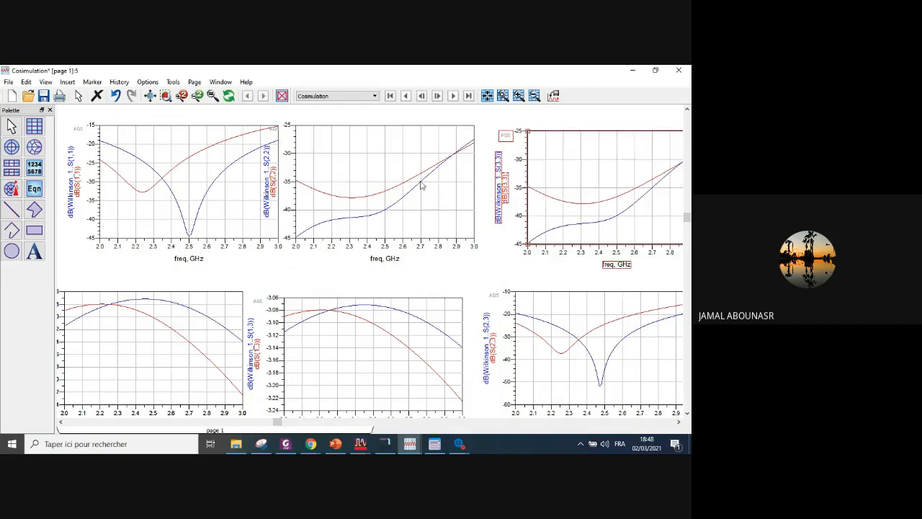
{"action": "left_click_drag", "start_coordinate": [432, 190], "coordinate": [440, 192]}
{"action": "left_click_drag", "start_coordinate": [204, 200], "coordinate": [191, 200]}
{"action": "left_click", "coordinate": [302, 280]}
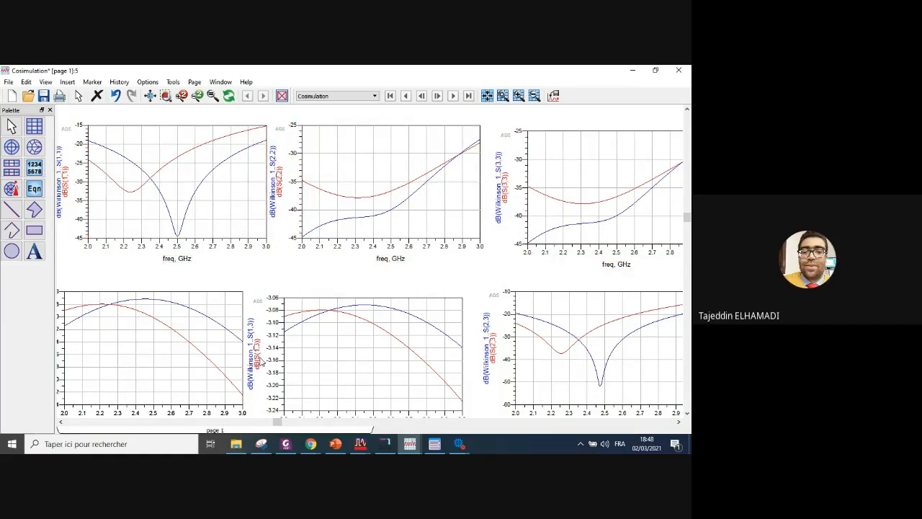
- Spread out the S(1,2), S(1,3) and S(2,3) plots in the lower row and shift the S(1,1) plot outward
{"action": "left_click_drag", "start_coordinate": [540, 366], "coordinate": [530, 375]}
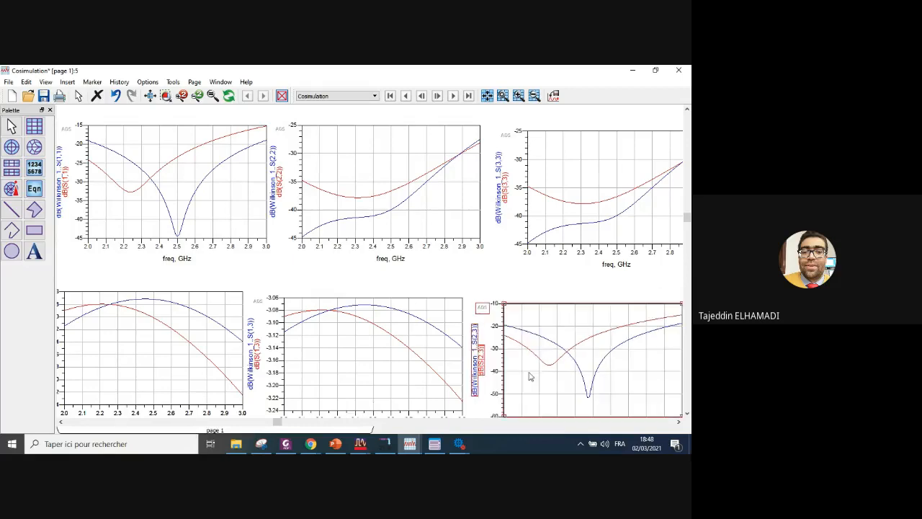
{"action": "left_click_drag", "start_coordinate": [345, 364], "coordinate": [358, 365]}
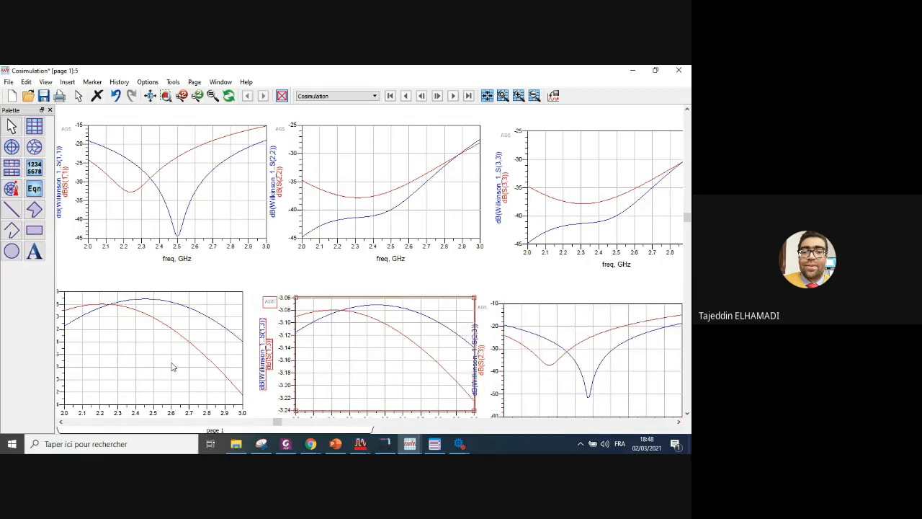
{"action": "left_click_drag", "start_coordinate": [173, 366], "coordinate": [184, 367]}
{"action": "scroll", "coordinate": [328, 273], "scroll_direction": "down", "scroll_amount": 1}
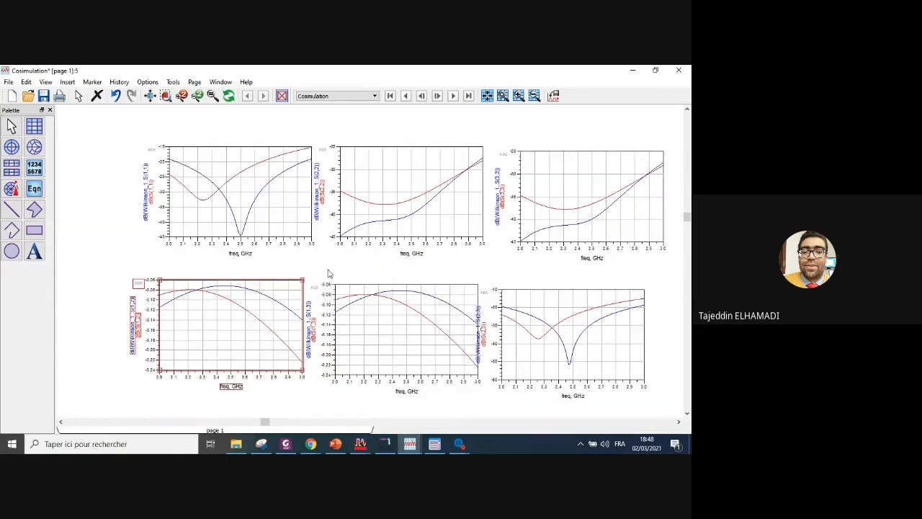
{"action": "left_click_drag", "start_coordinate": [267, 206], "coordinate": [253, 207]}
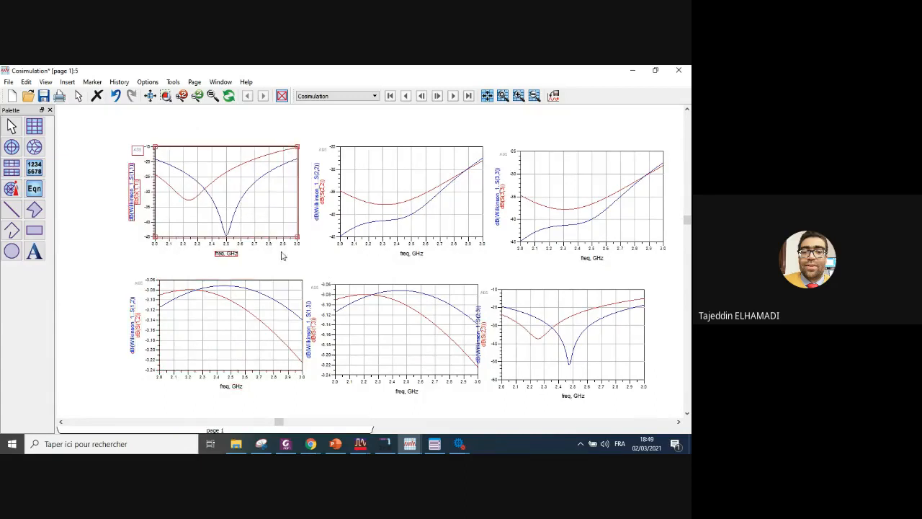
{"action": "left_click", "coordinate": [305, 266]}
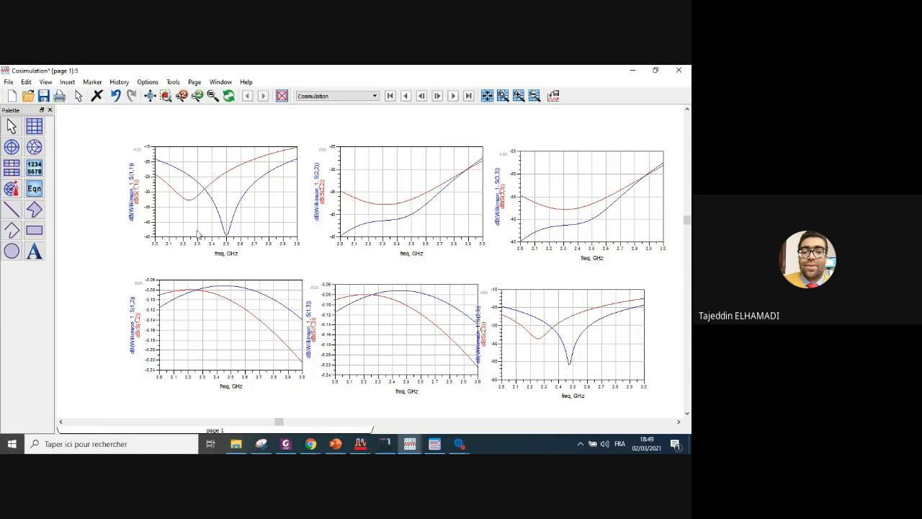
- Compare the length of line TL4 in the Wilkinson_1 layout with the L1 variable in the Wilkinson_1 schematic
{"action": "left_click", "coordinate": [360, 444]}
{"action": "left_click", "coordinate": [307, 405]}
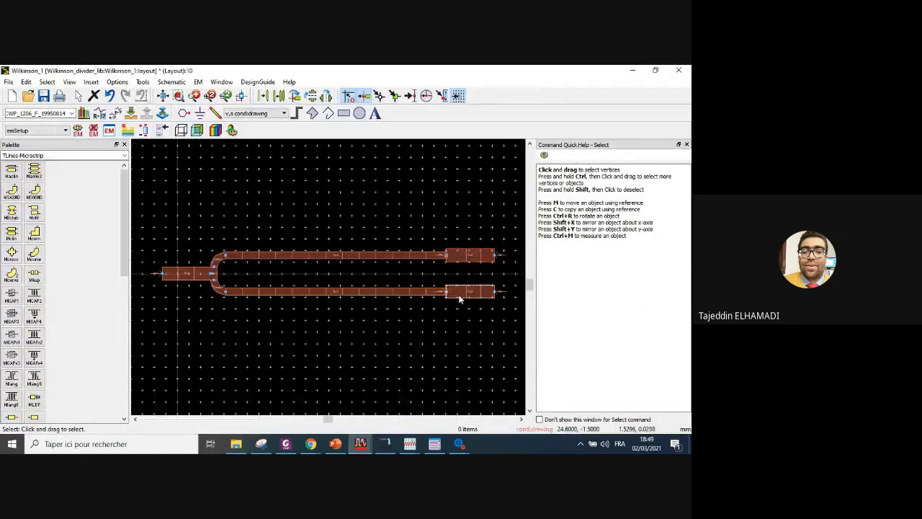
{"action": "scroll", "coordinate": [302, 230], "scroll_direction": "up", "scroll_amount": 3}
{"action": "left_click", "coordinate": [299, 234]}
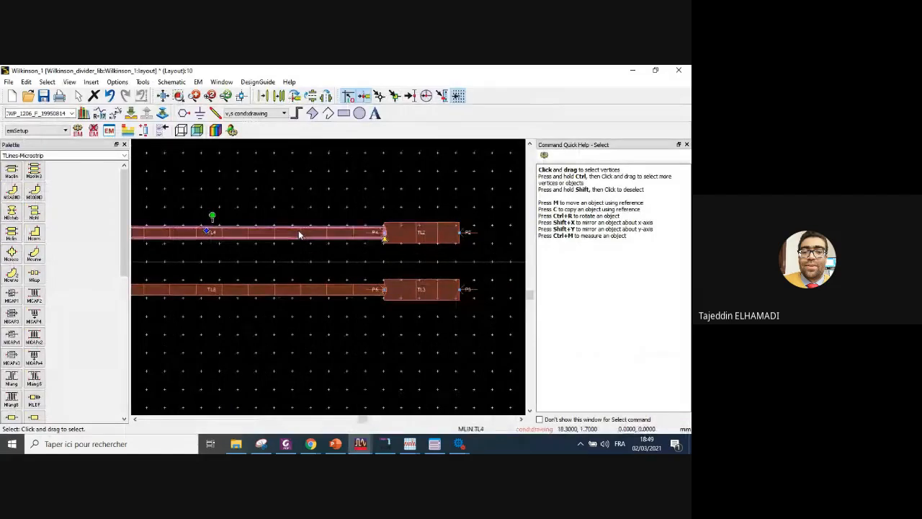
{"action": "double_click", "coordinate": [298, 230]}
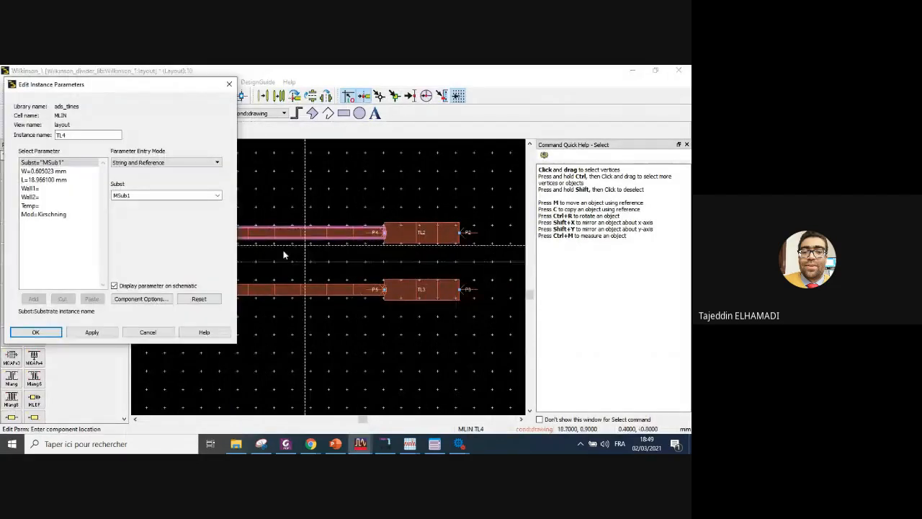
{"action": "left_click", "coordinate": [45, 180]}
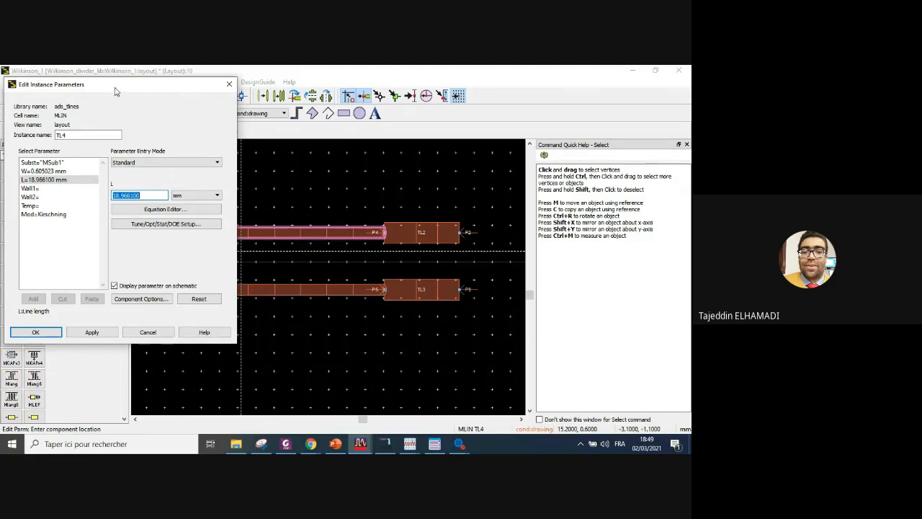
{"action": "left_click_drag", "start_coordinate": [115, 90], "coordinate": [464, 126]}
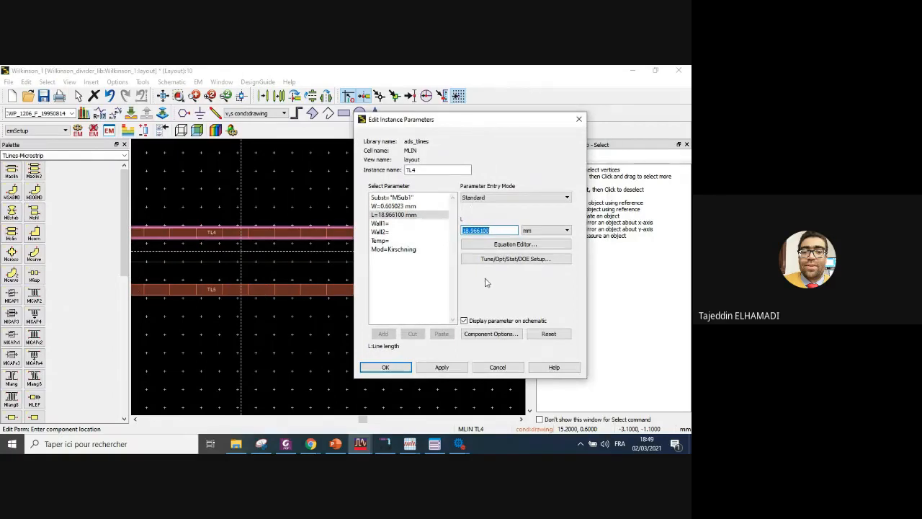
{"action": "left_click", "coordinate": [498, 367]}
{"action": "mouse_move", "coordinate": [360, 443]}
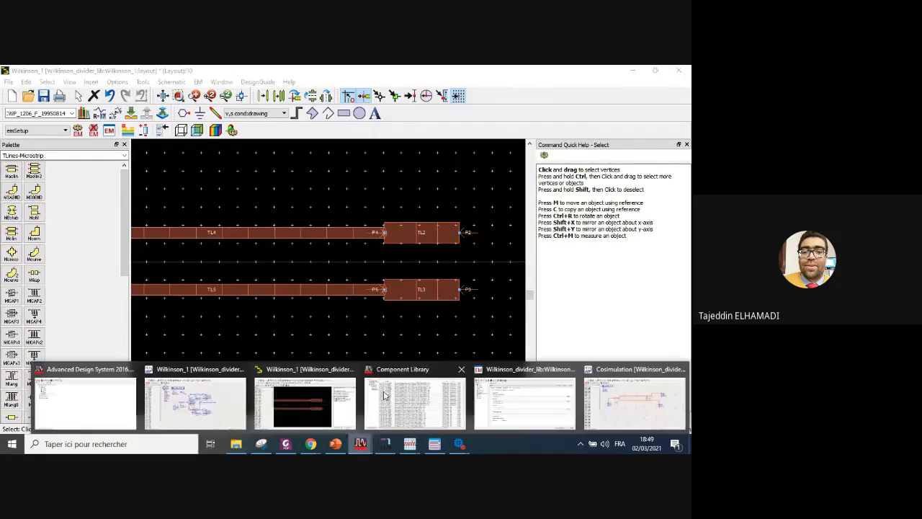
{"action": "left_click", "coordinate": [232, 394]}
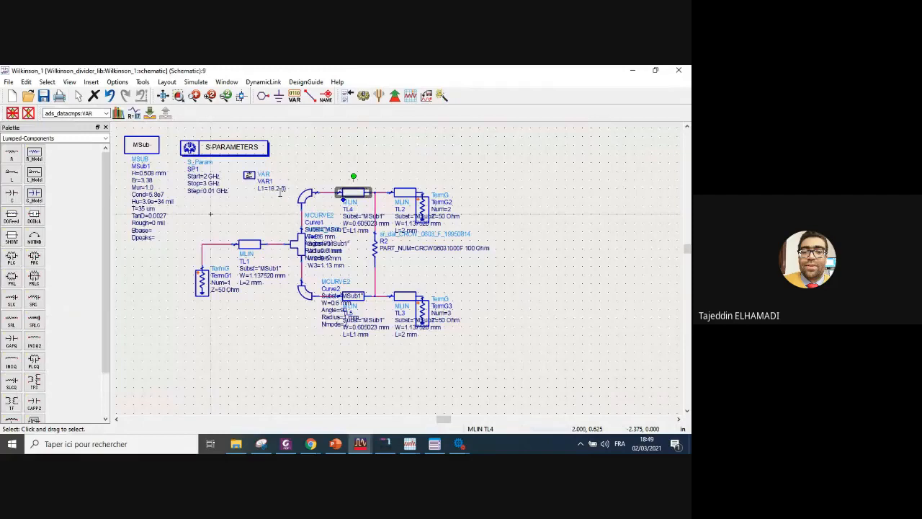
- Set the length of the upper branch line TL4 in the Wilkinson_1 layout to 18.2 mm
{"action": "mouse_move", "coordinate": [360, 443]}
{"action": "left_click", "coordinate": [329, 397]}
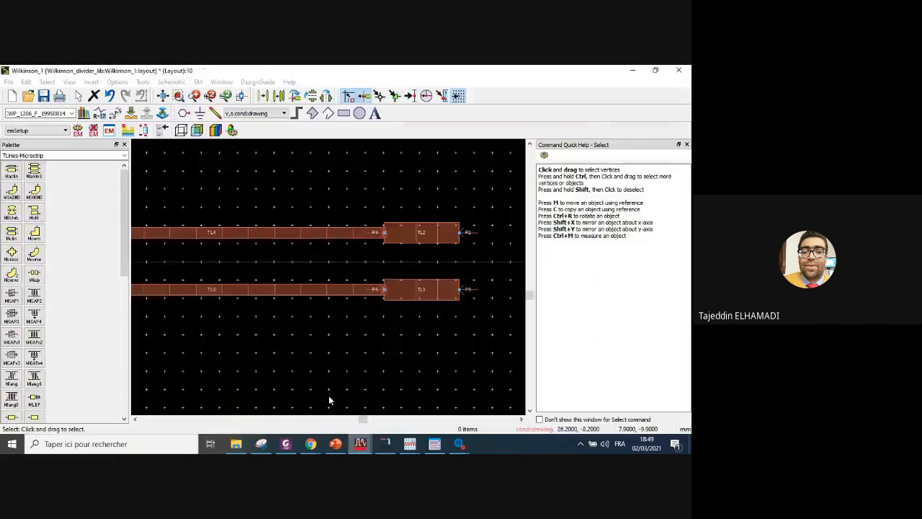
{"action": "scroll", "coordinate": [324, 264], "scroll_direction": "down", "scroll_amount": 2}
{"action": "scroll", "coordinate": [261, 279], "scroll_direction": "up", "scroll_amount": 2}
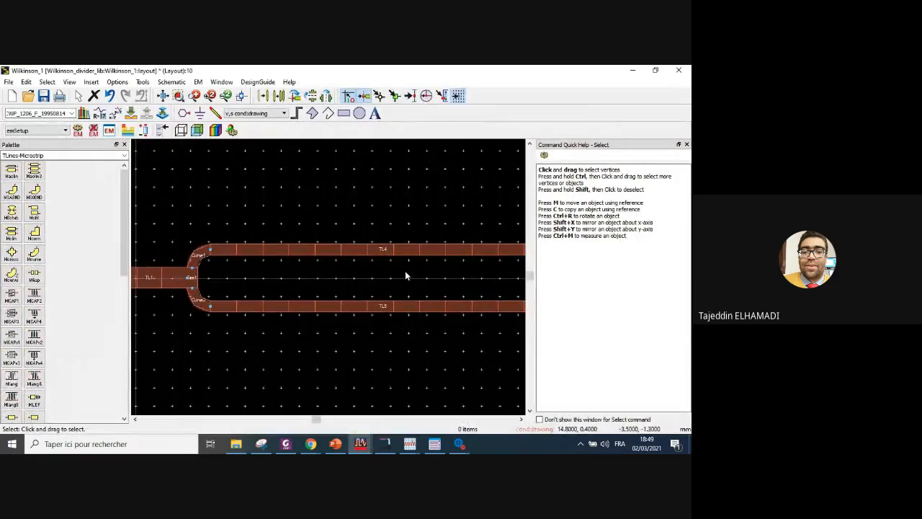
{"action": "double_click", "coordinate": [405, 252]}
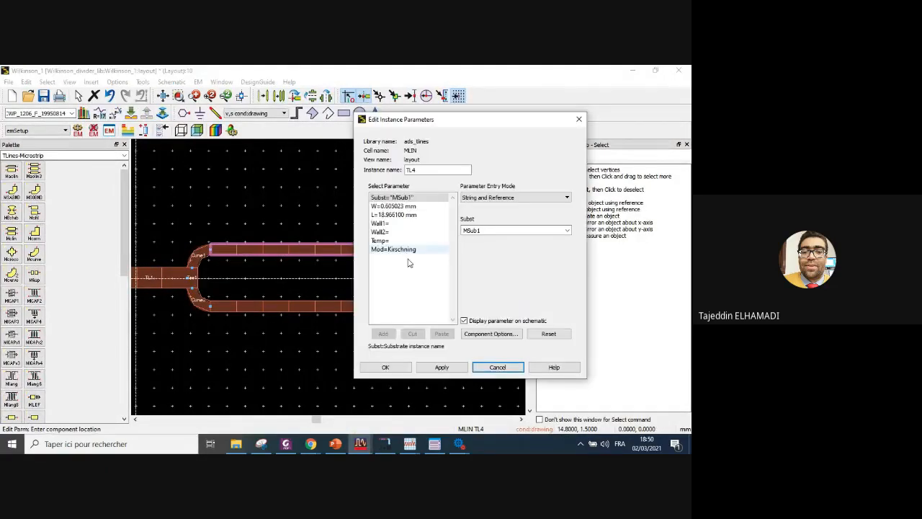
{"action": "left_click", "coordinate": [406, 216]}
{"action": "type", "text": "18.2"}
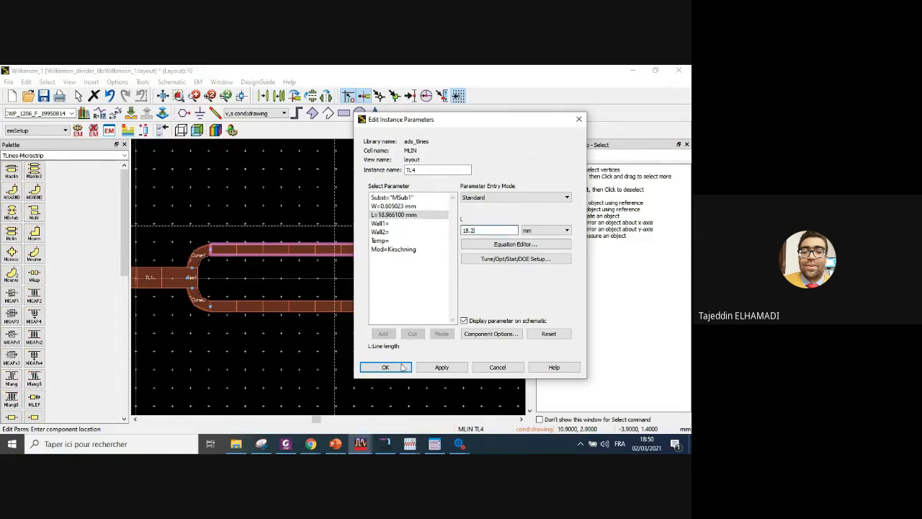
{"action": "left_click", "coordinate": [403, 368]}
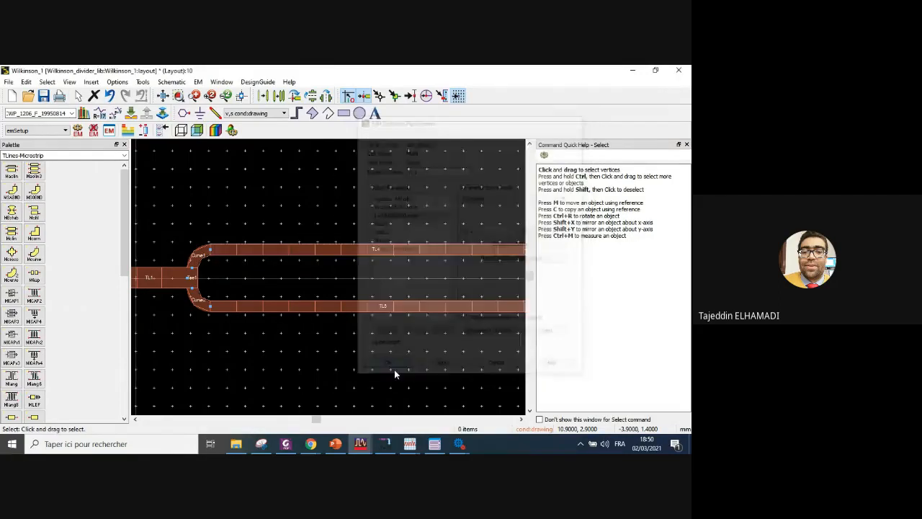
- Set the length of the lower branch line TL5 to 18.2 mm and inspect its junction with the output lines
{"action": "double_click", "coordinate": [402, 305]}
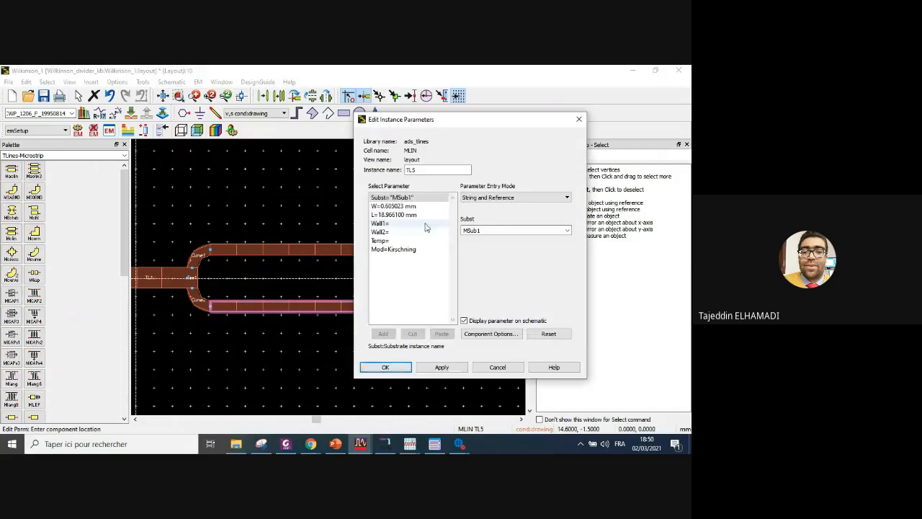
{"action": "left_click", "coordinate": [393, 214]}
{"action": "type", "text": "18"}
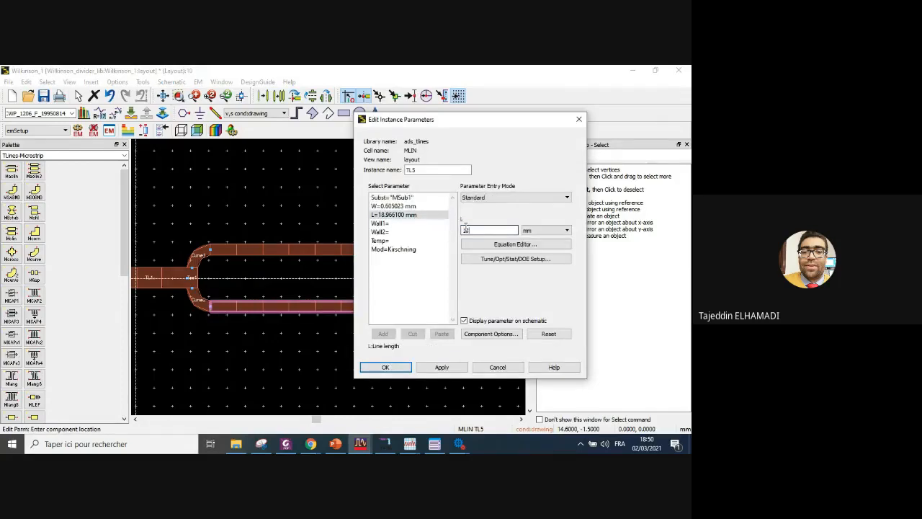
{"action": "type", "text": ".2"}
{"action": "left_click", "coordinate": [396, 368]}
{"action": "scroll", "coordinate": [333, 280], "scroll_direction": "down", "scroll_amount": 5}
{"action": "scroll", "coordinate": [367, 267], "scroll_direction": "up", "scroll_amount": 9}
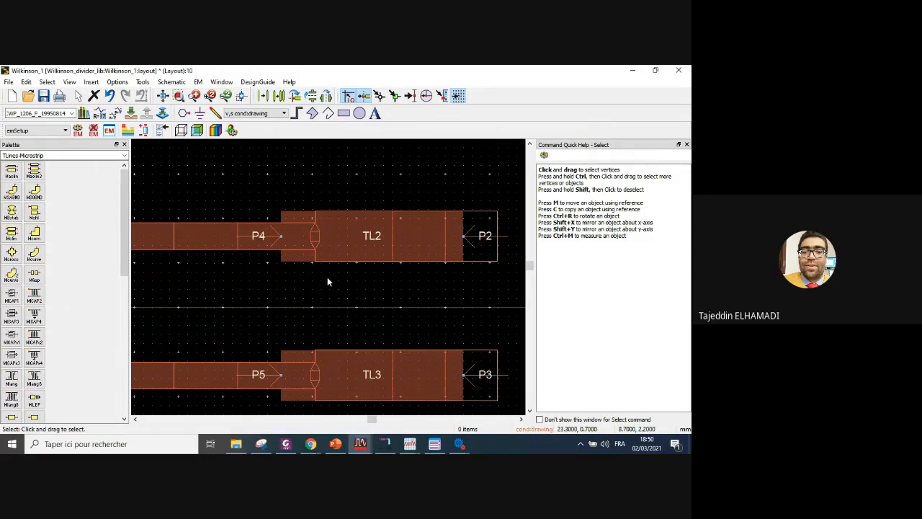
{"action": "scroll", "coordinate": [327, 276], "scroll_direction": "down", "scroll_amount": 5}
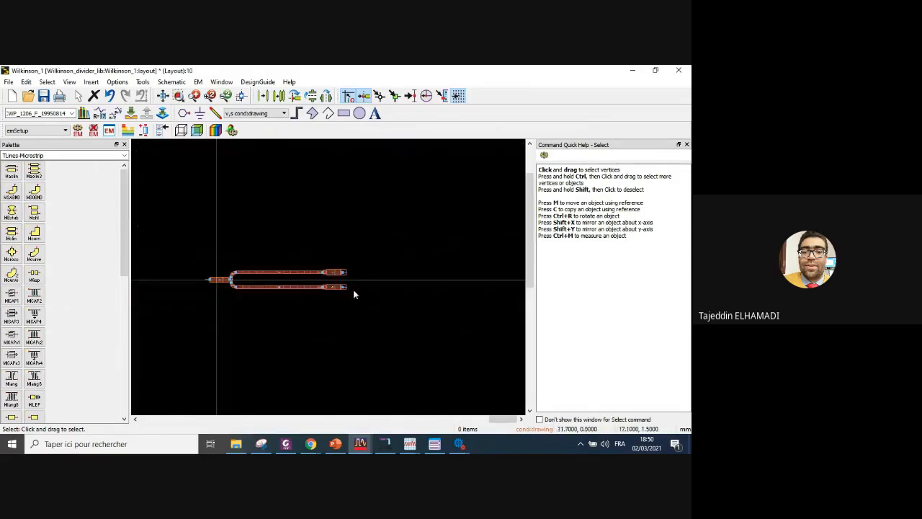
- Rerun the EM simulation of Wilkinson_1 from its EM setup, overwriting the existing Wilkinson_1_MomUW dataset
{"action": "left_click", "coordinate": [360, 442]}
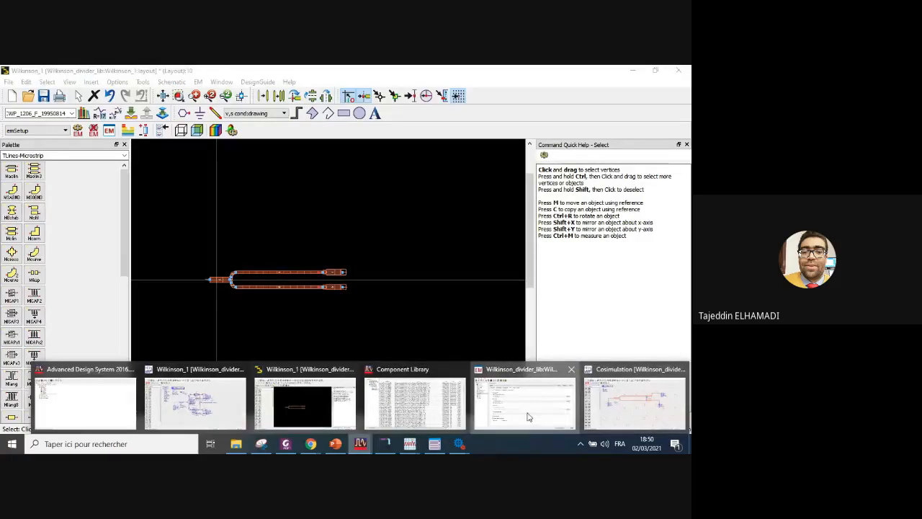
{"action": "left_click", "coordinate": [508, 400]}
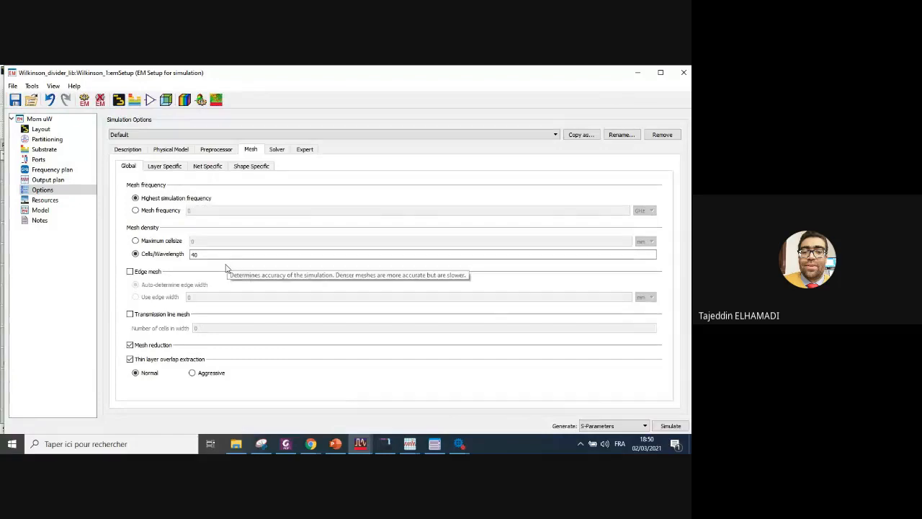
{"action": "left_click", "coordinate": [670, 426]}
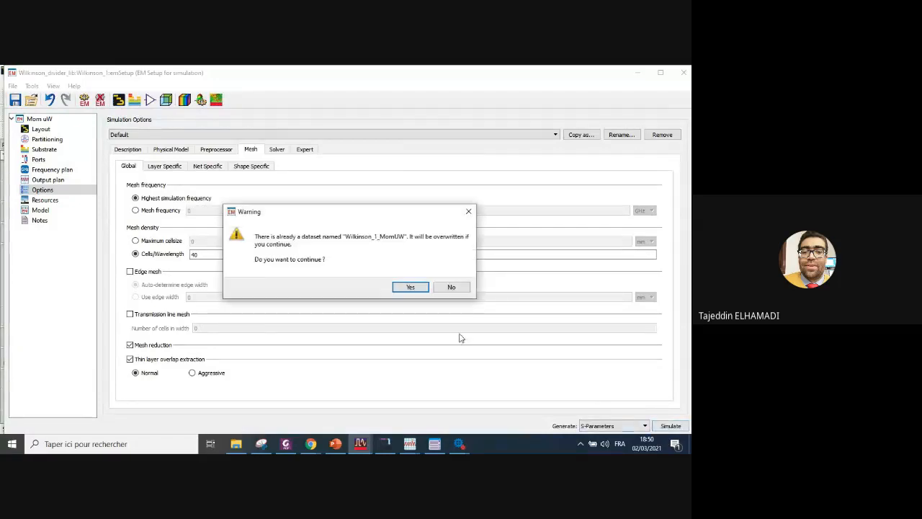
{"action": "left_click", "coordinate": [410, 287]}
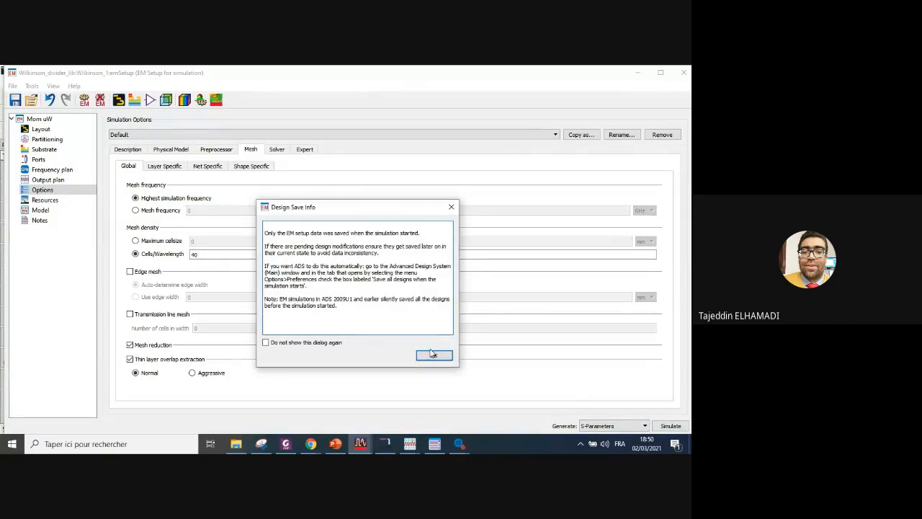
{"action": "left_click", "coordinate": [433, 354]}
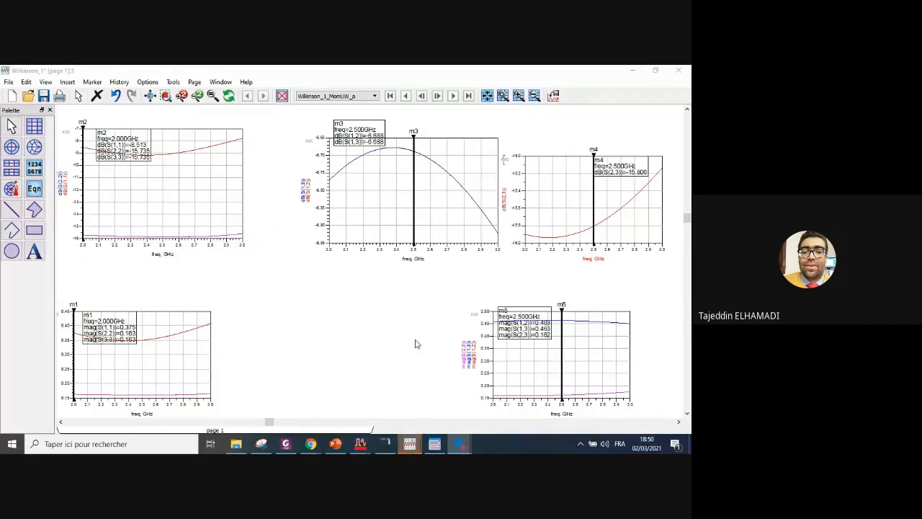
- Look over the new EM result plots and return to the Cosimulation comparison plots
{"action": "scroll", "coordinate": [382, 284], "scroll_direction": "down", "scroll_amount": 2}
{"action": "mouse_move", "coordinate": [415, 443]}
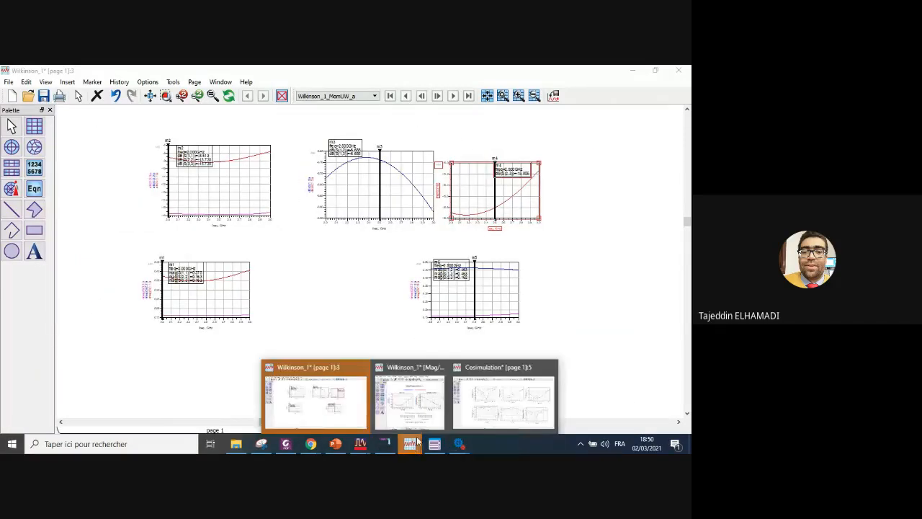
{"action": "left_click", "coordinate": [501, 412]}
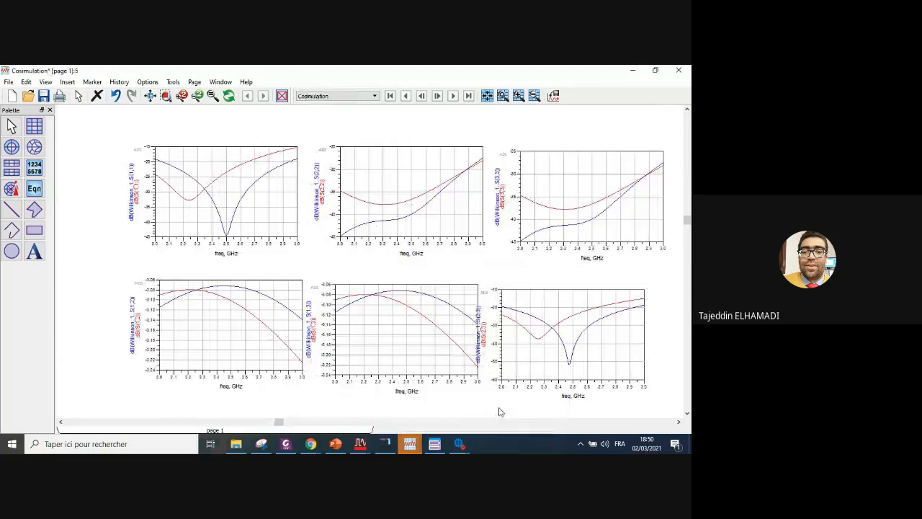
{"action": "left_click", "coordinate": [409, 444]}
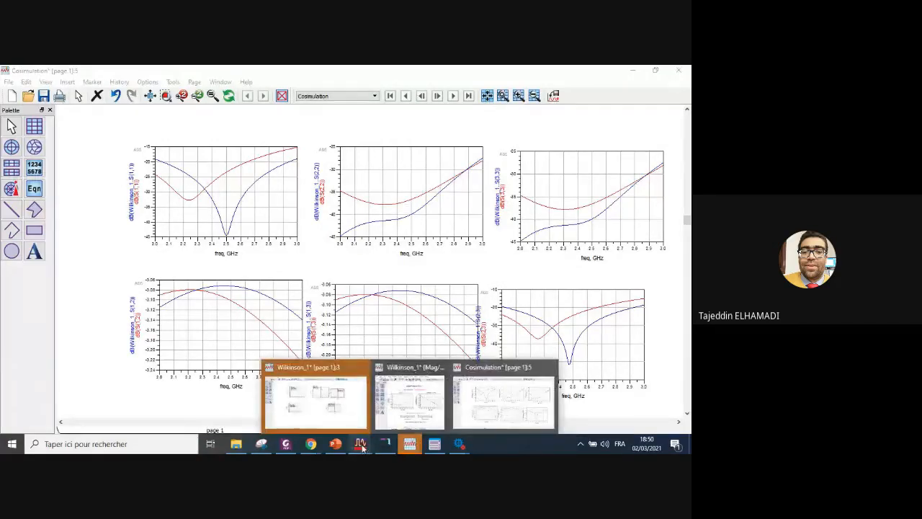
- Update the component definitions of the Wilkinson_1 block in the Cosimulation schematic and rerun the cosimulation
{"action": "mouse_move", "coordinate": [363, 447]}
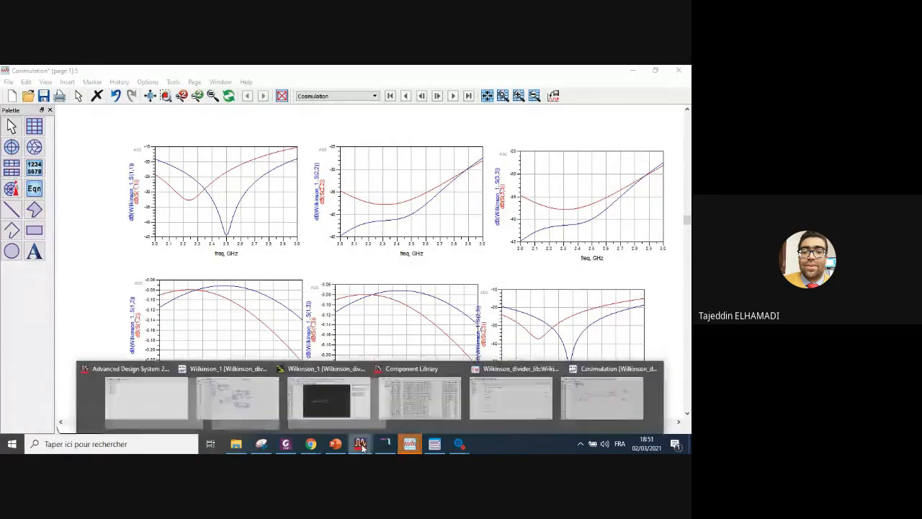
{"action": "left_click", "coordinate": [589, 396]}
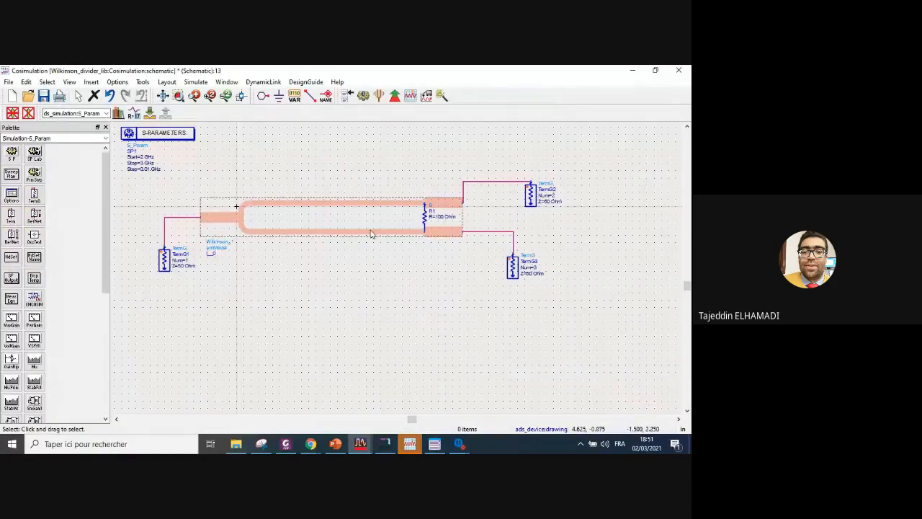
{"action": "left_click", "coordinate": [369, 223]}
{"action": "right_click", "coordinate": [369, 224]}
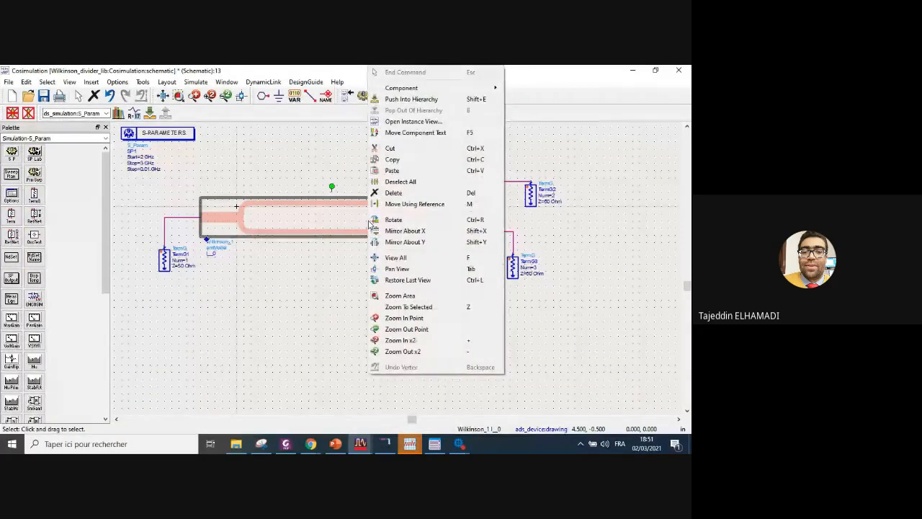
{"action": "mouse_move", "coordinate": [447, 89]}
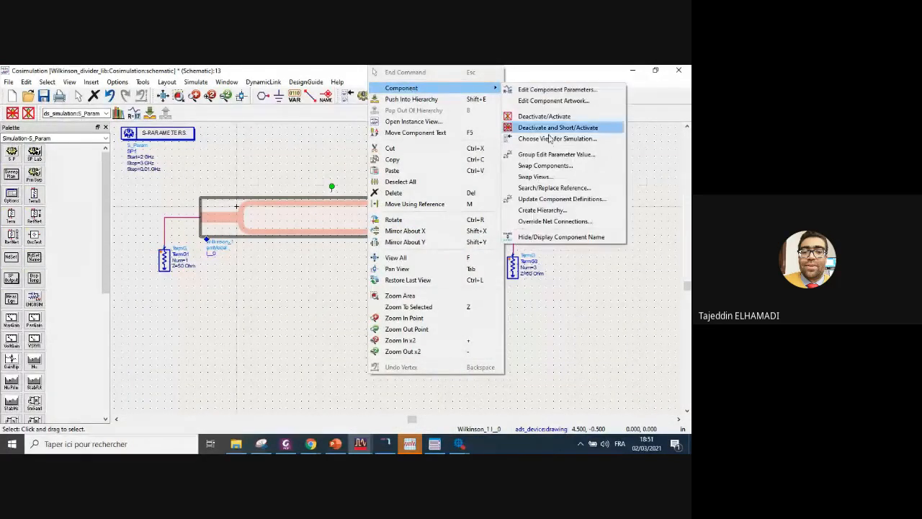
{"action": "left_click", "coordinate": [565, 201]}
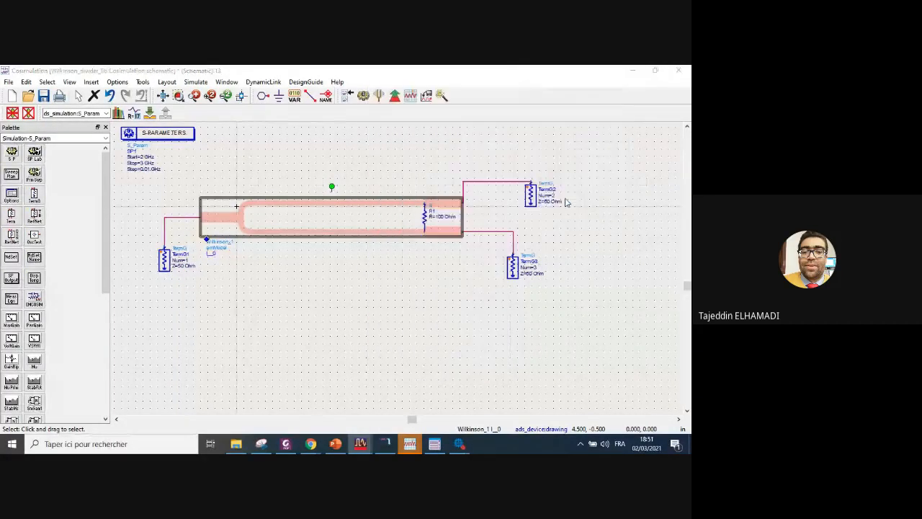
{"action": "left_click", "coordinate": [27, 133]}
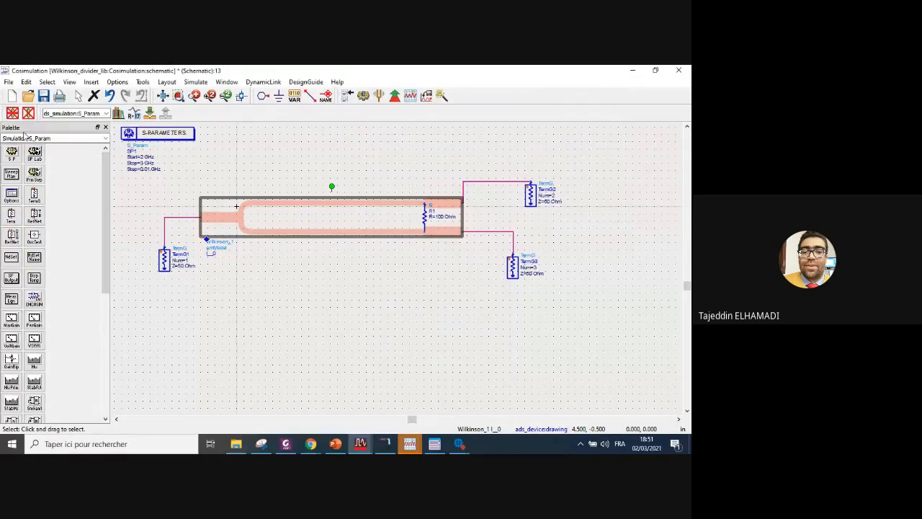
{"action": "left_click", "coordinate": [363, 95]}
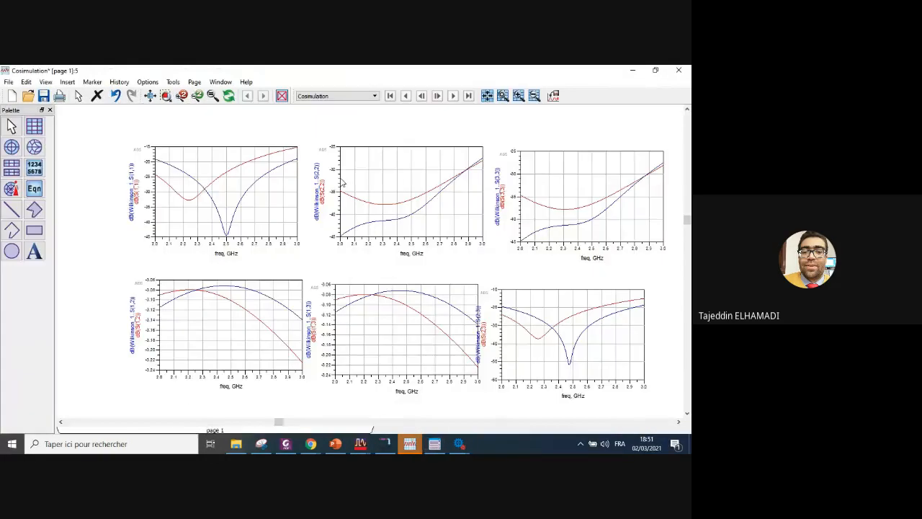
- Update the EM model and symbol from the Wilkinson_1 layout, accepting the replacement of the stored simulation data
{"action": "left_click", "coordinate": [360, 444]}
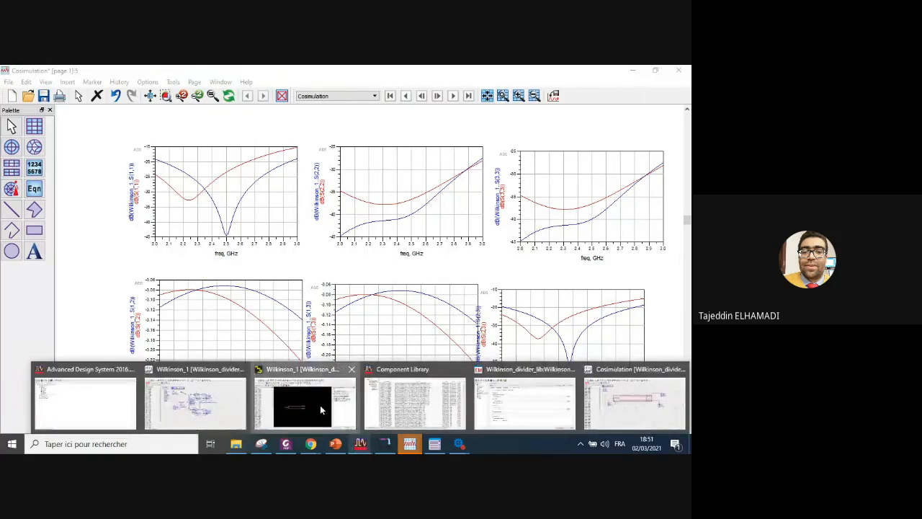
{"action": "left_click", "coordinate": [320, 405]}
{"action": "left_click", "coordinate": [198, 82]}
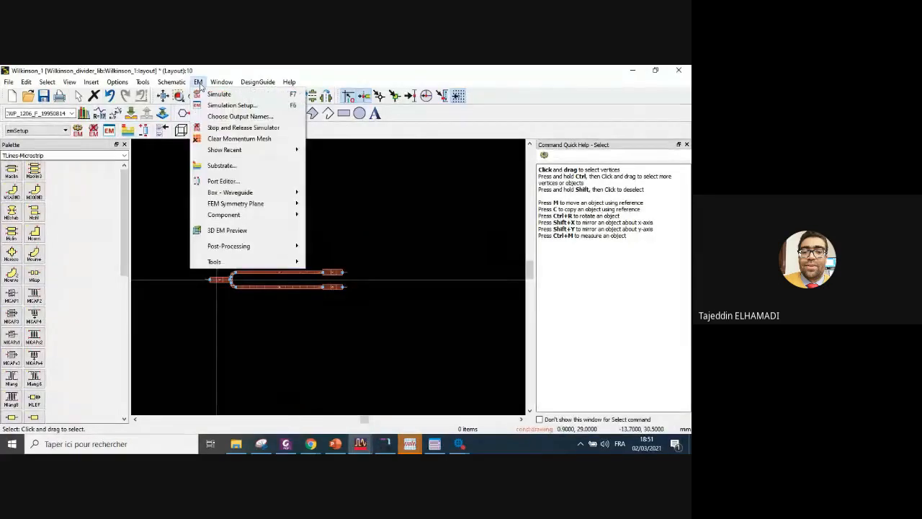
{"action": "mouse_move", "coordinate": [230, 214]}
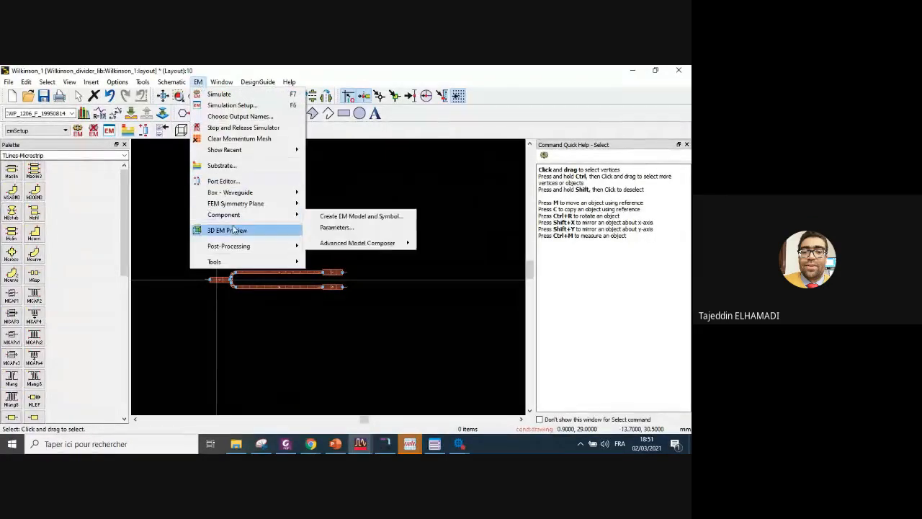
{"action": "left_click", "coordinate": [368, 218]}
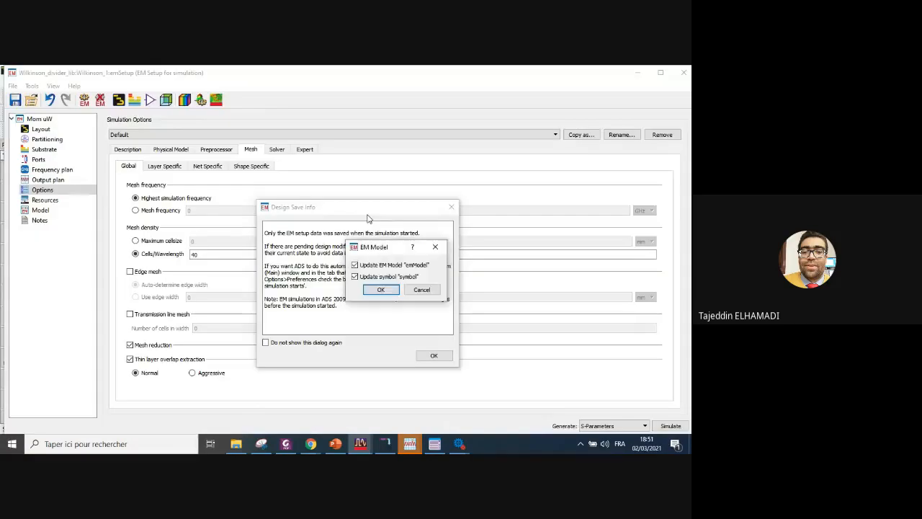
{"action": "left_click", "coordinate": [384, 288]}
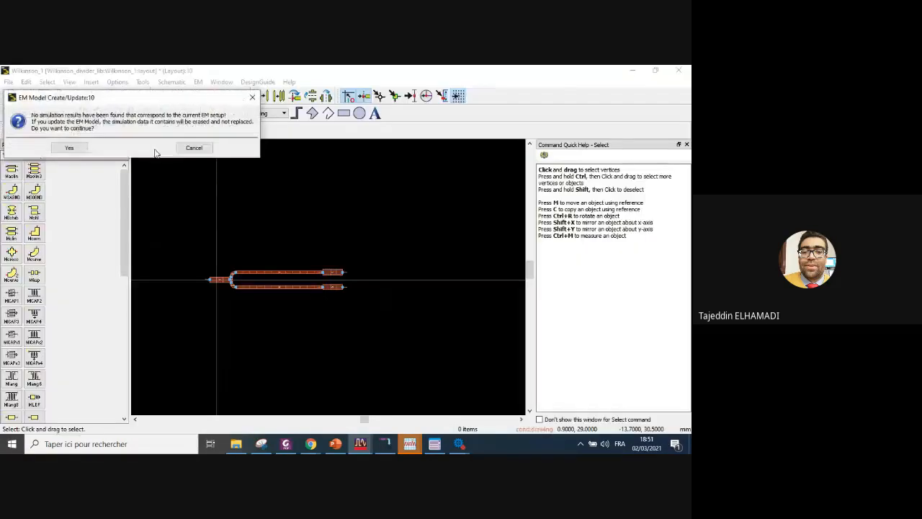
{"action": "left_click", "coordinate": [70, 148]}
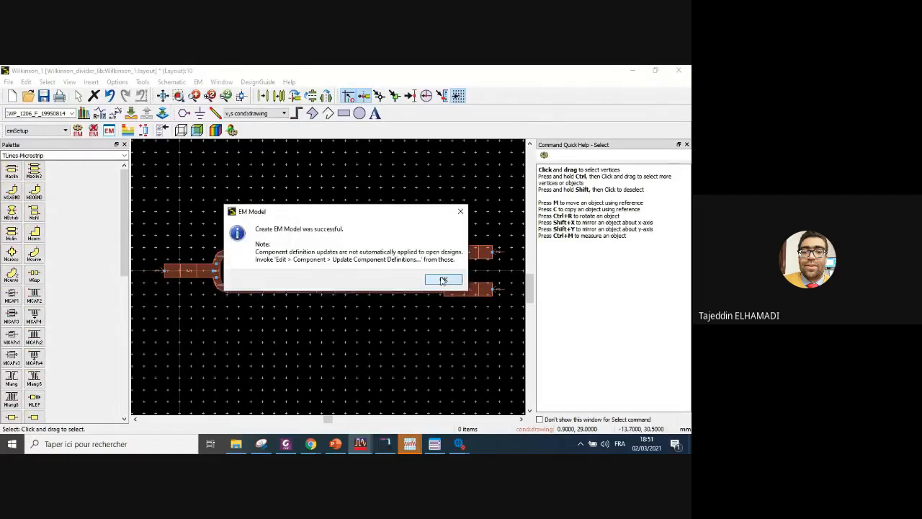
{"action": "left_click", "coordinate": [438, 279]}
- Return to the Cosimulation schematic and rerun its S-parameter simulation with the updated EM model
{"action": "left_click", "coordinate": [360, 444]}
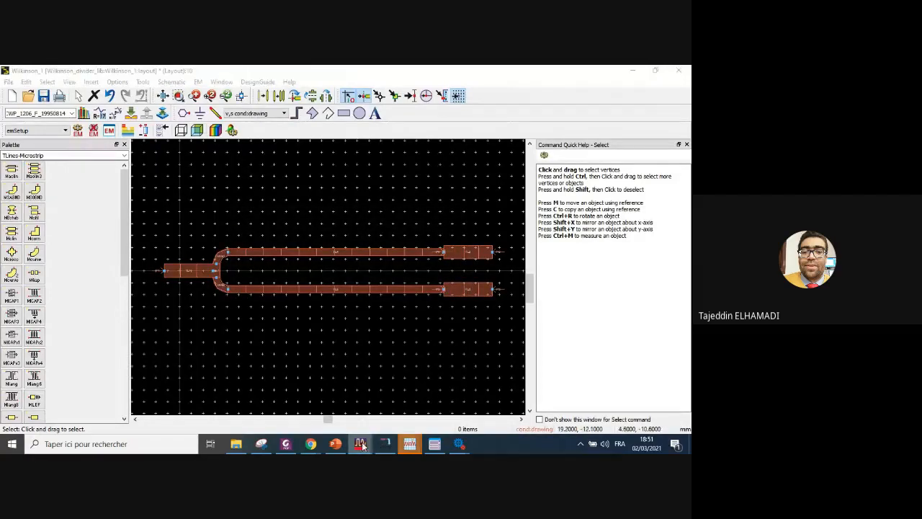
{"action": "mouse_move", "coordinate": [360, 438]}
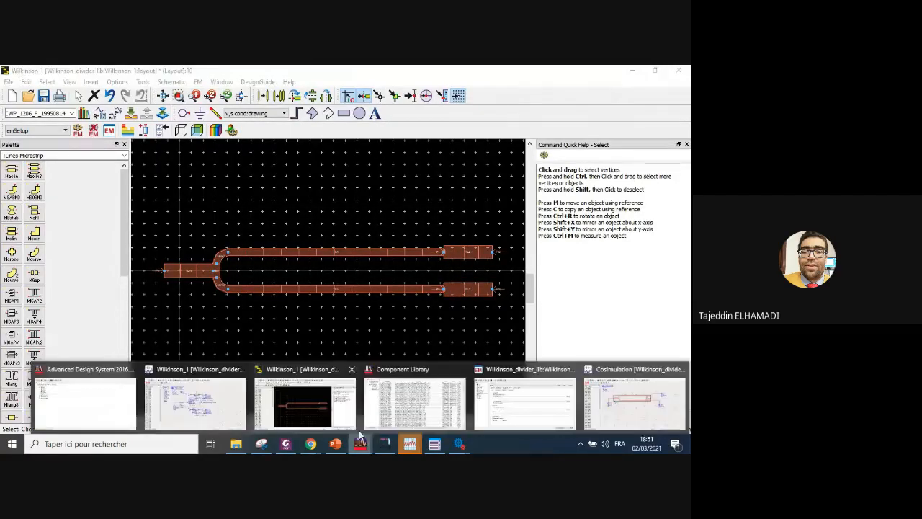
{"action": "left_click", "coordinate": [629, 425]}
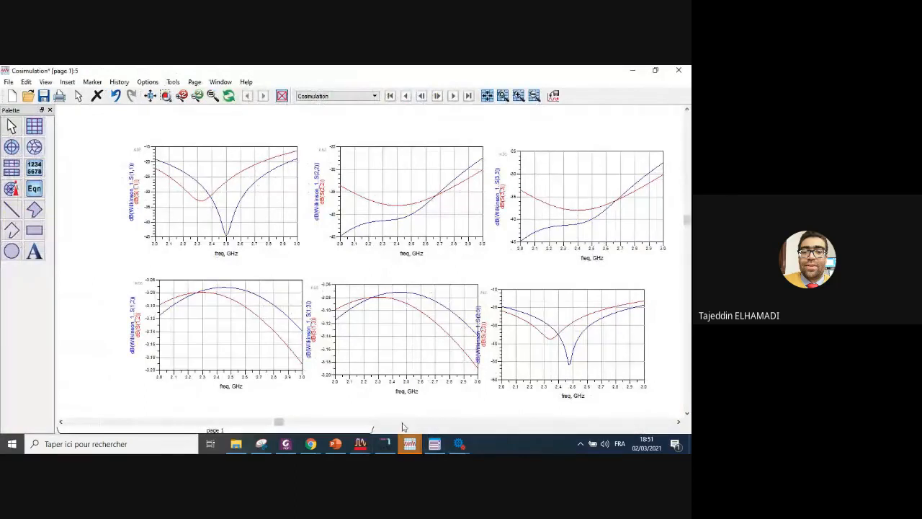
- Update the divider block's component definitions in the Cosimulation schematic, including subnetworks, and simulate it again
{"action": "mouse_move", "coordinate": [360, 441]}
{"action": "left_click", "coordinate": [306, 411]}
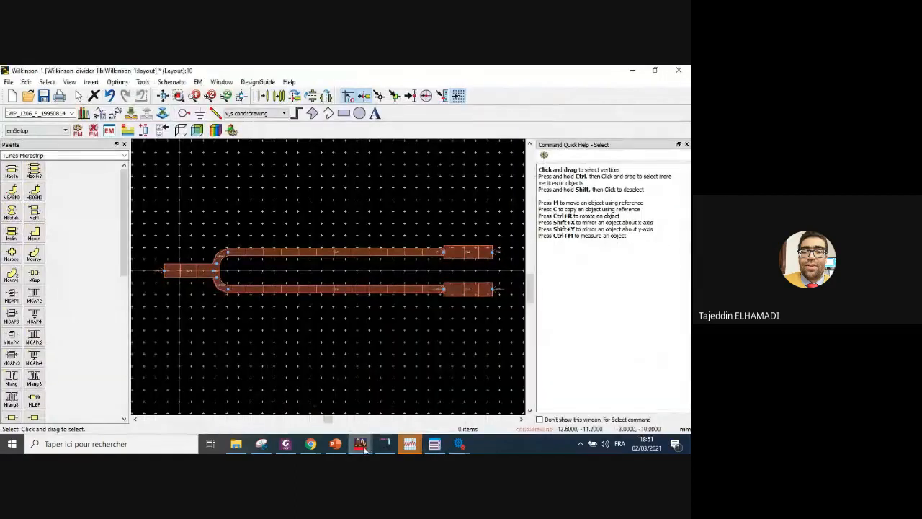
{"action": "left_click", "coordinate": [202, 405]}
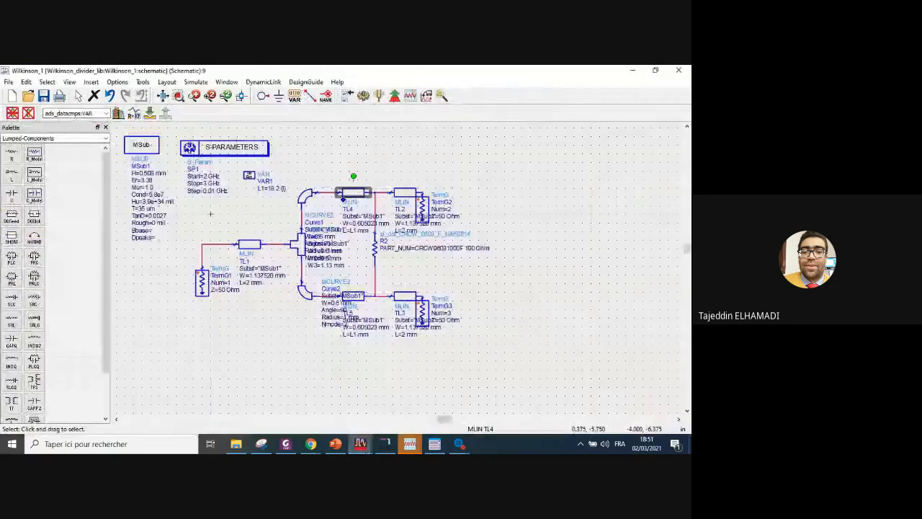
{"action": "left_click", "coordinate": [365, 446]}
{"action": "left_click", "coordinate": [634, 404]}
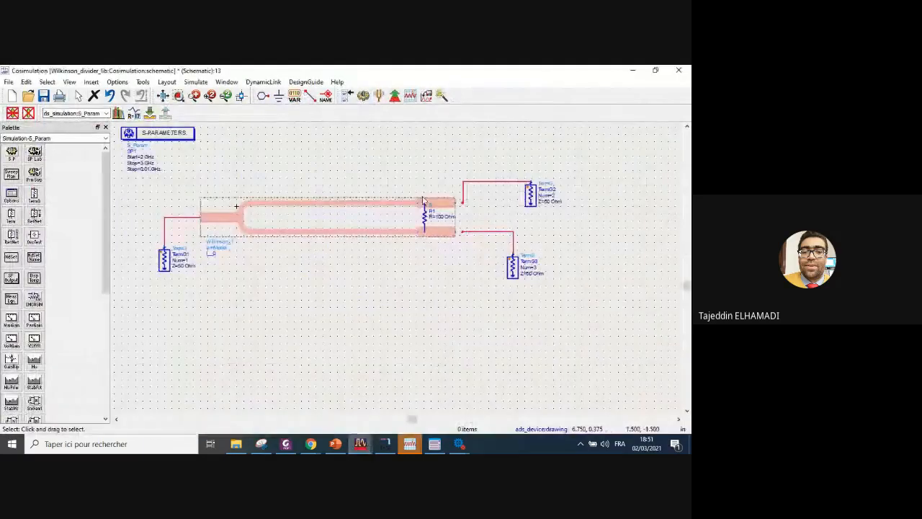
{"action": "right_click", "coordinate": [386, 216]}
{"action": "mouse_move", "coordinate": [441, 90]}
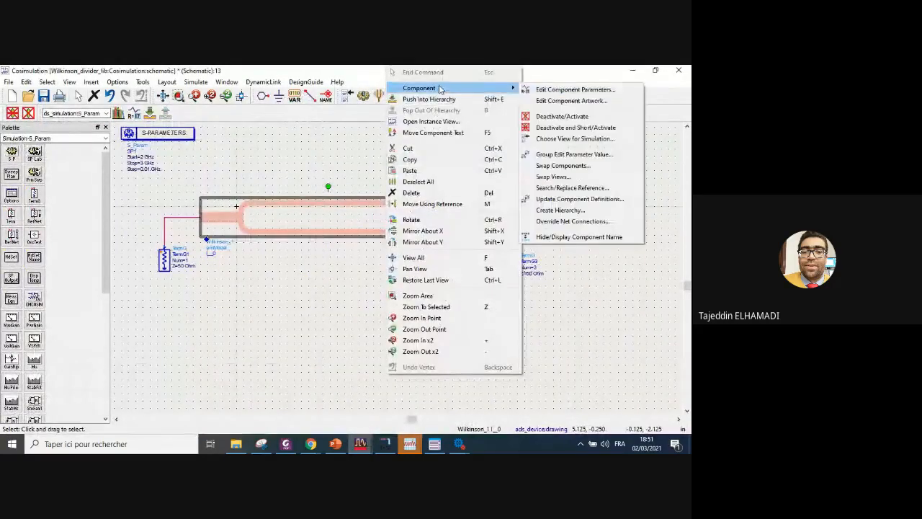
{"action": "left_click", "coordinate": [574, 198]}
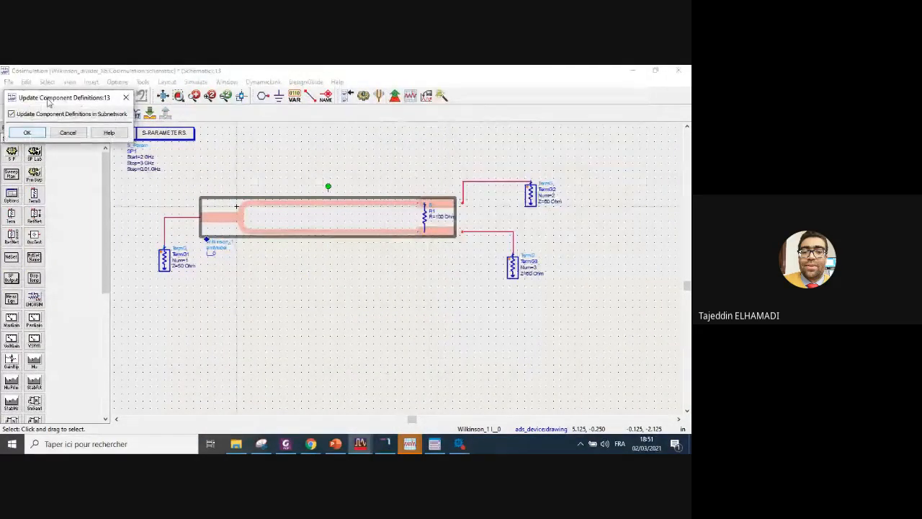
{"action": "left_click", "coordinate": [27, 134]}
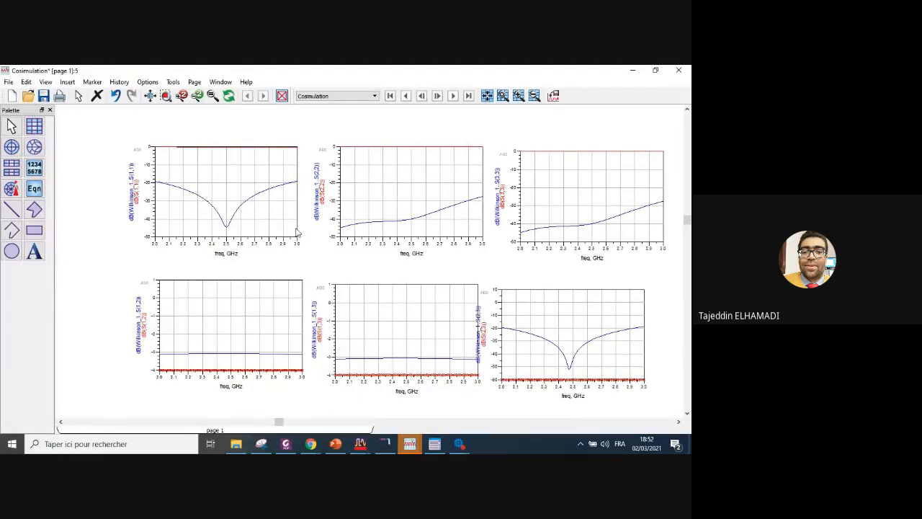
- Move the 100 Ohm resistor R1 in the Cosimulation schematic onto the divider block's inner pins where the branch lines meet the output lines
{"action": "left_click", "coordinate": [362, 443]}
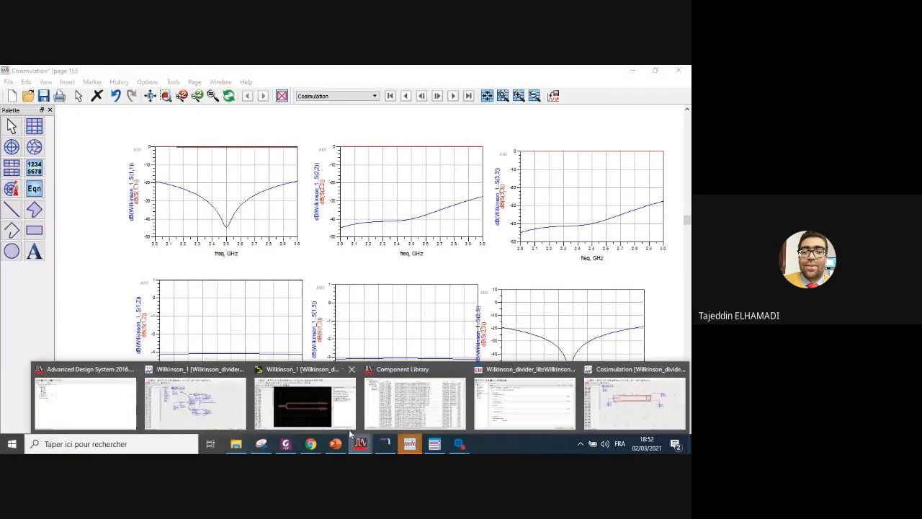
{"action": "left_click", "coordinate": [294, 398]}
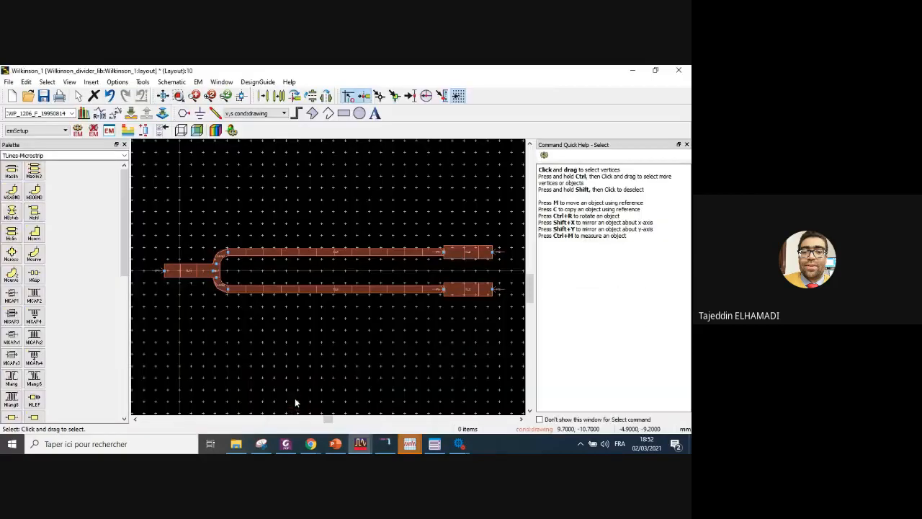
{"action": "left_click", "coordinate": [362, 443]}
{"action": "left_click", "coordinate": [634, 403]}
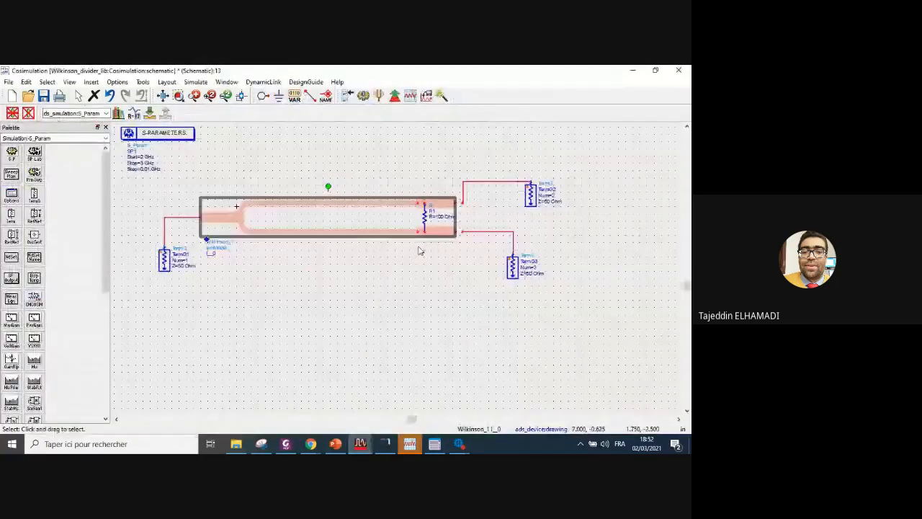
{"action": "scroll", "coordinate": [419, 251], "scroll_direction": "up", "scroll_amount": 2}
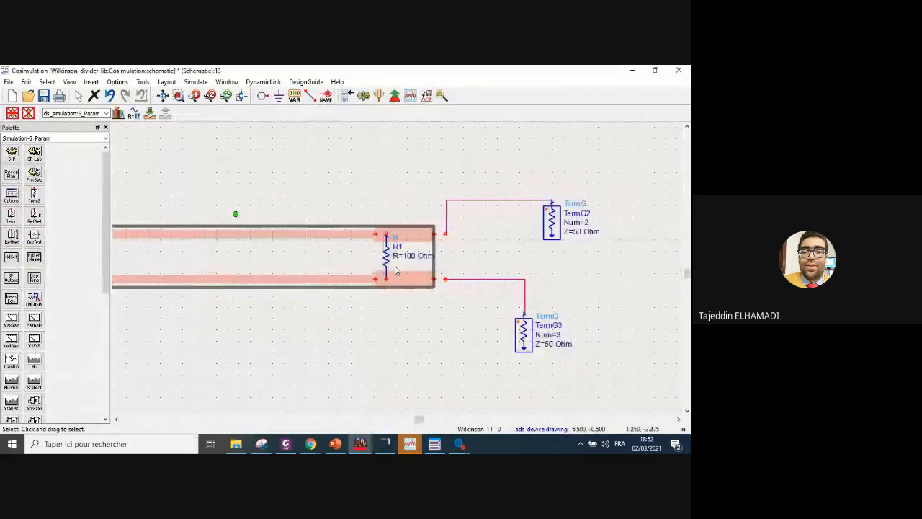
{"action": "scroll", "coordinate": [395, 270], "scroll_direction": "down", "scroll_amount": 2}
{"action": "scroll", "coordinate": [370, 263], "scroll_direction": "up", "scroll_amount": 3}
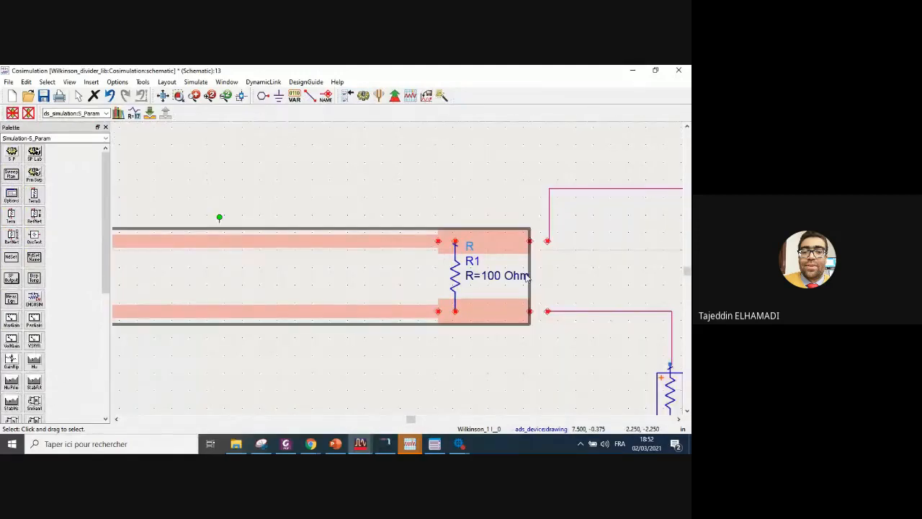
{"action": "mouse_move", "coordinate": [464, 274]}
{"action": "left_mouse_down"}
{"action": "mouse_move", "coordinate": [441, 277]}
{"action": "mouse_move", "coordinate": [450, 277]}
{"action": "left_mouse_up"}
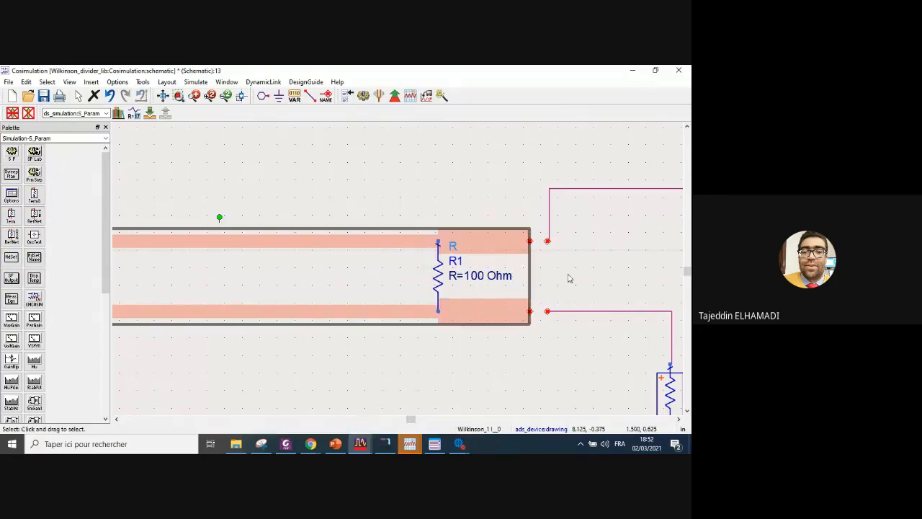
- Reconnect the wires of output terminations TermG2 and TermG3 to the divider block's output pins and rerun the cosimulation
{"action": "scroll", "coordinate": [566, 275], "scroll_direction": "up", "scroll_amount": 2}
{"action": "left_click_drag", "start_coordinate": [380, 214], "coordinate": [330, 206]}
{"action": "scroll", "coordinate": [401, 300], "scroll_direction": "down", "scroll_amount": 2}
{"action": "scroll", "coordinate": [368, 219], "scroll_direction": "up", "scroll_amount": 2}
{"action": "scroll", "coordinate": [397, 270], "scroll_direction": "down", "scroll_amount": 3}
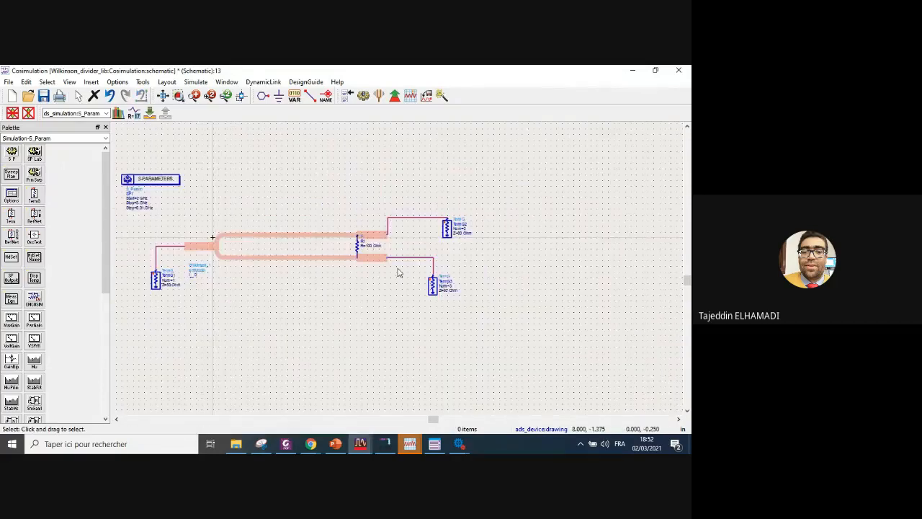
{"action": "left_click", "coordinate": [362, 98]}
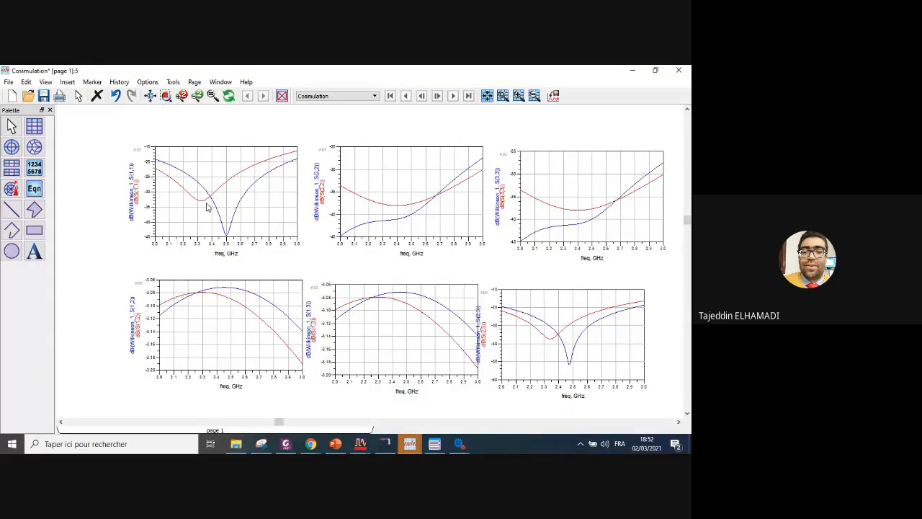
{"action": "mouse_move", "coordinate": [237, 228]}
- In the Wilkinson_1 layout, set the length of the upper branch line TL4 to 17.5 mm
{"action": "left_click", "coordinate": [360, 444]}
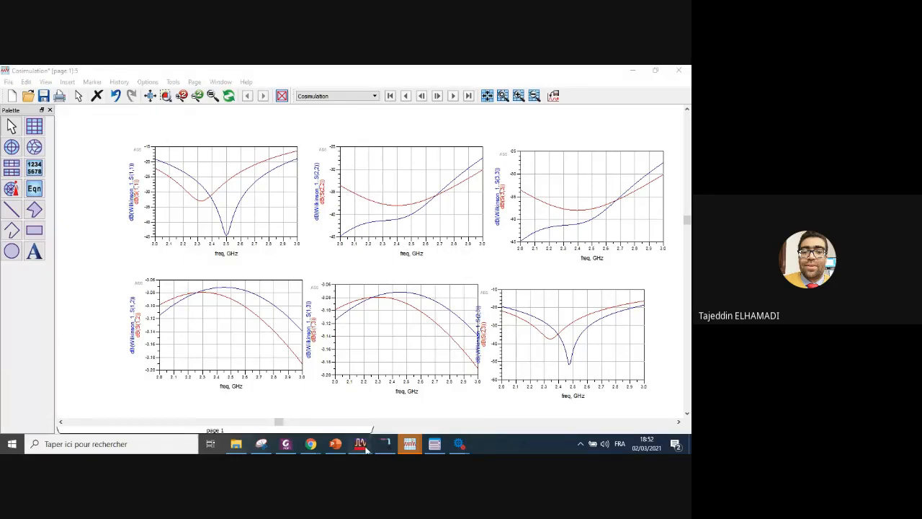
{"action": "left_click", "coordinate": [324, 412]}
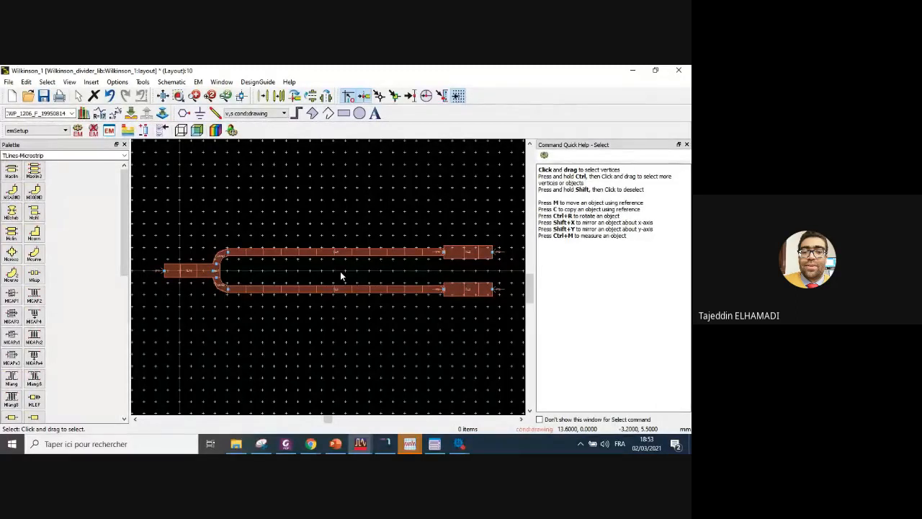
{"action": "left_click", "coordinate": [332, 251]}
{"action": "key", "text": "F5"}
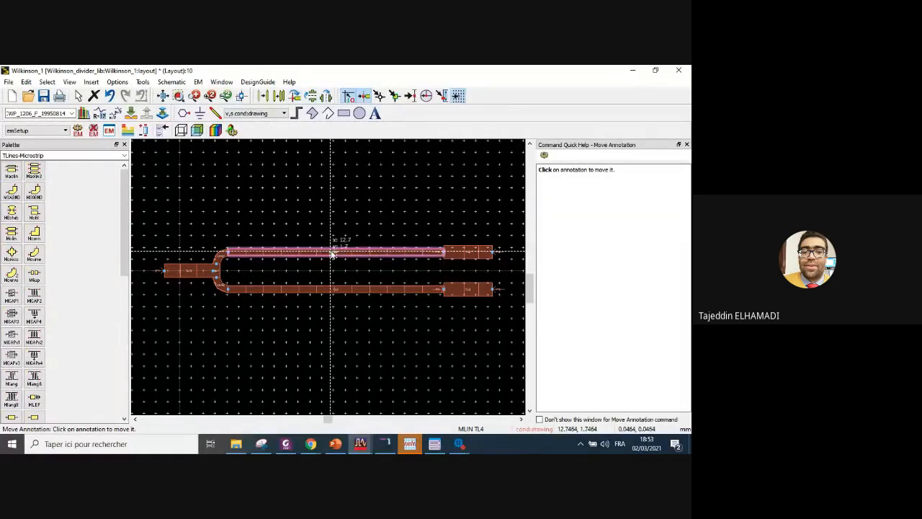
{"action": "key", "text": "Escape"}
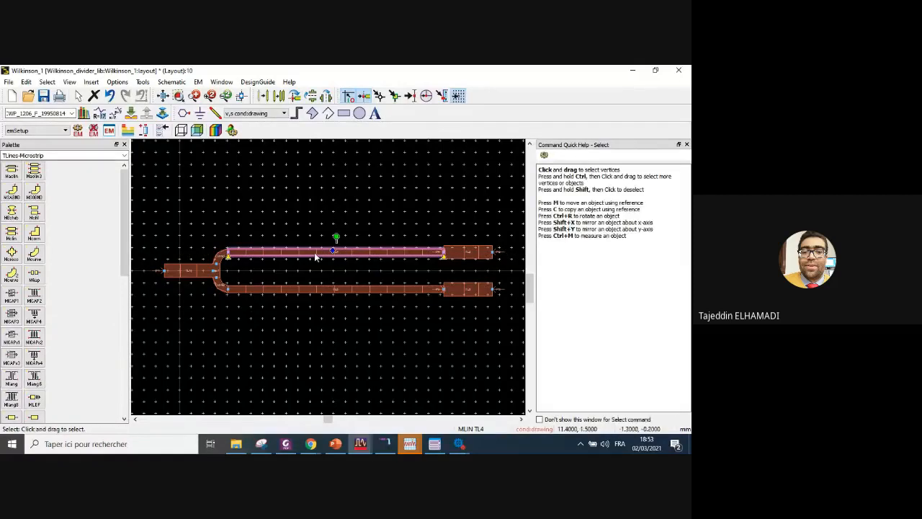
{"action": "double_click", "coordinate": [314, 252]}
{"action": "left_click", "coordinate": [405, 216]}
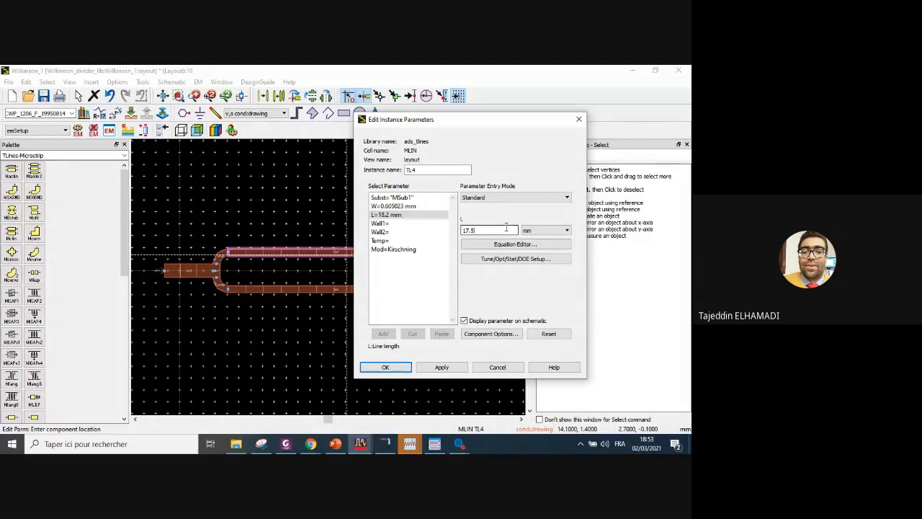
{"action": "left_click", "coordinate": [385, 366]}
- Shorten the lower branch line TL5 to 17.5 mm so it matches the upper branch
{"action": "left_click", "coordinate": [316, 286]}
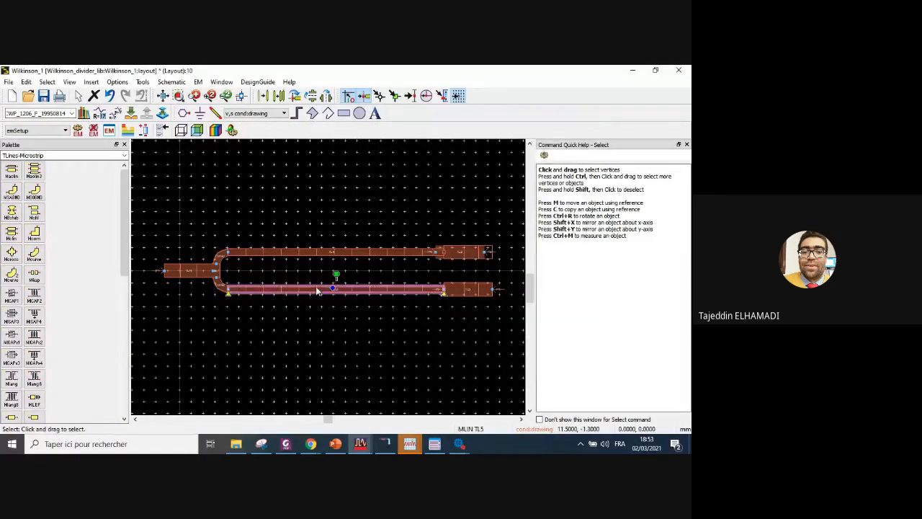
{"action": "double_click", "coordinate": [315, 285]}
{"action": "left_click", "coordinate": [389, 215]}
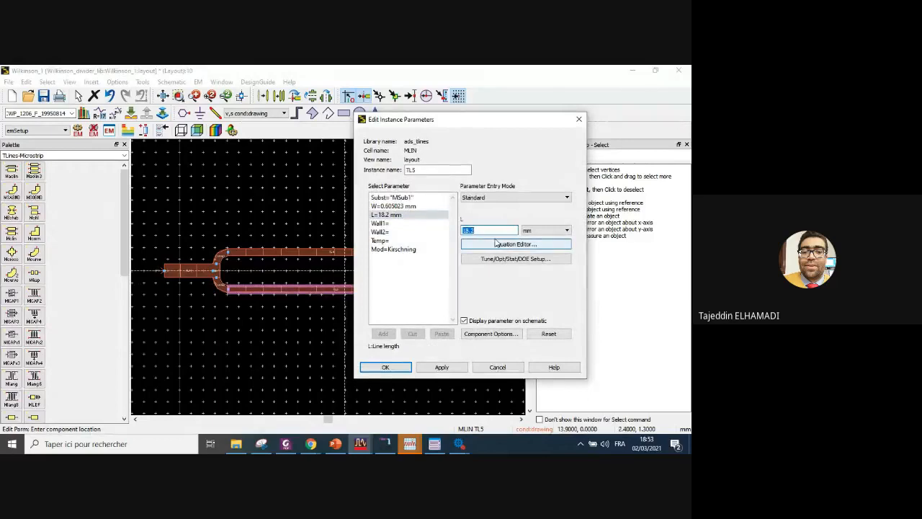
{"action": "left_click", "coordinate": [385, 366]}
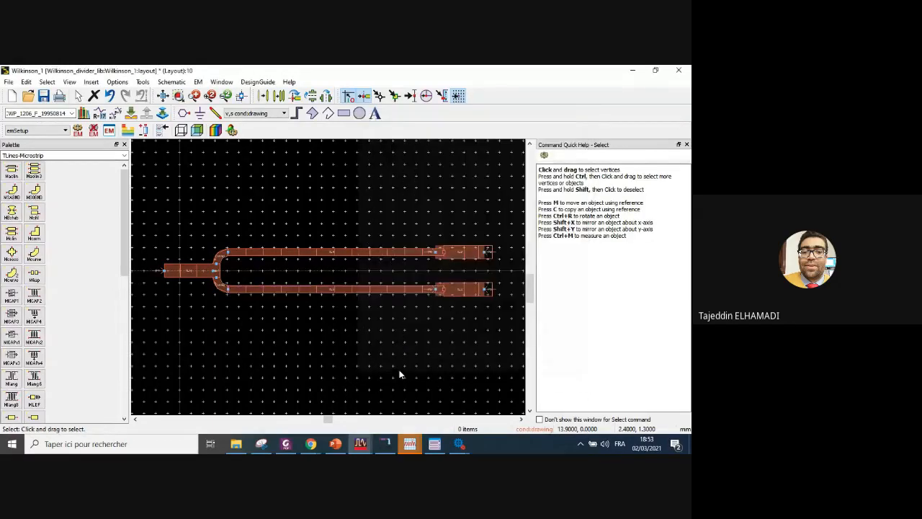
- Return to the Wilkinson_1 EM setup and rerun the EM simulation to generate S-parameters for the shortened branches
{"action": "left_click", "coordinate": [360, 443]}
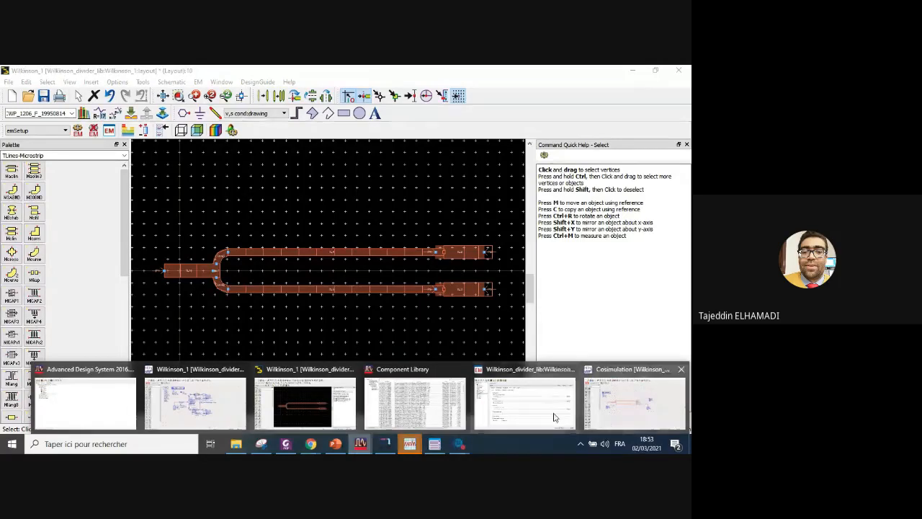
{"action": "left_click", "coordinate": [546, 400]}
{"action": "left_click", "coordinate": [435, 354]}
{"action": "left_click", "coordinate": [670, 426]}
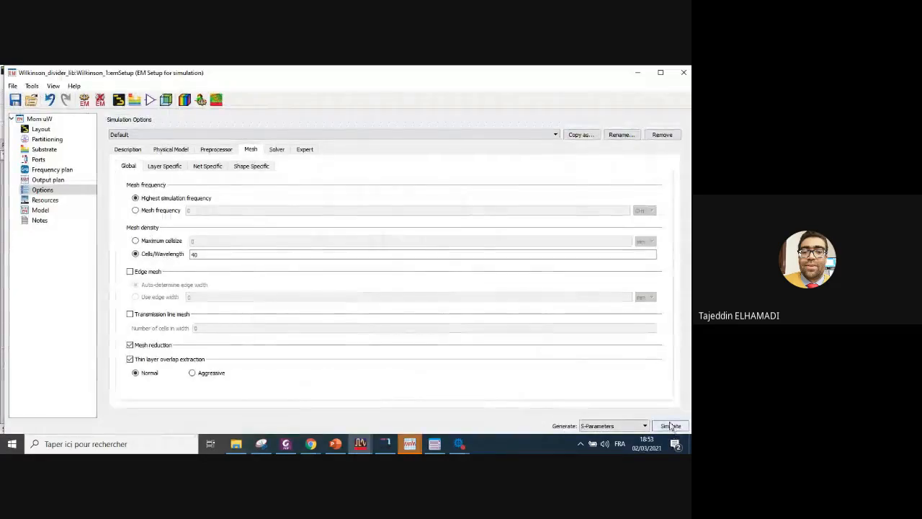
{"action": "left_click", "coordinate": [411, 288]}
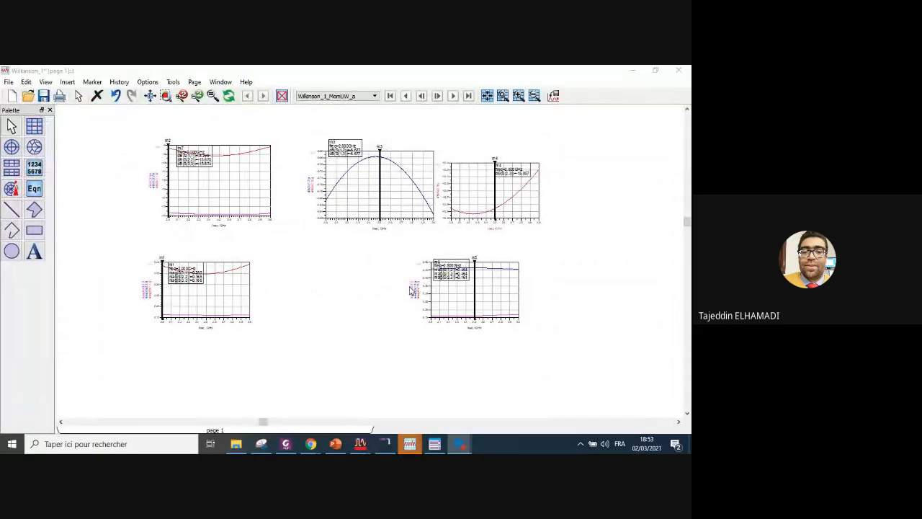
- From the Wilkinson_1 layout, update the EM model "emModel" and the symbol "symbol"
{"action": "left_click", "coordinate": [393, 445]}
{"action": "left_click", "coordinate": [309, 387]}
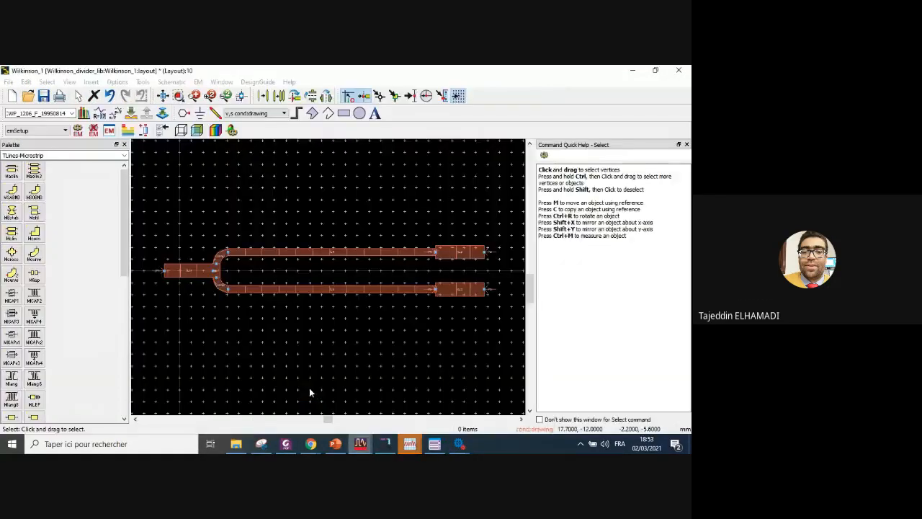
{"action": "left_click", "coordinate": [198, 82]}
{"action": "mouse_move", "coordinate": [223, 215]}
{"action": "left_click", "coordinate": [360, 215]}
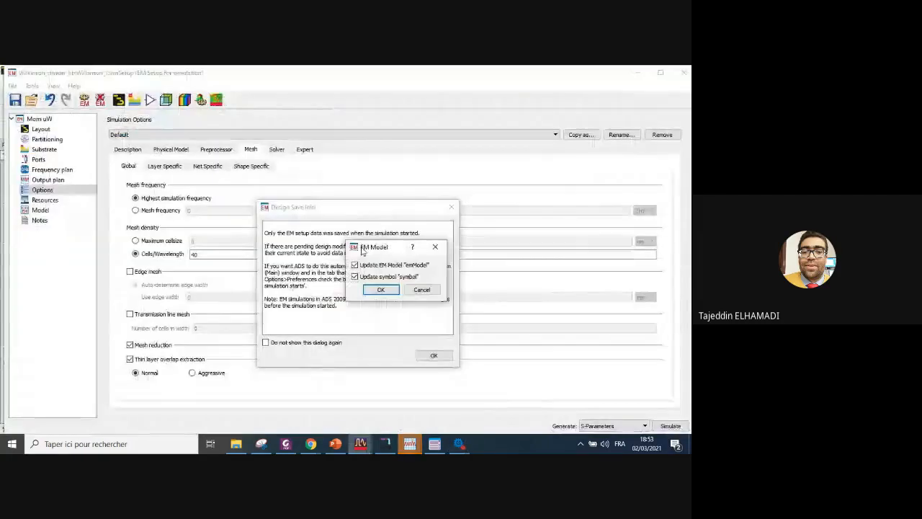
{"action": "left_click", "coordinate": [374, 283]}
{"action": "key", "text": "Return"}
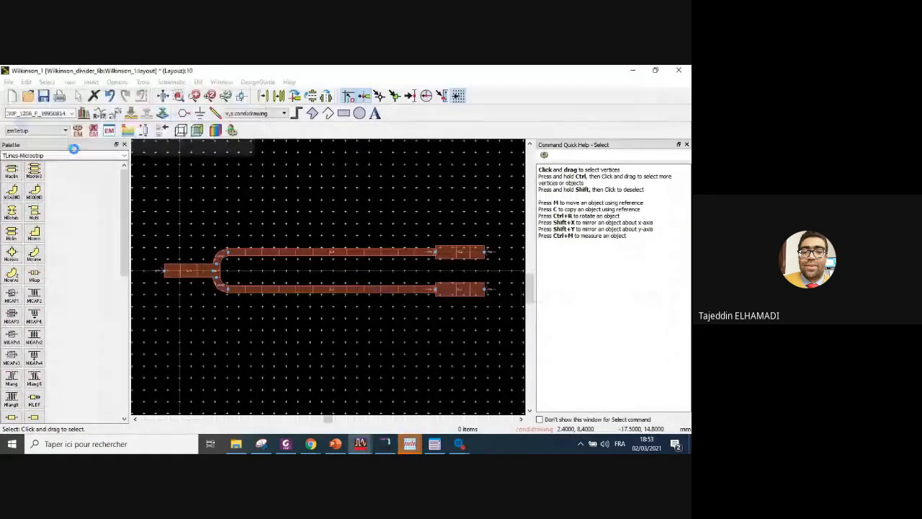
{"action": "left_click", "coordinate": [441, 281]}
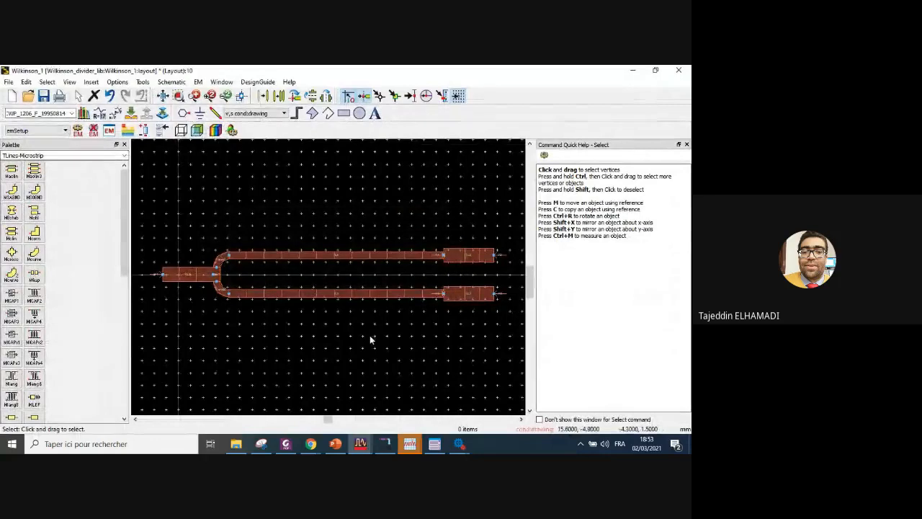
- Switch to the Cosimulation schematic and reconnect TermG2's wire to the divider block's upper output pin
{"action": "left_click", "coordinate": [366, 444]}
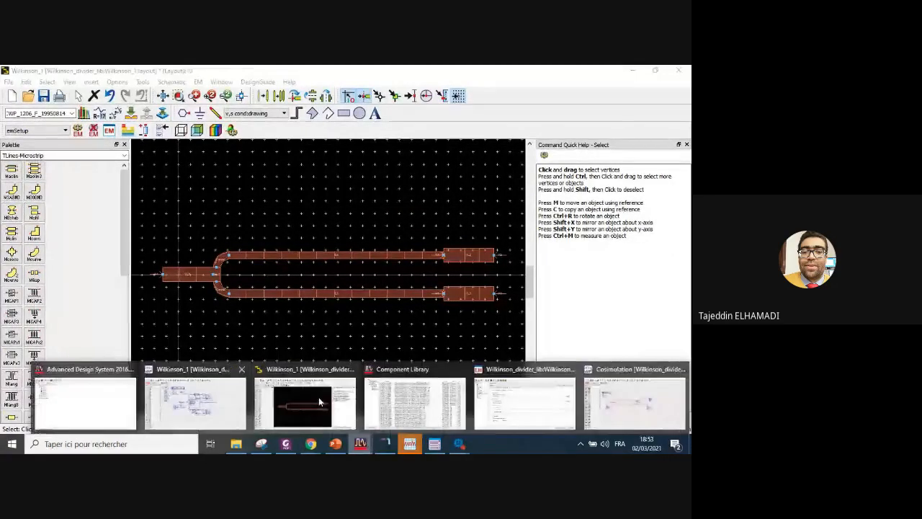
{"action": "left_click", "coordinate": [630, 402]}
{"action": "right_click", "coordinate": [322, 252]}
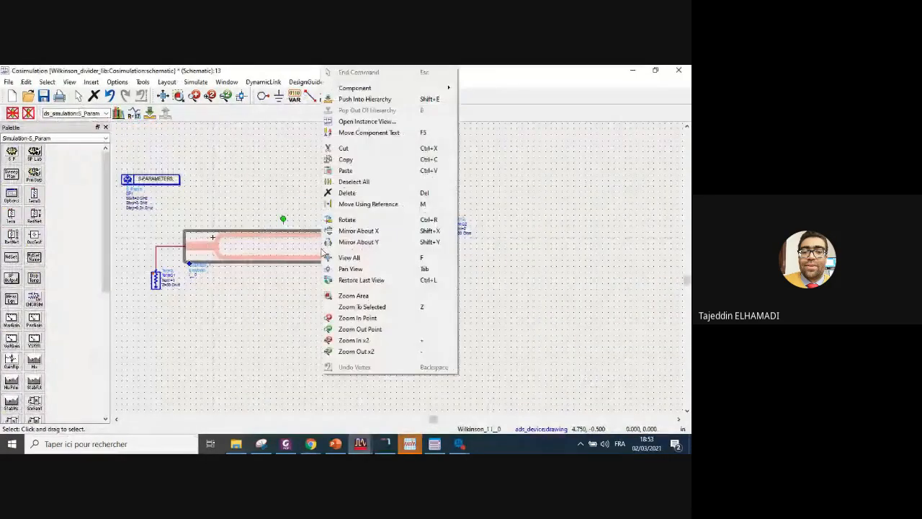
{"action": "left_click", "coordinate": [312, 307]}
{"action": "scroll", "coordinate": [367, 249], "scroll_direction": "up", "scroll_amount": 3}
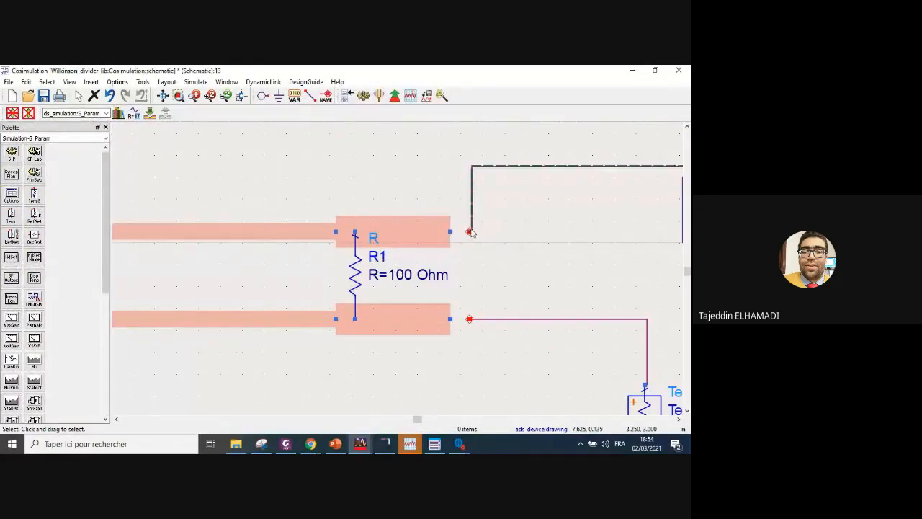
{"action": "left_click_drag", "start_coordinate": [472, 232], "coordinate": [454, 234]}
{"action": "left_click_drag", "start_coordinate": [468, 233], "coordinate": [453, 234]}
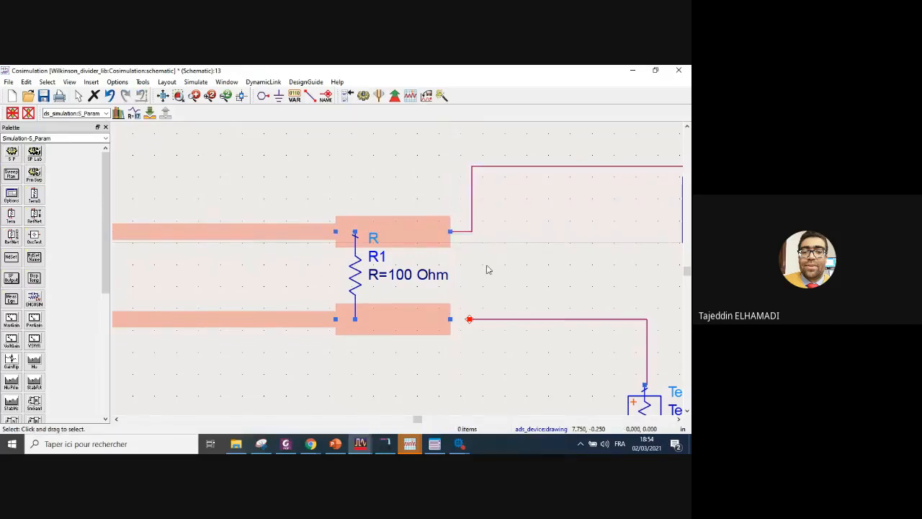
{"action": "key", "text": "Escape"}
- Try to attach TermG3's existing wire to the divider block's lower output pin, and undo the changes
{"action": "left_click", "coordinate": [471, 322]}
{"action": "left_click_drag", "start_coordinate": [471, 320], "coordinate": [451, 320]}
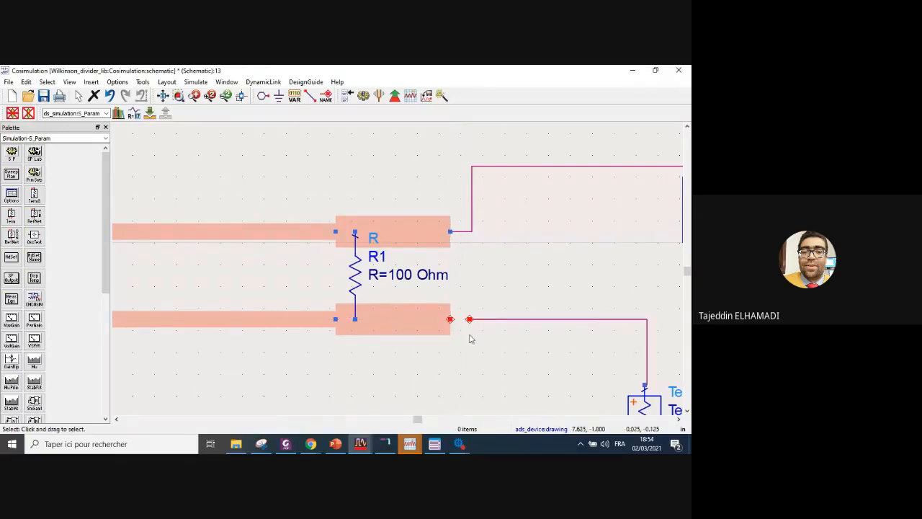
{"action": "left_click_drag", "start_coordinate": [638, 398], "coordinate": [617, 405]}
{"action": "left_click", "coordinate": [552, 409]}
{"action": "key", "text": "ctrl+z"}
{"action": "key", "text": "ctrl+z"}
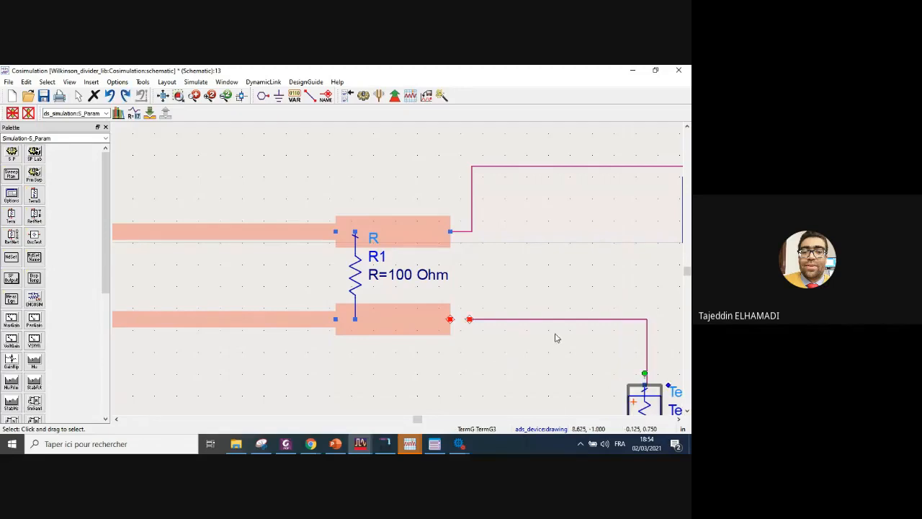
- Replace TermG3's wire with a new one running from the divider block's lower output pin to the termination
{"action": "left_click", "coordinate": [554, 322]}
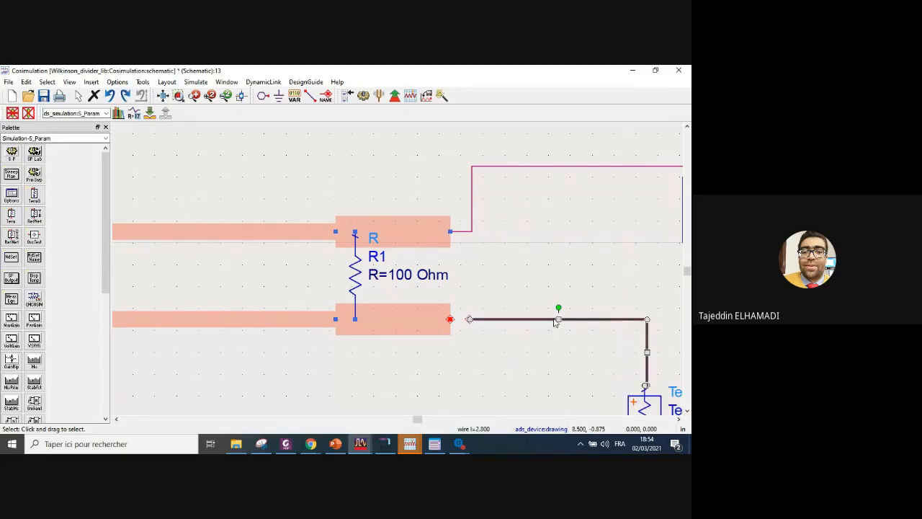
{"action": "key", "text": "Delete"}
{"action": "left_click", "coordinate": [310, 95]}
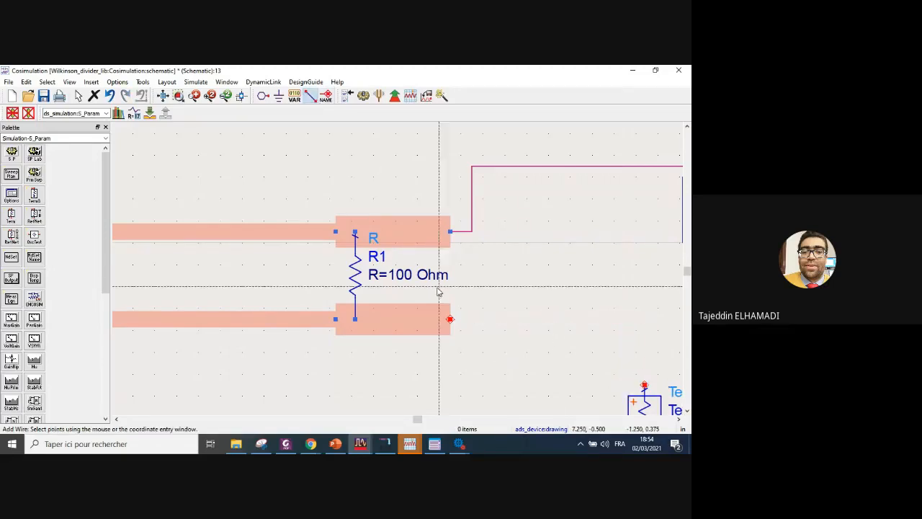
{"action": "left_click", "coordinate": [449, 319]}
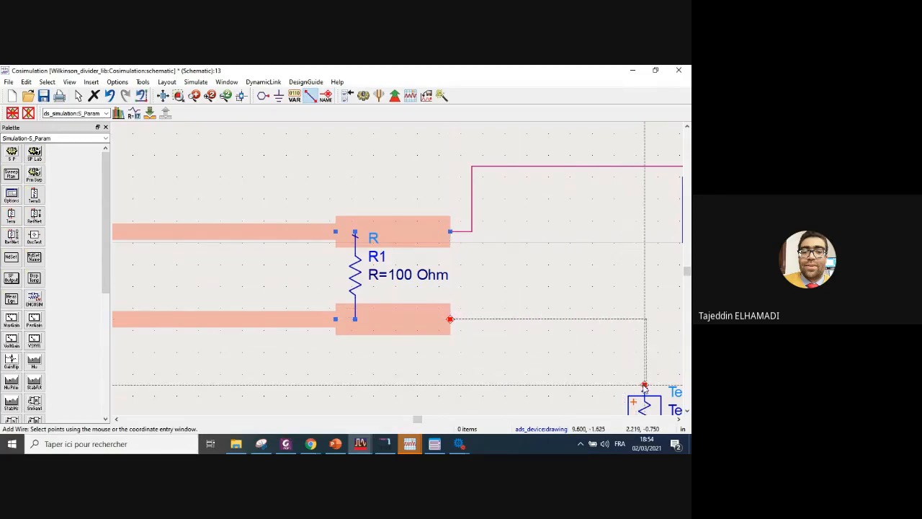
{"action": "left_click", "coordinate": [645, 386]}
{"action": "key", "text": "Escape"}
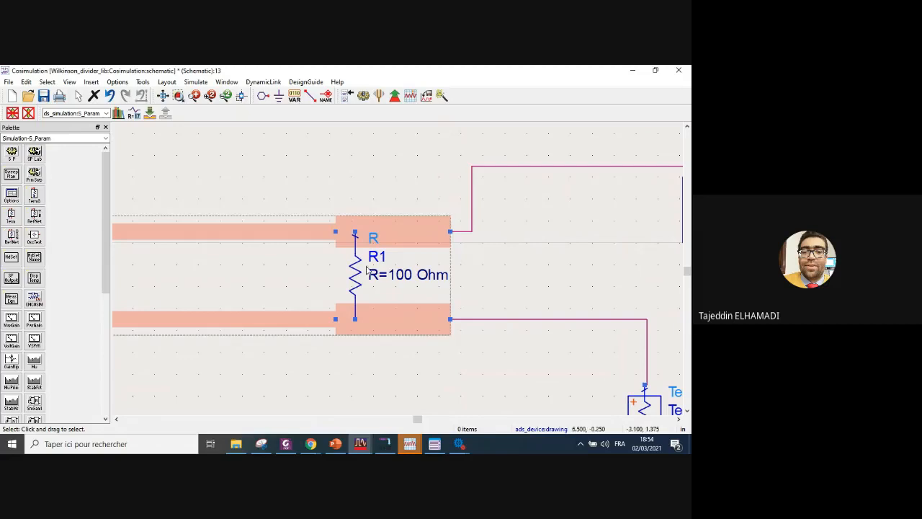
- Move the 100 Ohm resistor R1 onto the block's inner pins where branch and output lines meet, and run the cosimulation
{"action": "left_click", "coordinate": [356, 277]}
{"action": "left_click_drag", "start_coordinate": [356, 278], "coordinate": [337, 274]}
{"action": "left_click", "coordinate": [370, 374]}
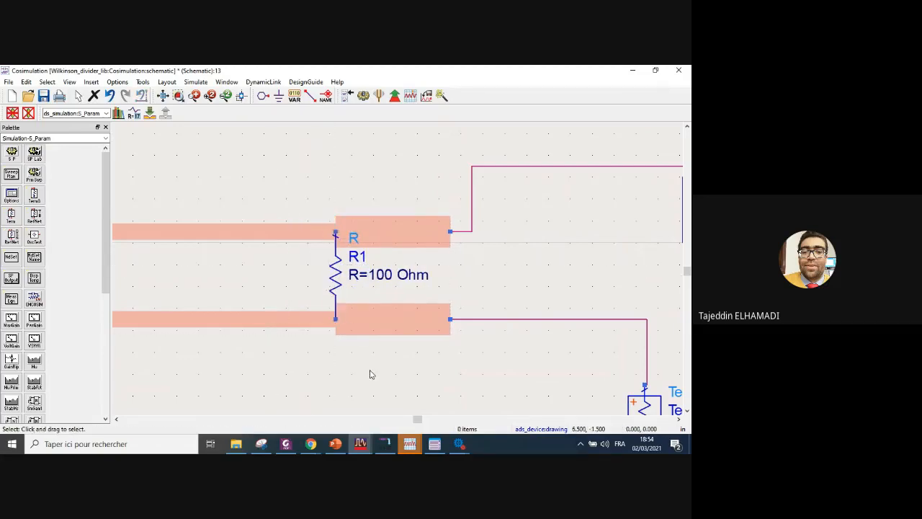
{"action": "scroll", "coordinate": [397, 274], "scroll_direction": "down", "scroll_amount": 3}
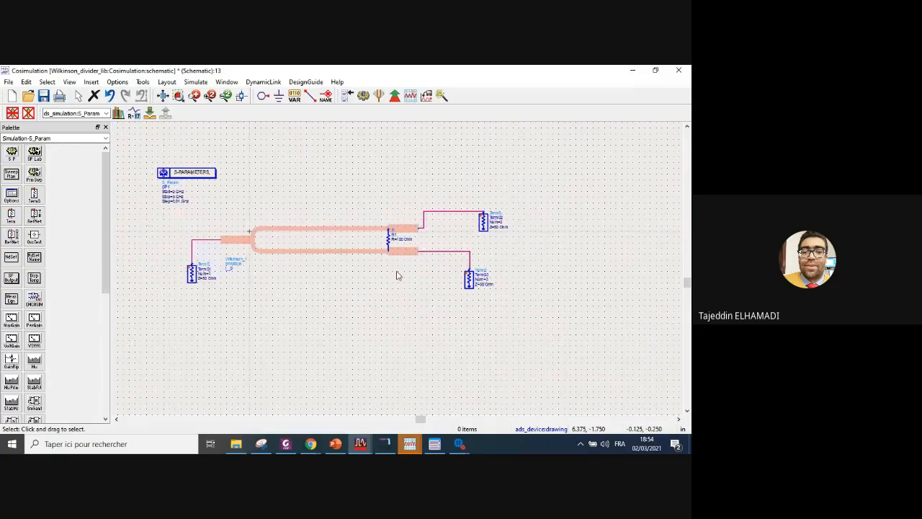
{"action": "left_click", "coordinate": [363, 96]}
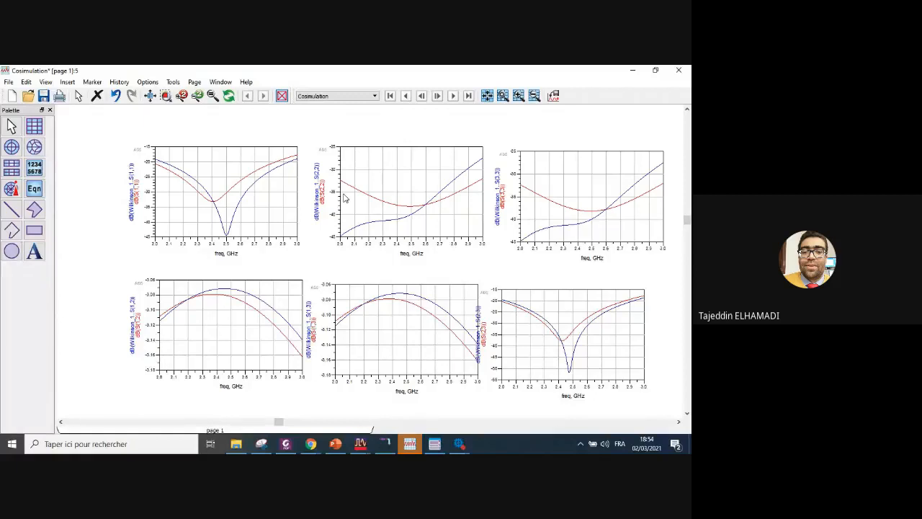
- Update the divider block's component definitions in the Cosimulation schematic again and rerun its S-parameter simulation
{"action": "left_click", "coordinate": [361, 447]}
{"action": "left_click", "coordinate": [326, 412]}
{"action": "left_click", "coordinate": [361, 444]}
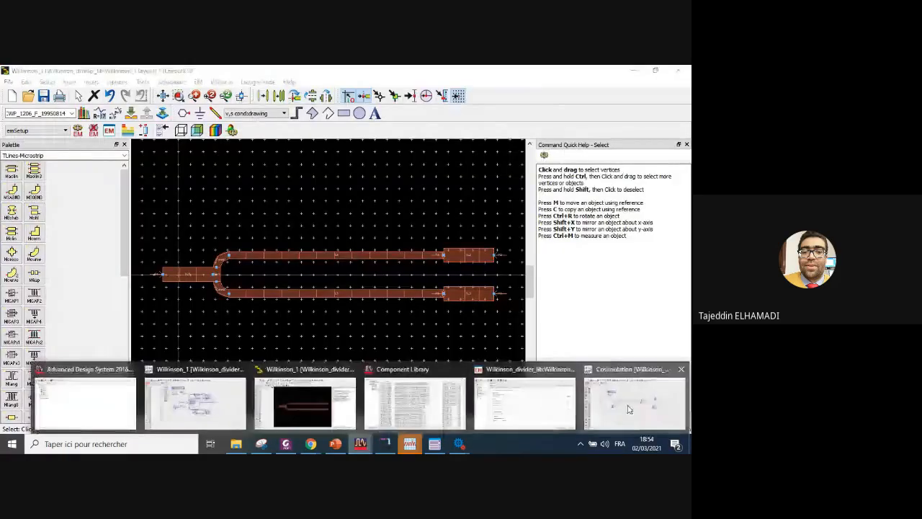
{"action": "left_click", "coordinate": [634, 404]}
{"action": "left_click", "coordinate": [346, 240]}
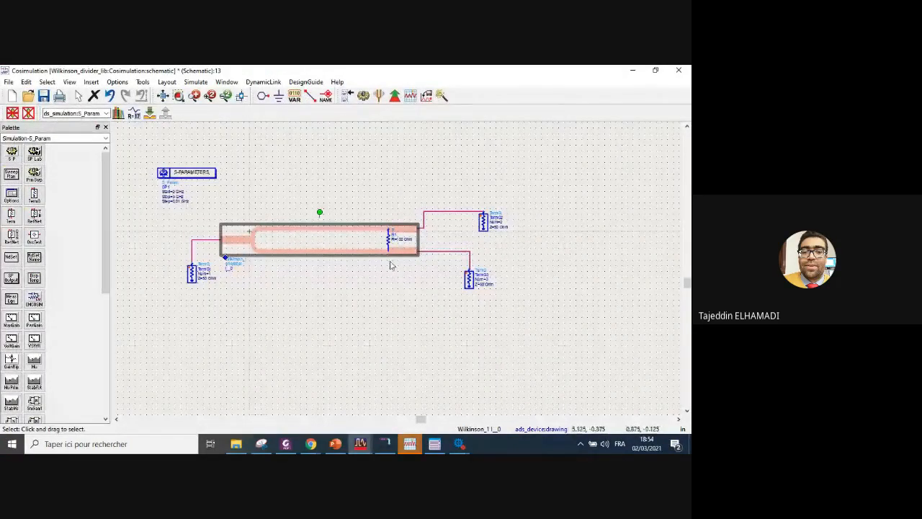
{"action": "scroll", "coordinate": [391, 261], "scroll_direction": "up", "scroll_amount": 2}
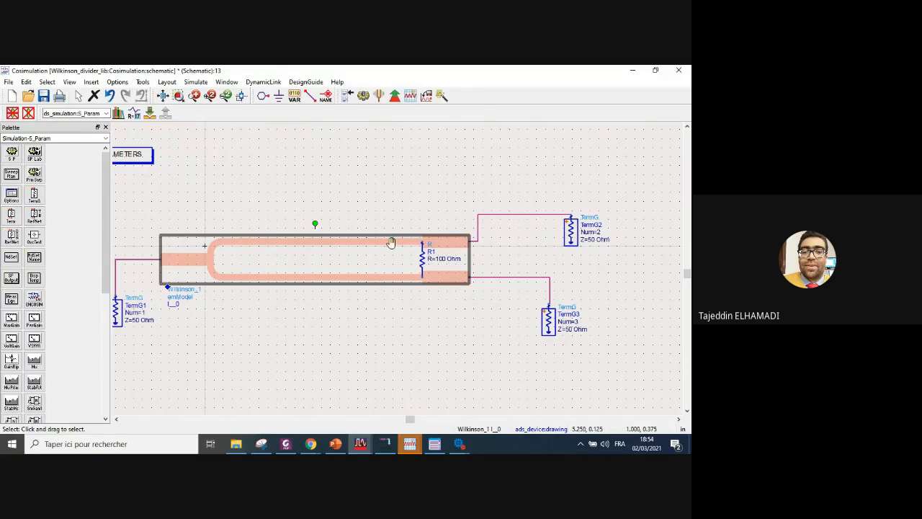
{"action": "right_click", "coordinate": [391, 243]}
{"action": "mouse_move", "coordinate": [462, 88]}
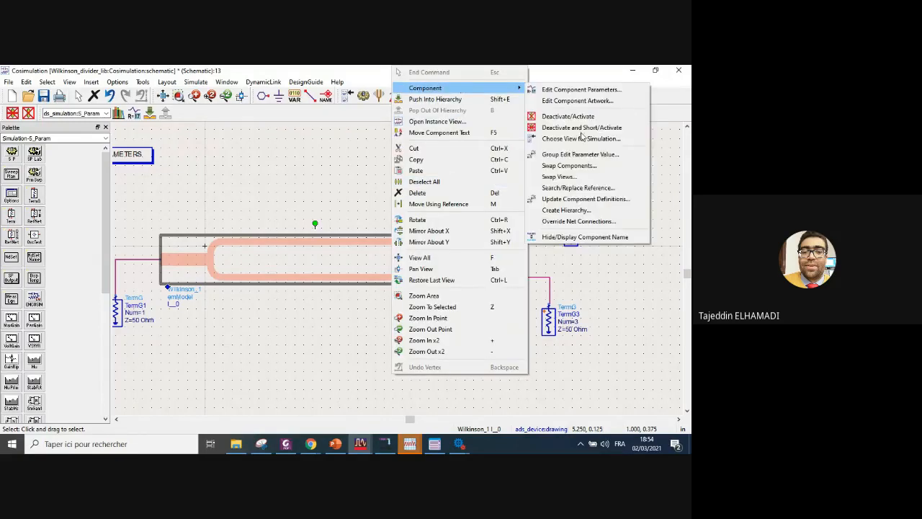
{"action": "left_click", "coordinate": [582, 196]}
{"action": "left_click", "coordinate": [25, 132]}
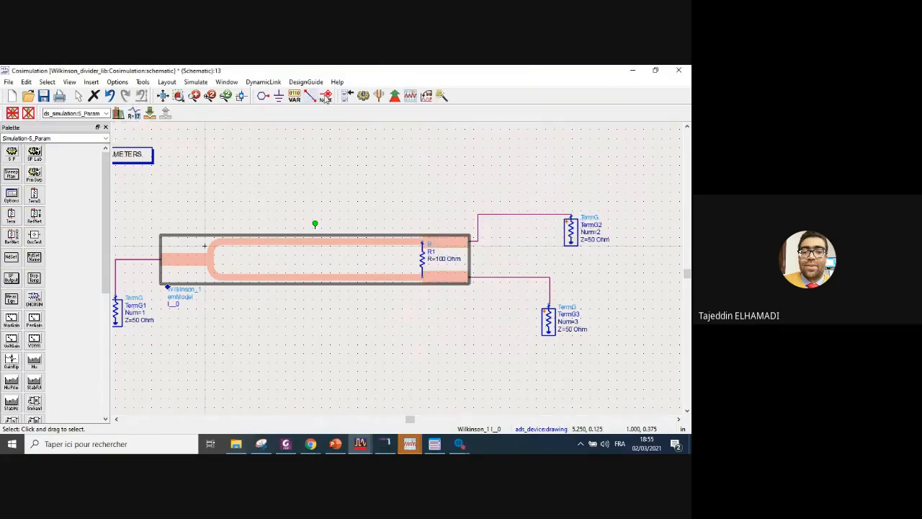
{"action": "left_click", "coordinate": [363, 95]}
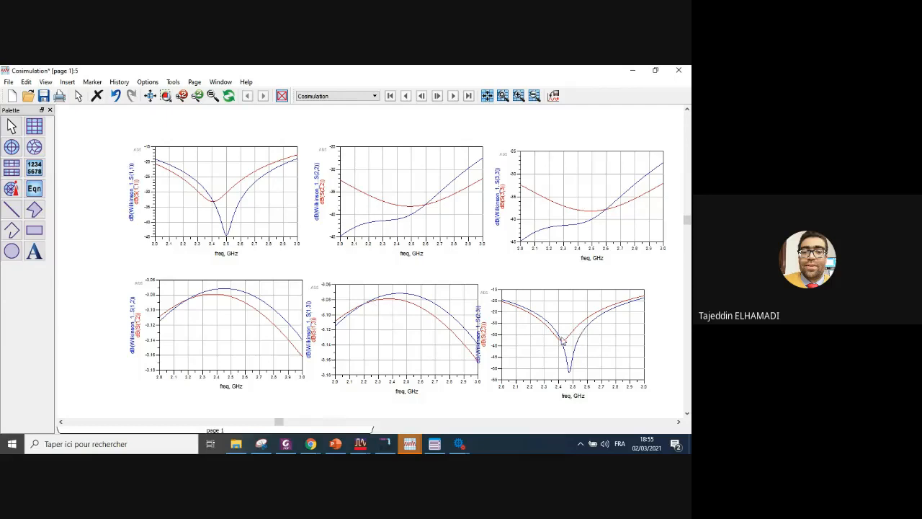
{"action": "mouse_move", "coordinate": [577, 351]}
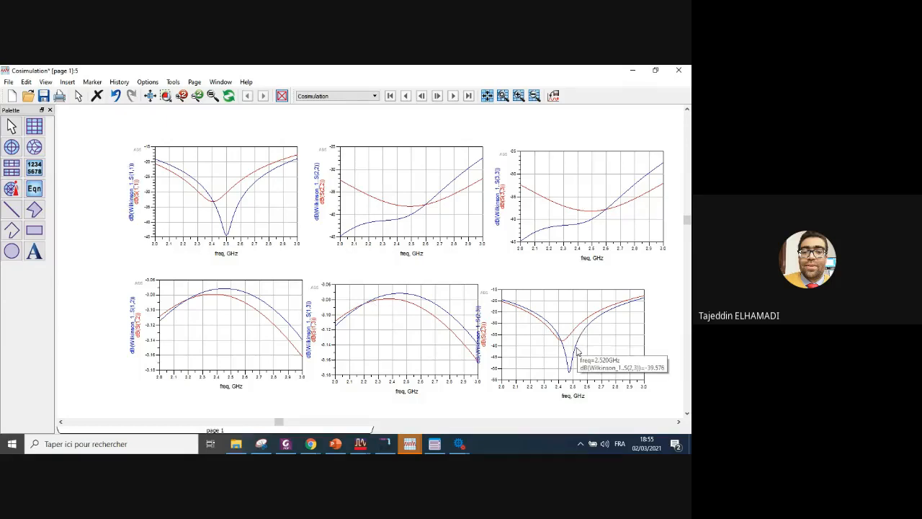
- In the Wilkinson_1 layout, set the length of the upper branch line TL4 to 17.2 mm
{"action": "left_click", "coordinate": [360, 443]}
{"action": "left_click", "coordinate": [344, 409]}
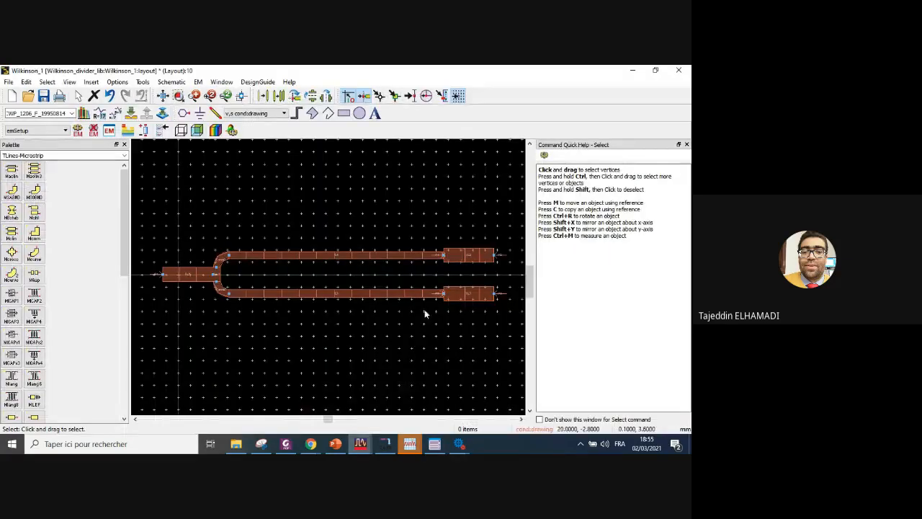
{"action": "double_click", "coordinate": [377, 258]}
{"action": "left_click", "coordinate": [386, 215]}
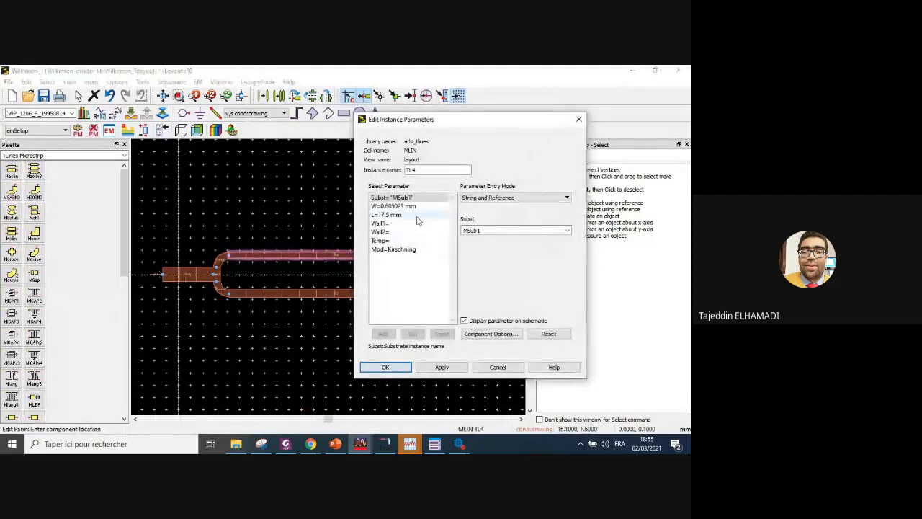
{"action": "left_click", "coordinate": [490, 231]}
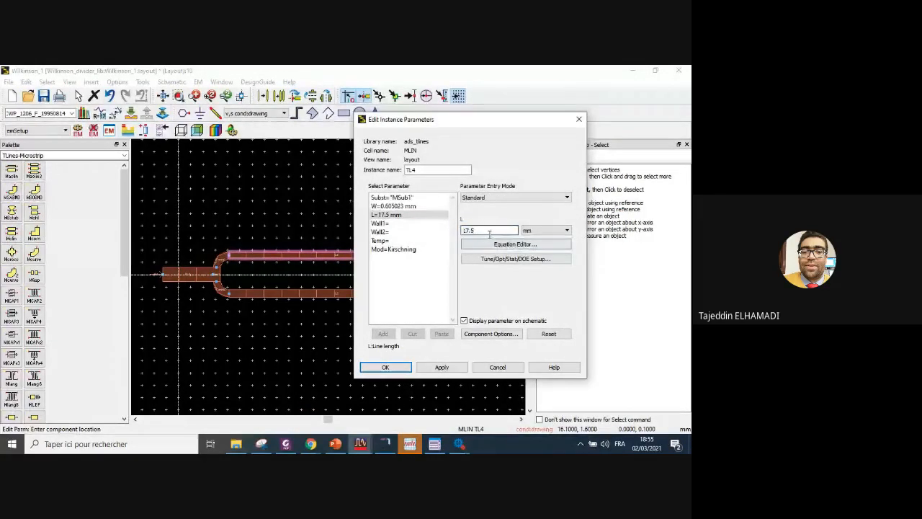
{"action": "key", "text": "BackSpace"}
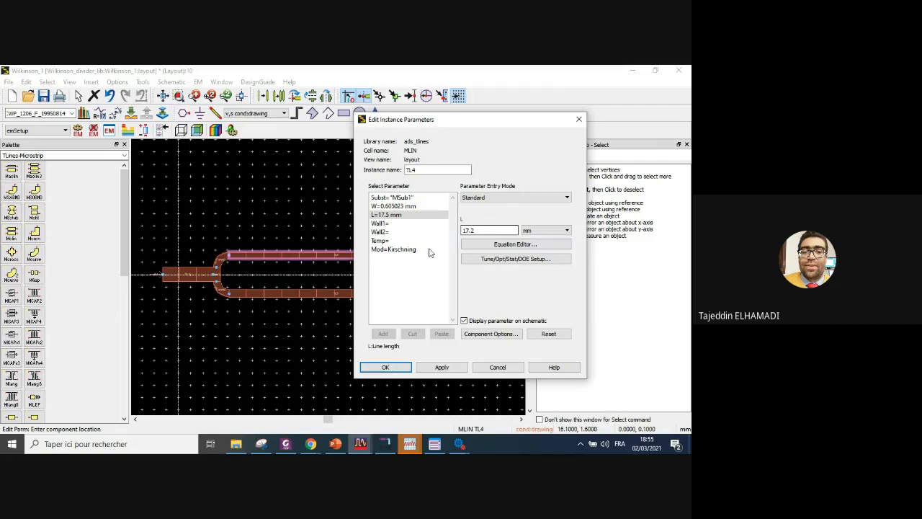
{"action": "left_click", "coordinate": [385, 366]}
- Set the length of the lower branch line TL5 to 17.2 mm
{"action": "left_click", "coordinate": [319, 293]}
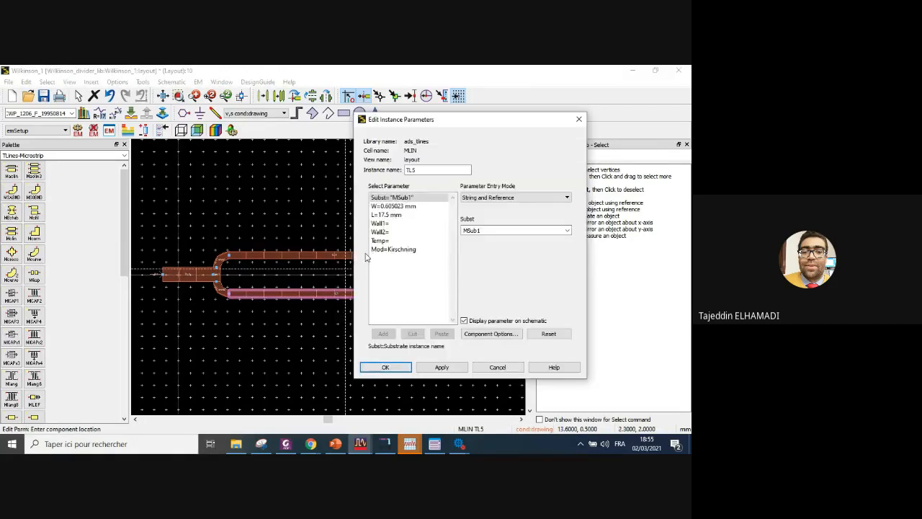
{"action": "left_click", "coordinate": [386, 214]}
{"action": "left_click", "coordinate": [483, 231]}
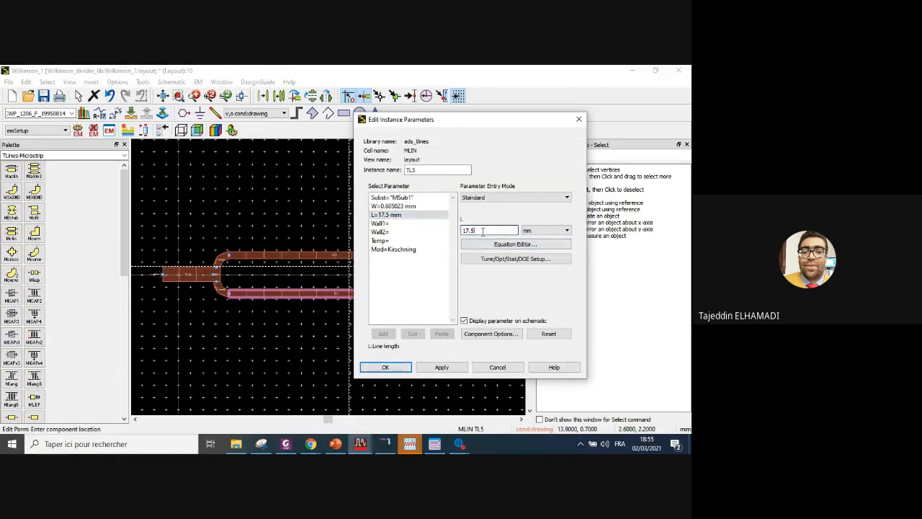
{"action": "type", "text": "2"}
{"action": "left_click", "coordinate": [399, 368]}
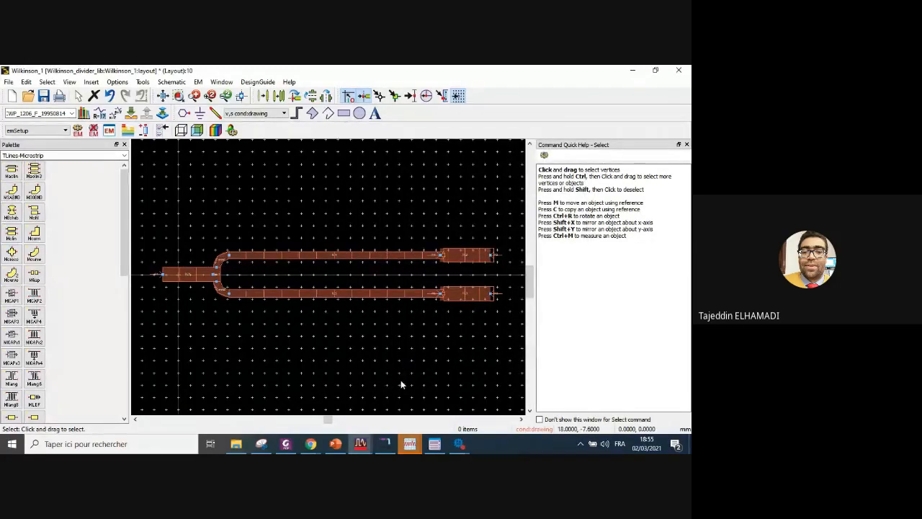
- Rerun the Momentum S-parameter simulation from the EM setup, overwriting the existing Wilkinson_1_MomUW dataset
{"action": "mouse_move", "coordinate": [360, 448]}
{"action": "left_click", "coordinate": [515, 396]}
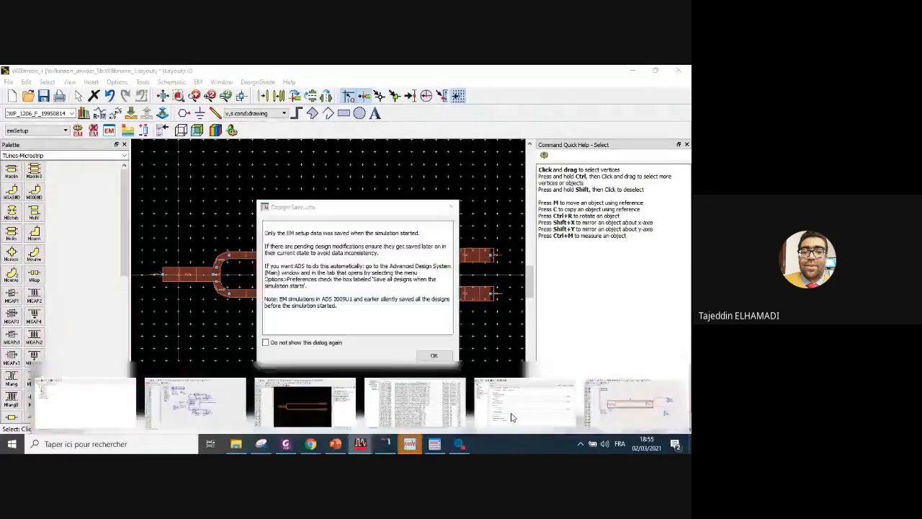
{"action": "left_click", "coordinate": [435, 356]}
{"action": "left_click", "coordinate": [671, 425]}
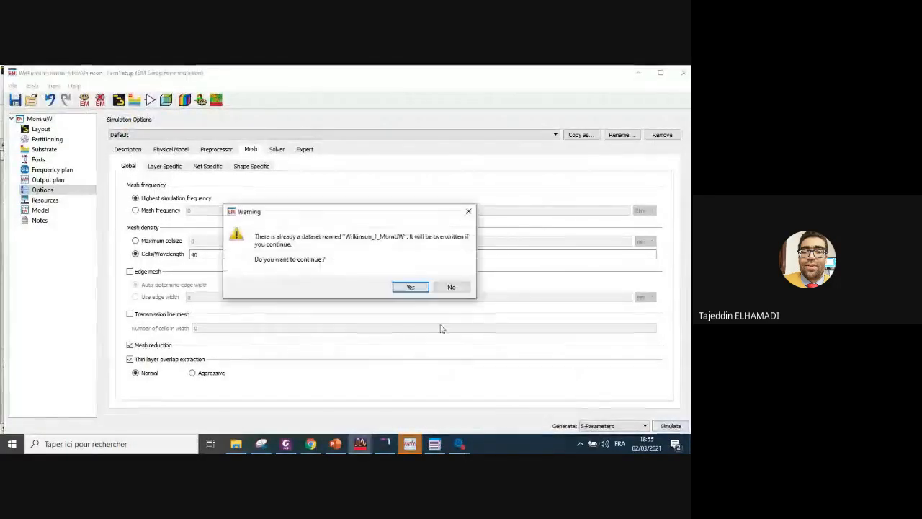
{"action": "left_click", "coordinate": [410, 288]}
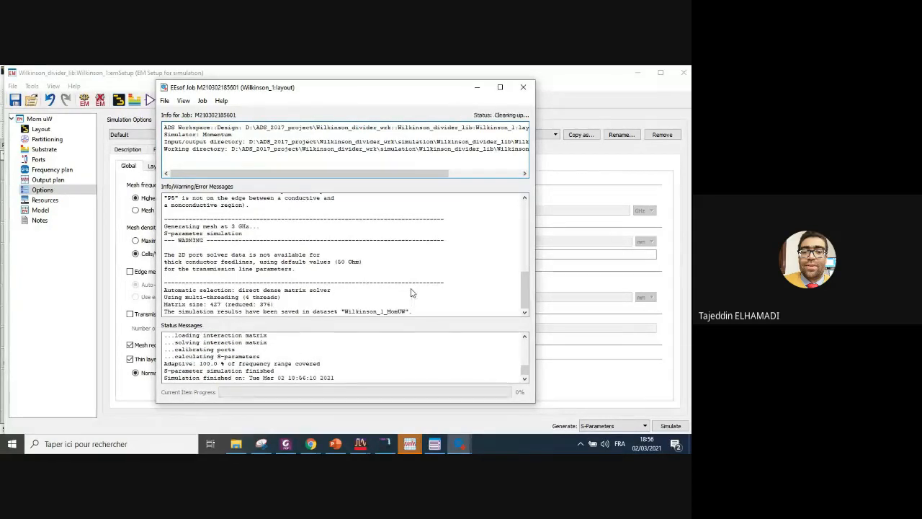
- Update the layout's EM model and symbol, accepting that the simulation data stored in the model is erased
{"action": "mouse_move", "coordinate": [360, 445]}
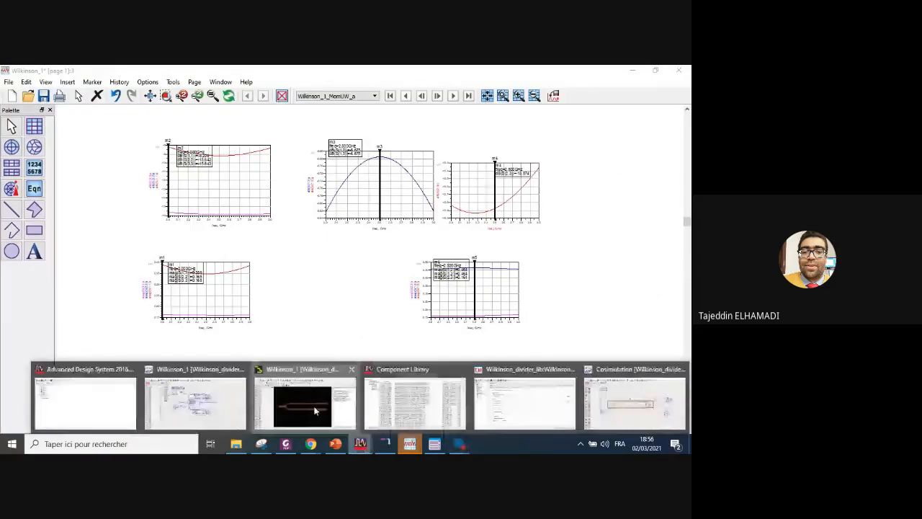
{"action": "left_click", "coordinate": [305, 401]}
{"action": "left_click", "coordinate": [198, 82]}
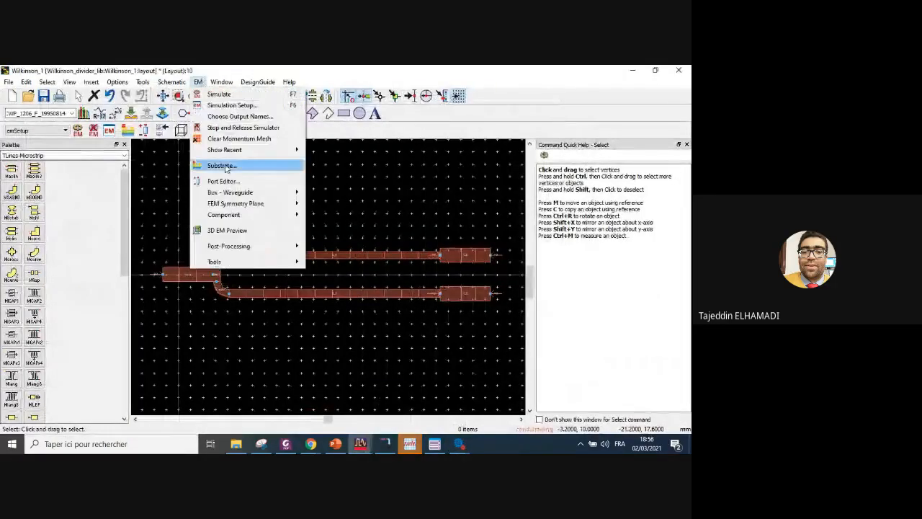
{"action": "mouse_move", "coordinate": [238, 215]}
{"action": "left_click", "coordinate": [362, 216]}
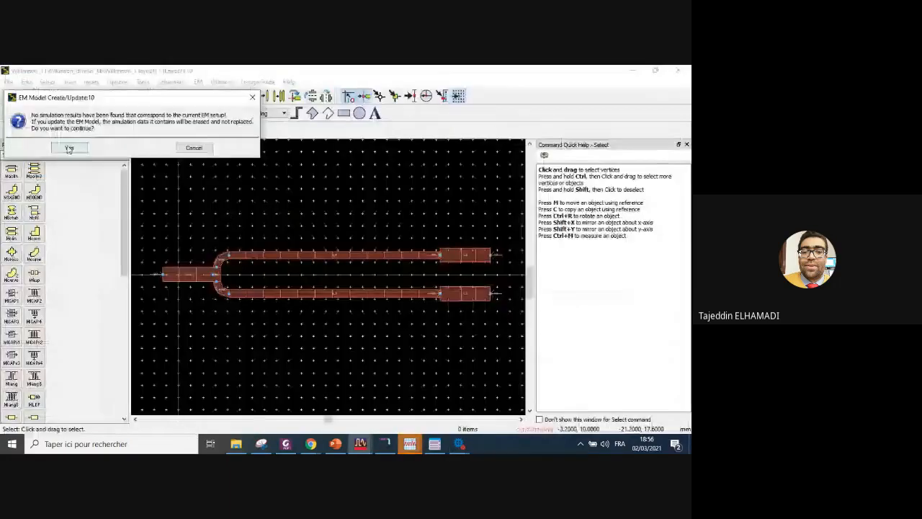
{"action": "left_click", "coordinate": [77, 148]}
{"action": "left_click", "coordinate": [445, 283]}
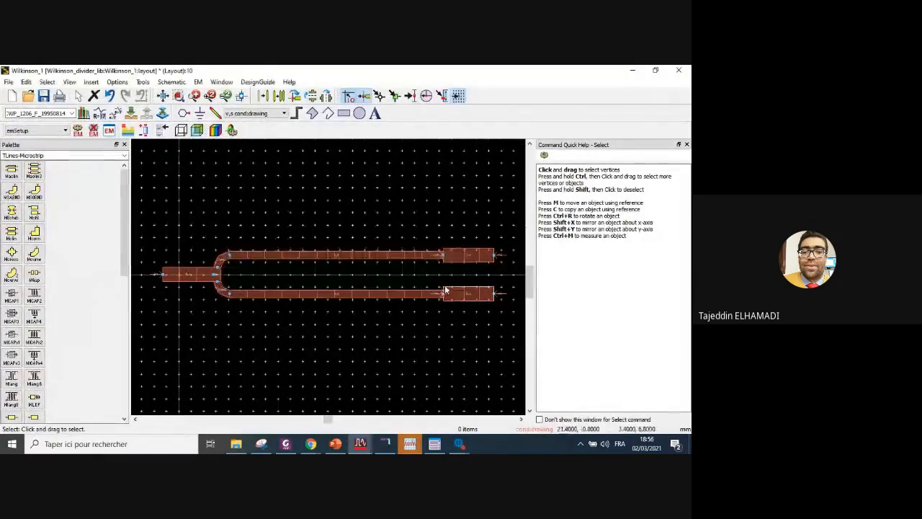
- In the Cosimulation schematic, remove TermG2's old wire and reconnect the termination to the divider block's upper output pin
{"action": "left_click", "coordinate": [360, 444]}
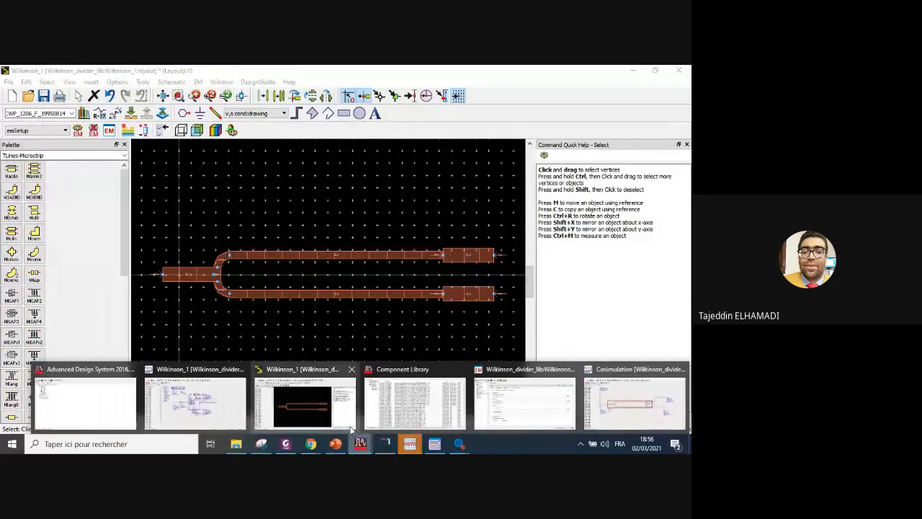
{"action": "left_click", "coordinate": [633, 400]}
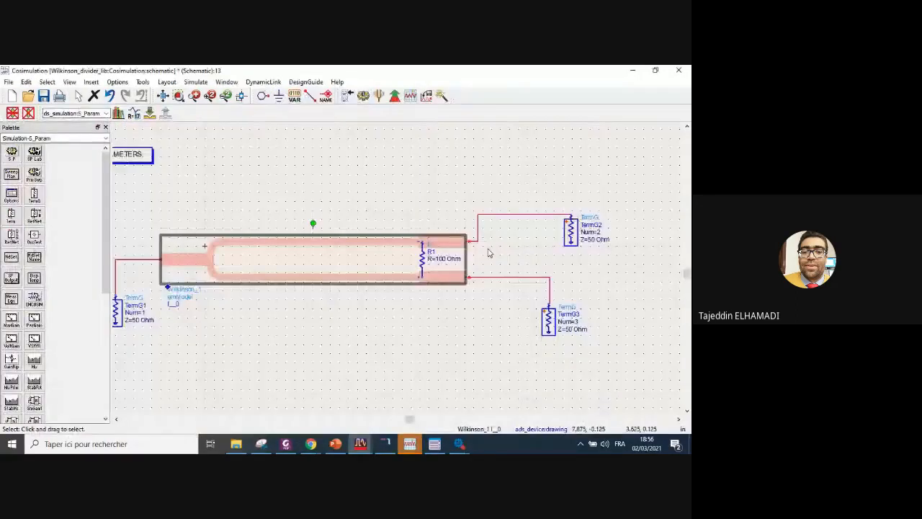
{"action": "scroll", "coordinate": [490, 252], "scroll_direction": "up", "scroll_amount": 2}
{"action": "left_click", "coordinate": [512, 189]}
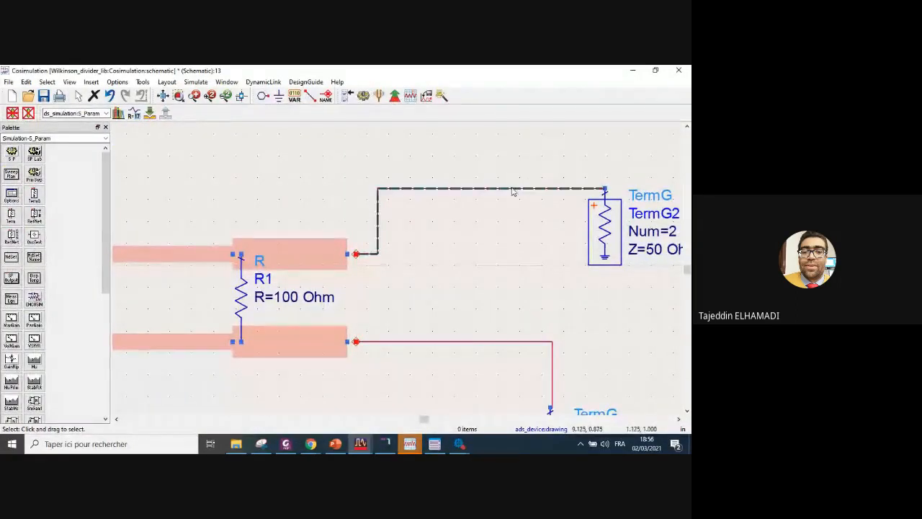
{"action": "key", "text": "Delete"}
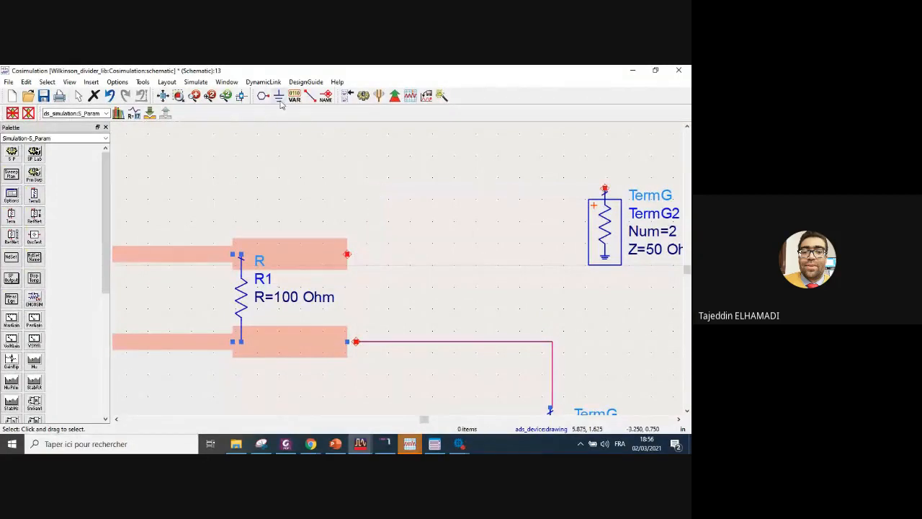
{"action": "left_click", "coordinate": [310, 96]}
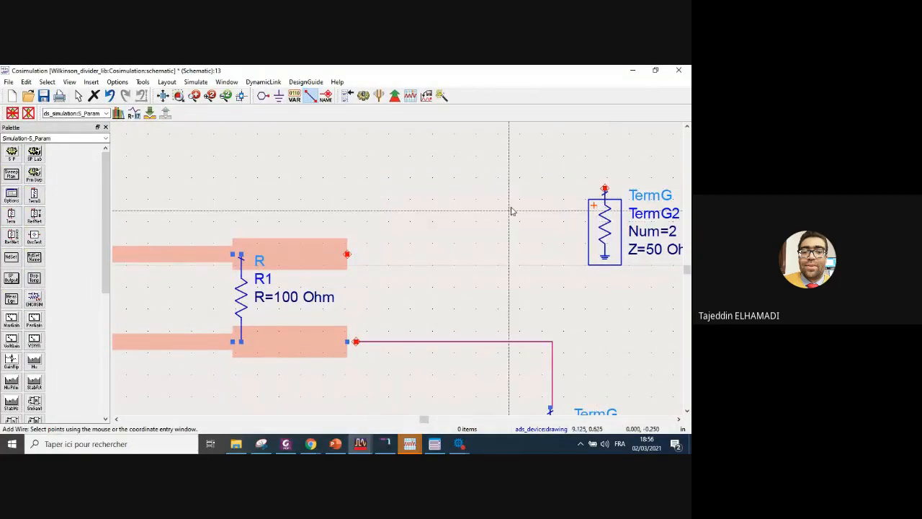
{"action": "key", "text": "Escape"}
{"action": "left_click_drag", "start_coordinate": [600, 229], "coordinate": [341, 297]}
{"action": "key", "text": "ctrl+z"}
{"action": "key", "text": "ctrl+z"}
{"action": "scroll", "coordinate": [422, 299], "scroll_direction": "down", "scroll_amount": 3}
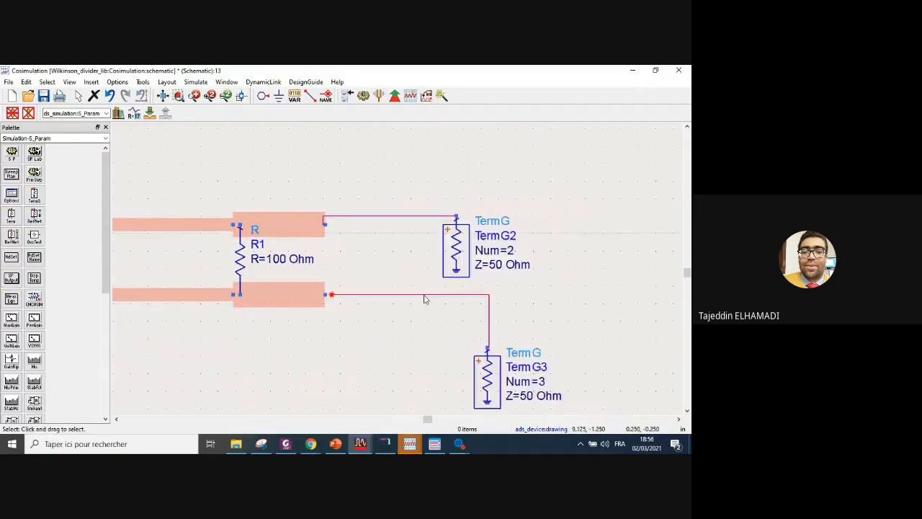
- Delete TermG3's wire and place the termination directly on the divider block's lower output pin
{"action": "left_click", "coordinate": [376, 262]}
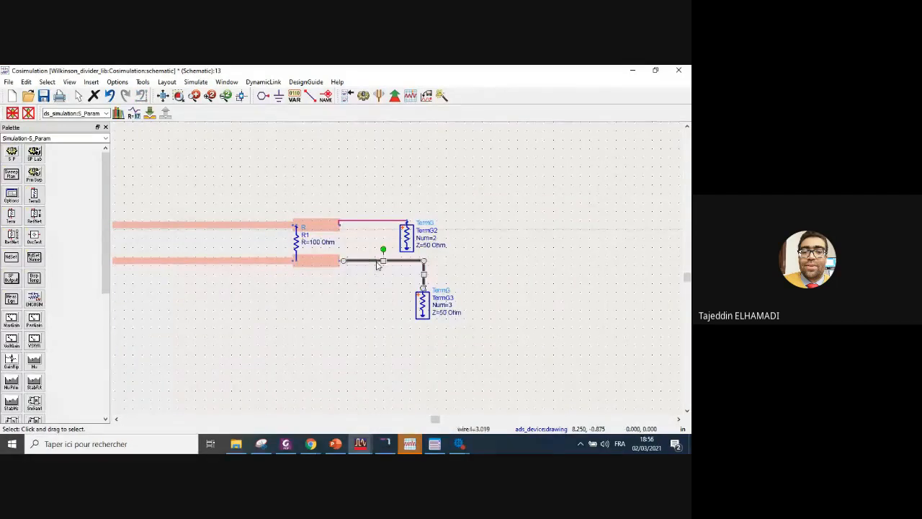
{"action": "key", "text": "Delete"}
{"action": "left_click_drag", "start_coordinate": [423, 309], "coordinate": [340, 282]}
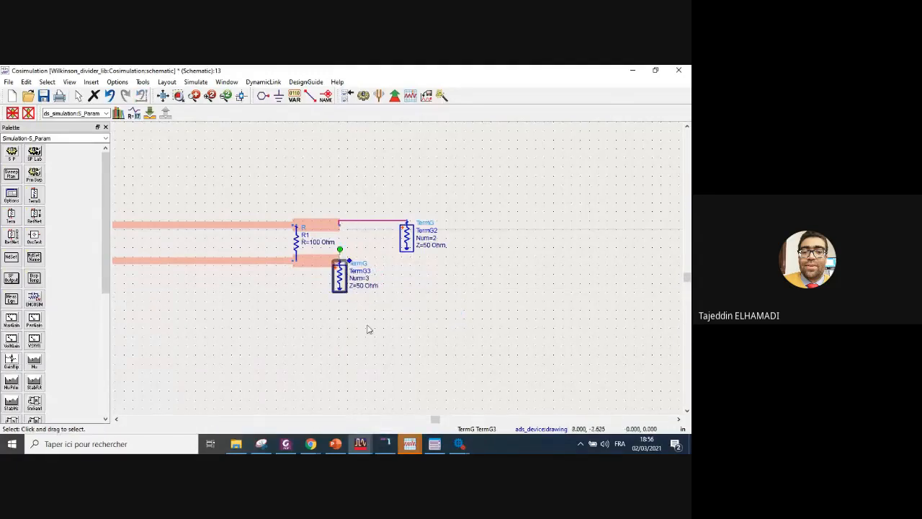
- Try to line up resistor R1 with the block's inner pins by shifting both, and undo the block's move
{"action": "left_click", "coordinate": [285, 232]}
{"action": "scroll", "coordinate": [285, 232], "scroll_direction": "up", "scroll_amount": 3}
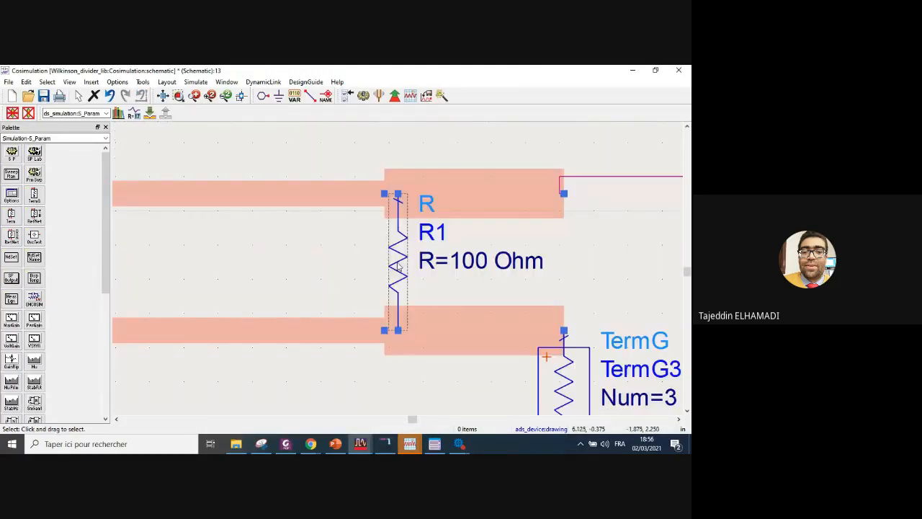
{"action": "left_click_drag", "start_coordinate": [398, 268], "coordinate": [327, 268]}
{"action": "left_click", "coordinate": [294, 404]}
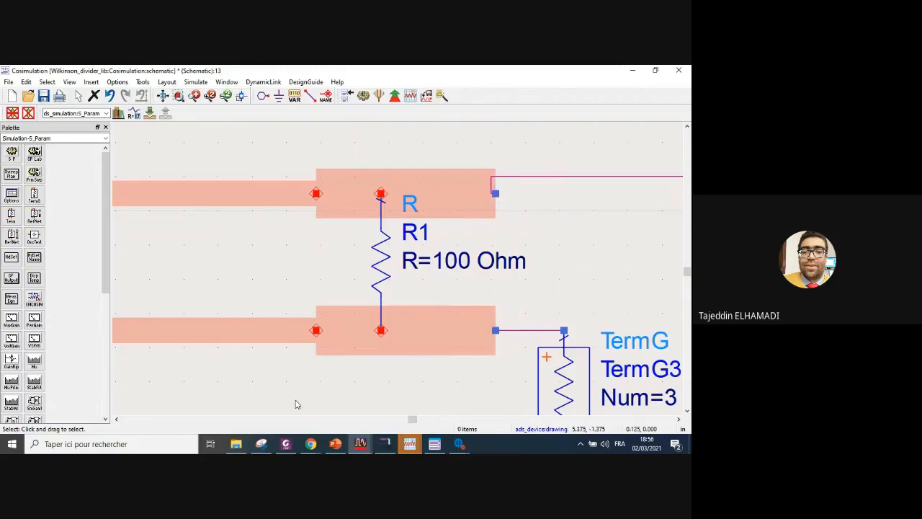
{"action": "key", "text": "ctrl+z"}
{"action": "key", "text": "ctrl+z"}
{"action": "key", "text": "ctrl+z"}
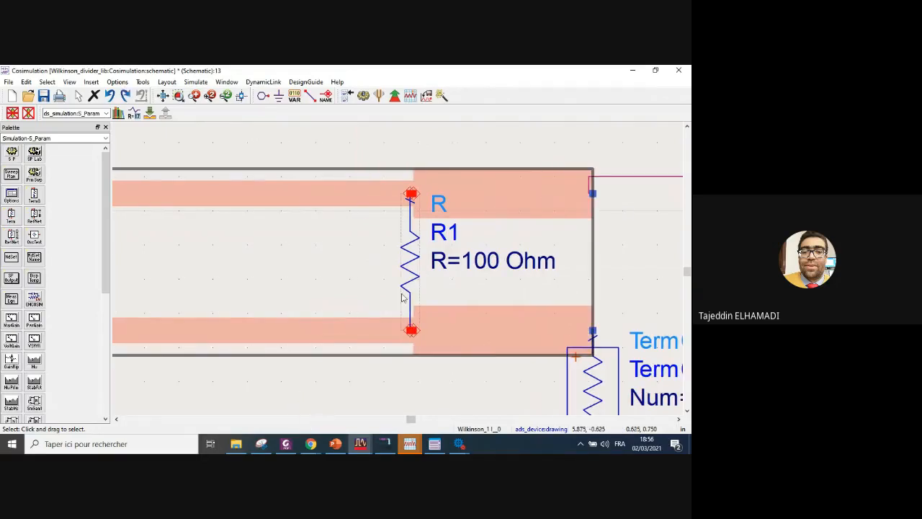
- Shift the divider block slightly away from TermG3 and place resistor R1 exactly on the block's two inner pins
{"action": "key", "text": "ctrl+y"}
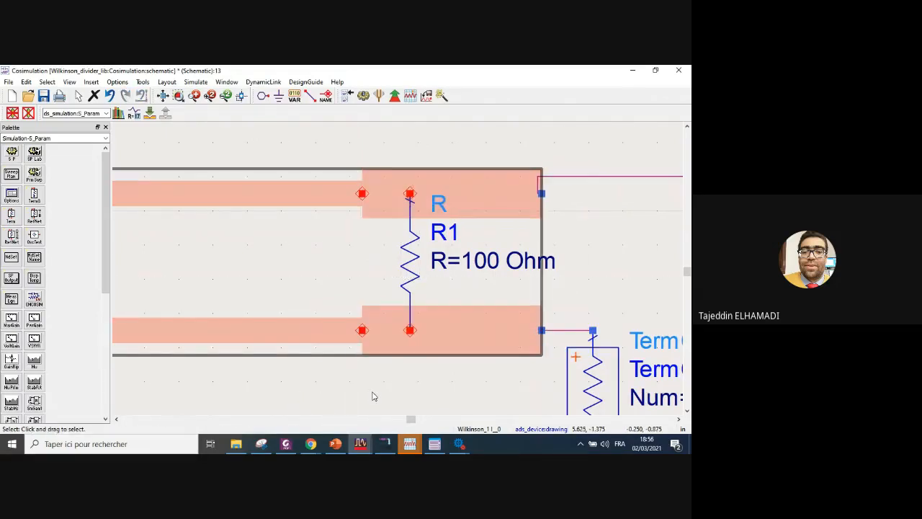
{"action": "key", "text": "Delete"}
{"action": "key", "text": "ctrl+z"}
{"action": "left_click_drag", "start_coordinate": [414, 278], "coordinate": [359, 283]}
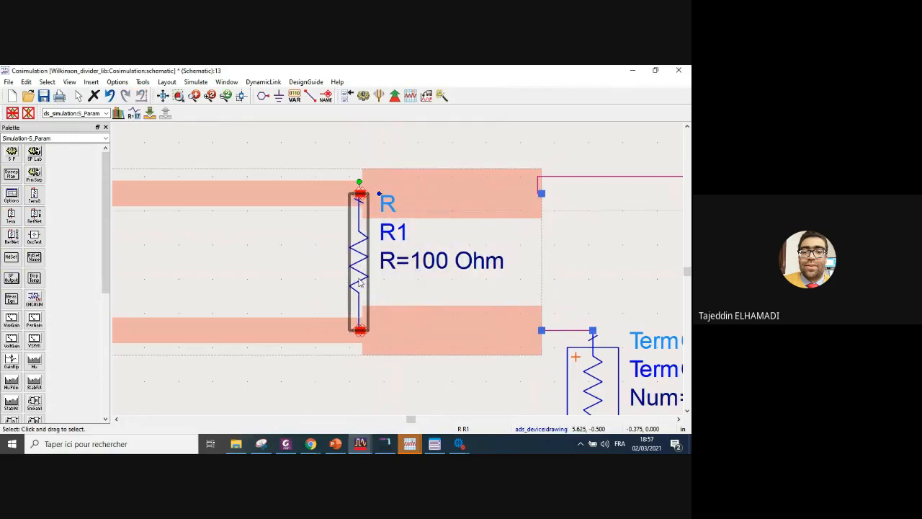
{"action": "key", "text": "ctrl+z"}
{"action": "left_click_drag", "start_coordinate": [410, 263], "coordinate": [339, 280]}
{"action": "left_click", "coordinate": [361, 387]}
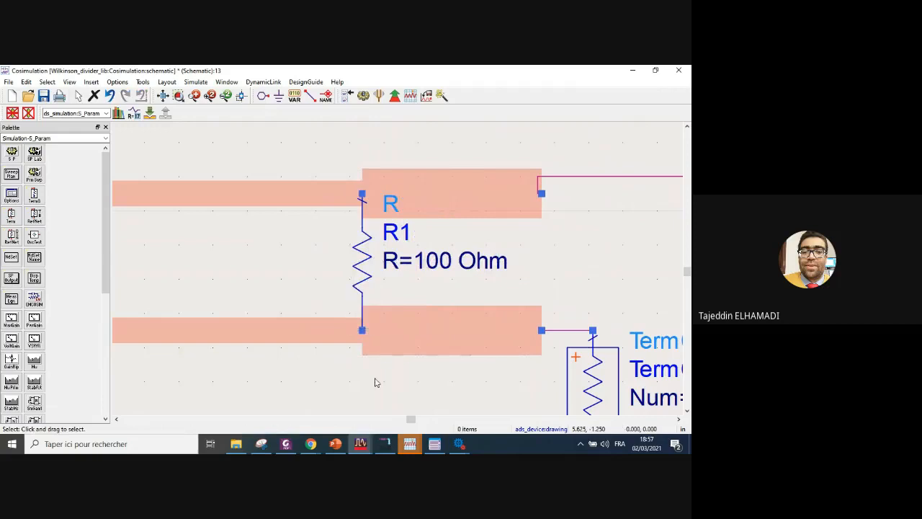
- Check the connections of R1, TermG2 and TermG3, and rerun the Cosimulation S-parameter simulation
{"action": "scroll", "coordinate": [399, 269], "scroll_direction": "down", "scroll_amount": 8}
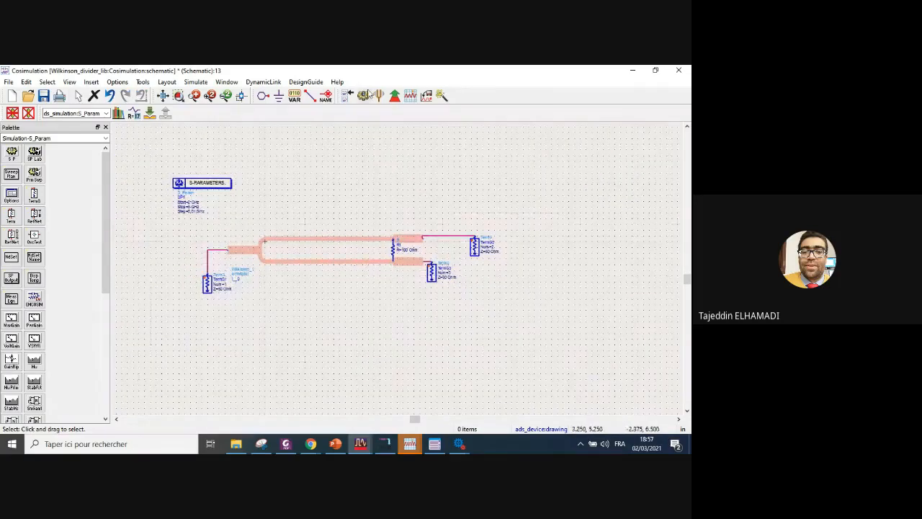
{"action": "scroll", "coordinate": [399, 267], "scroll_direction": "up", "scroll_amount": 3}
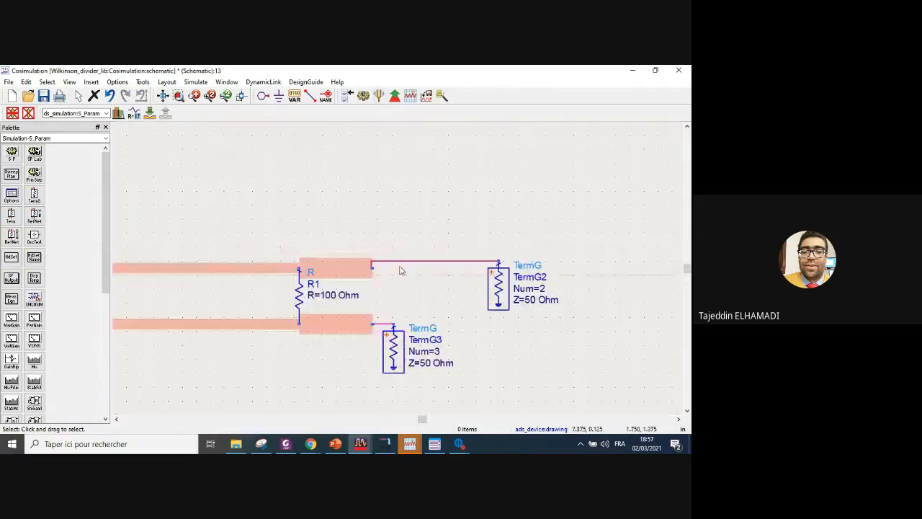
{"action": "left_click", "coordinate": [363, 95]}
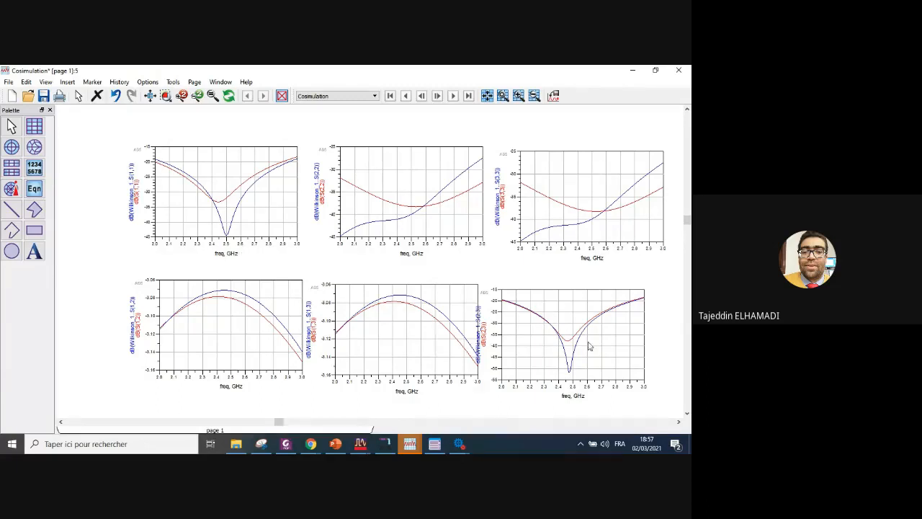
- Spread out the lower row of plots by moving the S(1,2) and S(2,3) graphs outward from the S(1,3) graph
{"action": "left_click_drag", "start_coordinate": [229, 353], "coordinate": [216, 353]}
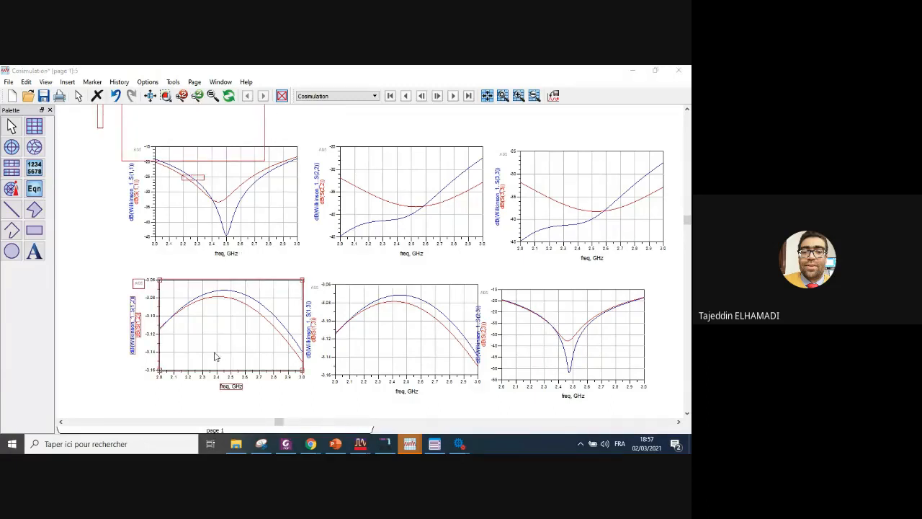
{"action": "left_click", "coordinate": [431, 276]}
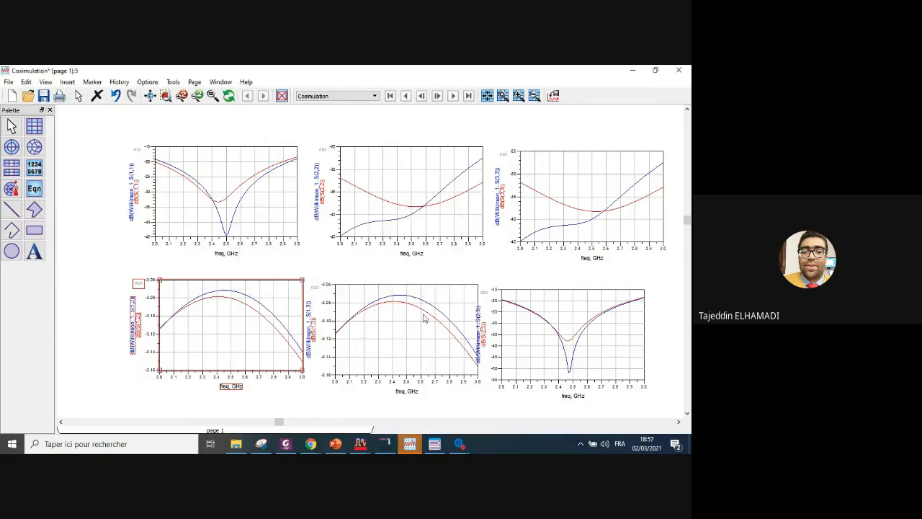
{"action": "left_click_drag", "start_coordinate": [220, 335], "coordinate": [202, 336]}
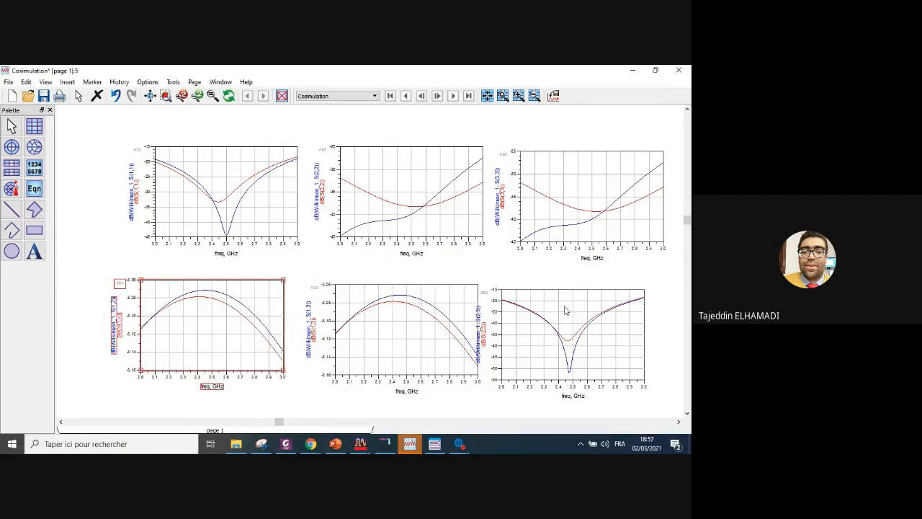
{"action": "left_click_drag", "start_coordinate": [565, 309], "coordinate": [593, 305]}
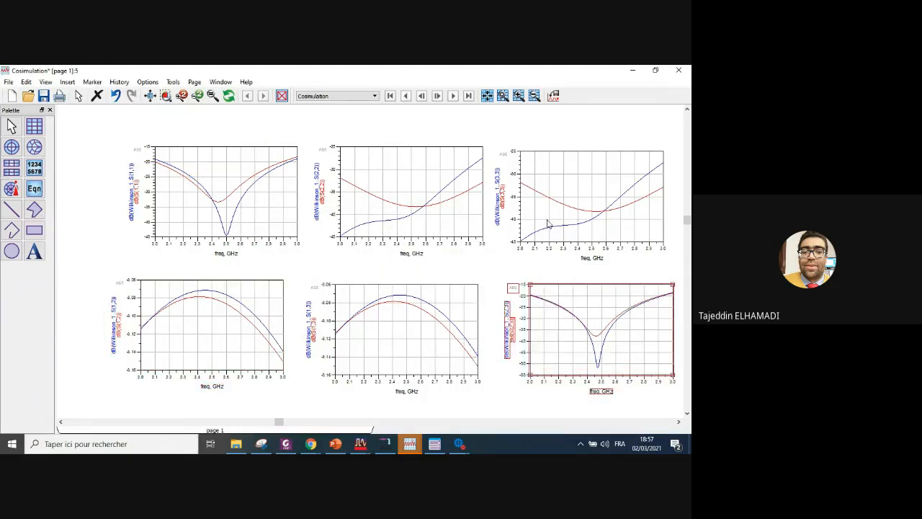
- Add a line marker at 2.500 GHz on the S(1,1) plot and shift its readout slightly aside, clear of the marker label
{"action": "left_click", "coordinate": [91, 82]}
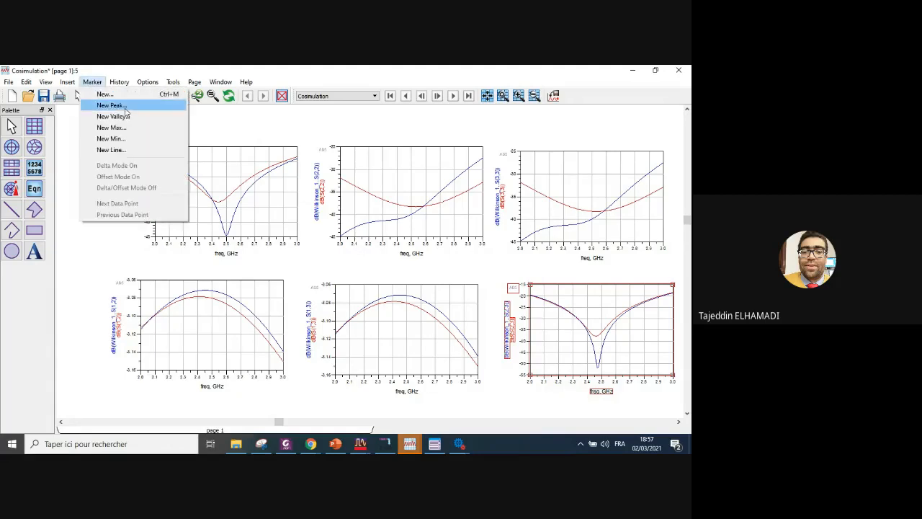
{"action": "left_click", "coordinate": [126, 149]}
{"action": "left_click", "coordinate": [229, 186]}
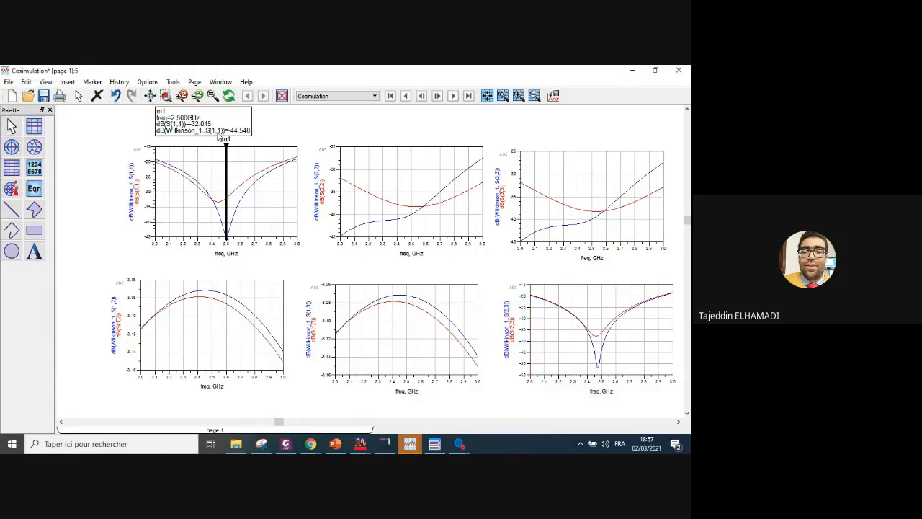
{"action": "mouse_move", "coordinate": [215, 122]}
{"action": "left_mouse_down"}
{"action": "mouse_move", "coordinate": [203, 150]}
{"action": "mouse_move", "coordinate": [166, 143]}
{"action": "mouse_move", "coordinate": [212, 124]}
{"action": "left_mouse_up"}
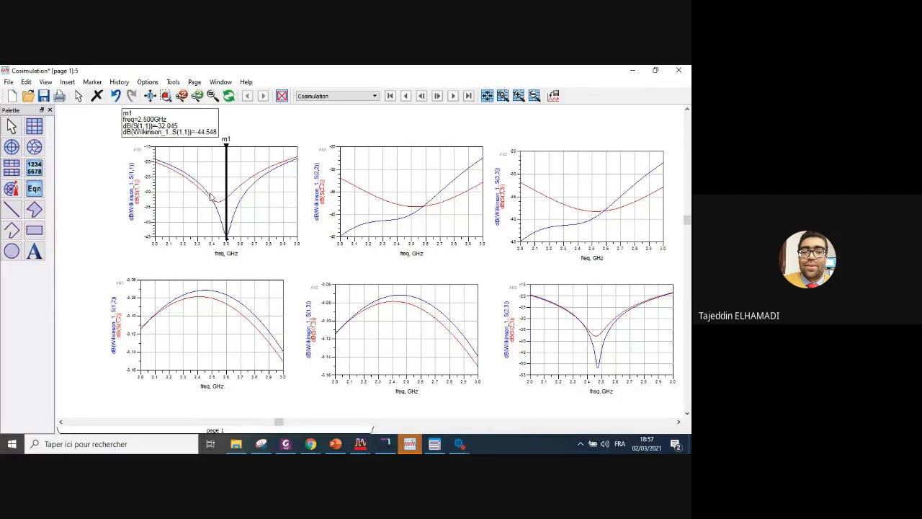
{"action": "mouse_move", "coordinate": [211, 196]}
- Add a line marker at 2.500 GHz on the S(2,2) plot and place its readout inside the upper part of the graph
{"action": "left_click", "coordinate": [144, 83]}
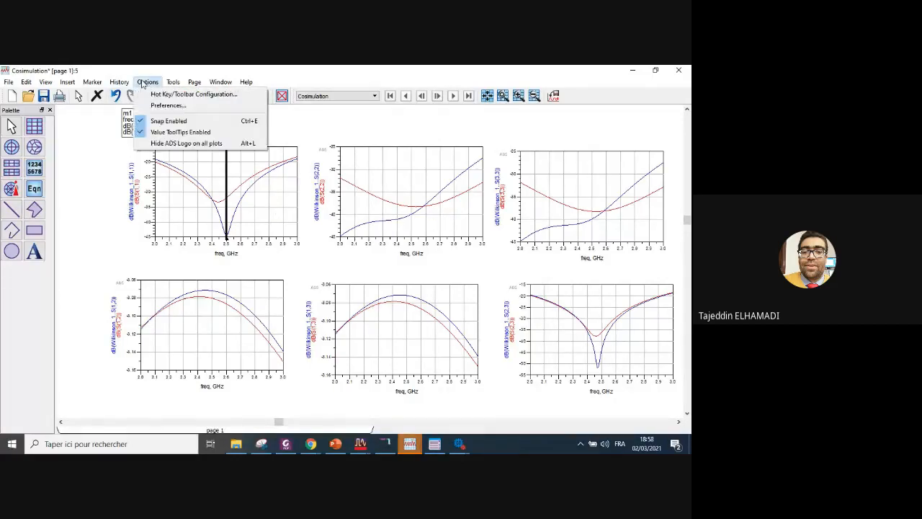
{"action": "mouse_move", "coordinate": [92, 82]}
{"action": "left_click", "coordinate": [124, 151]}
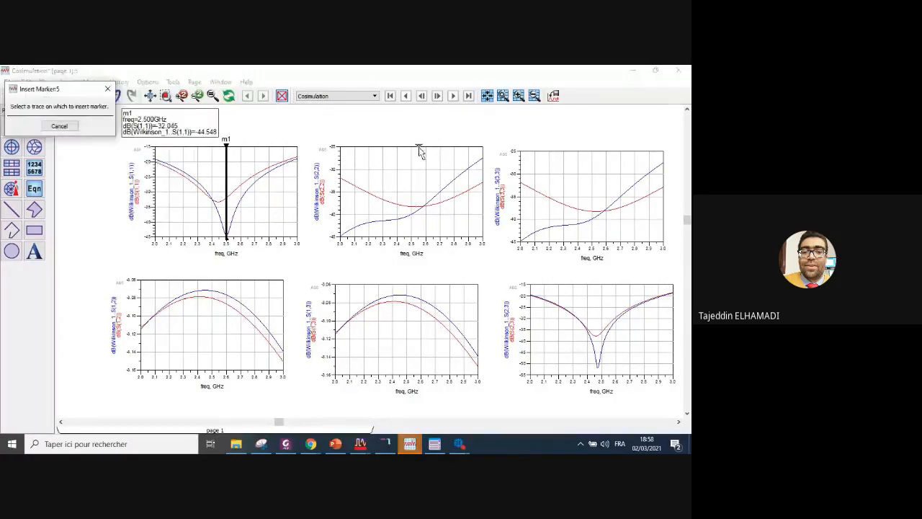
{"action": "left_click", "coordinate": [411, 175]}
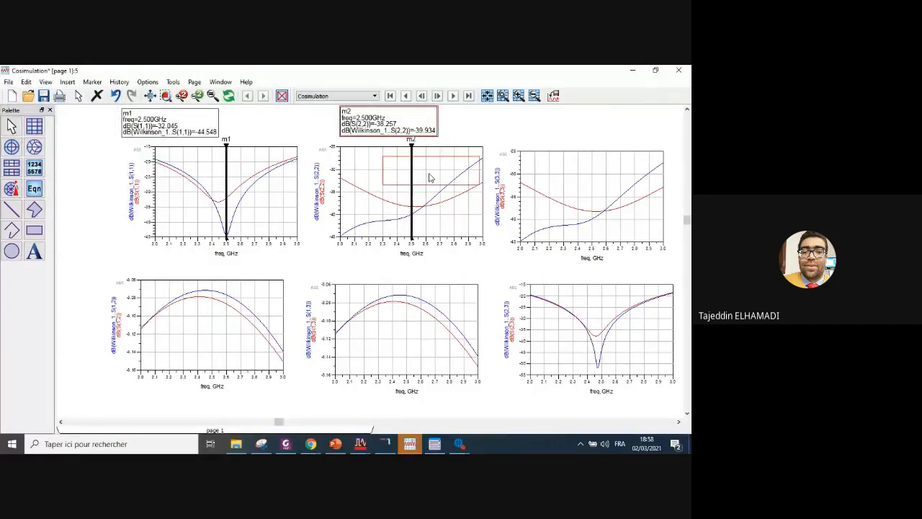
{"action": "left_click_drag", "start_coordinate": [430, 178], "coordinate": [401, 177]}
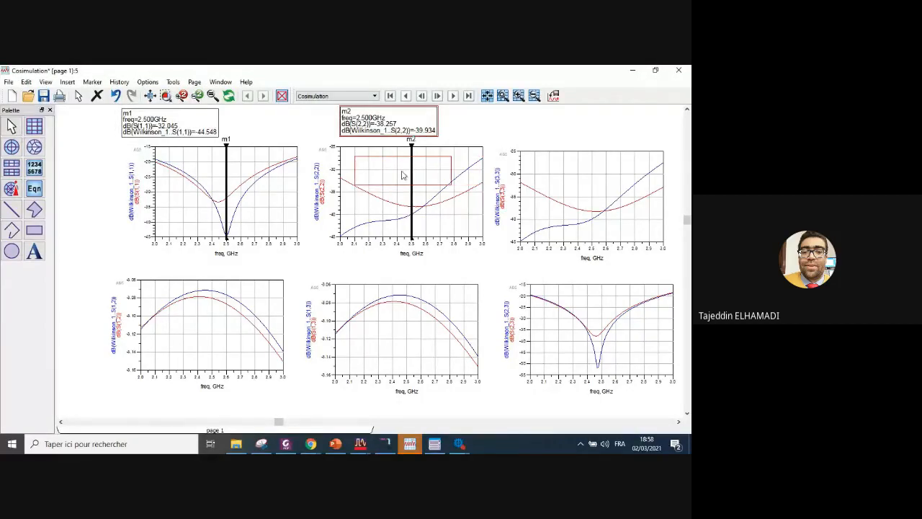
- Add a line marker at 2.500 GHz on the S(3,3) plot and place its readout inside the upper part of the graph
{"action": "left_click", "coordinate": [92, 82]}
{"action": "left_click", "coordinate": [123, 151]}
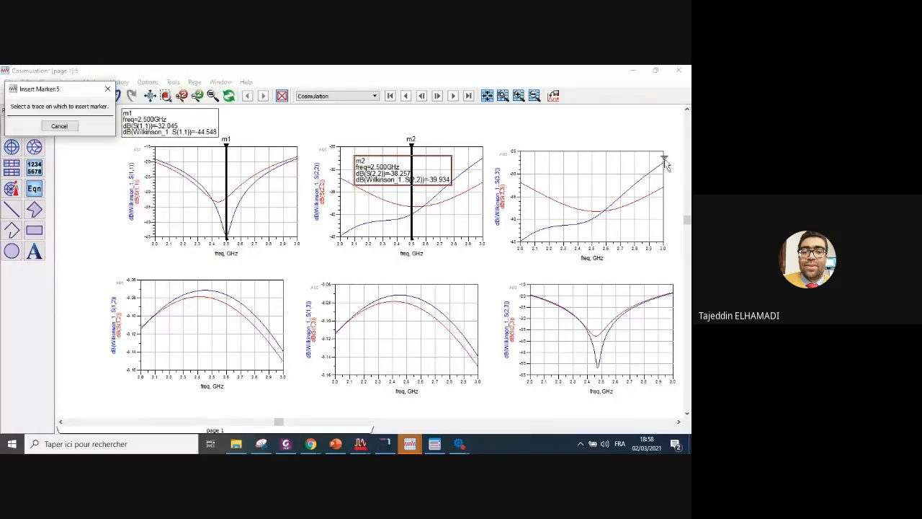
{"action": "left_click", "coordinate": [593, 160]}
{"action": "left_click_drag", "start_coordinate": [564, 135], "coordinate": [574, 178]}
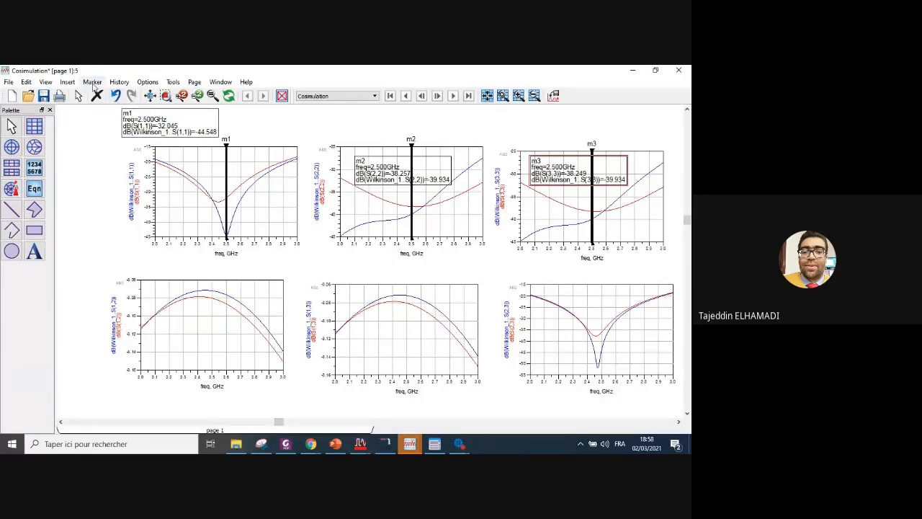